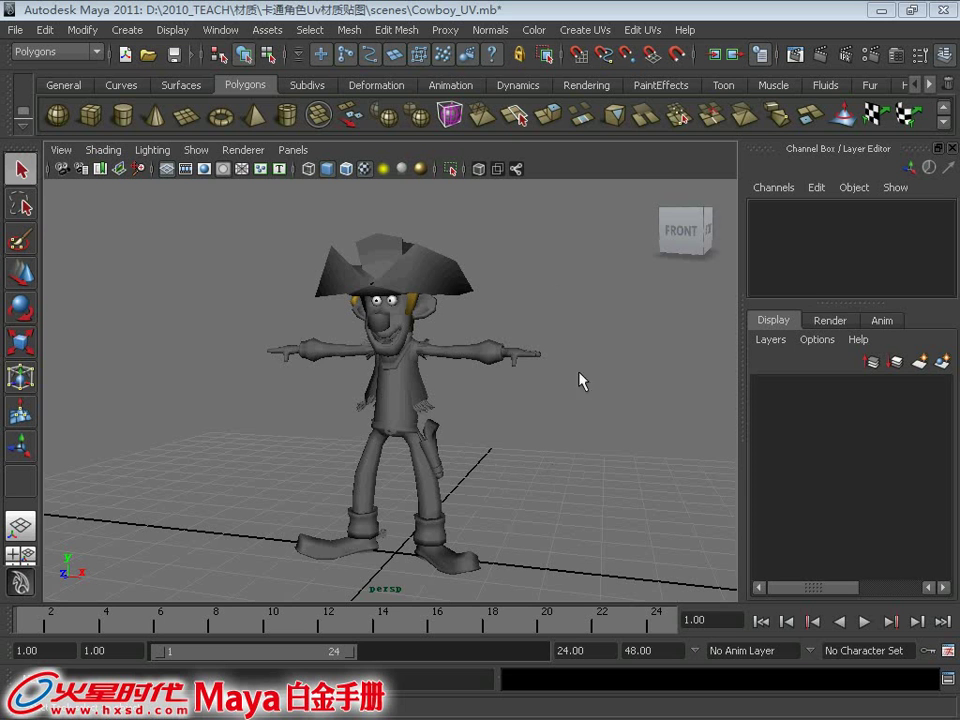
# Open the Hypershade material editor from the Window > Rendering Editors menu
pyautogui.click(220, 30)
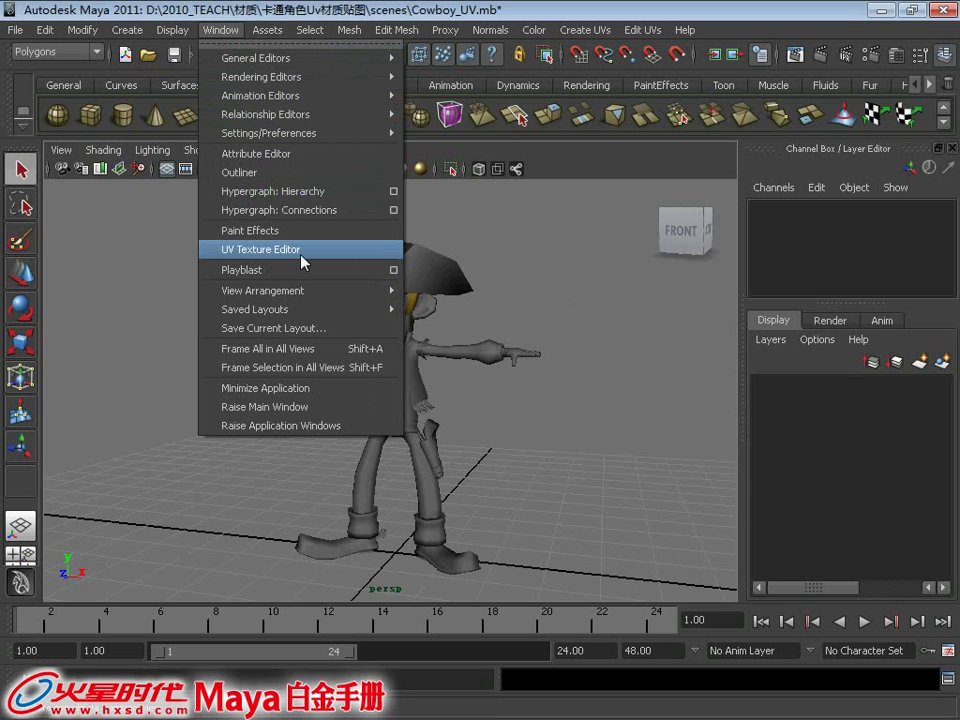
pyautogui.click(559, 254)
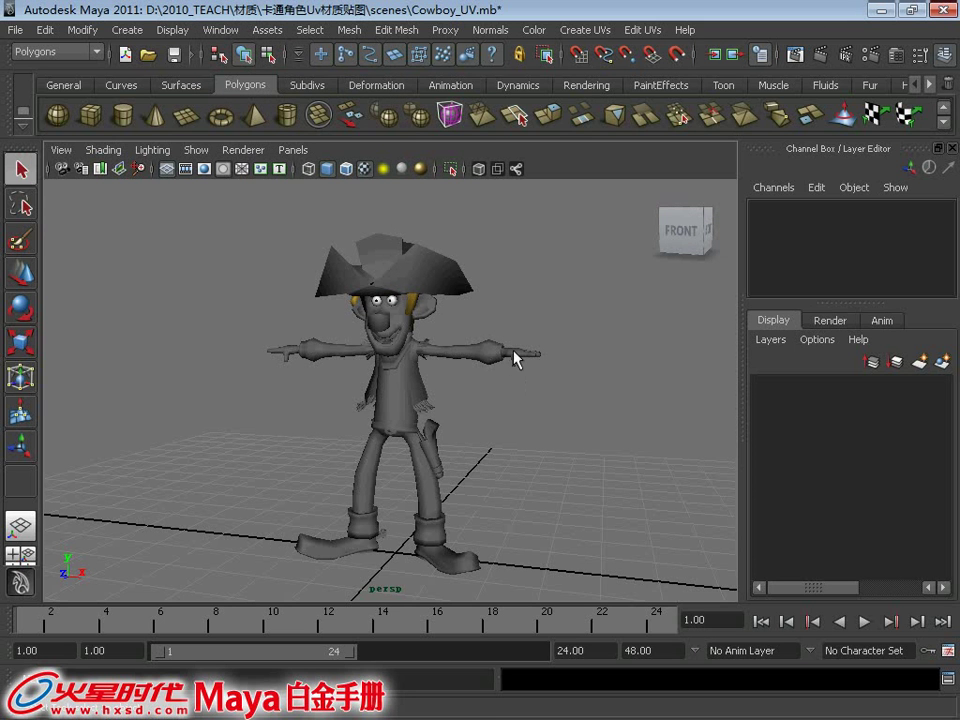
pyautogui.click(221, 30)
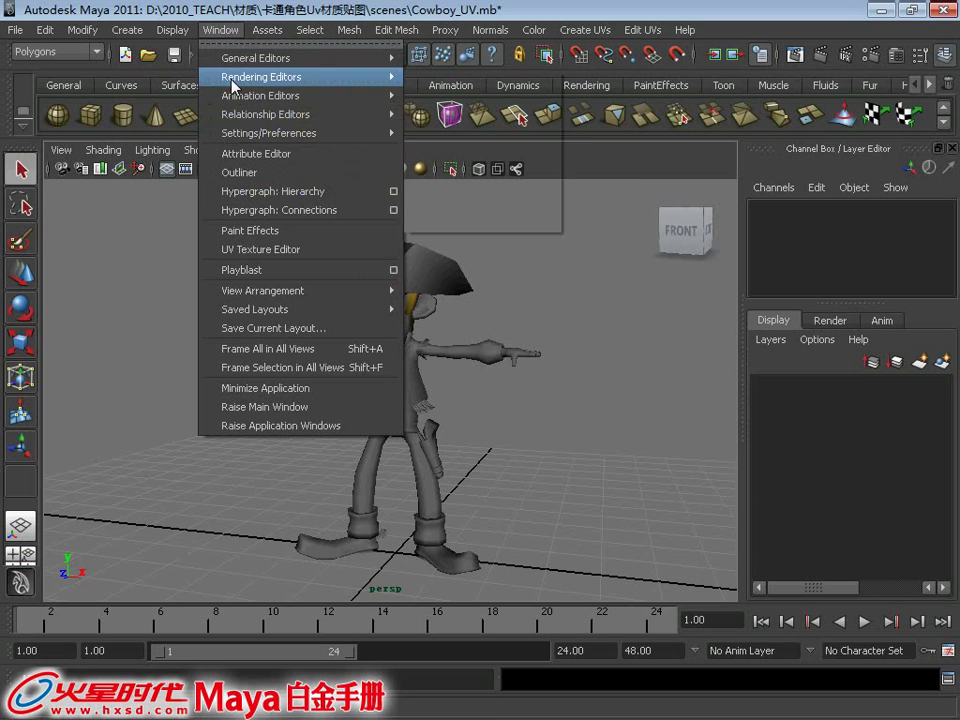
pyautogui.moveTo(261, 77)
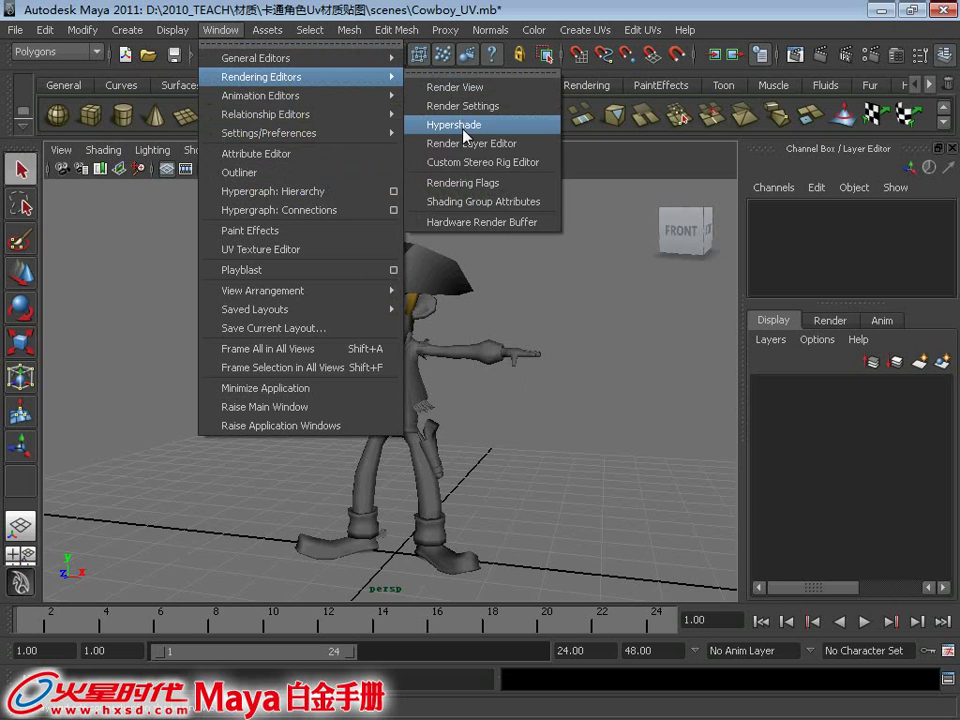
pyautogui.click(499, 131)
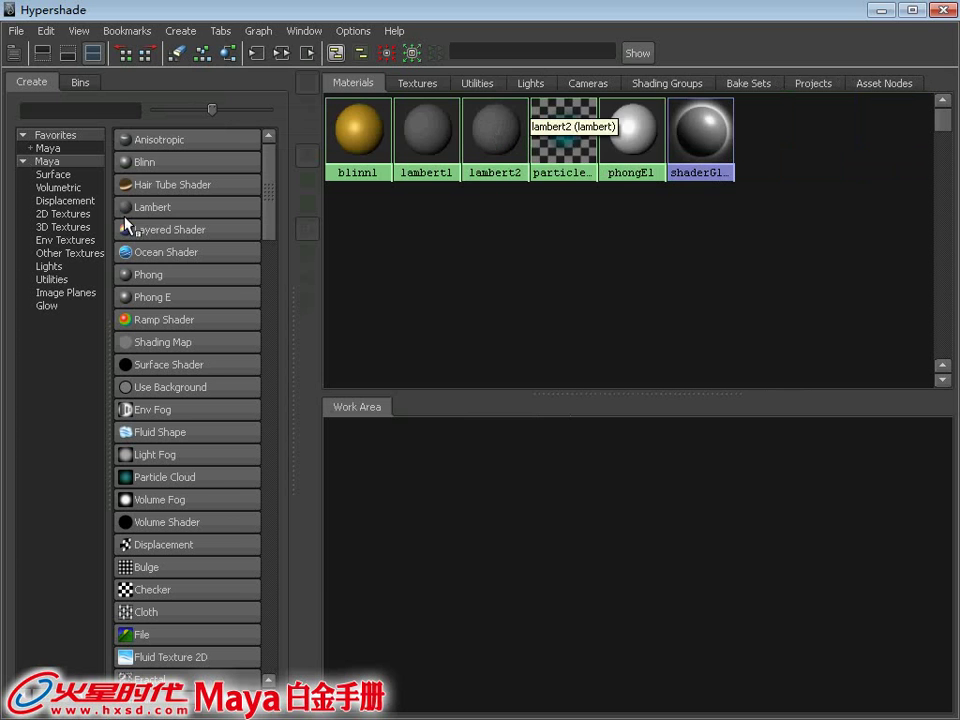
# Create lambert3 and connect sourceimages/Uv_test.jpg as its Color file texture
pyautogui.click(163, 208)
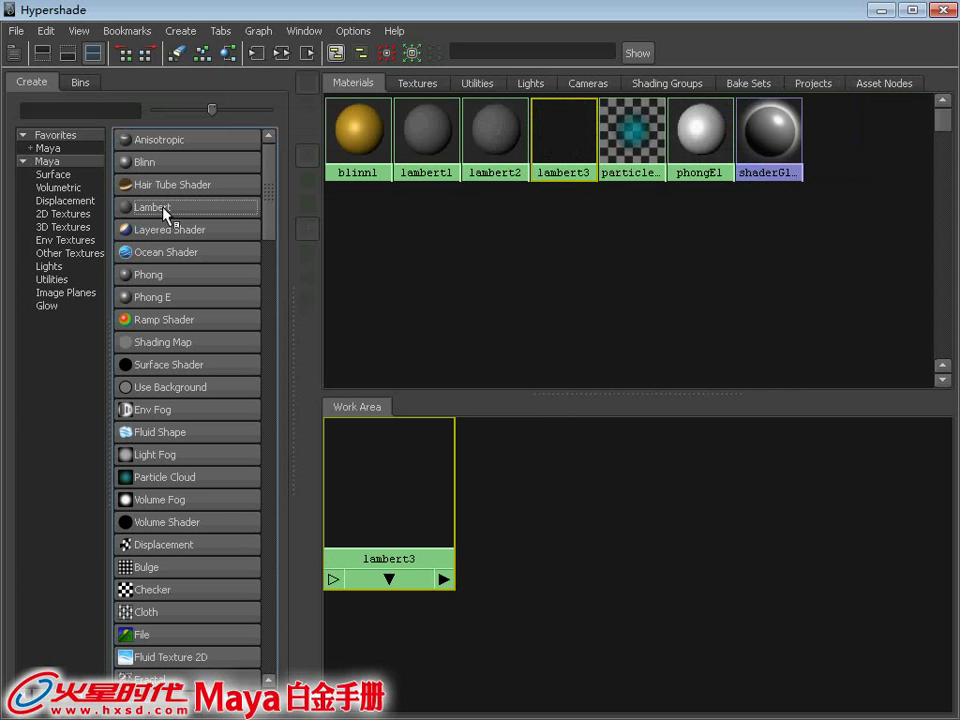
pyautogui.doubleClick(560, 176)
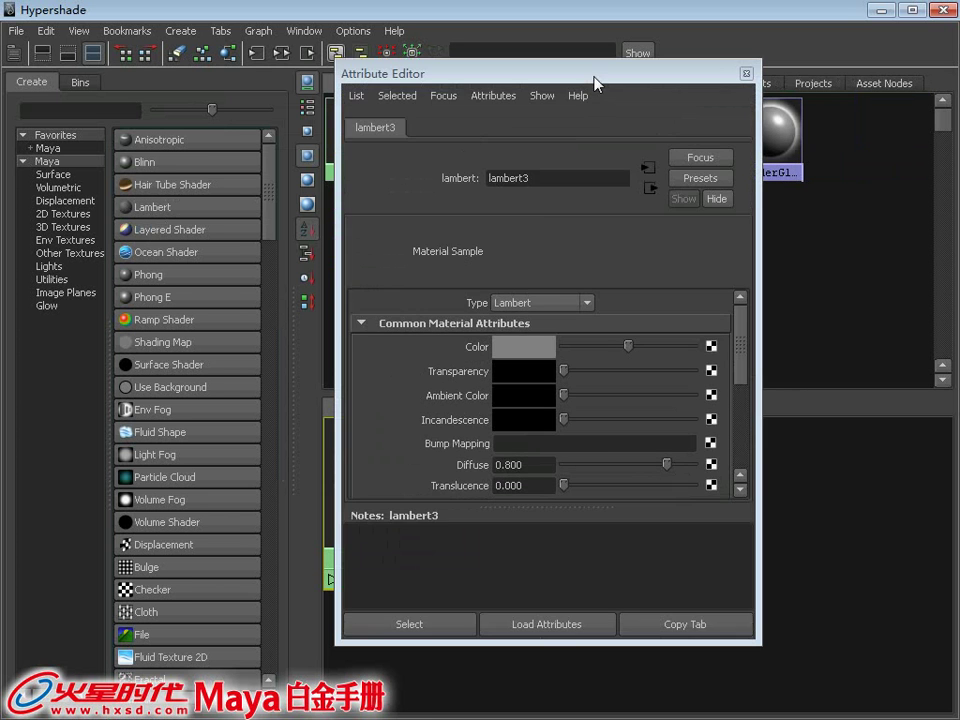
pyautogui.moveTo(596, 81); pyautogui.dragTo(520, 85)
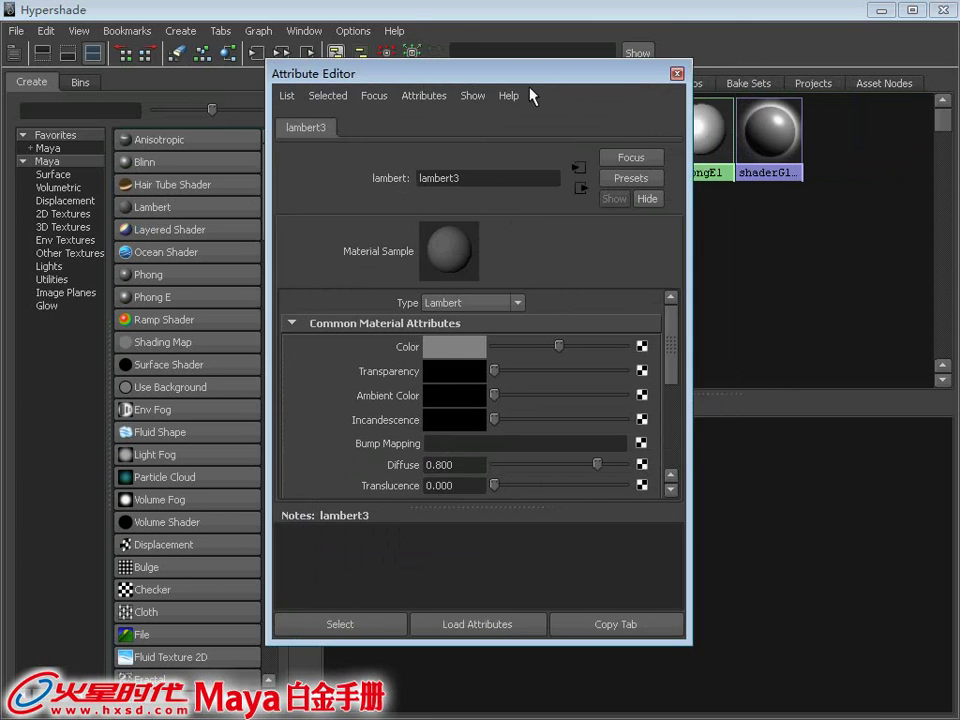
pyautogui.click(641, 346)
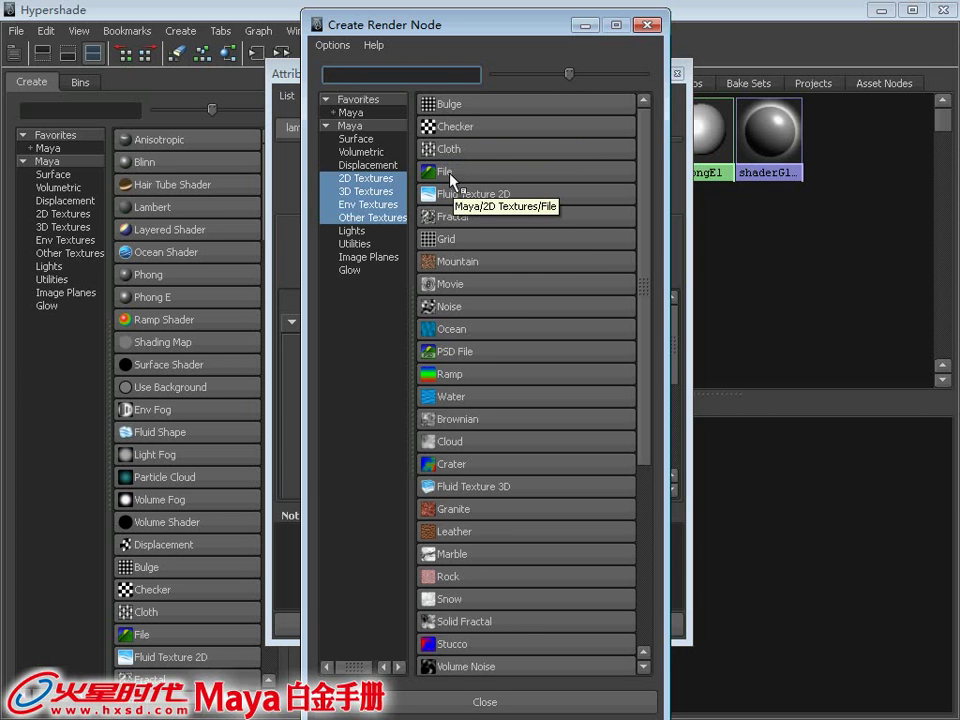
pyautogui.click(450, 180)
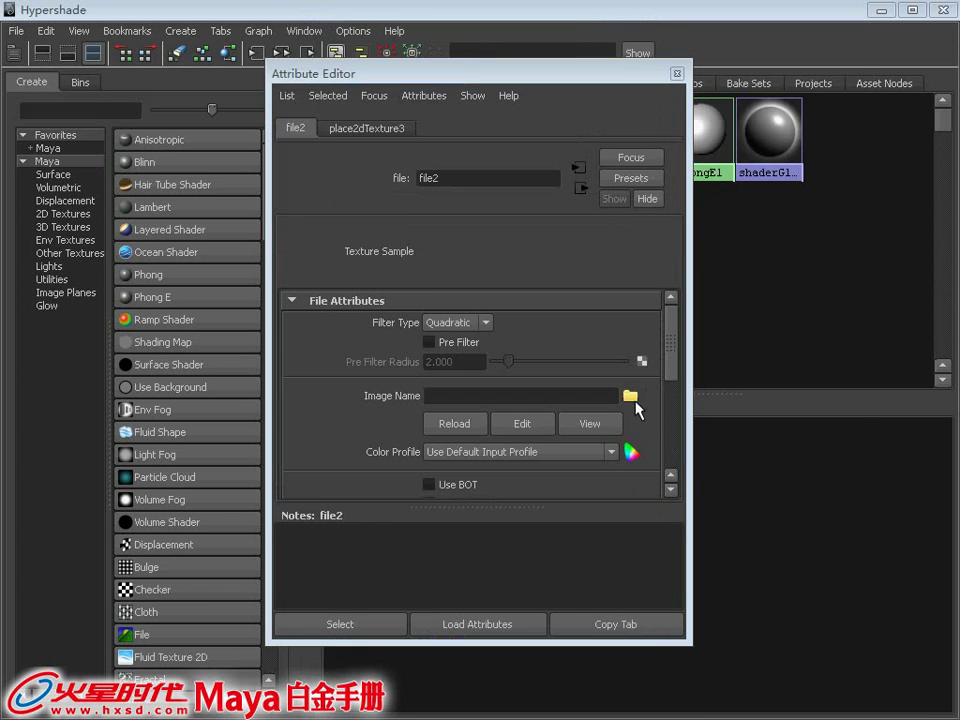
pyautogui.click(634, 400)
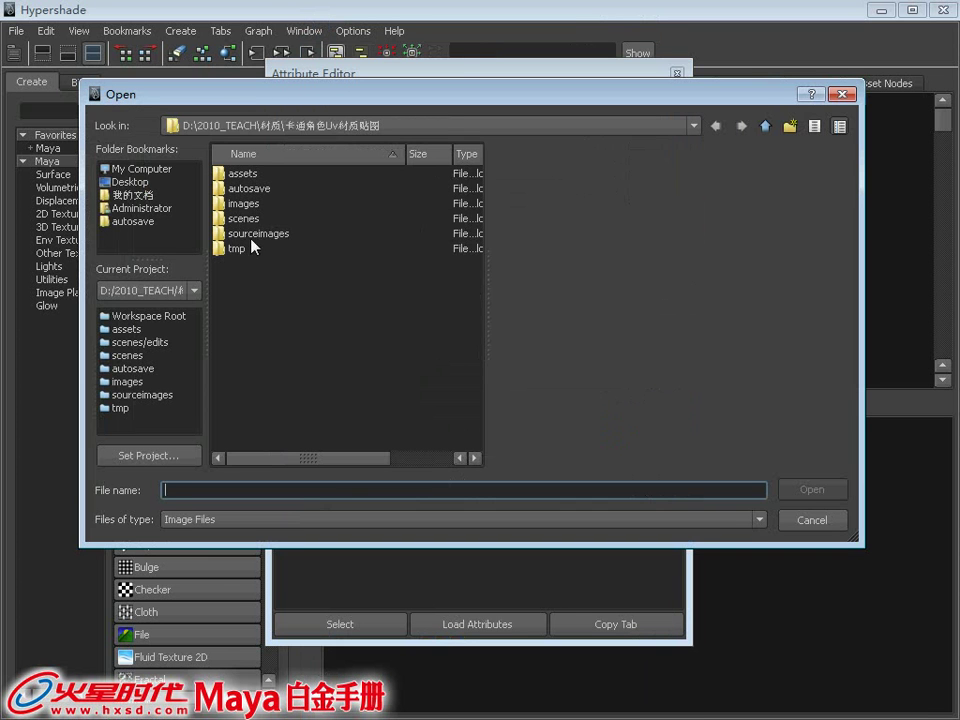
pyautogui.doubleClick(256, 235)
pyautogui.click(259, 205)
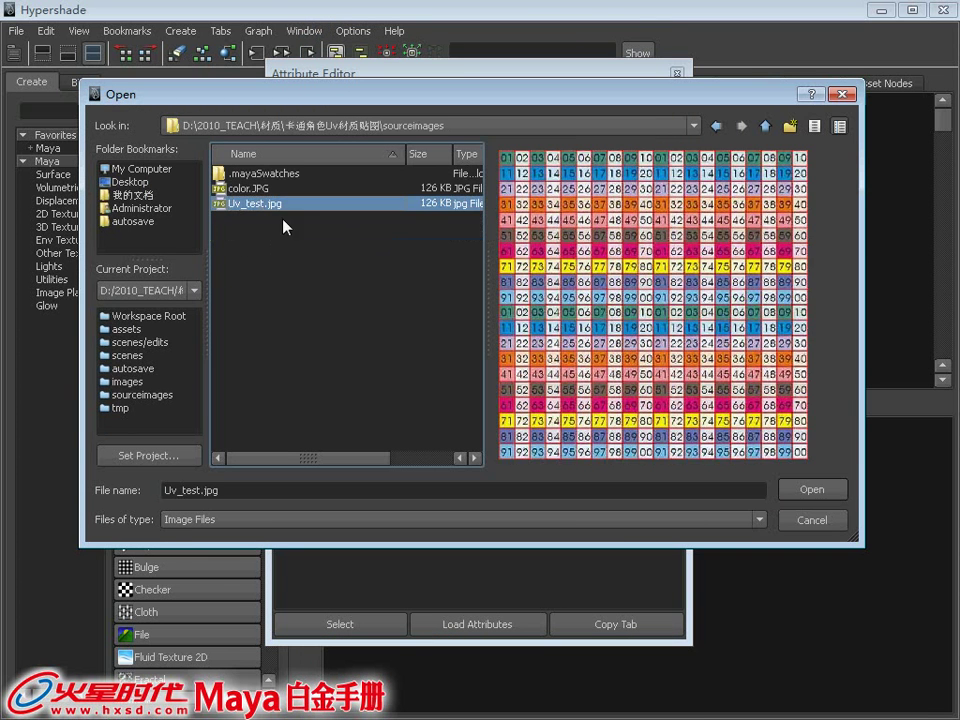
pyautogui.click(810, 490)
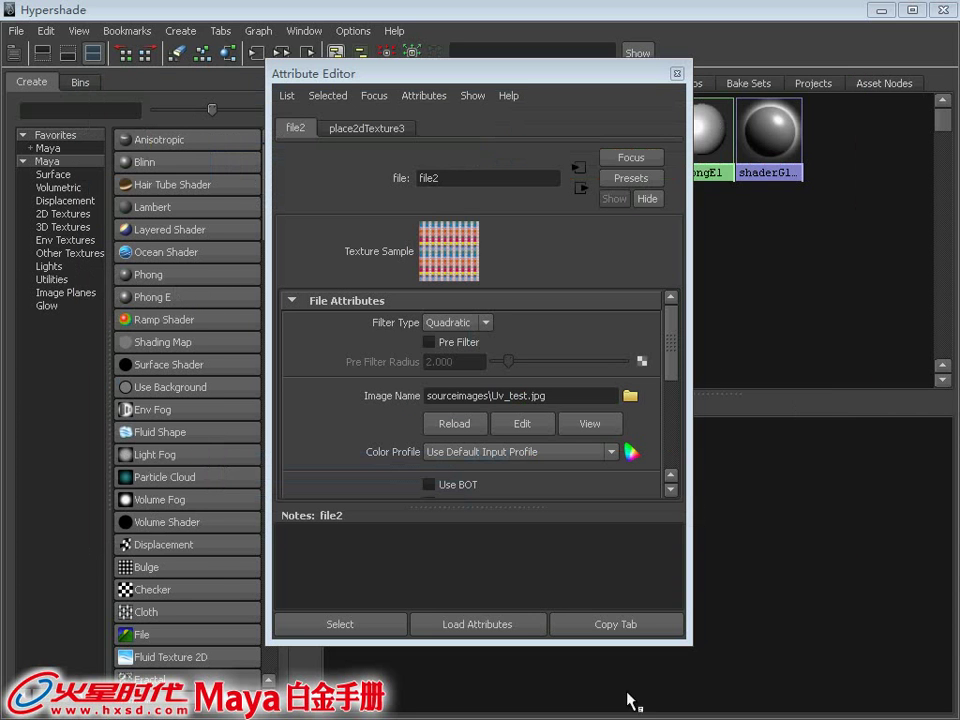
# Close the Attribute Editor and rename lambert3 to 'test'
pyautogui.click(677, 73)
pyautogui.keyDown('ctrl'); pyautogui.doubleClick(575, 125); pyautogui.keyUp('ctrl')
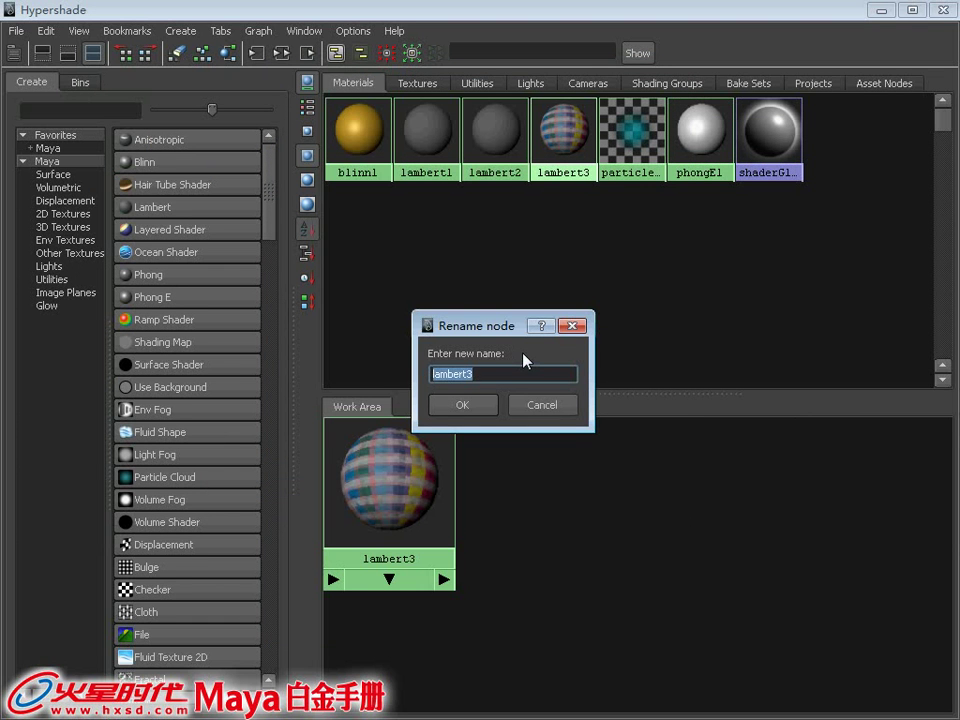
pyautogui.write('test')
pyautogui.press('Return')
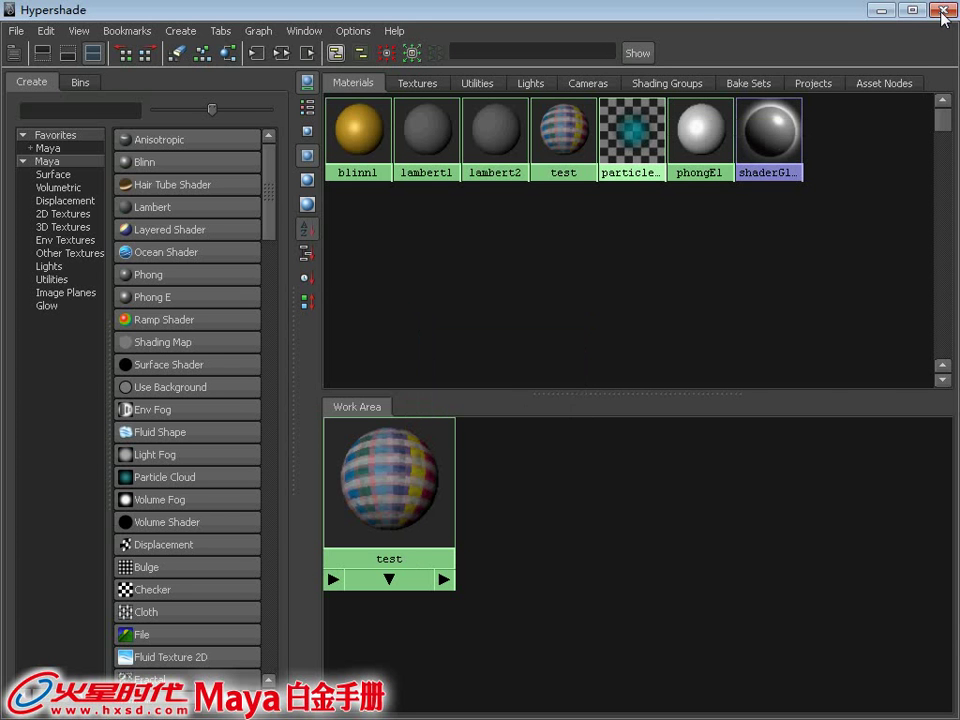
# Assign the existing test material to the cowboy's head mesh
pyautogui.click(942, 11)
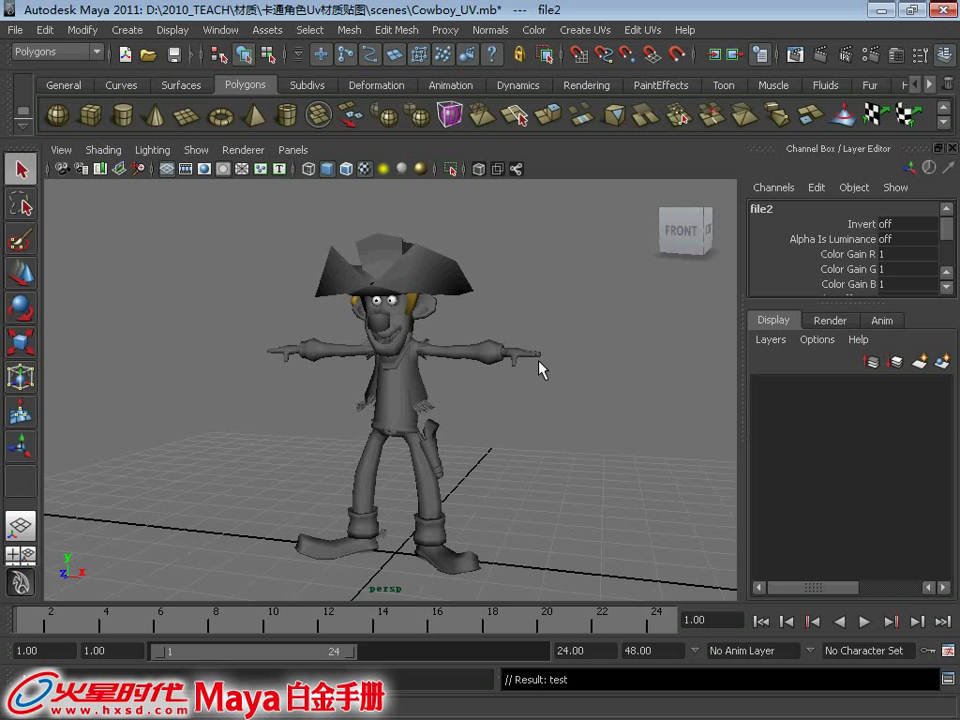
pyautogui.moveTo(480, 345)
pyautogui.keyDown('alt'); pyautogui.mouseDown()
pyautogui.moveTo(446, 317)
pyautogui.moveTo(518, 317)
pyautogui.moveTo(476, 319)
pyautogui.mouseUp(); pyautogui.keyUp('alt')
pyautogui.keyDown('alt'); pyautogui.moveTo(476, 330); pyautogui.dragTo(436, 365, button='right'); pyautogui.keyUp('alt')
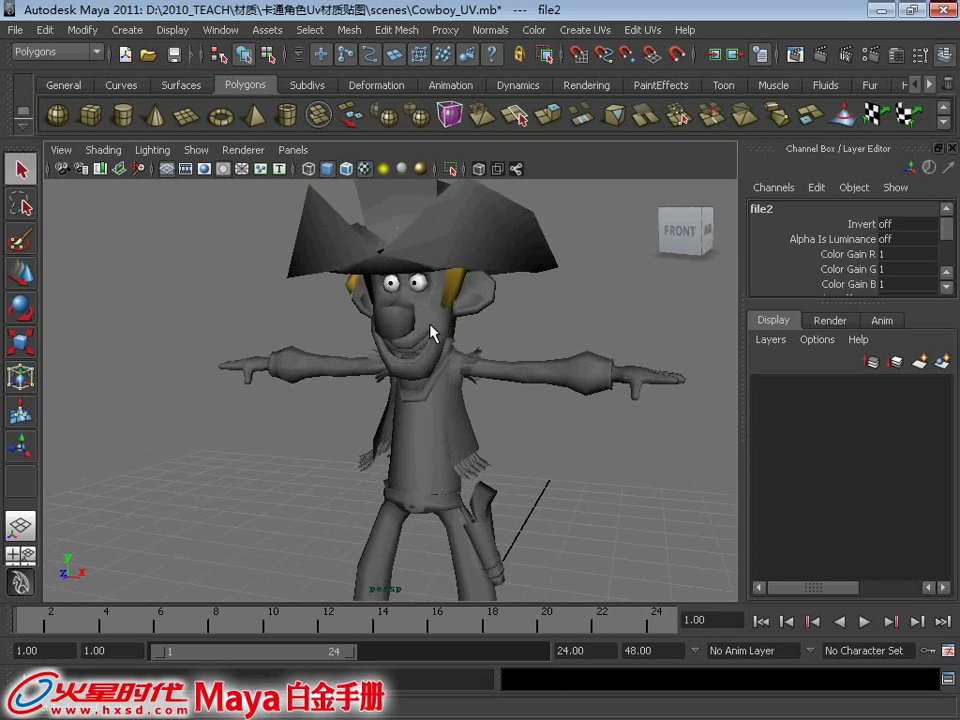
pyautogui.click(432, 330)
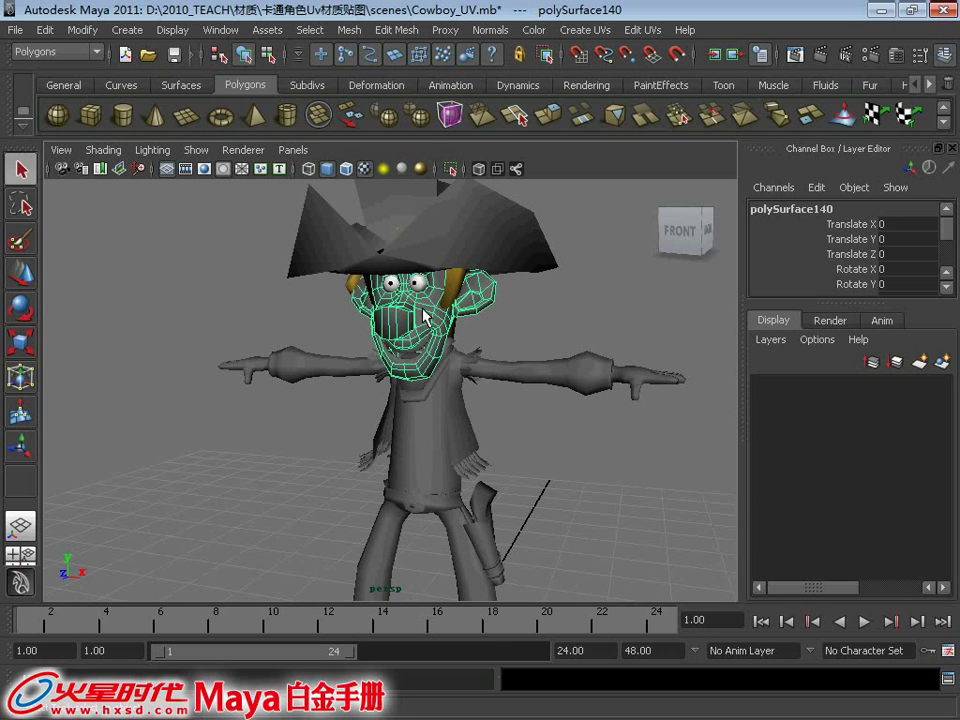
pyautogui.moveTo(424, 316); pyautogui.dragTo(446, 620, button='right')
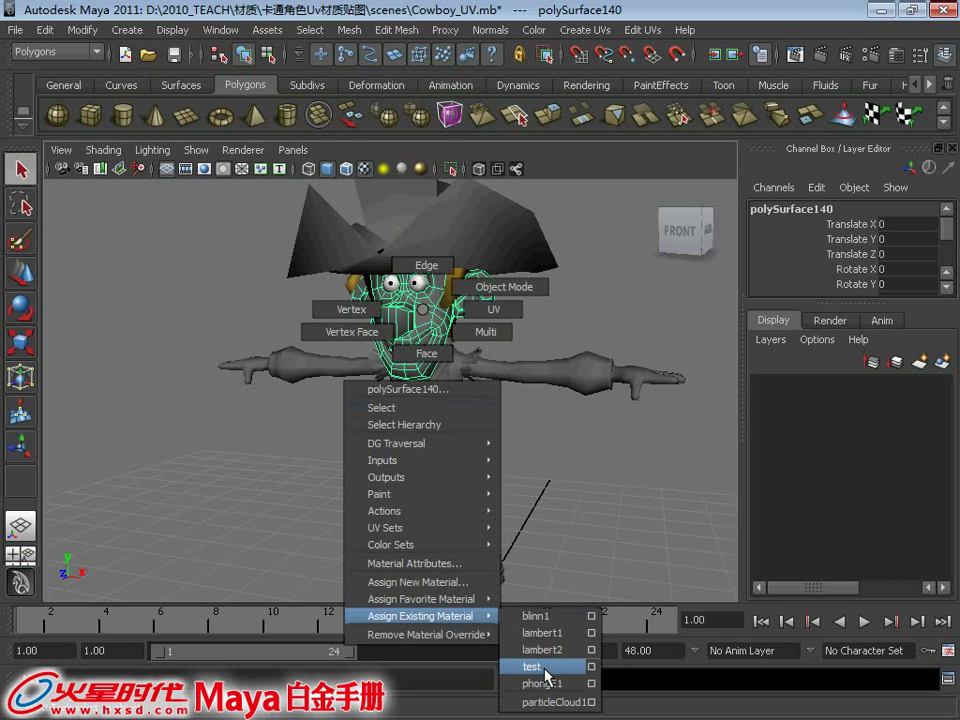
pyautogui.moveTo(547, 677); pyautogui.dragTo(547, 677, button='right')
pyautogui.click(579, 450)
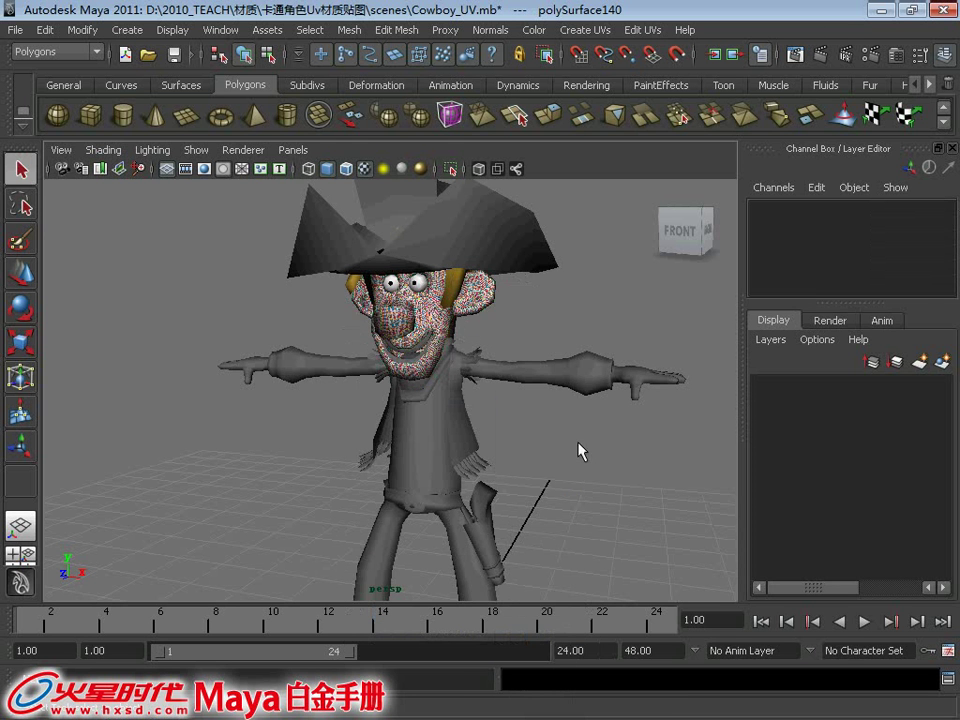
pyautogui.moveTo(579, 450)
pyautogui.keyDown('alt'); pyautogui.mouseDown()
pyautogui.moveTo(463, 305)
pyautogui.moveTo(356, 232)
pyautogui.mouseUp(); pyautogui.keyUp('alt')
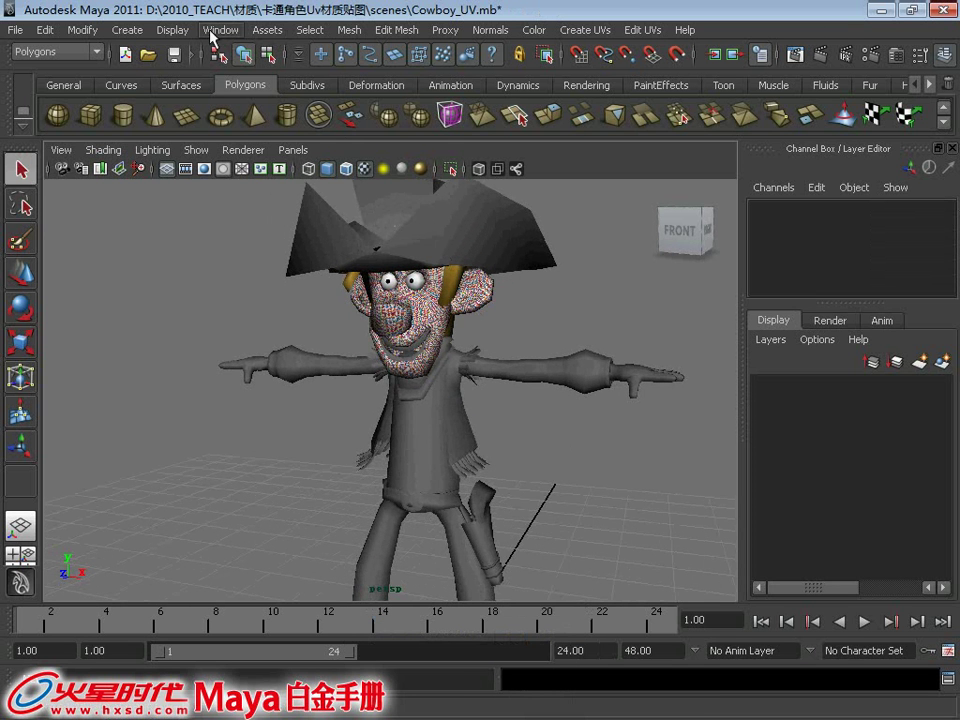
# Open the UV Texture Editor and resize and position it beside the cowboy
pyautogui.click(220, 30)
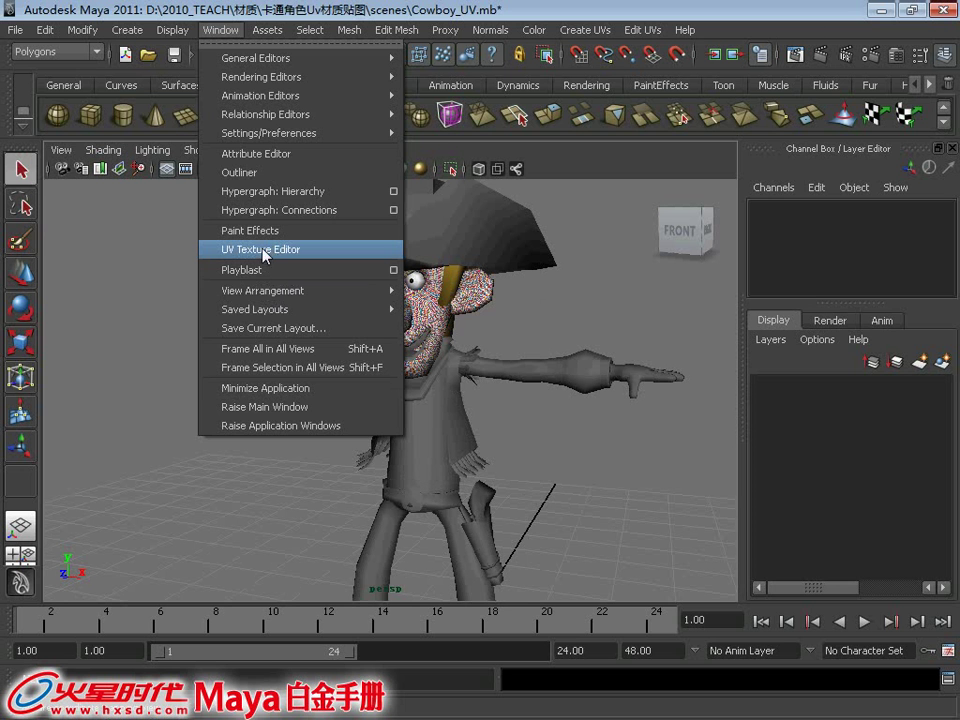
pyautogui.click(262, 251)
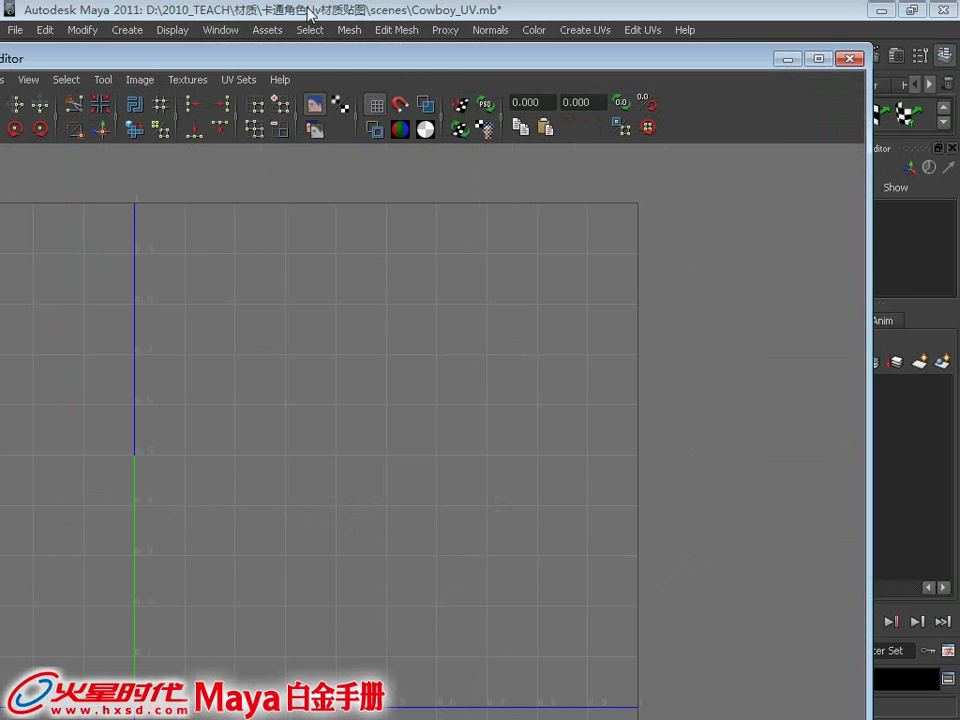
pyautogui.moveTo(214, 62); pyautogui.dragTo(506, 53)
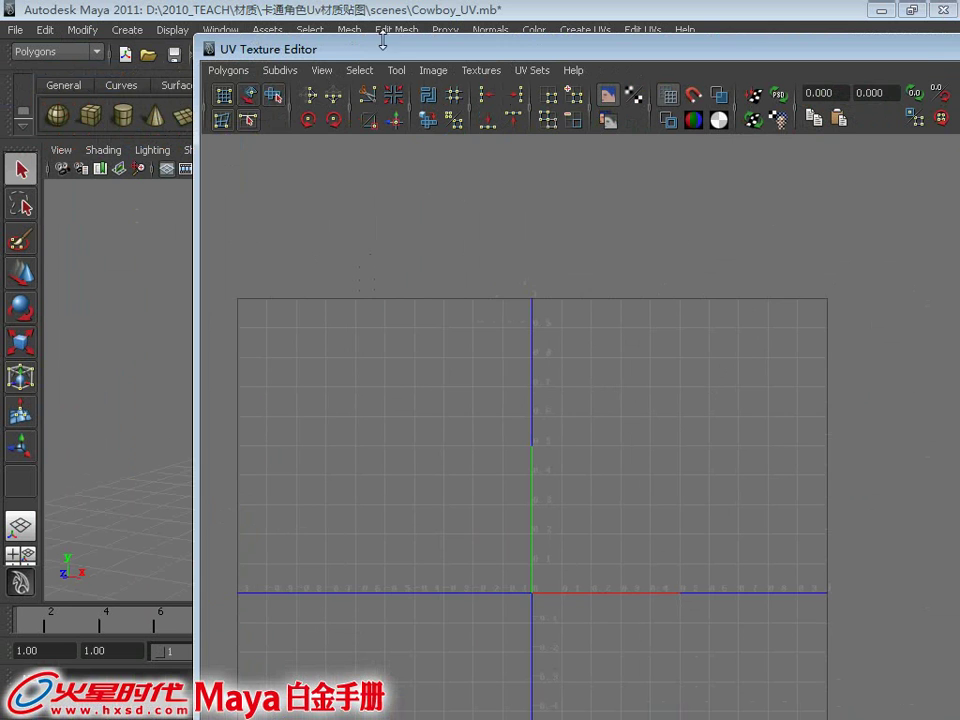
pyautogui.moveTo(197, 42); pyautogui.dragTo(392, 257)
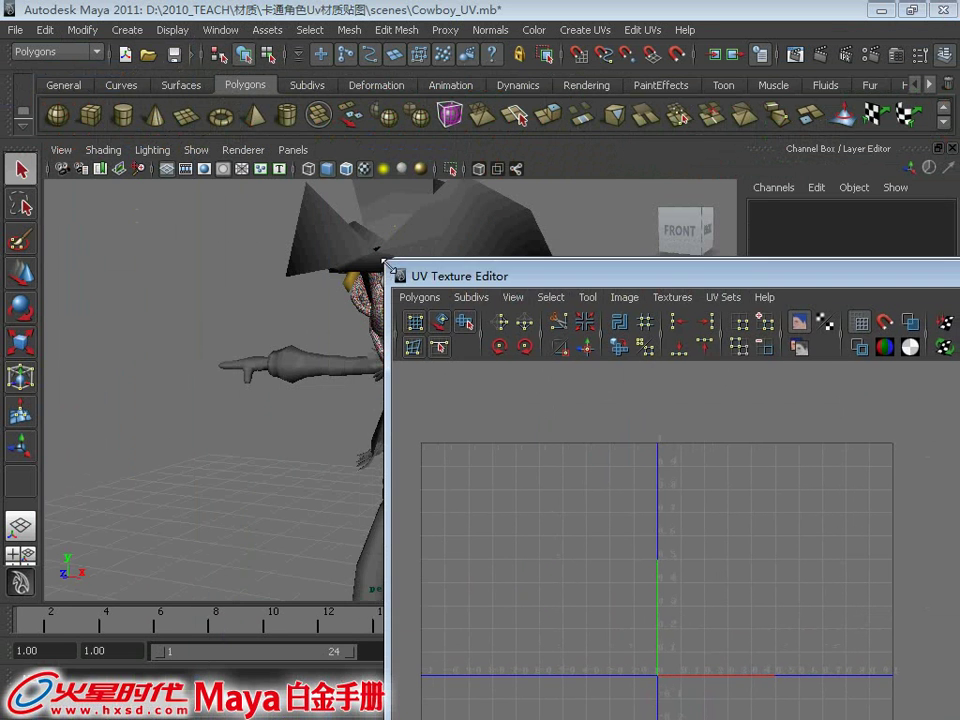
pyautogui.moveTo(521, 275); pyautogui.dragTo(435, 163)
pyautogui.keyDown('alt'); pyautogui.moveTo(690, 489); pyautogui.dragTo(472, 390, button='right'); pyautogui.keyUp('alt')
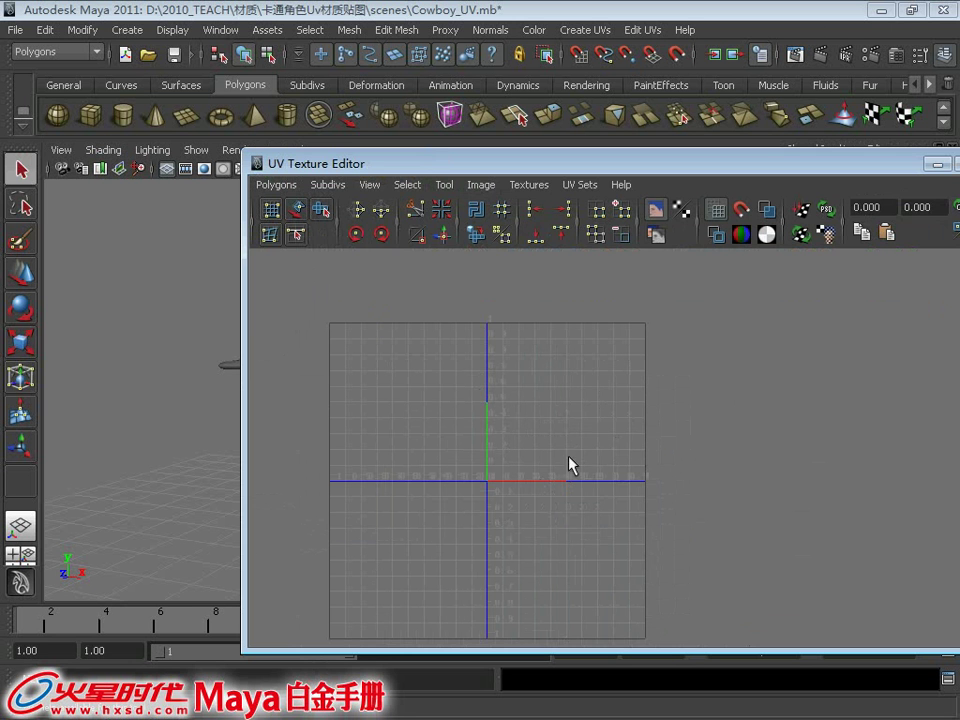
pyautogui.moveTo(549, 166)
pyautogui.mouseDown()
pyautogui.moveTo(407, 167)
pyautogui.moveTo(752, 150)
pyautogui.mouseUp()
# Select the head to view its UVs, turn off Display Image, and minimise the editor
pyautogui.click(410, 330)
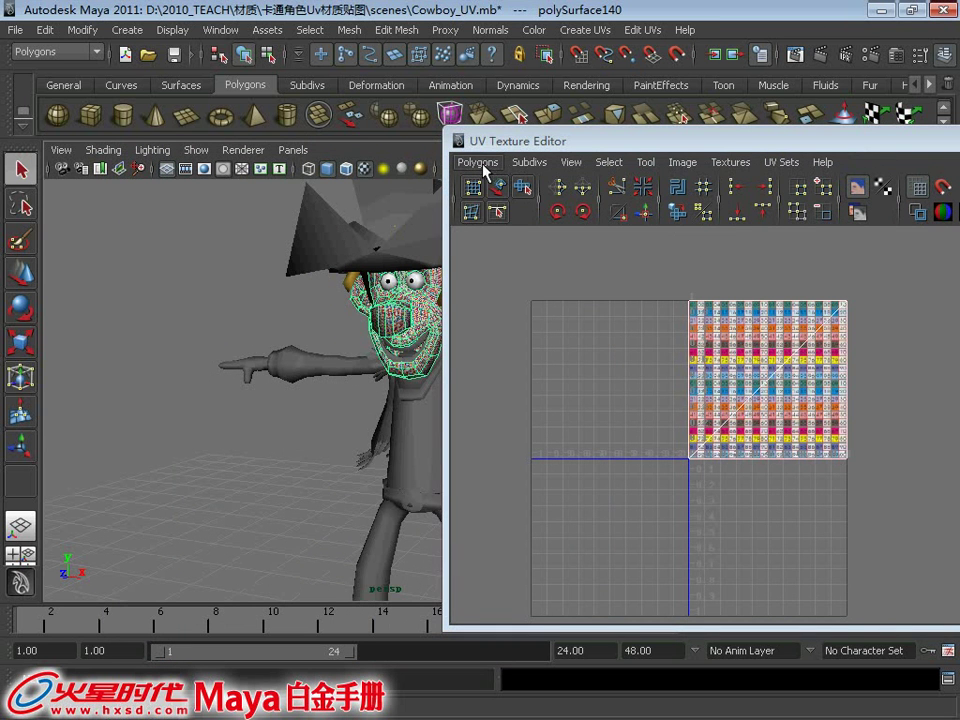
pyautogui.moveTo(587, 141); pyautogui.dragTo(283, 141)
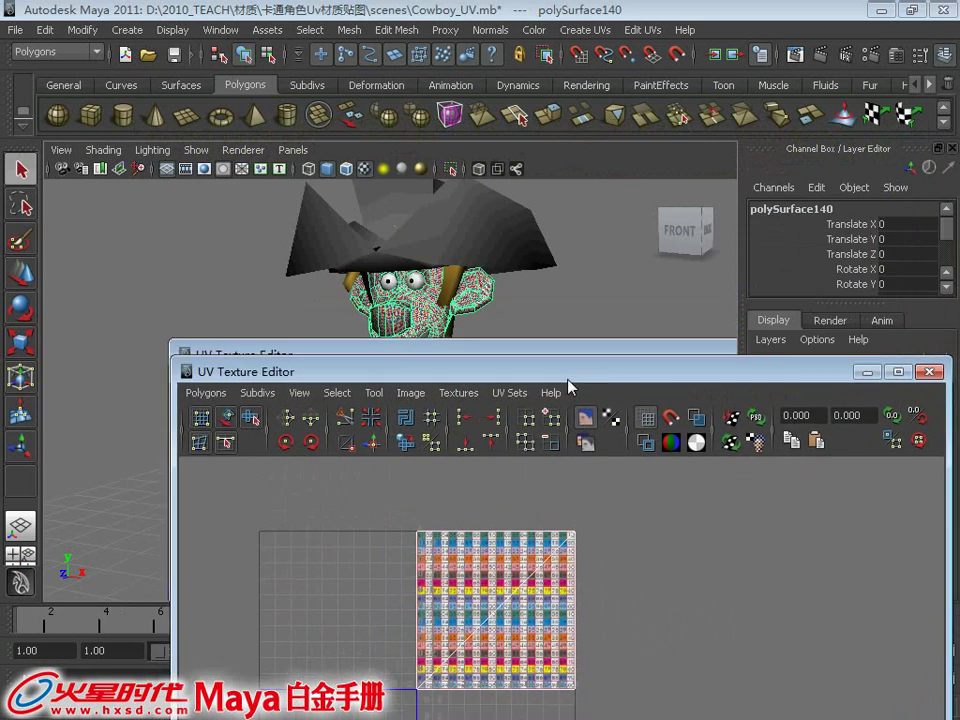
pyautogui.moveTo(528, 146)
pyautogui.mouseDown()
pyautogui.moveTo(521, 345)
pyautogui.moveTo(484, 241)
pyautogui.mouseUp()
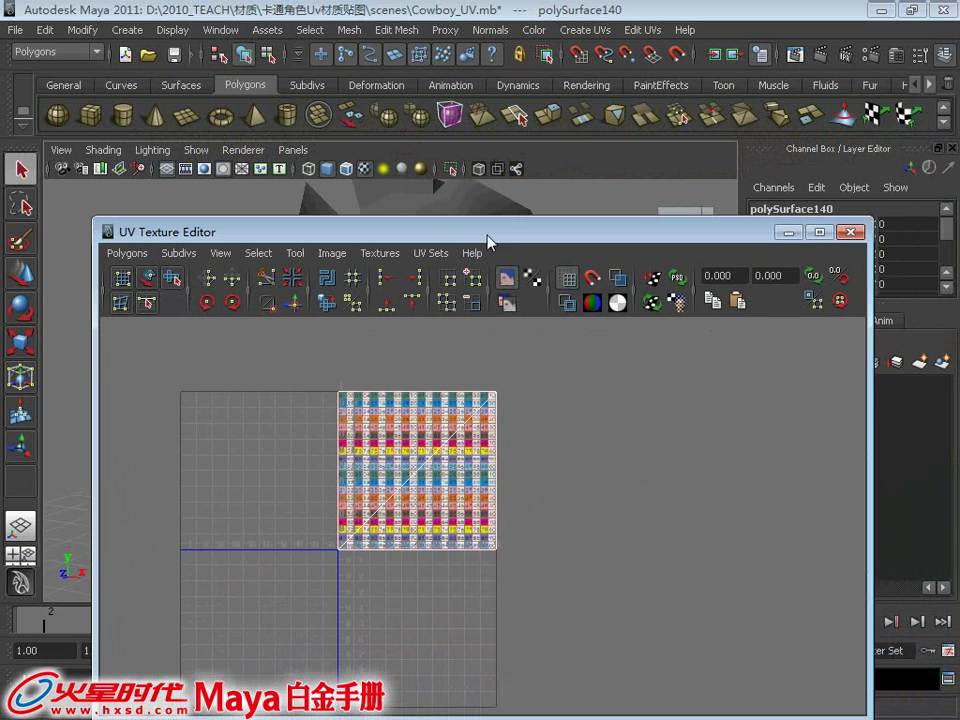
pyautogui.click(504, 286)
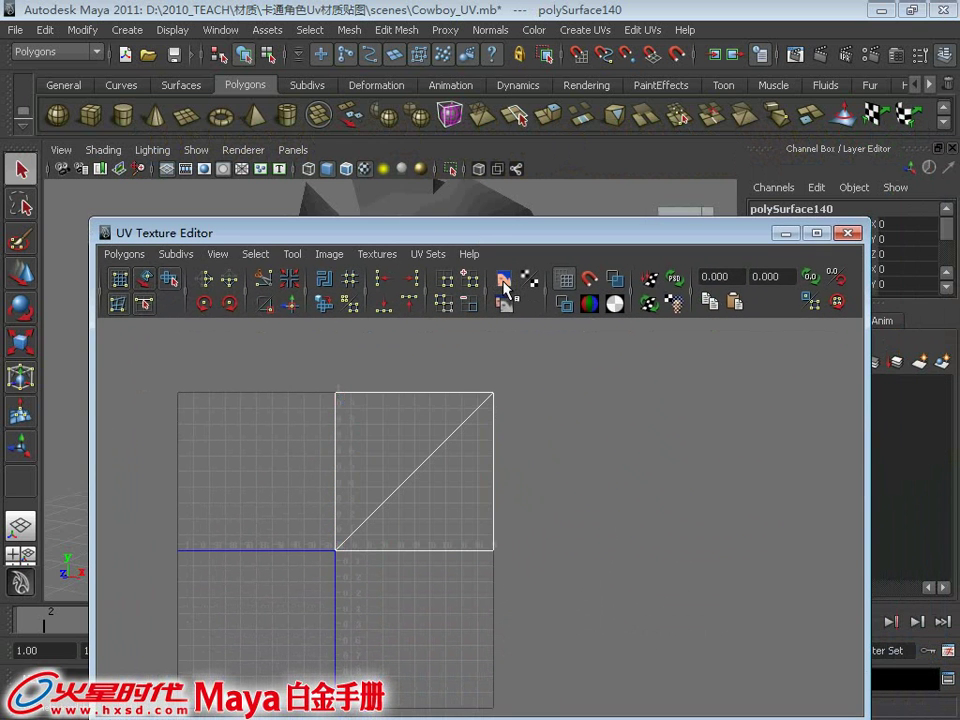
pyautogui.click(789, 234)
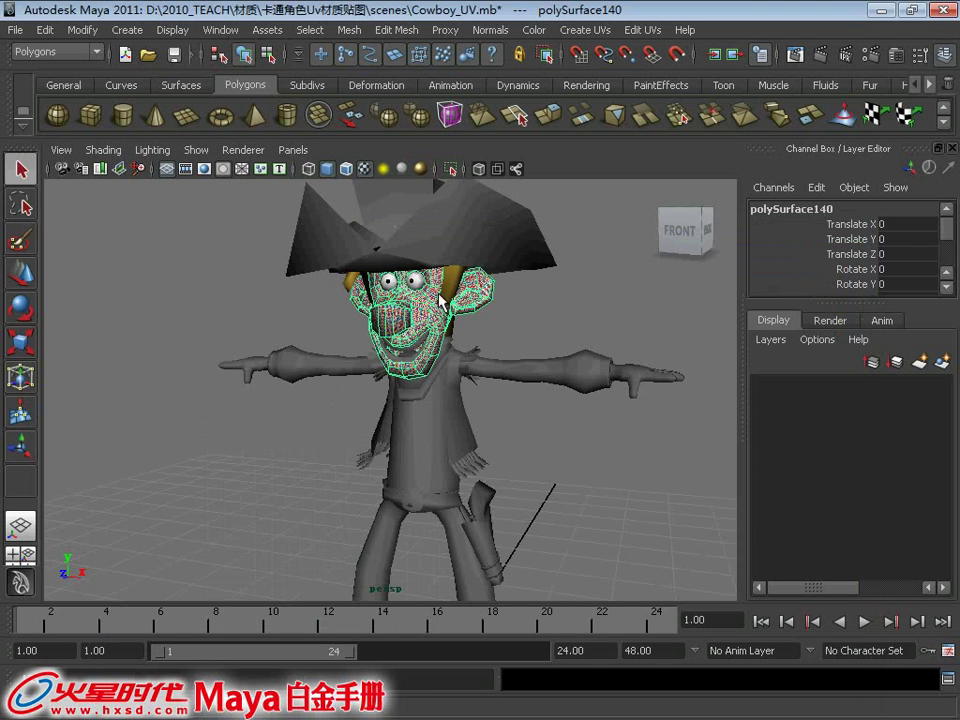
pyautogui.keyDown('alt'); pyautogui.moveTo(335, 228); pyautogui.dragTo(348, 230); pyautogui.keyUp('alt')
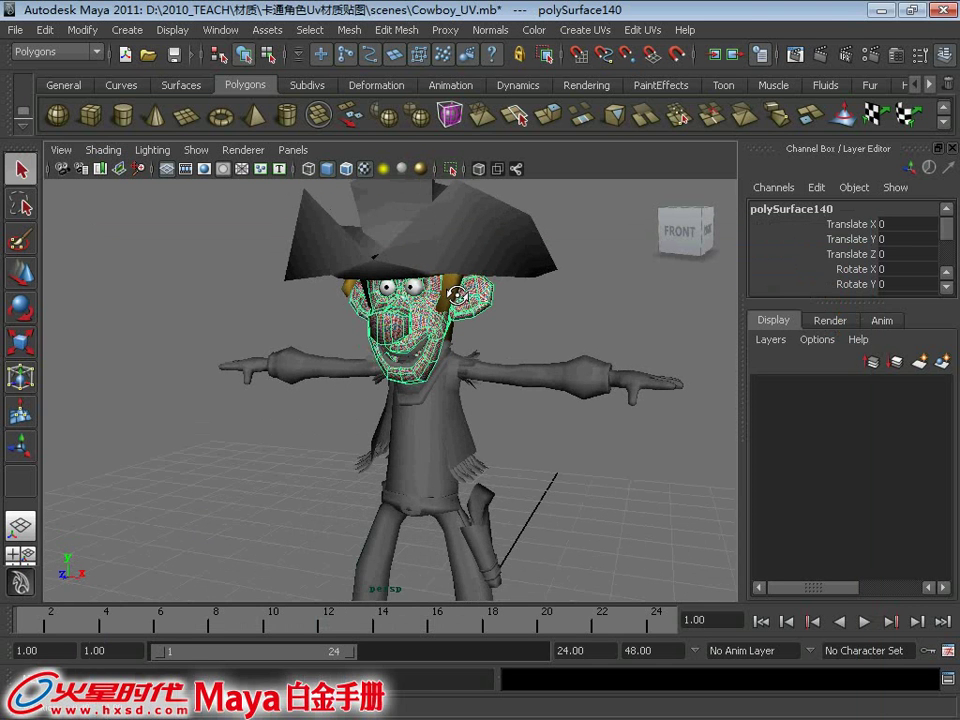
# Project cylindrical UVs onto the head from the Cylindrical Mapping options
pyautogui.click(589, 35)
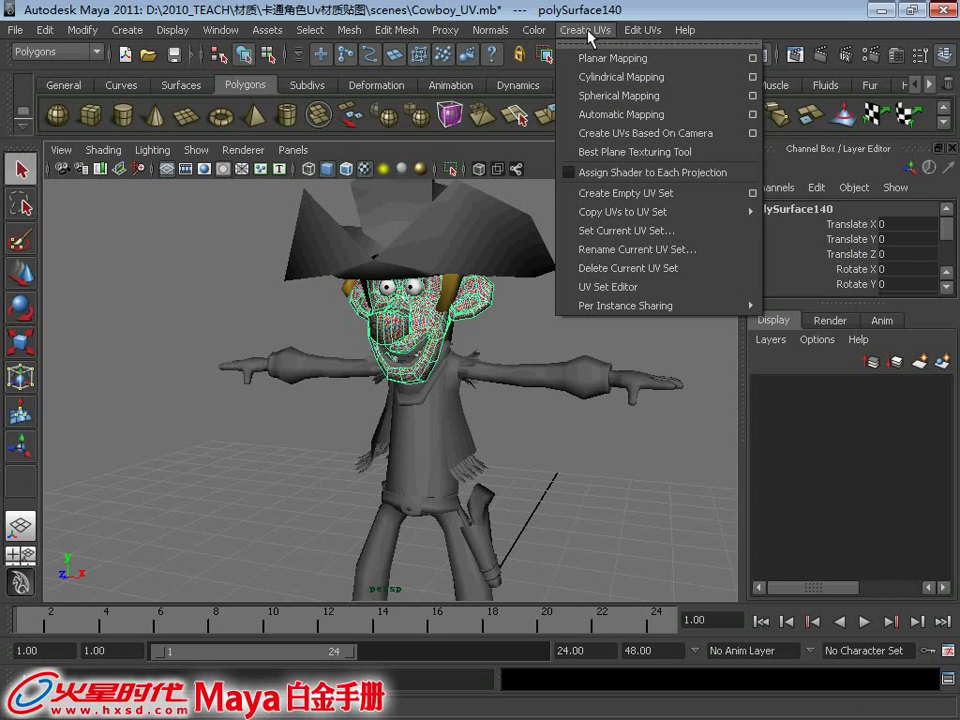
pyautogui.click(754, 77)
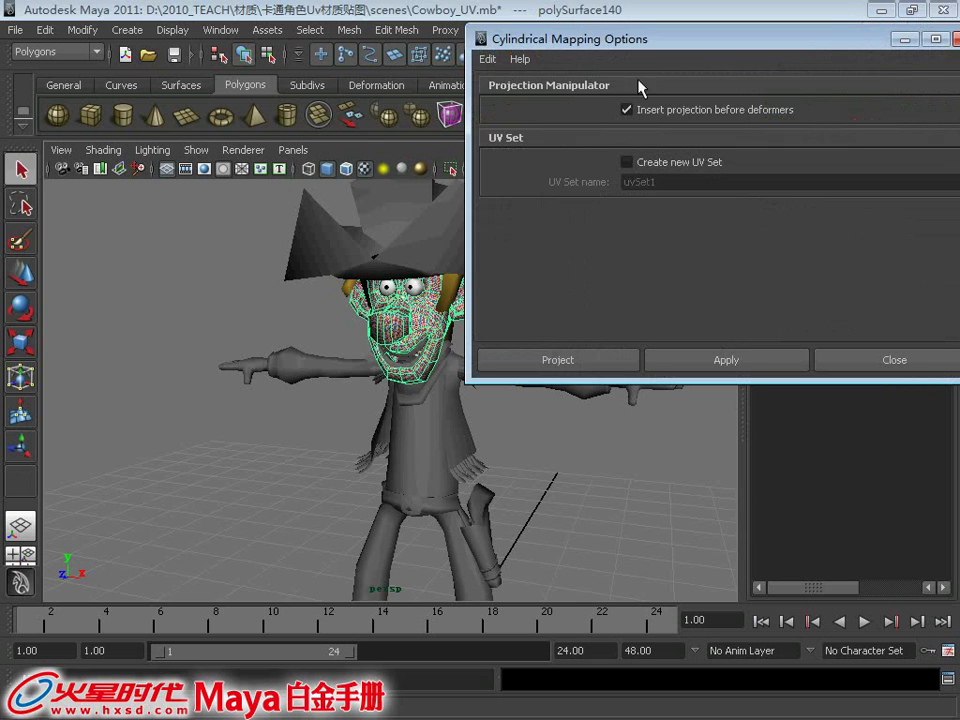
pyautogui.click(527, 360)
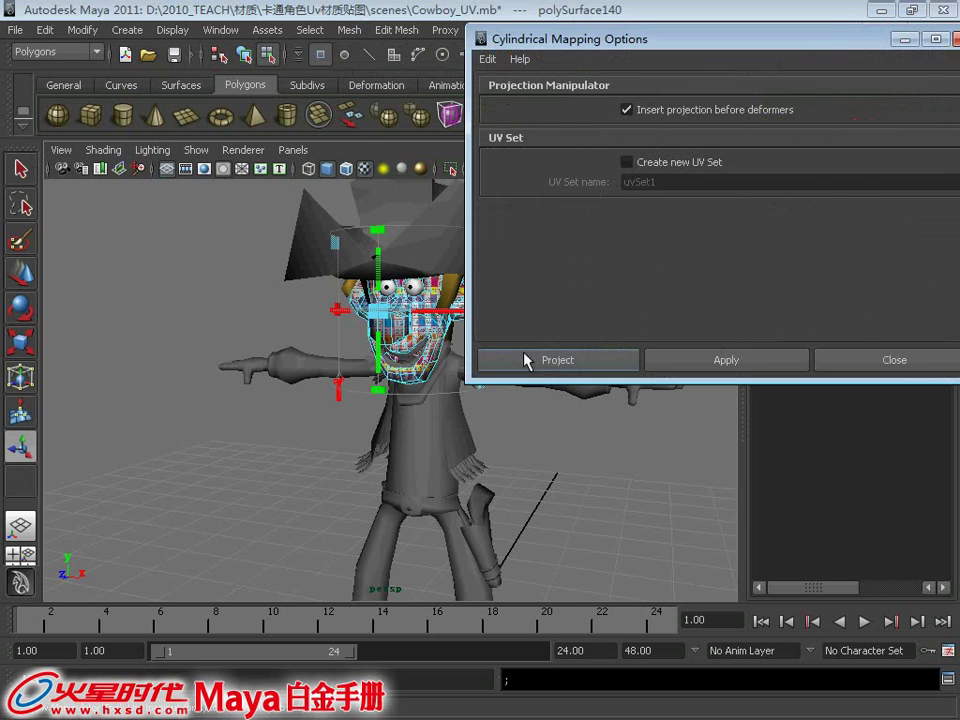
# Orbit and zoom around the head to inspect the projected test pattern from several angles
pyautogui.keyDown('alt'); pyautogui.moveTo(399, 289); pyautogui.dragTo(392, 317); pyautogui.keyUp('alt')
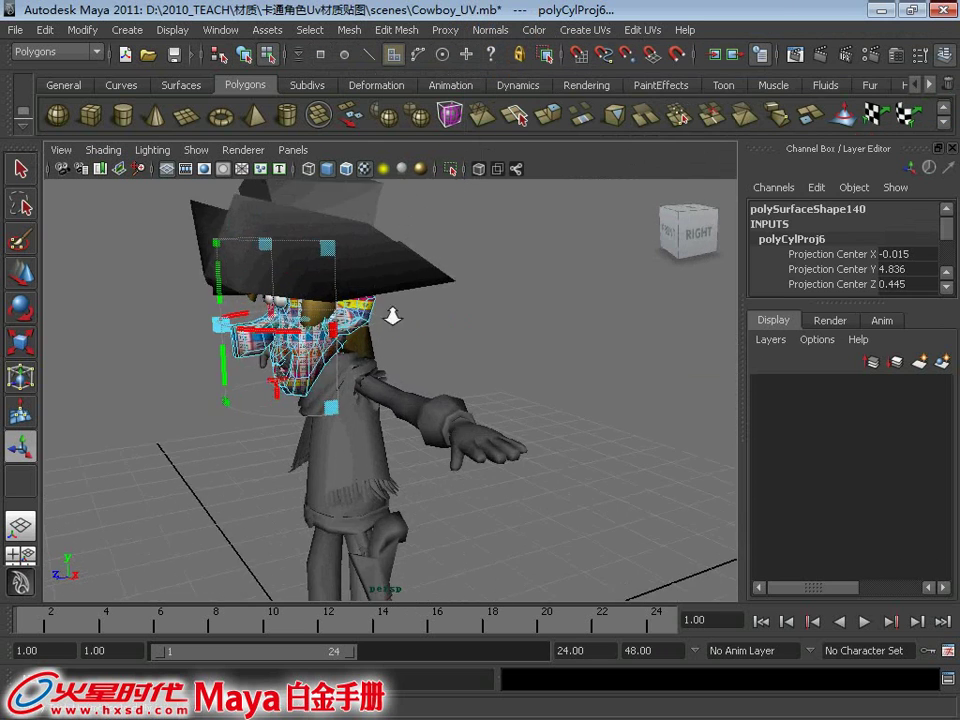
pyautogui.moveTo(392, 317)
pyautogui.keyDown('alt'); pyautogui.mouseDown(button='right')
pyautogui.moveTo(521, 436)
pyautogui.moveTo(521, 386)
pyautogui.mouseUp(button='right'); pyautogui.keyUp('alt')
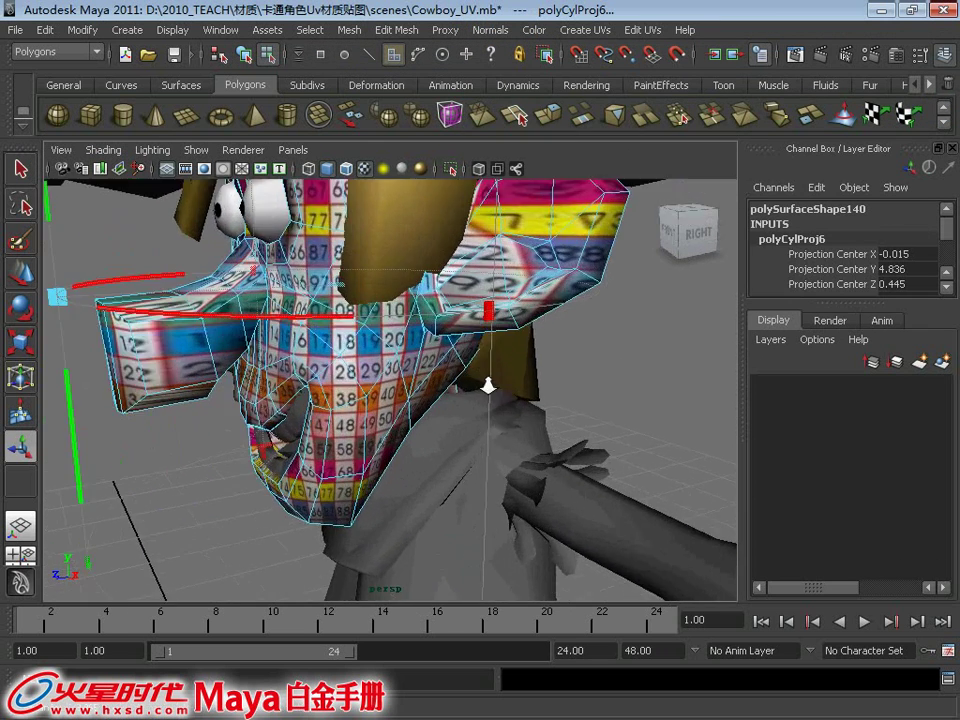
pyautogui.keyDown('alt'); pyautogui.moveTo(537, 277); pyautogui.dragTo(574, 300); pyautogui.keyUp('alt')
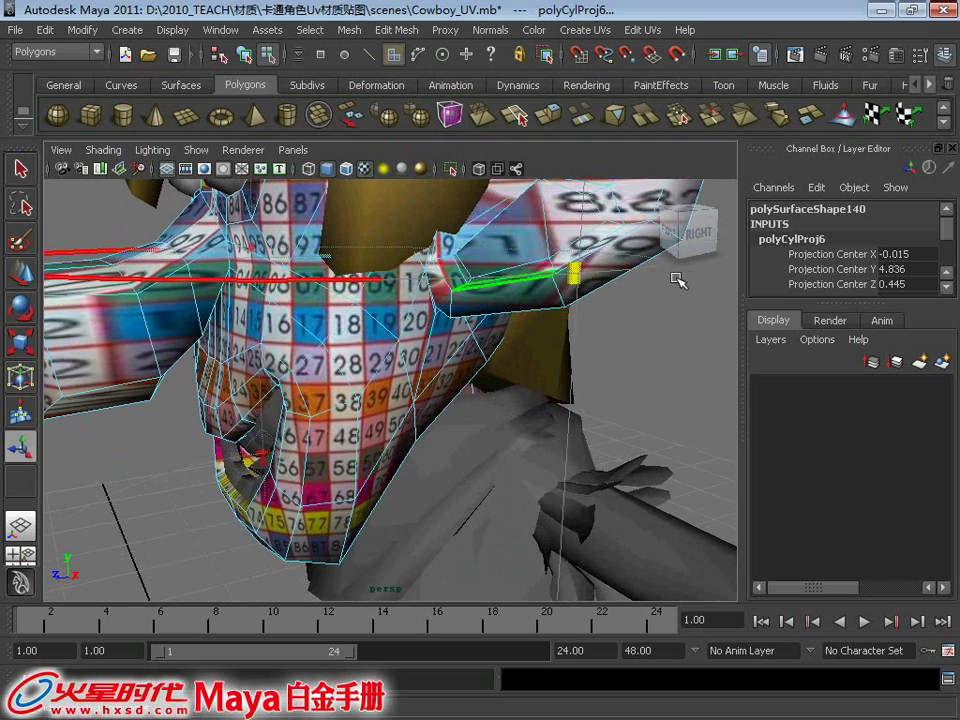
pyautogui.keyDown('alt'); pyautogui.moveTo(574, 300); pyautogui.dragTo(653, 193, button='right'); pyautogui.keyUp('alt')
pyautogui.keyDown('alt'); pyautogui.moveTo(472, 273); pyautogui.dragTo(493, 314); pyautogui.keyUp('alt')
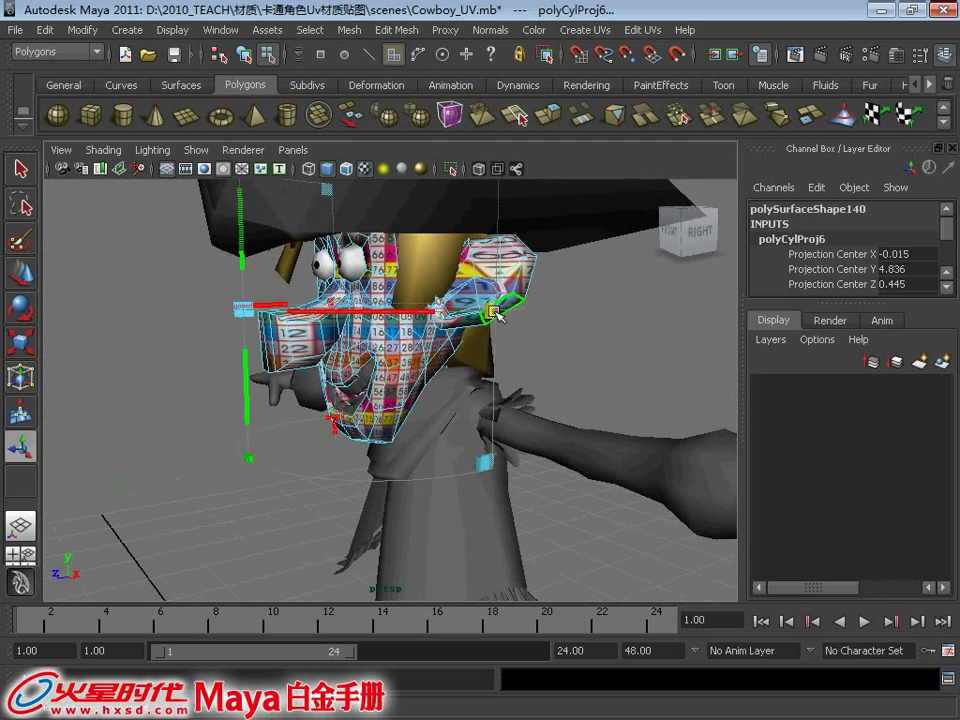
pyautogui.keyDown('alt'); pyautogui.moveTo(491, 313); pyautogui.dragTo(407, 293, button='right'); pyautogui.keyUp('alt')
pyautogui.moveTo(407, 293)
pyautogui.keyDown('alt'); pyautogui.mouseDown()
pyautogui.moveTo(491, 285)
pyautogui.moveTo(373, 338)
pyautogui.mouseUp(); pyautogui.keyUp('alt')
pyautogui.keyDown('alt'); pyautogui.moveTo(374, 337); pyautogui.dragTo(367, 388, button='right'); pyautogui.keyUp('alt')
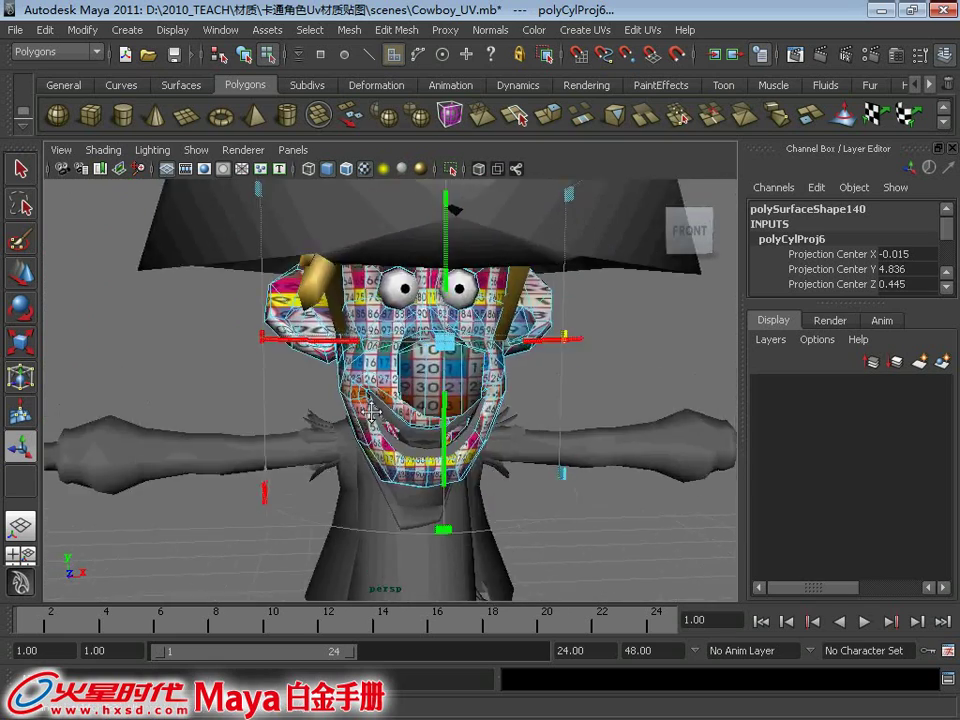
pyautogui.moveTo(367, 388)
pyautogui.keyDown('alt'); pyautogui.mouseDown()
pyautogui.moveTo(336, 396)
pyautogui.moveTo(550, 358)
pyautogui.moveTo(536, 392)
pyautogui.moveTo(480, 375)
pyautogui.moveTo(505, 377)
pyautogui.mouseUp(); pyautogui.keyUp('alt')
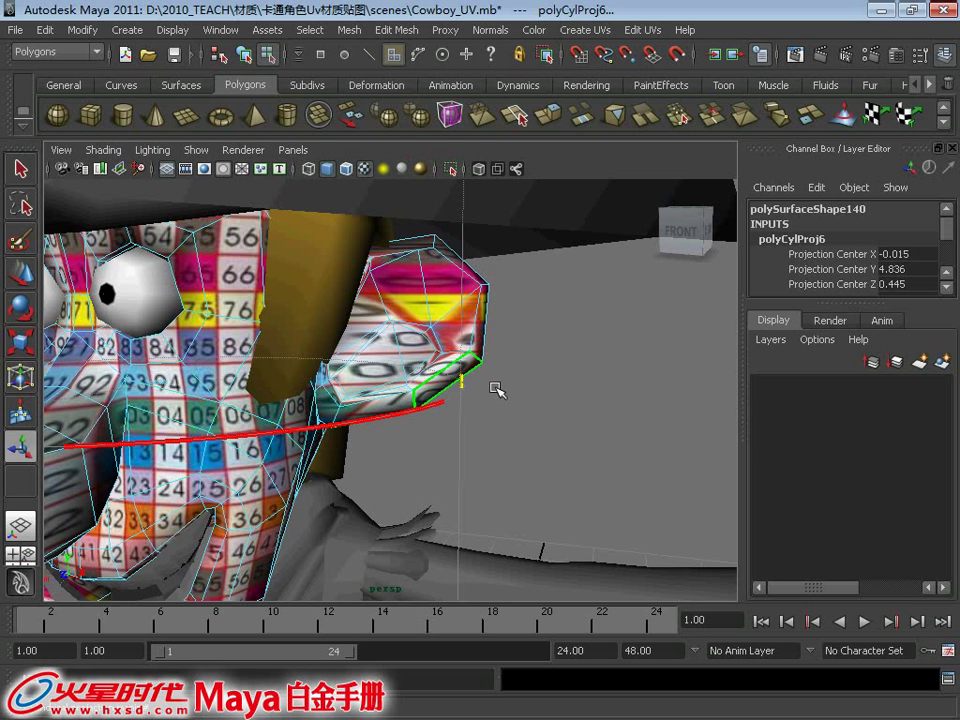
pyautogui.scroll(-5, 495, 388)
pyautogui.keyDown('alt'); pyautogui.moveTo(515, 185); pyautogui.dragTo(245, 270); pyautogui.keyUp('alt')
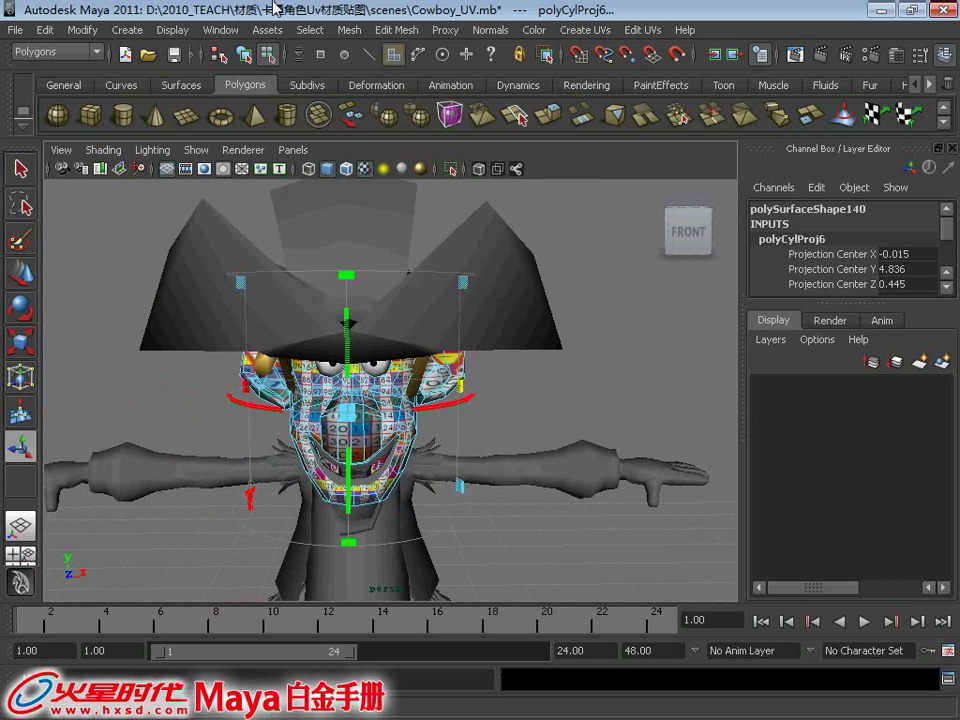
pyautogui.click(221, 30)
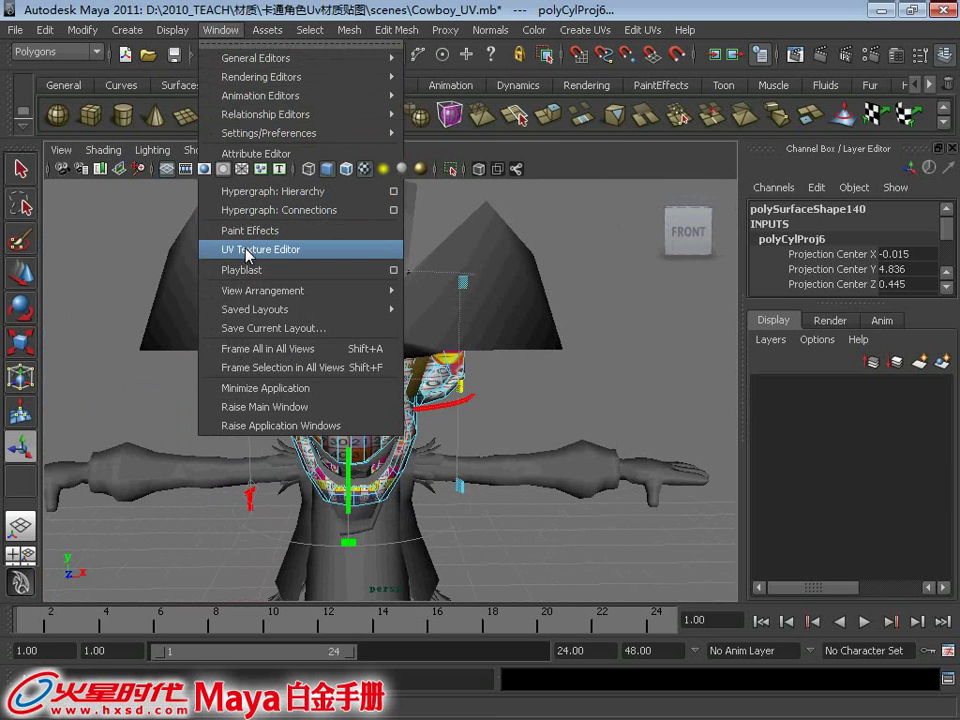
# Review the head's cylindrical UV layout in a floating UV editor, minimise it, and check the layout presets
pyautogui.click(250, 250)
pyautogui.moveTo(416, 241); pyautogui.dragTo(573, 145)
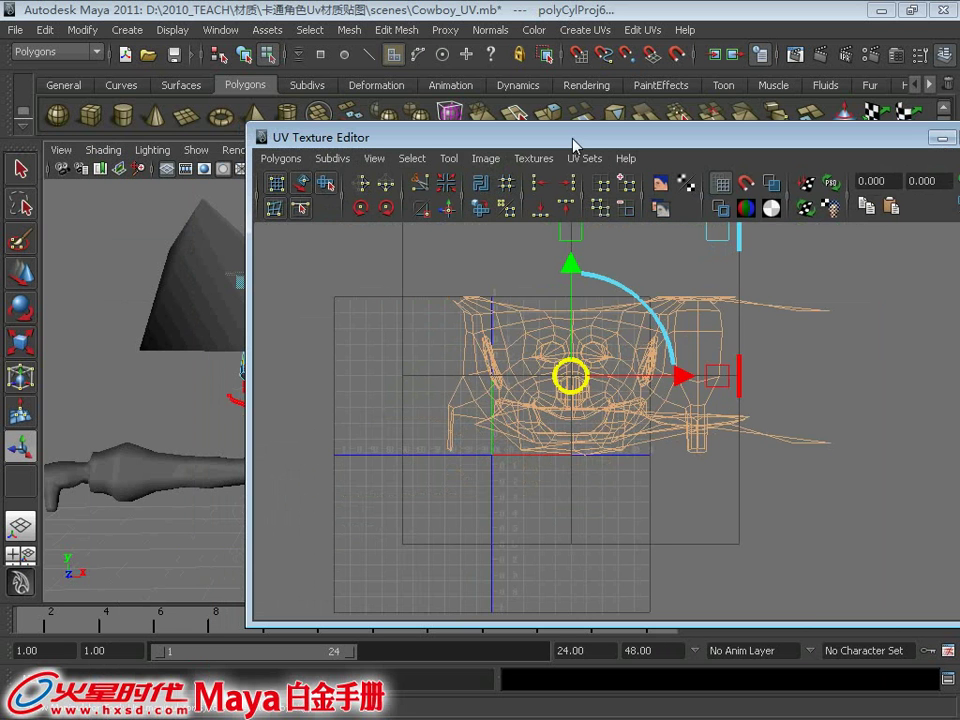
pyautogui.moveTo(573, 145); pyautogui.dragTo(523, 145)
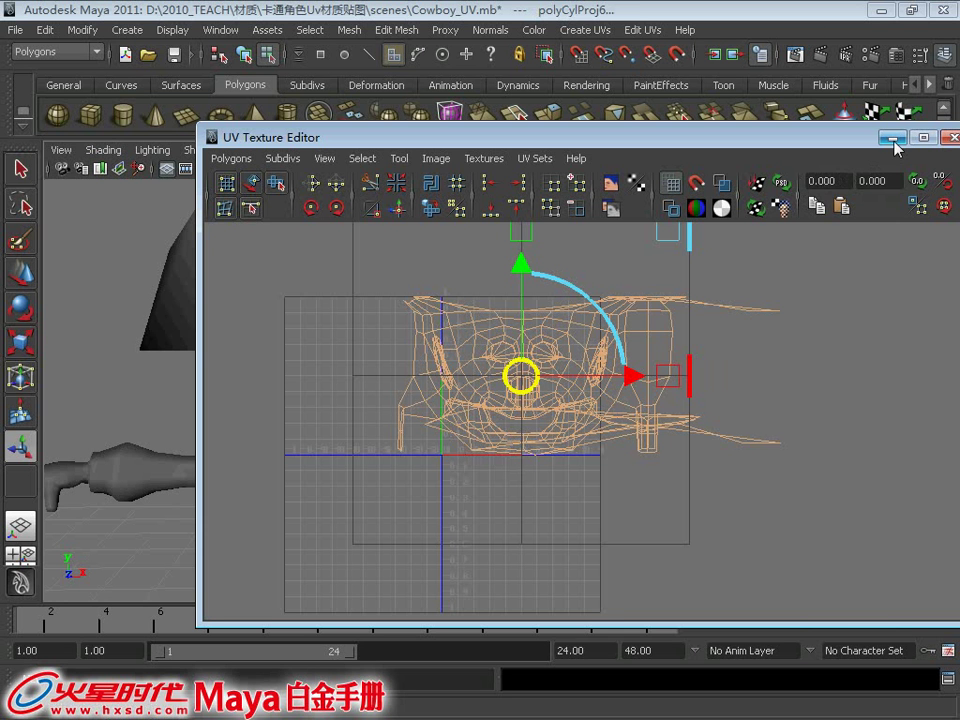
pyautogui.moveTo(790, 144)
pyautogui.mouseDown()
pyautogui.moveTo(632, 137)
pyautogui.moveTo(633, 163)
pyautogui.mouseUp()
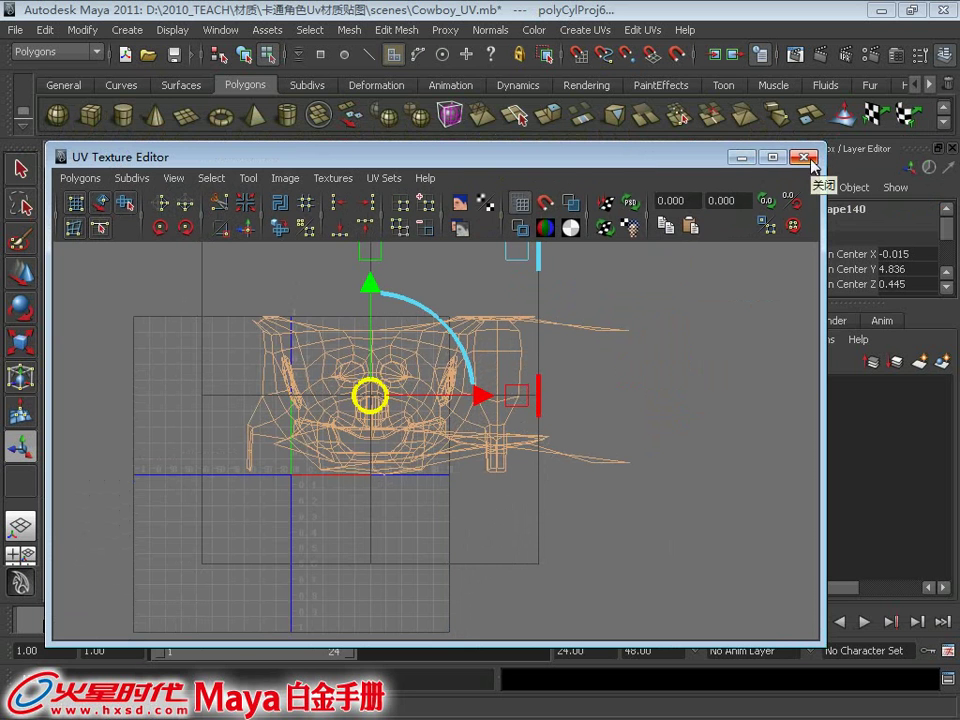
pyautogui.click(741, 157)
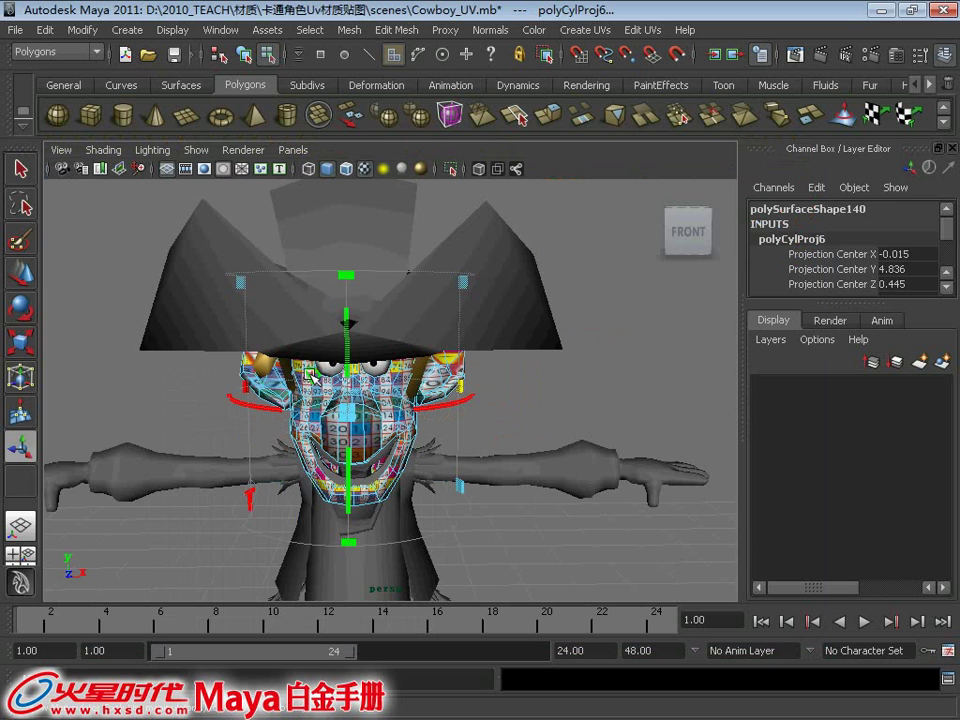
pyautogui.rightClick(21, 559)
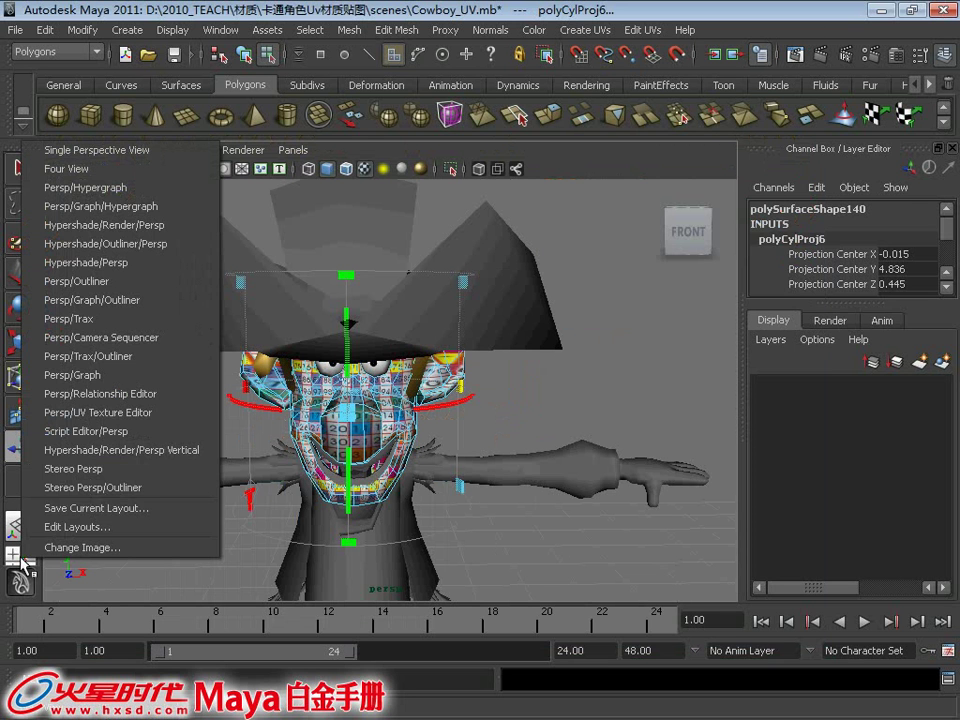
pyautogui.click(343, 150)
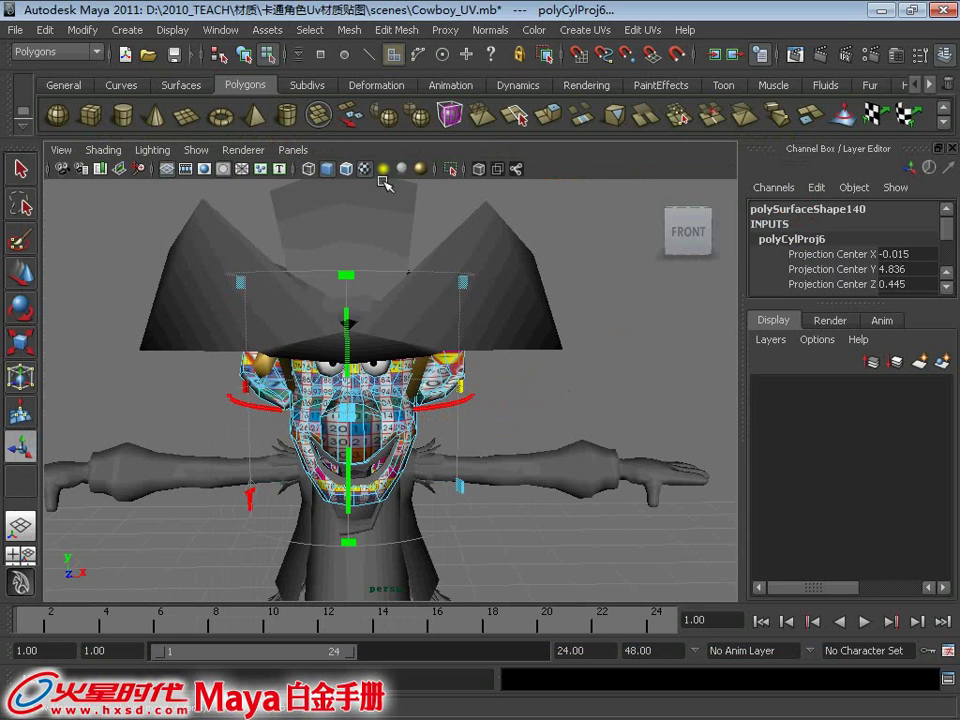
# Switch to a two-pane layout with the UV Texture Editor in the right pane
pyautogui.click(291, 150)
pyautogui.press('space')
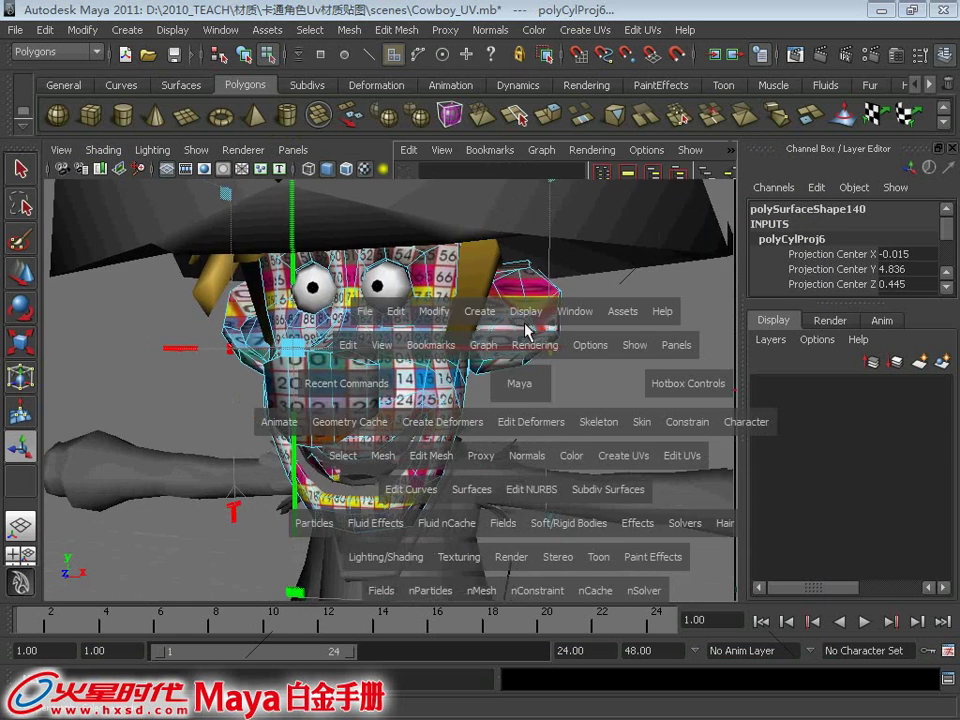
pyautogui.hotkey('shift', 'a')
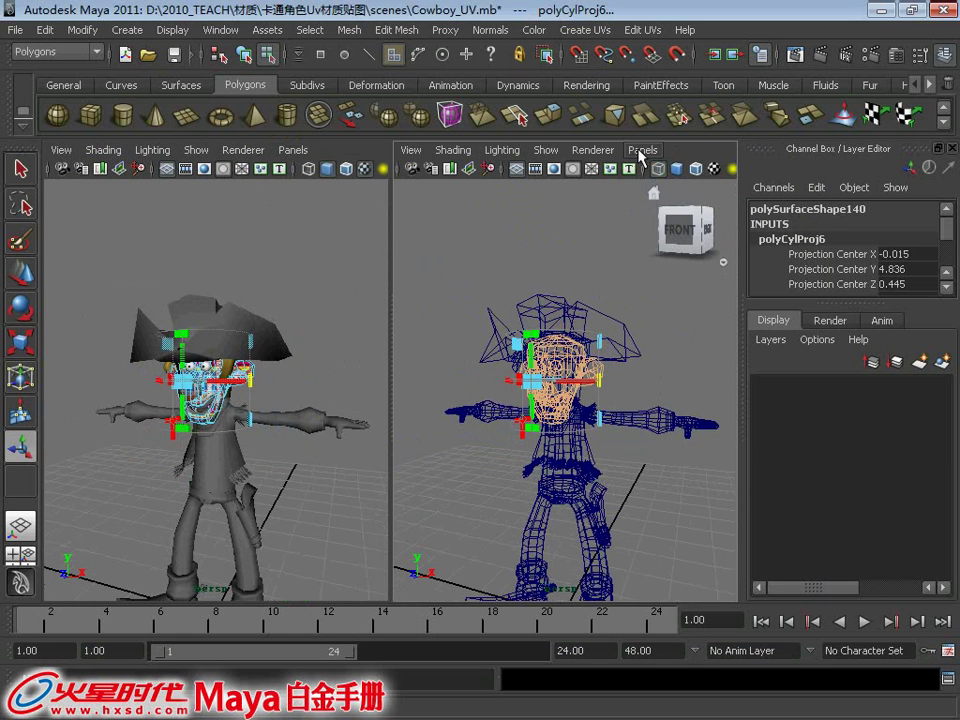
pyautogui.click(642, 150)
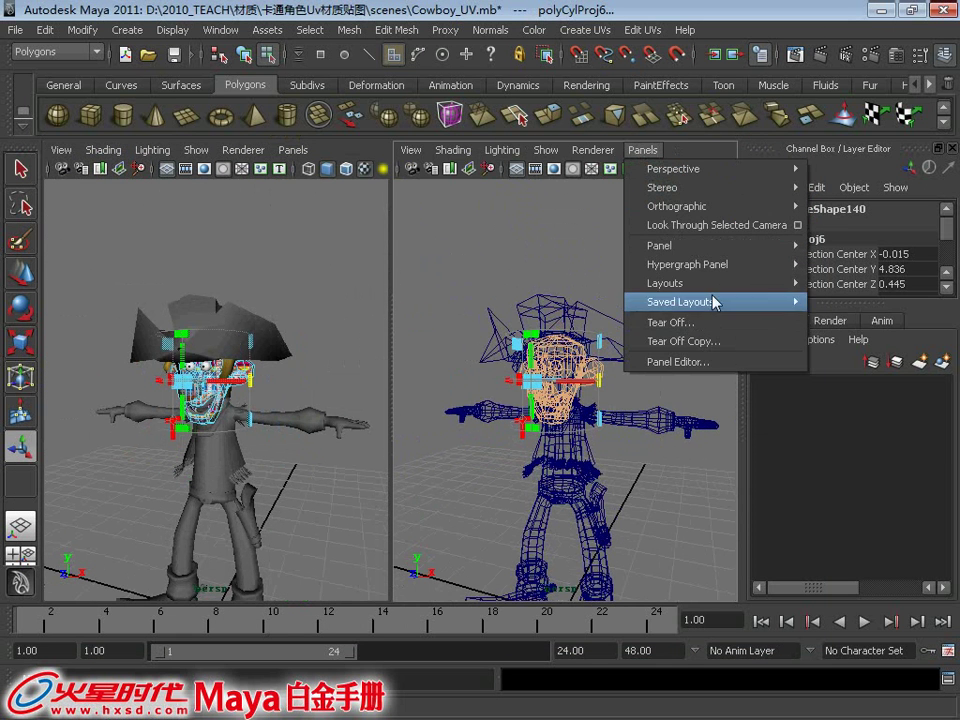
pyautogui.moveTo(660, 245)
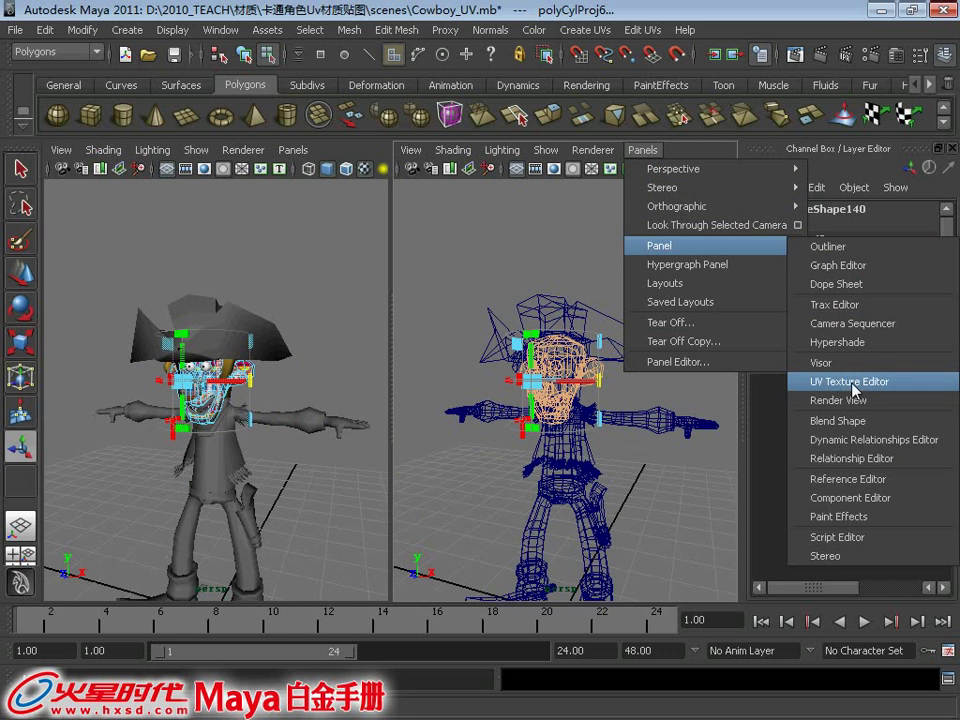
pyautogui.click(848, 386)
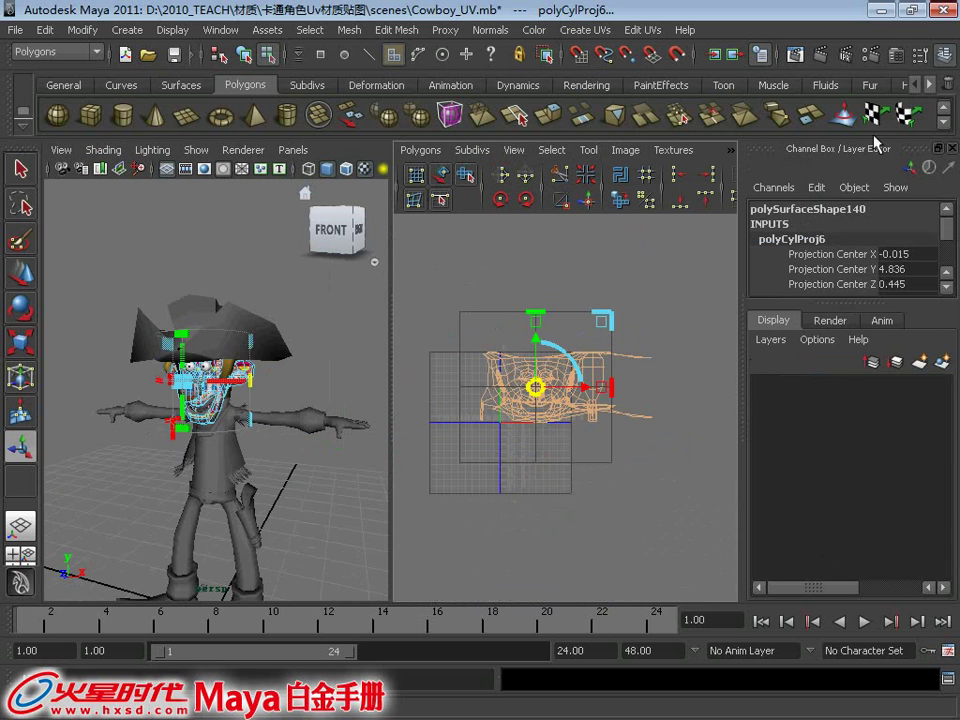
# Hide the Channel Box, zoom both views, and set the head back to Object Mode
pyautogui.click(954, 150)
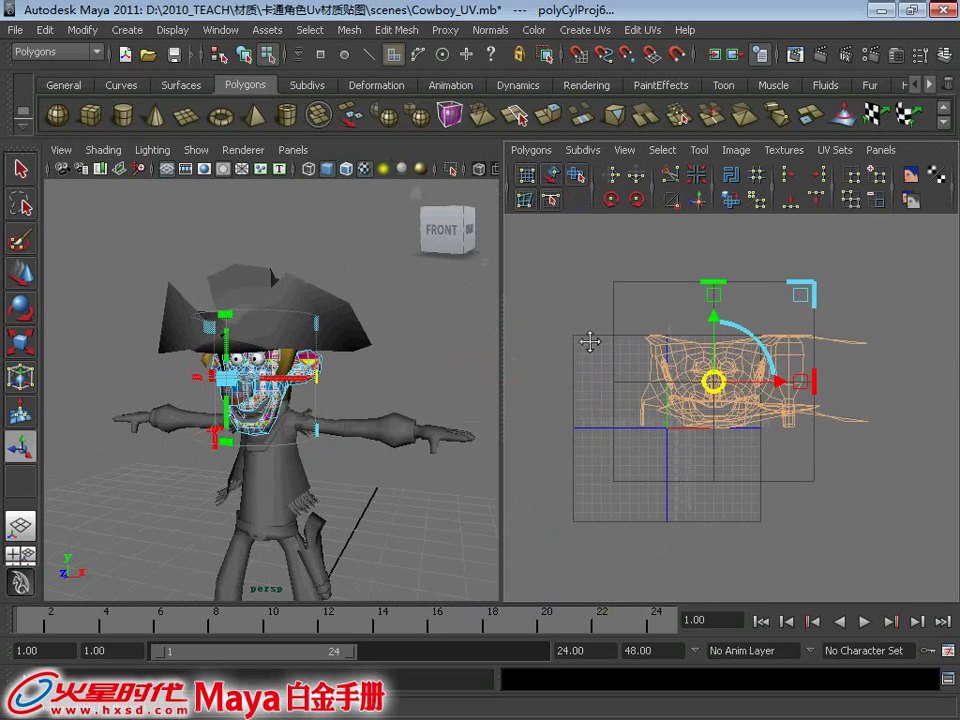
pyautogui.keyDown('alt'); pyautogui.moveTo(589, 338); pyautogui.dragTo(645, 404, button='right'); pyautogui.keyUp('alt')
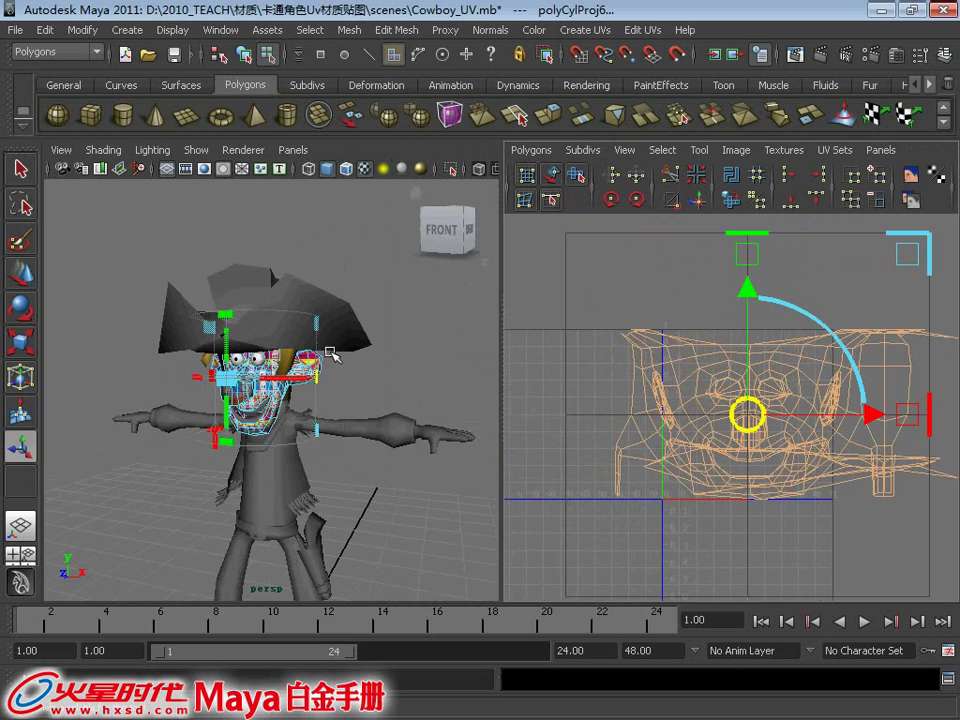
pyautogui.moveTo(185, 228)
pyautogui.keyDown('alt'); pyautogui.mouseDown(button='right')
pyautogui.moveTo(248, 285)
pyautogui.moveTo(300, 374)
pyautogui.moveTo(226, 280)
pyautogui.mouseUp(button='right'); pyautogui.keyUp('alt')
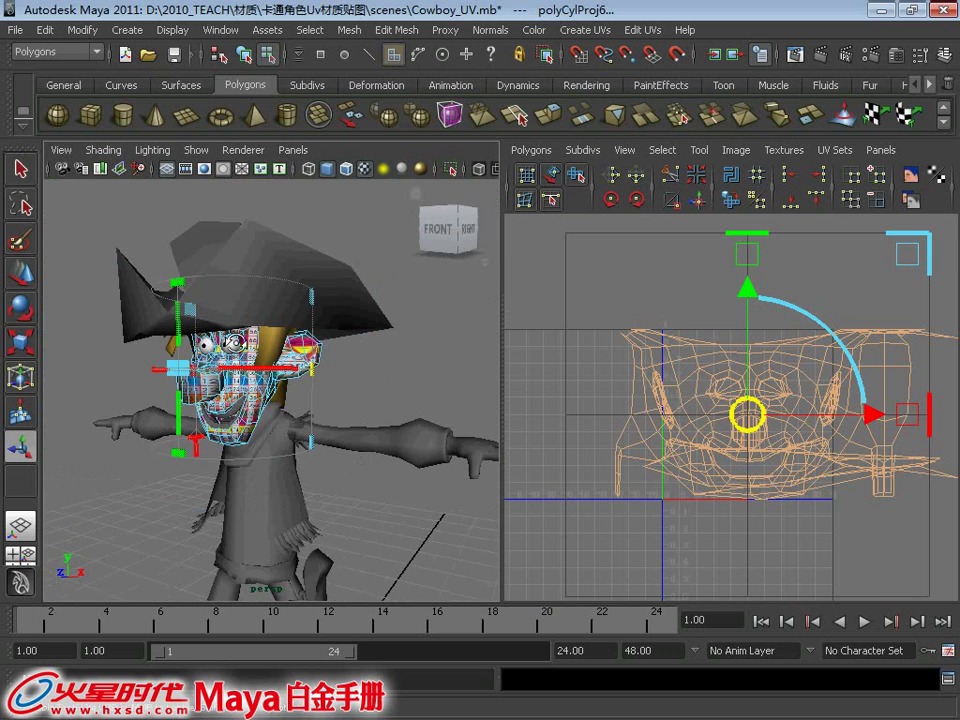
pyautogui.press('q')
pyautogui.rightClick(236, 369)
pyautogui.click(314, 340)
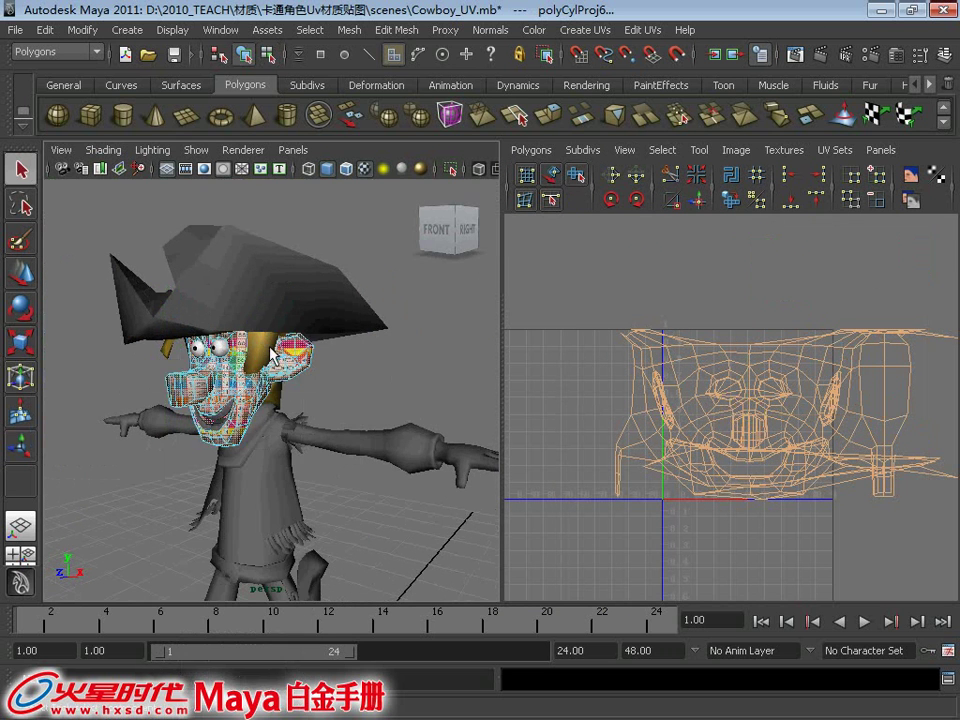
pyautogui.keyDown('alt'); pyautogui.moveTo(334, 377); pyautogui.dragTo(148, 320, button='right'); pyautogui.keyUp('alt')
# Isolate the head with Ctrl+H, frame it with F, and select it
pyautogui.keyDown('alt'); pyautogui.moveTo(150, 320); pyautogui.dragTo(193, 328); pyautogui.keyUp('alt')
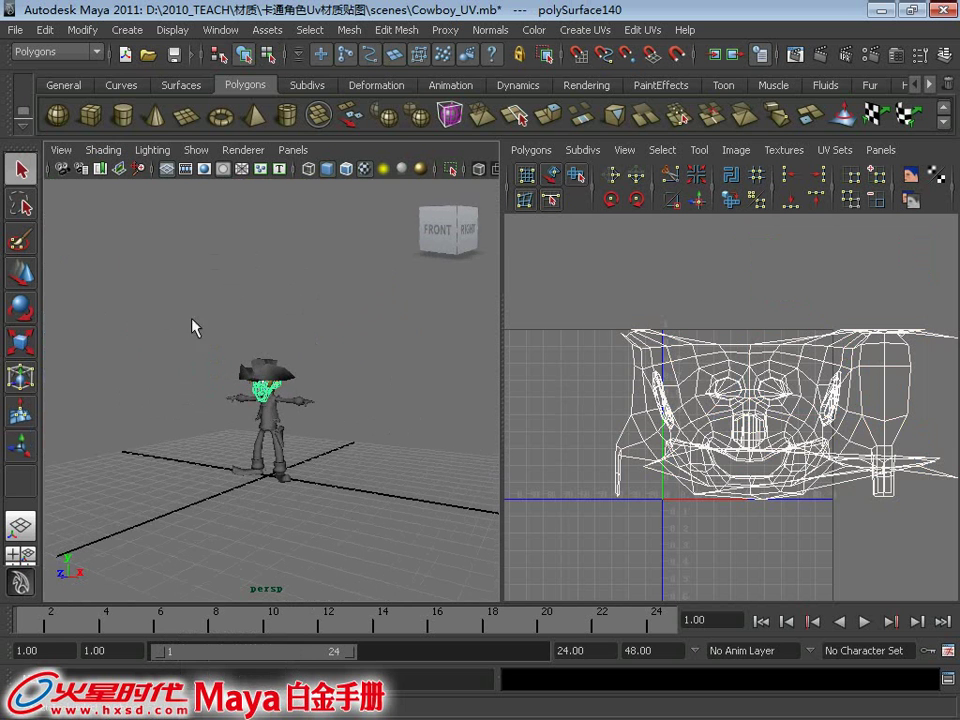
pyautogui.press('Up')
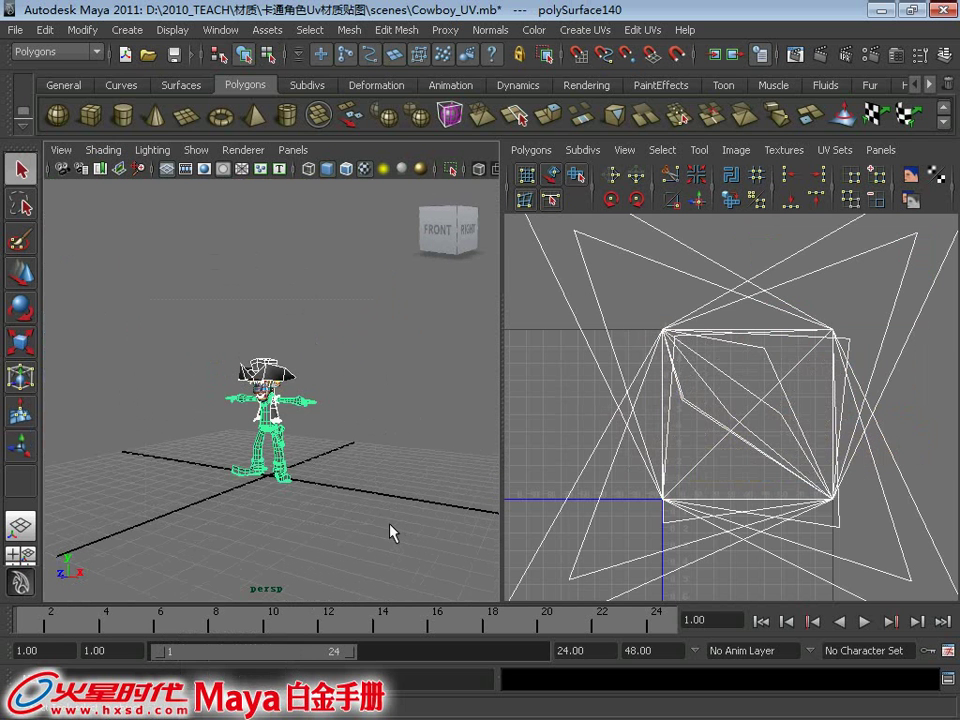
pyautogui.hotkey('ctrl', 'h')
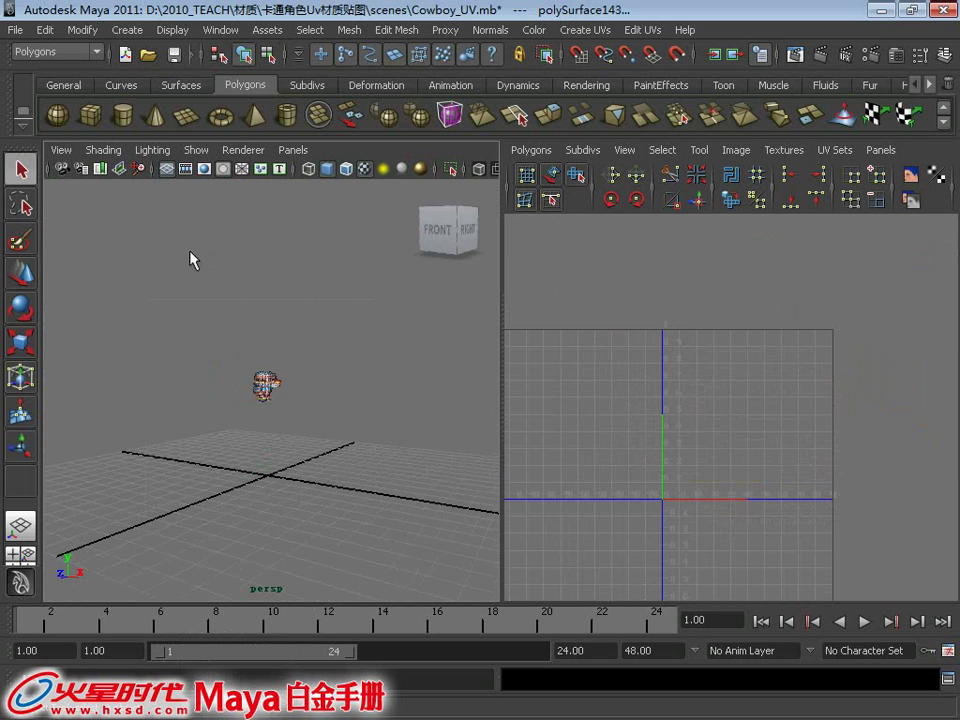
pyautogui.press('f')
pyautogui.click(260, 318)
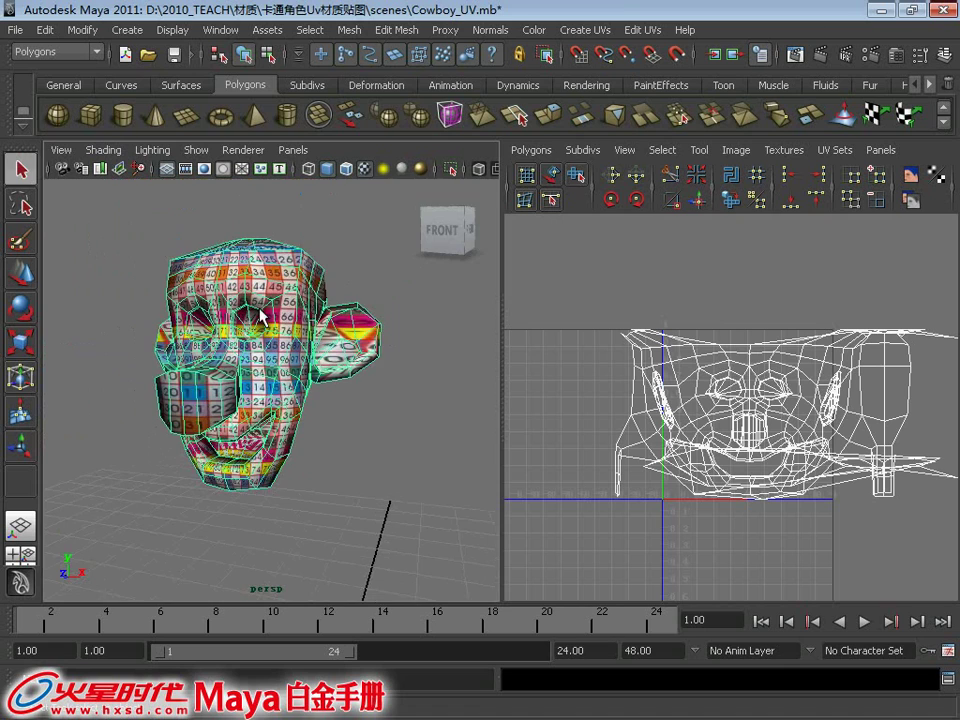
# Move in on the neck, switch to edge mode, and pick an edge there
pyautogui.keyDown('alt'); pyautogui.moveTo(275, 322); pyautogui.dragTo(246, 310); pyautogui.keyUp('alt')
pyautogui.scroll(3, 188, 368)
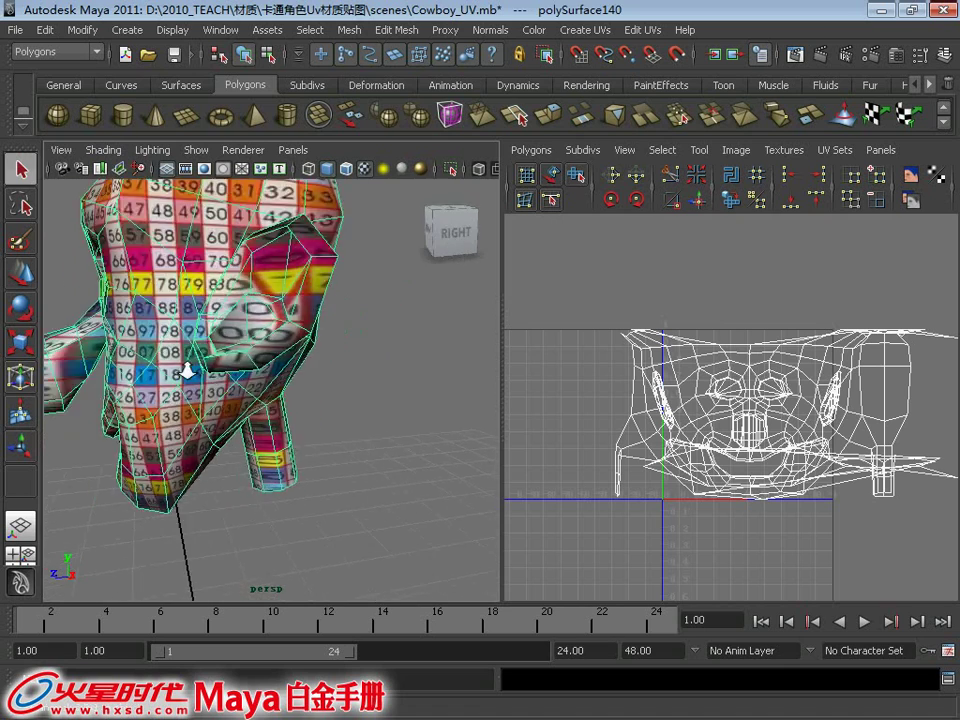
pyautogui.scroll(2, 220, 377)
pyautogui.moveTo(220, 377)
pyautogui.keyDown('alt'); pyautogui.mouseDown()
pyautogui.moveTo(289, 396)
pyautogui.moveTo(315, 386)
pyautogui.mouseUp(); pyautogui.keyUp('alt')
pyautogui.scroll(3, 289, 396)
pyautogui.scroll(2, 297, 399)
pyautogui.moveTo(326, 317); pyautogui.dragTo(325, 290, button='right')
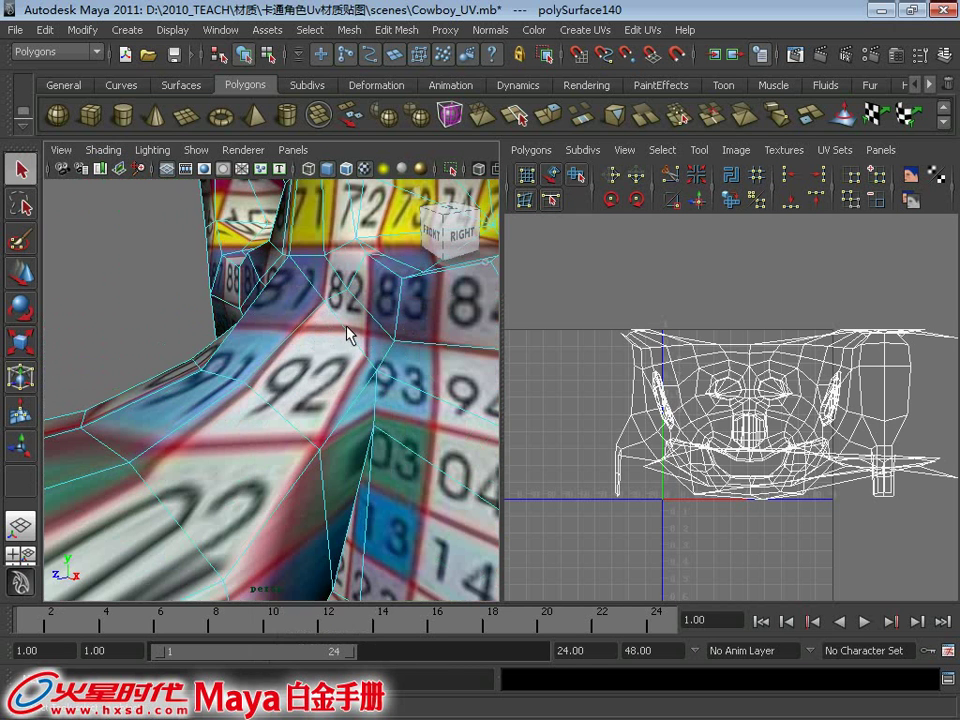
pyautogui.click(369, 358)
# Select a neck edge, then seam edges near the nose
pyautogui.click(291, 347)
pyautogui.press('a')
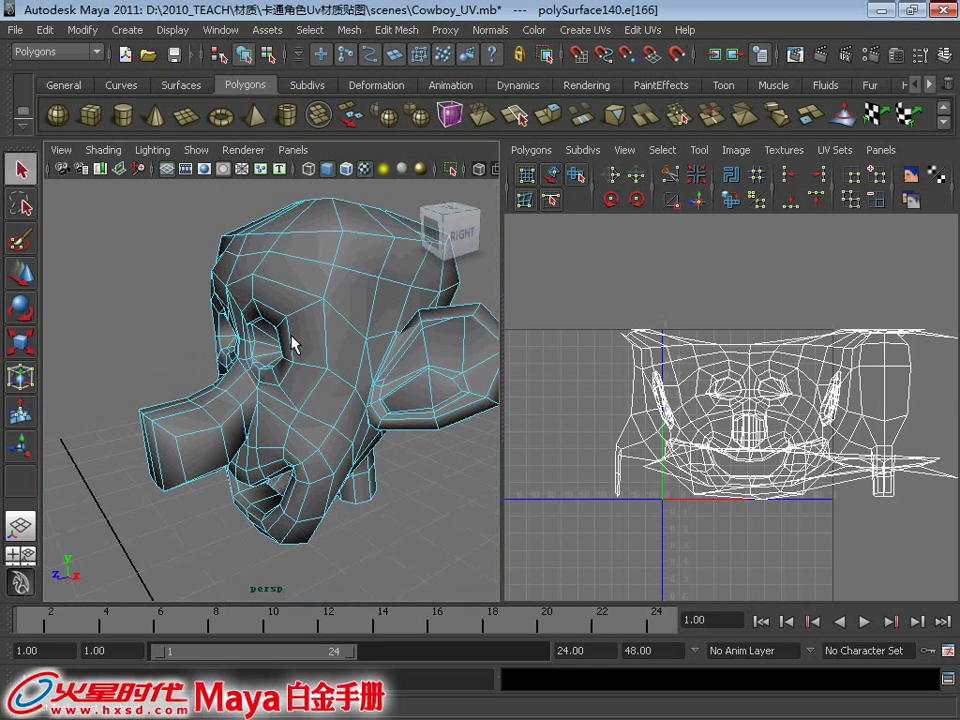
pyautogui.moveTo(285, 343)
pyautogui.keyDown('alt'); pyautogui.mouseDown()
pyautogui.moveTo(257, 317)
pyautogui.moveTo(294, 333)
pyautogui.mouseUp(); pyautogui.keyUp('alt')
pyautogui.keyDown('alt'); pyautogui.moveTo(294, 332); pyautogui.dragTo(317, 422, button='right'); pyautogui.keyUp('alt')
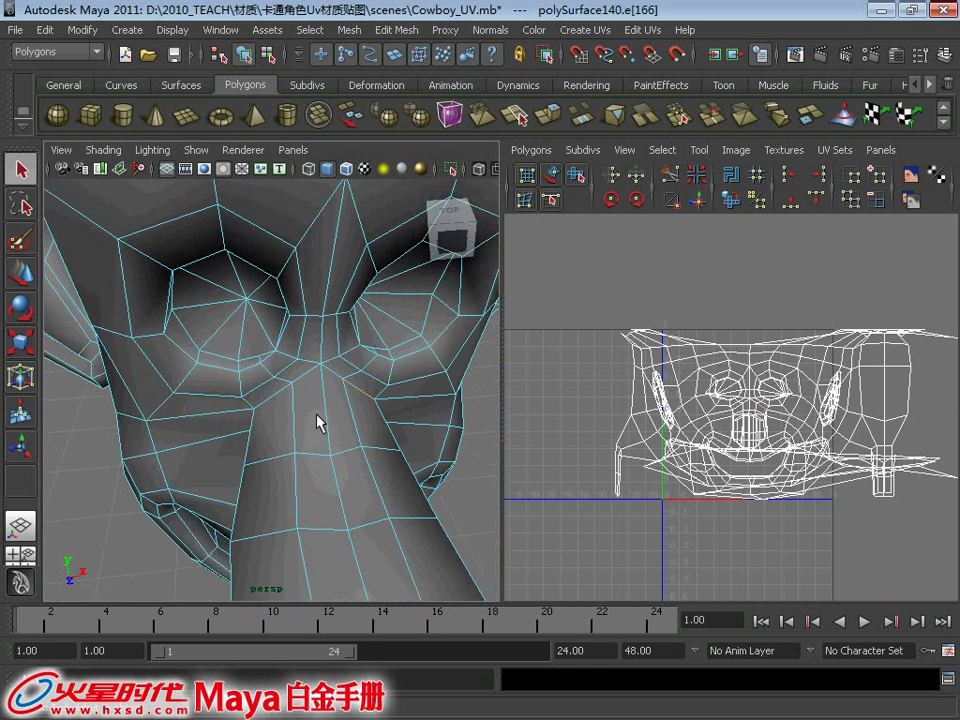
pyautogui.click(275, 403)
pyautogui.click(305, 381)
# View the head from underneath and add two neck-base edges to the seam selection
pyautogui.moveTo(350, 368)
pyautogui.keyDown('alt'); pyautogui.mouseDown()
pyautogui.moveTo(369, 354)
pyautogui.moveTo(259, 420)
pyautogui.moveTo(286, 395)
pyautogui.mouseUp(); pyautogui.keyUp('alt')
pyautogui.keyDown('alt'); pyautogui.moveTo(286, 395); pyautogui.dragTo(302, 355, button='right'); pyautogui.keyUp('alt')
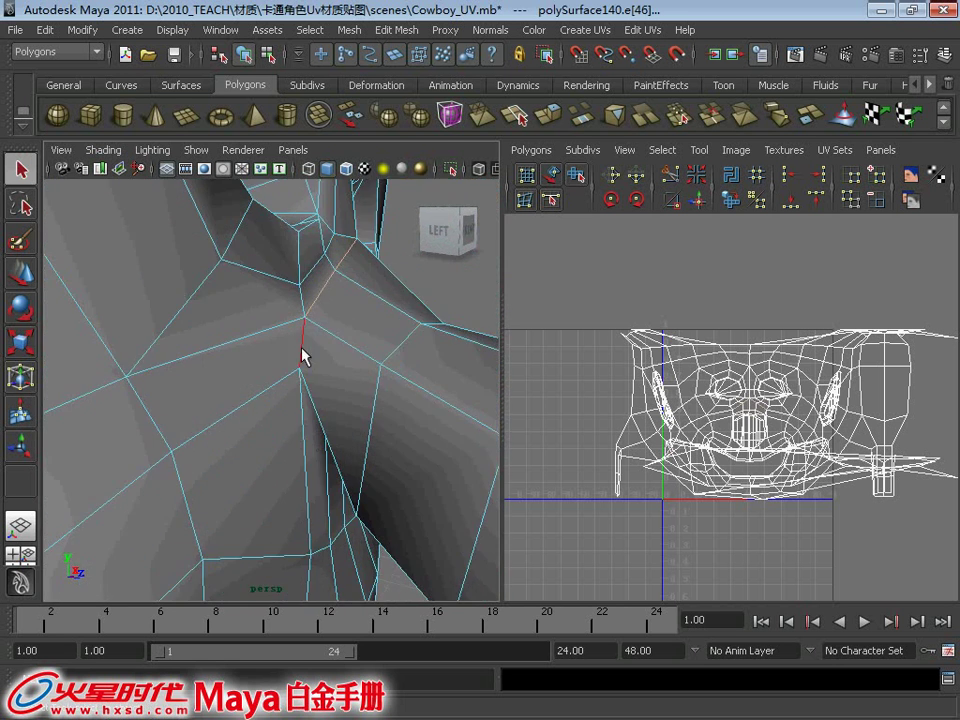
pyautogui.moveTo(306, 345)
pyautogui.keyDown('alt'); pyautogui.mouseDown()
pyautogui.moveTo(266, 267)
pyautogui.moveTo(229, 300)
pyautogui.moveTo(246, 407)
pyautogui.moveTo(313, 375)
pyautogui.moveTo(236, 360)
pyautogui.moveTo(274, 369)
pyautogui.moveTo(250, 360)
pyautogui.mouseUp(); pyautogui.keyUp('alt')
pyautogui.click(237, 350)
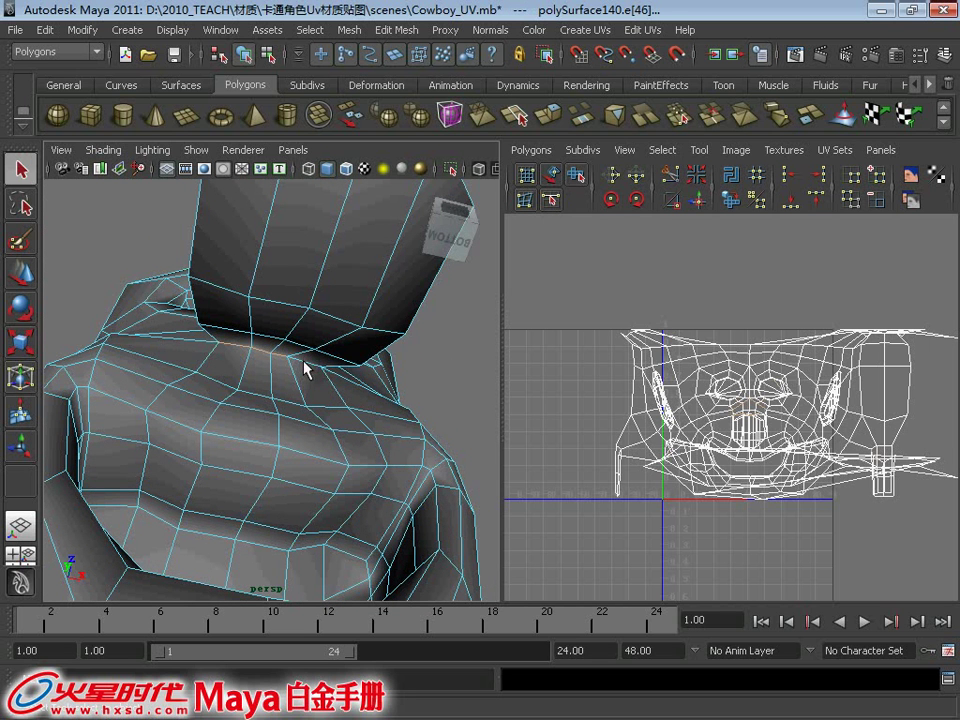
pyautogui.keyDown('shift'); pyautogui.click(343, 378); pyautogui.keyUp('shift')
pyautogui.moveTo(169, 359)
pyautogui.keyDown('alt'); pyautogui.mouseDown()
pyautogui.moveTo(297, 345)
pyautogui.moveTo(250, 432)
pyautogui.mouseUp(); pyautogui.keyUp('alt')
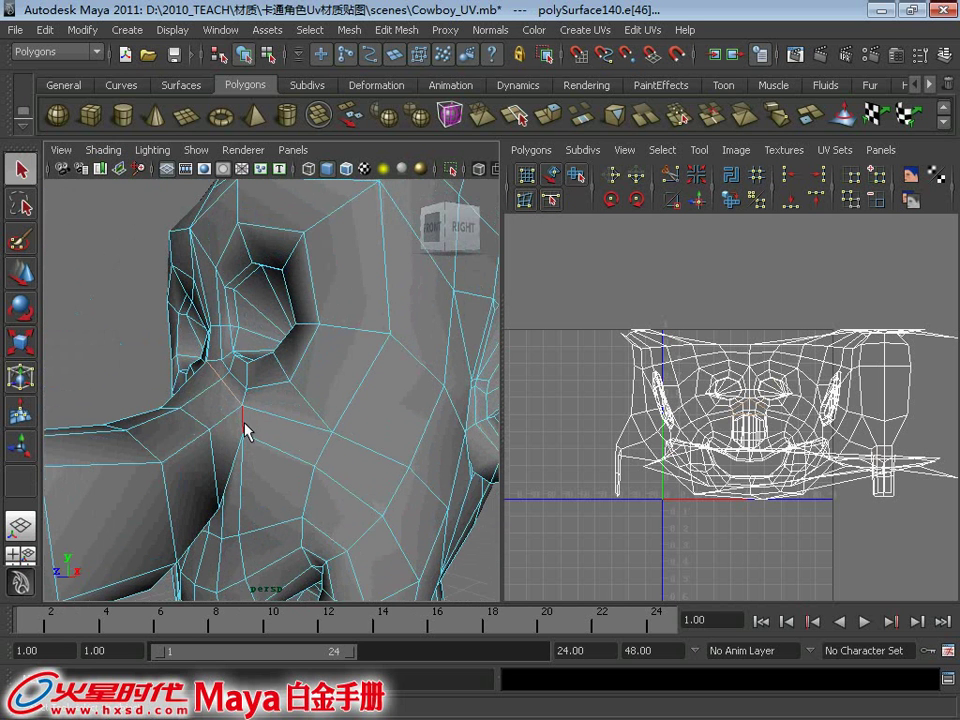
pyautogui.scroll(-5, 355, 431)
pyautogui.moveTo(355, 431)
pyautogui.keyDown('alt'); pyautogui.mouseDown()
pyautogui.moveTo(225, 418)
pyautogui.moveTo(375, 418)
pyautogui.moveTo(437, 431)
pyautogui.moveTo(339, 398)
pyautogui.moveTo(163, 437)
pyautogui.mouseUp(); pyautogui.keyUp('alt')
# Toggle wireframe with 4, then show the textured checker display with 6
pyautogui.press('4')
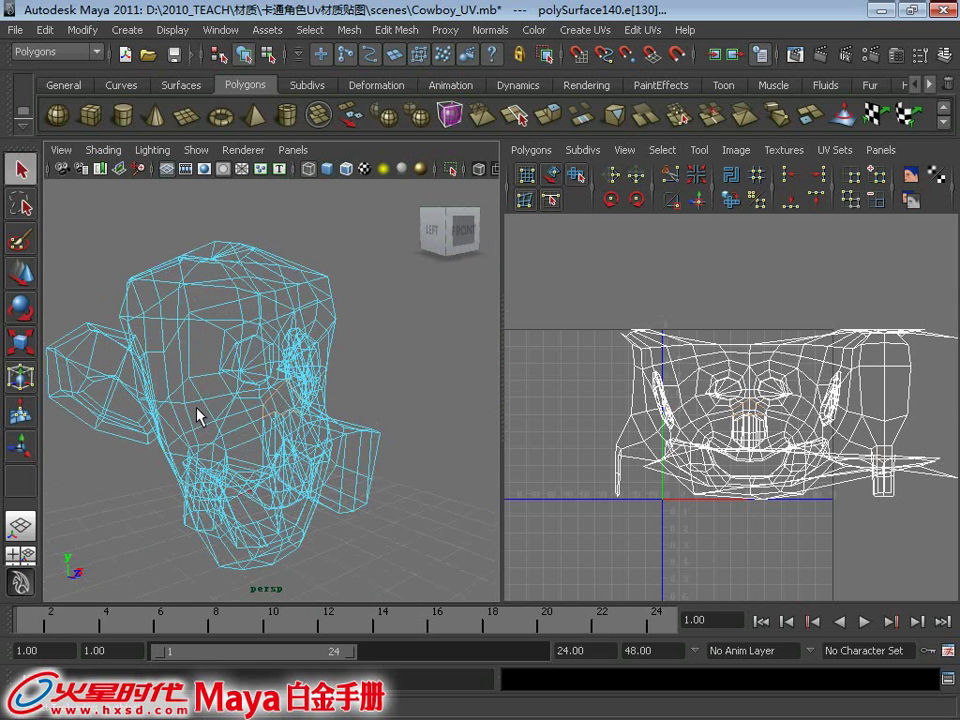
pyautogui.moveTo(197, 415)
pyautogui.keyDown('alt'); pyautogui.mouseDown()
pyautogui.moveTo(171, 407)
pyautogui.moveTo(187, 430)
pyautogui.moveTo(385, 372)
pyautogui.mouseUp(); pyautogui.keyUp('alt')
pyautogui.press('6')
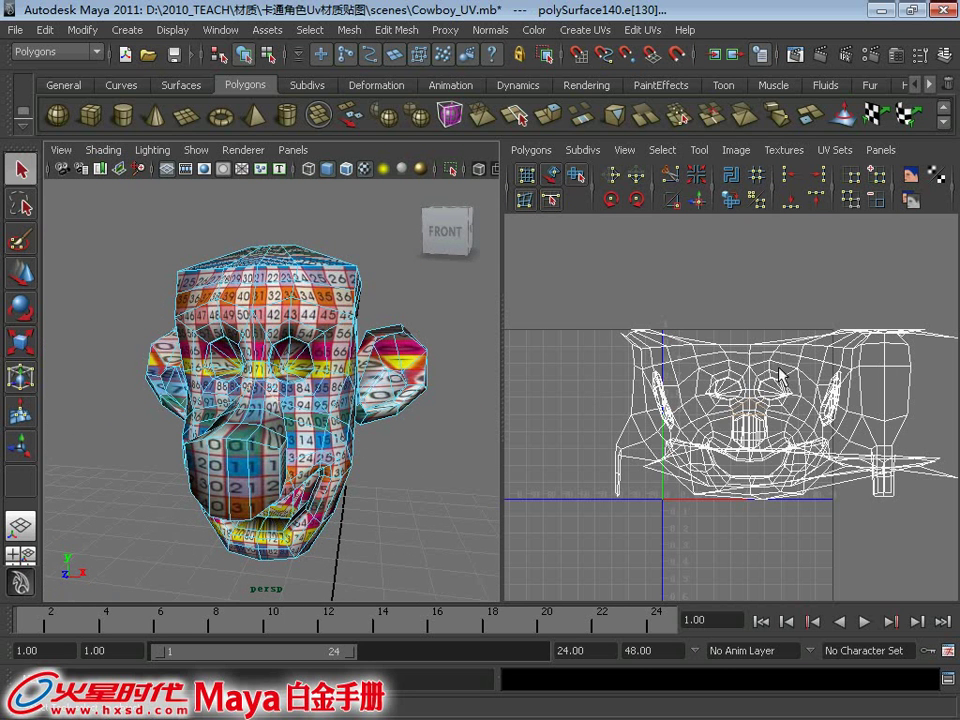
pyautogui.moveTo(779, 375)
pyautogui.keyDown('alt'); pyautogui.mouseDown(button='middle')
pyautogui.moveTo(690, 380)
pyautogui.moveTo(713, 458)
pyautogui.mouseUp(button='middle'); pyautogui.keyUp('alt')
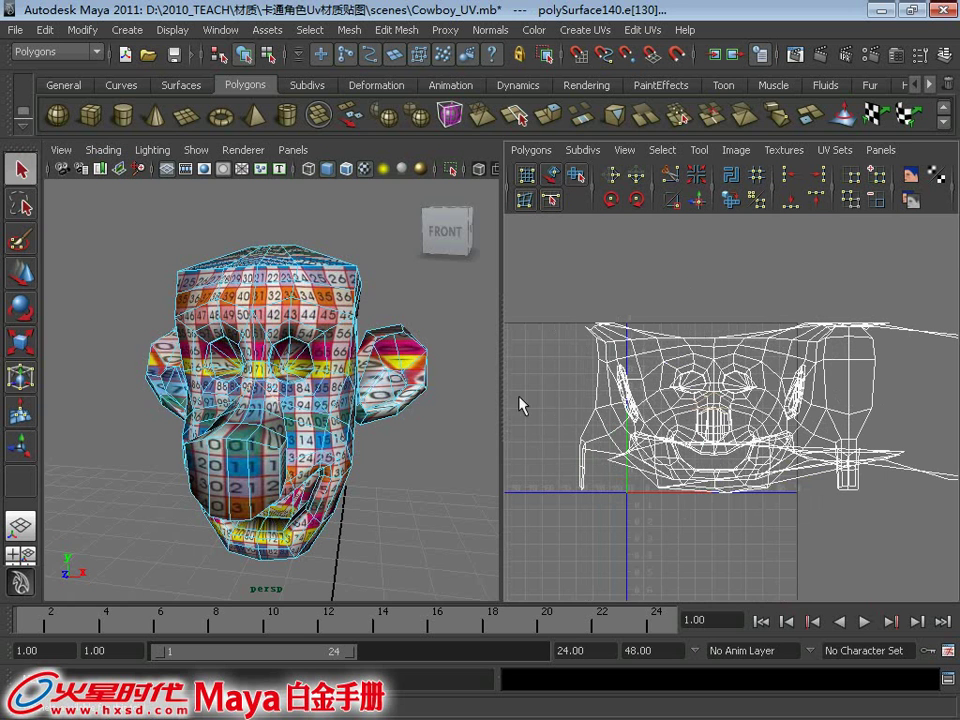
# Cut the head's UVs along the selected seam edges
pyautogui.moveTo(260, 290)
pyautogui.keyDown('alt'); pyautogui.mouseDown()
pyautogui.moveTo(190, 288)
pyautogui.moveTo(272, 360)
pyautogui.mouseUp(); pyautogui.keyUp('alt')
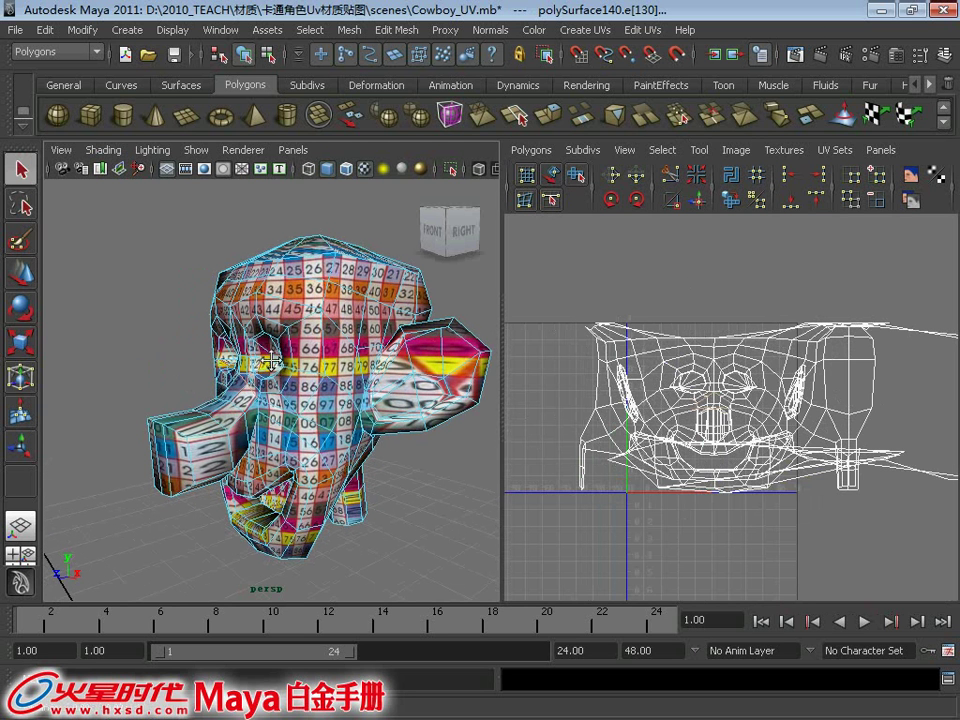
pyautogui.click(669, 178)
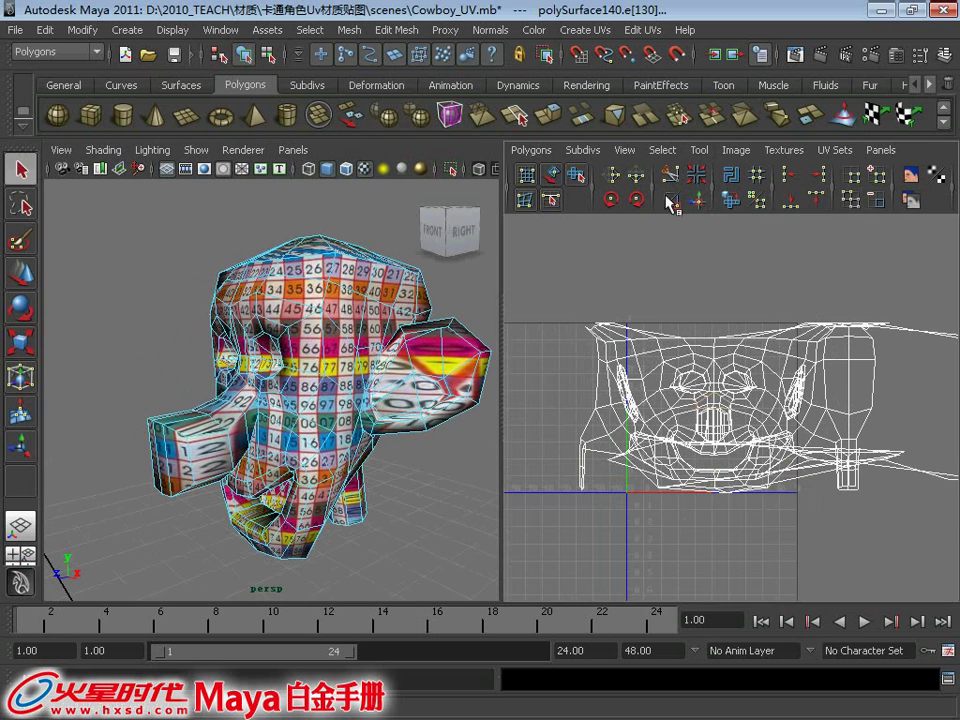
pyautogui.moveTo(172, 416)
pyautogui.keyDown('alt'); pyautogui.mouseDown(button='right')
pyautogui.moveTo(200, 378)
pyautogui.moveTo(224, 388)
pyautogui.mouseUp(button='right'); pyautogui.keyUp('alt')
# Select the nose UVs, grow them to their shell to check it, then deselect
pyautogui.moveTo(171, 401); pyautogui.dragTo(187, 421)
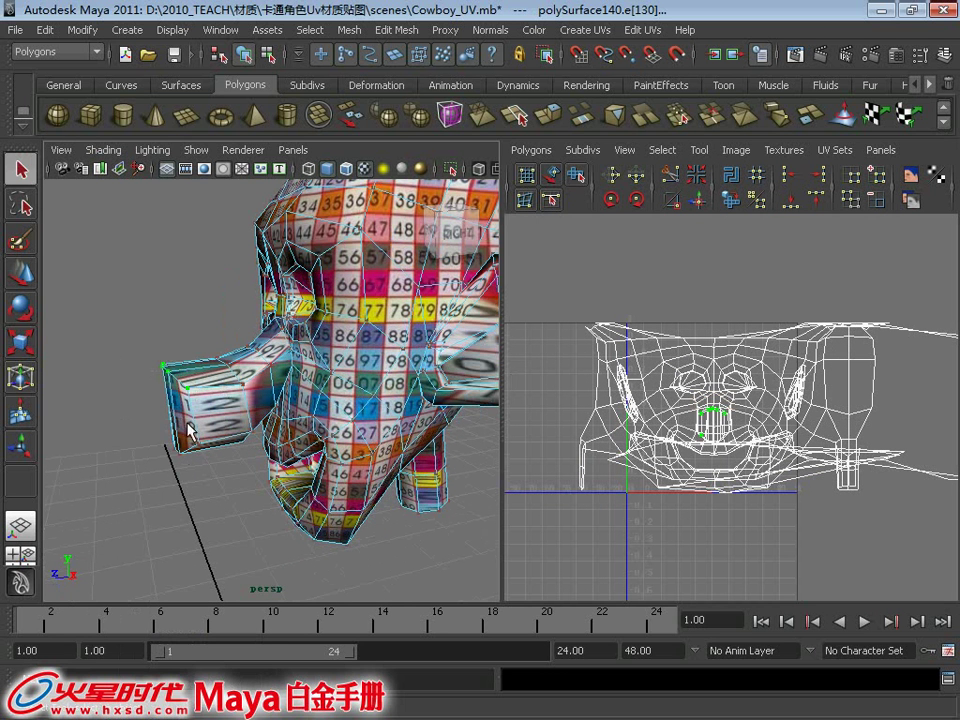
pyautogui.click(662, 150)
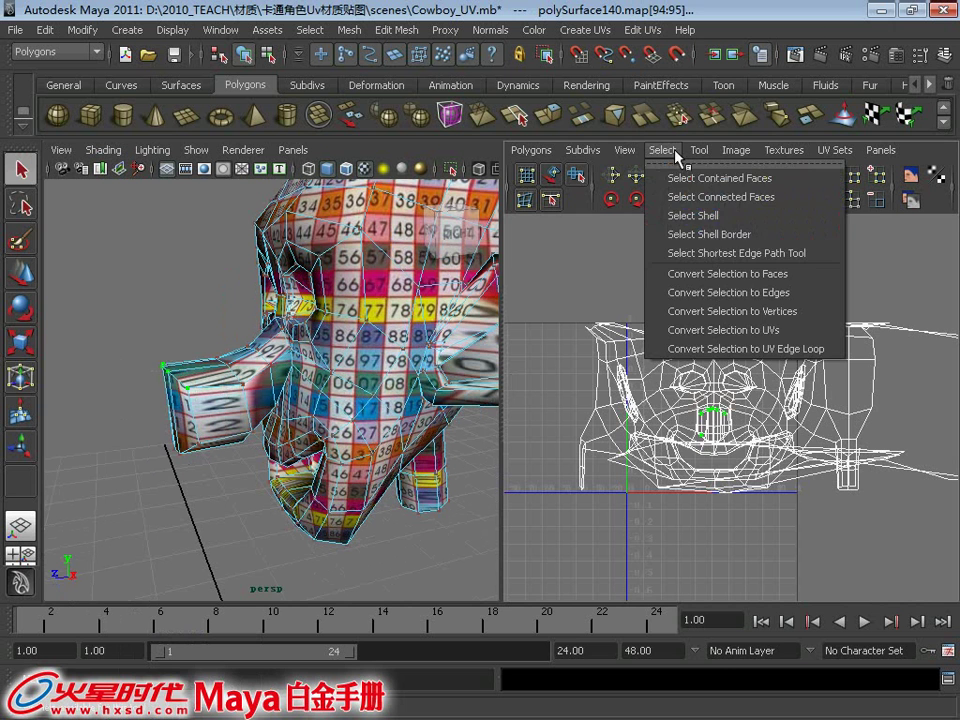
pyautogui.click(680, 214)
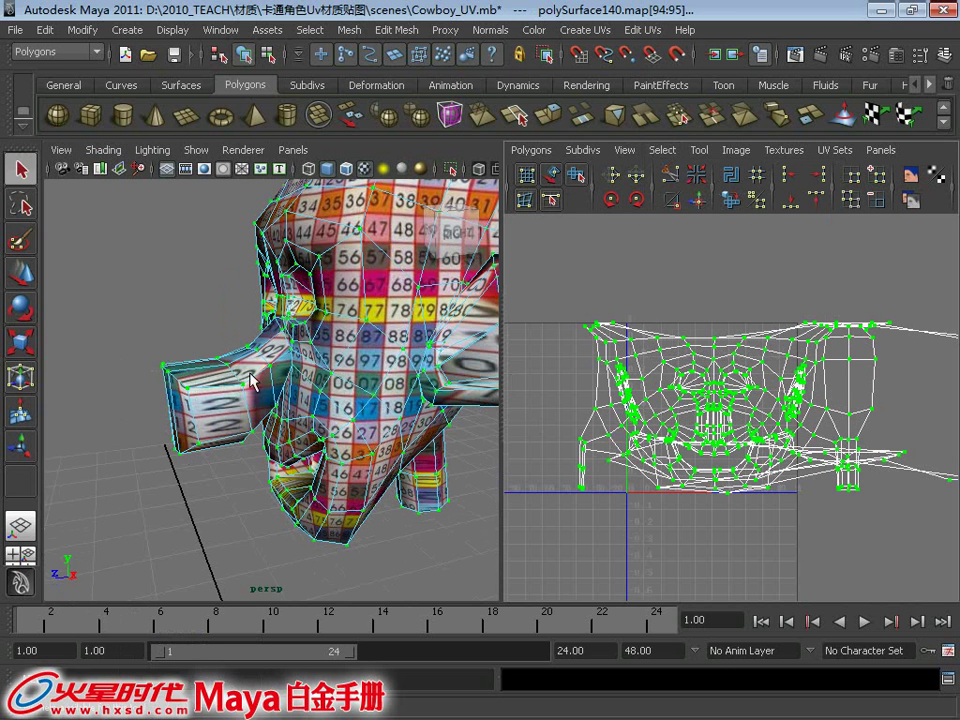
pyautogui.click(679, 402)
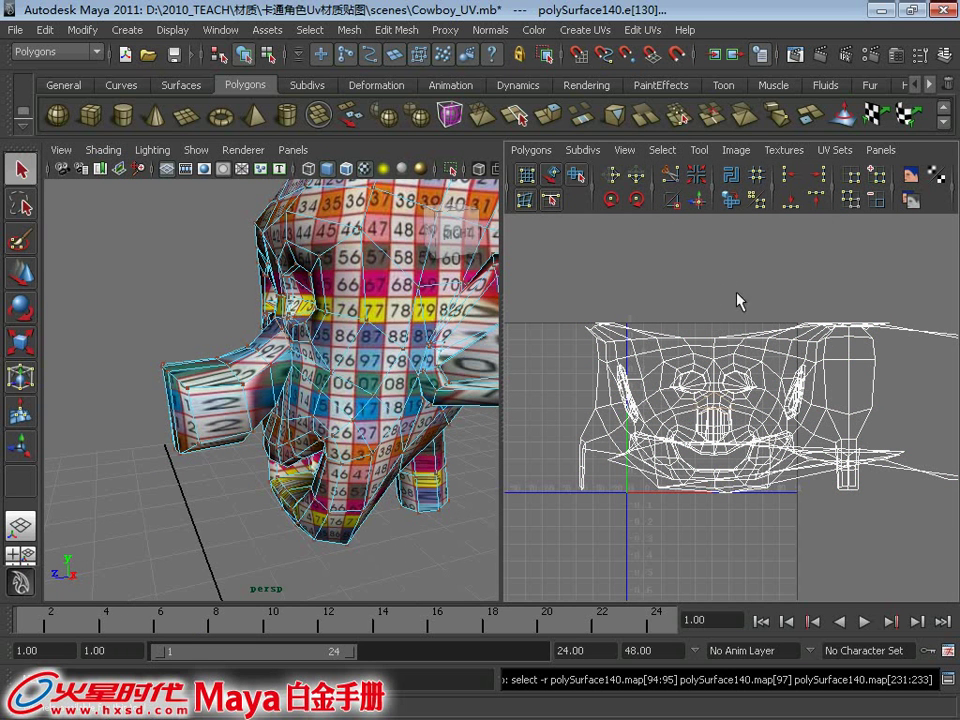
pyautogui.moveTo(143, 416)
pyautogui.keyDown('alt'); pyautogui.mouseDown()
pyautogui.moveTo(204, 300)
pyautogui.moveTo(261, 236)
pyautogui.moveTo(285, 253)
pyautogui.mouseUp(); pyautogui.keyUp('alt')
# Select the remaining nose seam edge and cut the UVs along it
pyautogui.press('4')
pyautogui.moveTo(357, 362)
pyautogui.keyDown('alt'); pyautogui.mouseDown()
pyautogui.moveTo(362, 396)
pyautogui.moveTo(491, 484)
pyautogui.moveTo(304, 366)
pyautogui.moveTo(363, 332)
pyautogui.moveTo(300, 360)
pyautogui.moveTo(396, 399)
pyautogui.moveTo(193, 328)
pyautogui.mouseUp(); pyautogui.keyUp('alt')
pyautogui.press('5')
pyautogui.keyDown('alt'); pyautogui.moveTo(351, 370); pyautogui.dragTo(347, 416, button='right'); pyautogui.keyUp('alt')
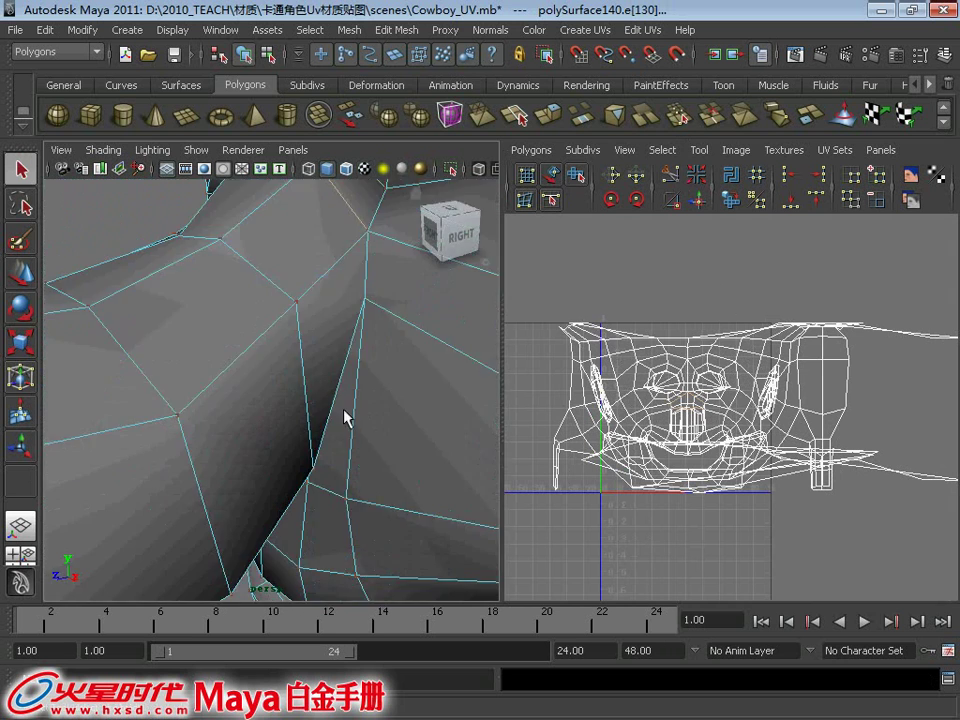
pyautogui.moveTo(347, 416)
pyautogui.keyDown('alt'); pyautogui.mouseDown()
pyautogui.moveTo(341, 293)
pyautogui.moveTo(317, 238)
pyautogui.moveTo(360, 289)
pyautogui.mouseUp(); pyautogui.keyUp('alt')
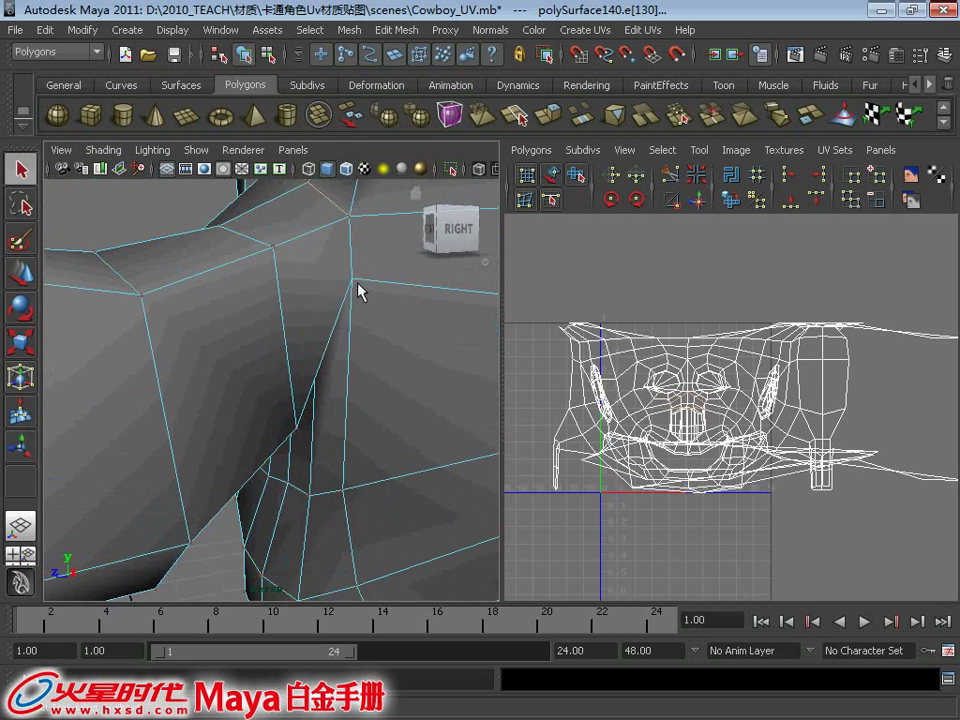
pyautogui.moveTo(358, 245); pyautogui.dragTo(356, 197, button='right')
pyautogui.click(350, 257)
pyautogui.keyDown('alt'); pyautogui.moveTo(700, 400); pyautogui.dragTo(732, 403, button='middle'); pyautogui.keyUp('alt')
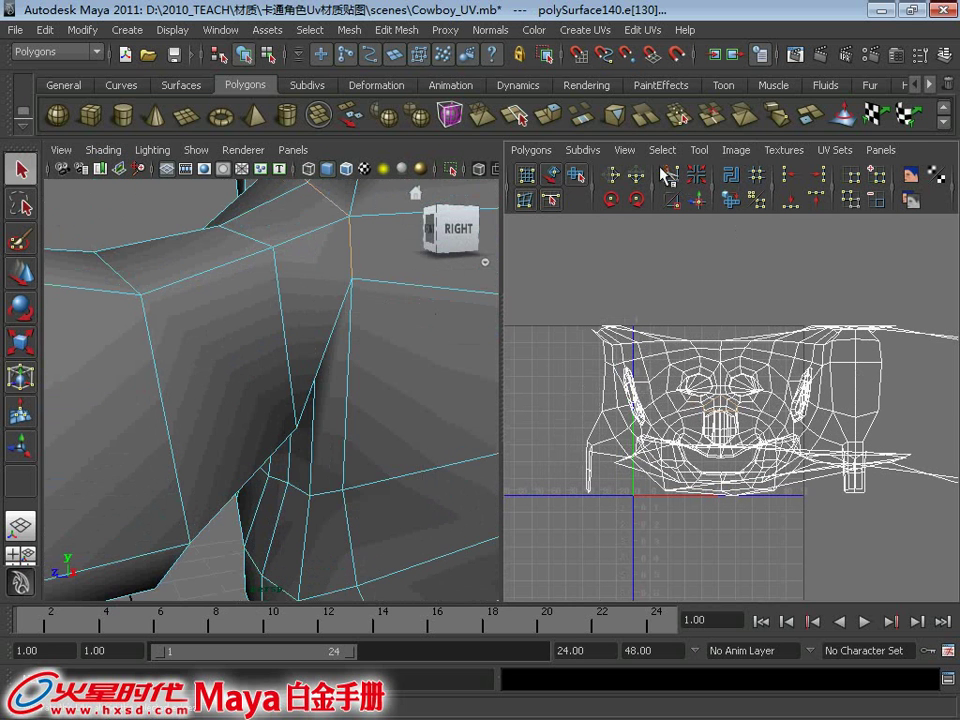
# Select a nose UV and expand it to the whole nose UV shell
pyautogui.scroll(-5, 240, 400)
pyautogui.keyDown('alt'); pyautogui.moveTo(240, 400); pyautogui.dragTo(300, 398); pyautogui.keyUp('alt')
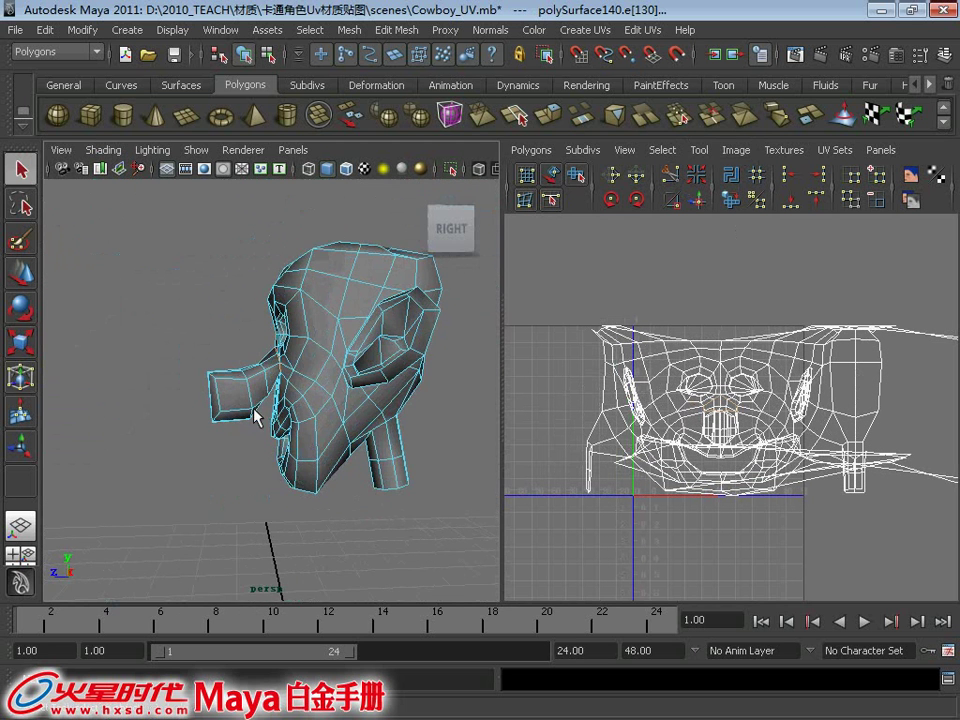
pyautogui.moveTo(254, 377); pyautogui.dragTo(312, 398, button='right')
pyautogui.click(208, 376)
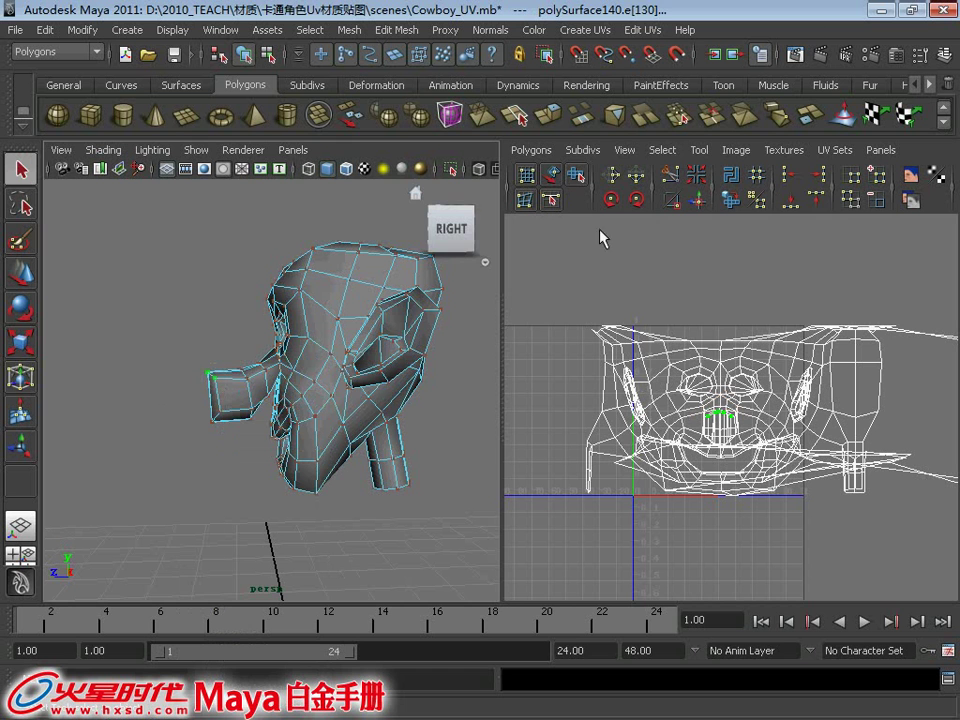
pyautogui.click(662, 150)
pyautogui.click(697, 218)
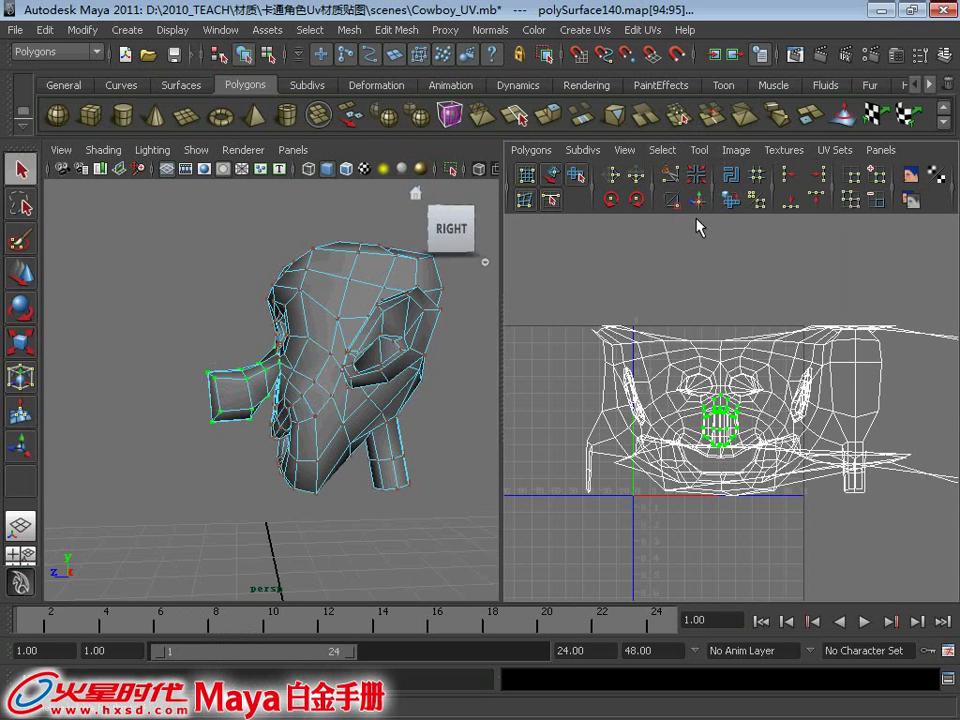
# Move the nose UV shell upward away from the main head layout
pyautogui.scroll(-2, 716, 398)
pyautogui.scroll(-2, 716, 398)
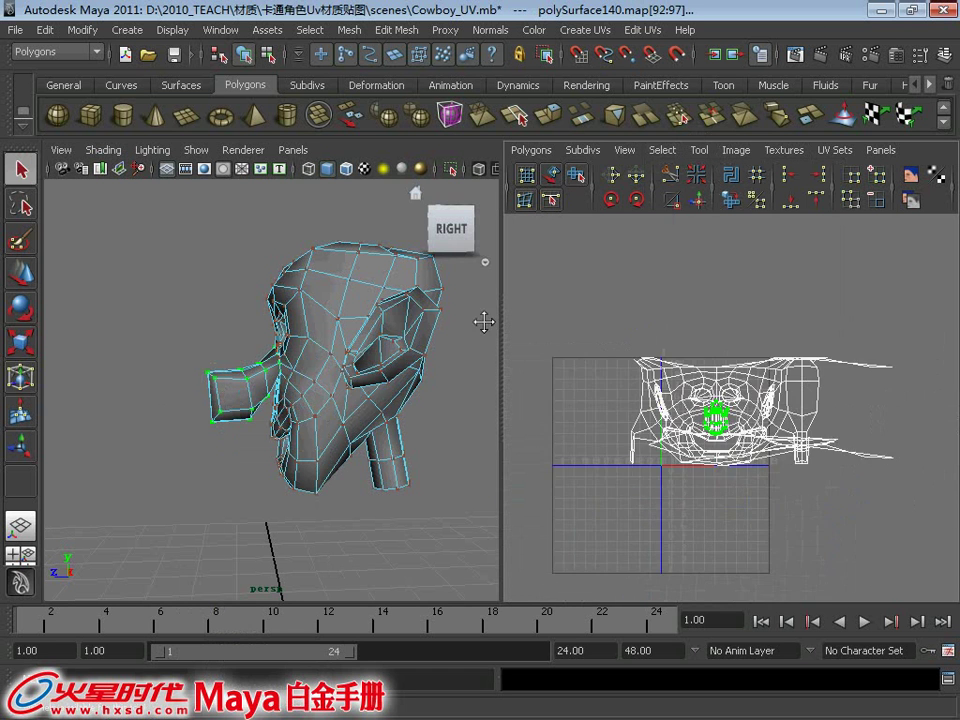
pyautogui.scroll(-2, 716, 398)
pyautogui.press('w')
pyautogui.moveTo(716, 428)
pyautogui.mouseDown()
pyautogui.moveTo(718, 336)
pyautogui.moveTo(679, 253)
pyautogui.mouseUp()
# Zoom in on the neck and switch to vertex picking
pyautogui.scroll(4, 726, 455)
pyautogui.scroll(1, 726, 455)
pyautogui.scroll(1, 700, 400)
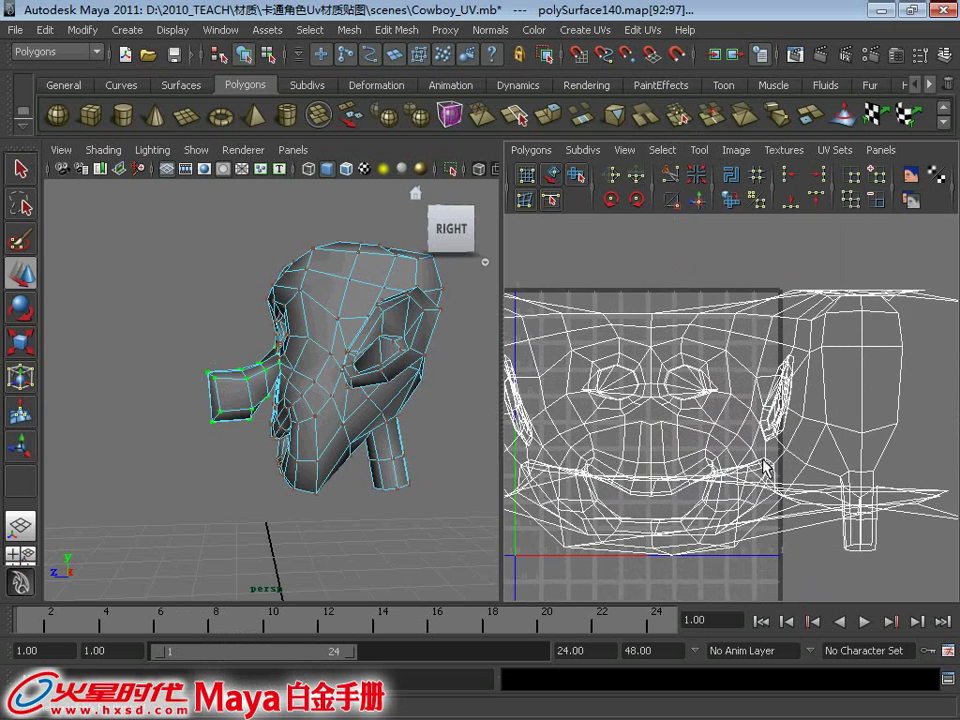
pyautogui.scroll(1, 720, 410)
pyautogui.scroll(1, 748, 423)
pyautogui.moveTo(340, 365)
pyautogui.keyDown('alt'); pyautogui.mouseDown()
pyautogui.moveTo(302, 388)
pyautogui.moveTo(285, 360)
pyautogui.mouseUp(); pyautogui.keyUp('alt')
pyautogui.scroll(3, 249, 332)
pyautogui.scroll(2, 288, 413)
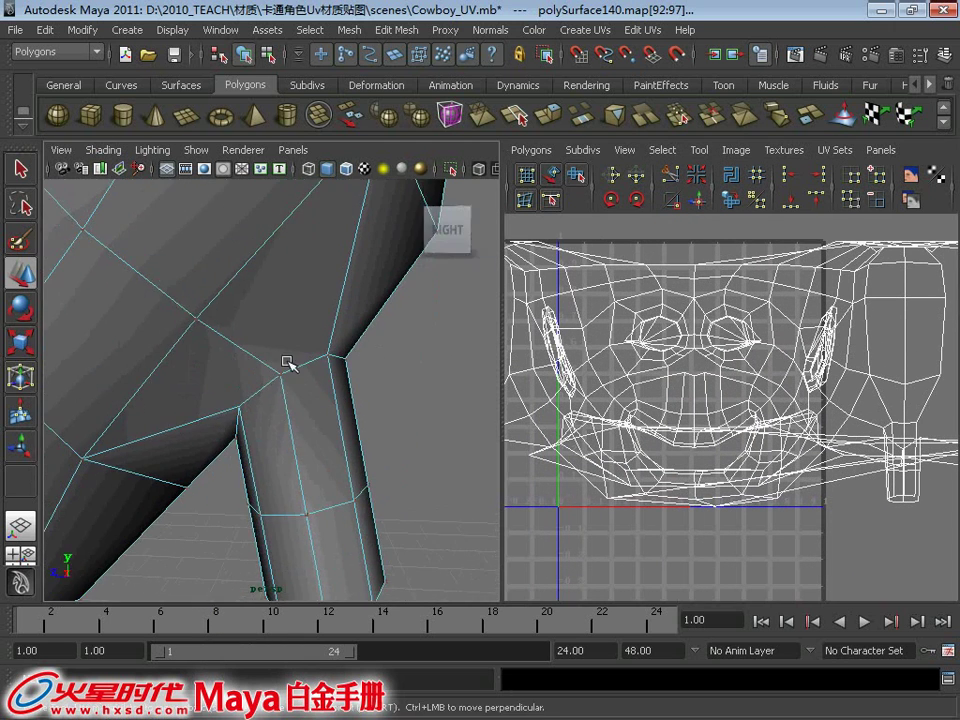
pyautogui.moveTo(289, 360); pyautogui.dragTo(210, 360, button='right')
# Select the seam edge at the top of the neck and cut the UVs there
pyautogui.click(308, 362)
pyautogui.press('q')
pyautogui.click(296, 381)
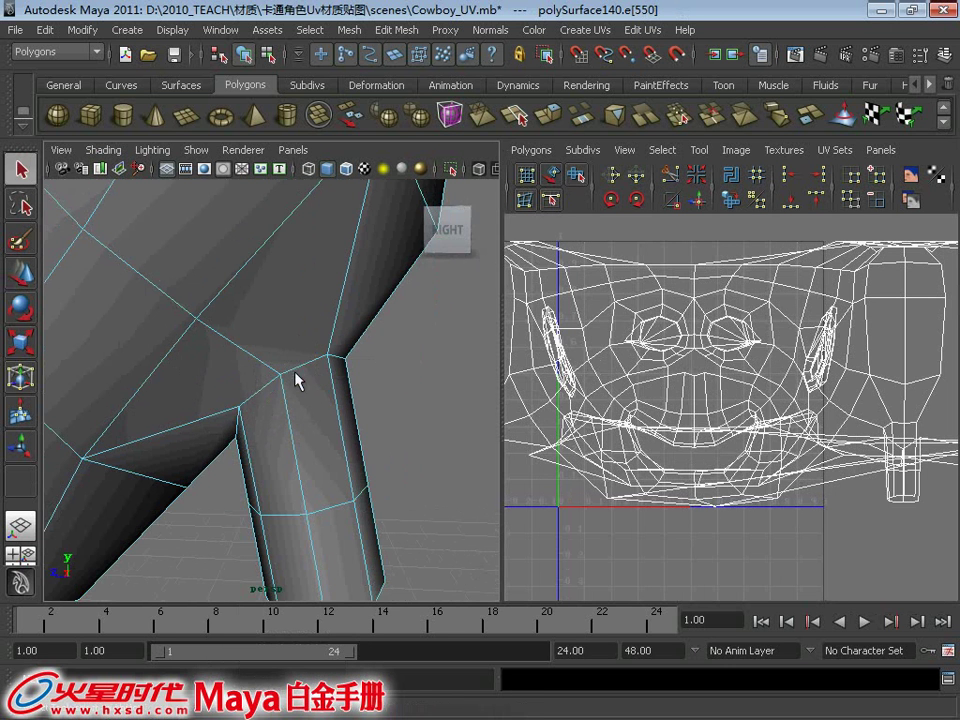
pyautogui.click(306, 354)
pyautogui.moveTo(306, 354)
pyautogui.keyDown('alt'); pyautogui.mouseDown()
pyautogui.moveTo(259, 349)
pyautogui.moveTo(270, 340)
pyautogui.mouseUp(); pyautogui.keyUp('alt')
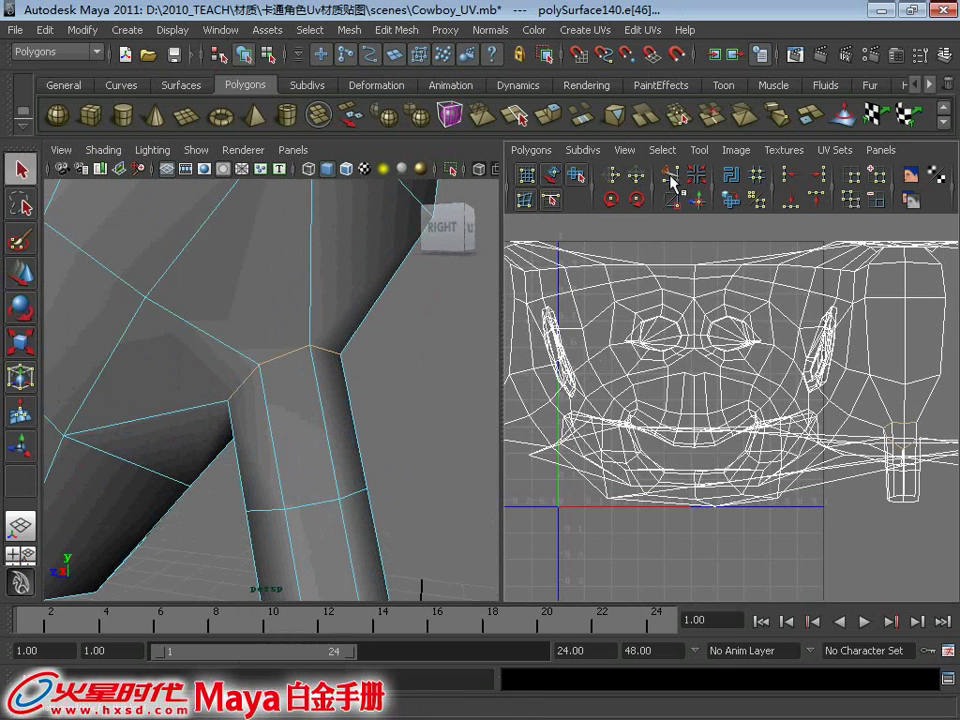
pyautogui.scroll(-5, 257, 399)
pyautogui.rightClick(308, 392)
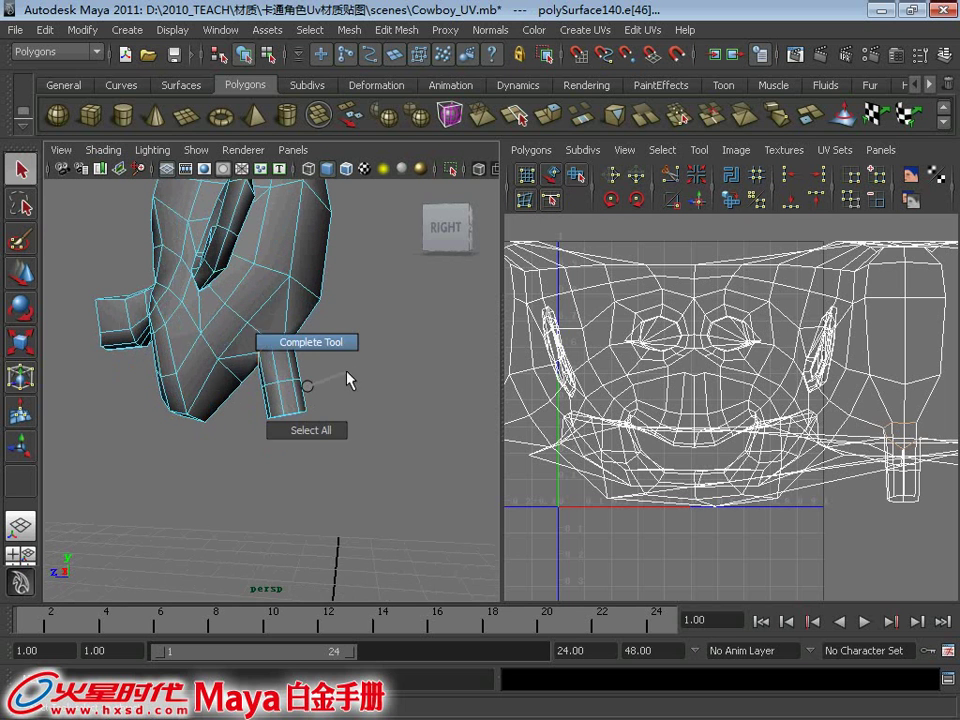
pyautogui.moveTo(270, 381)
pyautogui.mouseDown(button='right')
pyautogui.moveTo(278, 398)
pyautogui.moveTo(350, 377)
pyautogui.mouseUp(button='right')
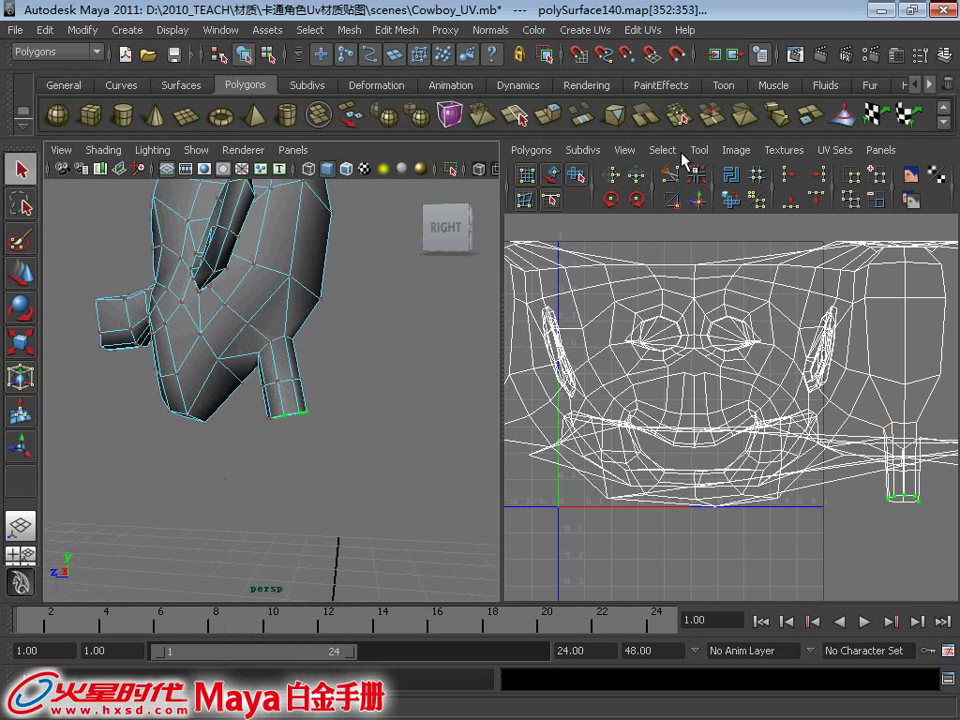
# Select the whole neck UV shell and move it up out of the face area
pyautogui.click(662, 150)
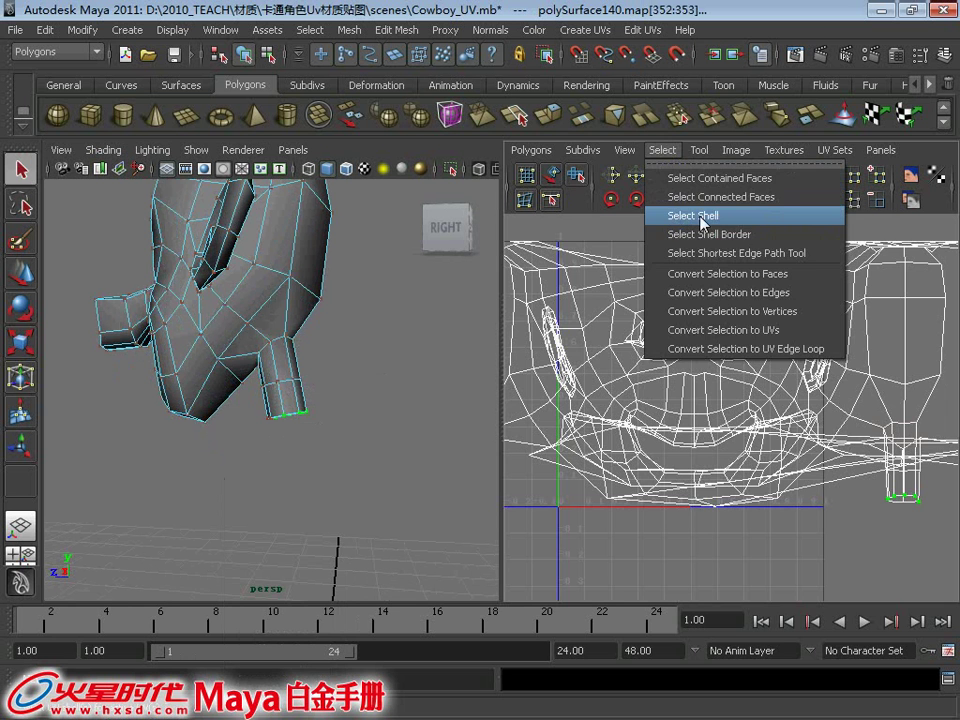
pyautogui.click(703, 216)
pyautogui.scroll(-2, 686, 364)
pyautogui.scroll(-4, 579, 338)
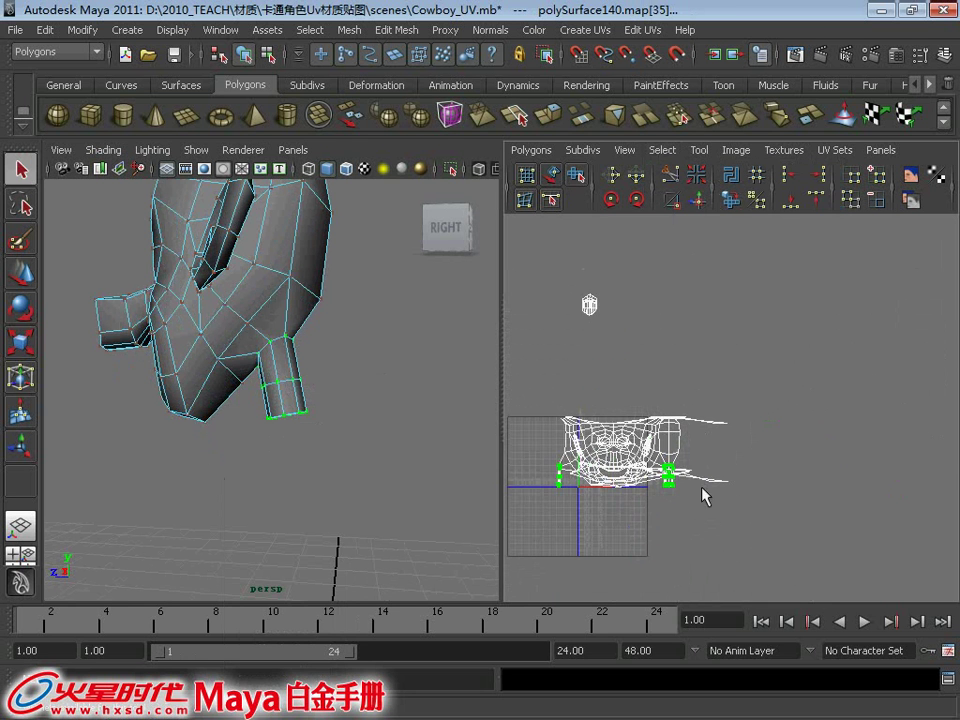
pyautogui.press('w')
pyautogui.moveTo(614, 478)
pyautogui.mouseDown()
pyautogui.moveTo(688, 360)
pyautogui.moveTo(709, 291)
pyautogui.mouseUp()
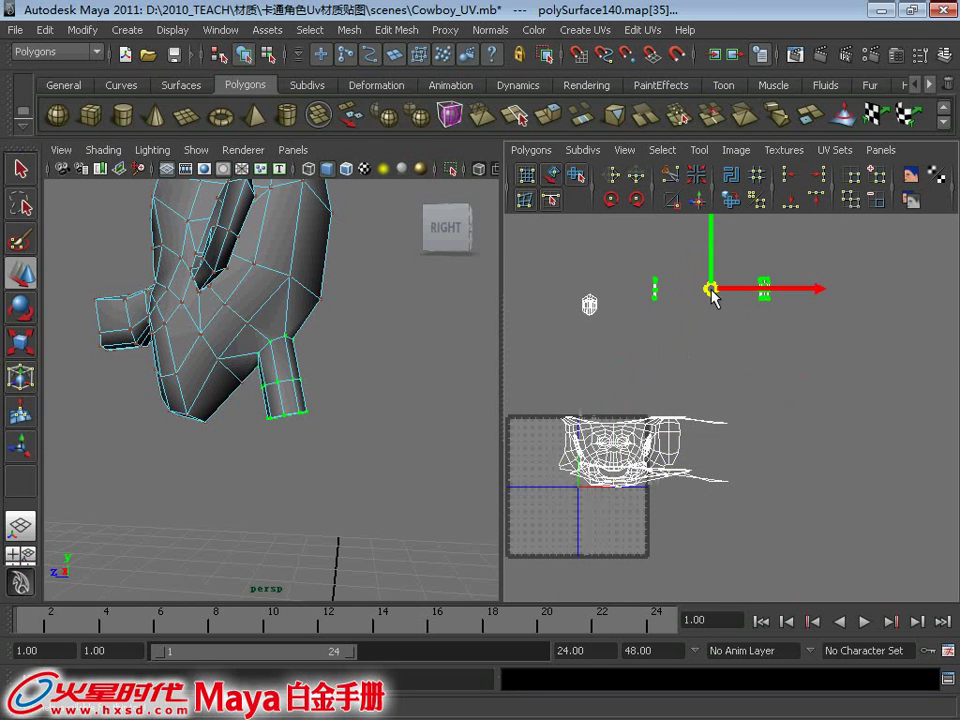
# Zoom and orbit back in on the head mesh
pyautogui.scroll(3, 675, 400)
pyautogui.scroll(2, 683, 390)
pyautogui.scroll(1, 690, 400)
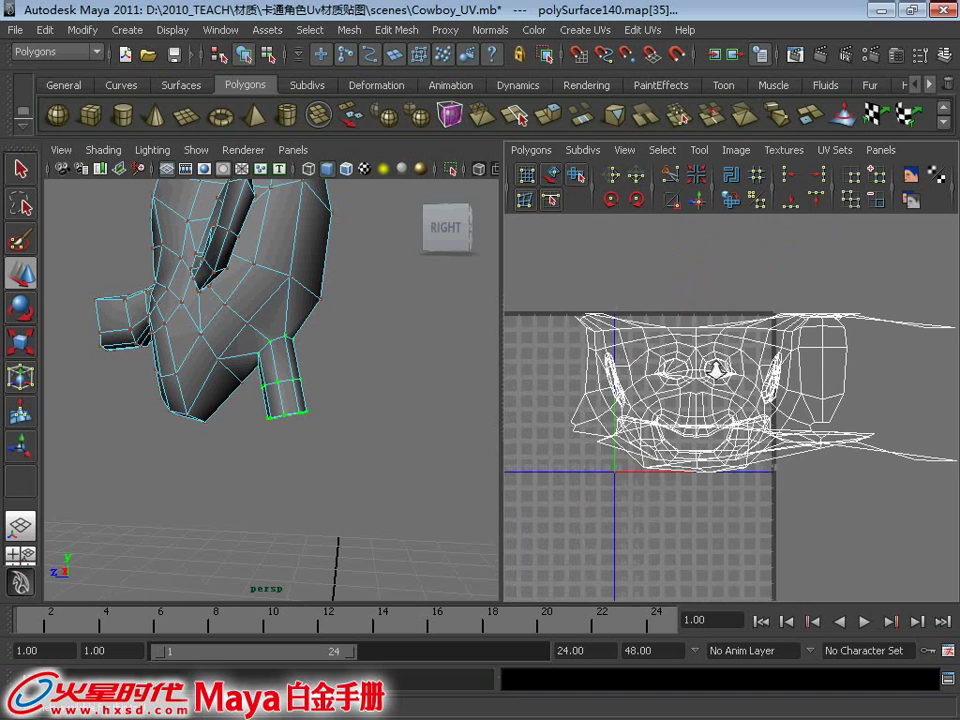
pyautogui.scroll(1, 705, 415)
pyautogui.scroll(1, 719, 427)
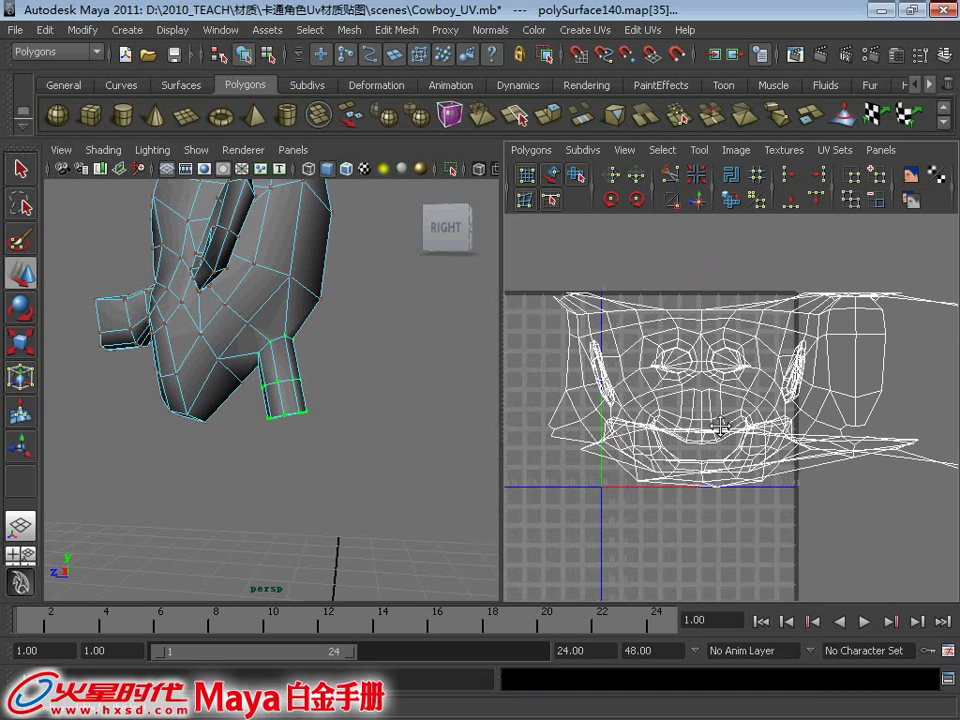
pyautogui.moveTo(378, 357)
pyautogui.keyDown('alt'); pyautogui.mouseDown()
pyautogui.moveTo(399, 381)
pyautogui.moveTo(364, 330)
pyautogui.mouseUp(); pyautogui.keyUp('alt')
pyautogui.scroll(3, 364, 439)
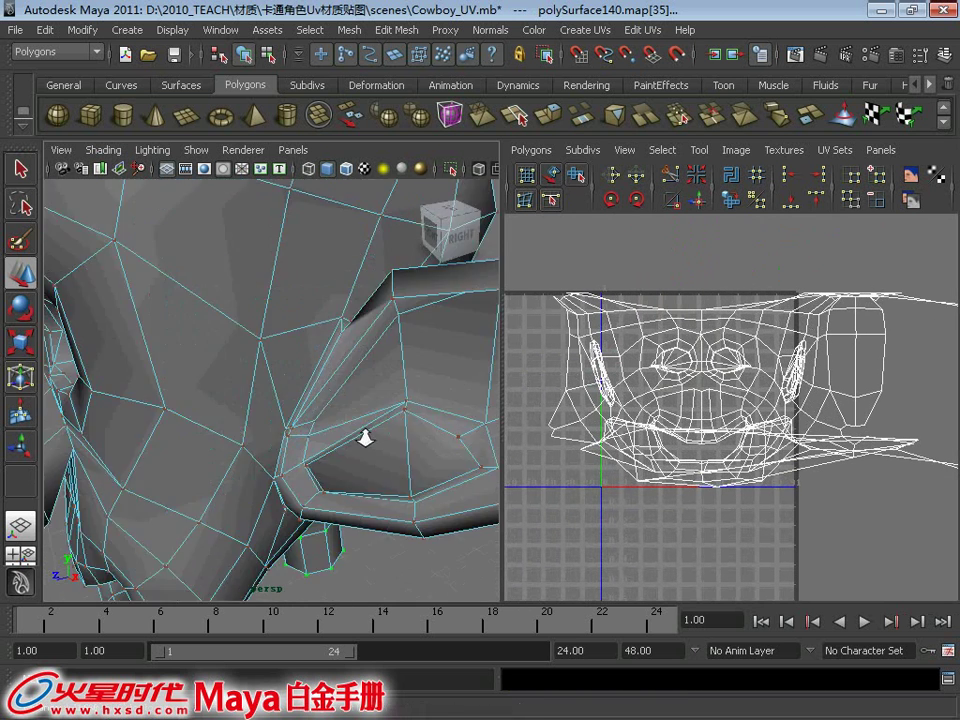
pyautogui.scroll(3, 418, 436)
pyautogui.moveTo(418, 436)
pyautogui.keyDown('alt'); pyautogui.mouseDown()
pyautogui.moveTo(354, 420)
pyautogui.moveTo(315, 378)
pyautogui.mouseUp(); pyautogui.keyUp('alt')
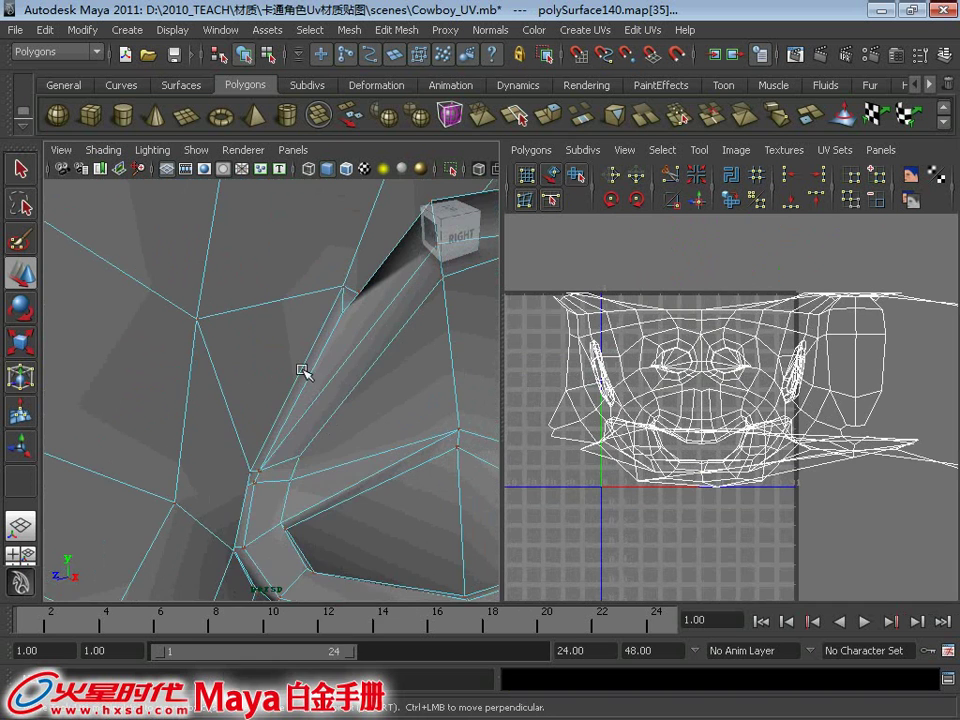
# Select two edges at the ear's base, tumbling around the ear, then frame the head
pyautogui.moveTo(303, 372); pyautogui.dragTo(306, 326, button='right')
pyautogui.click(318, 340)
pyautogui.moveTo(321, 343)
pyautogui.keyDown('alt'); pyautogui.mouseDown()
pyautogui.moveTo(261, 379)
pyautogui.moveTo(279, 396)
pyautogui.moveTo(283, 386)
pyautogui.moveTo(280, 397)
pyautogui.moveTo(279, 375)
pyautogui.mouseUp(); pyautogui.keyUp('alt')
pyautogui.keyDown('shift'); pyautogui.click(267, 358); pyautogui.keyUp('shift')
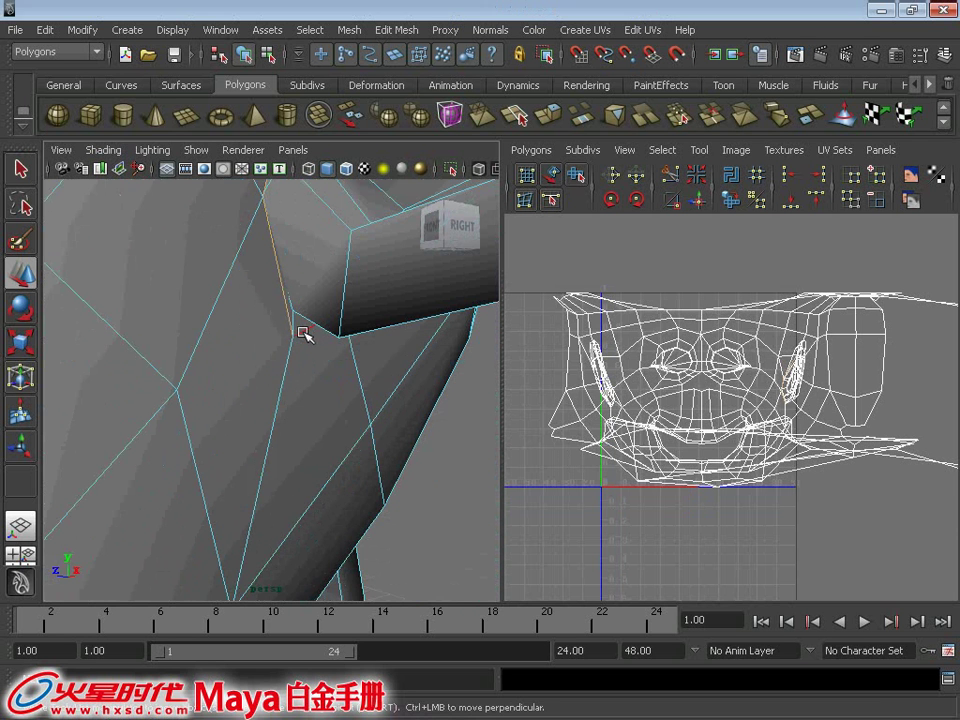
pyautogui.scroll(-5, 233, 311)
pyautogui.moveTo(88, 294)
pyautogui.keyDown('alt'); pyautogui.mouseDown(button='right')
pyautogui.moveTo(299, 478)
pyautogui.moveTo(300, 497)
pyautogui.mouseUp(button='right'); pyautogui.keyUp('alt')
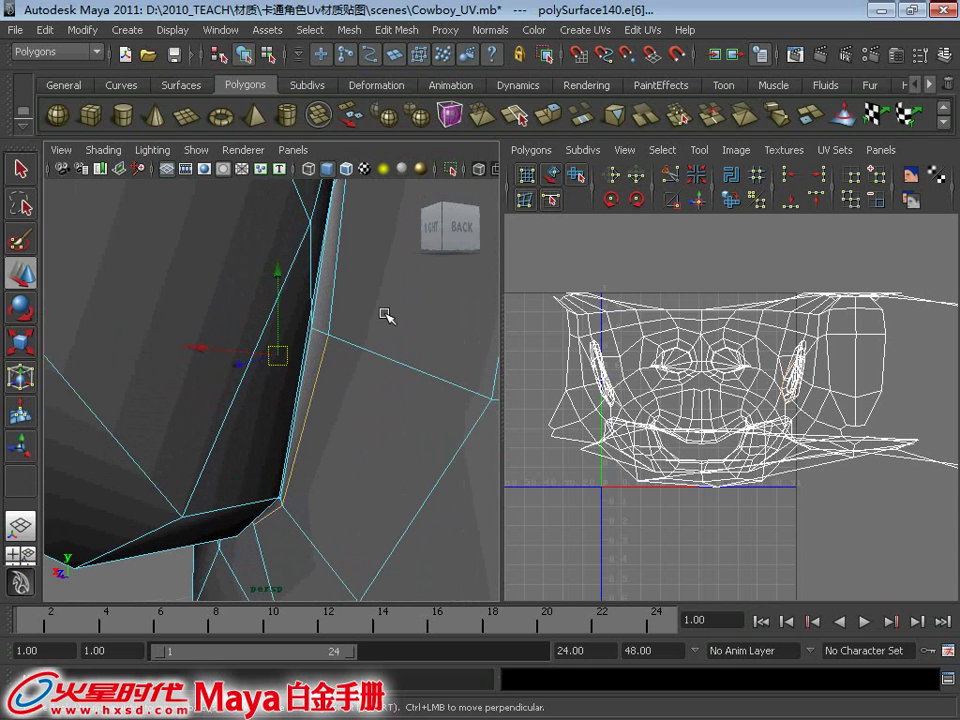
pyautogui.keyDown('alt'); pyautogui.moveTo(386, 317); pyautogui.dragTo(377, 367); pyautogui.keyUp('alt')
pyautogui.moveTo(289, 439)
pyautogui.keyDown('alt'); pyautogui.mouseDown()
pyautogui.moveTo(240, 450)
pyautogui.moveTo(291, 407)
pyautogui.moveTo(301, 416)
pyautogui.moveTo(283, 418)
pyautogui.mouseUp(); pyautogui.keyUp('alt')
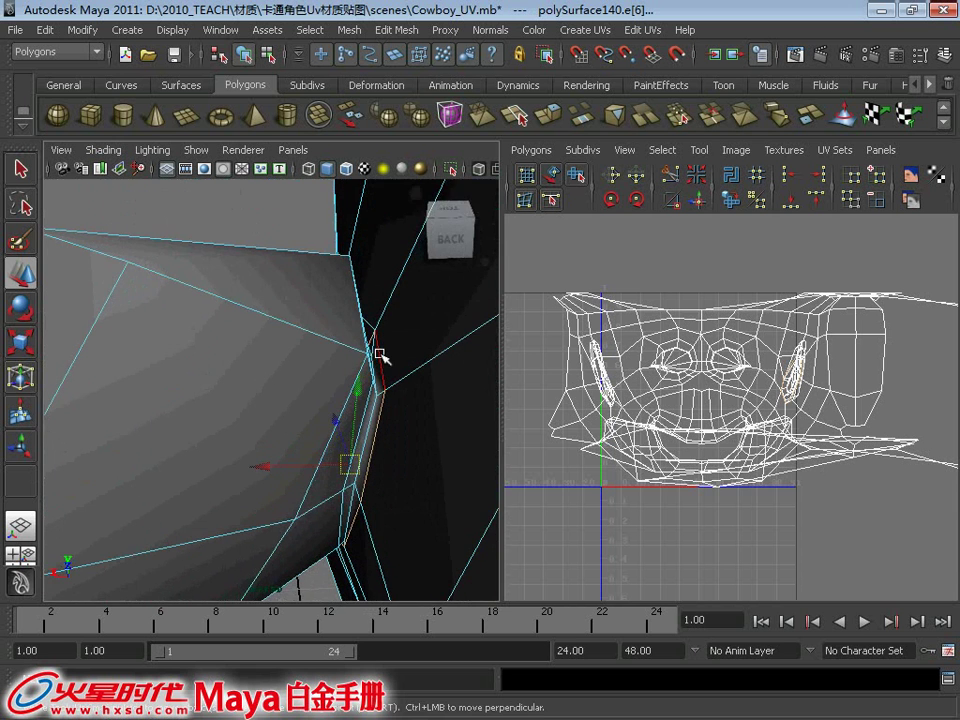
pyautogui.press('f')
pyautogui.moveTo(199, 390)
pyautogui.keyDown('alt'); pyautogui.mouseDown()
pyautogui.moveTo(471, 360)
pyautogui.moveTo(561, 328)
pyautogui.mouseUp(); pyautogui.keyUp('alt')
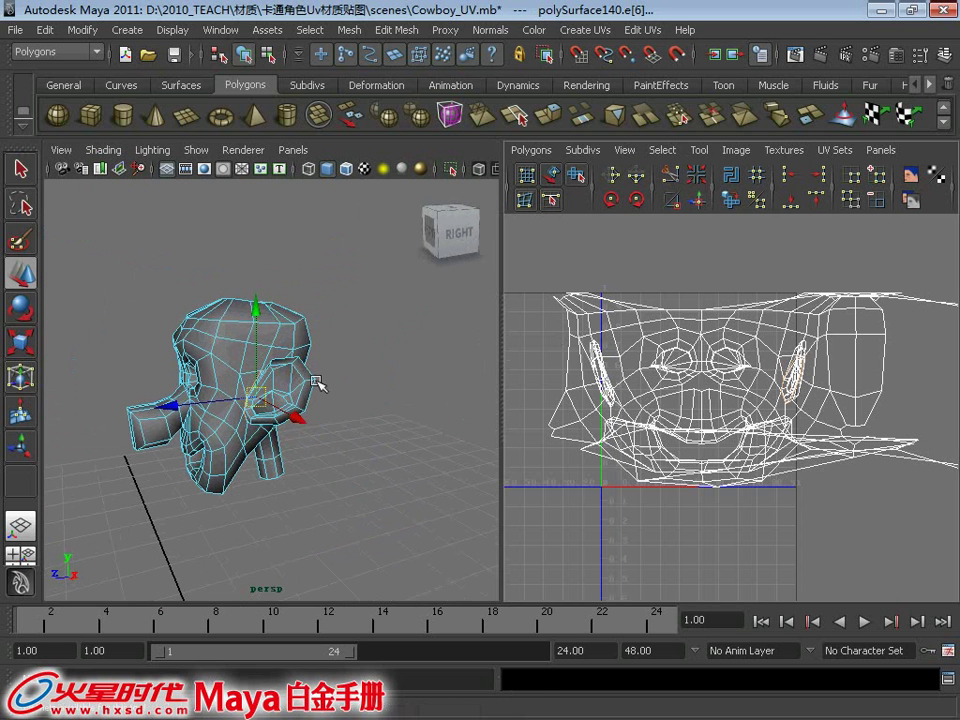
pyautogui.scroll(5, 340, 365)
# Select an ear vertex, convert it to UVs, and expand to the whole ear shell
pyautogui.rightClick(323, 338)
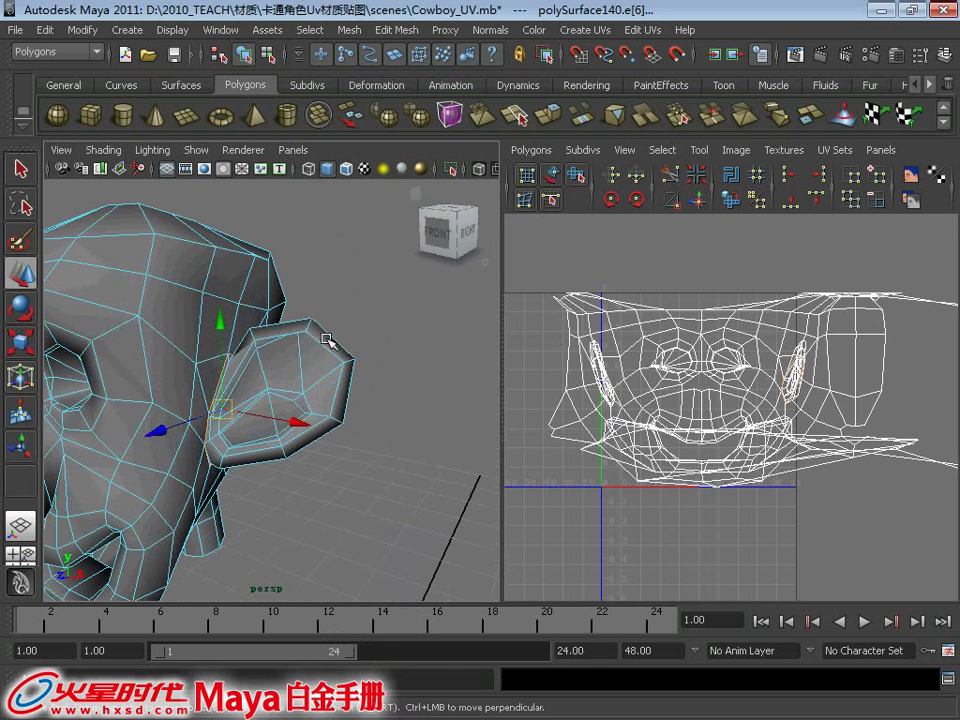
pyautogui.click(340, 358)
pyautogui.rightClick(322, 364)
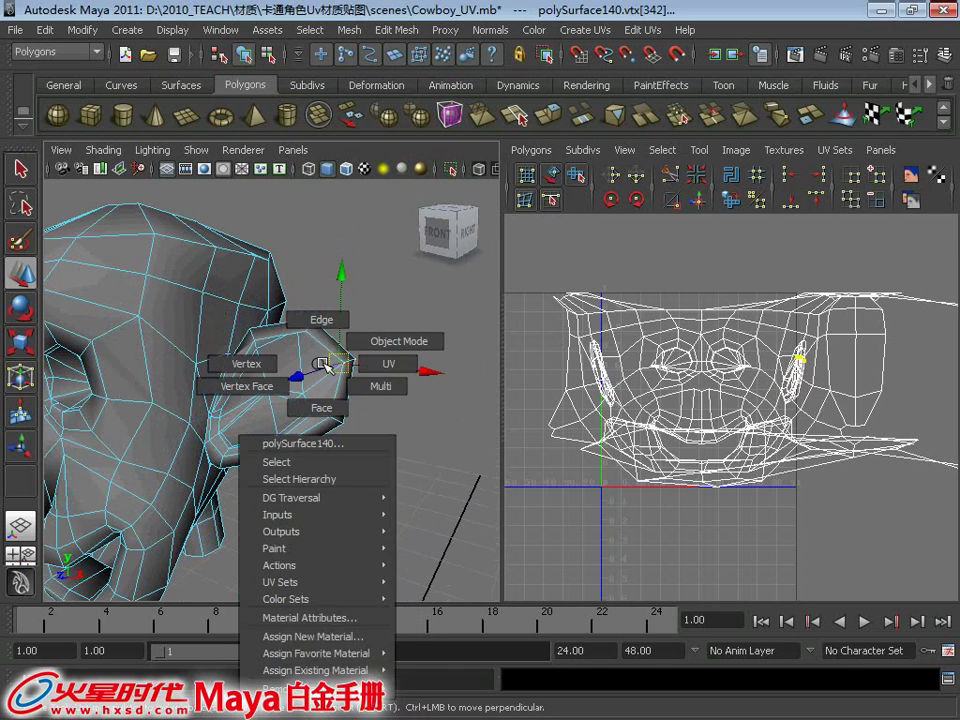
pyautogui.hotkey('ctrl', 'F12')
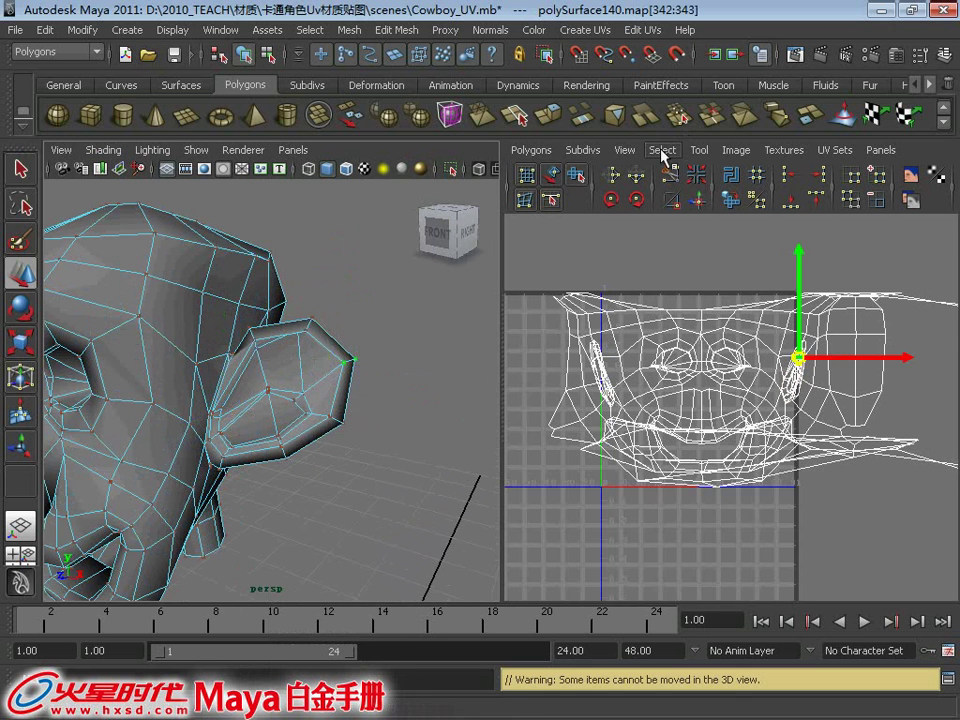
pyautogui.click(662, 150)
pyautogui.click(705, 216)
# Move the ear UV shell up above the tile and to the right
pyautogui.scroll(-3, 670, 499)
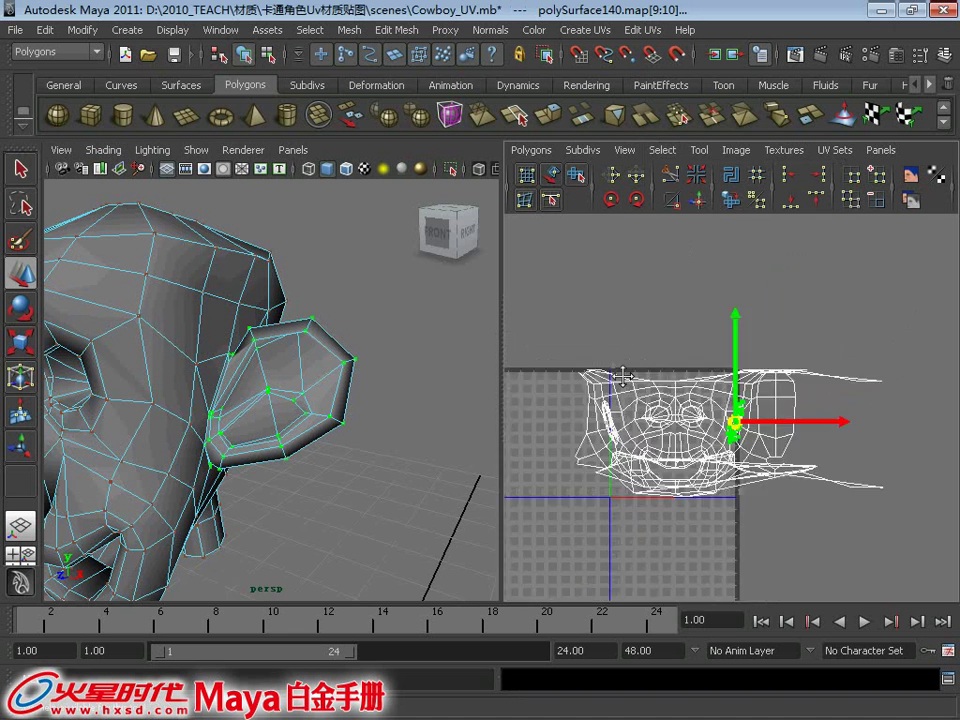
pyautogui.scroll(-2, 670, 499)
pyautogui.moveTo(725, 440)
pyautogui.mouseDown()
pyautogui.moveTo(793, 386)
pyautogui.moveTo(876, 343)
pyautogui.mouseUp()
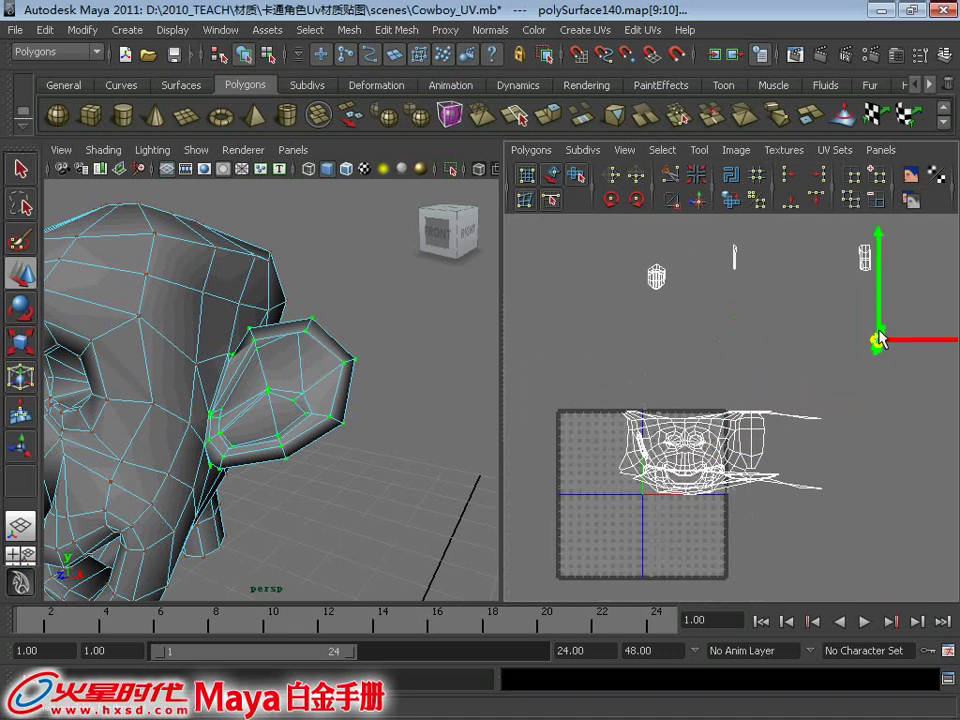
pyautogui.keyDown('alt'); pyautogui.moveTo(876, 343); pyautogui.dragTo(755, 411, button='middle'); pyautogui.keyUp('alt')
pyautogui.moveTo(756, 396)
pyautogui.mouseDown()
pyautogui.moveTo(833, 395)
pyautogui.moveTo(818, 382)
pyautogui.mouseUp()
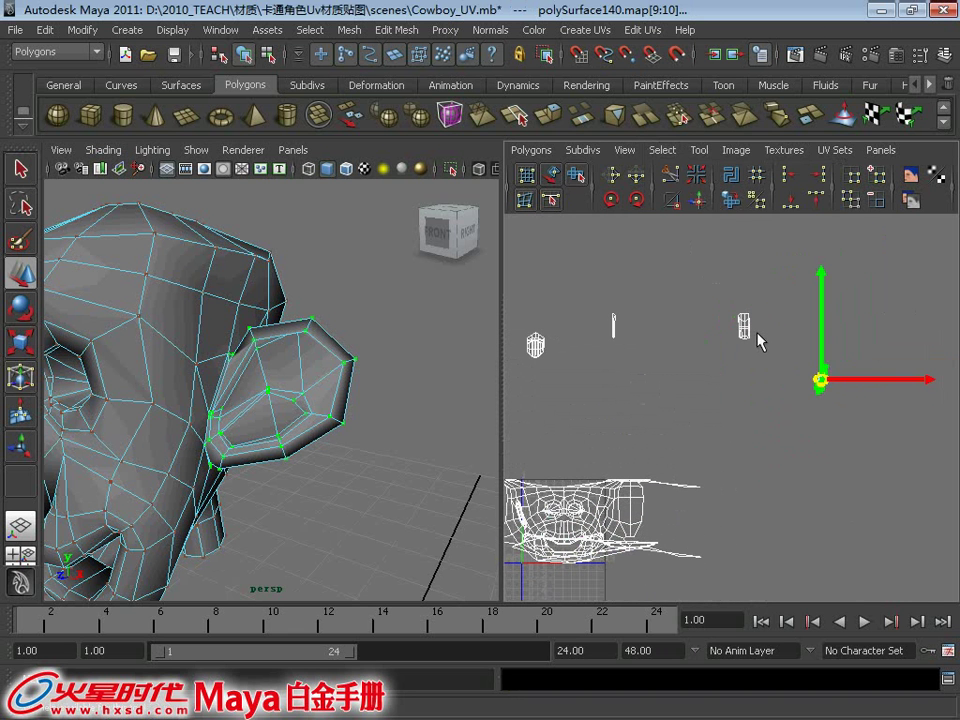
pyautogui.moveTo(745, 330); pyautogui.dragTo(804, 328, button='right')
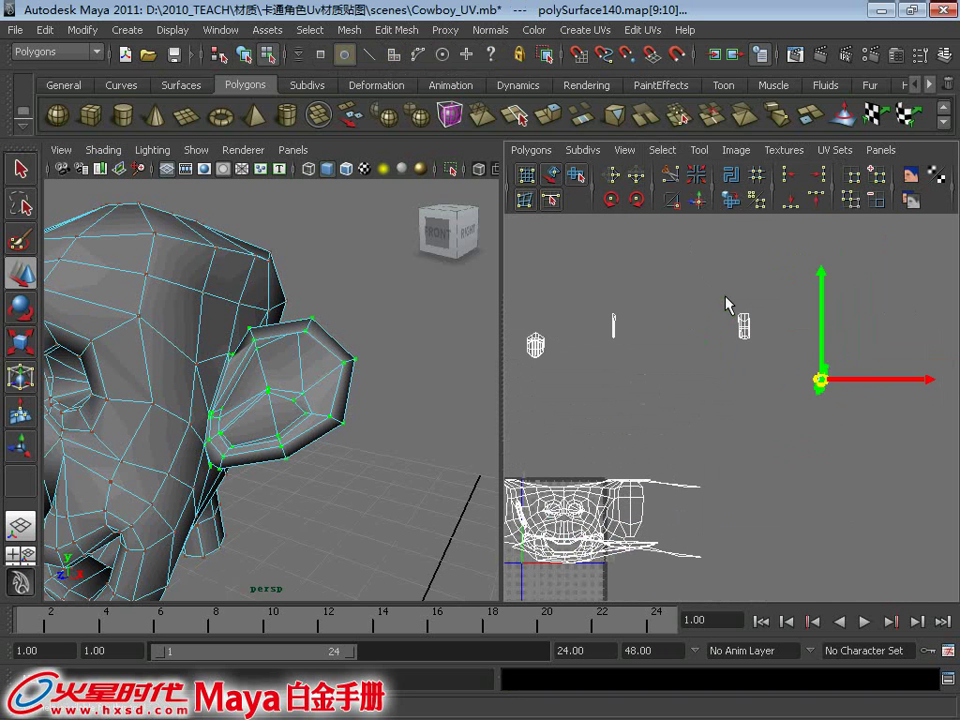
pyautogui.moveTo(729, 306)
pyautogui.mouseDown()
pyautogui.moveTo(757, 349)
pyautogui.moveTo(619, 326)
pyautogui.mouseUp()
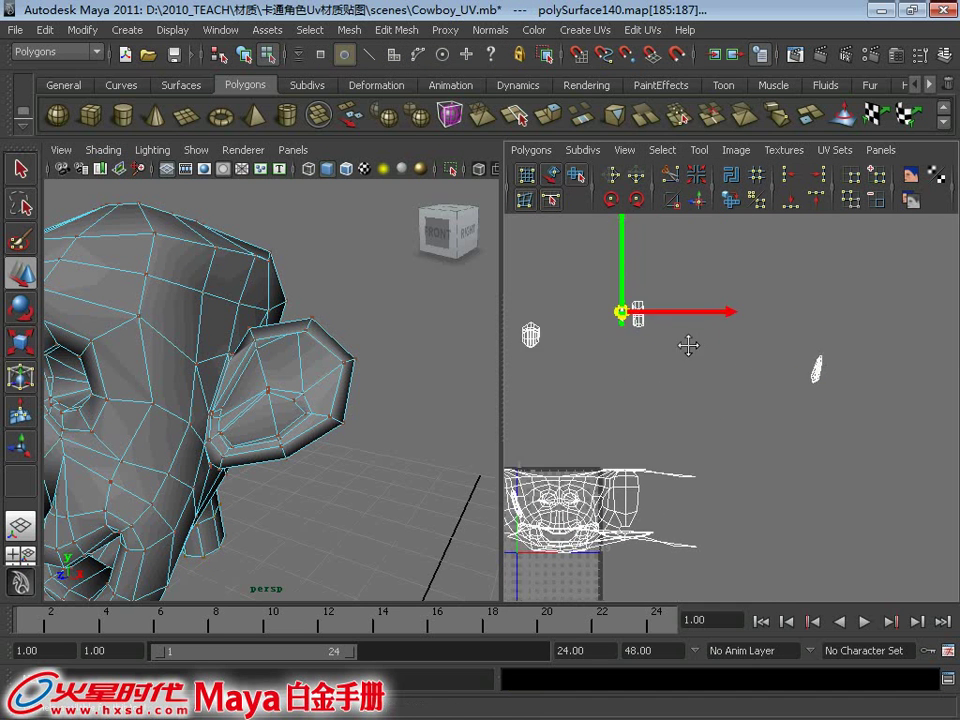
pyautogui.scroll(3, 691, 345)
# Try picking edges near the other ear, undoing the unwanted selections
pyautogui.scroll(2, 673, 310)
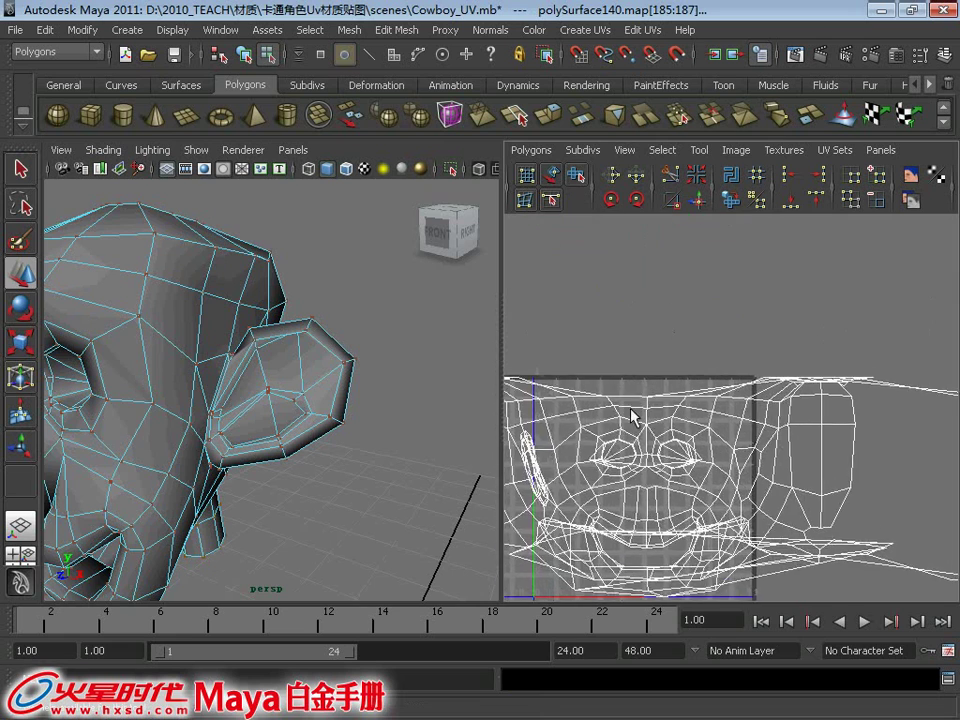
pyautogui.scroll(2, 634, 418)
pyautogui.moveTo(326, 289)
pyautogui.keyDown('alt'); pyautogui.mouseDown()
pyautogui.moveTo(254, 314)
pyautogui.moveTo(238, 434)
pyautogui.moveTo(285, 357)
pyautogui.mouseUp(); pyautogui.keyUp('alt')
pyautogui.scroll(5, 238, 434)
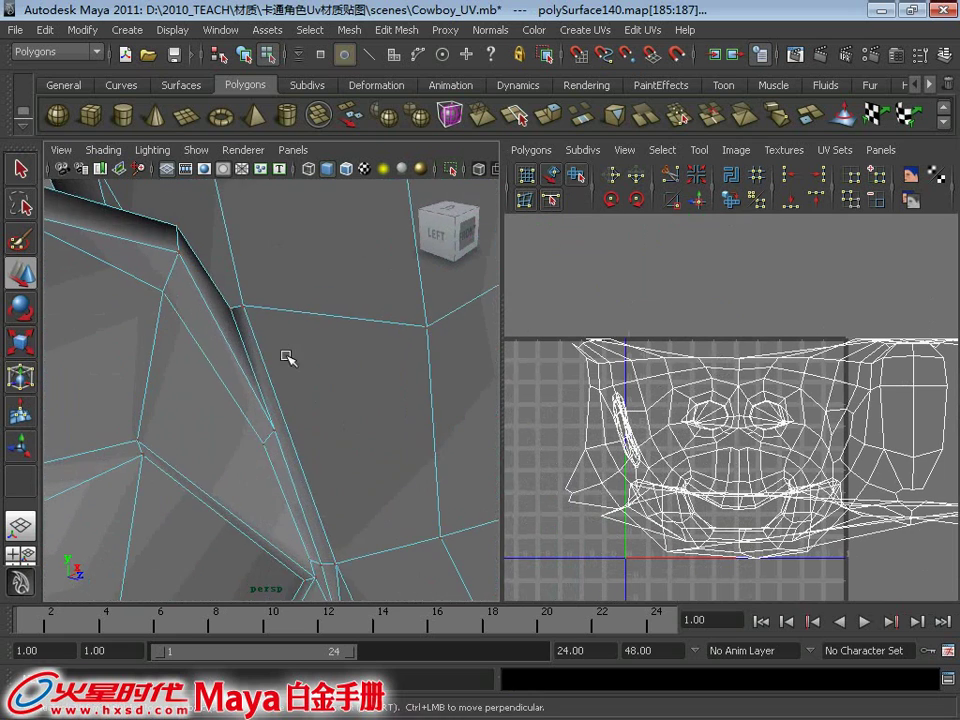
pyautogui.moveTo(286, 352); pyautogui.dragTo(287, 303, button='right')
pyautogui.click(255, 380)
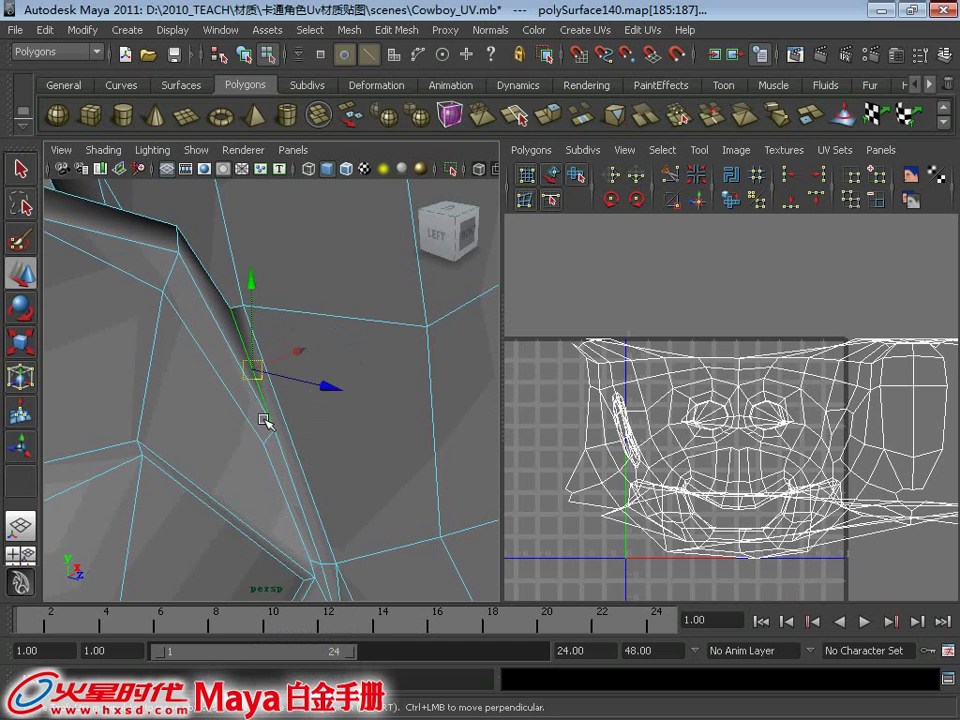
pyautogui.moveTo(263, 418)
pyautogui.keyDown('alt'); pyautogui.mouseDown()
pyautogui.moveTo(268, 395)
pyautogui.moveTo(277, 460)
pyautogui.mouseUp(); pyautogui.keyUp('alt')
pyautogui.click(261, 396)
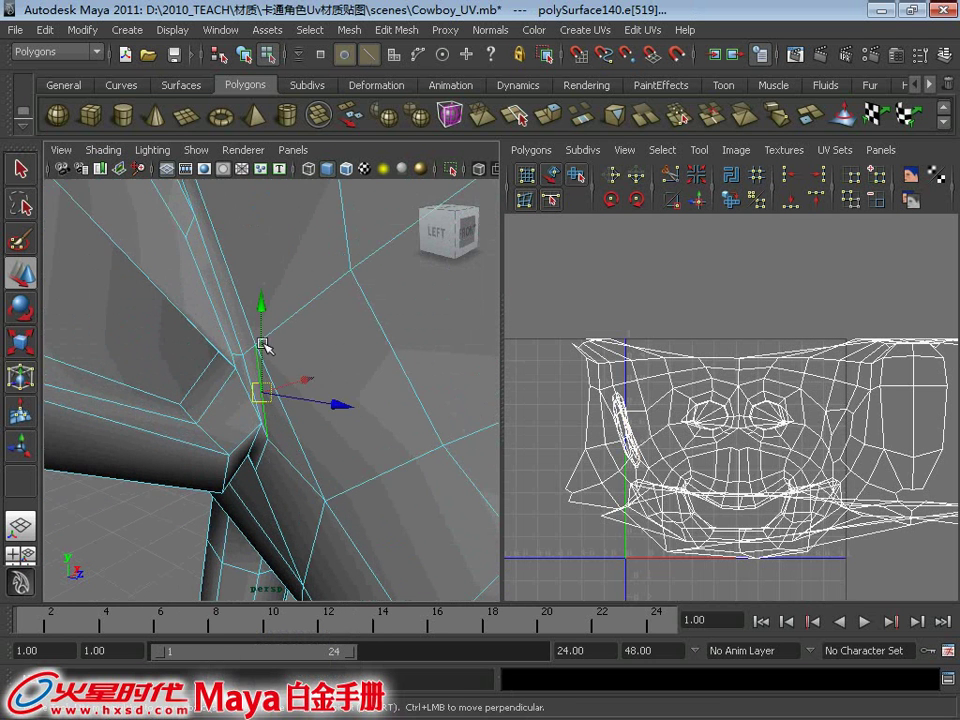
pyautogui.moveTo(235, 298)
pyautogui.keyDown('alt'); pyautogui.mouseDown()
pyautogui.moveTo(272, 332)
pyautogui.moveTo(270, 357)
pyautogui.moveTo(265, 337)
pyautogui.moveTo(236, 354)
pyautogui.moveTo(223, 324)
pyautogui.moveTo(216, 372)
pyautogui.mouseUp(); pyautogui.keyUp('alt')
pyautogui.keyDown('shift'); pyautogui.click(268, 345); pyautogui.keyUp('shift')
pyautogui.hotkey('ctrl', 'z')
pyautogui.hotkey('ctrl', 'z')
# From a side angle, select the edges along the other ear's base
pyautogui.scroll(1, 216, 372)
pyautogui.scroll(2, 236, 392)
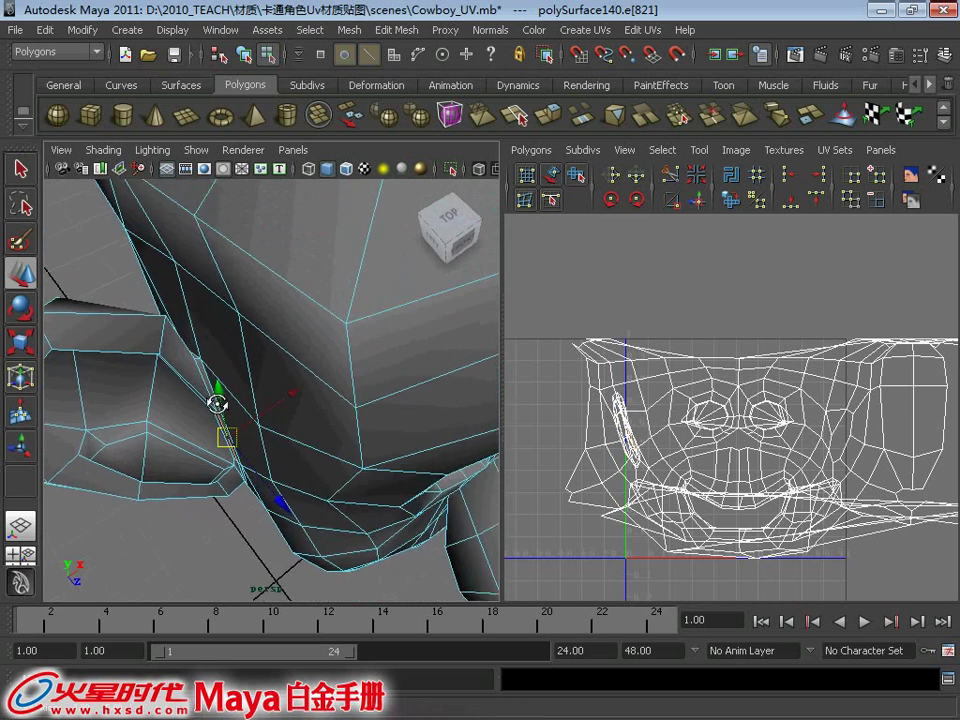
pyautogui.scroll(2, 216, 396)
pyautogui.scroll(2, 221, 426)
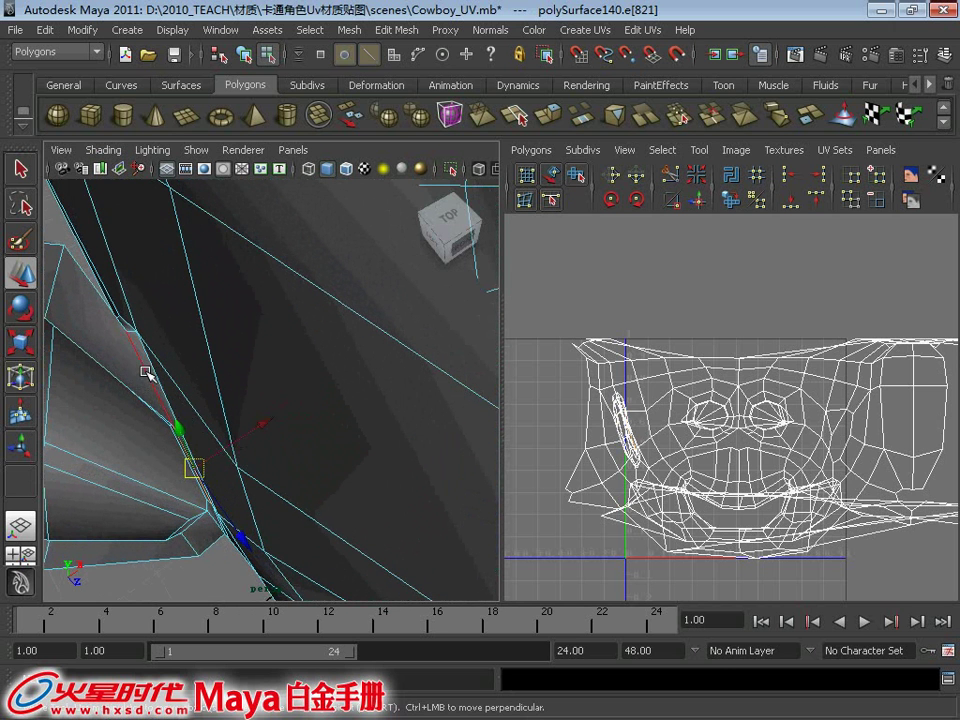
pyautogui.moveTo(295, 378)
pyautogui.keyDown('alt'); pyautogui.mouseDown()
pyautogui.moveTo(349, 328)
pyautogui.moveTo(339, 315)
pyautogui.moveTo(318, 314)
pyautogui.moveTo(264, 332)
pyautogui.moveTo(240, 379)
pyautogui.moveTo(272, 319)
pyautogui.moveTo(325, 350)
pyautogui.moveTo(362, 334)
pyautogui.moveTo(317, 317)
pyautogui.moveTo(266, 349)
pyautogui.moveTo(231, 264)
pyautogui.mouseUp(); pyautogui.keyUp('alt')
pyautogui.click(317, 340)
pyautogui.click(336, 325)
pyautogui.click(289, 309)
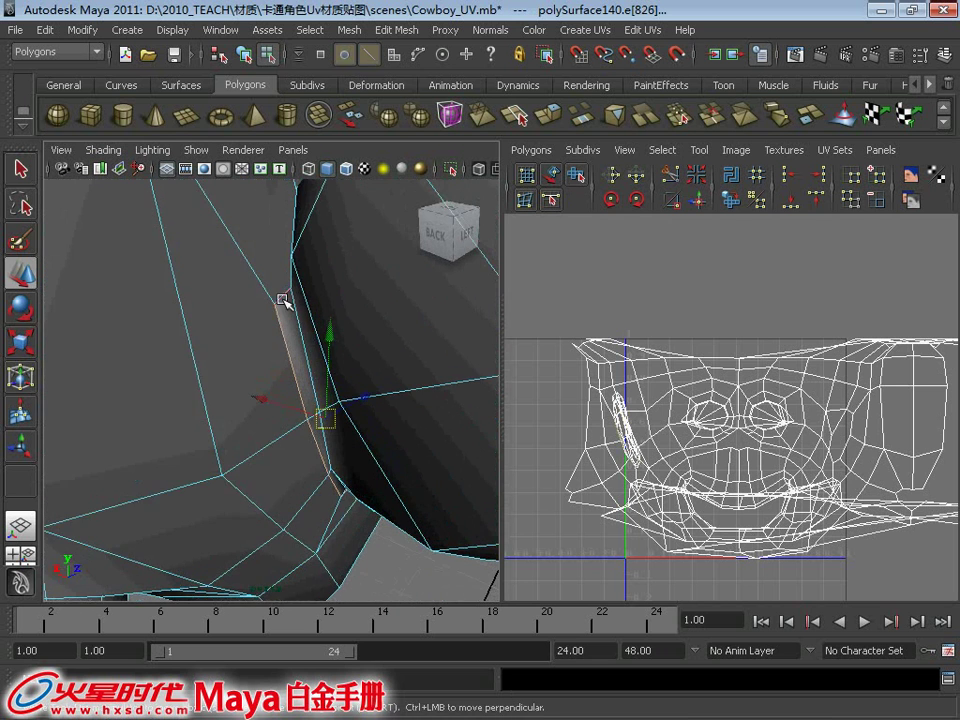
# Select the next ear-join edge, switch to the Select tool, and reframe the UV view
pyautogui.keyDown('alt'); pyautogui.moveTo(283, 300); pyautogui.dragTo(327, 368); pyautogui.keyUp('alt')
pyautogui.scroll(-3, 327, 368)
pyautogui.scroll(3, 306, 360)
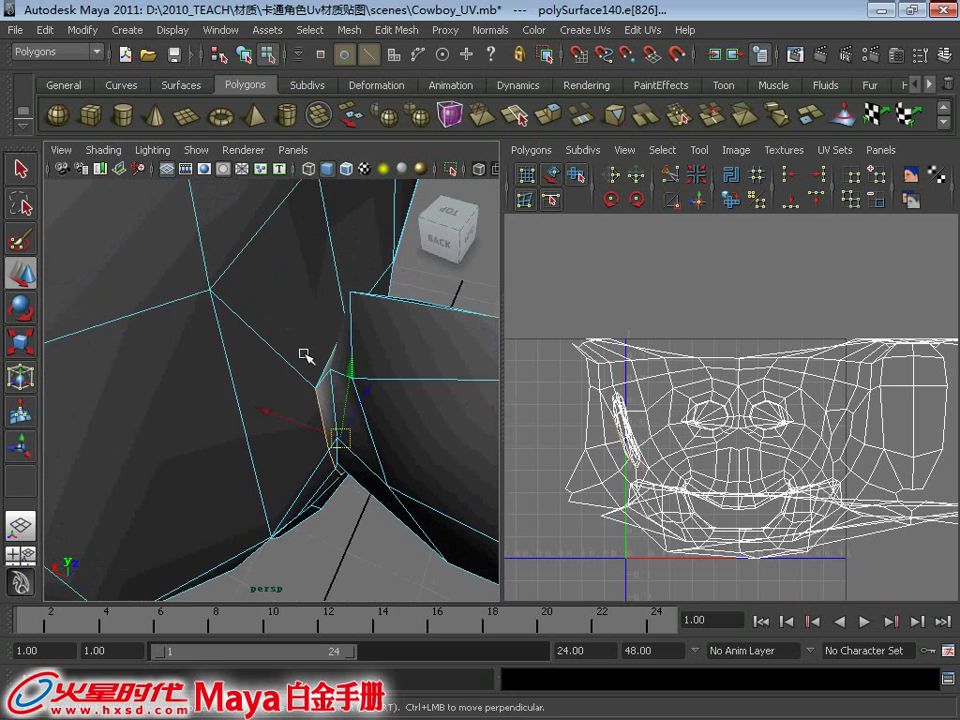
pyautogui.click(401, 321)
pyautogui.moveTo(401, 321)
pyautogui.keyDown('alt'); pyautogui.mouseDown()
pyautogui.moveTo(311, 279)
pyautogui.moveTo(174, 279)
pyautogui.moveTo(171, 306)
pyautogui.moveTo(229, 336)
pyautogui.moveTo(253, 369)
pyautogui.moveTo(286, 358)
pyautogui.moveTo(236, 349)
pyautogui.mouseUp(); pyautogui.keyUp('alt')
pyautogui.press('q')
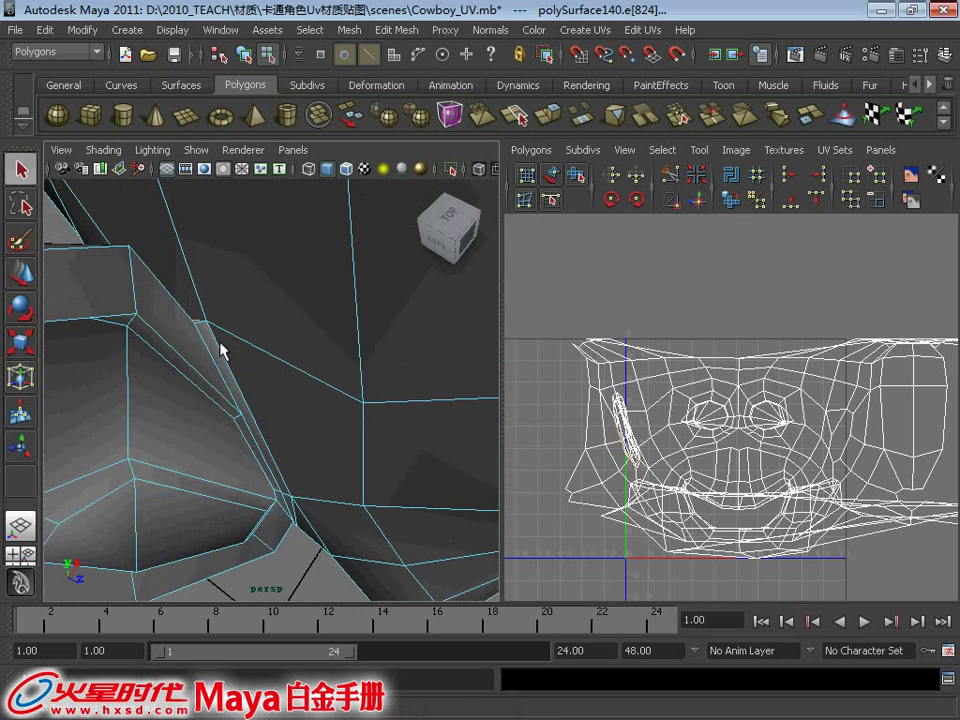
pyautogui.moveTo(330, 450)
pyautogui.keyDown('alt'); pyautogui.mouseDown()
pyautogui.moveTo(287, 354)
pyautogui.moveTo(305, 385)
pyautogui.mouseUp(); pyautogui.keyUp('alt')
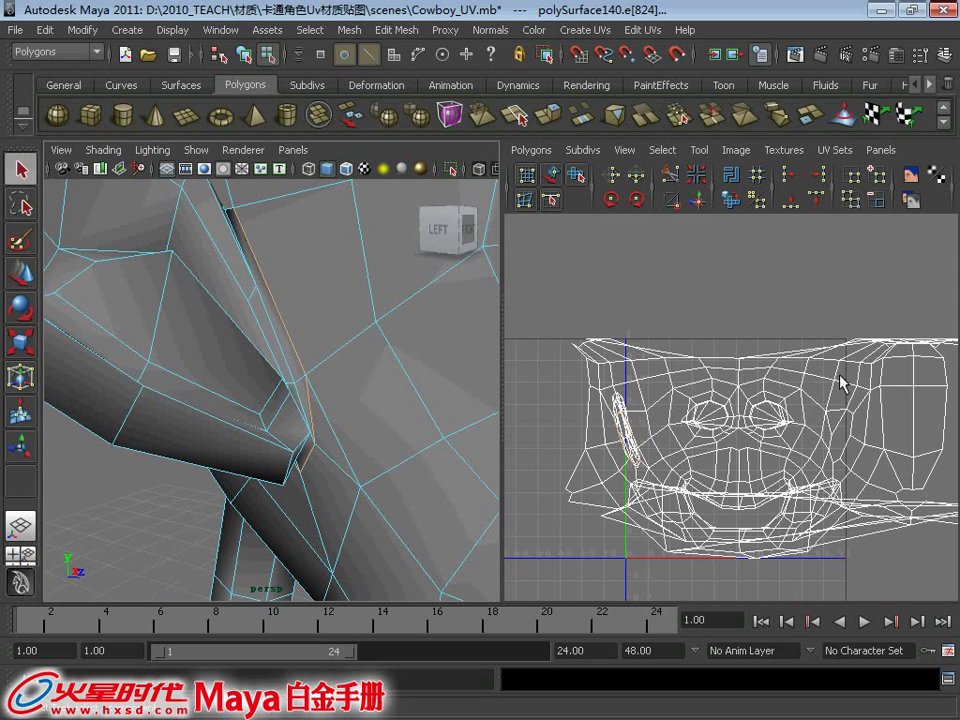
pyautogui.keyDown('alt'); pyautogui.moveTo(705, 356); pyautogui.dragTo(536, 315, button='middle'); pyautogui.keyUp('alt')
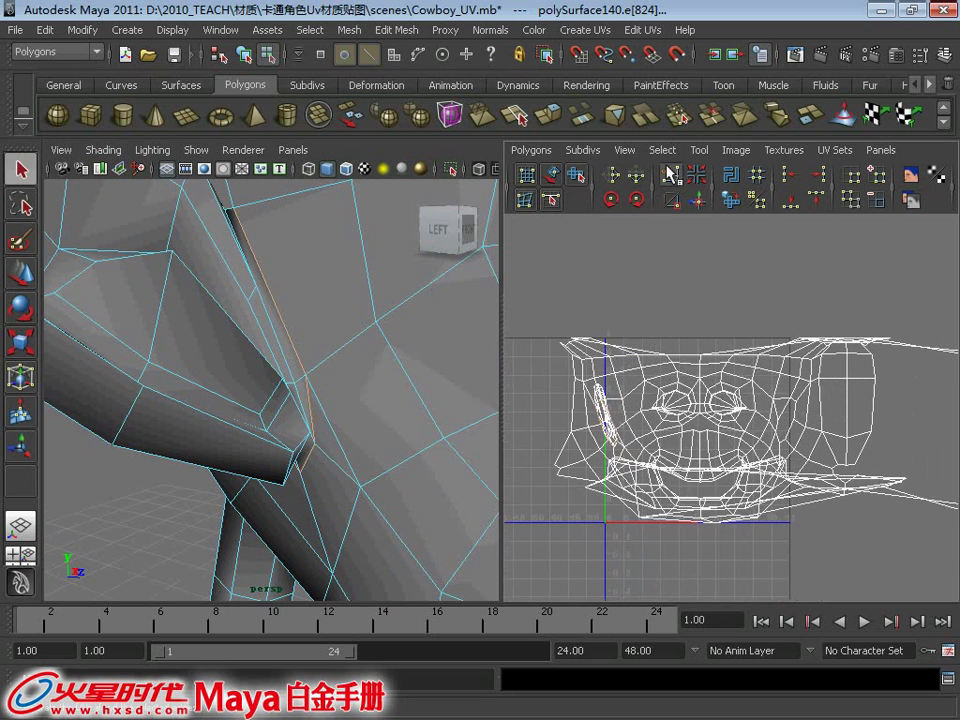
# Select a UV at the second ear's tip and expand it to the whole shell
pyautogui.scroll(-5, 270, 368)
pyautogui.keyDown('alt'); pyautogui.moveTo(279, 349); pyautogui.dragTo(171, 332); pyautogui.keyUp('alt')
pyautogui.moveTo(178, 332); pyautogui.dragTo(208, 333, button='right')
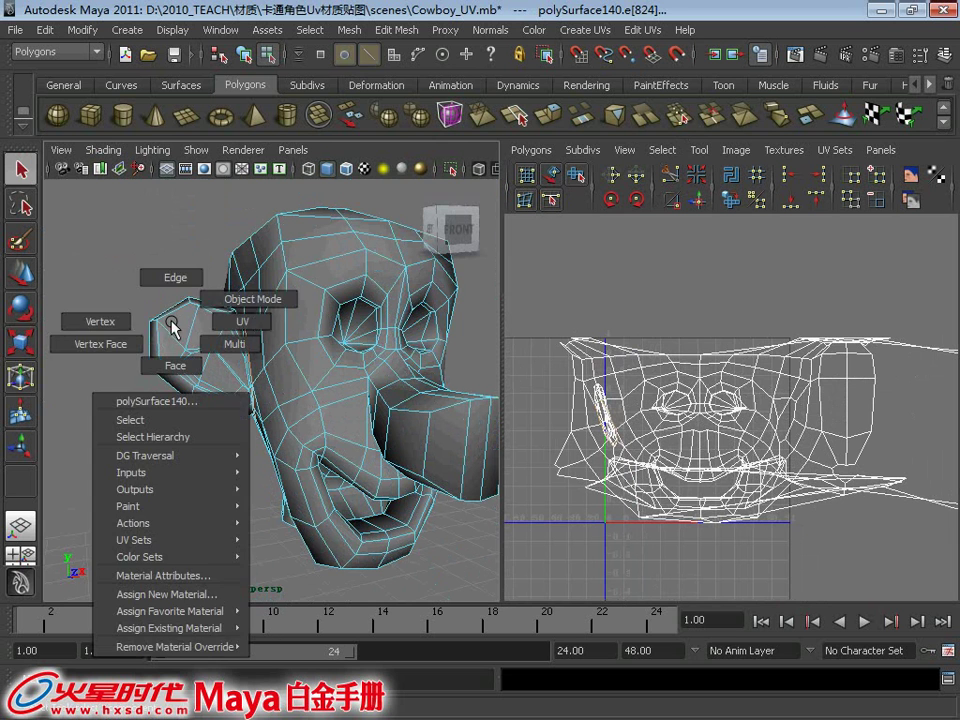
pyautogui.click(156, 319)
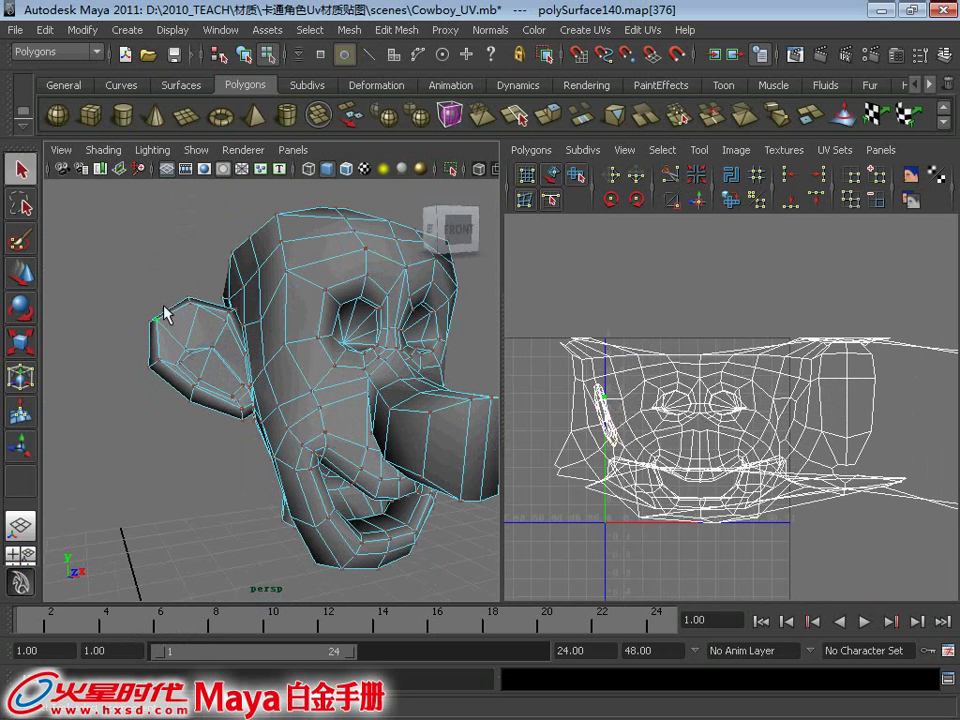
pyautogui.click(662, 150)
pyautogui.click(694, 216)
# Move the second ear shell above the tile beside the other cut-away shells
pyautogui.scroll(-3, 752, 382)
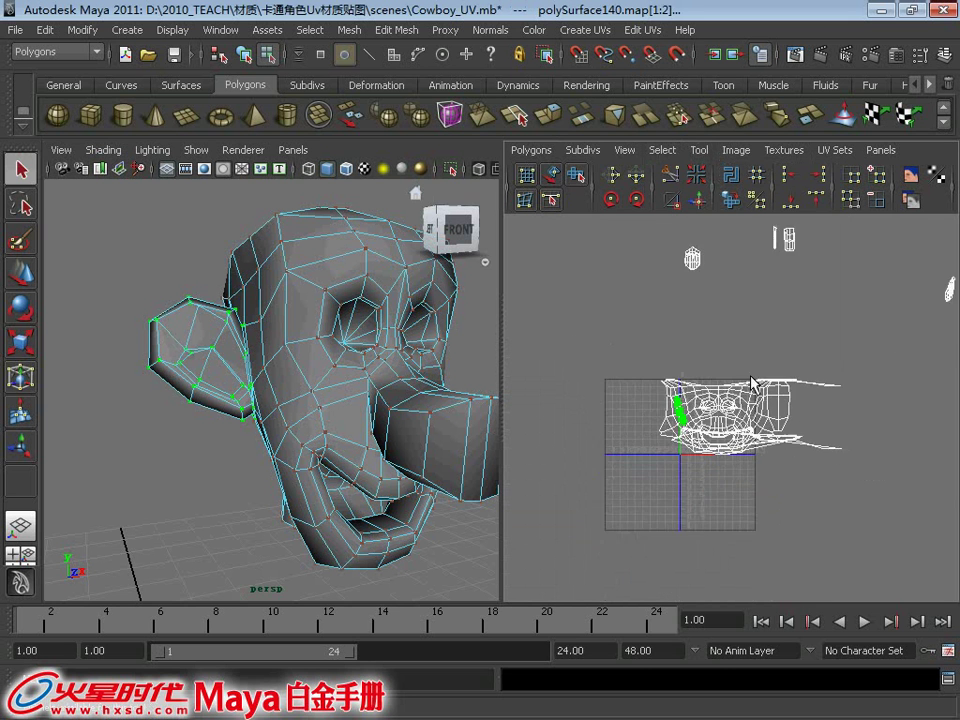
pyautogui.keyDown('alt'); pyautogui.moveTo(752, 382); pyautogui.dragTo(702, 412, button='middle'); pyautogui.keyUp('alt')
pyautogui.press('w')
pyautogui.moveTo(628, 437)
pyautogui.mouseDown()
pyautogui.moveTo(900, 392)
pyautogui.moveTo(940, 333)
pyautogui.mouseUp()
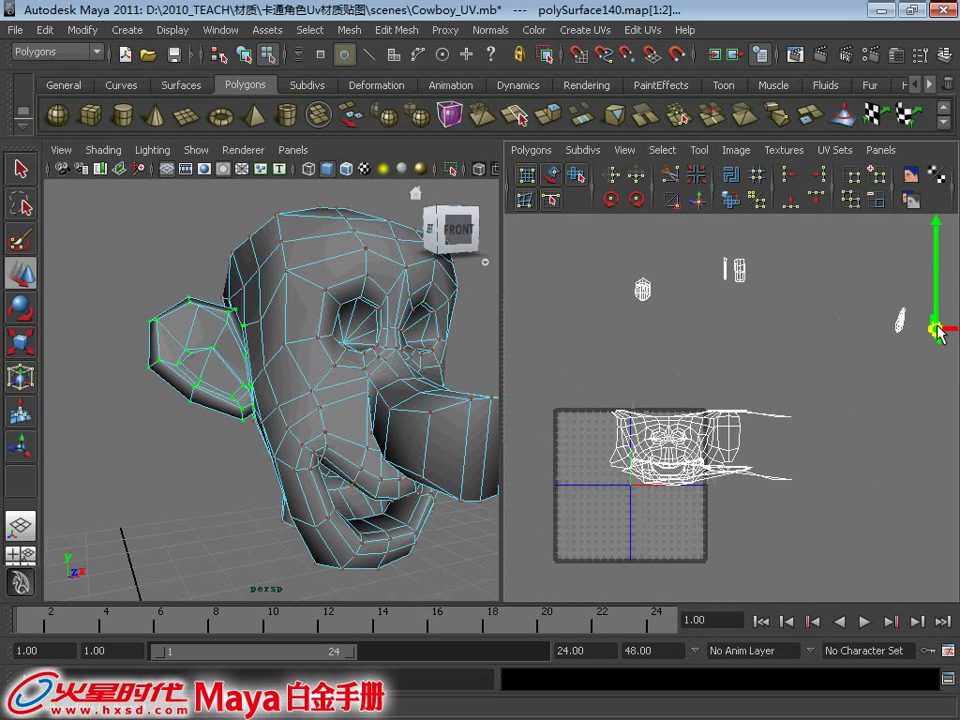
pyautogui.moveTo(857, 289)
pyautogui.mouseDown()
pyautogui.moveTo(948, 346)
pyautogui.moveTo(815, 278)
pyautogui.moveTo(835, 290)
pyautogui.mouseUp()
pyautogui.click(880, 305)
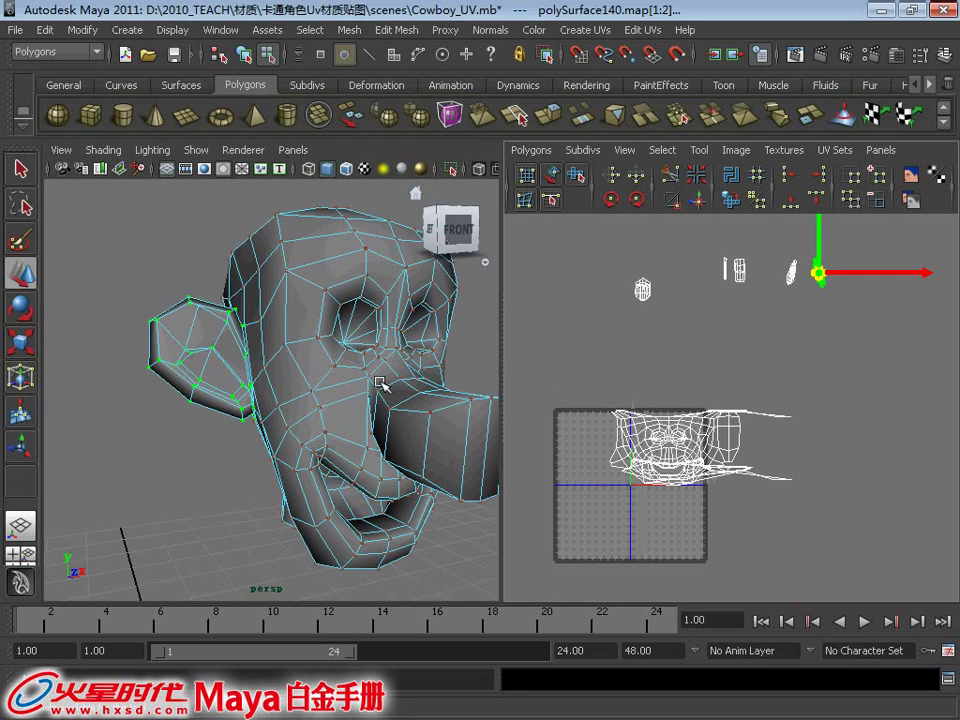
pyautogui.moveTo(380, 383)
pyautogui.keyDown('alt'); pyautogui.mouseDown()
pyautogui.moveTo(257, 364)
pyautogui.moveTo(272, 306)
pyautogui.moveTo(274, 317)
pyautogui.mouseUp(); pyautogui.keyUp('alt')
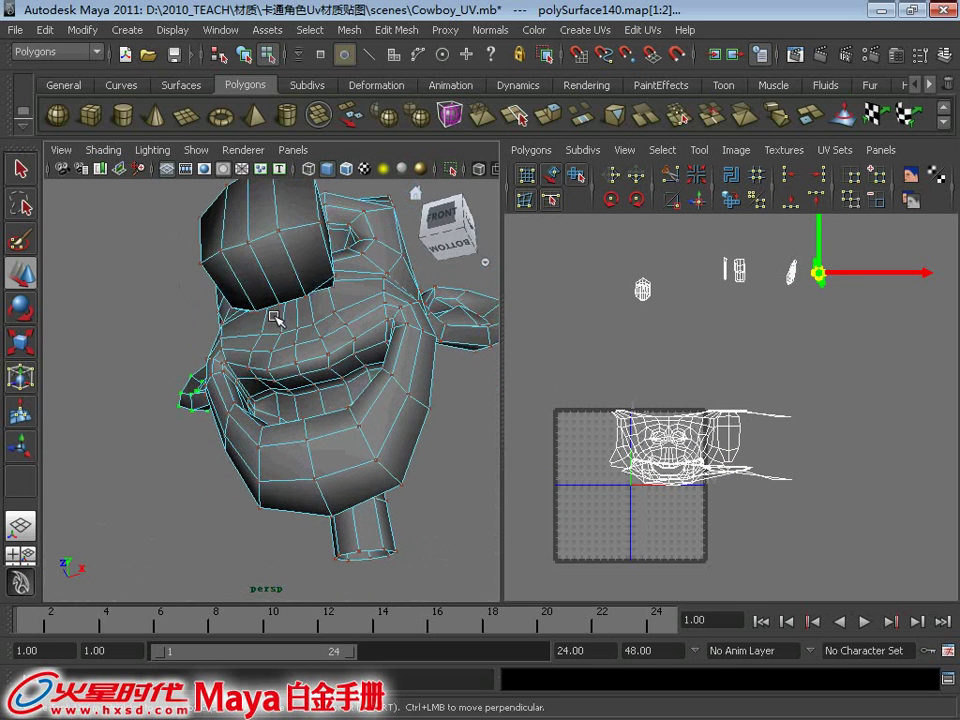
# Zoom in on the mouth and pick a single UV inside it
pyautogui.keyDown('alt'); pyautogui.moveTo(275, 318); pyautogui.dragTo(306, 411, button='right'); pyautogui.keyUp('alt')
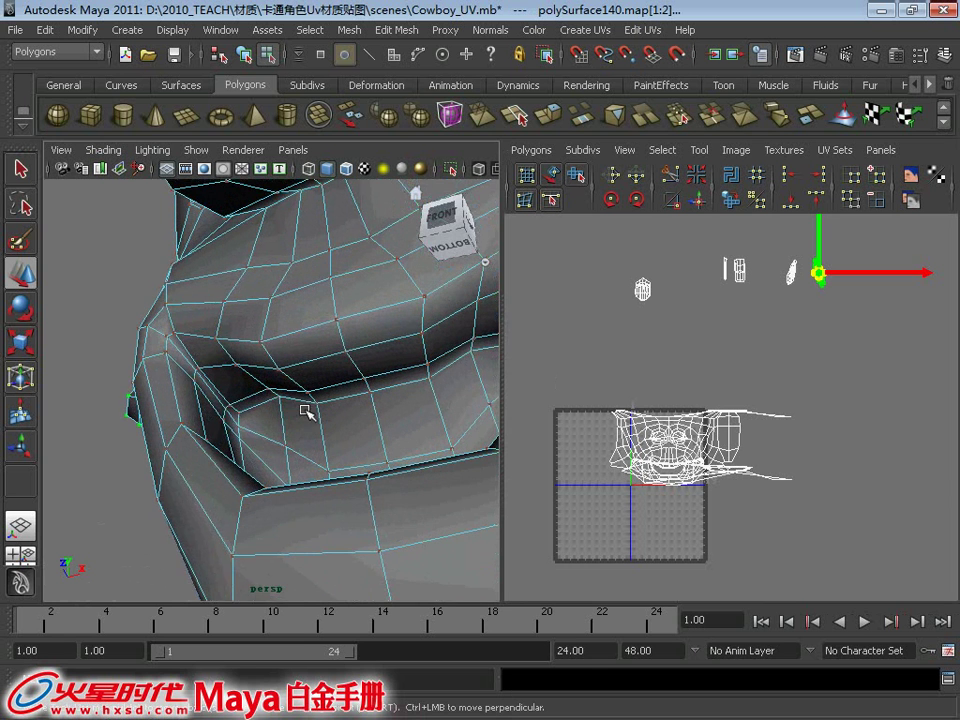
pyautogui.moveTo(225, 366); pyautogui.dragTo(225, 327, button='right')
pyautogui.click(222, 367)
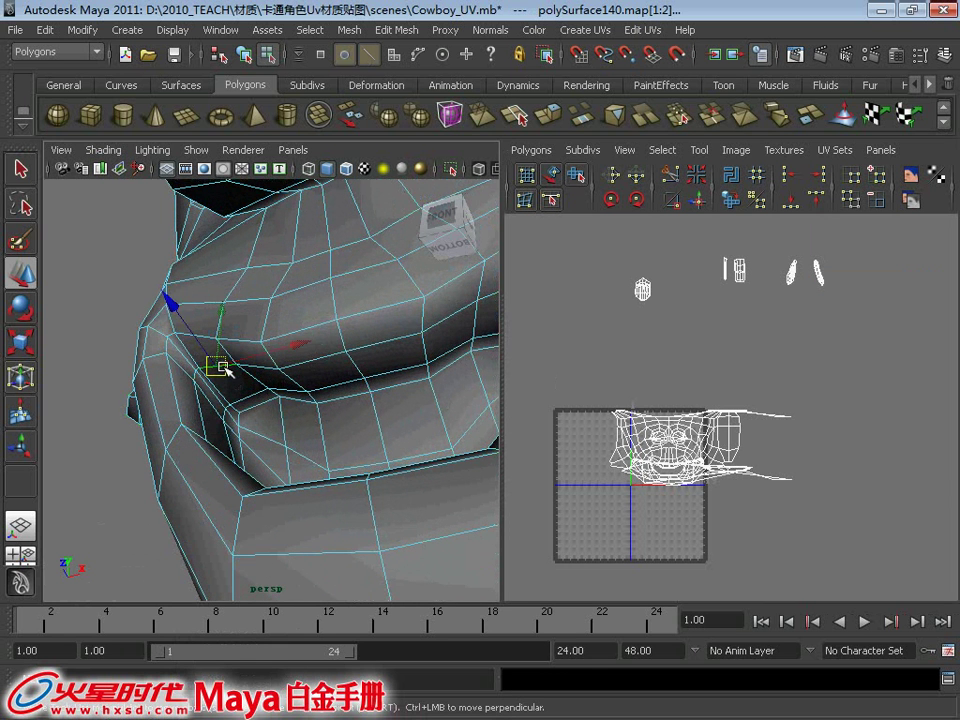
pyautogui.scroll(-3, 300, 385)
pyautogui.scroll(-4, 390, 390)
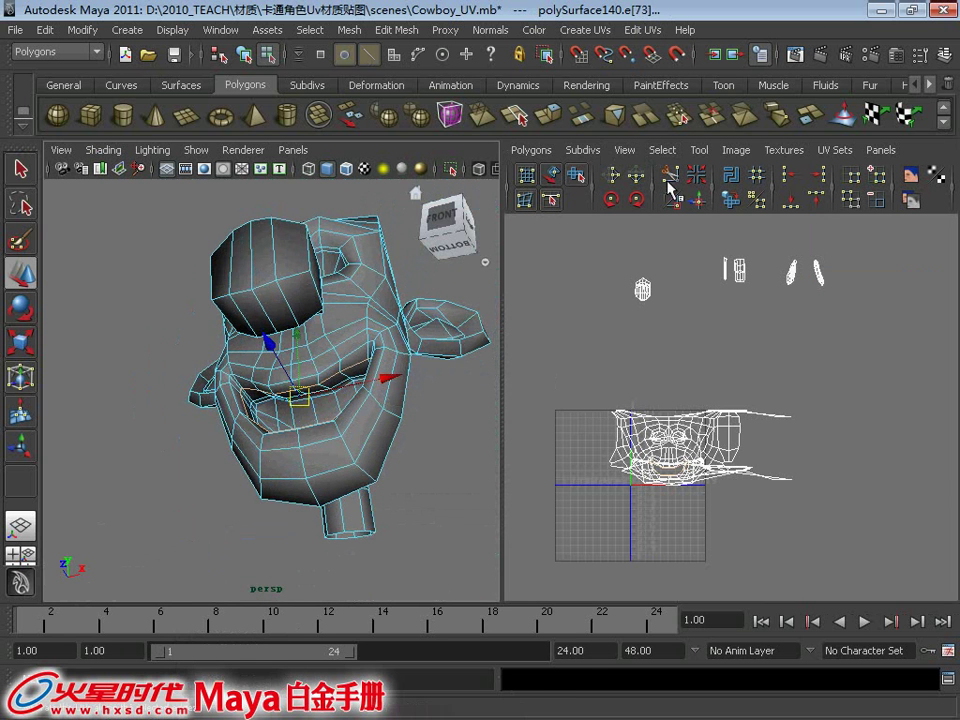
pyautogui.scroll(3, 288, 412)
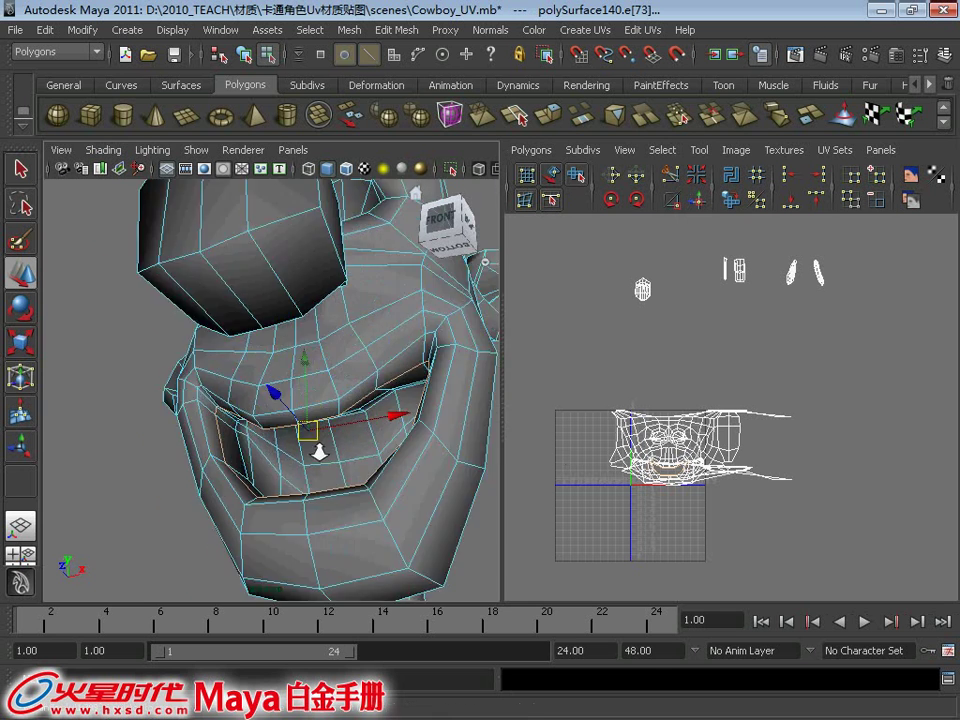
pyautogui.scroll(3, 295, 410)
pyautogui.scroll(1, 300, 408)
pyautogui.moveTo(298, 378)
pyautogui.mouseDown(button='right')
pyautogui.moveTo(325, 412)
pyautogui.moveTo(368, 378)
pyautogui.mouseUp(button='right')
pyautogui.click(303, 441)
# Expand the pick to the whole mouth shell and move it up-right out of the 0–1 tile
pyautogui.click(699, 150)
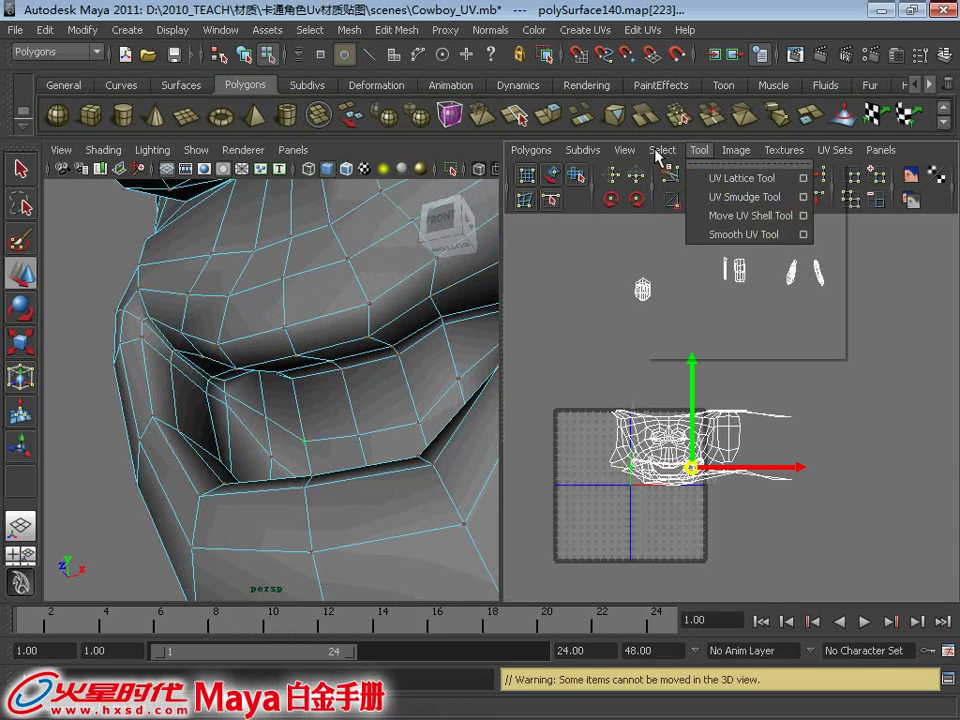
pyautogui.click(680, 214)
pyautogui.scroll(-2, 677, 441)
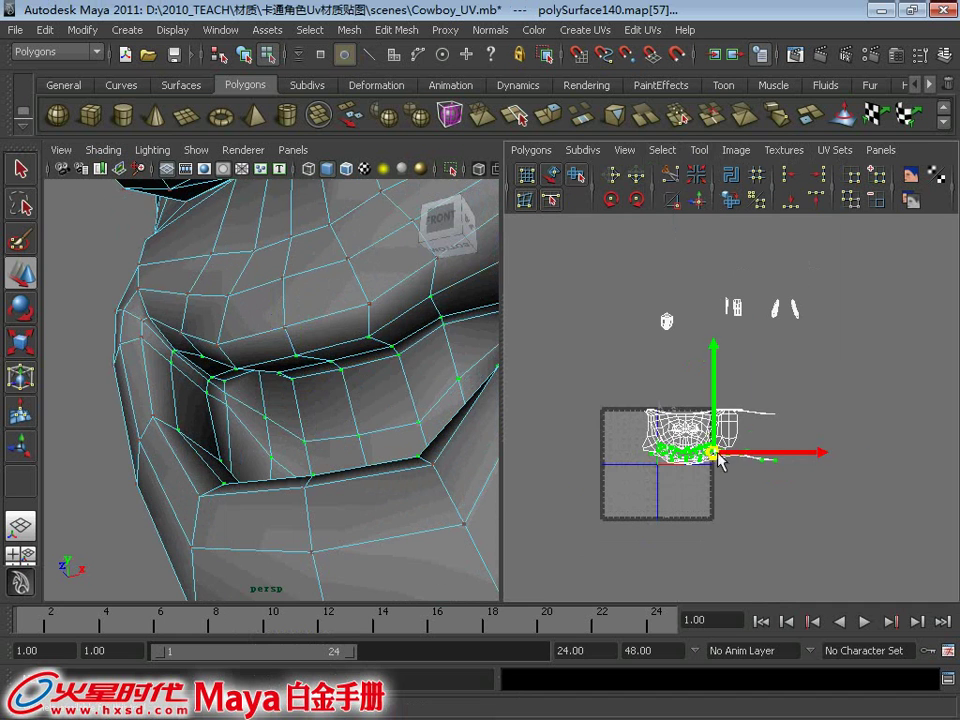
pyautogui.moveTo(720, 458); pyautogui.dragTo(853, 379)
# Marquee-select all UVs of the face shell in UV mode
pyautogui.scroll(1, 615, 461)
pyautogui.scroll(2, 684, 490)
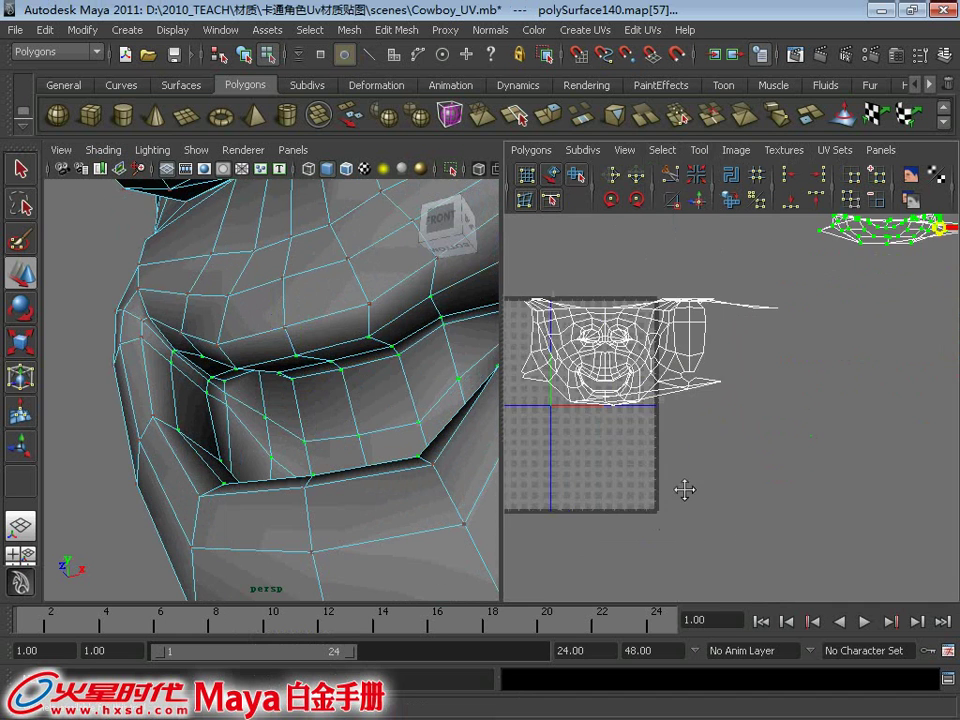
pyautogui.scroll(1, 754, 514)
pyautogui.scroll(1, 711, 493)
pyautogui.scroll(1, 766, 460)
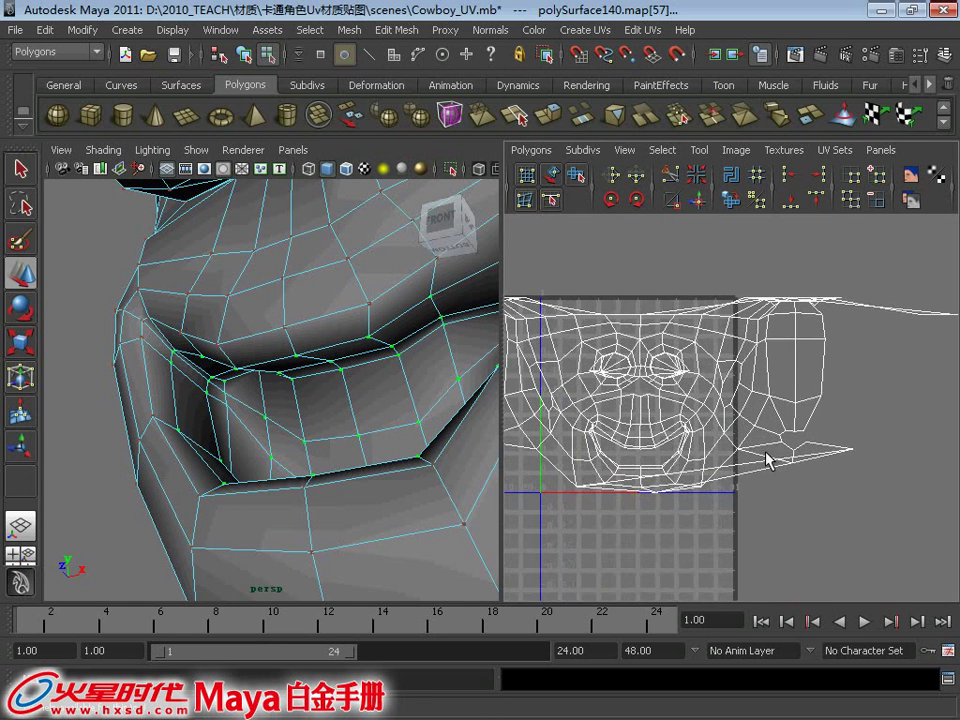
pyautogui.scroll(1, 738, 366)
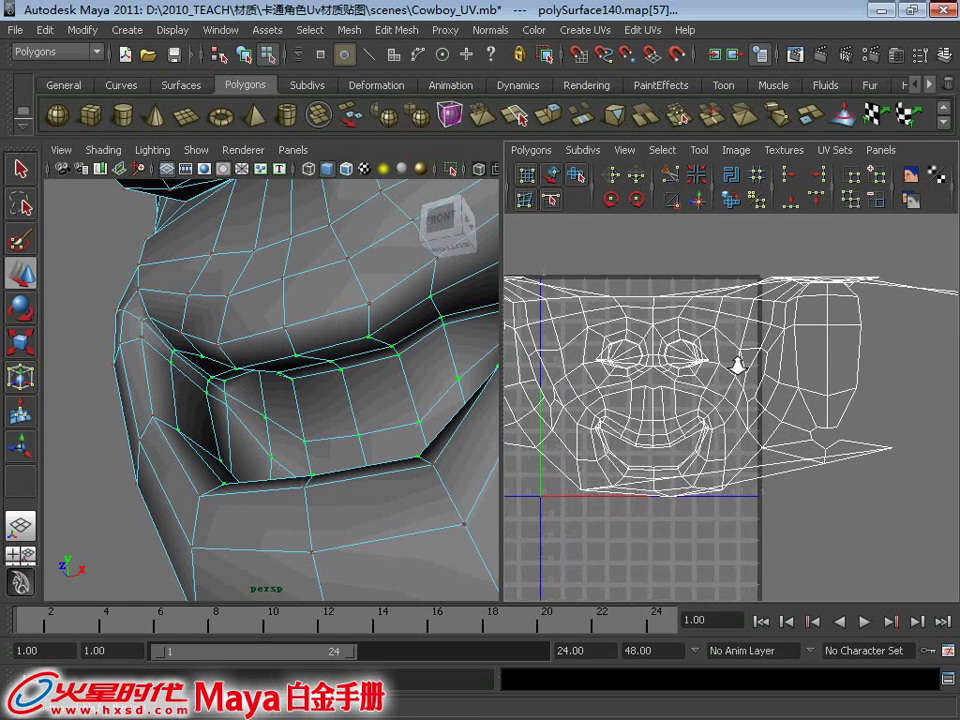
pyautogui.scroll(-1, 738, 366)
pyautogui.scroll(-1, 700, 362)
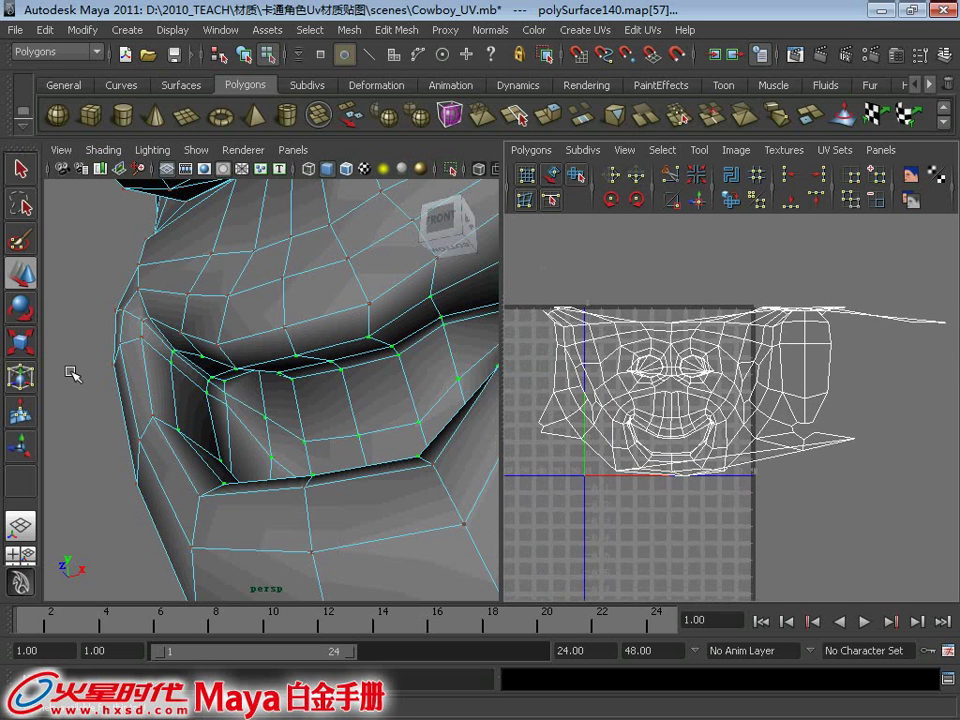
pyautogui.scroll(-1, 724, 388)
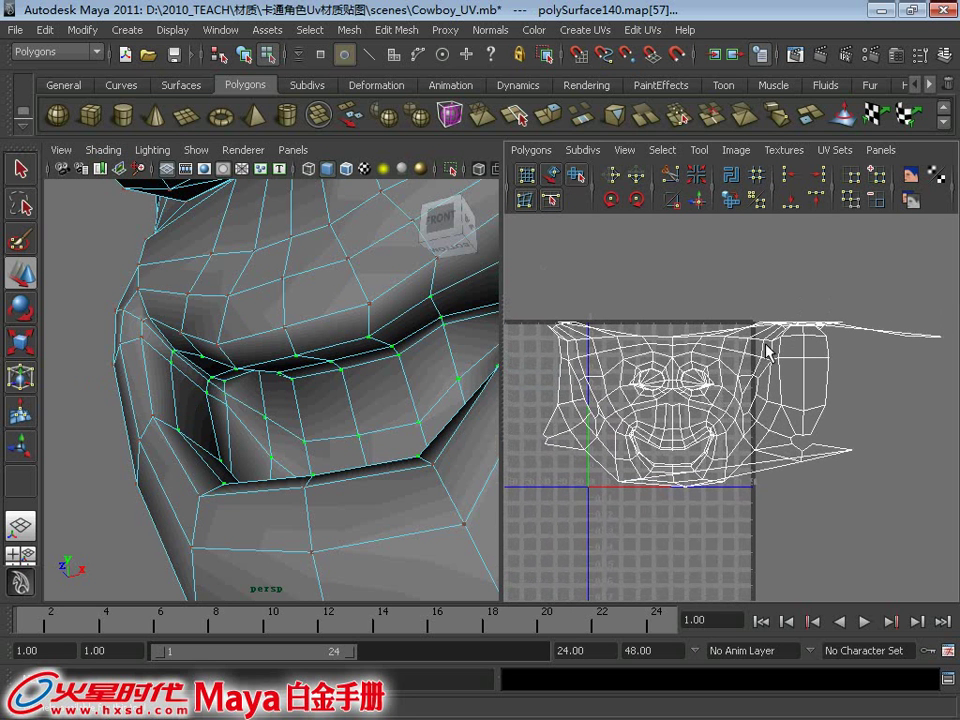
pyautogui.moveTo(790, 350); pyautogui.dragTo(797, 304, button='right')
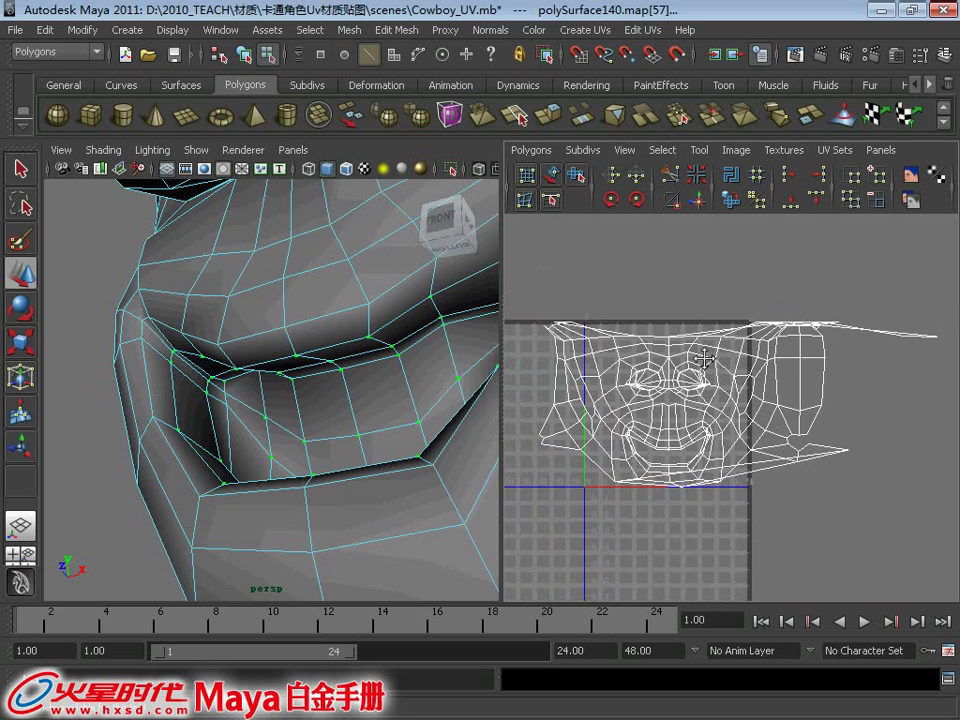
pyautogui.moveTo(707, 355)
pyautogui.keyDown('alt'); pyautogui.mouseDown(button='middle')
pyautogui.moveTo(713, 347)
pyautogui.moveTo(686, 355)
pyautogui.mouseUp(button='middle'); pyautogui.keyUp('alt')
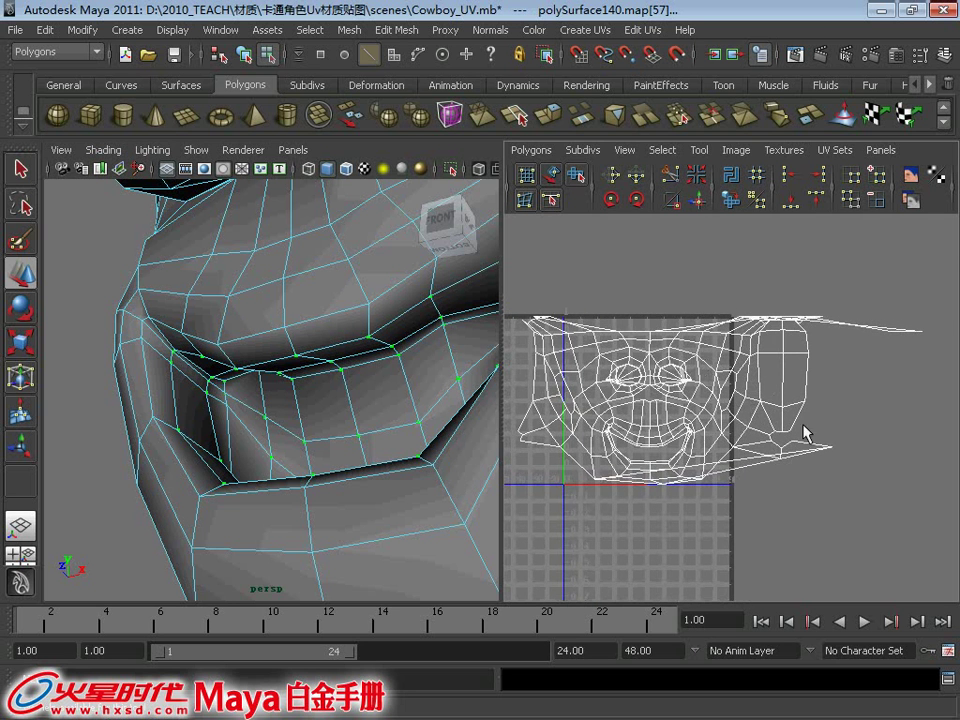
pyautogui.moveTo(762, 400)
pyautogui.mouseDown(button='right')
pyautogui.moveTo(845, 400)
pyautogui.moveTo(568, 330)
pyautogui.mouseUp(button='right')
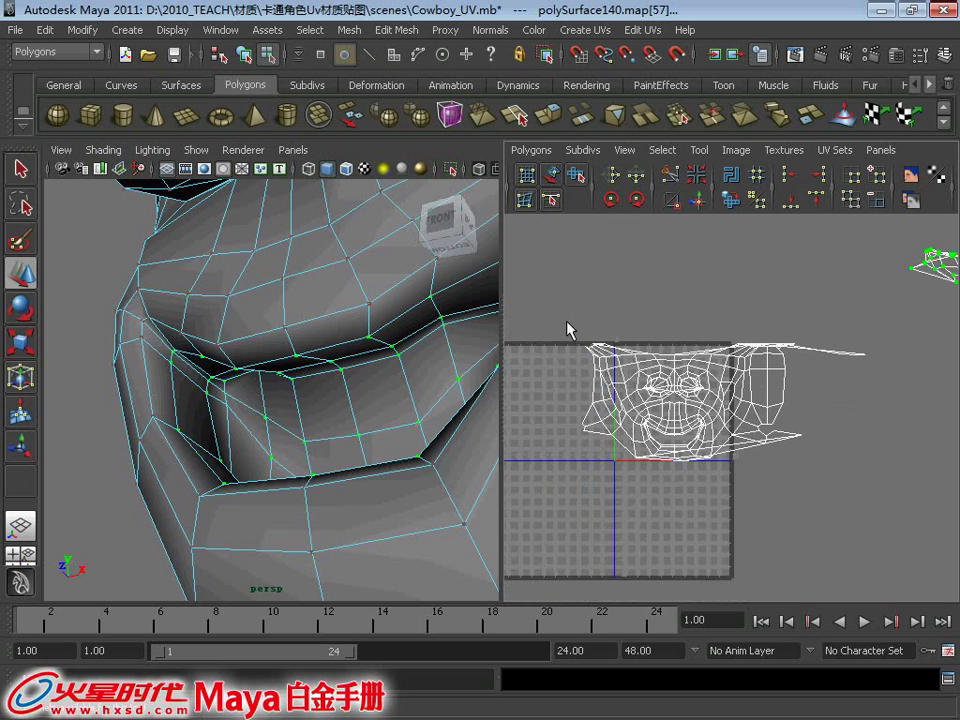
pyautogui.moveTo(883, 518); pyautogui.dragTo(883, 518)
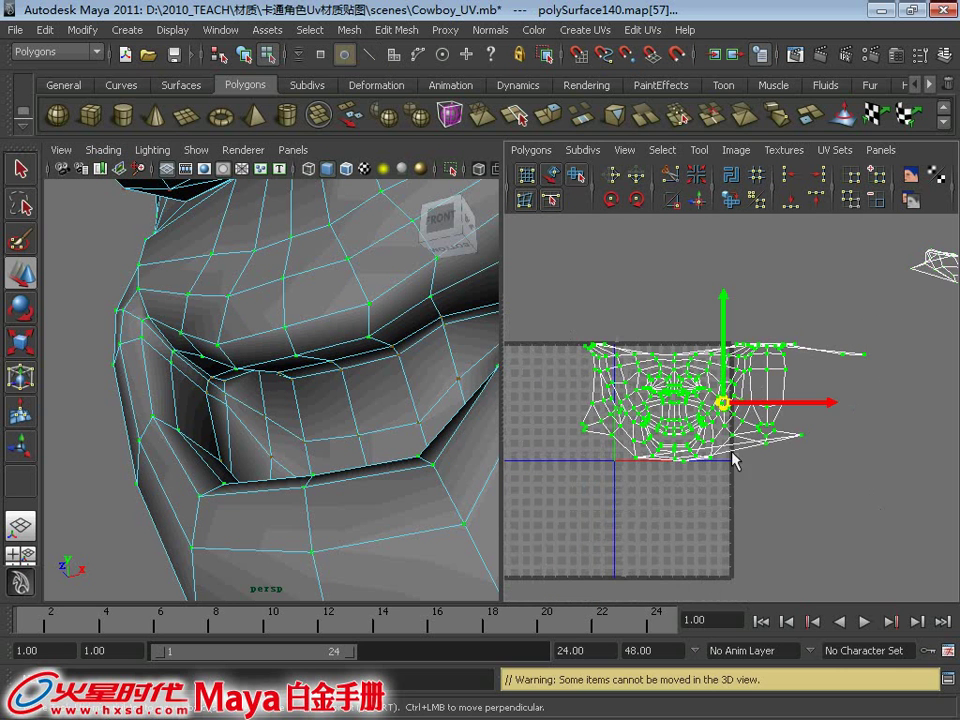
# Unfold and relax the face shell with the Unfold UV tool, undoing the last two passes
pyautogui.click(577, 177)
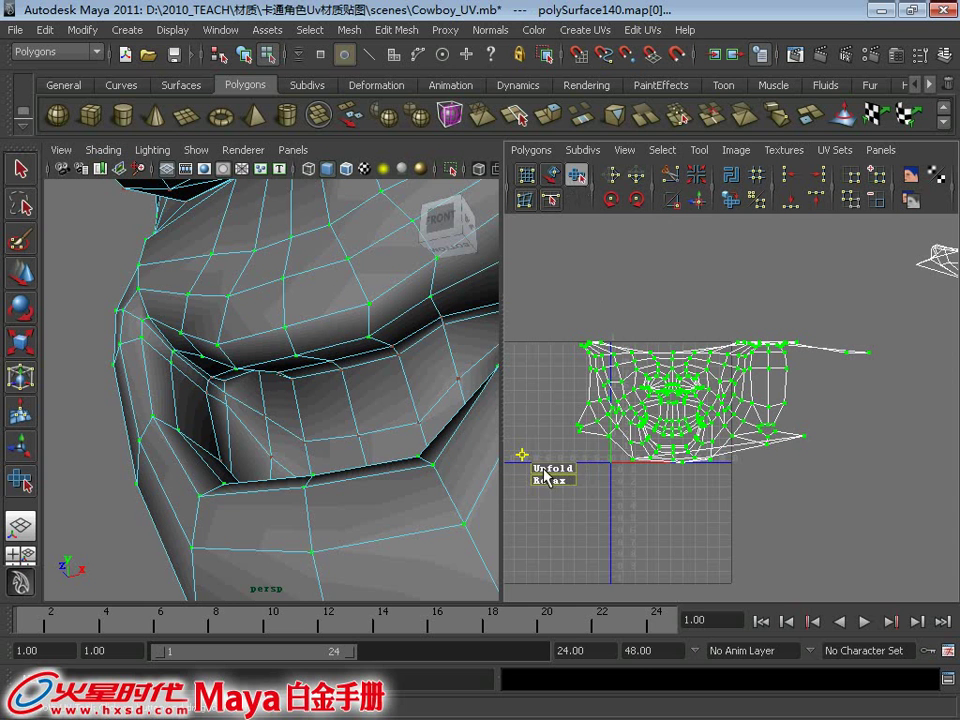
pyautogui.moveTo(548, 468); pyautogui.dragTo(563, 470)
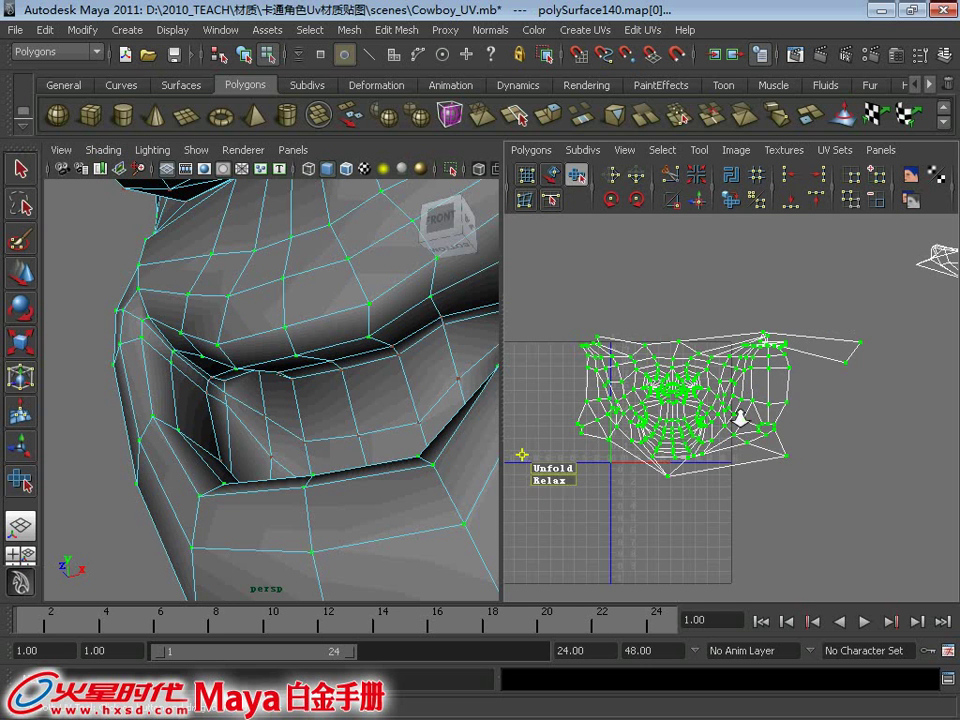
pyautogui.scroll(2, 780, 405)
pyautogui.scroll(2, 780, 393)
pyautogui.scroll(2, 755, 375)
pyautogui.scroll(1, 752, 350)
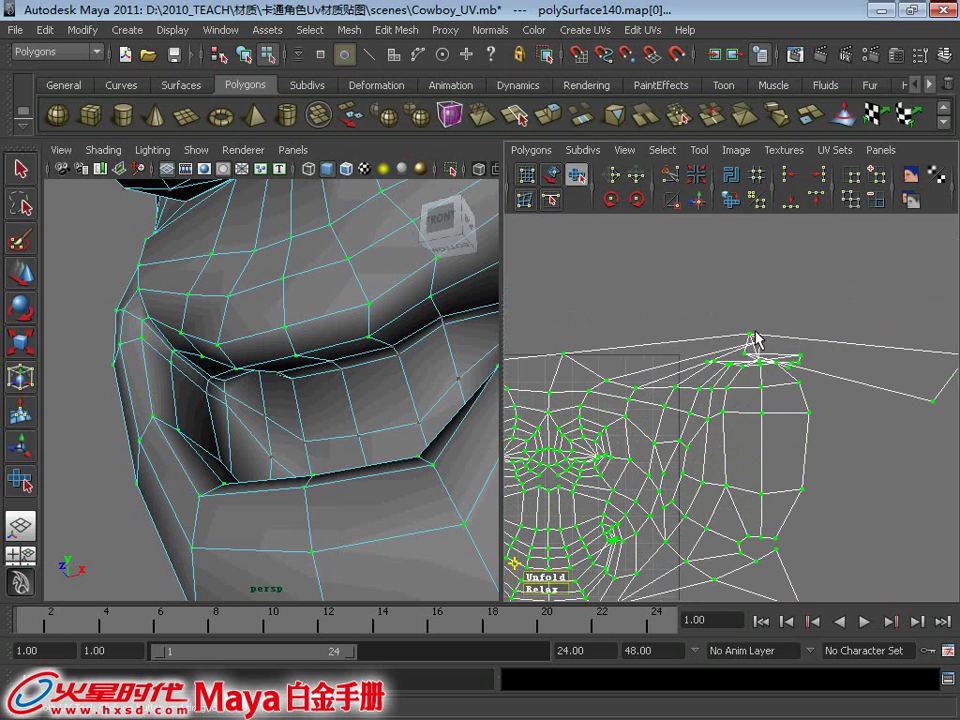
pyautogui.hotkey('ctrl', 'z')
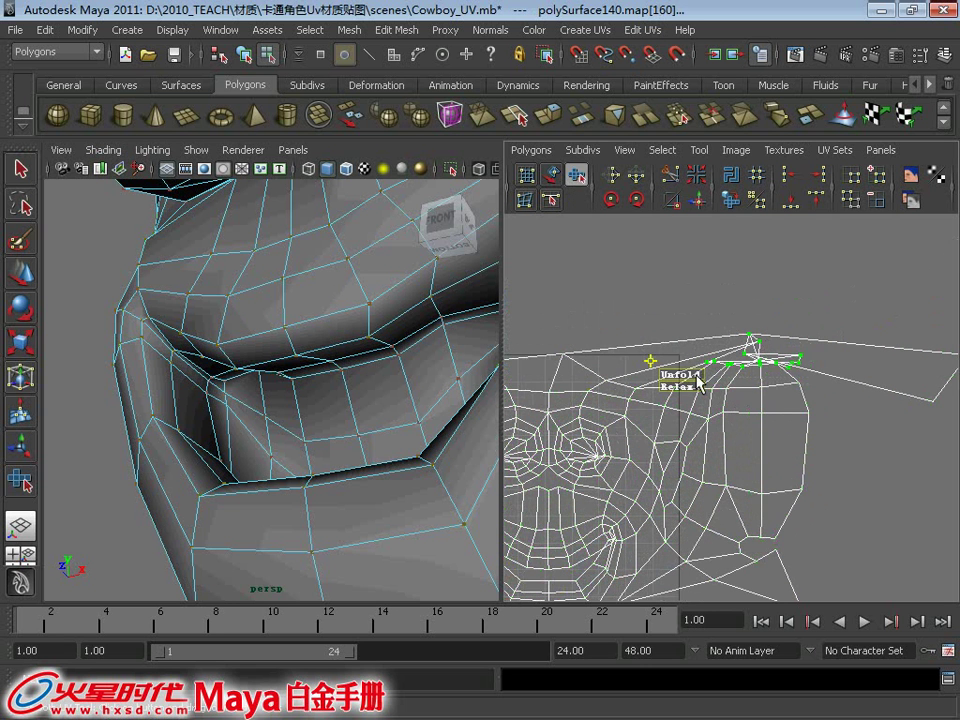
pyautogui.hotkey('ctrl', 'z')
# Relax the bunched ring of UVs at the shell top, stretching the crown edge into a point
pyautogui.moveTo(660, 387)
pyautogui.mouseDown()
pyautogui.moveTo(645, 388)
pyautogui.moveTo(664, 364)
pyautogui.moveTo(706, 375)
pyautogui.mouseUp()
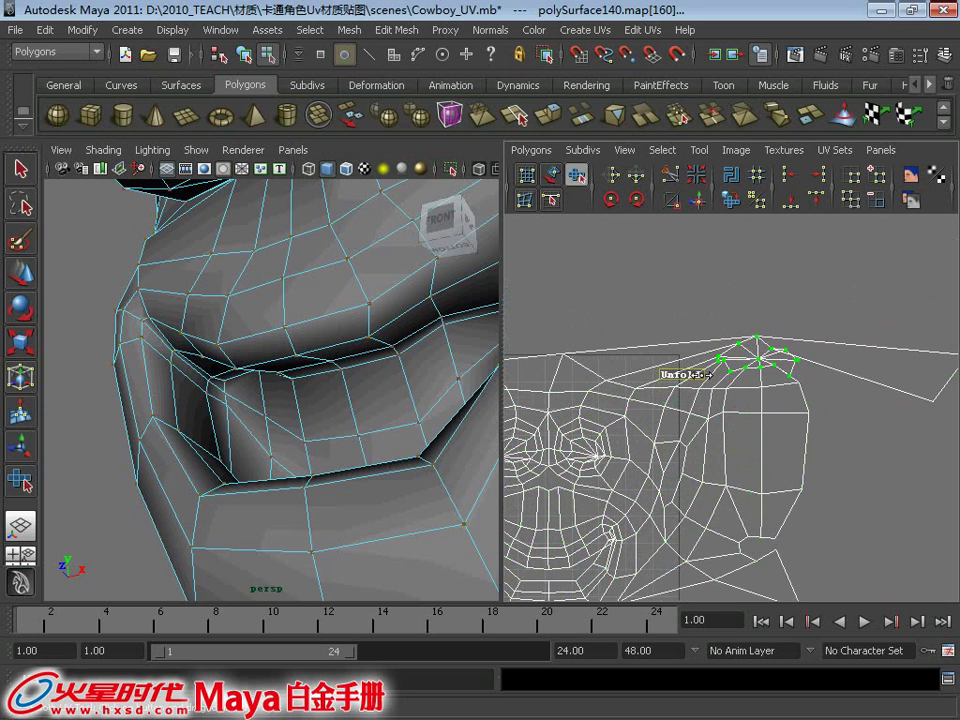
pyautogui.moveTo(812, 353); pyautogui.dragTo(797, 354)
pyautogui.rightClick(784, 332)
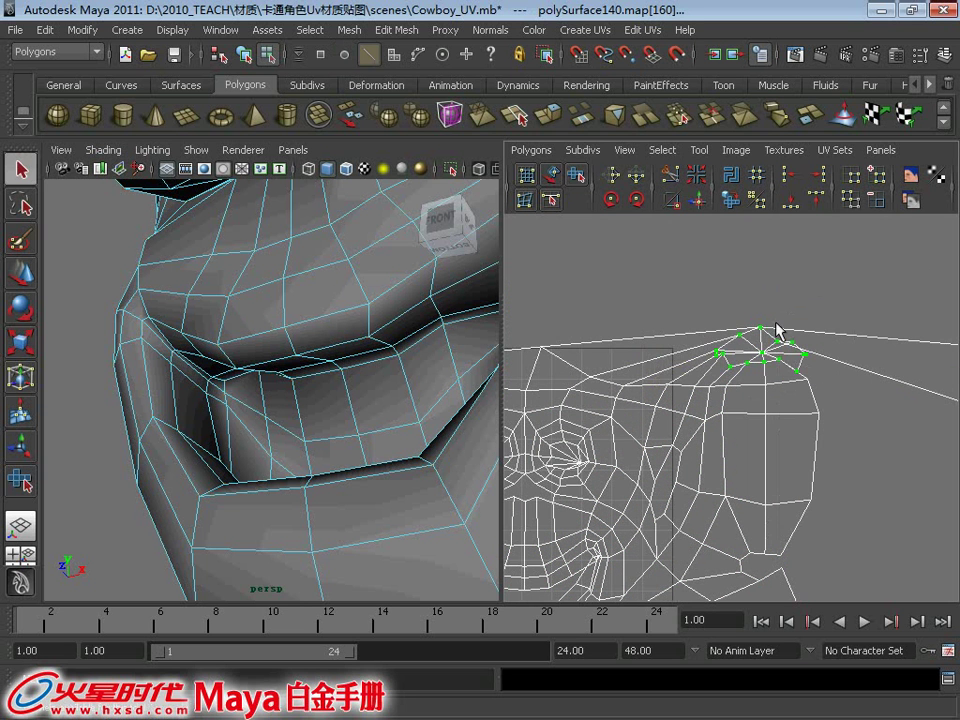
pyautogui.click(760, 345)
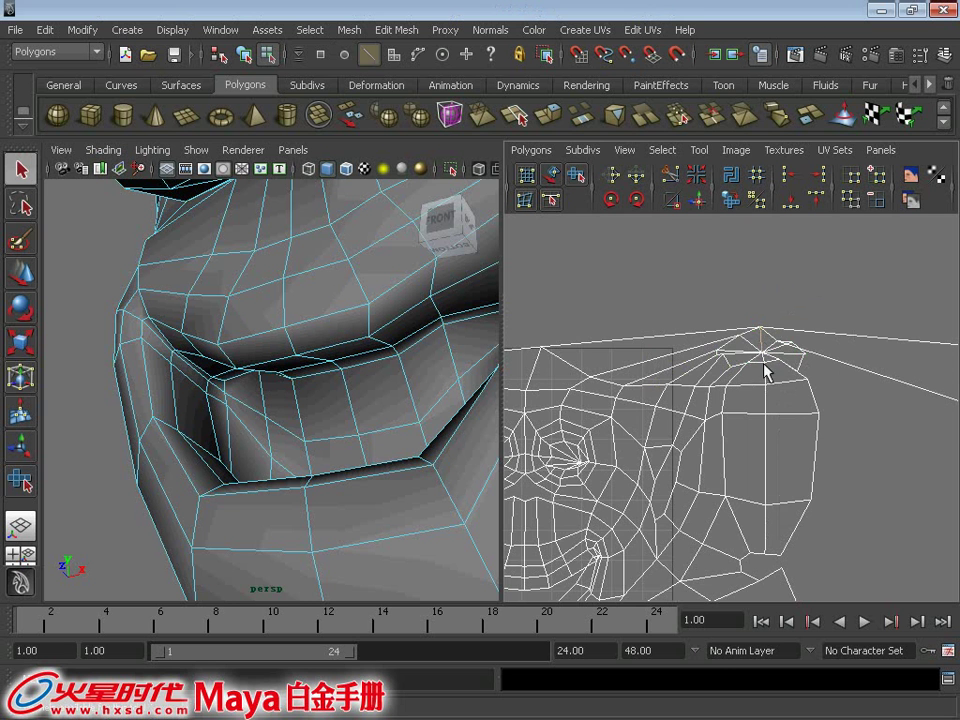
pyautogui.scroll(2, 750, 395)
pyautogui.scroll(1, 719, 428)
pyautogui.scroll(2, 719, 428)
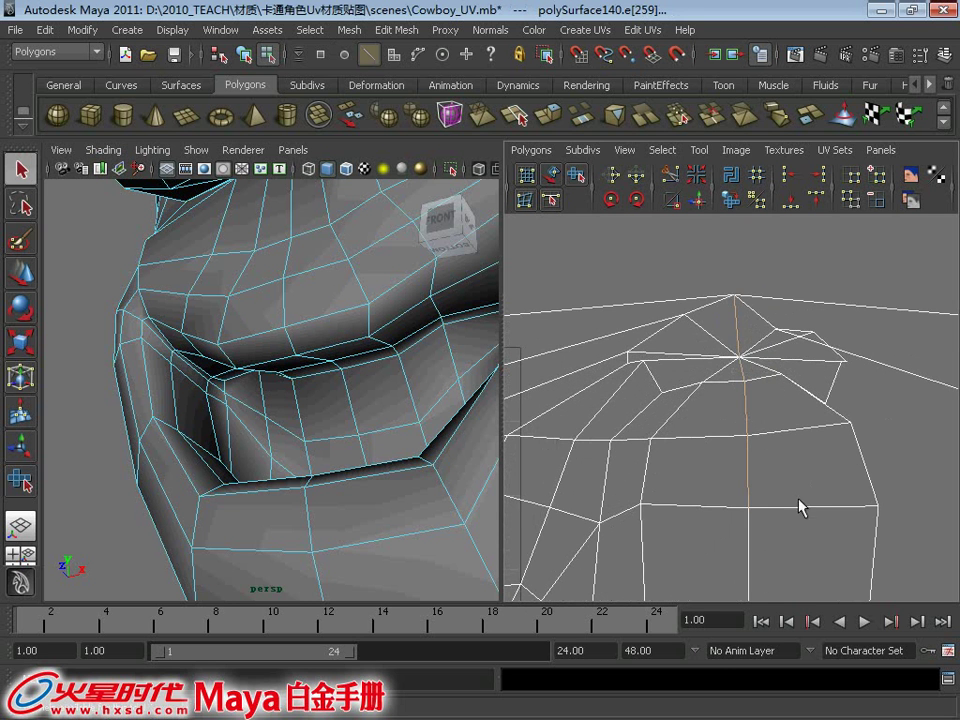
pyautogui.scroll(2, 760, 495)
pyautogui.scroll(3, 714, 462)
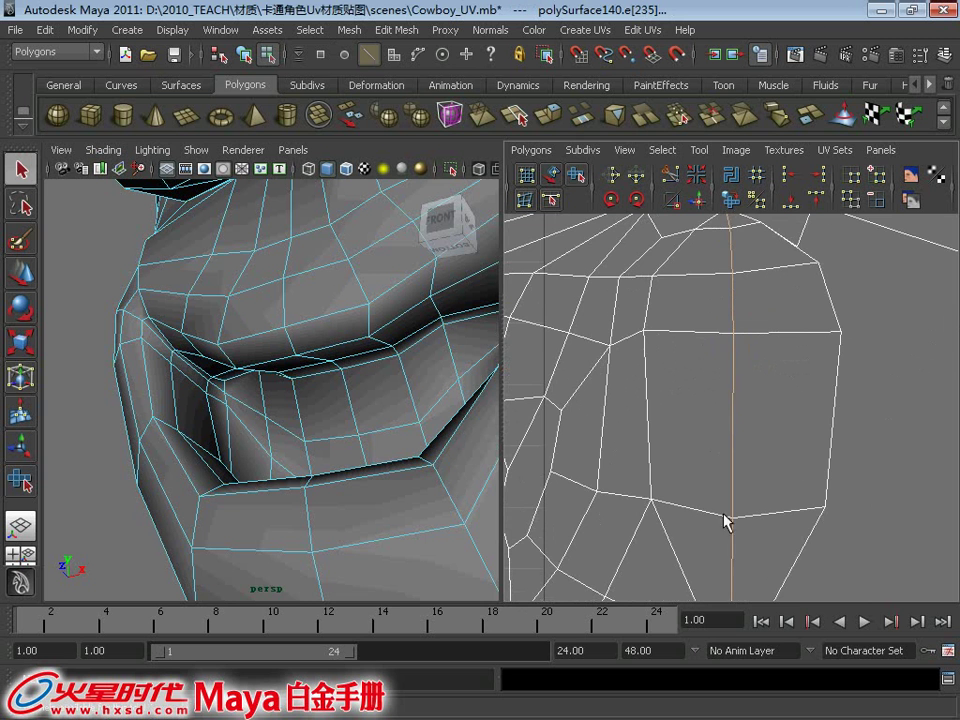
pyautogui.scroll(-2, 700, 460)
pyautogui.scroll(-2, 731, 433)
pyautogui.moveTo(677, 422)
pyautogui.keyDown('alt'); pyautogui.mouseDown(button='middle')
pyautogui.moveTo(663, 362)
pyautogui.moveTo(658, 457)
pyautogui.mouseUp(button='middle'); pyautogui.keyUp('alt')
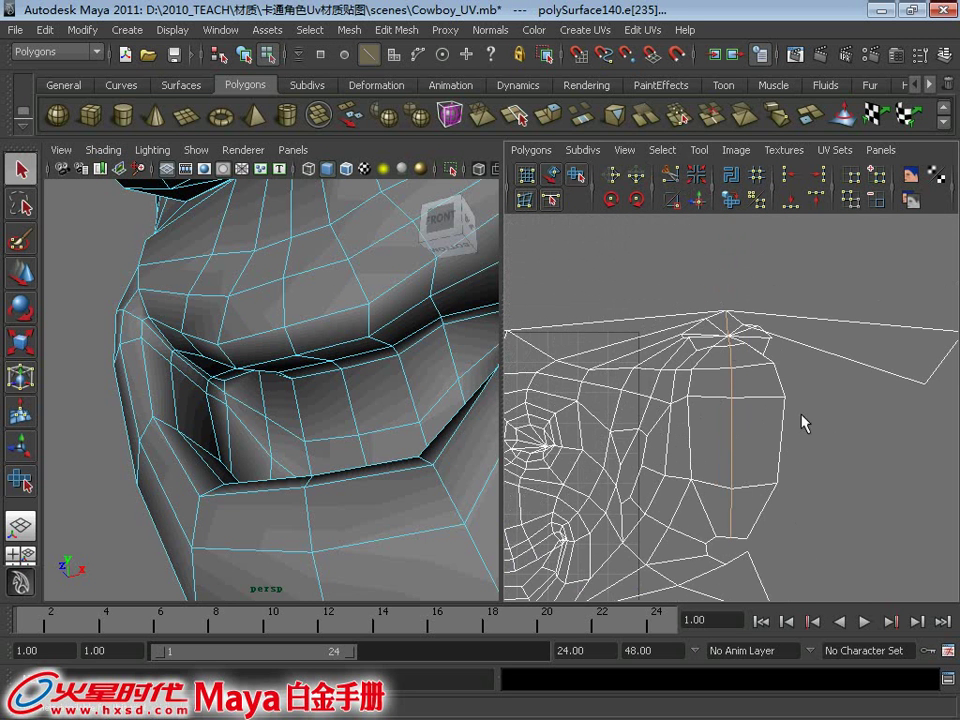
pyautogui.moveTo(792, 372); pyautogui.dragTo(718, 371, button='right')
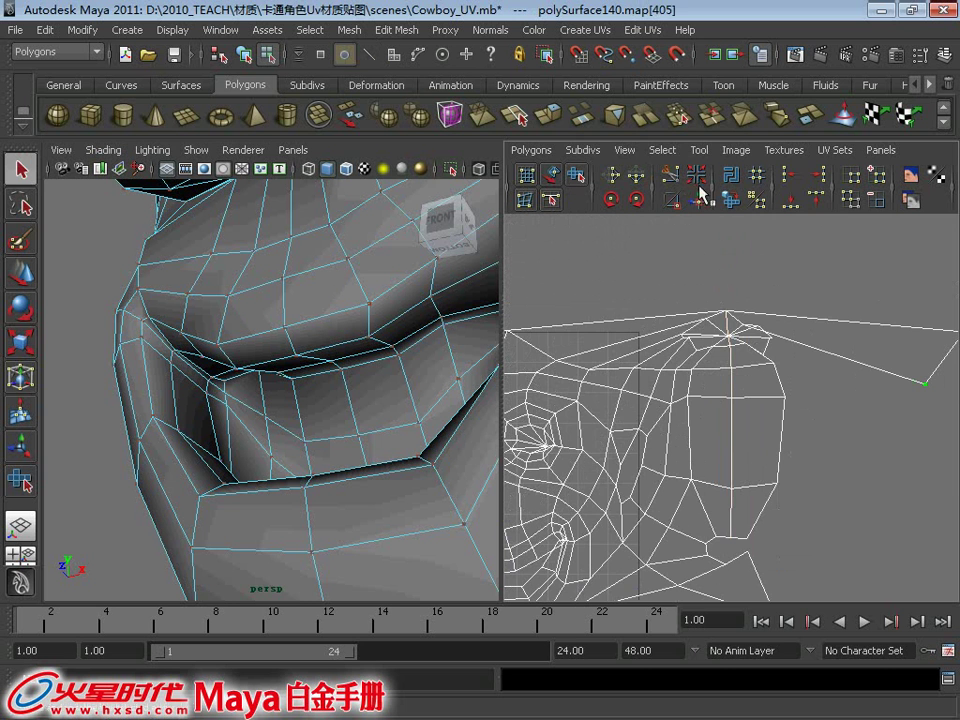
# Select the whole neck UV shell and move it beside the tile's left edge
pyautogui.click(667, 152)
pyautogui.click(671, 212)
pyautogui.scroll(-3, 797, 399)
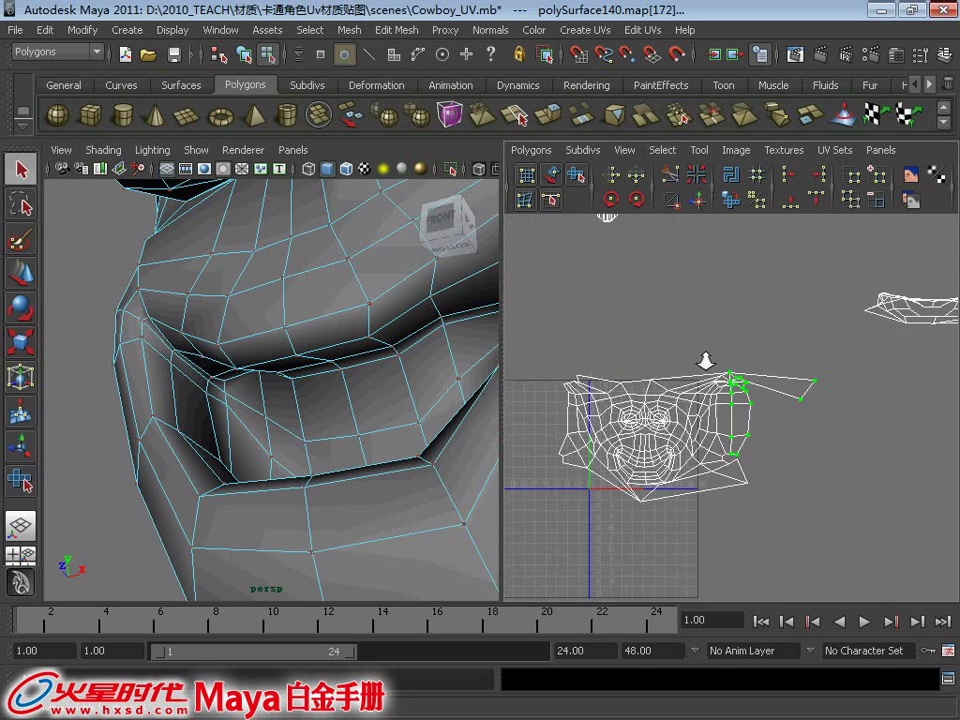
pyautogui.press('w')
pyautogui.moveTo(758, 410); pyautogui.dragTo(576, 381)
pyautogui.keyDown('alt'); pyautogui.moveTo(576, 381); pyautogui.dragTo(700, 354, button='middle'); pyautogui.keyUp('alt')
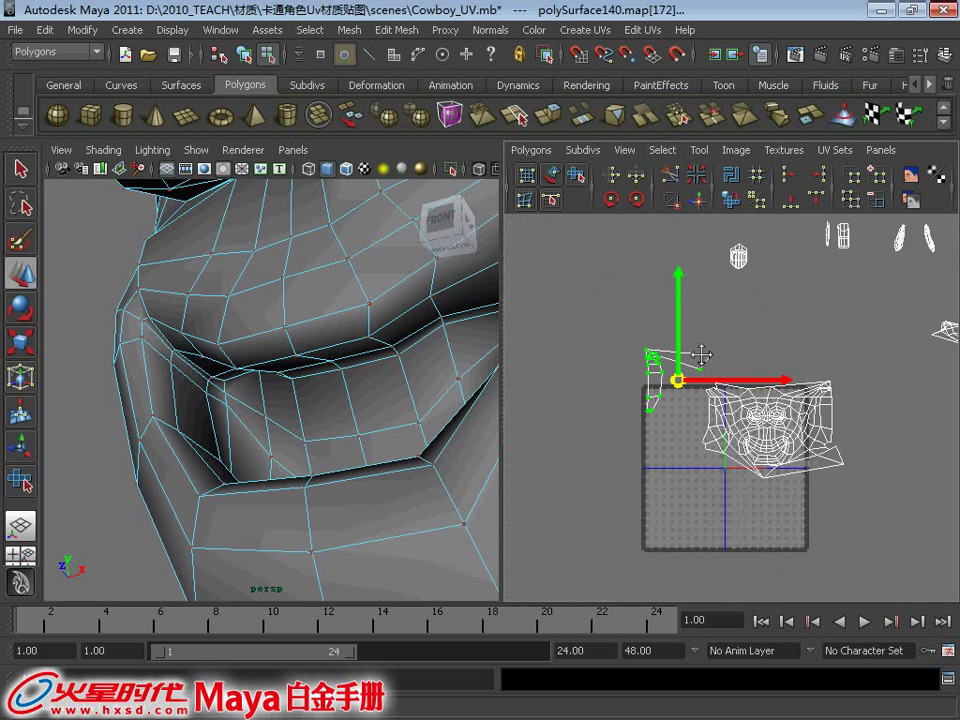
pyautogui.scroll(1, 698, 382)
# Pick an edge along the neck shell's open seam in edge mode
pyautogui.moveTo(652, 336); pyautogui.dragTo(643, 307, button='right')
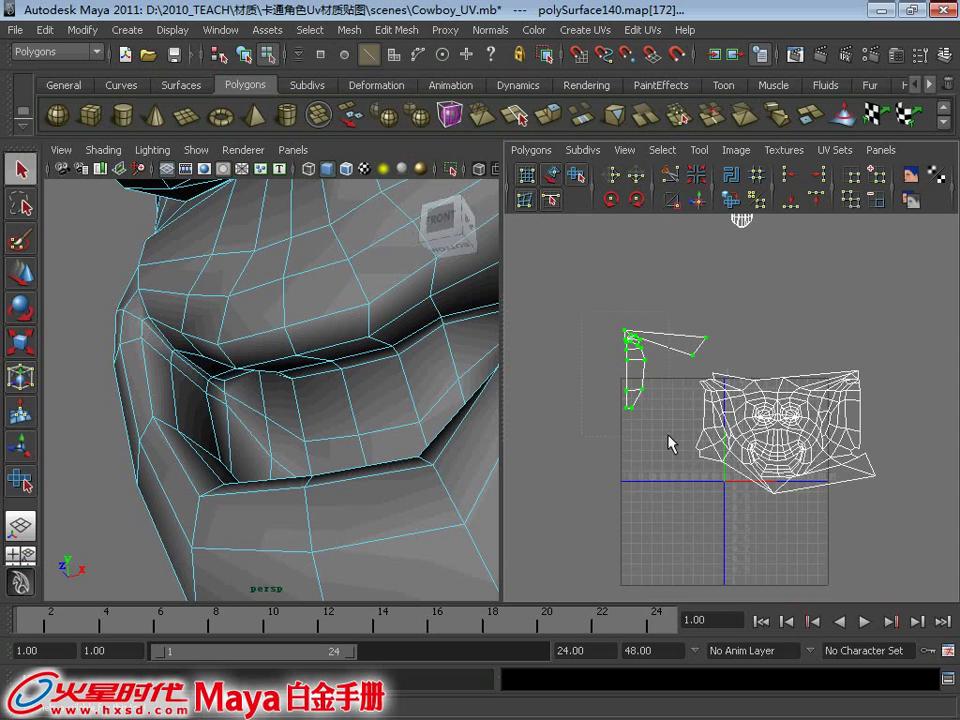
pyautogui.scroll(1, 740, 420)
pyautogui.click(755, 388)
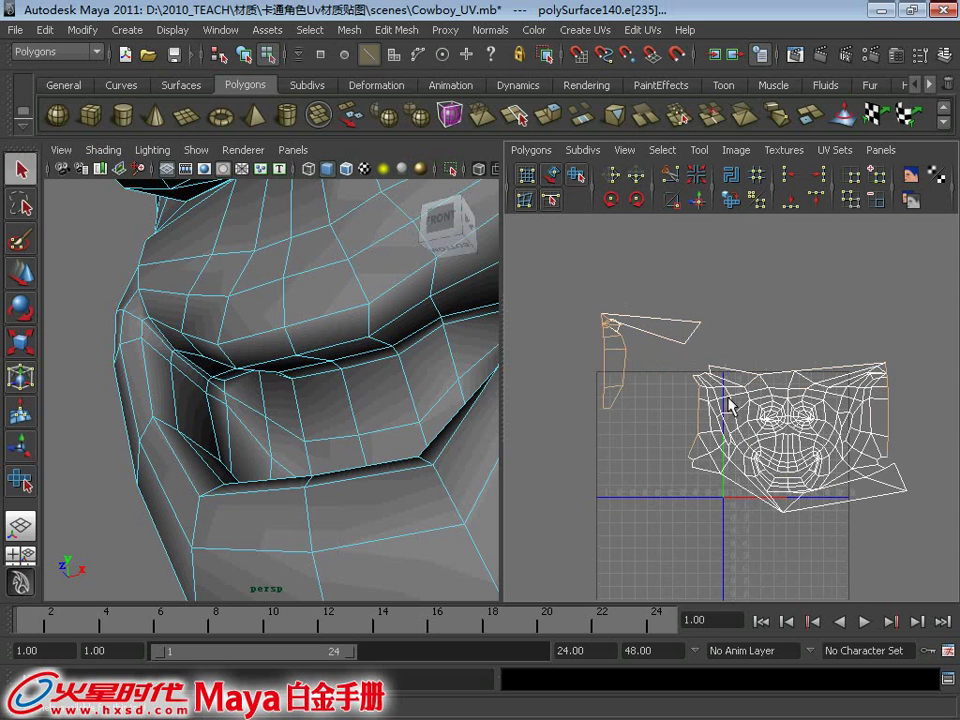
pyautogui.scroll(1, 729, 404)
pyautogui.scroll(1, 730, 404)
pyautogui.scroll(2, 737, 405)
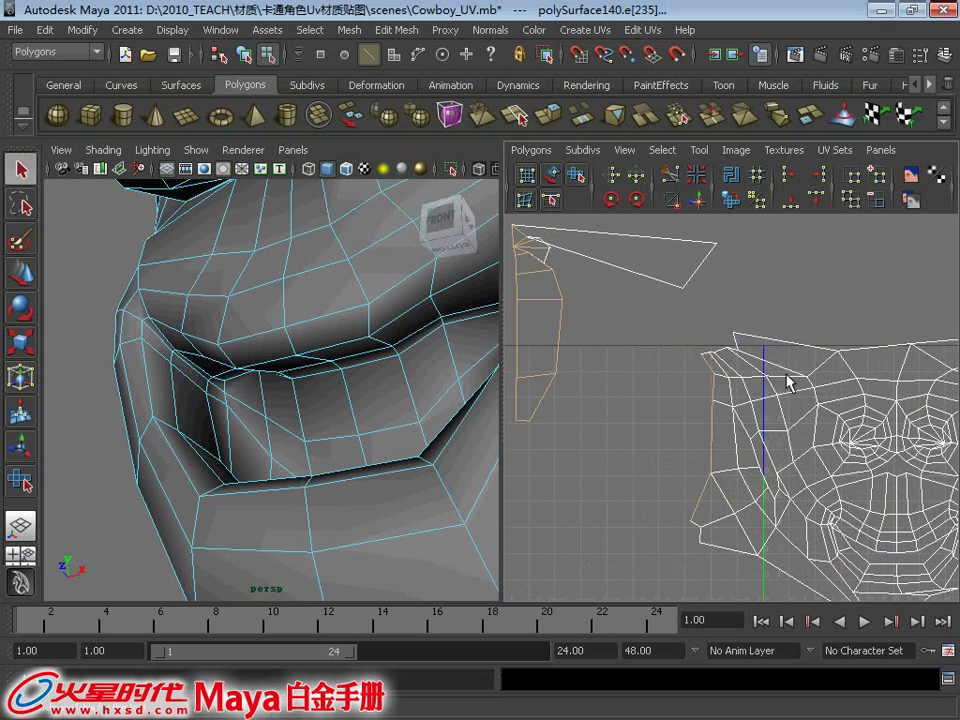
pyautogui.scroll(-3, 760, 370)
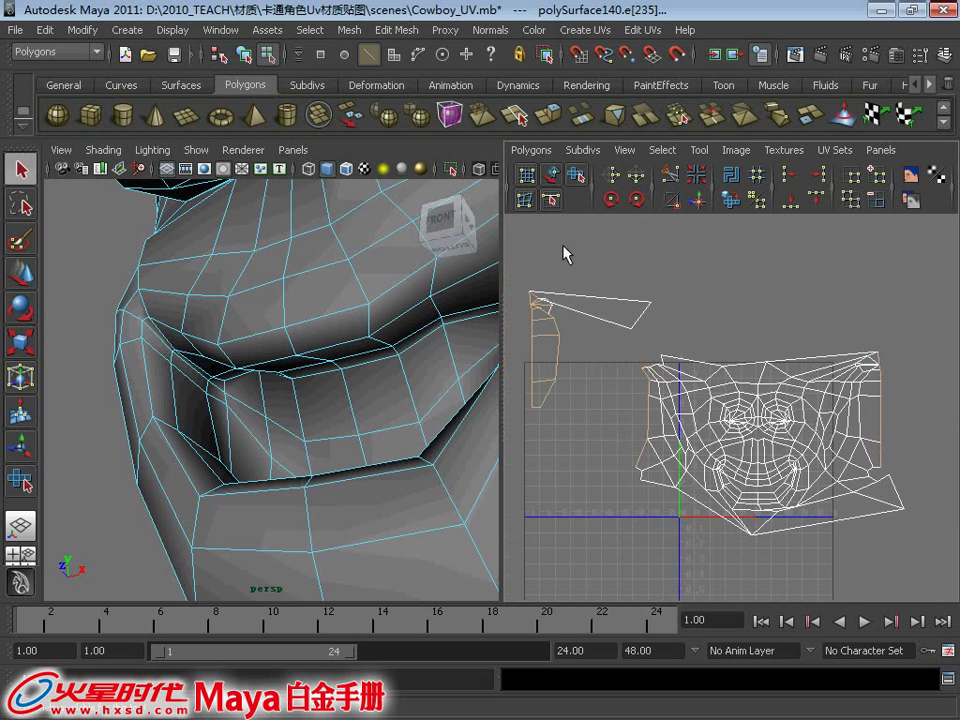
# Move and Sew the seam edges into one neck shell, redoing a distorted first attempt
pyautogui.click(701, 205)
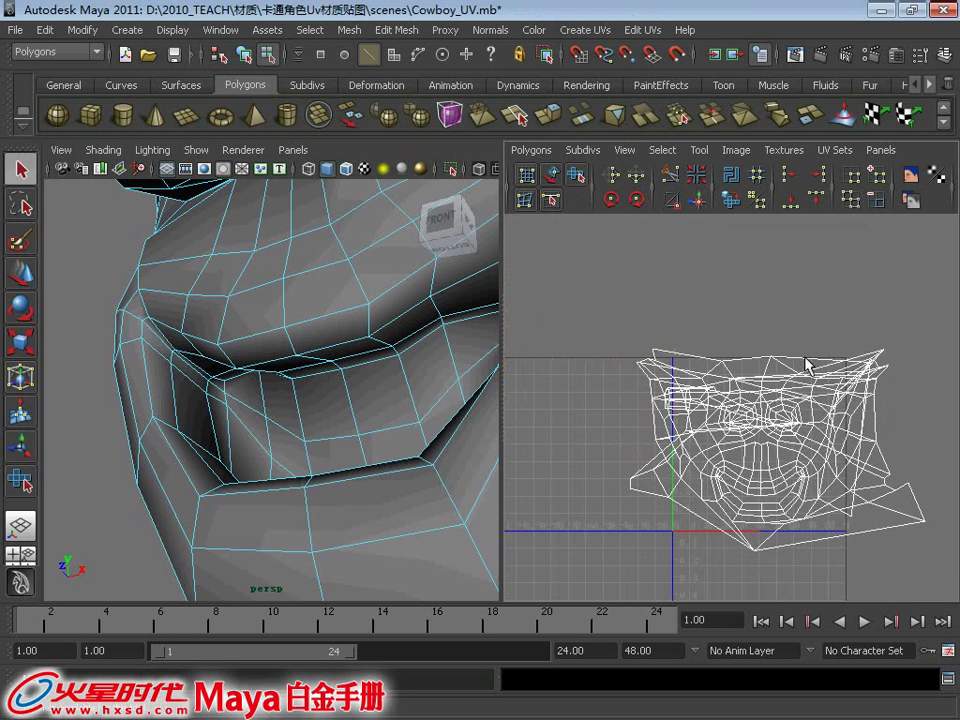
pyautogui.hotkey('ctrl', 'z')
pyautogui.scroll(-2, 818, 333)
pyautogui.scroll(1, 720, 400)
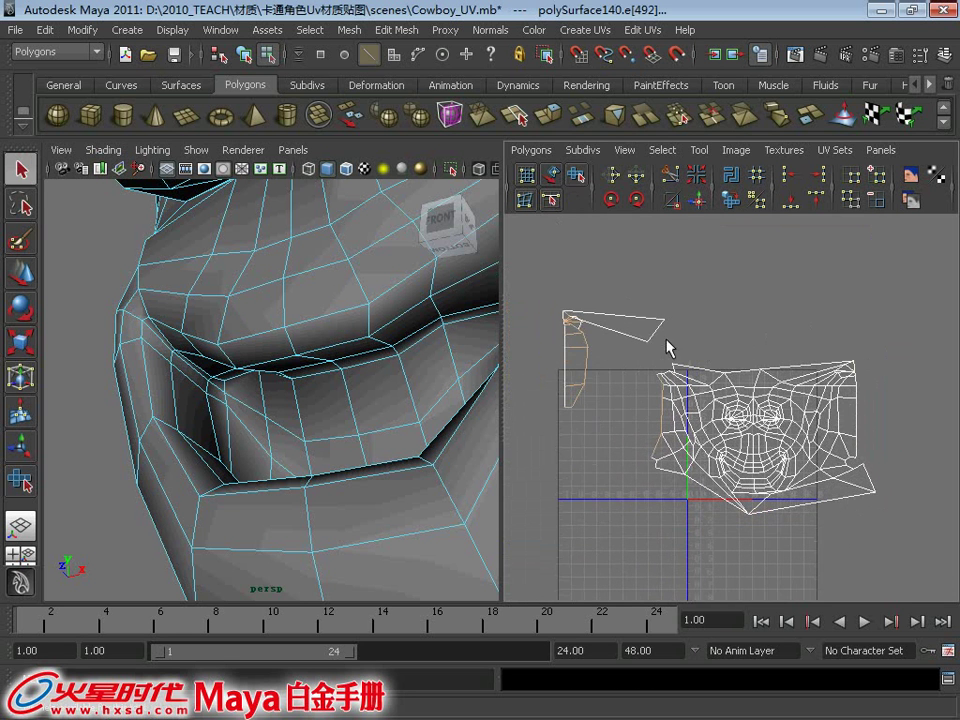
pyautogui.click(685, 198)
pyautogui.click(539, 270)
pyautogui.scroll(2, 611, 296)
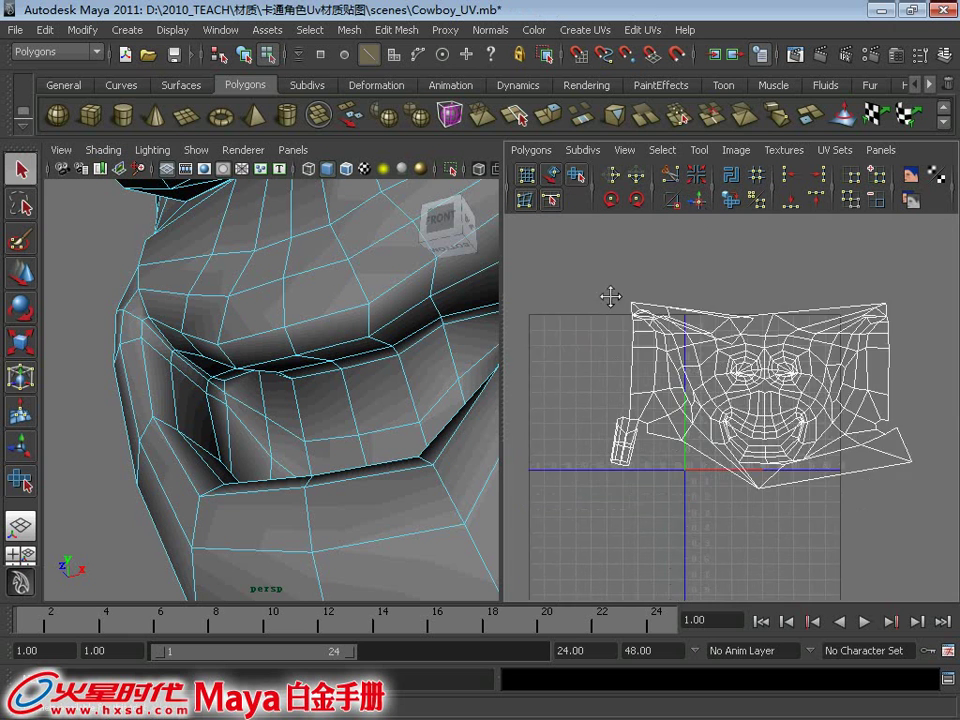
pyautogui.scroll(2, 652, 362)
pyautogui.scroll(2, 750, 336)
pyautogui.scroll(2, 808, 396)
# Orbit the head to view the neck and pick one edge on the neck shell
pyautogui.scroll(1, 763, 392)
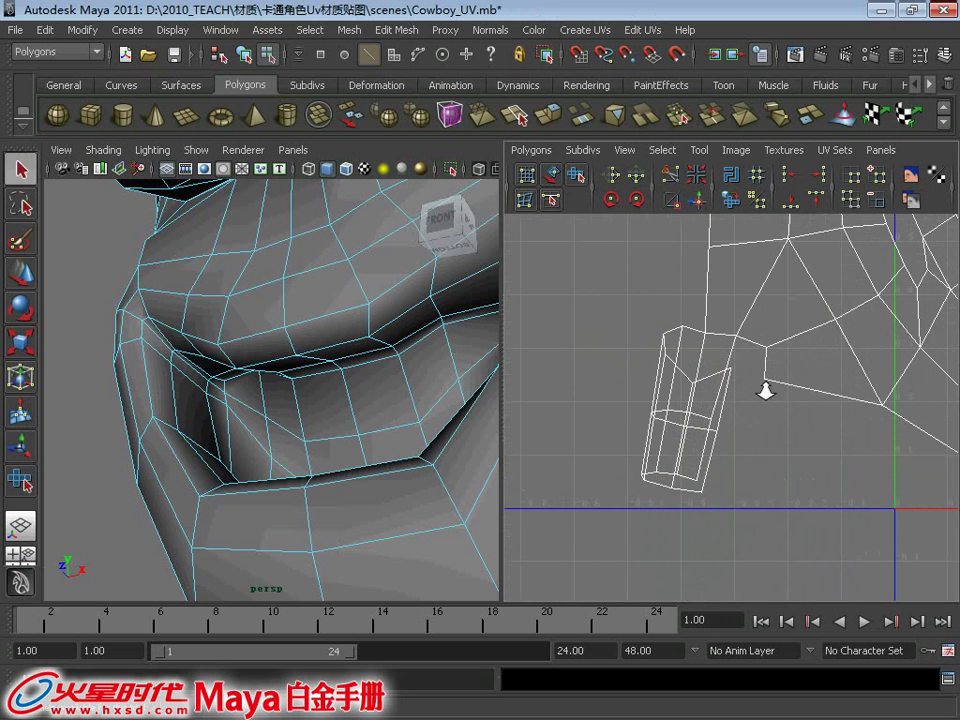
pyautogui.keyDown('alt'); pyautogui.moveTo(161, 350); pyautogui.dragTo(122, 306, button='right'); pyautogui.keyUp('alt')
pyautogui.keyDown('alt'); pyautogui.moveTo(122, 306); pyautogui.dragTo(411, 339); pyautogui.keyUp('alt')
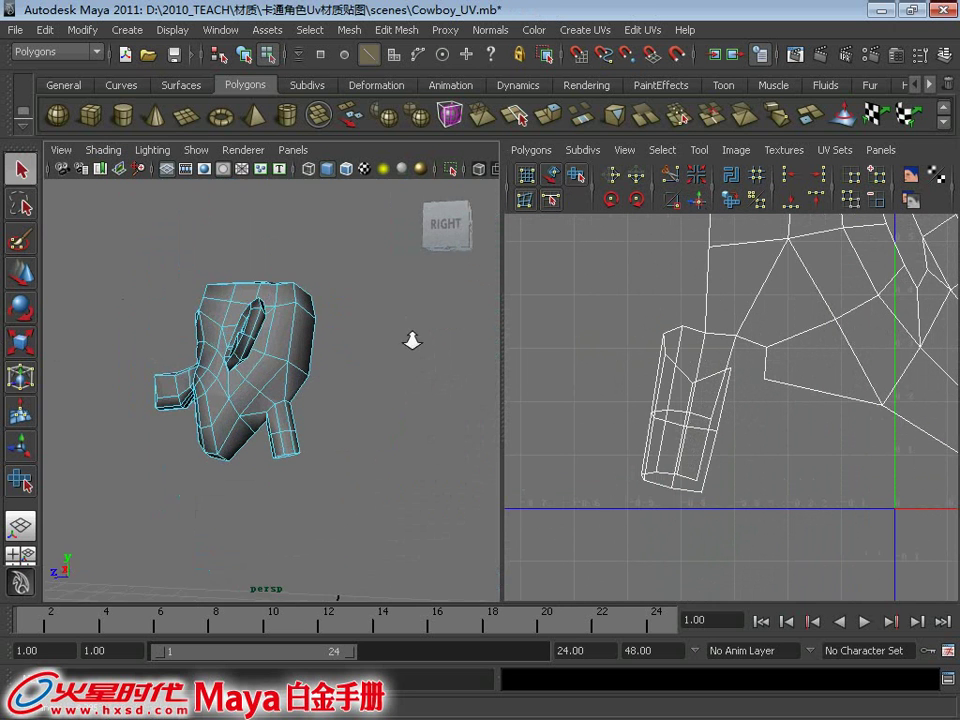
pyautogui.moveTo(704, 360); pyautogui.dragTo(745, 366, button='right')
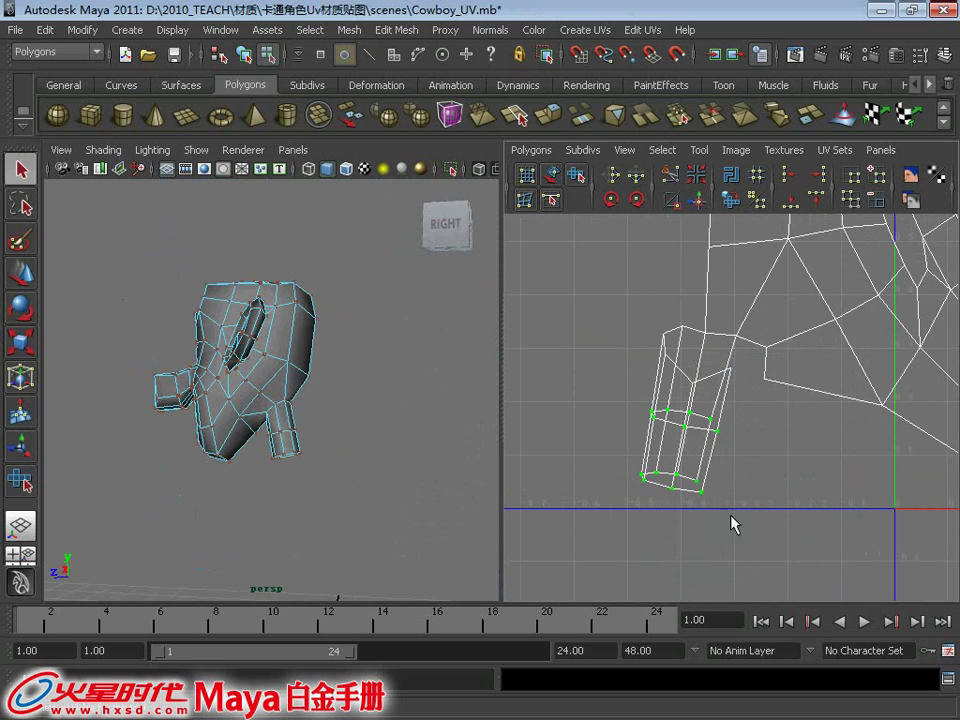
pyautogui.keyDown('alt'); pyautogui.moveTo(279, 326); pyautogui.dragTo(480, 283); pyautogui.keyUp('alt')
pyautogui.scroll(2, 664, 326)
pyautogui.scroll(1, 690, 335)
pyautogui.rightClick(697, 337)
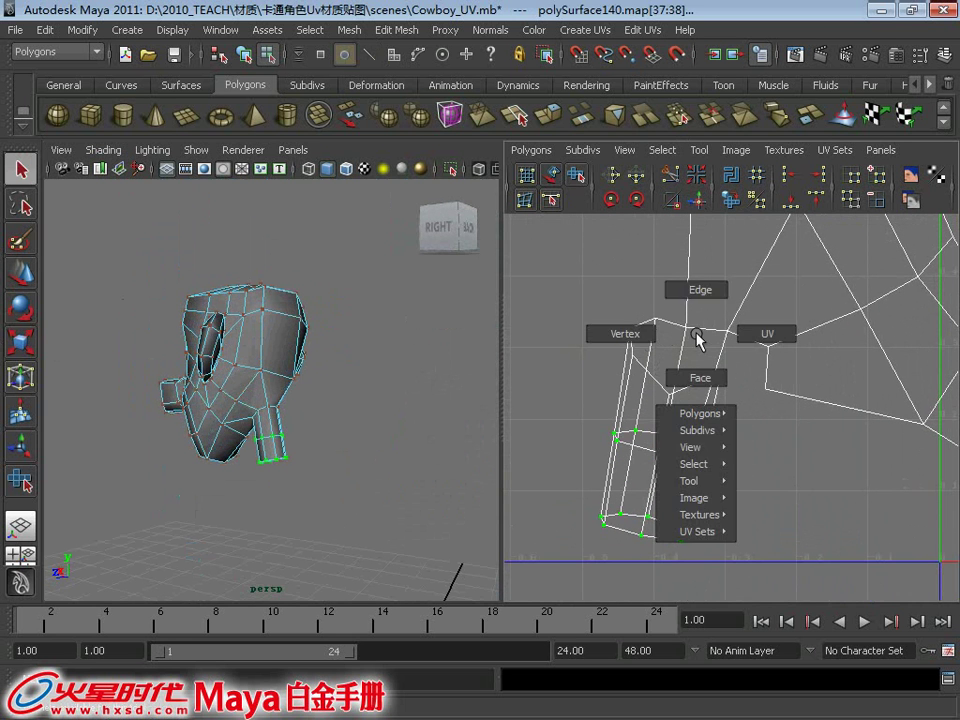
pyautogui.click(700, 290)
pyautogui.click(708, 330)
pyautogui.moveTo(310, 330)
pyautogui.keyDown('alt'); pyautogui.mouseDown()
pyautogui.moveTo(376, 351)
pyautogui.moveTo(493, 336)
pyautogui.mouseUp(); pyautogui.keyUp('alt')
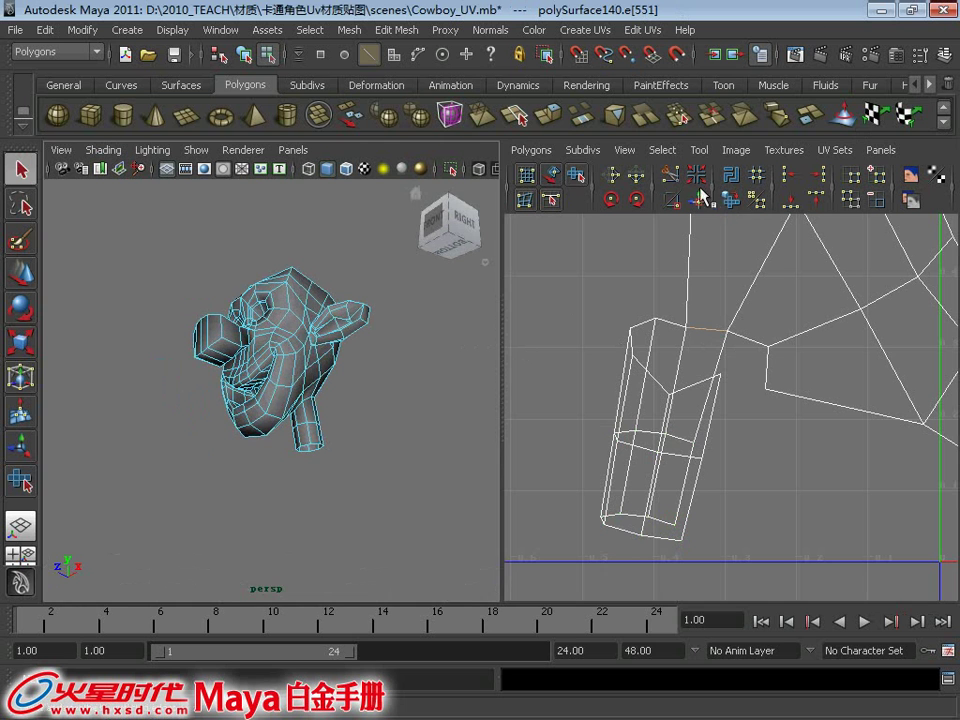
# Select UVs across the neck and expand them to the whole neck shell with Select Shell
pyautogui.rightClick(664, 482)
pyautogui.click(740, 471)
pyautogui.moveTo(609, 457); pyautogui.dragTo(736, 558)
pyautogui.click(662, 150)
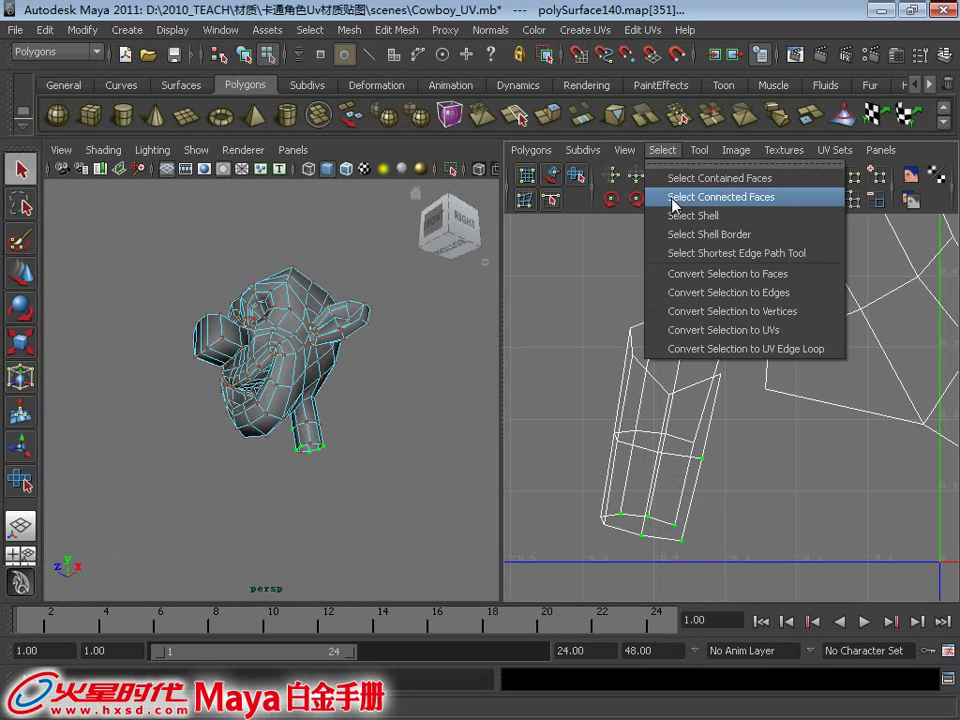
pyautogui.click(681, 214)
# Move the neck shell (W) up out of the 0–1 tile beside the other small shells
pyautogui.moveTo(240, 370)
pyautogui.keyDown('alt'); pyautogui.mouseDown()
pyautogui.moveTo(142, 370)
pyautogui.moveTo(64, 388)
pyautogui.mouseUp(); pyautogui.keyUp('alt')
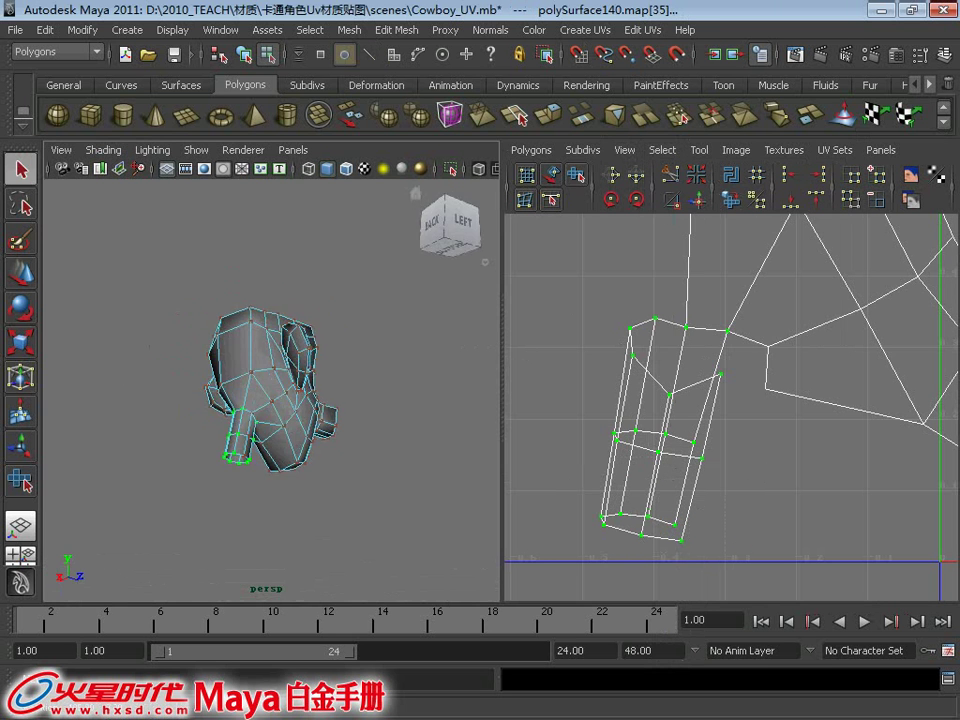
pyautogui.scroll(3, 200, 280)
pyautogui.scroll(3, 268, 262)
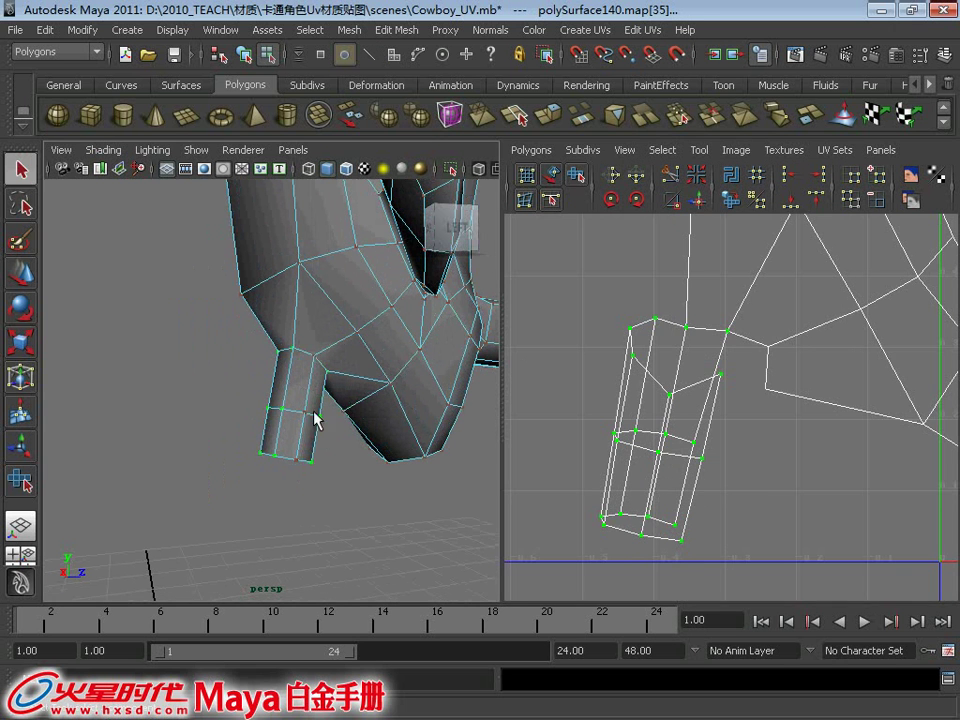
pyautogui.scroll(-5, 661, 300)
pyautogui.scroll(-3, 661, 300)
pyautogui.keyDown('alt'); pyautogui.moveTo(700, 330); pyautogui.dragTo(570, 365, button='middle'); pyautogui.keyUp('alt')
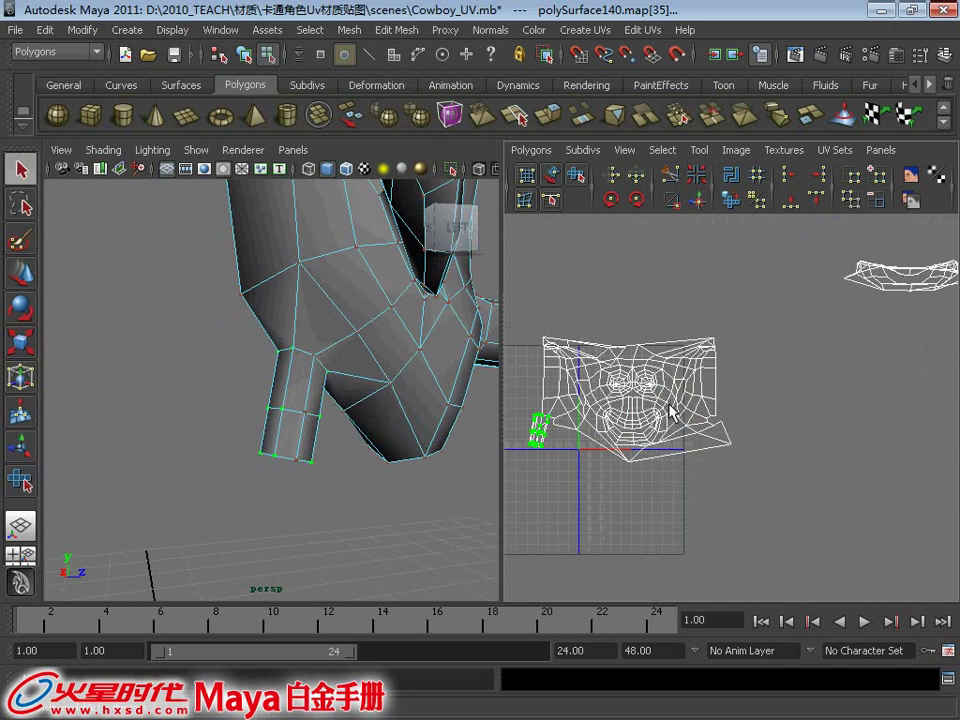
pyautogui.press('w')
pyautogui.scroll(-3, 720, 320)
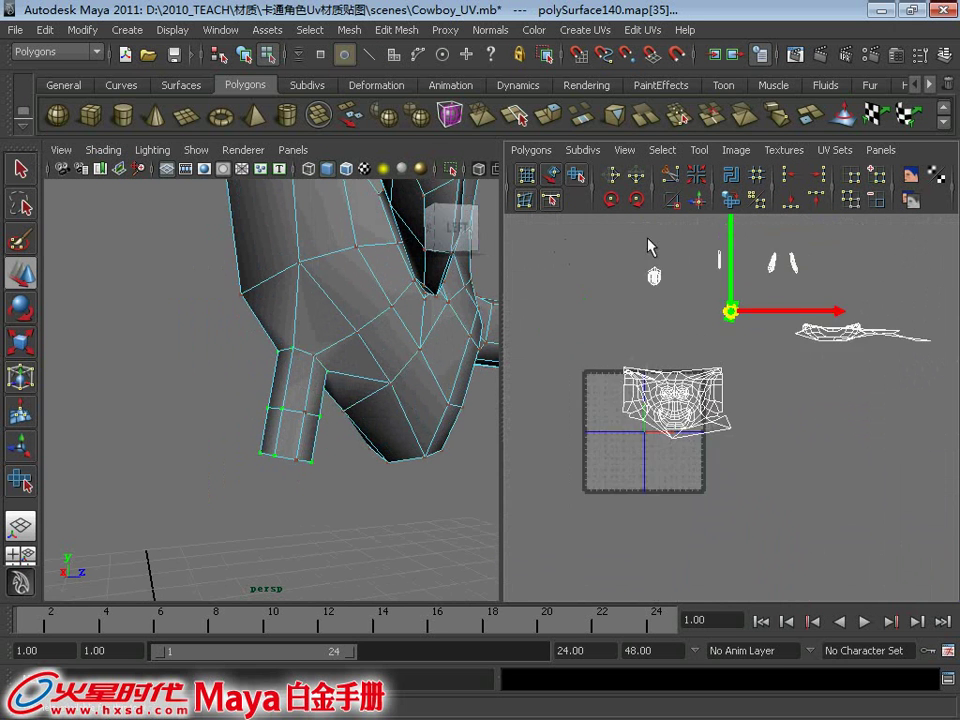
pyautogui.scroll(-2, 680, 360)
pyautogui.moveTo(740, 366); pyautogui.dragTo(734, 331)
pyautogui.scroll(2, 740, 345)
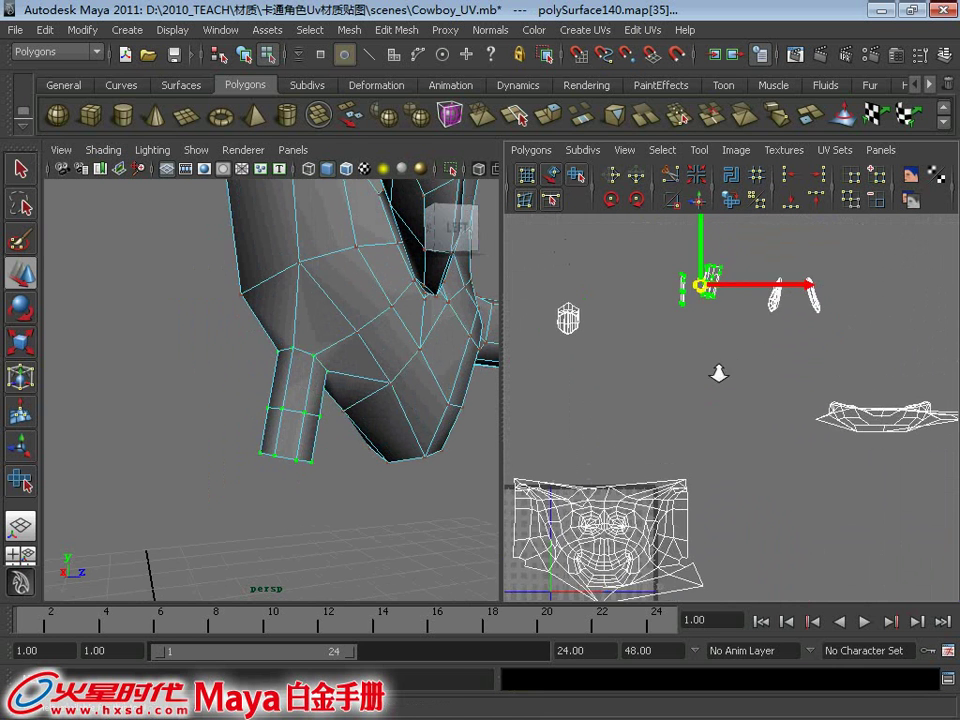
pyautogui.scroll(3, 754, 227)
# Select the top row of face UVs and unfold them so the ear areas spread out
pyautogui.keyDown('alt'); pyautogui.moveTo(754, 227); pyautogui.dragTo(803, 353, button='middle'); pyautogui.keyUp('alt')
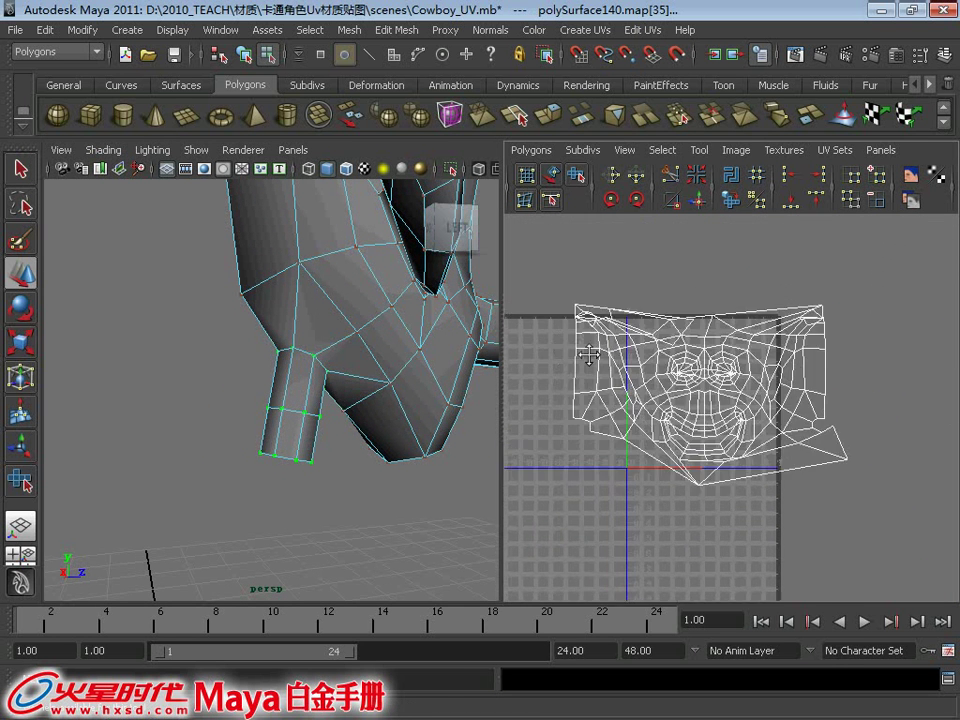
pyautogui.scroll(2, 640, 362)
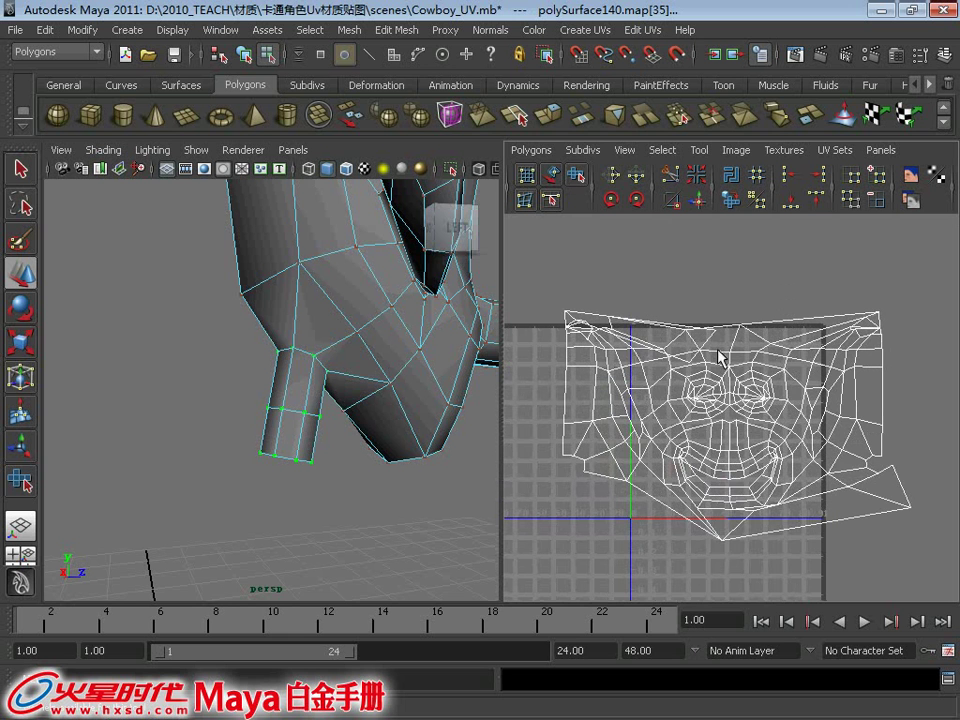
pyautogui.moveTo(718, 355); pyautogui.dragTo(789, 349, button='right')
pyautogui.scroll(-1, 580, 312)
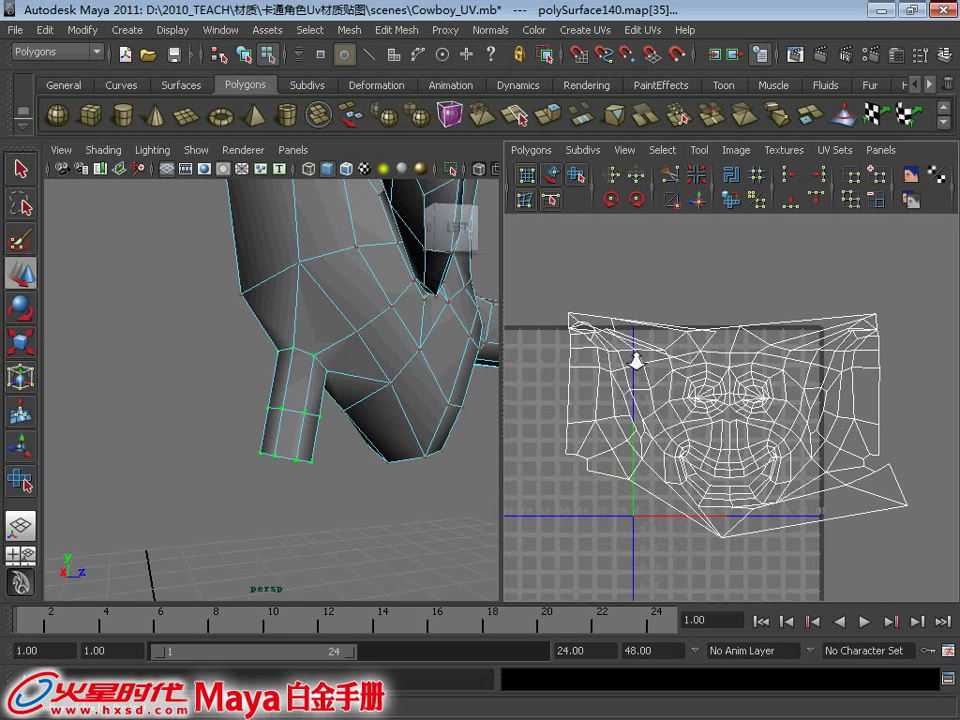
pyautogui.moveTo(597, 314); pyautogui.dragTo(928, 508)
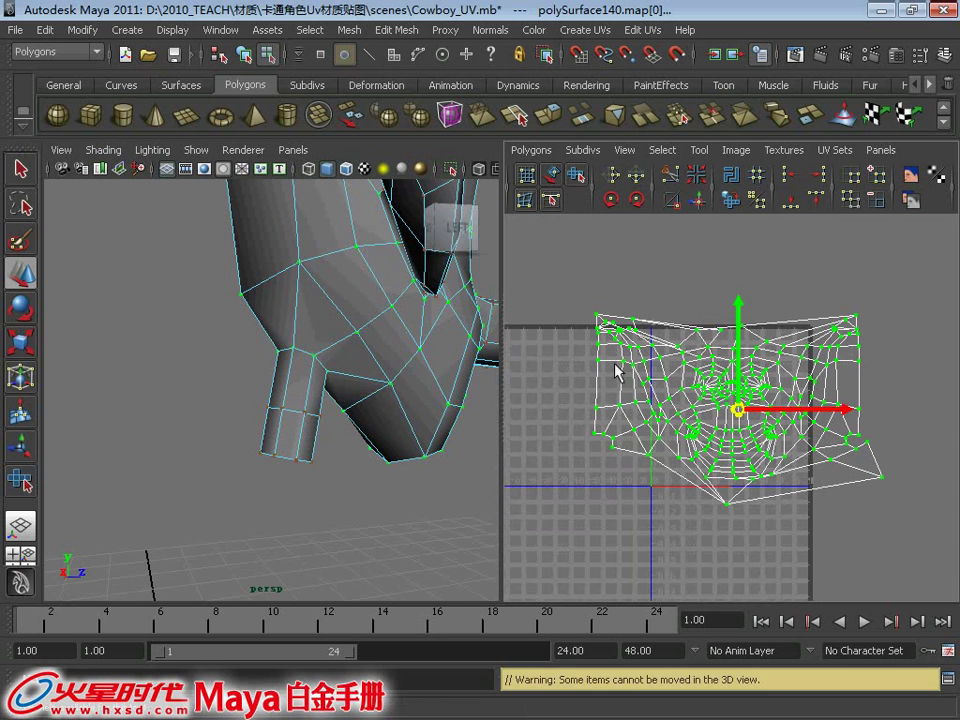
pyautogui.moveTo(585, 310); pyautogui.dragTo(870, 352)
pyautogui.moveTo(572, 266); pyautogui.dragTo(955, 390)
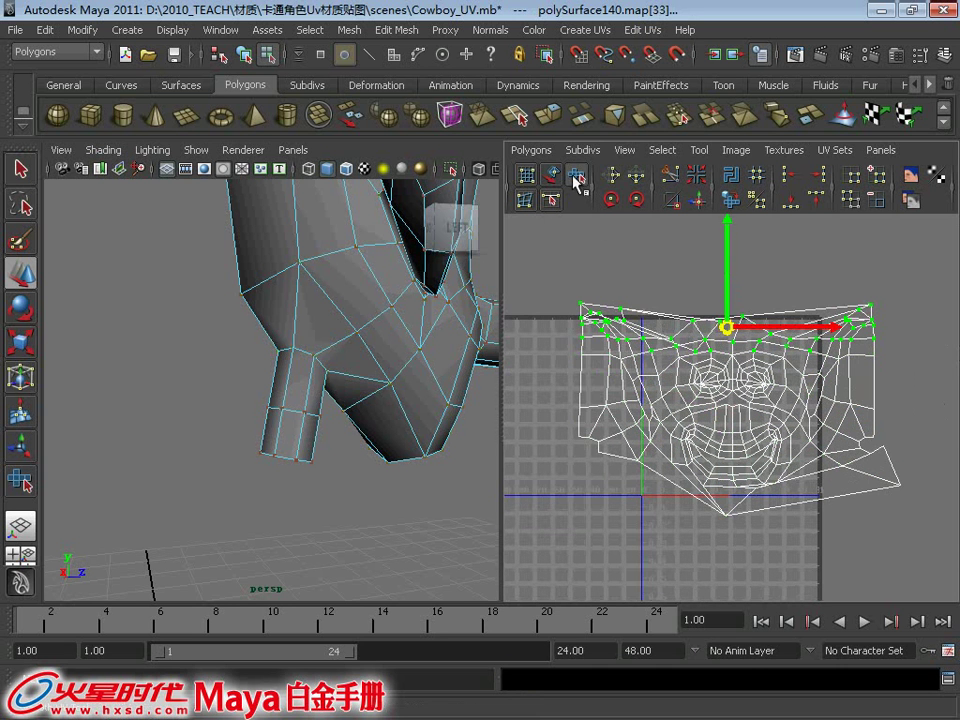
pyautogui.keyDown('shift'); pyautogui.moveTo(523, 344); pyautogui.dragTo(577, 372, button='right'); pyautogui.keyUp('shift')
pyautogui.click(556, 357)
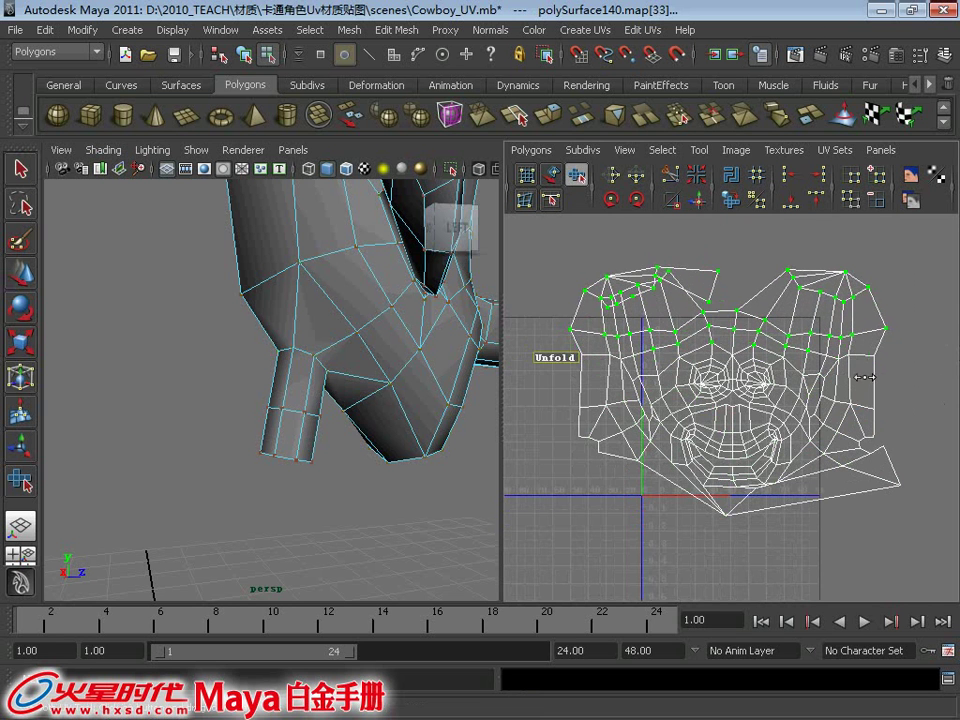
pyautogui.keyDown('shift'); pyautogui.moveTo(524, 309); pyautogui.dragTo(588, 460, button='right'); pyautogui.keyUp('shift')
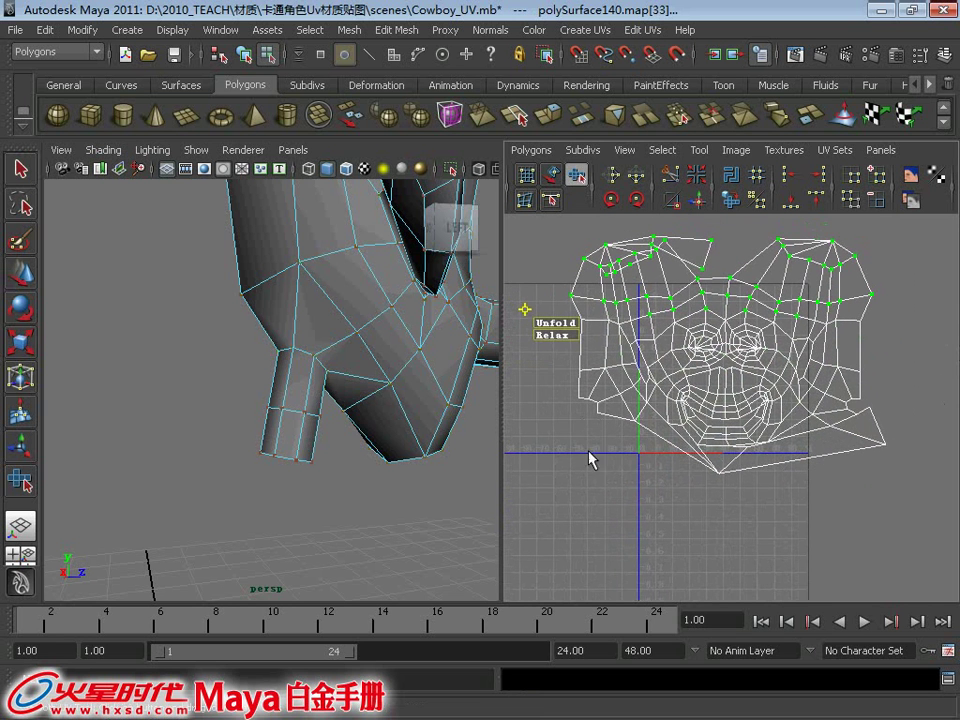
# Select the lower-left and bottom UVs and unfold them to straighten the bottom border
pyautogui.keyDown('shift'); pyautogui.moveTo(521, 405); pyautogui.dragTo(668, 459, button='right'); pyautogui.keyUp('shift')
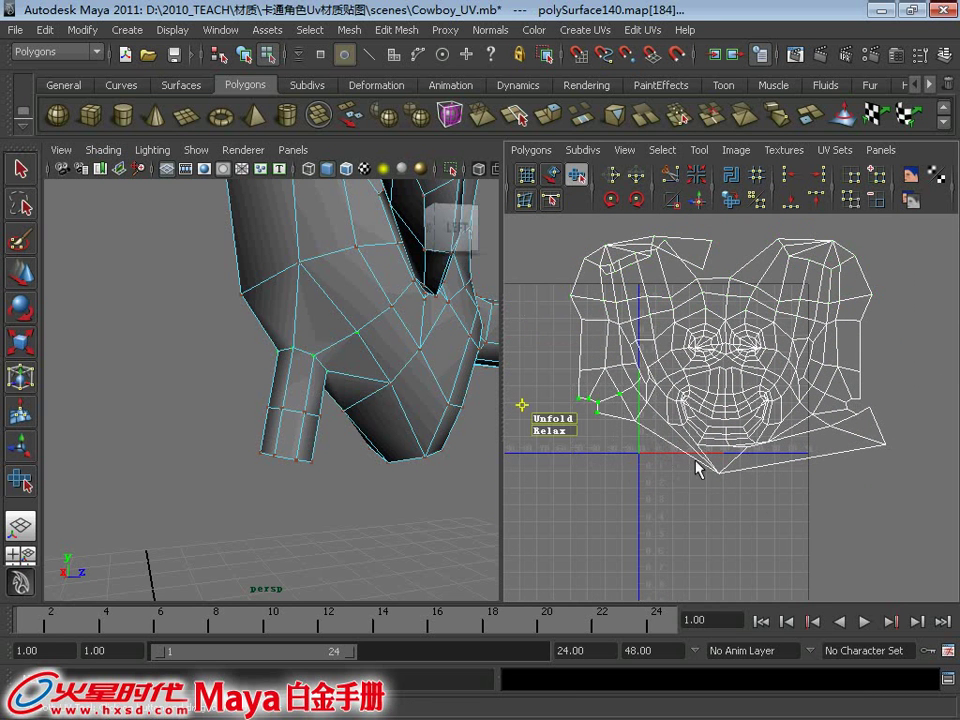
pyautogui.keyDown('shift'); pyautogui.moveTo(521, 461); pyautogui.dragTo(701, 450, button='right'); pyautogui.keyUp('shift')
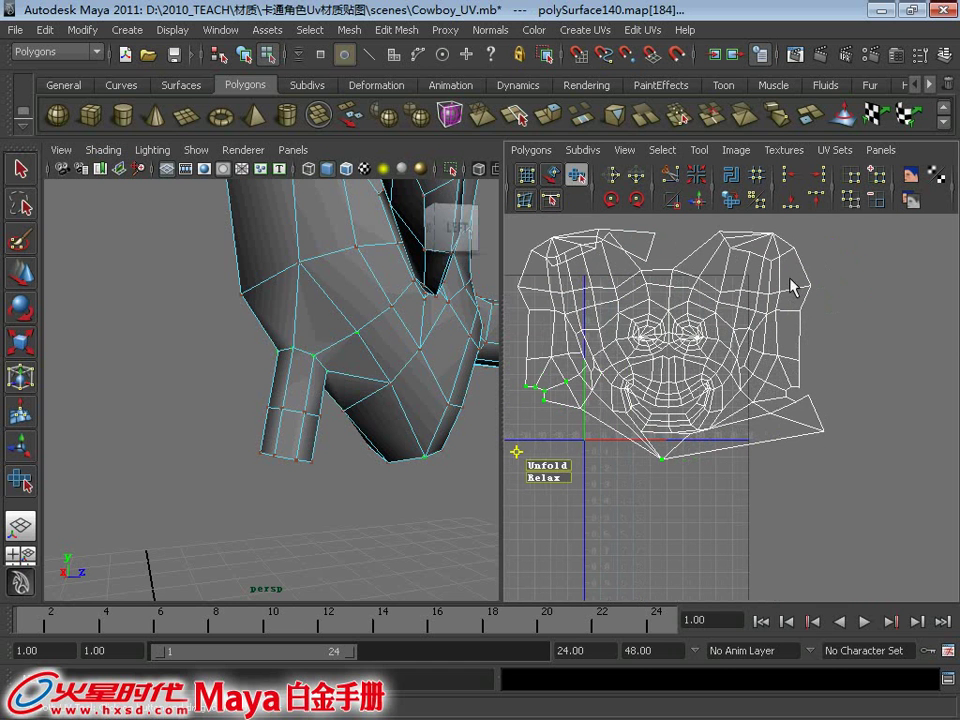
pyautogui.keyDown('shift'); pyautogui.click(822, 432); pyautogui.keyUp('shift')
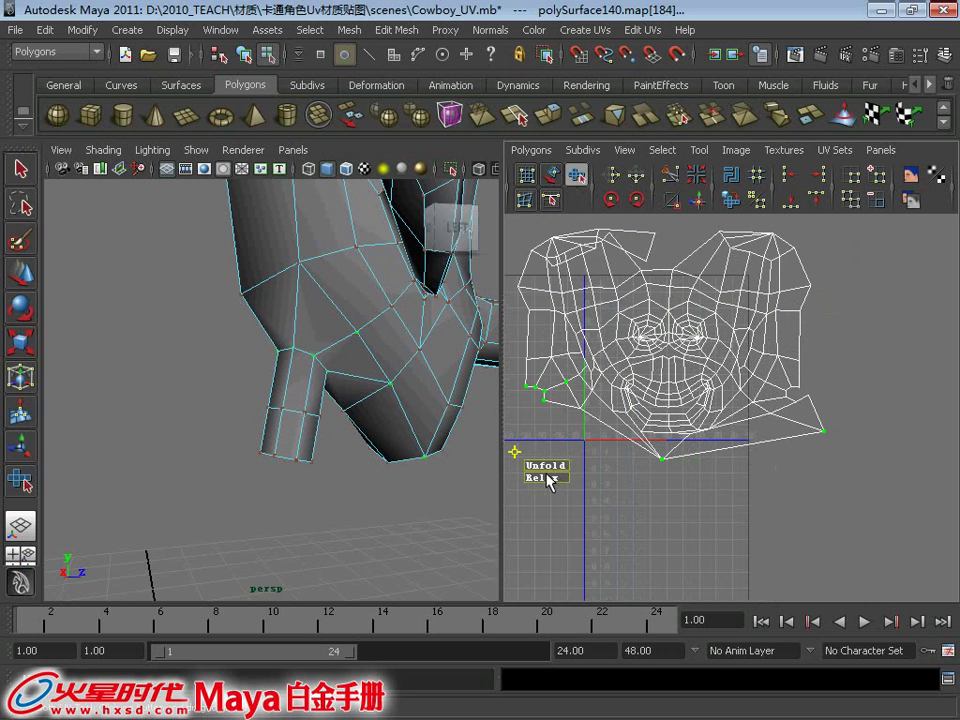
pyautogui.keyDown('shift'); pyautogui.moveTo(514, 451); pyautogui.dragTo(547, 476, button='right'); pyautogui.keyUp('shift')
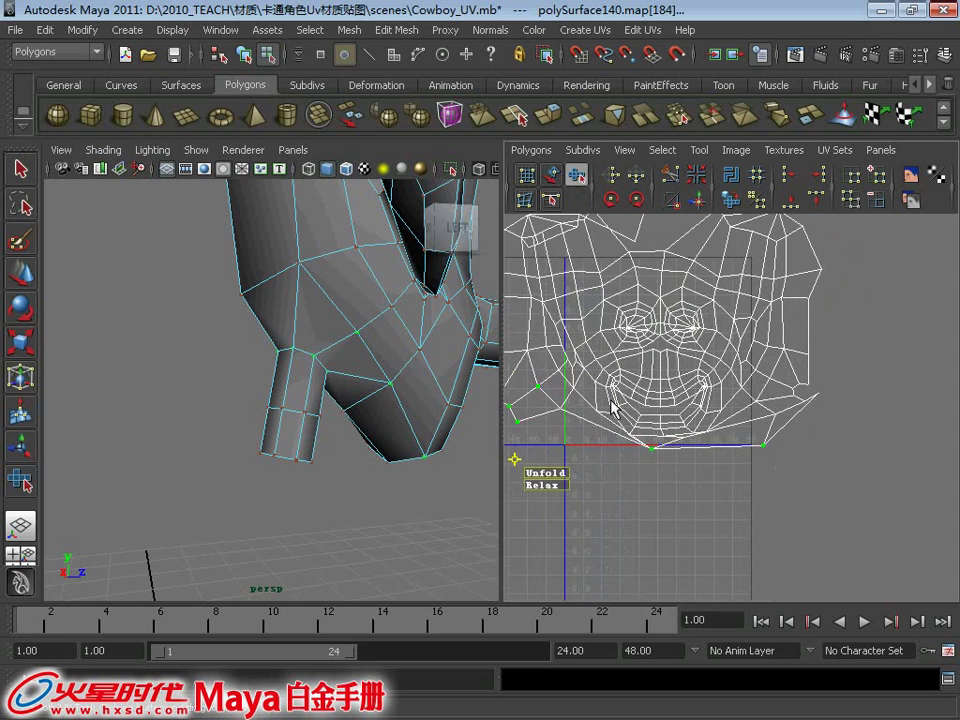
pyautogui.keyDown('alt'); pyautogui.moveTo(617, 396); pyautogui.dragTo(628, 435, button='middle'); pyautogui.keyUp('alt')
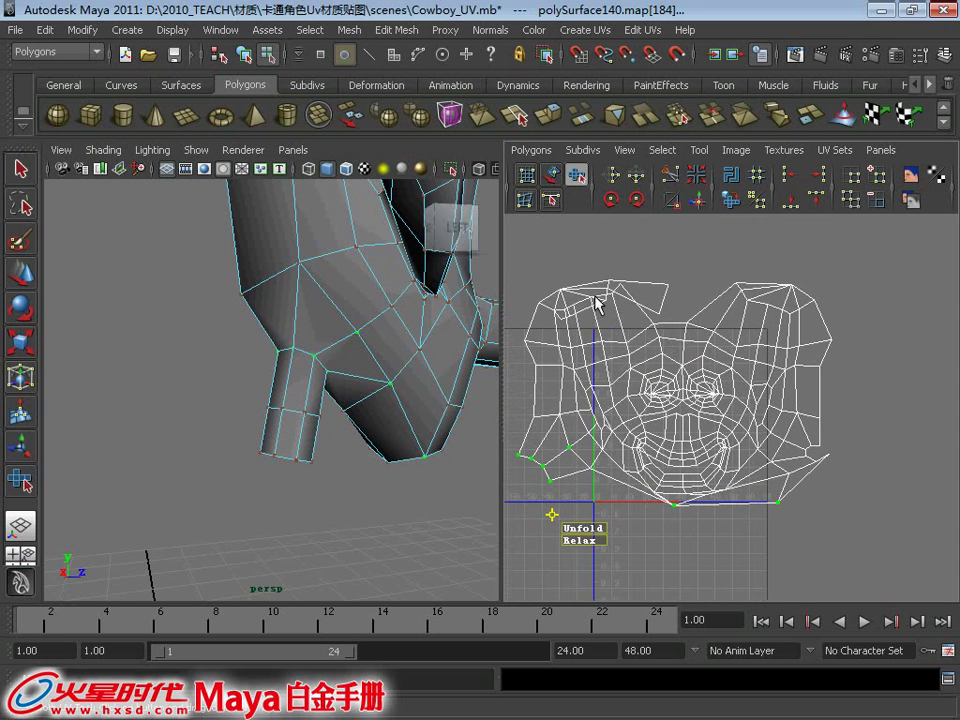
pyautogui.moveTo(653, 316); pyautogui.dragTo(657, 270, button='right')
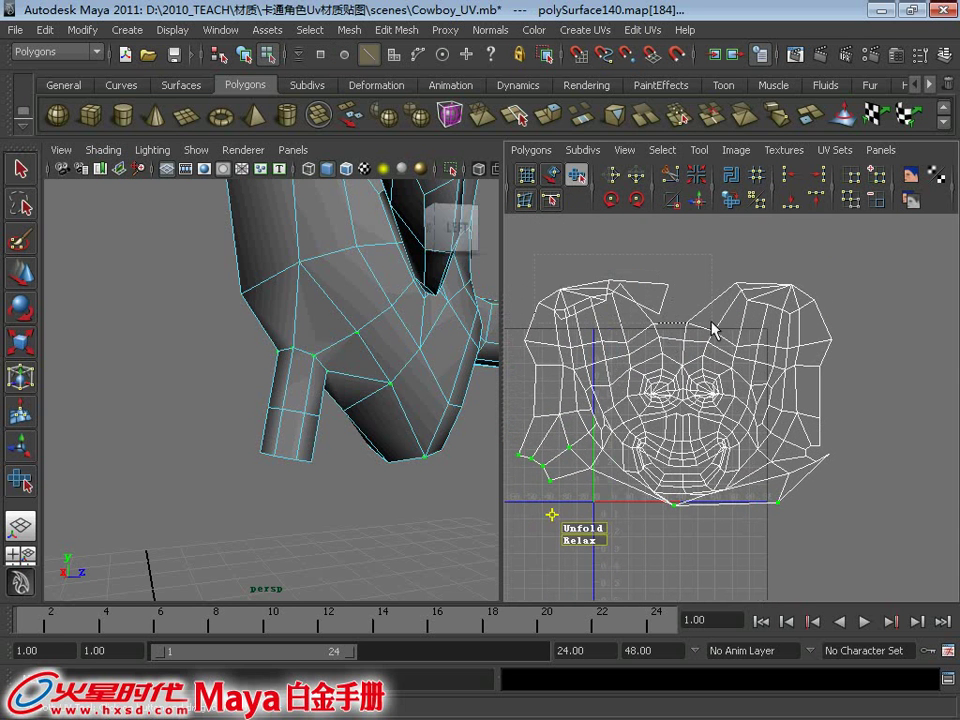
pyautogui.click(866, 336)
pyautogui.keyDown('alt'); pyautogui.moveTo(690, 306); pyautogui.dragTo(597, 312, button='right'); pyautogui.keyUp('alt')
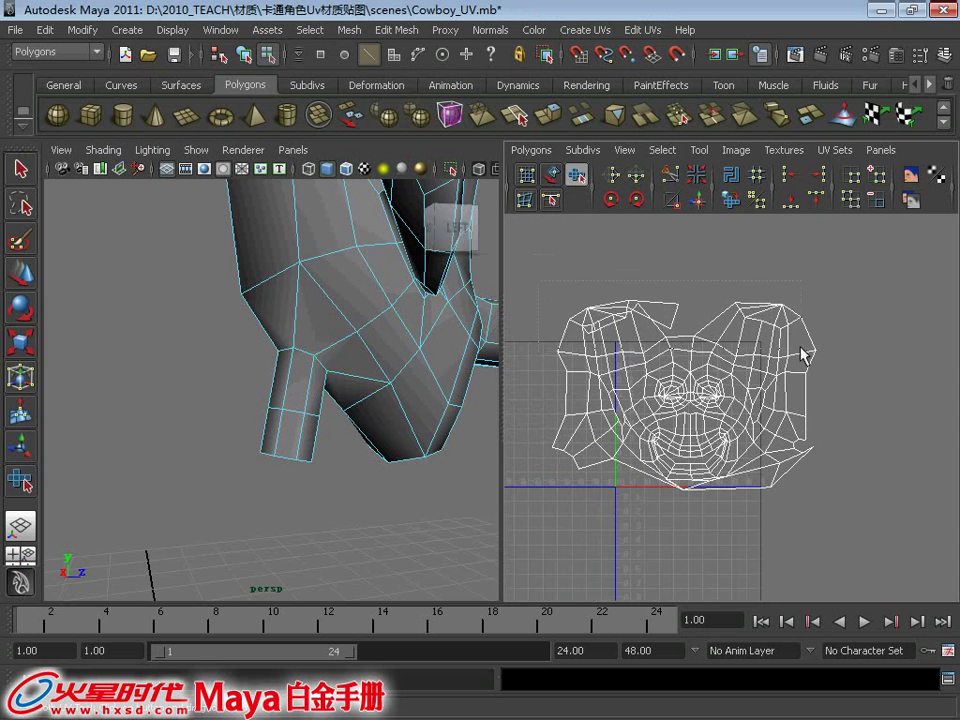
# Clear the UV selection and reselect the head object from a front view
pyautogui.moveTo(652, 345); pyautogui.dragTo(572, 315, button='right')
pyautogui.click(632, 336)
pyautogui.rightClick(614, 320)
pyautogui.click(703, 345)
pyautogui.scroll(-3, 680, 330)
pyautogui.scroll(-2, 760, 336)
pyautogui.scroll(-3, 387, 286)
pyautogui.keyDown('alt'); pyautogui.moveTo(387, 286); pyautogui.dragTo(294, 282); pyautogui.keyUp('alt')
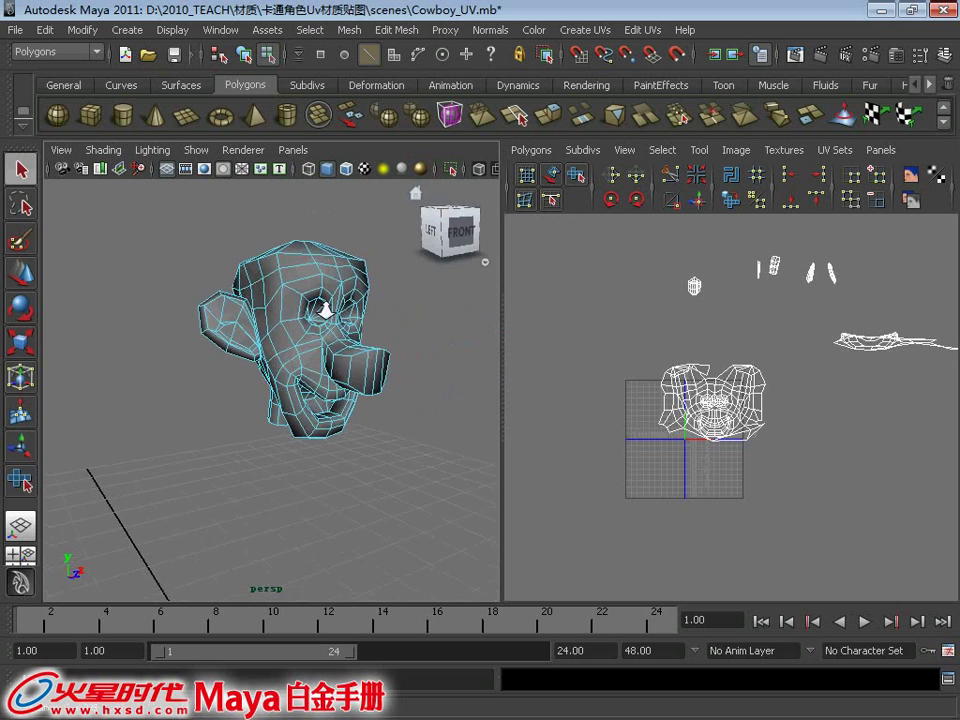
pyautogui.moveTo(294, 280); pyautogui.dragTo(341, 272, button='right')
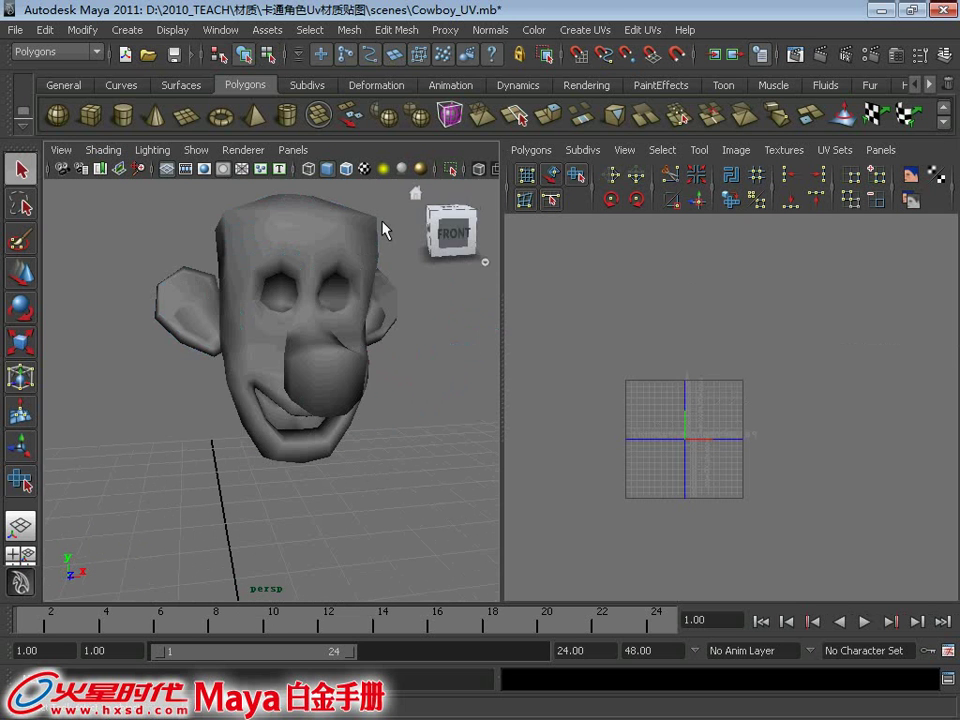
pyautogui.click(332, 240)
pyautogui.scroll(3, 686, 455)
pyautogui.scroll(2, 686, 455)
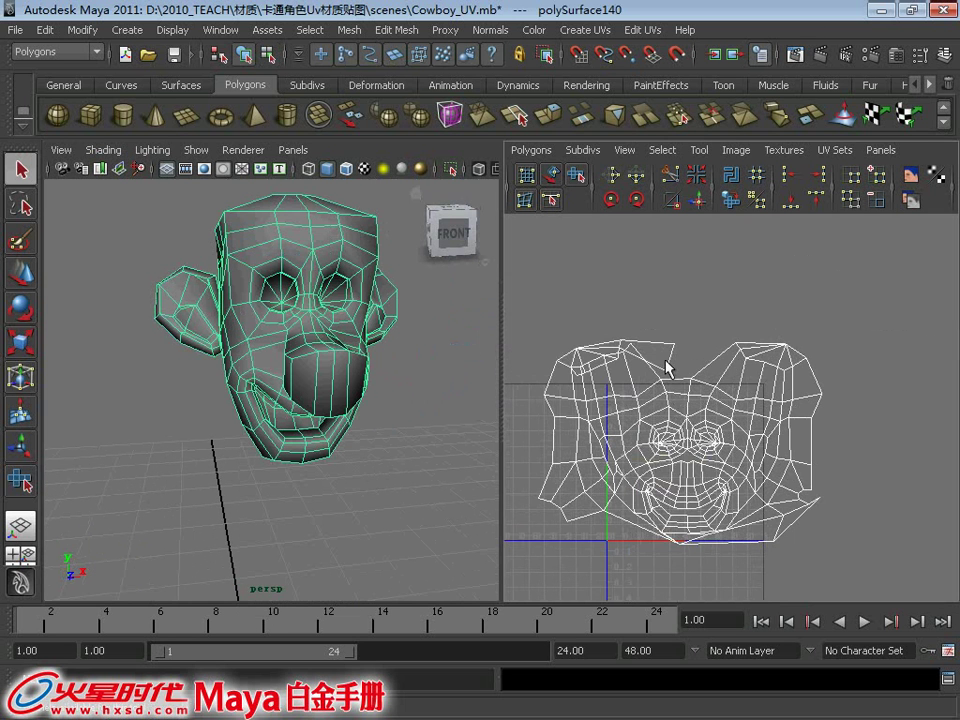
# Select the edges across the top of the head plus the right ear edges
pyautogui.moveTo(666, 360); pyautogui.dragTo(664, 315, button='right')
pyautogui.moveTo(698, 400); pyautogui.dragTo(603, 333)
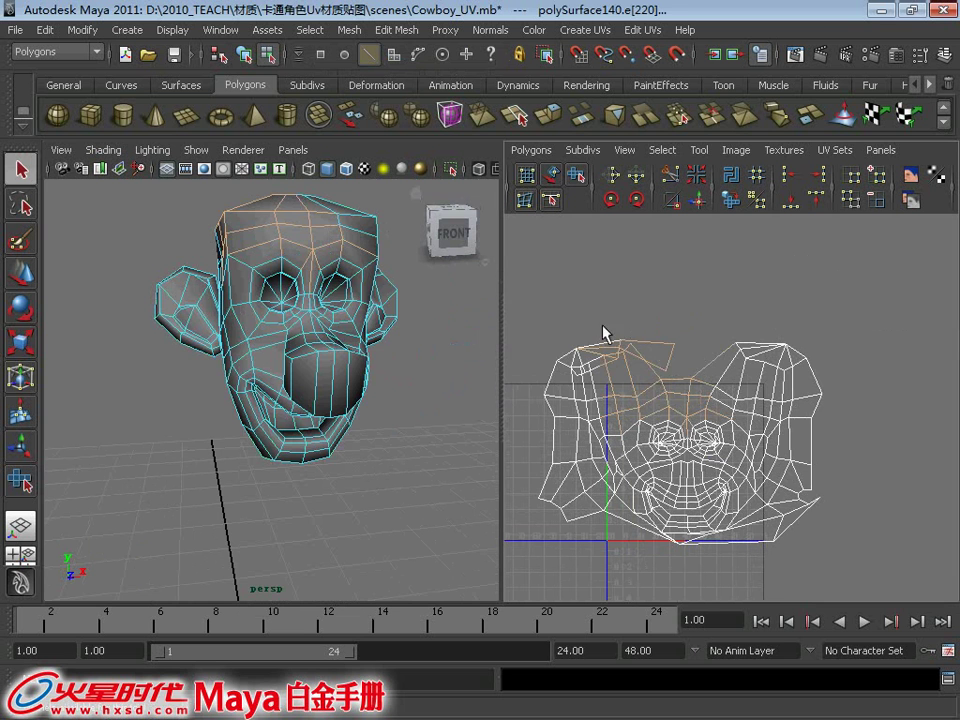
pyautogui.keyDown('shift'); pyautogui.click(785, 388); pyautogui.keyUp('shift')
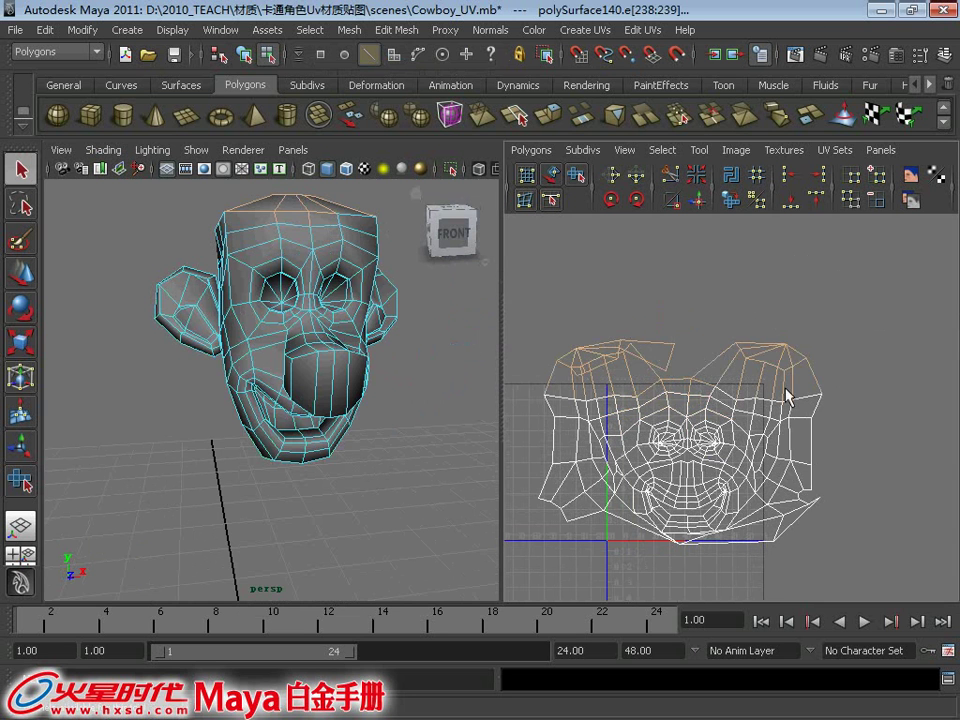
pyautogui.scroll(-3, 731, 403)
pyautogui.scroll(-3, 648, 331)
pyautogui.scroll(-1, 665, 343)
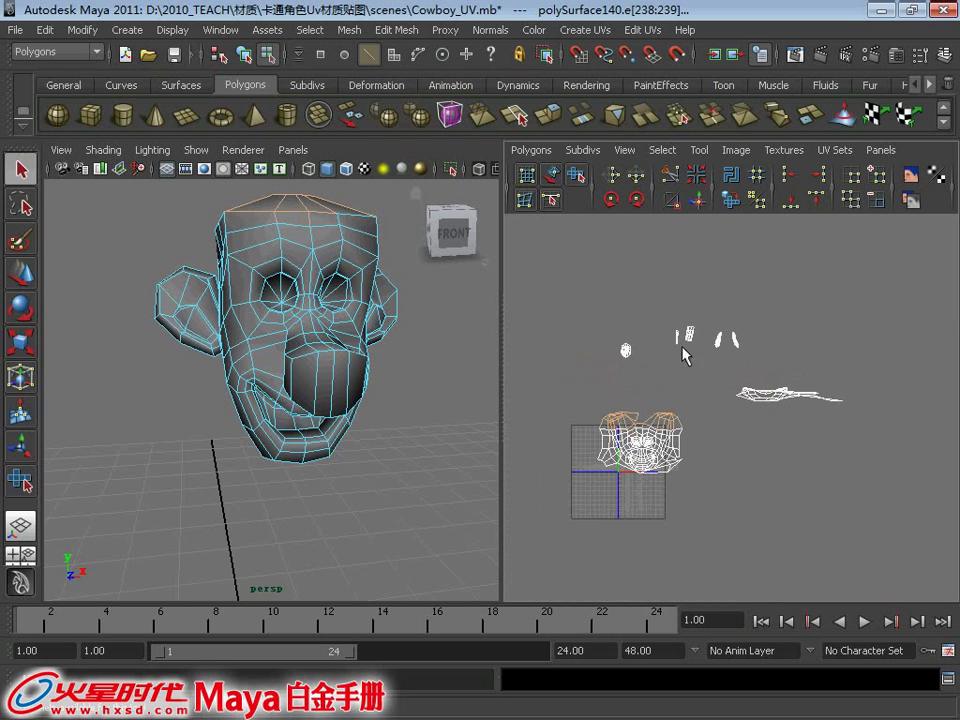
pyautogui.keyDown('alt'); pyautogui.moveTo(639, 326); pyautogui.dragTo(638, 398, button='right'); pyautogui.keyUp('alt')
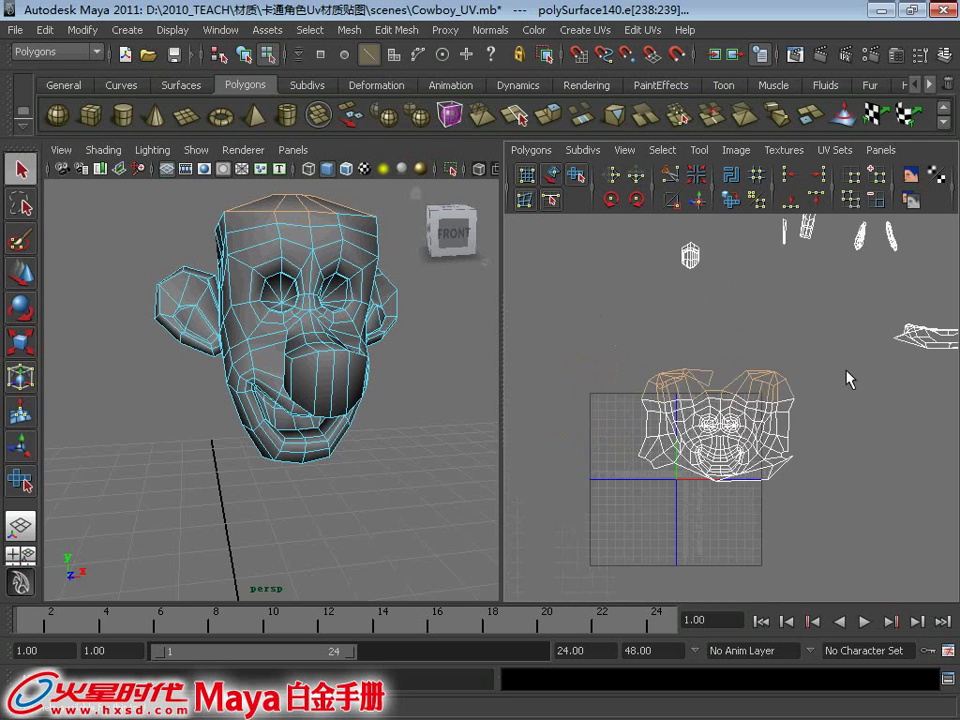
pyautogui.scroll(2, 714, 423)
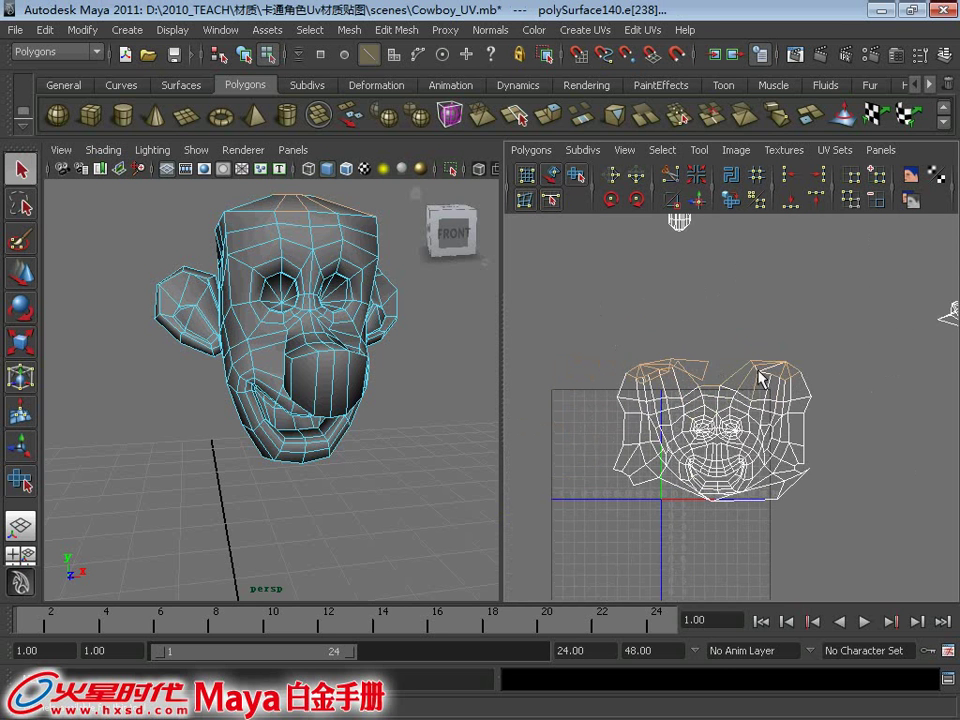
pyautogui.moveTo(761, 375)
pyautogui.keyDown('alt'); pyautogui.mouseDown(button='right')
pyautogui.moveTo(765, 347)
pyautogui.moveTo(621, 310)
pyautogui.moveTo(577, 285)
pyautogui.mouseUp(button='right'); pyautogui.keyUp('alt')
pyautogui.moveTo(577, 285); pyautogui.dragTo(870, 388)
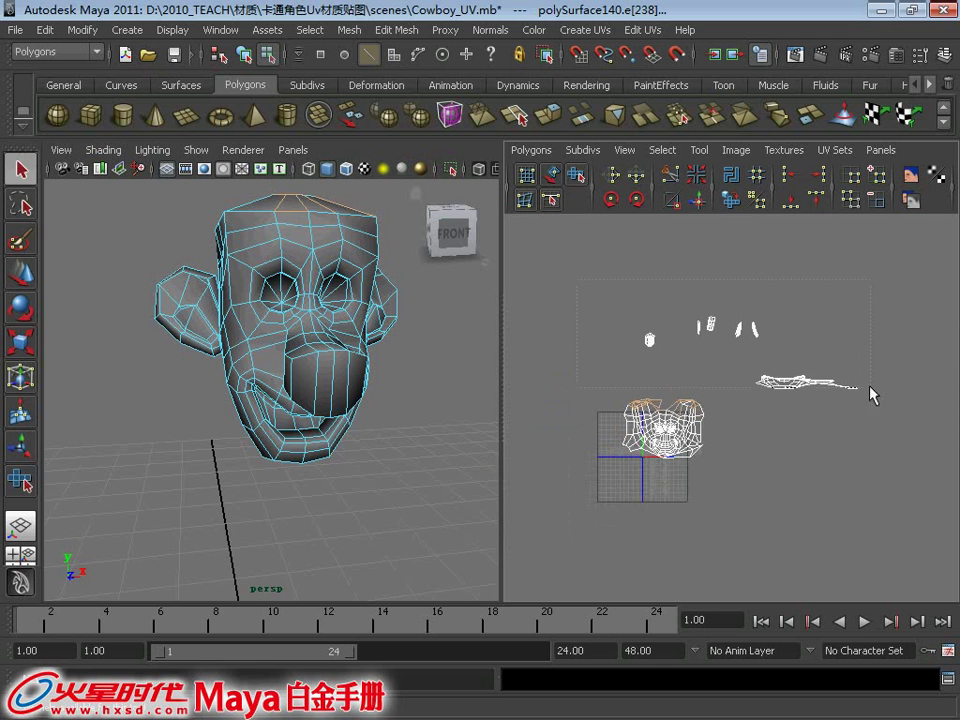
pyautogui.moveTo(692, 354)
pyautogui.keyDown('alt'); pyautogui.mouseDown(button='right')
pyautogui.moveTo(722, 223)
pyautogui.moveTo(767, 456)
pyautogui.moveTo(823, 375)
pyautogui.moveTo(695, 343)
pyautogui.mouseUp(button='right'); pyautogui.keyUp('alt')
# Move and Sew the face shell's top border edges, retrying until it sews cleanly
pyautogui.click(697, 203)
pyautogui.keyDown('alt'); pyautogui.moveTo(695, 343); pyautogui.dragTo(731, 343, button='middle'); pyautogui.keyUp('alt')
pyautogui.hotkey('ctrl', 'z')
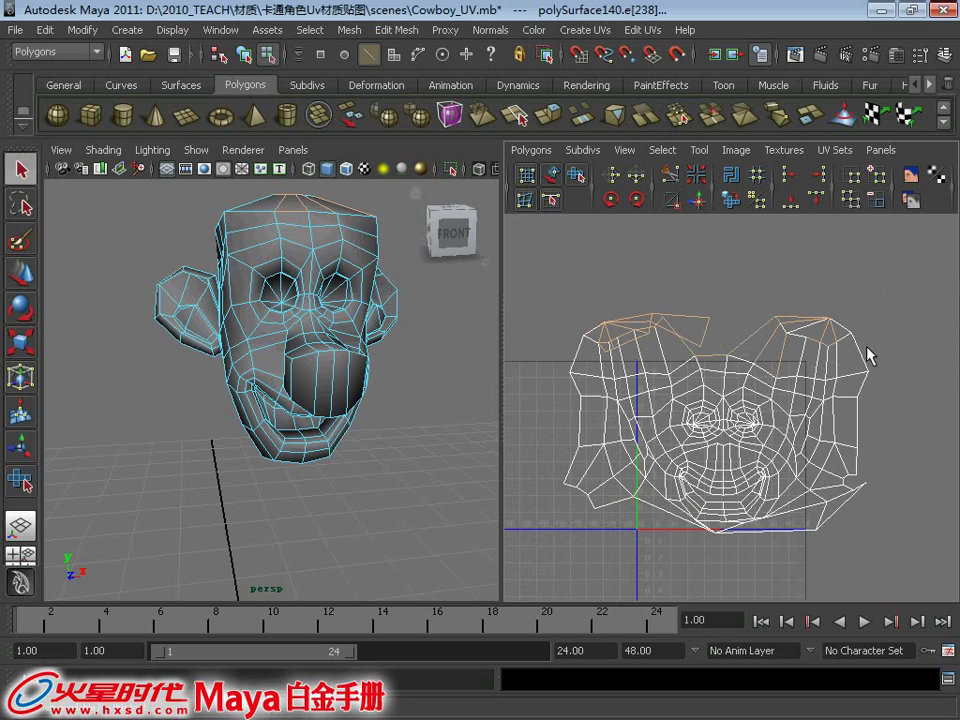
pyautogui.click(697, 203)
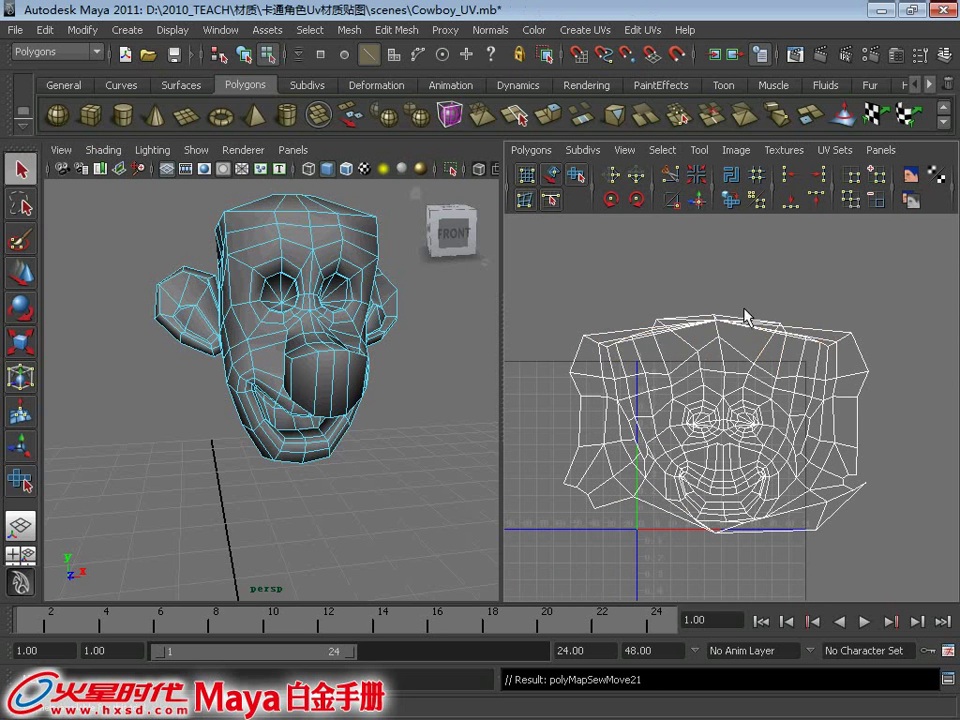
pyautogui.scroll(1, 745, 316)
pyautogui.hotkey('ctrl', 'z')
pyautogui.moveTo(587, 334); pyautogui.dragTo(648, 313)
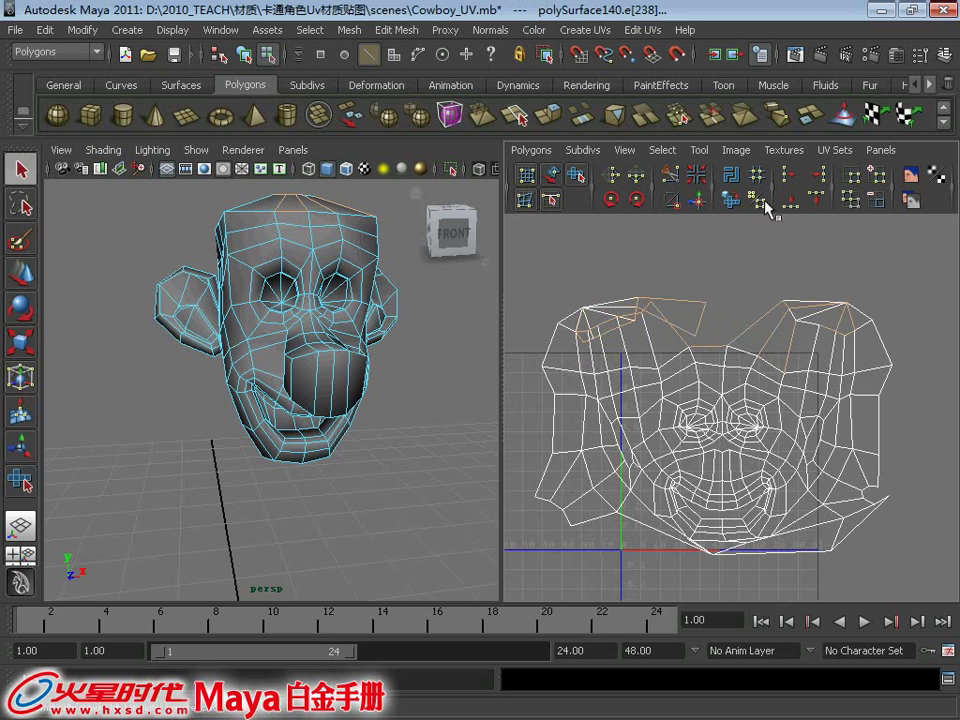
pyautogui.click(697, 203)
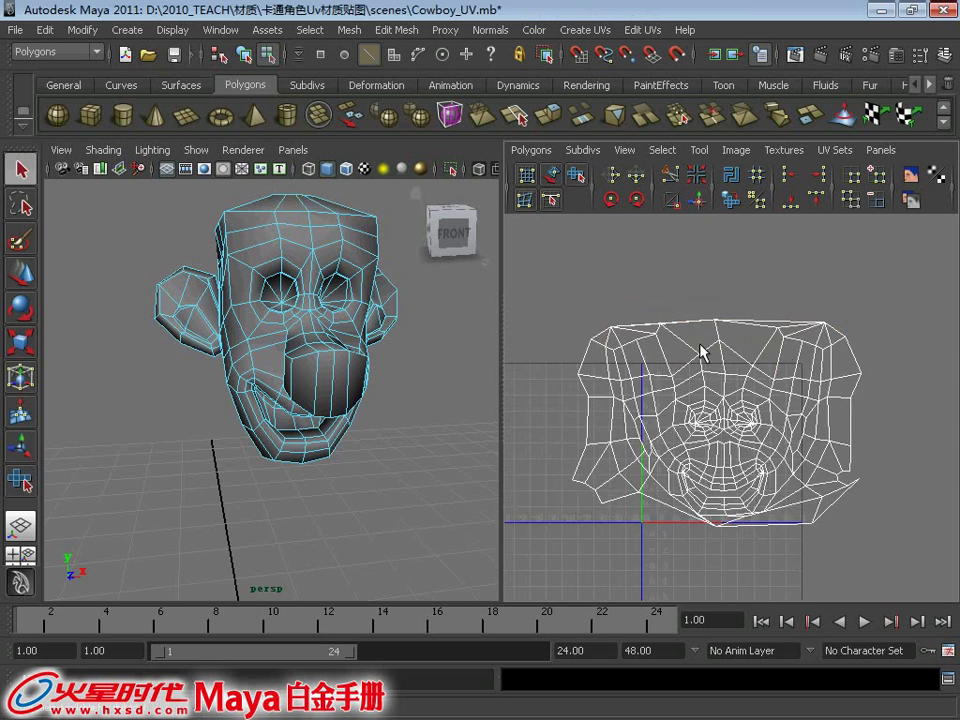
pyautogui.keyDown('alt'); pyautogui.moveTo(703, 349); pyautogui.dragTo(715, 427, button='middle'); pyautogui.keyUp('alt')
pyautogui.moveTo(658, 306)
pyautogui.mouseDown(button='right')
pyautogui.moveTo(552, 295)
pyautogui.moveTo(690, 306)
pyautogui.mouseUp(button='right')
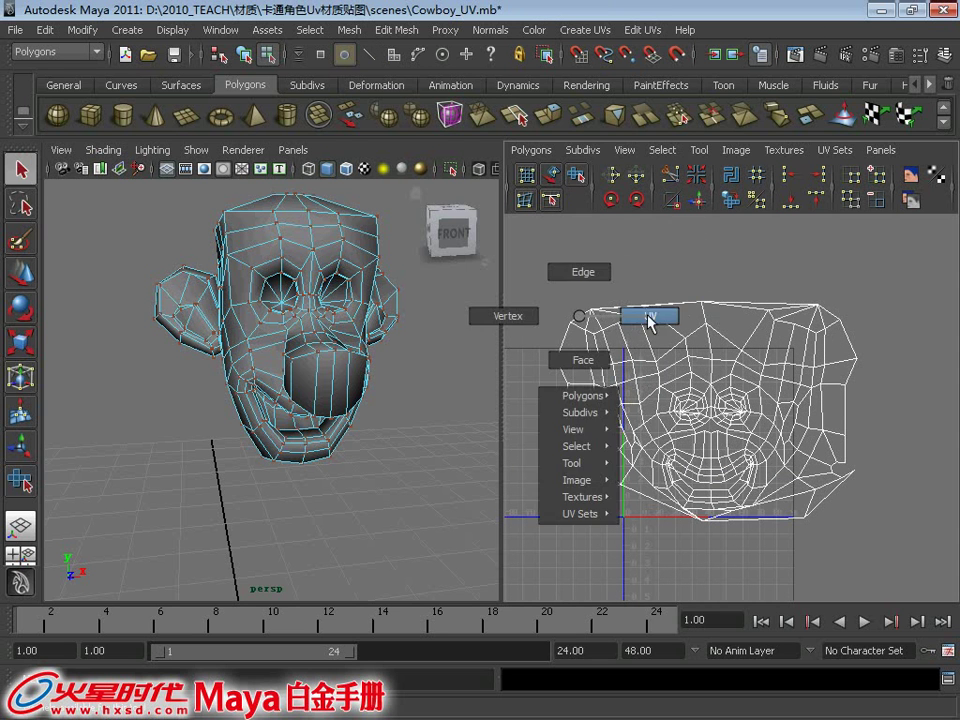
# Select the face shell border, keeping only the four top-edge UVs
pyautogui.moveTo(581, 320); pyautogui.dragTo(643, 316, button='right')
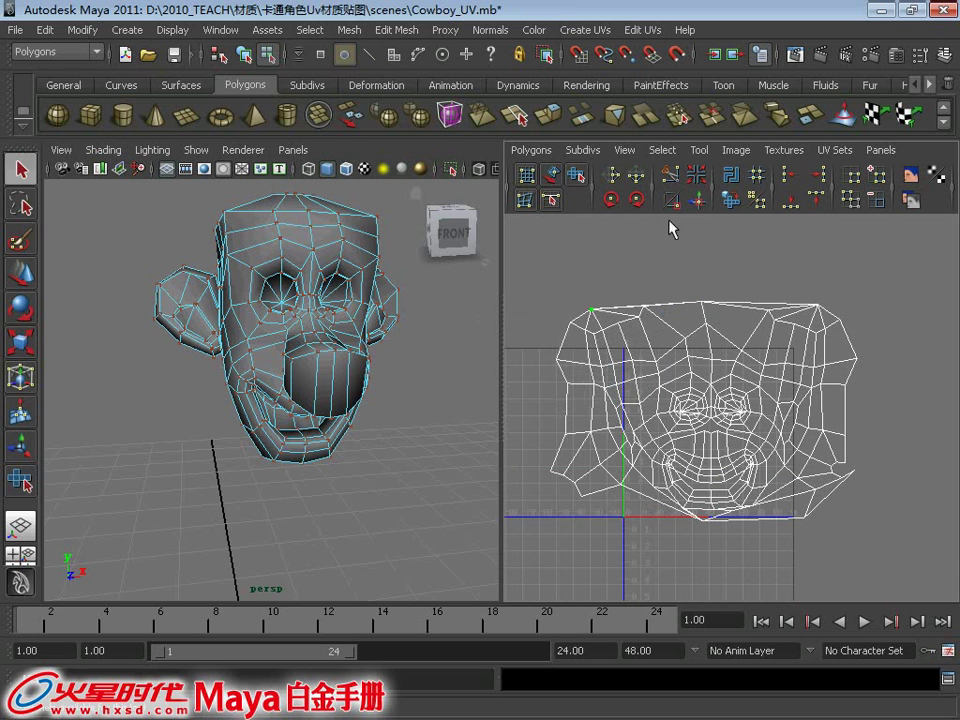
pyautogui.click(663, 150)
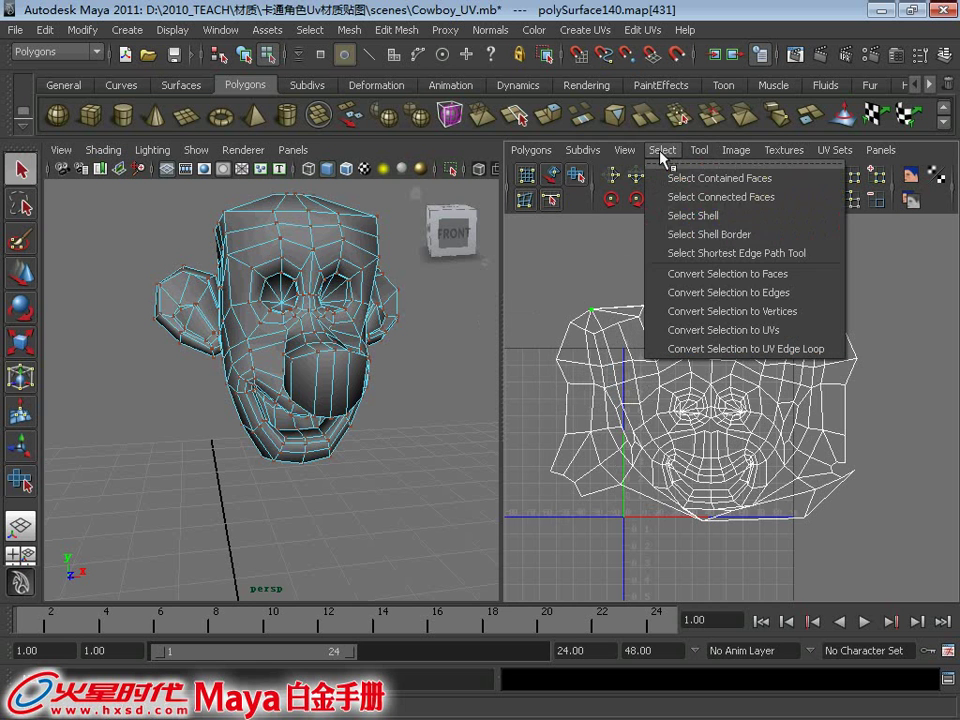
pyautogui.click(708, 234)
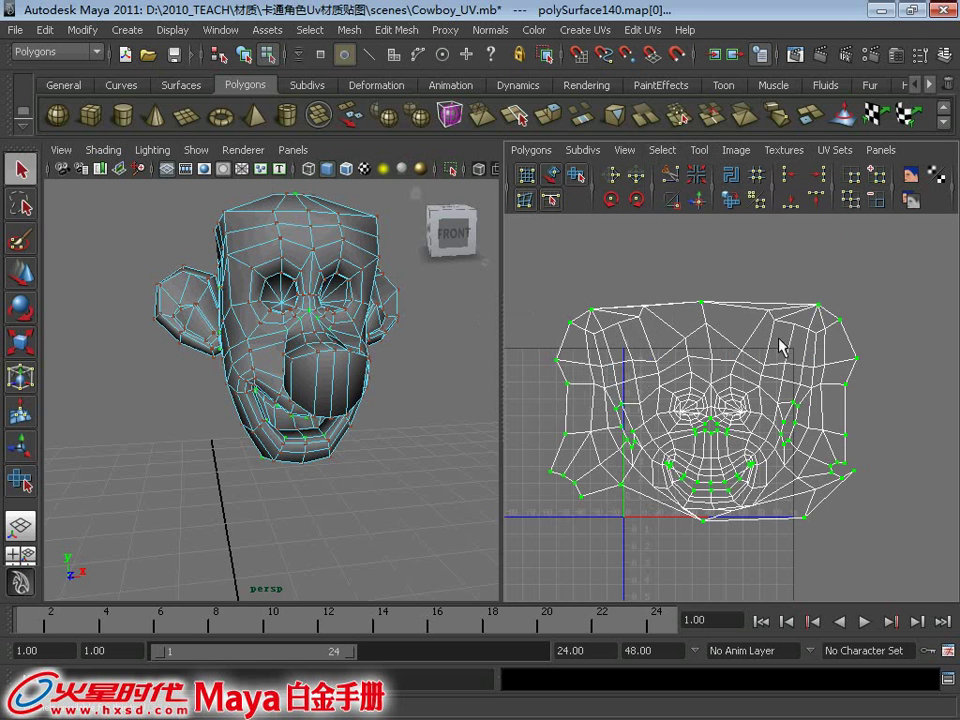
pyautogui.scroll(2, 729, 403)
pyautogui.scroll(2, 677, 358)
pyautogui.scroll(-2, 632, 339)
pyautogui.scroll(-1, 659, 383)
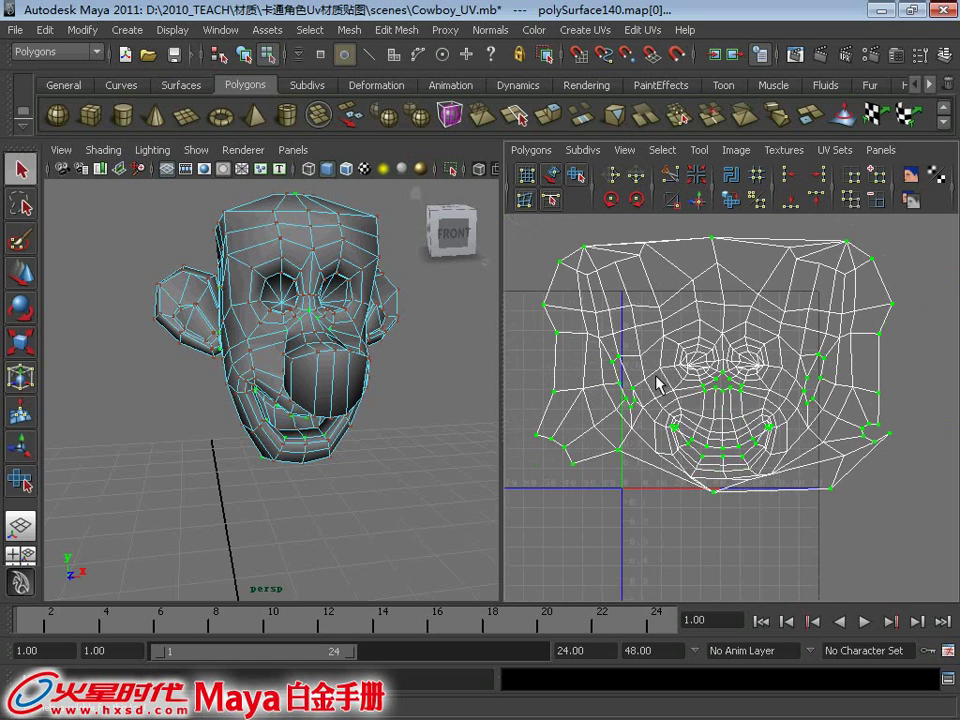
pyautogui.keyDown('ctrl'); pyautogui.moveTo(825, 439); pyautogui.dragTo(657, 432); pyautogui.keyUp('ctrl')
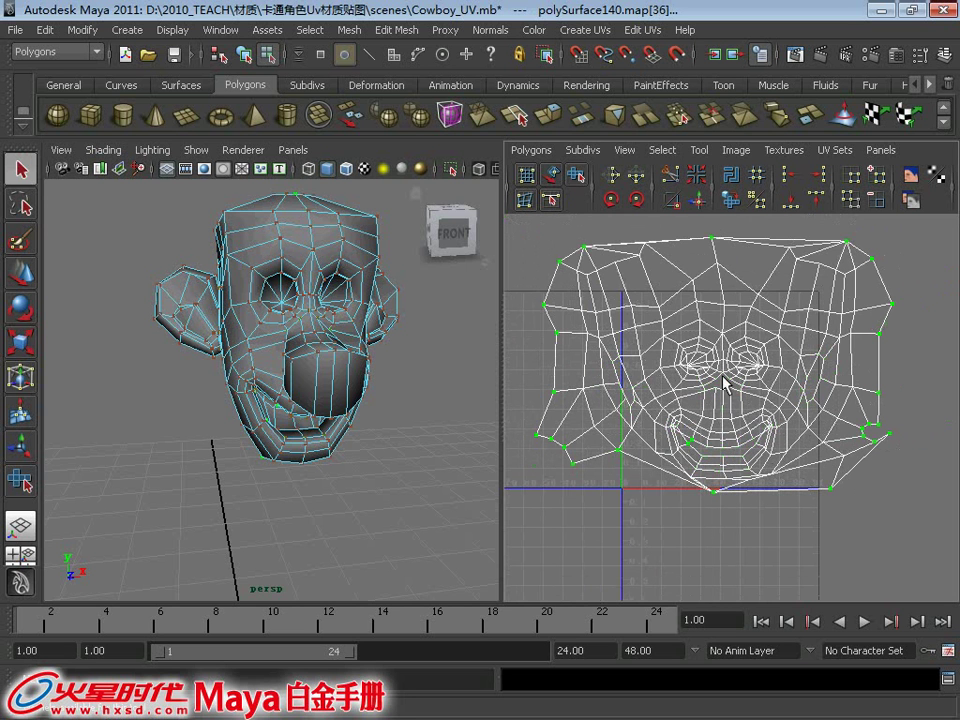
pyautogui.scroll(-1, 723, 381)
pyautogui.keyDown('ctrl'); pyautogui.moveTo(715, 440); pyautogui.dragTo(820, 411); pyautogui.keyUp('ctrl')
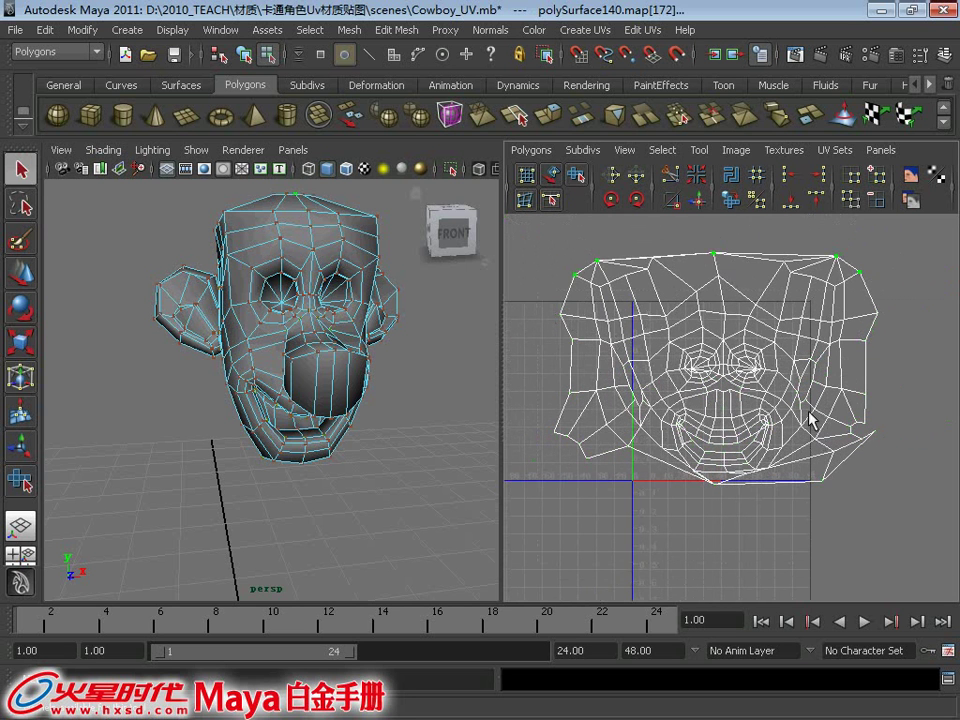
pyautogui.keyDown('alt'); pyautogui.moveTo(535, 252); pyautogui.dragTo(530, 292, button='middle'); pyautogui.keyUp('alt')
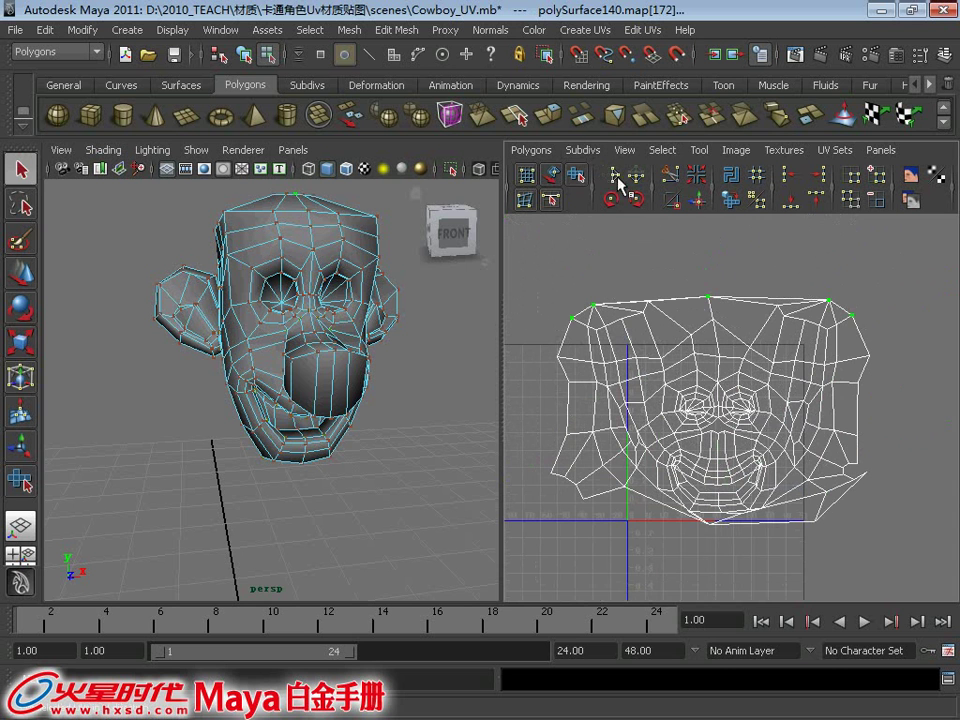
# Align the top-row UVs into one level horizontal line
pyautogui.click(551, 201)
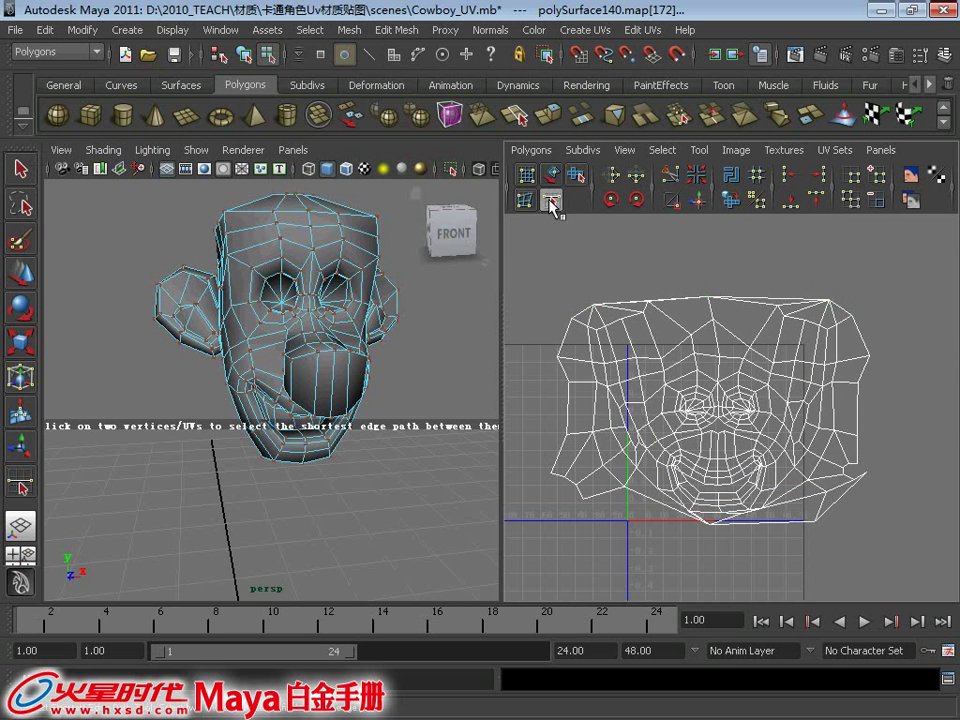
pyautogui.keyDown('alt'); pyautogui.moveTo(654, 302); pyautogui.dragTo(627, 318, button='middle'); pyautogui.keyUp('alt')
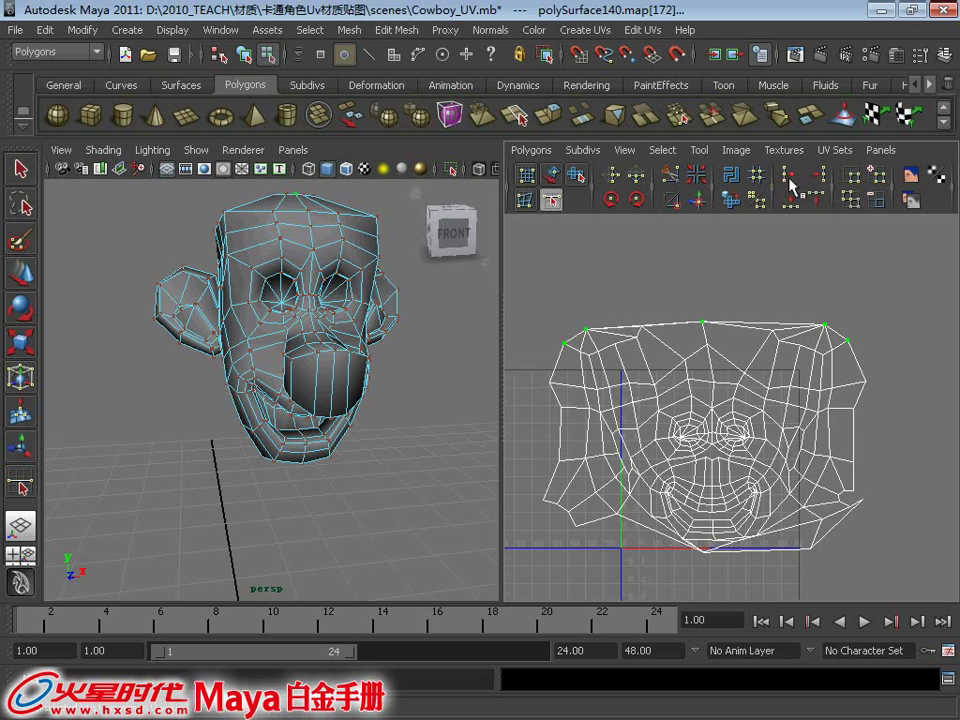
pyautogui.click(815, 195)
pyautogui.keyDown('alt'); pyautogui.moveTo(608, 352); pyautogui.dragTo(633, 330, button='middle'); pyautogui.keyUp('alt')
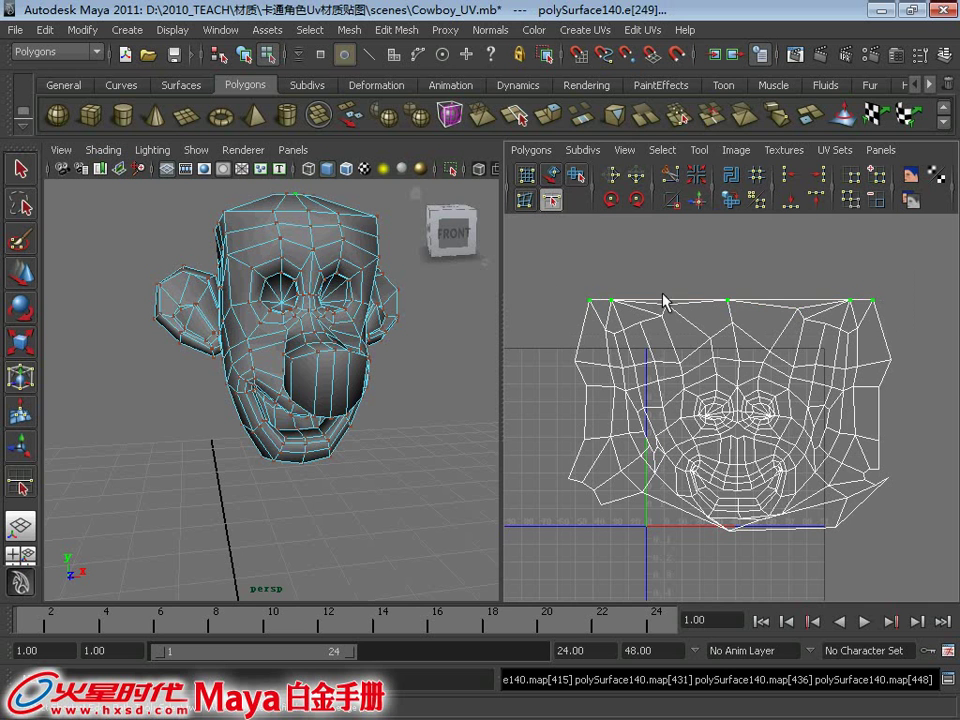
# Reselect the shell border, undo it, and pick the top-left corner UV
pyautogui.click(690, 151)
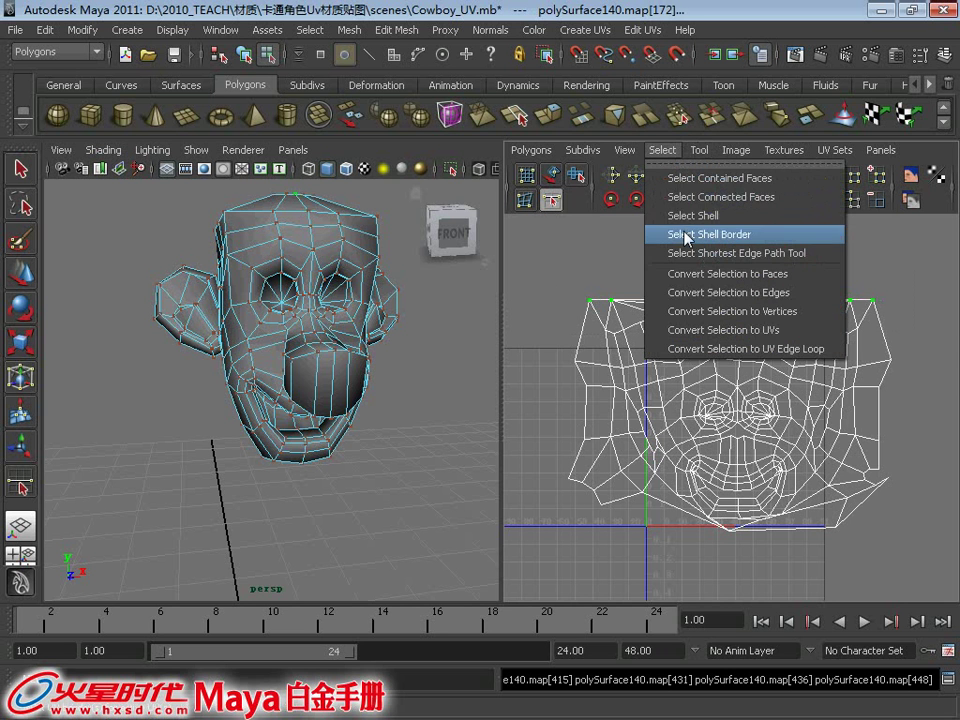
pyautogui.click(669, 231)
pyautogui.moveTo(591, 289)
pyautogui.mouseDown()
pyautogui.moveTo(921, 520)
pyautogui.moveTo(934, 501)
pyautogui.mouseUp()
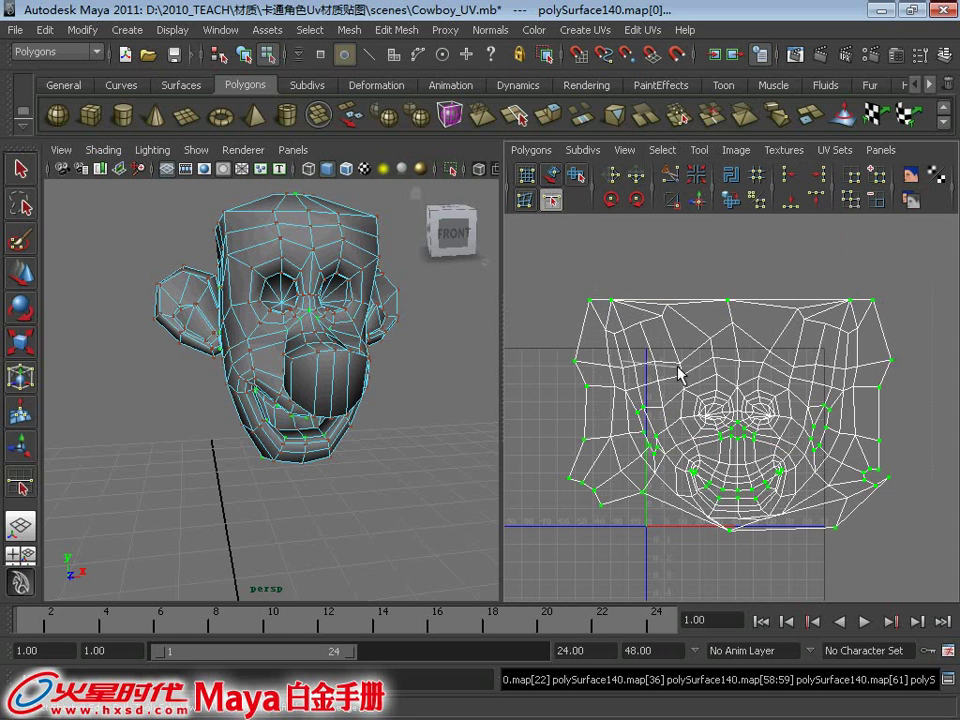
pyautogui.moveTo(623, 360); pyautogui.dragTo(684, 372, button='right')
pyautogui.hotkey('ctrl', 'z')
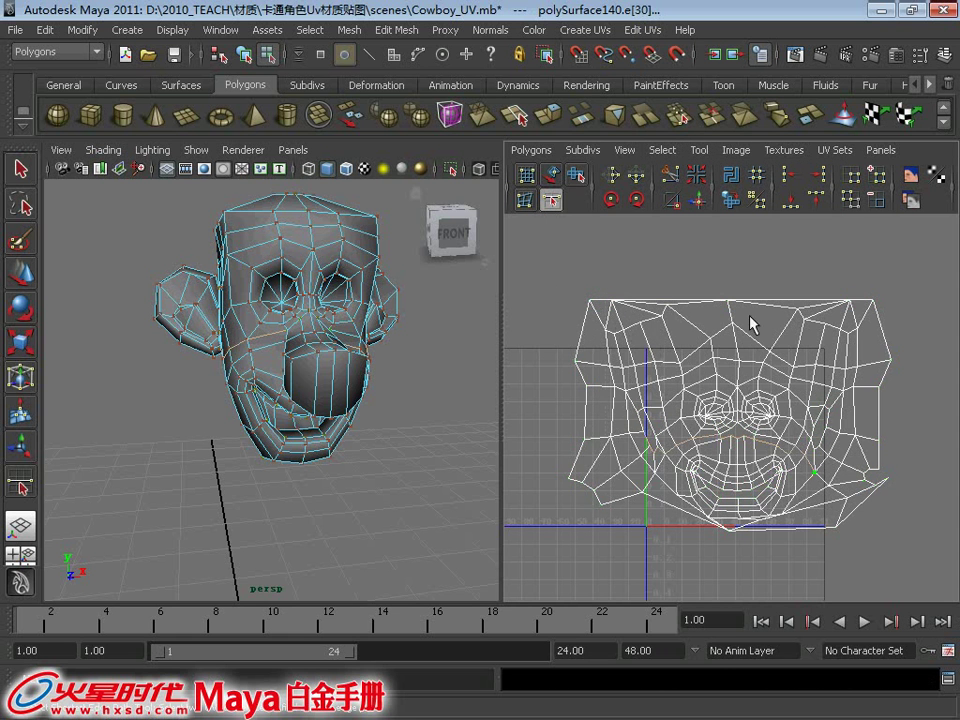
pyautogui.hotkey('ctrl', 'z')
pyautogui.keyDown('alt'); pyautogui.moveTo(697, 362); pyautogui.dragTo(617, 292, button='middle'); pyautogui.keyUp('alt')
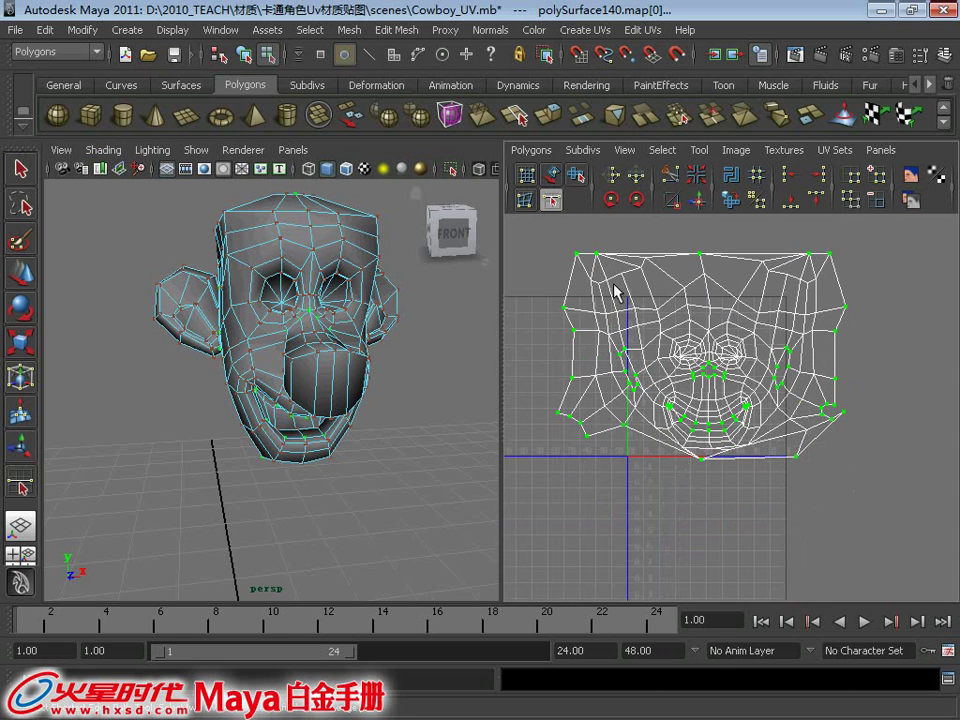
pyautogui.click(565, 308)
pyautogui.scroll(-2, 621, 341)
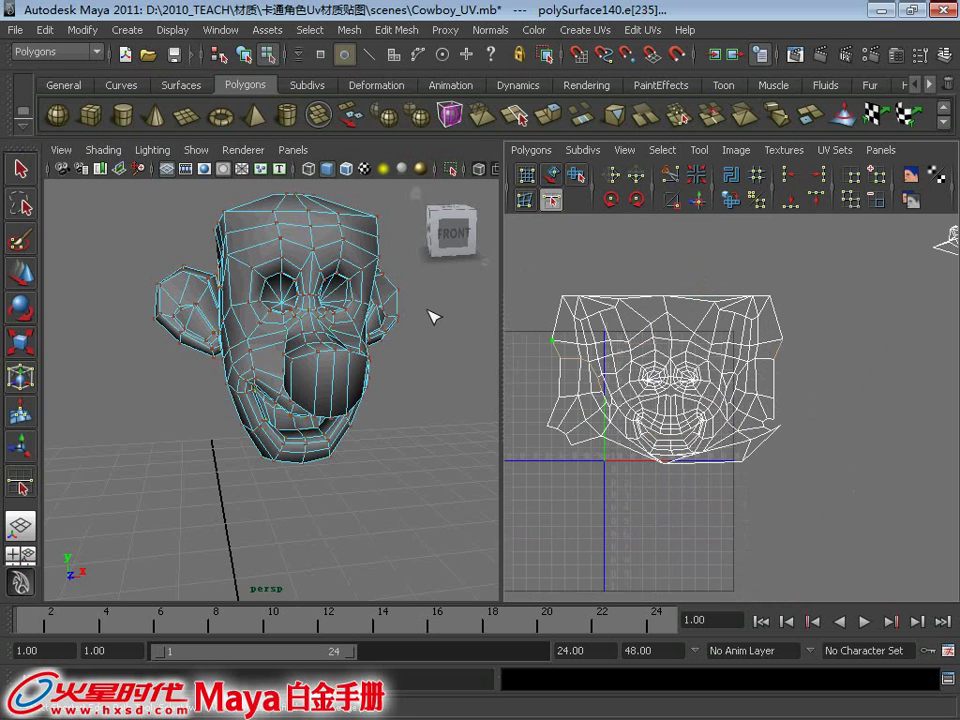
# Return to Object Mode and select the whole head mesh
pyautogui.moveTo(283, 266); pyautogui.dragTo(350, 265, button='right')
pyautogui.click(350, 262)
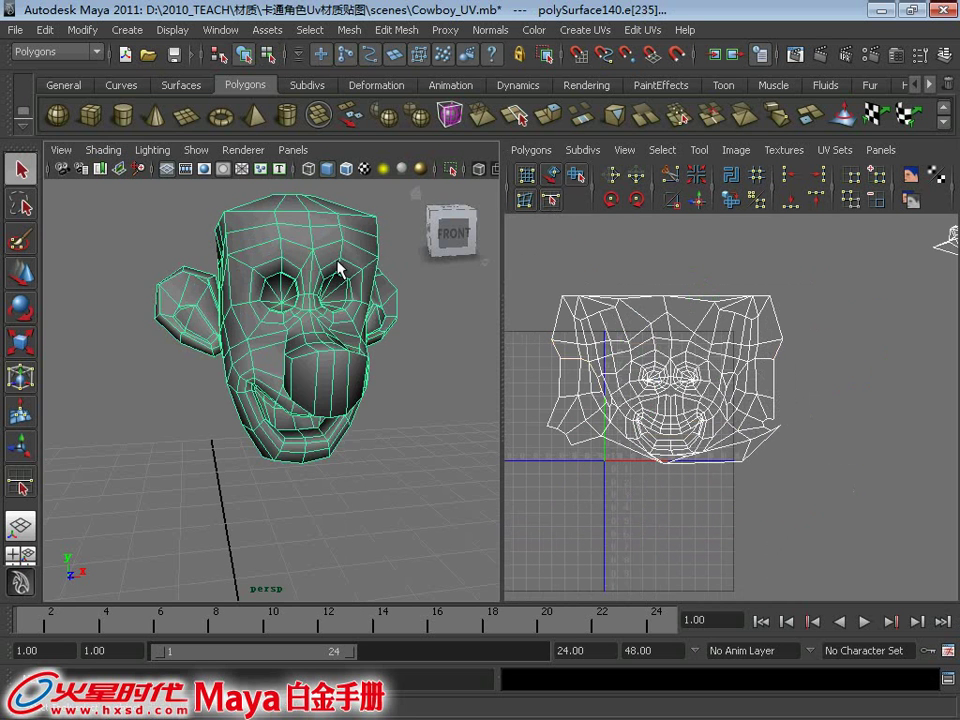
pyautogui.scroll(-2, 606, 328)
pyautogui.keyDown('alt'); pyautogui.moveTo(283, 303); pyautogui.dragTo(255, 395, button='right'); pyautogui.keyUp('alt')
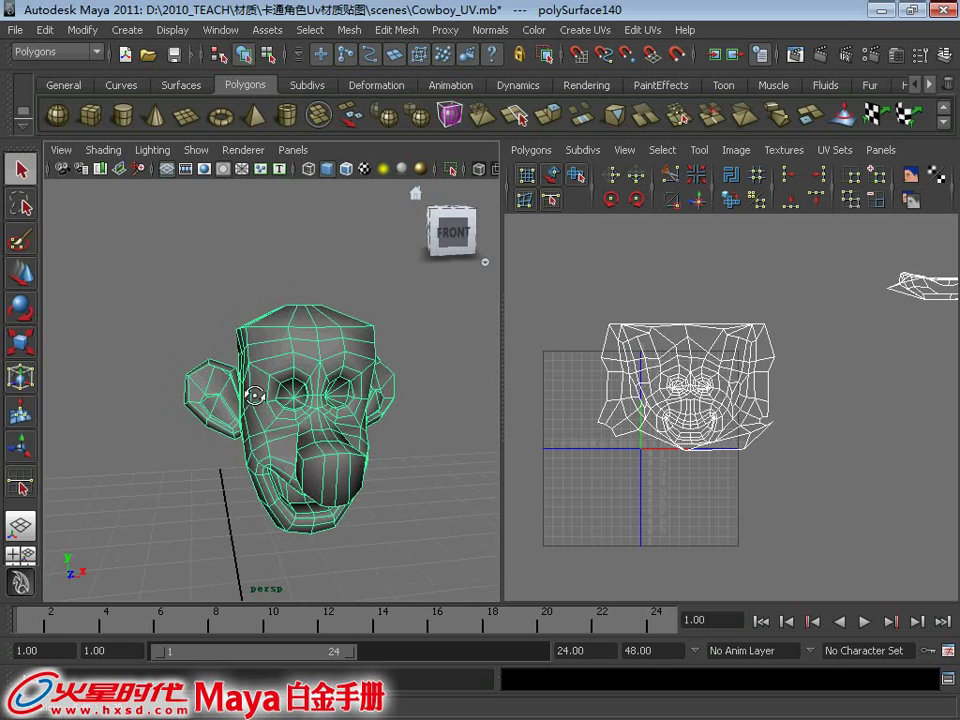
# Align the face shell's left-edge UVs into a straight column
pyautogui.scroll(1, 615, 381)
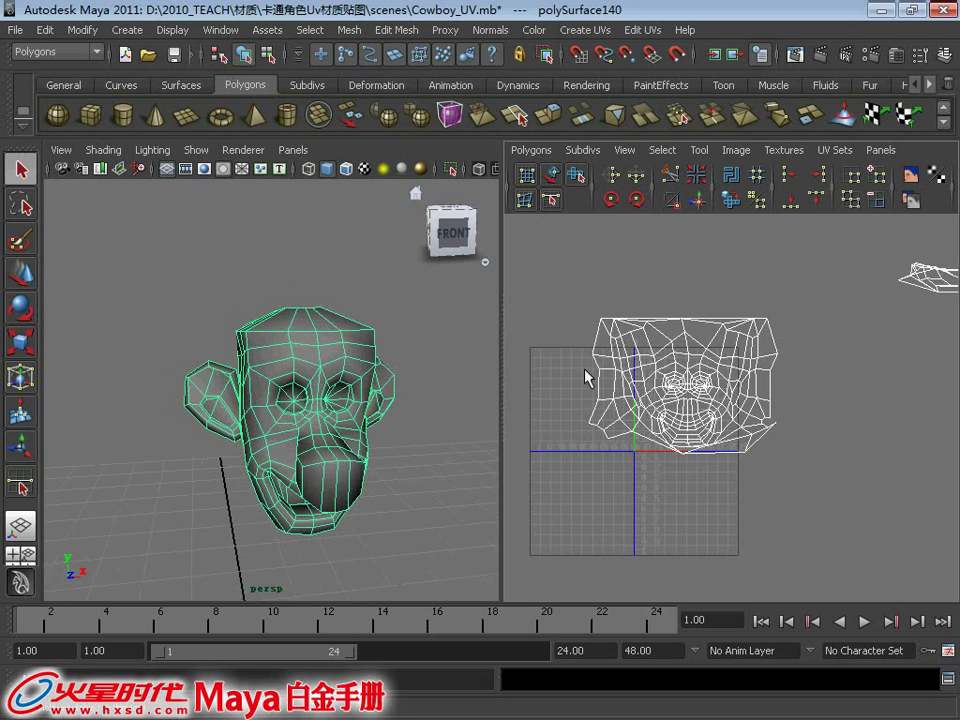
pyautogui.scroll(1, 585, 375)
pyautogui.moveTo(583, 324); pyautogui.dragTo(655, 324, button='right')
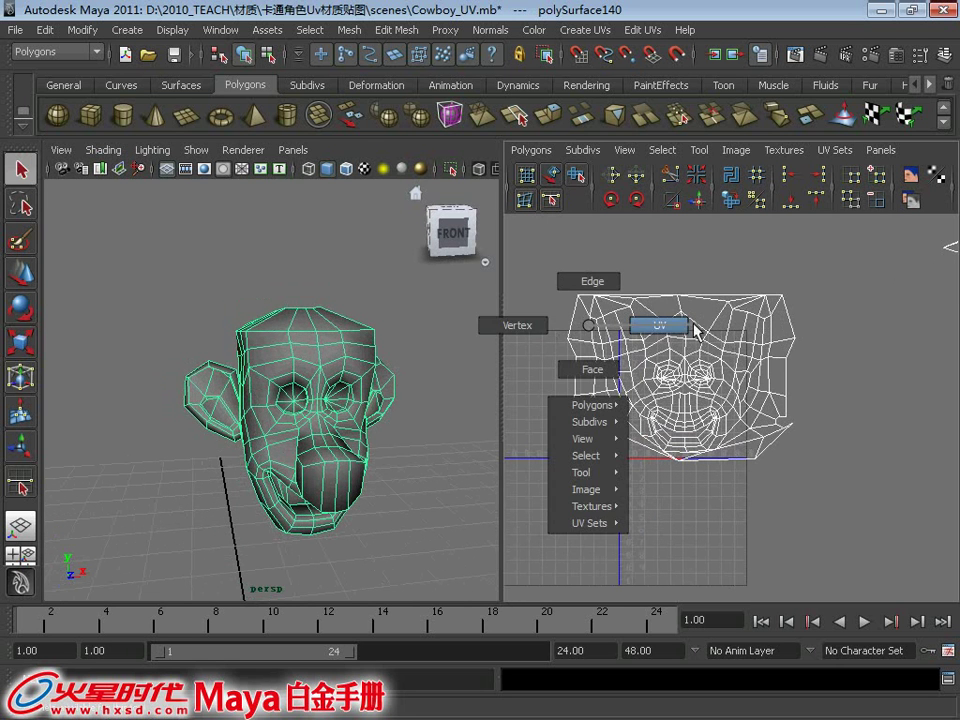
pyautogui.click(571, 297)
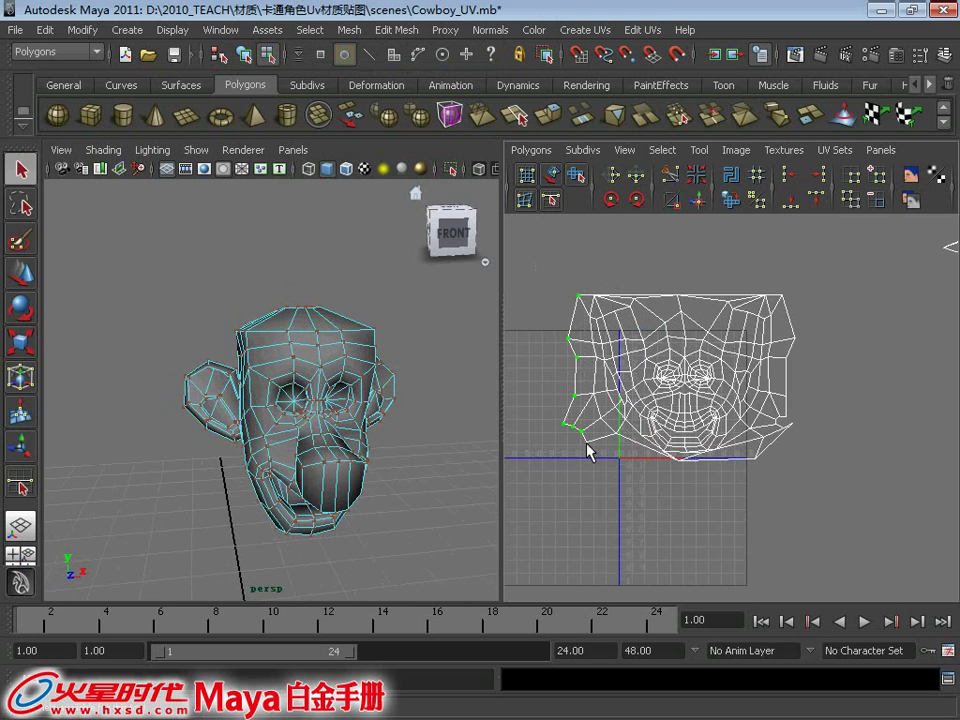
pyautogui.click(591, 368)
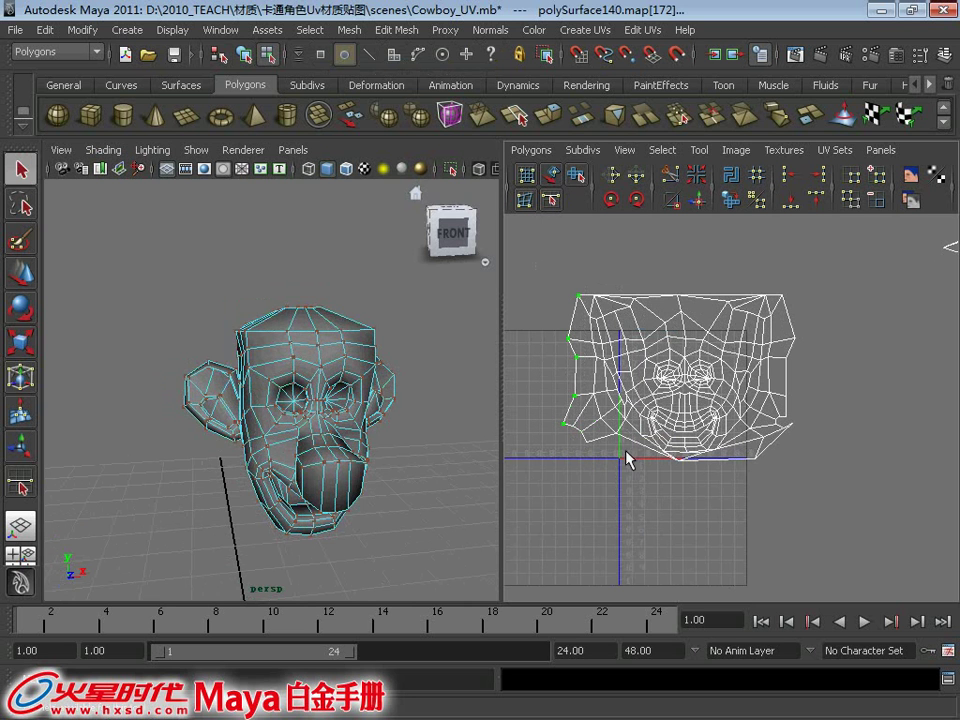
pyautogui.click(806, 193)
pyautogui.keyDown('alt'); pyautogui.moveTo(614, 368); pyautogui.dragTo(733, 342, button='right'); pyautogui.keyUp('alt')
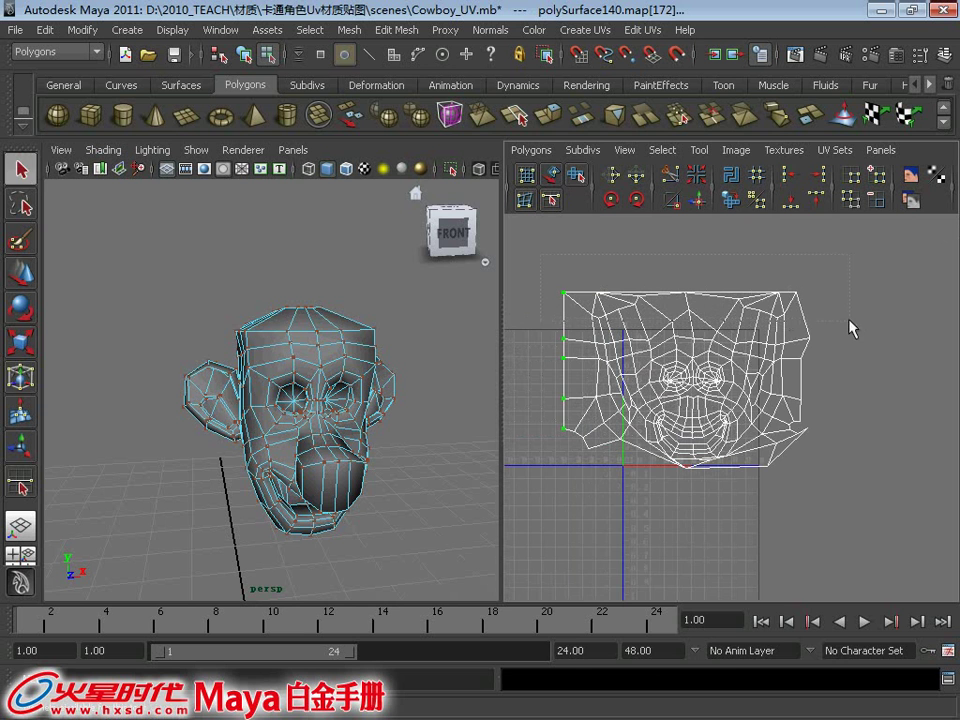
# Move the top-row UVs down, constrained to vertical movement
pyautogui.moveTo(545, 280); pyautogui.dragTo(829, 328)
pyautogui.press('w')
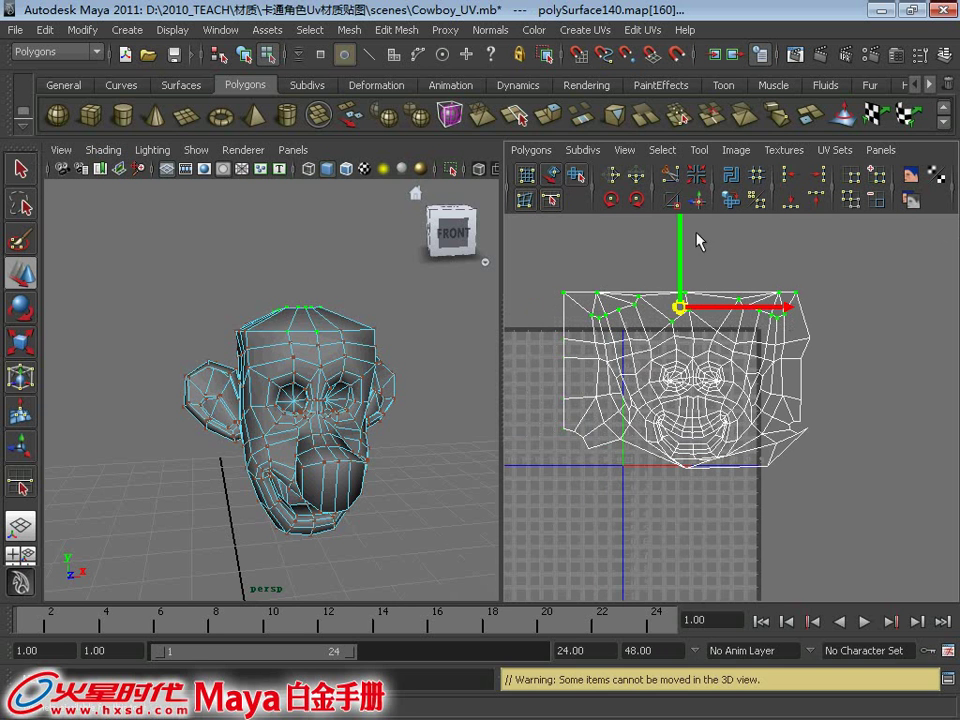
pyautogui.click(677, 226)
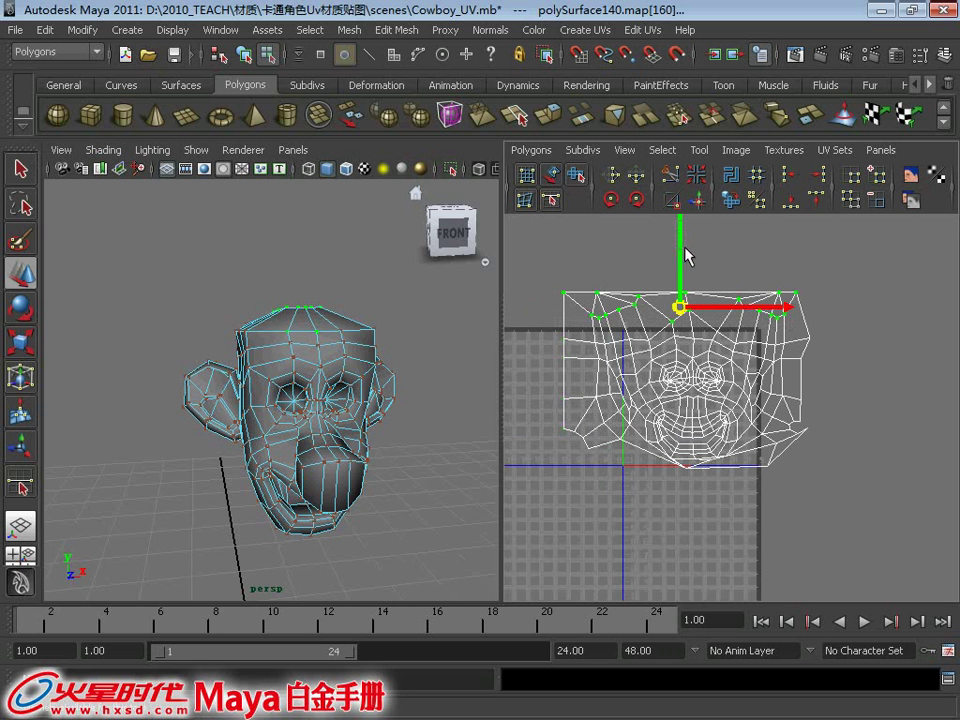
pyautogui.click(686, 256)
pyautogui.hotkey('ctrl', 'z')
pyautogui.moveTo(684, 228)
pyautogui.mouseDown()
pyautogui.moveTo(684, 291)
pyautogui.moveTo(683, 272)
pyautogui.mouseUp()
pyautogui.click(693, 364)
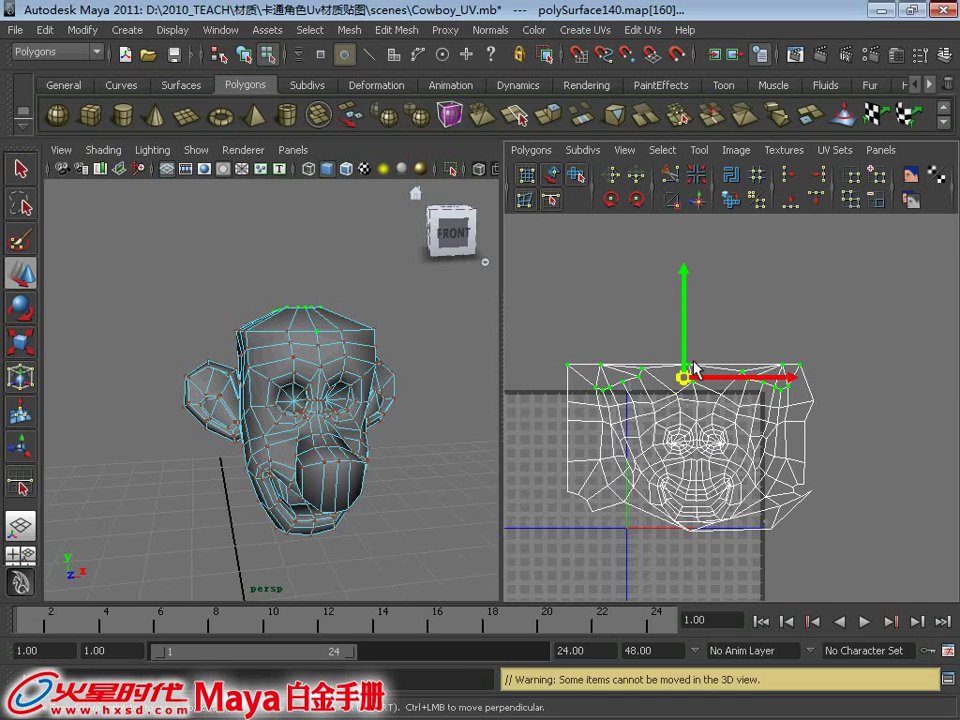
pyautogui.click(684, 279)
pyautogui.scroll(3, 320, 392)
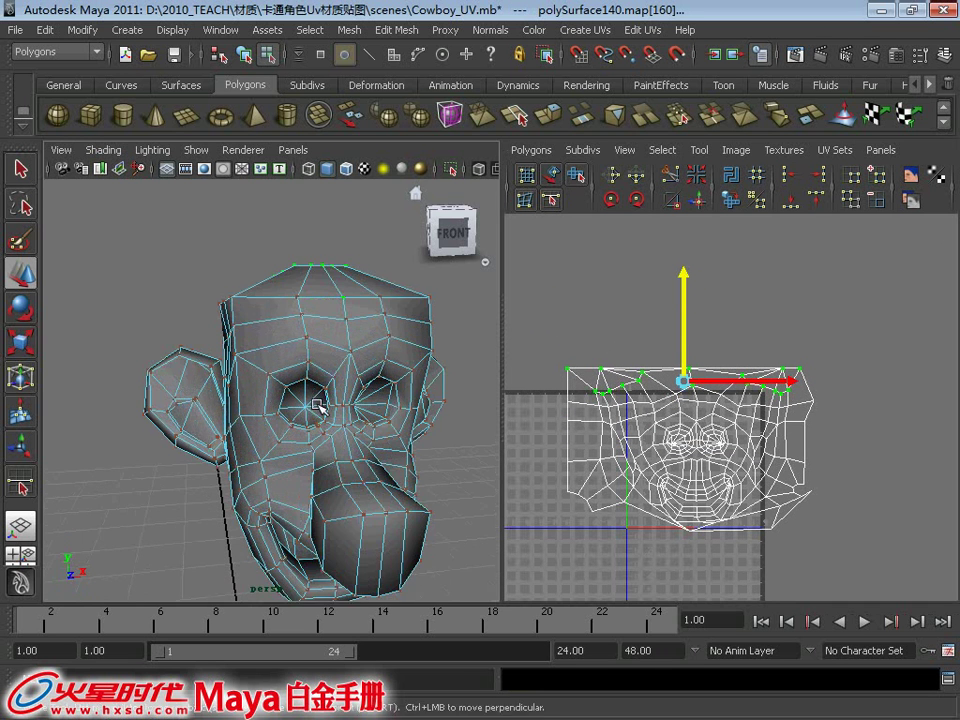
pyautogui.scroll(1, 320, 392)
# Show the checker texture on the head and orbit to inspect it
pyautogui.press('6')
pyautogui.moveTo(320, 392)
pyautogui.keyDown('alt'); pyautogui.mouseDown()
pyautogui.moveTo(330, 310)
pyautogui.moveTo(307, 284)
pyautogui.mouseUp(); pyautogui.keyUp('alt')
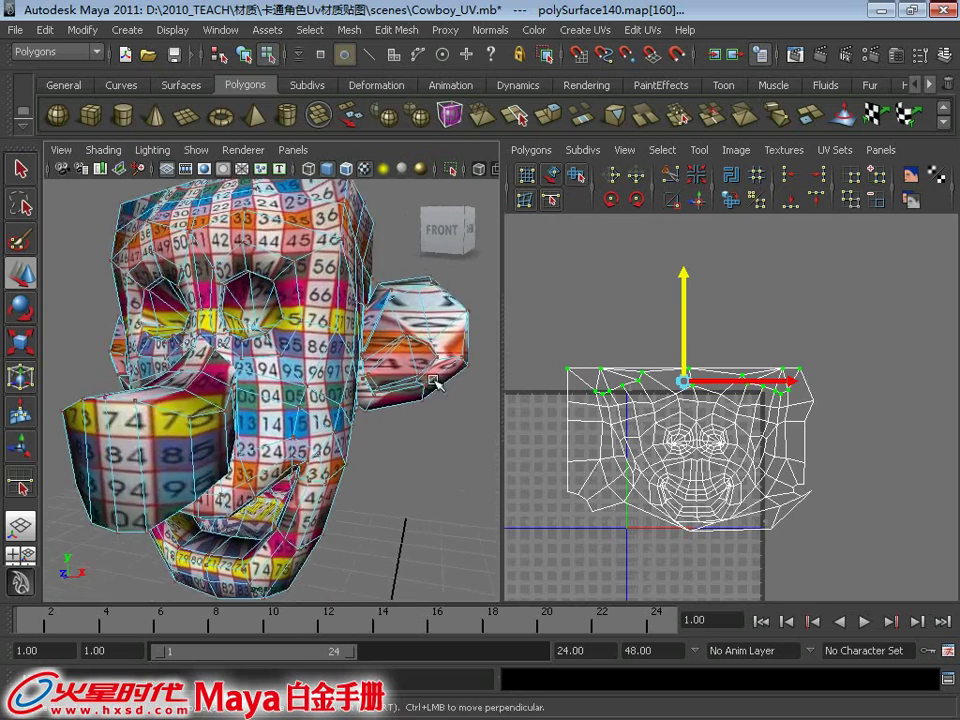
pyautogui.keyDown('alt'); pyautogui.moveTo(718, 484); pyautogui.dragTo(769, 454, button='middle'); pyautogui.keyUp('alt')
pyautogui.moveTo(189, 420)
pyautogui.keyDown('alt'); pyautogui.mouseDown()
pyautogui.moveTo(240, 395)
pyautogui.moveTo(250, 370)
pyautogui.mouseUp(); pyautogui.keyUp('alt')
pyautogui.keyDown('alt'); pyautogui.moveTo(722, 471); pyautogui.dragTo(697, 428, button='middle'); pyautogui.keyUp('alt')
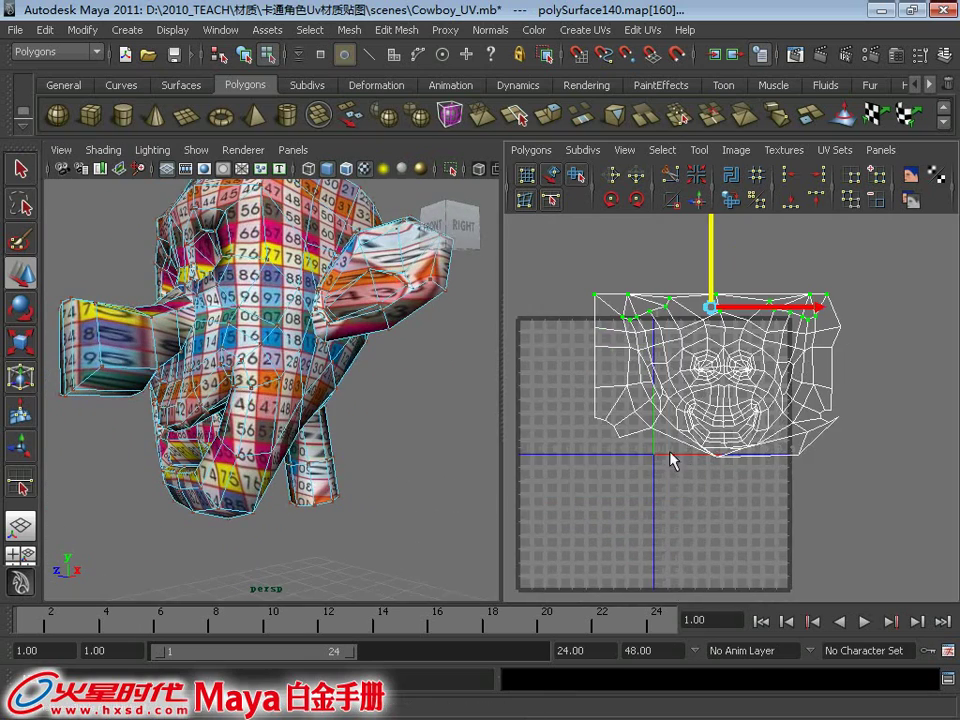
# Select the shell border, keep the bottom row, and align it horizontally
pyautogui.moveTo(660, 352); pyautogui.dragTo(737, 263, button='right')
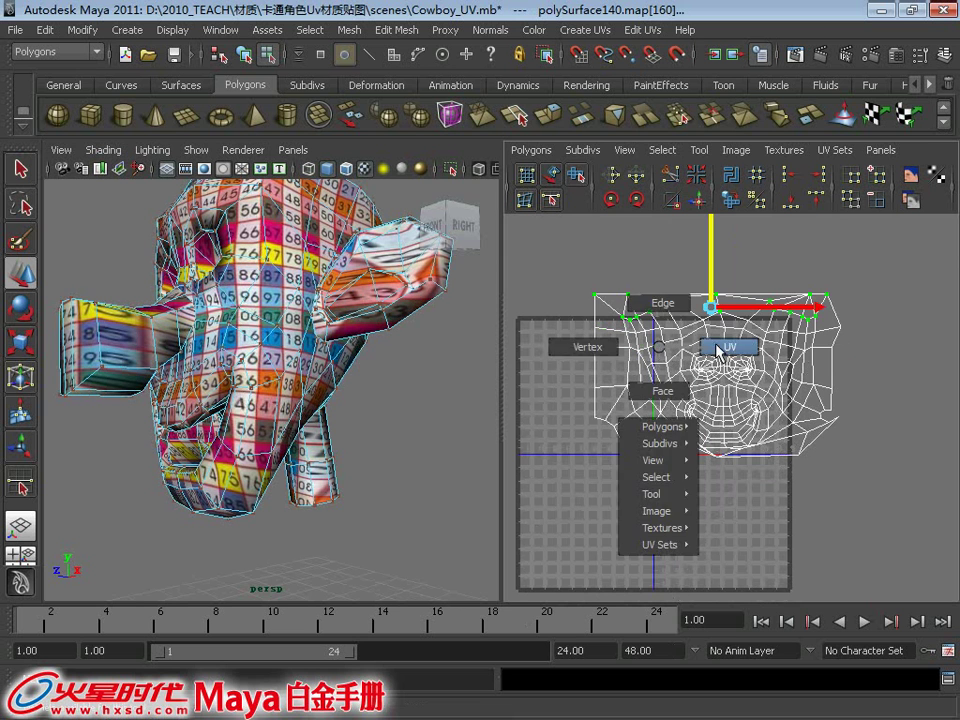
pyautogui.click(698, 151)
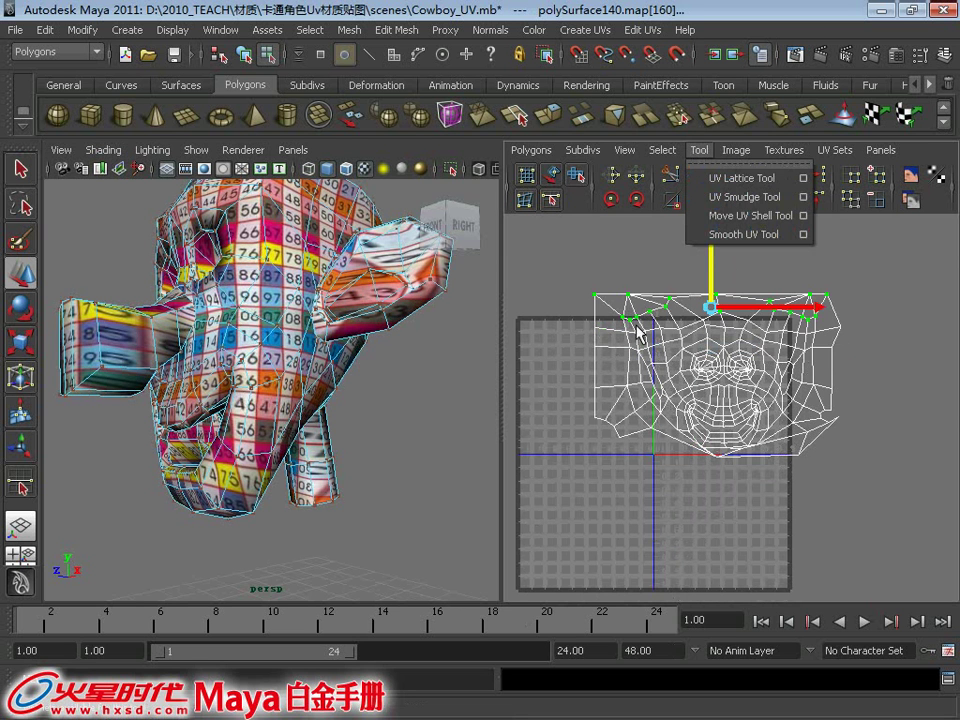
pyautogui.moveTo(662, 150)
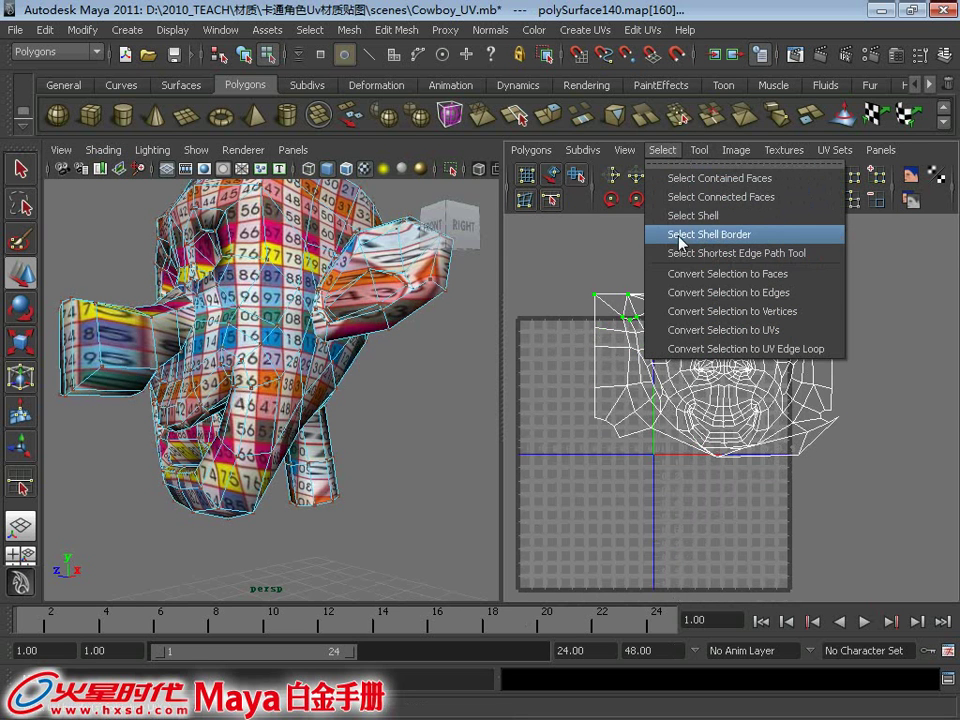
pyautogui.click(680, 234)
pyautogui.keyDown('alt'); pyautogui.moveTo(565, 377); pyautogui.dragTo(553, 385, button='middle'); pyautogui.keyUp('alt')
pyautogui.keyDown('ctrl'); pyautogui.moveTo(815, 424); pyautogui.dragTo(565, 290); pyautogui.keyUp('ctrl')
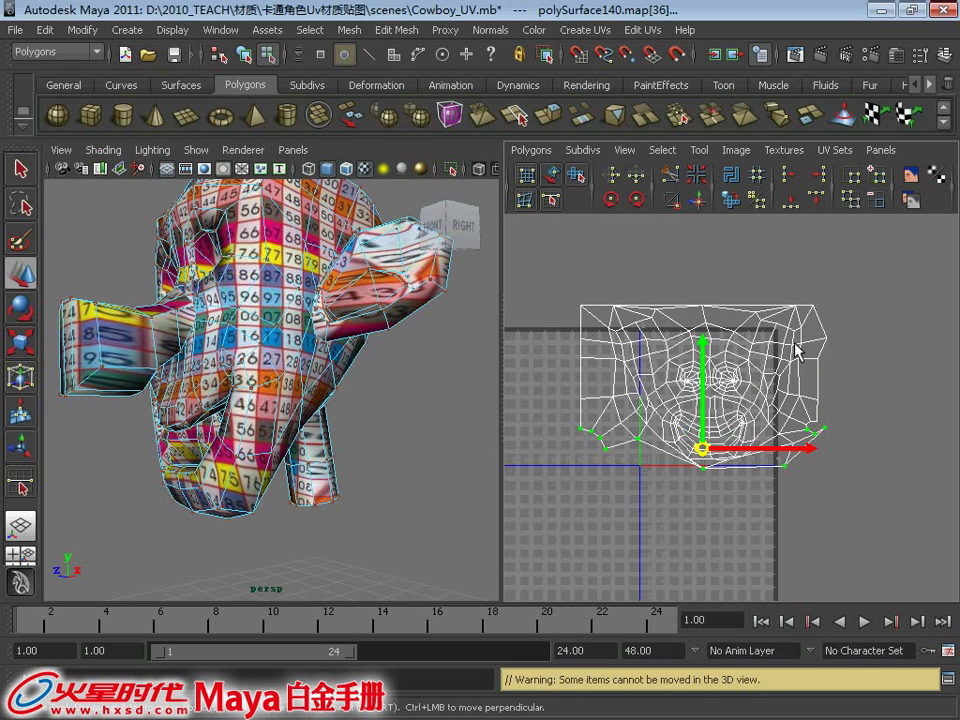
pyautogui.click(787, 206)
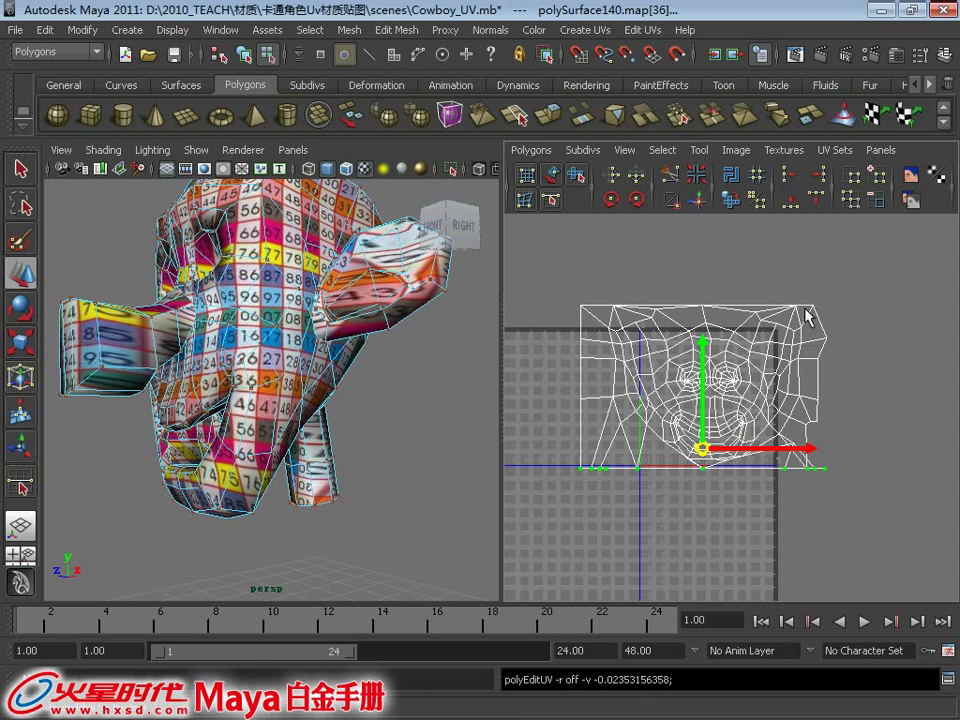
# Align the right-edge column of border UVs vertically
pyautogui.moveTo(845, 290); pyautogui.dragTo(795, 480)
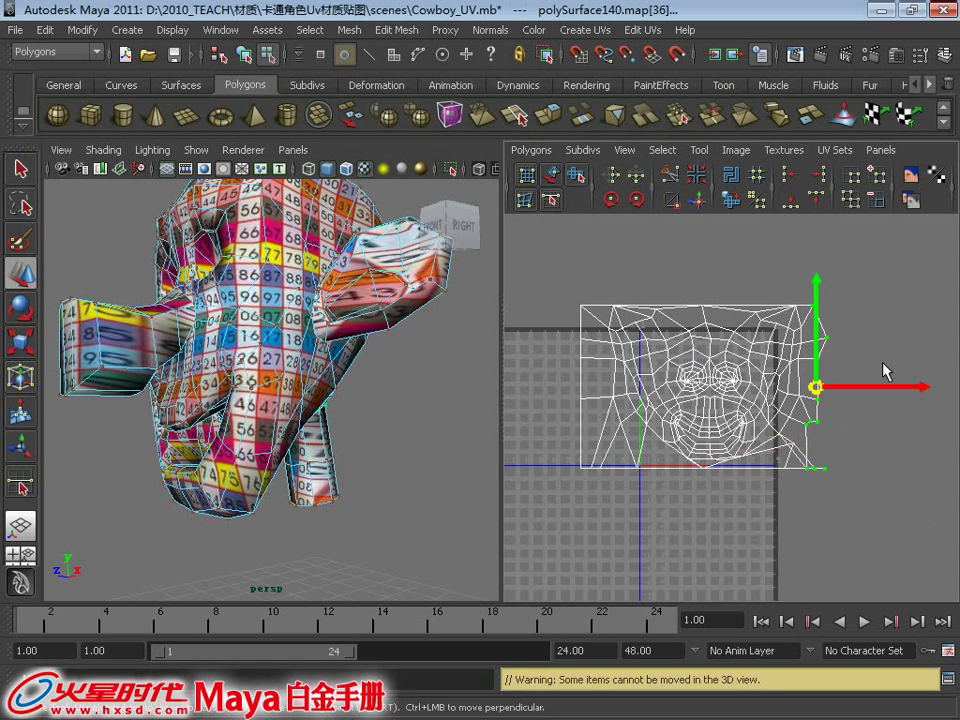
pyautogui.click(820, 176)
pyautogui.scroll(2, 617, 418)
pyautogui.scroll(2, 707, 456)
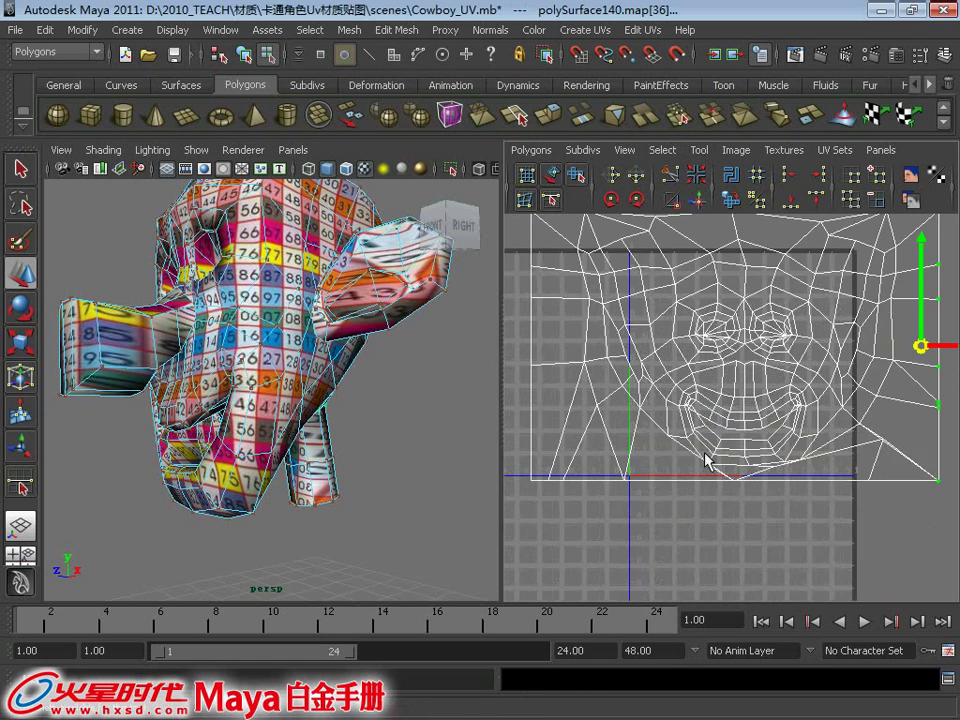
pyautogui.scroll(2, 641, 435)
pyautogui.scroll(1, 662, 440)
pyautogui.scroll(1, 700, 445)
# Drag the stray chin and bottom UVs onto the bottom border
pyautogui.moveTo(814, 444); pyautogui.dragTo(860, 444, button='right')
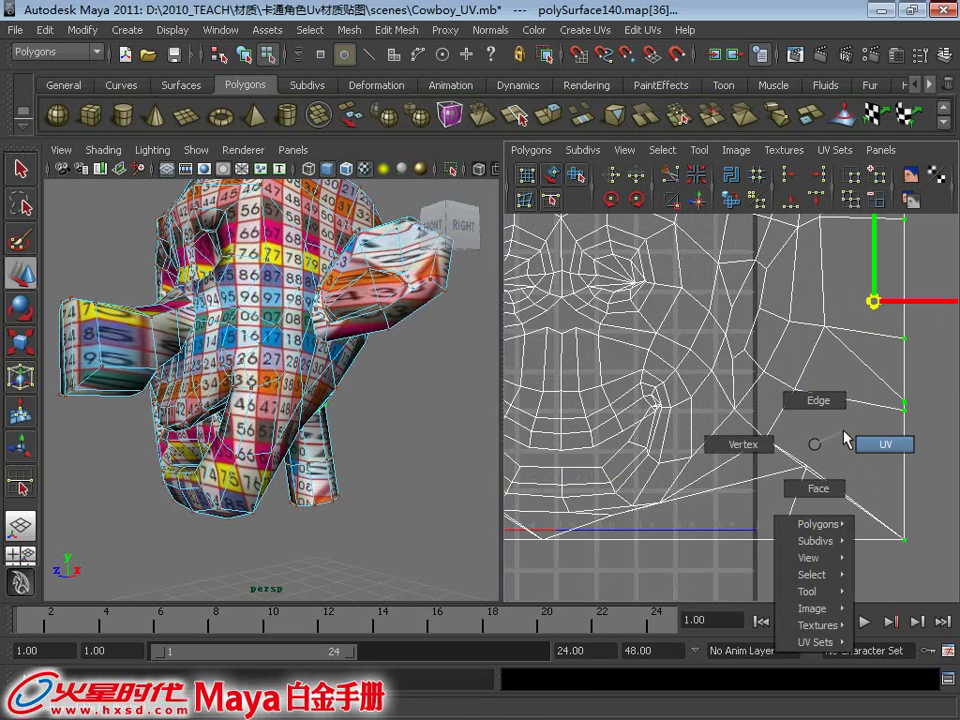
pyautogui.click(808, 467)
pyautogui.moveTo(815, 471); pyautogui.dragTo(695, 514)
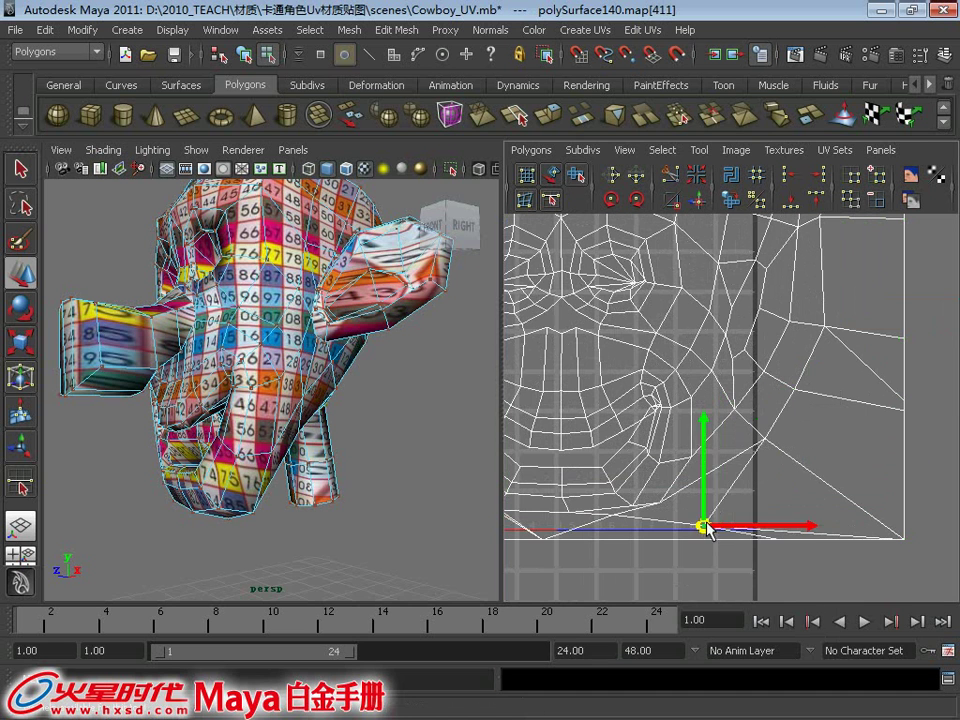
pyautogui.scroll(-3, 270, 330)
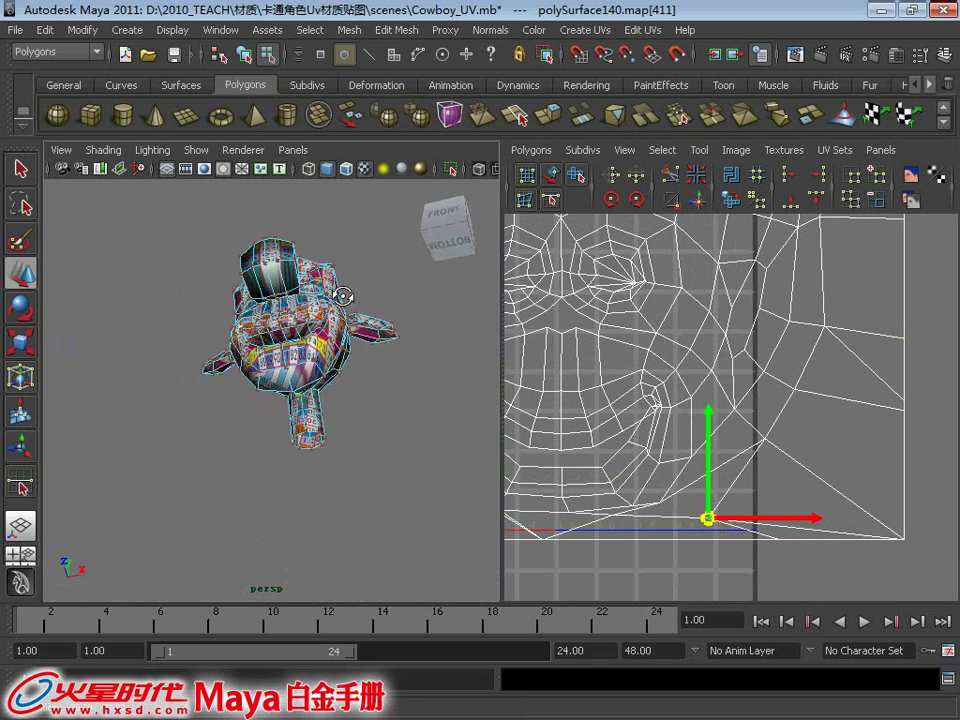
pyautogui.moveTo(290, 300)
pyautogui.keyDown('alt'); pyautogui.mouseDown()
pyautogui.moveTo(321, 236)
pyautogui.moveTo(337, 283)
pyautogui.mouseUp(); pyautogui.keyUp('alt')
pyautogui.click(443, 210)
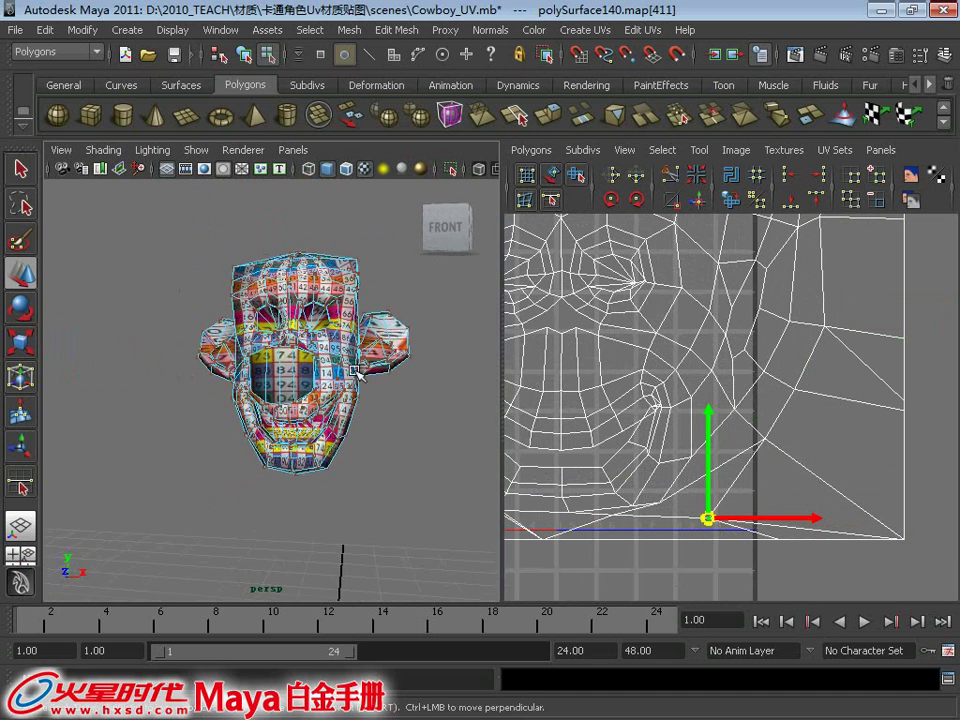
pyautogui.keyDown('alt'); pyautogui.moveTo(520, 525); pyautogui.dragTo(630, 503, button='middle'); pyautogui.keyUp('alt')
pyautogui.click(585, 486)
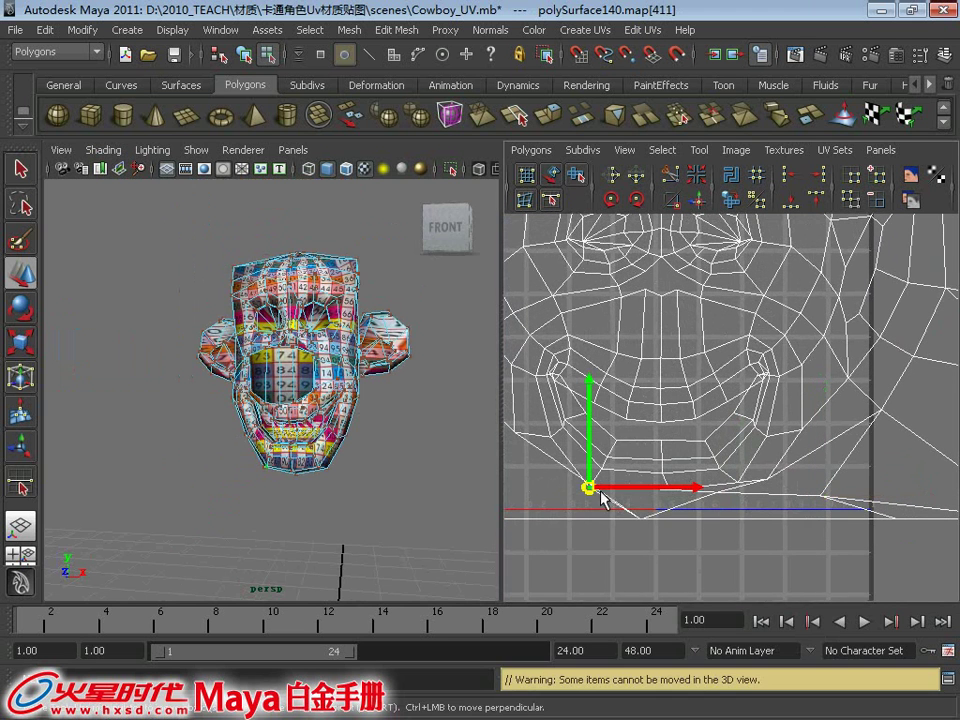
pyautogui.moveTo(585, 486)
pyautogui.mouseDown()
pyautogui.moveTo(570, 499)
pyautogui.moveTo(625, 490)
pyautogui.moveTo(639, 519)
pyautogui.moveTo(585, 533)
pyautogui.mouseUp()
pyautogui.click(585, 520)
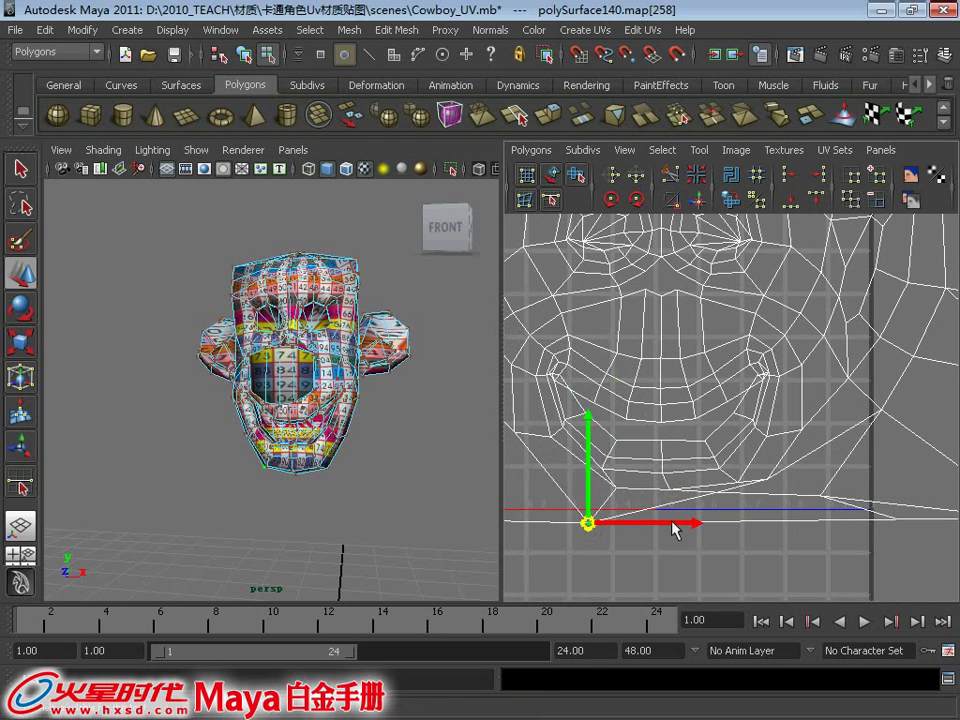
pyautogui.moveTo(675, 527); pyautogui.dragTo(729, 521)
pyautogui.moveTo(729, 521)
pyautogui.keyDown('alt'); pyautogui.mouseDown(button='right')
pyautogui.moveTo(686, 444)
pyautogui.moveTo(790, 432)
pyautogui.moveTo(630, 345)
pyautogui.mouseUp(button='right'); pyautogui.keyUp('alt')
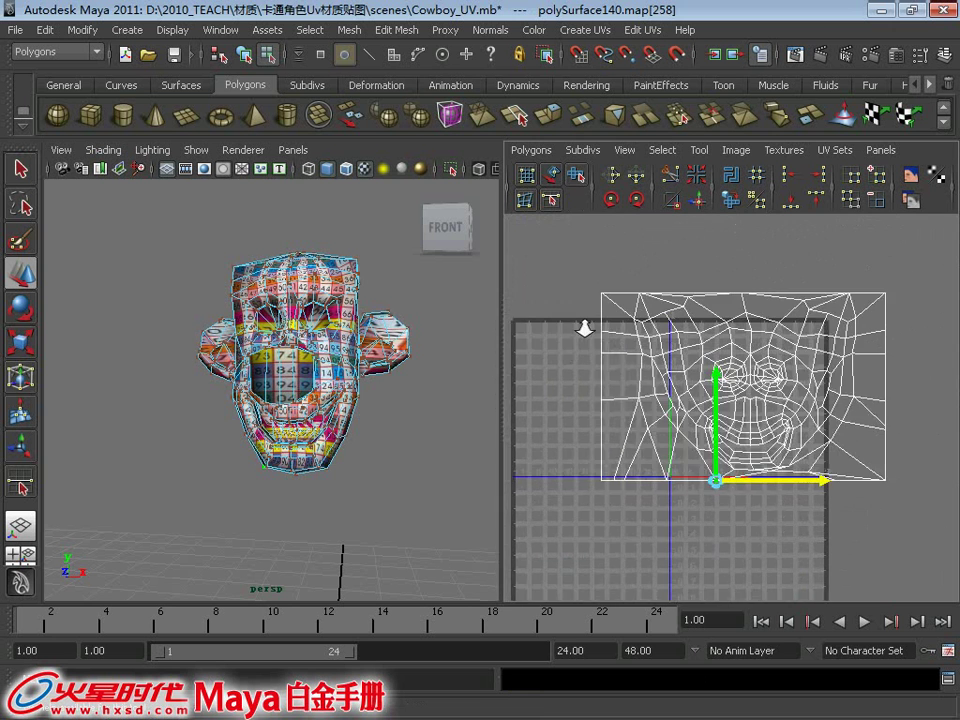
# Shift the left-edge UVs horizontally to straighten that border, then box-select the top rows
pyautogui.click(573, 421)
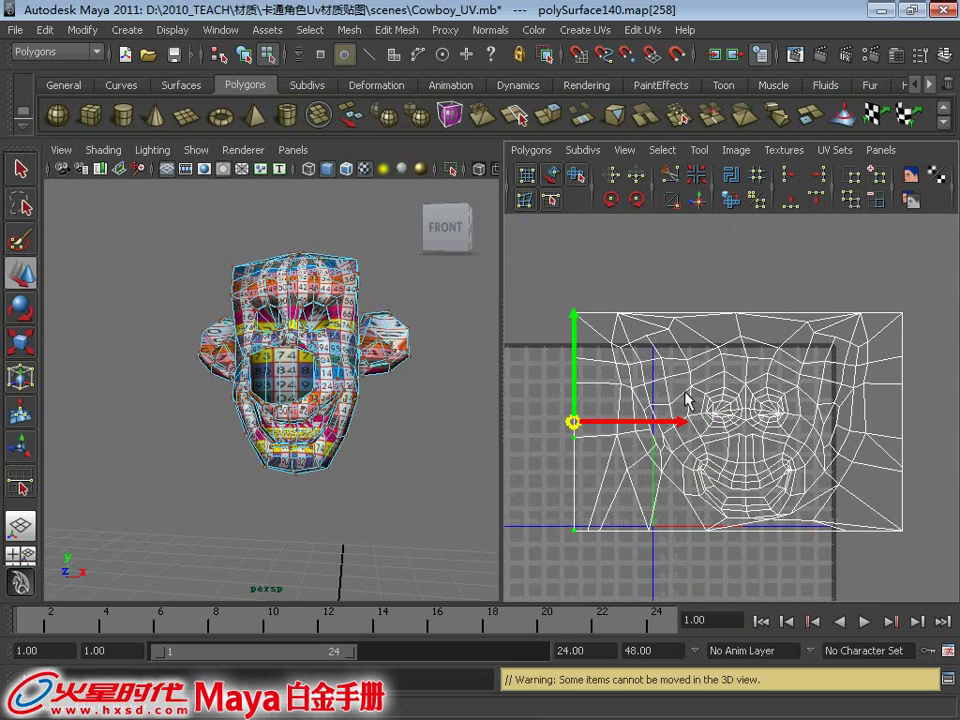
pyautogui.click(660, 424)
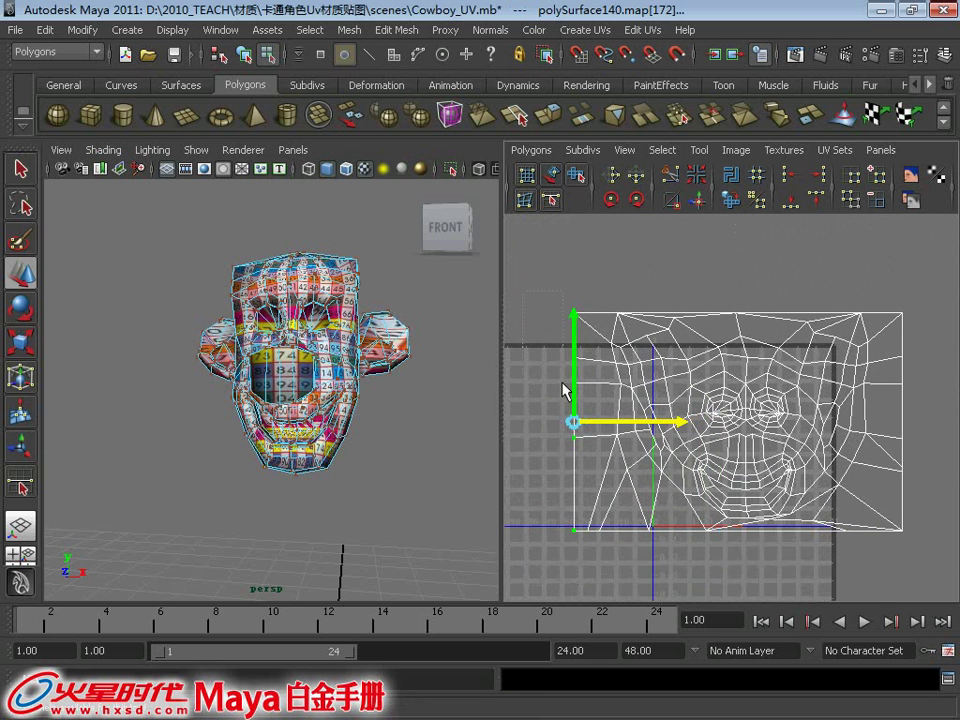
pyautogui.moveTo(612, 560); pyautogui.dragTo(634, 560, button='middle')
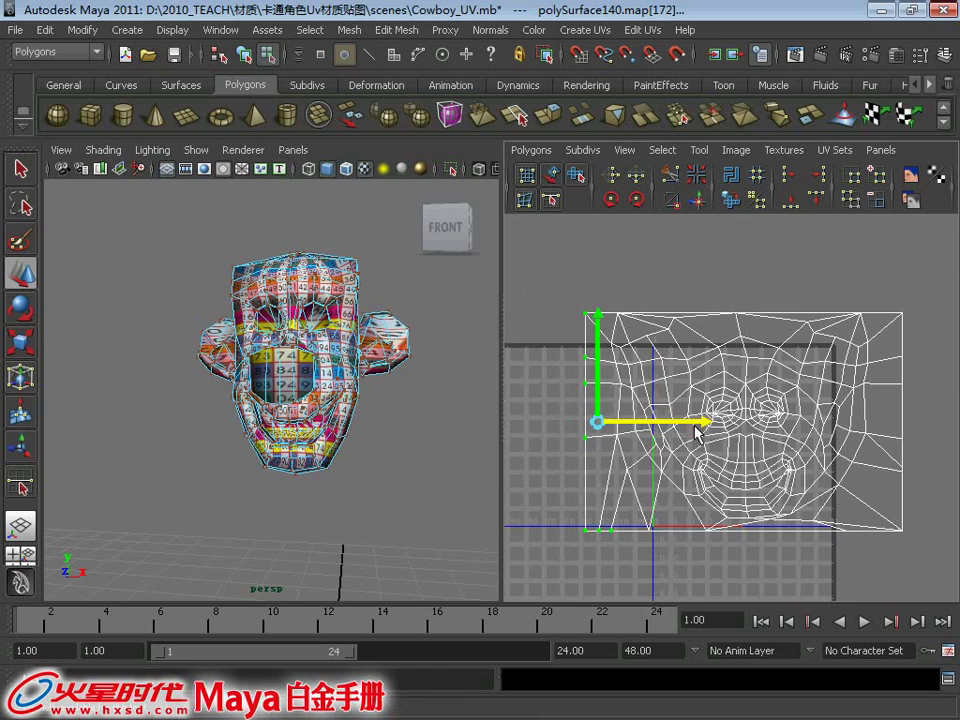
pyautogui.keyDown('alt'); pyautogui.moveTo(676, 377); pyautogui.dragTo(671, 386, button='middle'); pyautogui.keyUp('alt')
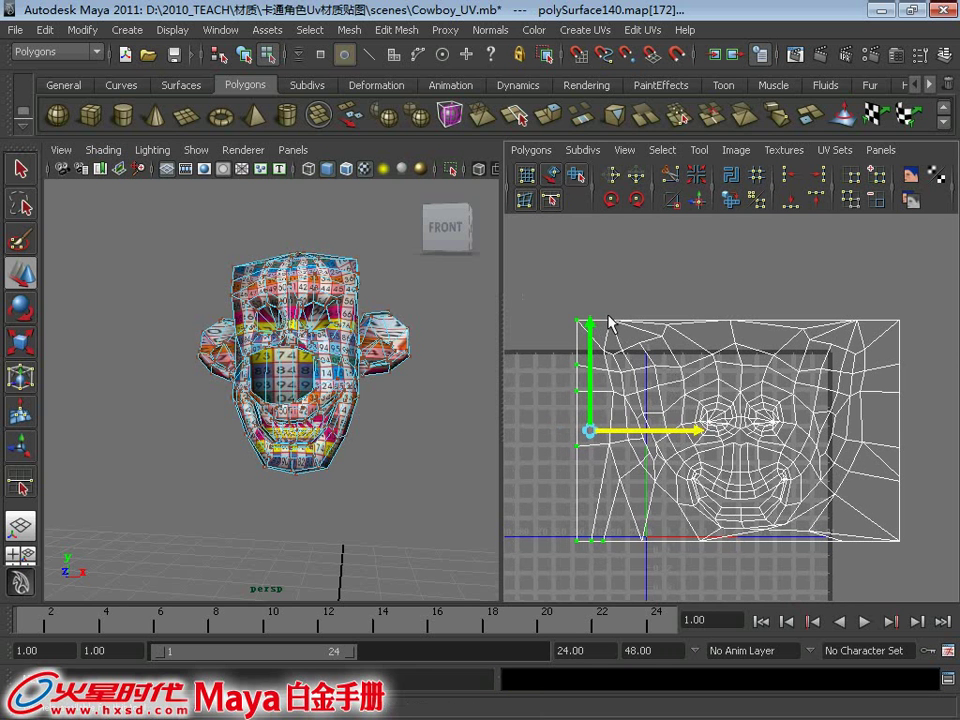
pyautogui.click(551, 300)
pyautogui.moveTo(556, 299); pyautogui.dragTo(935, 403)
# Scale the top UV rows down in V and check the checker squares
pyautogui.press('r')
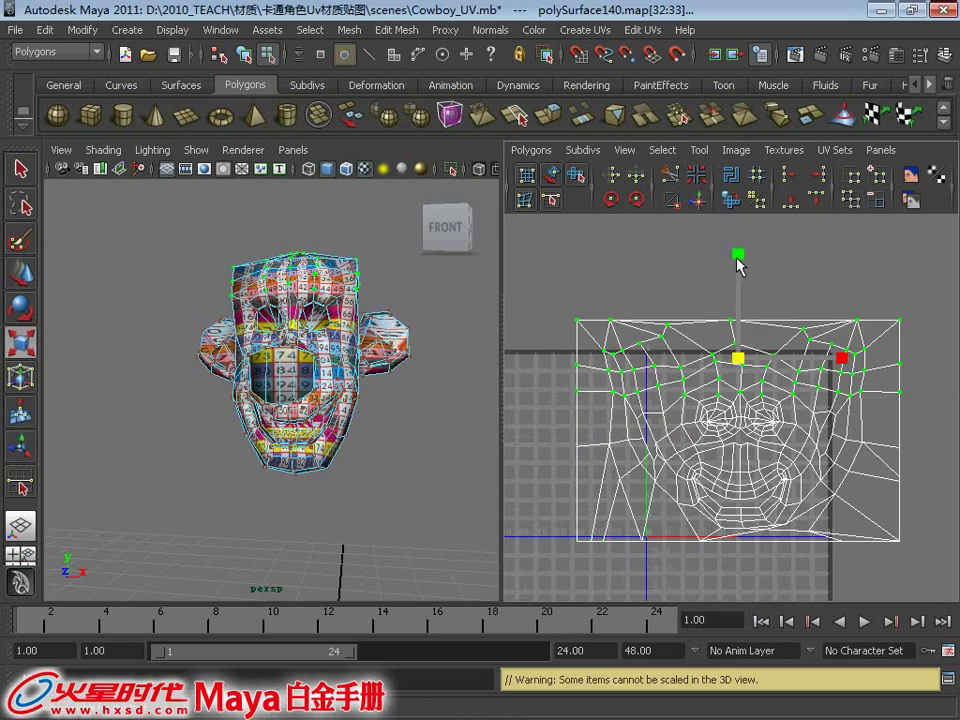
pyautogui.moveTo(738, 262); pyautogui.dragTo(738, 274)
pyautogui.press('w')
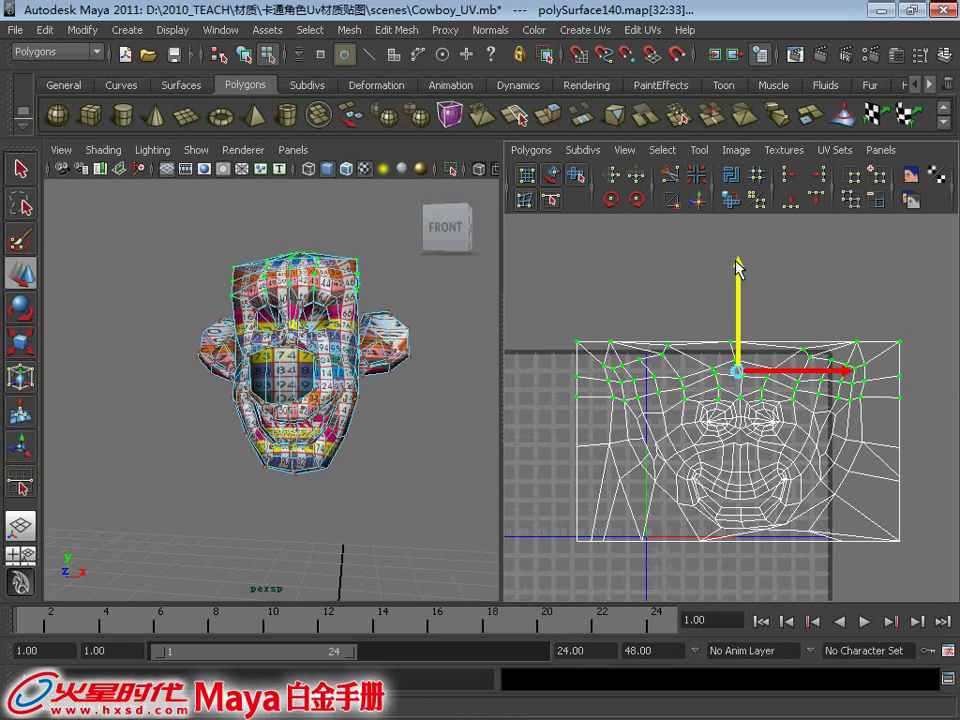
pyautogui.keyDown('alt'); pyautogui.moveTo(413, 317); pyautogui.dragTo(364, 272); pyautogui.keyUp('alt')
pyautogui.moveTo(364, 272)
pyautogui.keyDown('alt'); pyautogui.mouseDown(button='right')
pyautogui.moveTo(350, 350)
pyautogui.moveTo(289, 368)
pyautogui.mouseUp(button='right'); pyautogui.keyUp('alt')
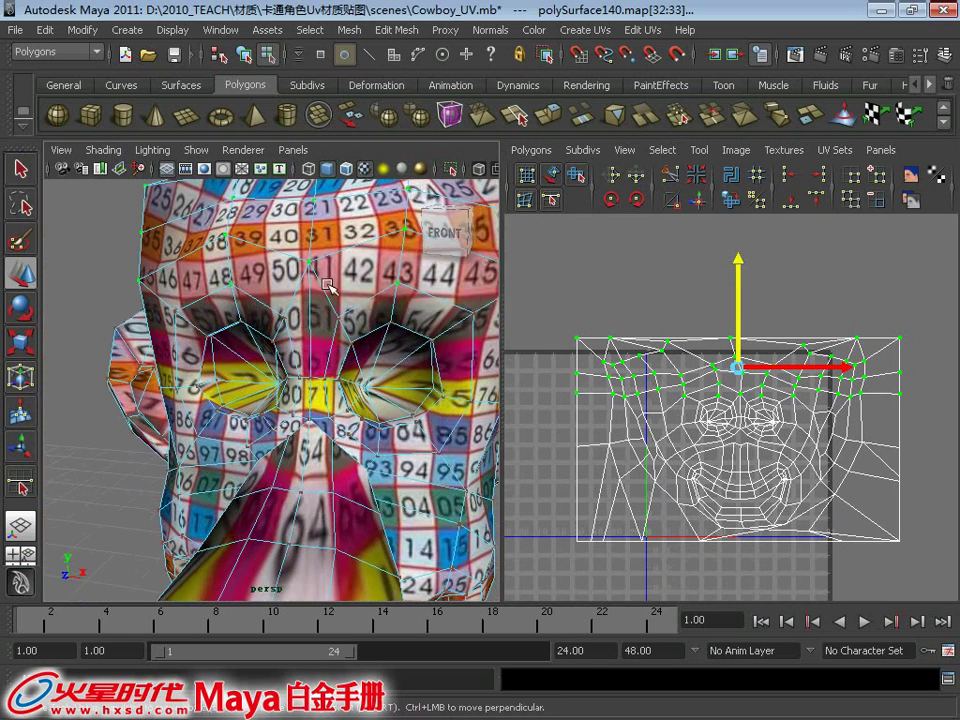
pyautogui.keyDown('alt'); pyautogui.moveTo(326, 285); pyautogui.dragTo(336, 176, button='right'); pyautogui.keyUp('alt')
pyautogui.moveTo(739, 266)
pyautogui.mouseDown()
pyautogui.moveTo(739, 285)
pyautogui.moveTo(739, 264)
pyautogui.mouseUp()
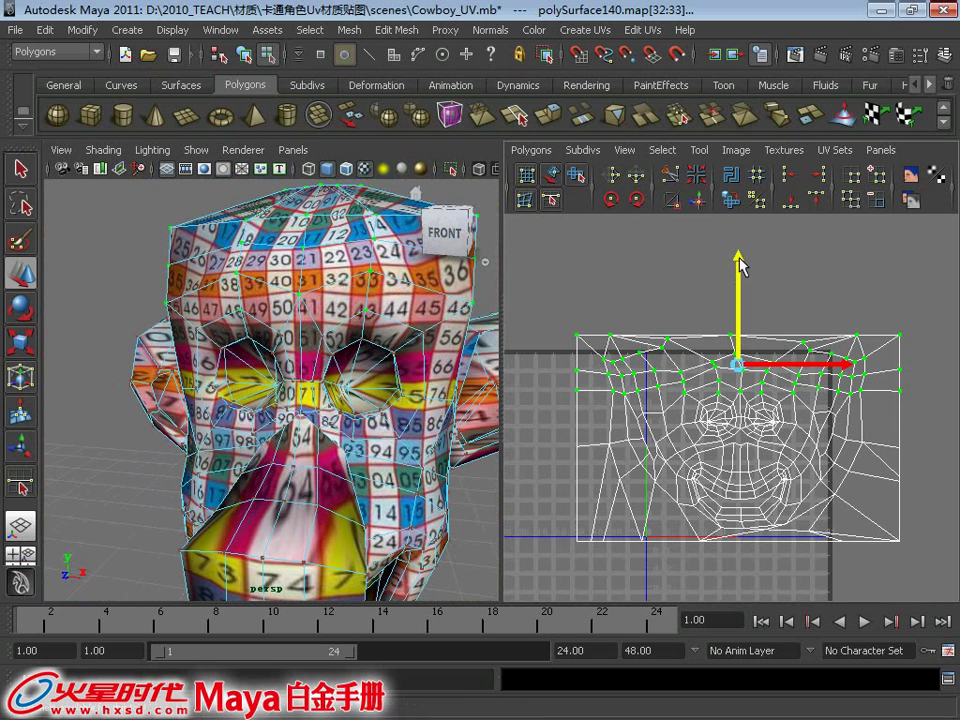
# Reselect the top-edge UVs and orbit the head to a front-right angle
pyautogui.moveTo(752, 354)
pyautogui.mouseDown()
pyautogui.moveTo(716, 262)
pyautogui.moveTo(738, 242)
pyautogui.mouseUp()
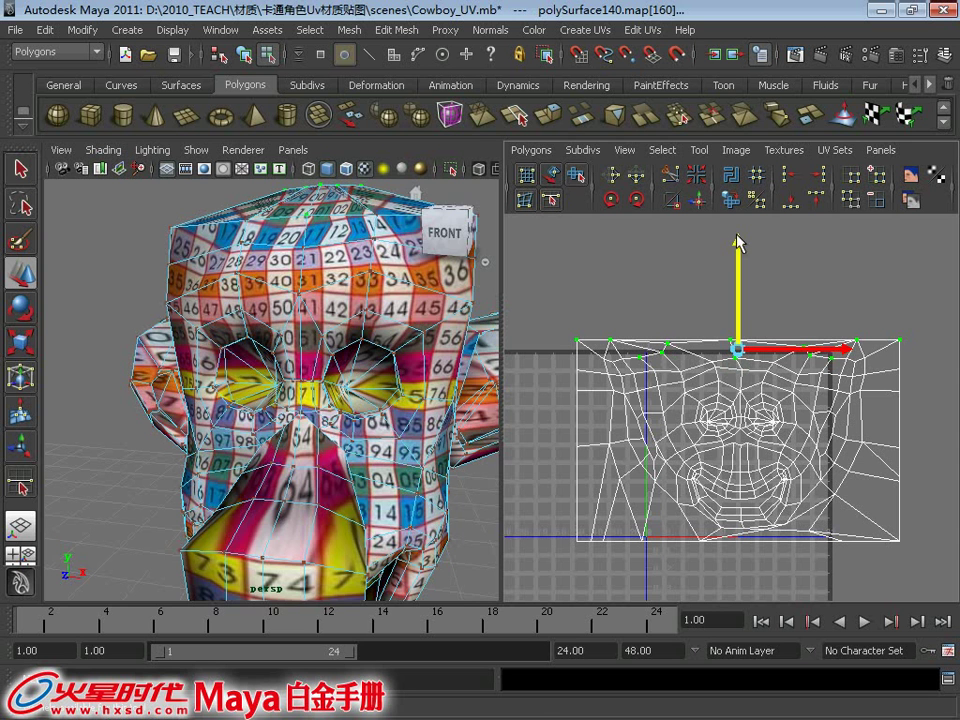
pyautogui.scroll(-10, 315, 332)
pyautogui.keyDown('alt'); pyautogui.moveTo(315, 332); pyautogui.dragTo(332, 452); pyautogui.keyUp('alt')
# Select the whole head and all of its UVs in the UV Texture Editor
pyautogui.scroll(2, 275, 380)
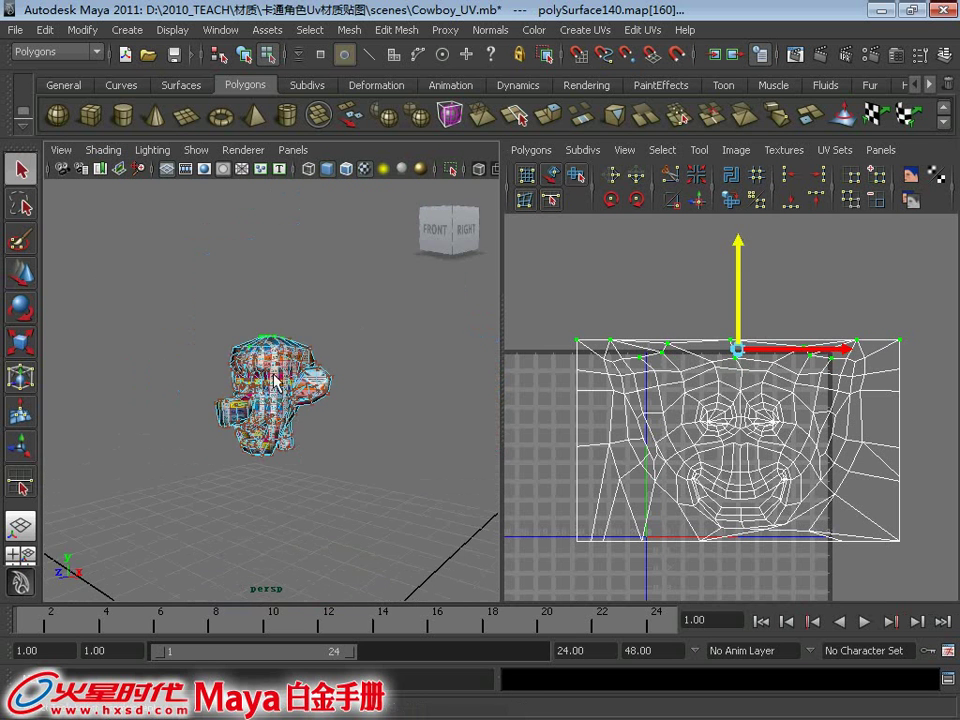
pyautogui.moveTo(330, 360); pyautogui.dragTo(343, 347, button='right')
pyautogui.click(345, 288)
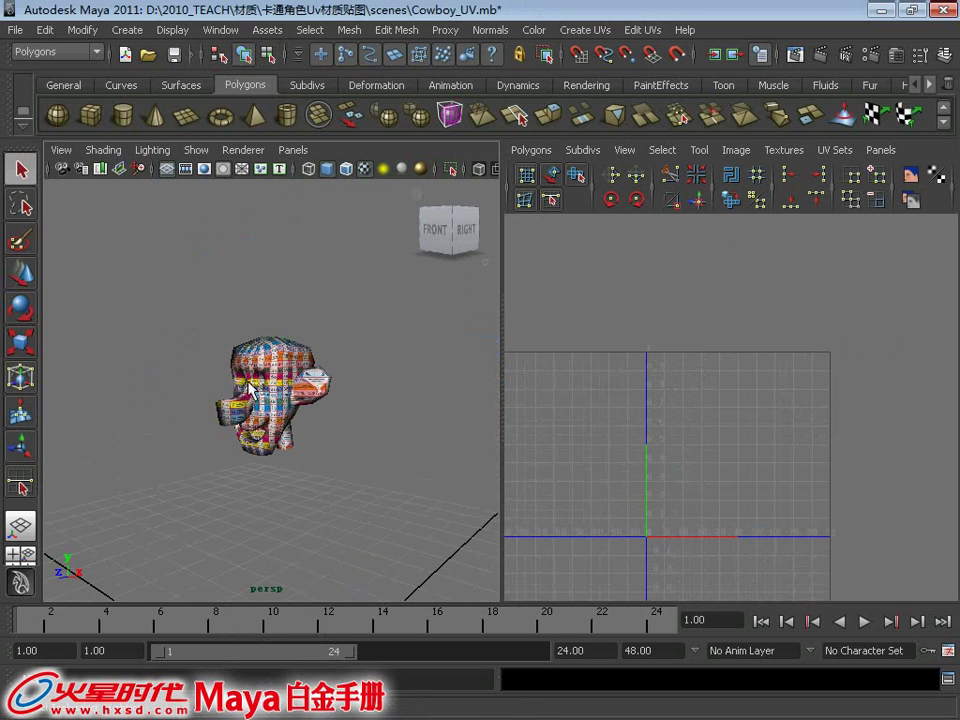
pyautogui.moveTo(214, 276); pyautogui.dragTo(345, 470)
pyautogui.scroll(-2, 703, 386)
pyautogui.scroll(-2, 680, 347)
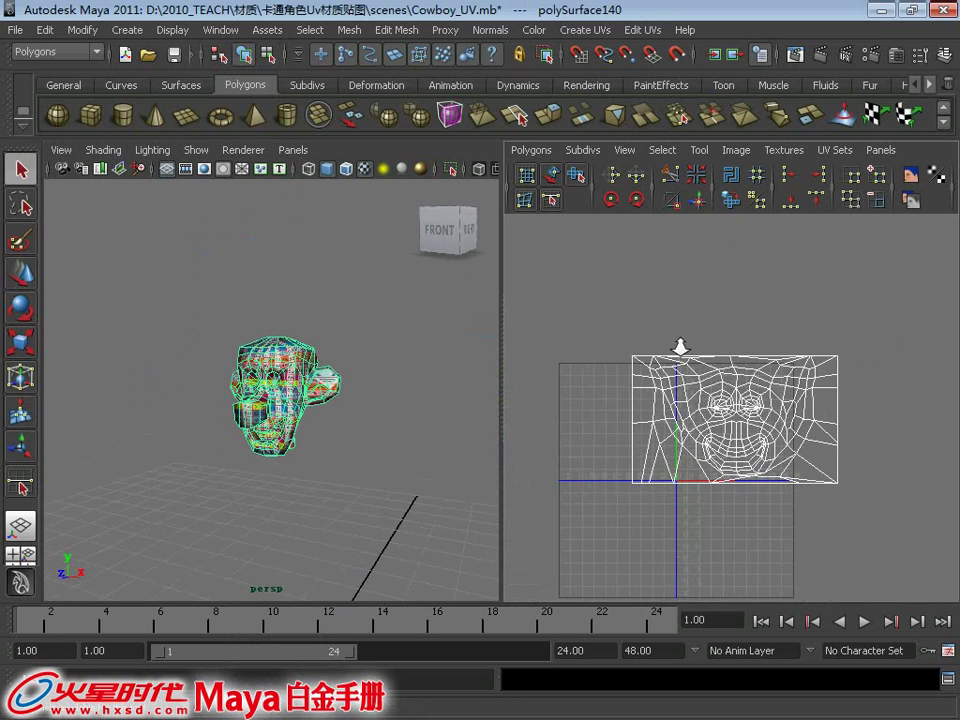
pyautogui.moveTo(769, 376); pyautogui.dragTo(587, 368, button='right')
pyautogui.moveTo(880, 570); pyautogui.dragTo(625, 350)
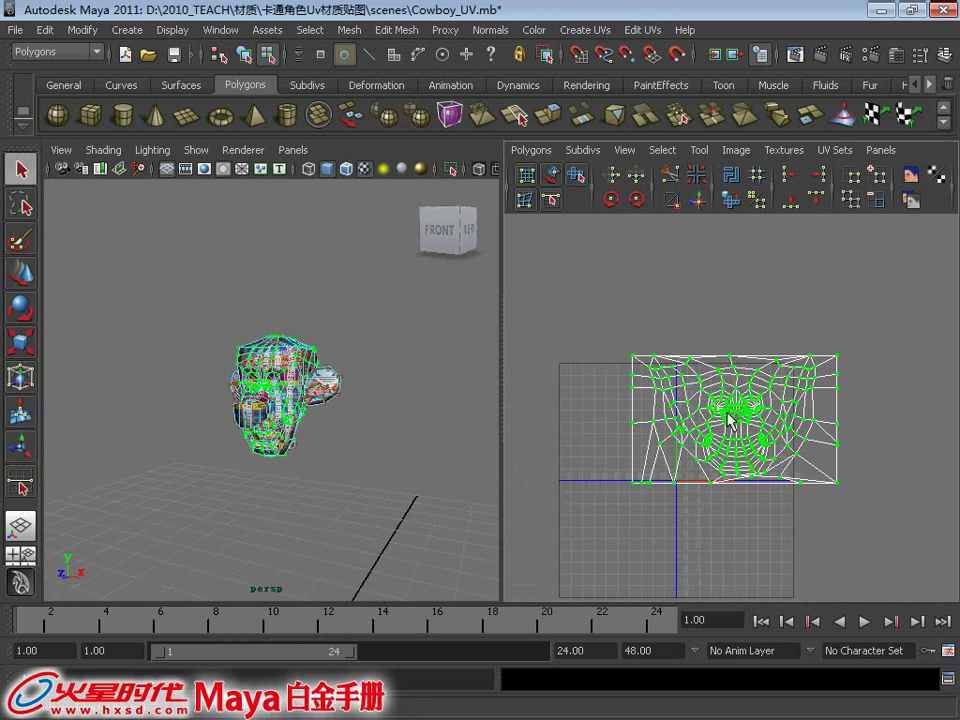
# Scale the head UVs down and move them up and left toward the tile corner
pyautogui.press('r')
pyautogui.moveTo(735, 422); pyautogui.dragTo(670, 425)
pyautogui.scroll(2, 700, 432)
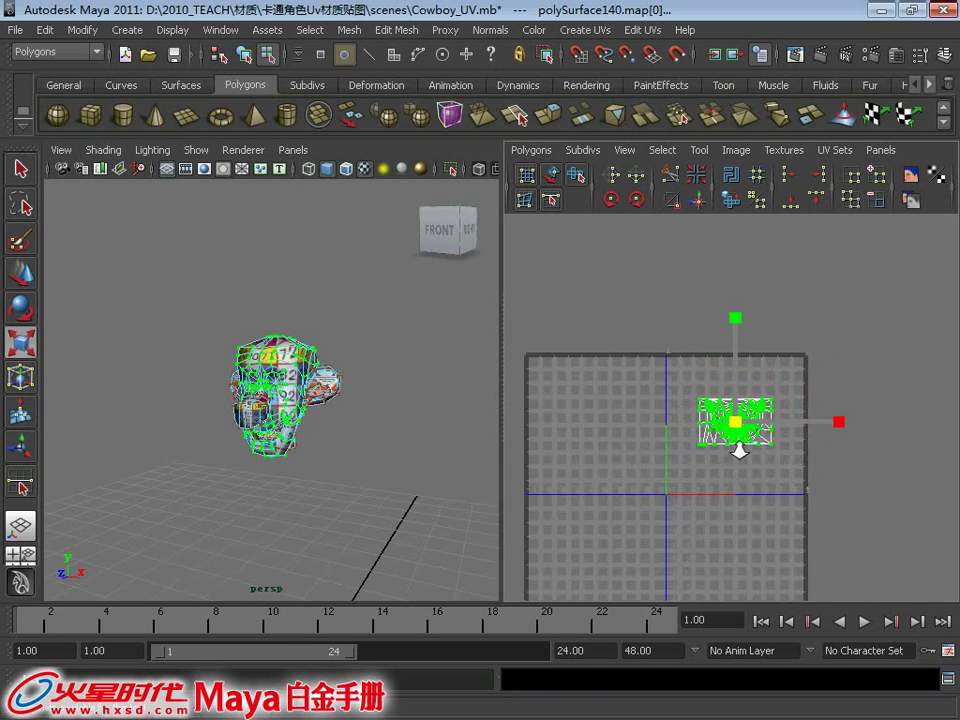
pyautogui.scroll(2, 739, 446)
pyautogui.press('w')
pyautogui.moveTo(790, 430); pyautogui.dragTo(608, 378)
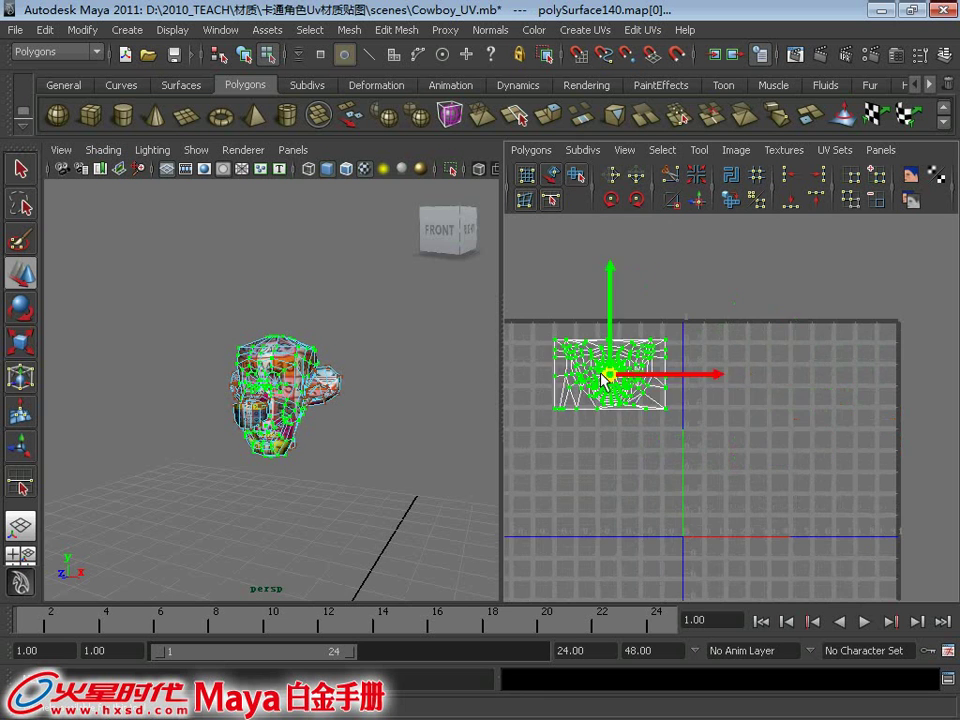
pyautogui.keyDown('alt'); pyautogui.moveTo(608, 378); pyautogui.dragTo(815, 395, button='middle'); pyautogui.keyUp('alt')
pyautogui.moveTo(875, 387); pyautogui.dragTo(797, 376)
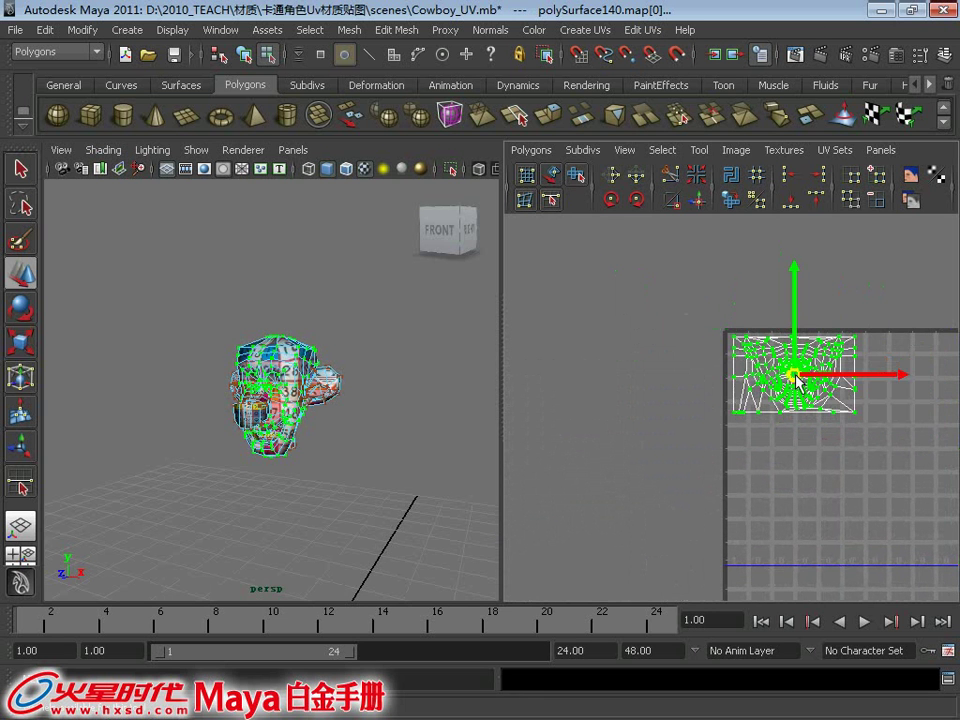
# Shrink the face shell further and nudge it into the tile's upper-left corner
pyautogui.keyDown('alt'); pyautogui.moveTo(836, 376); pyautogui.dragTo(664, 380, button='middle'); pyautogui.keyUp('alt')
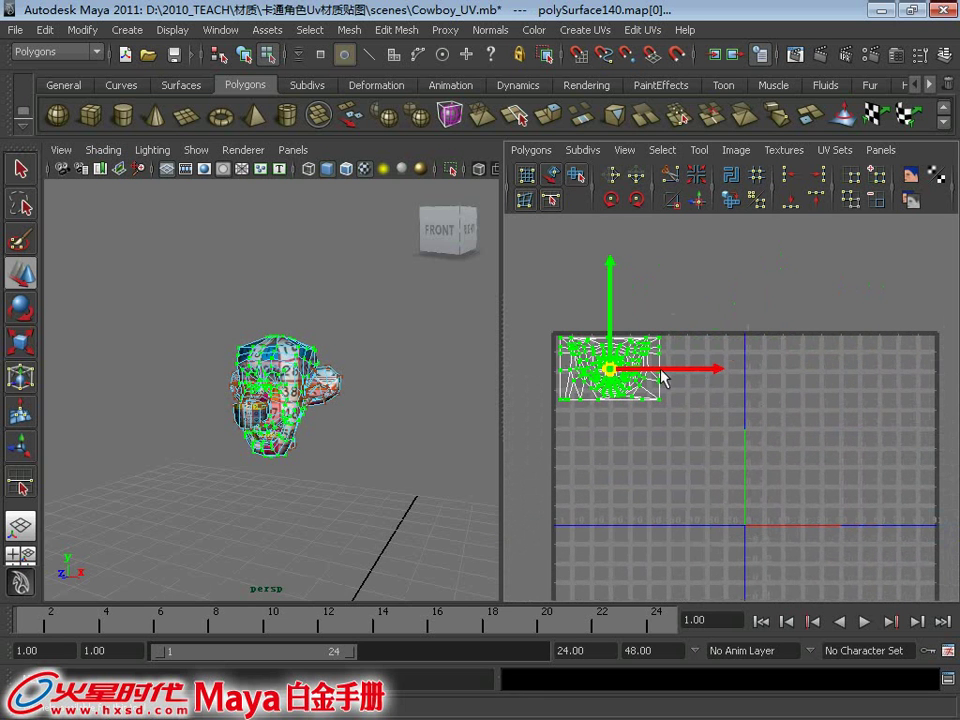
pyautogui.press('r')
pyautogui.moveTo(614, 371); pyautogui.dragTo(578, 373)
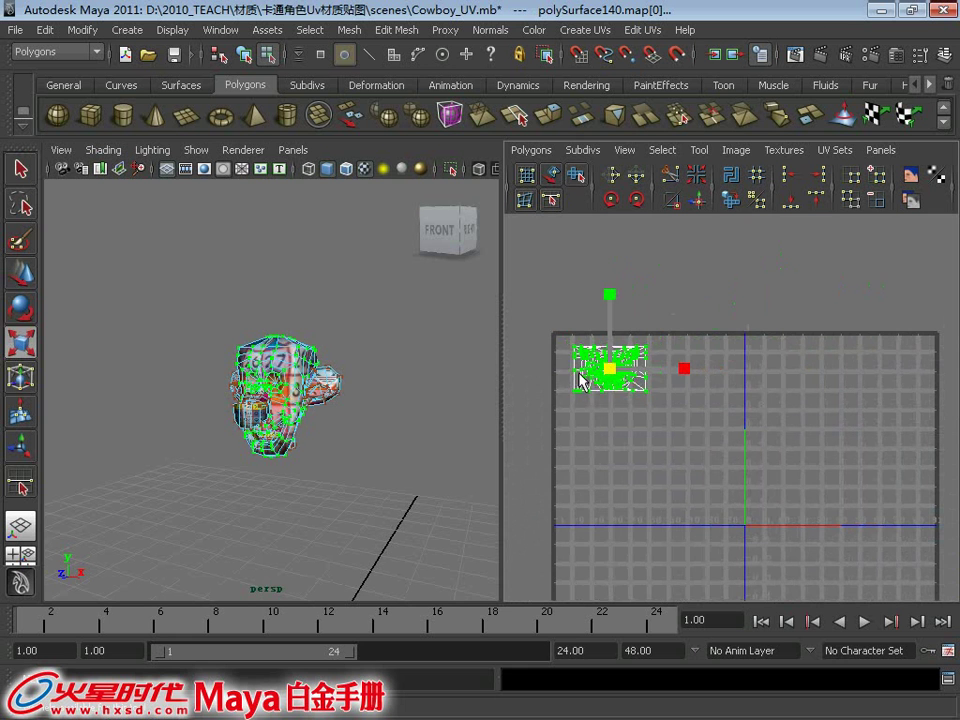
pyautogui.press('w')
pyautogui.moveTo(608, 376); pyautogui.dragTo(601, 367)
# Deselect the face shell and pan the UV view to reveal the neck shells
pyautogui.click(761, 315)
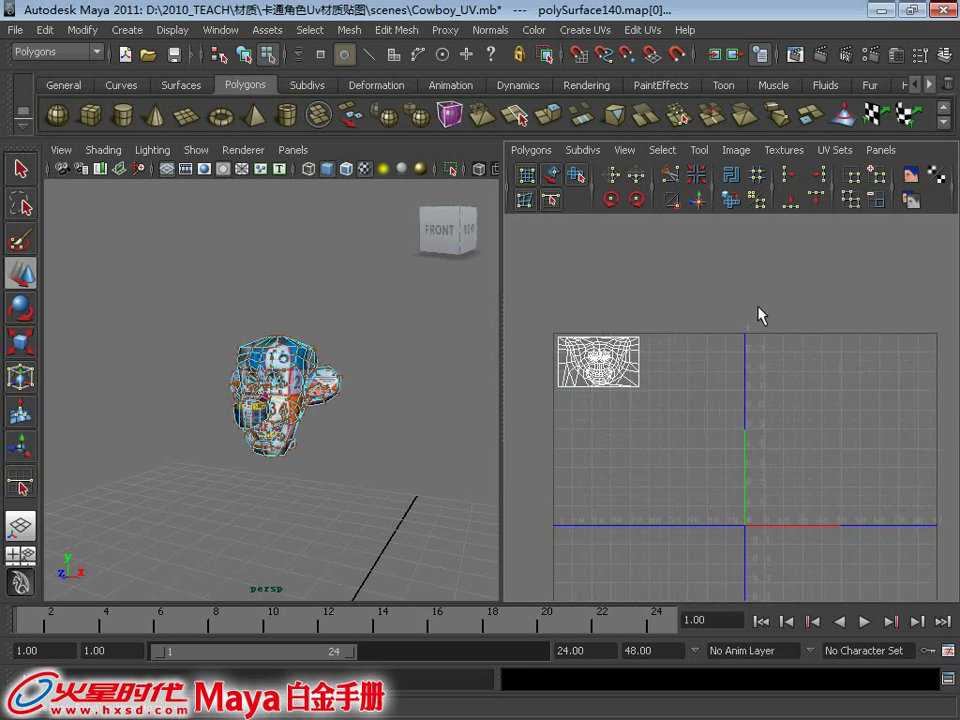
pyautogui.scroll(-3, 778, 317)
pyautogui.scroll(-1, 746, 336)
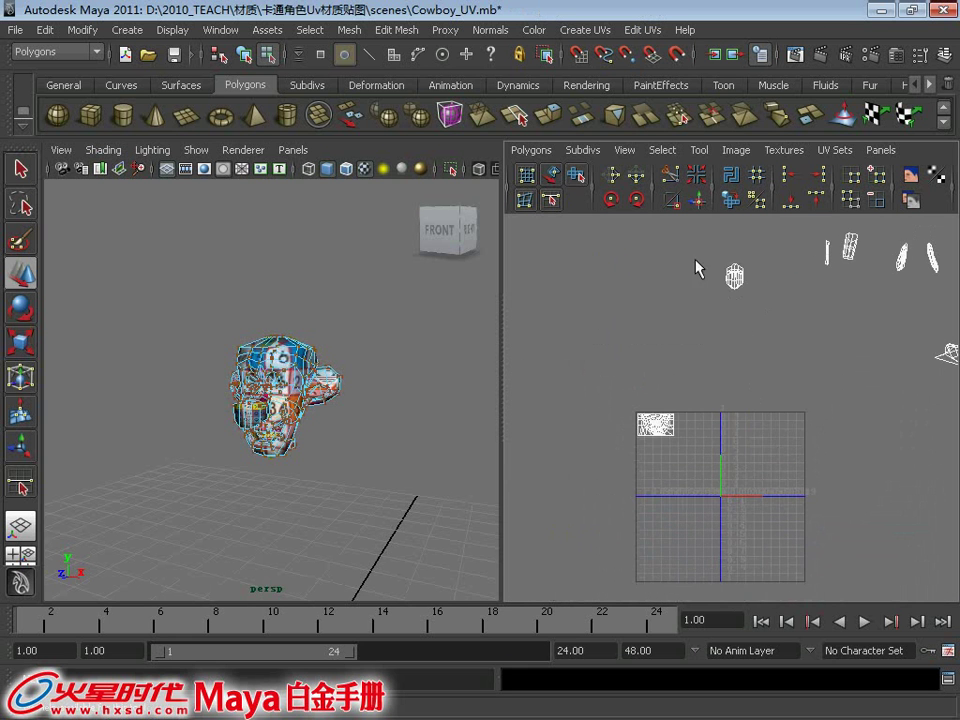
pyautogui.scroll(1, 694, 268)
pyautogui.keyDown('alt'); pyautogui.moveTo(681, 274); pyautogui.dragTo(669, 355, button='middle'); pyautogui.keyUp('alt')
pyautogui.scroll(2, 385, 428)
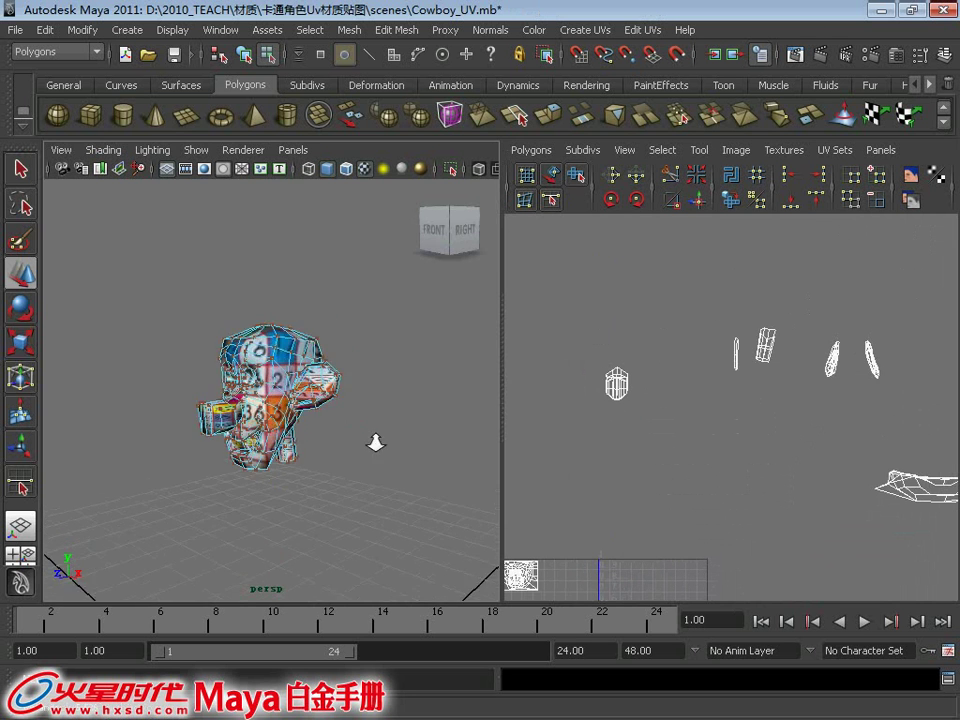
pyautogui.scroll(2, 375, 439)
# Select the small neck shell, convert it to faces, and orbit to the neck
pyautogui.moveTo(762, 336); pyautogui.dragTo(806, 349, button='right')
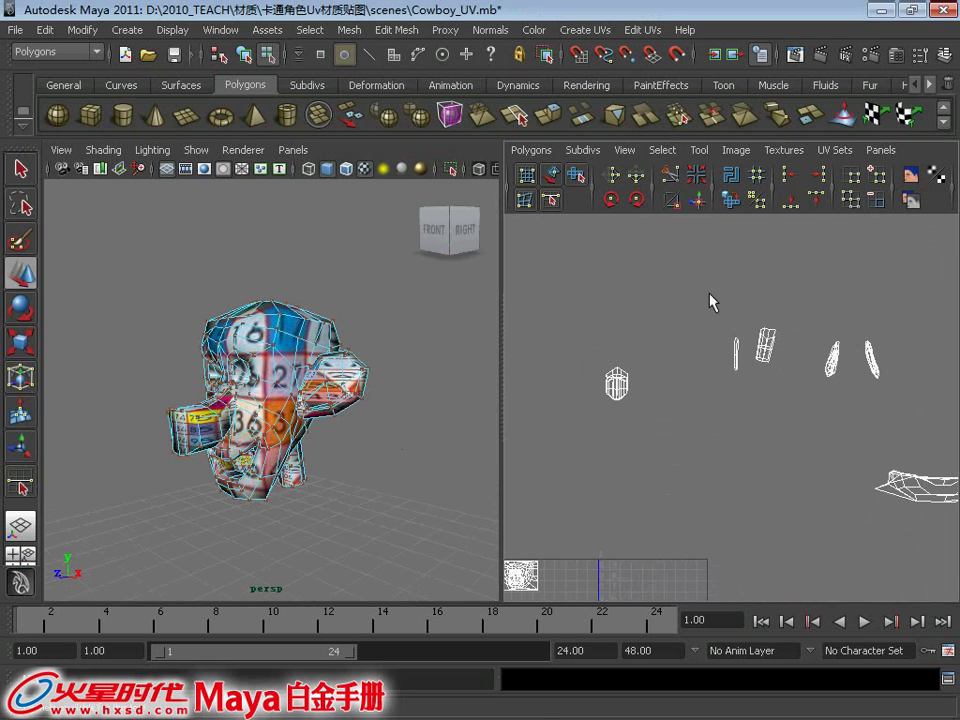
pyautogui.moveTo(782, 395); pyautogui.dragTo(780, 390)
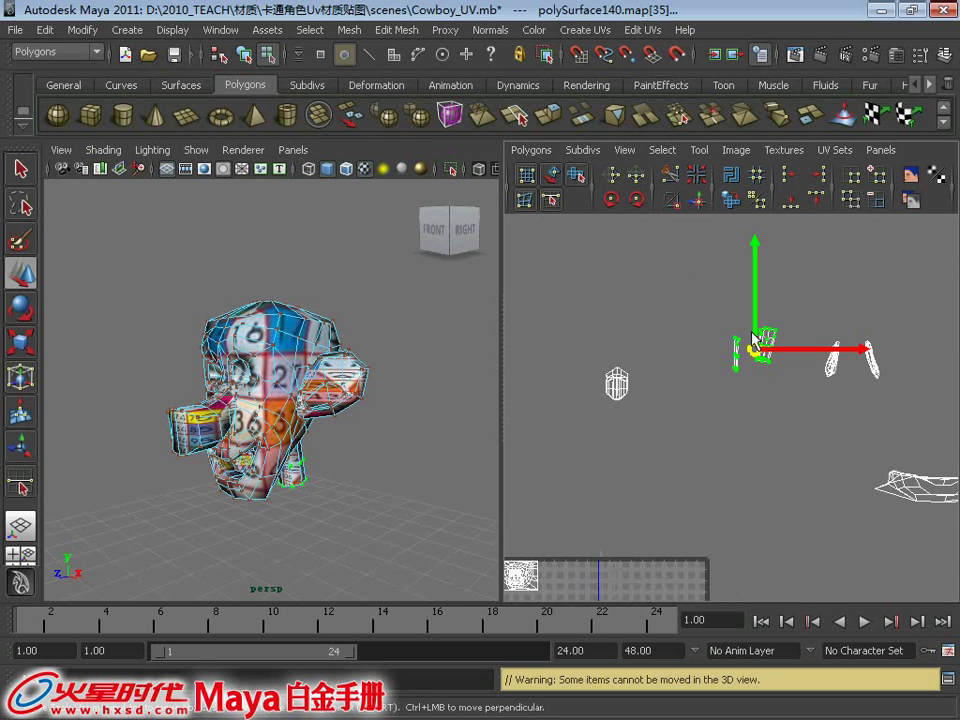
pyautogui.moveTo(752, 338); pyautogui.dragTo(713, 306, button='right')
pyautogui.click(784, 392)
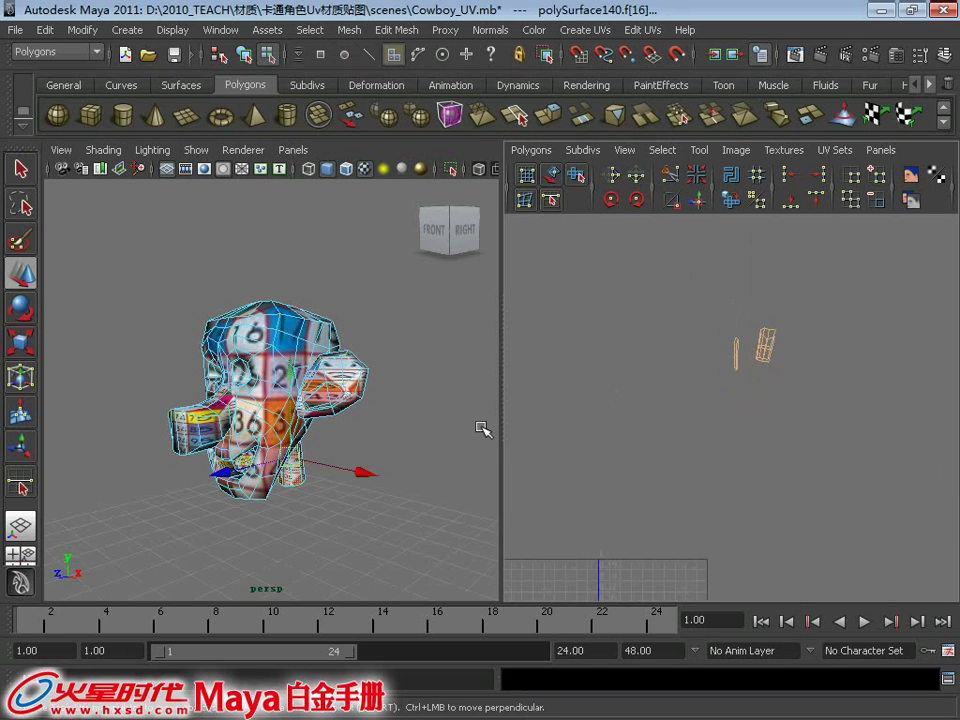
pyautogui.keyDown('alt'); pyautogui.moveTo(483, 429); pyautogui.dragTo(290, 477); pyautogui.keyUp('alt')
pyautogui.scroll(3, 290, 477)
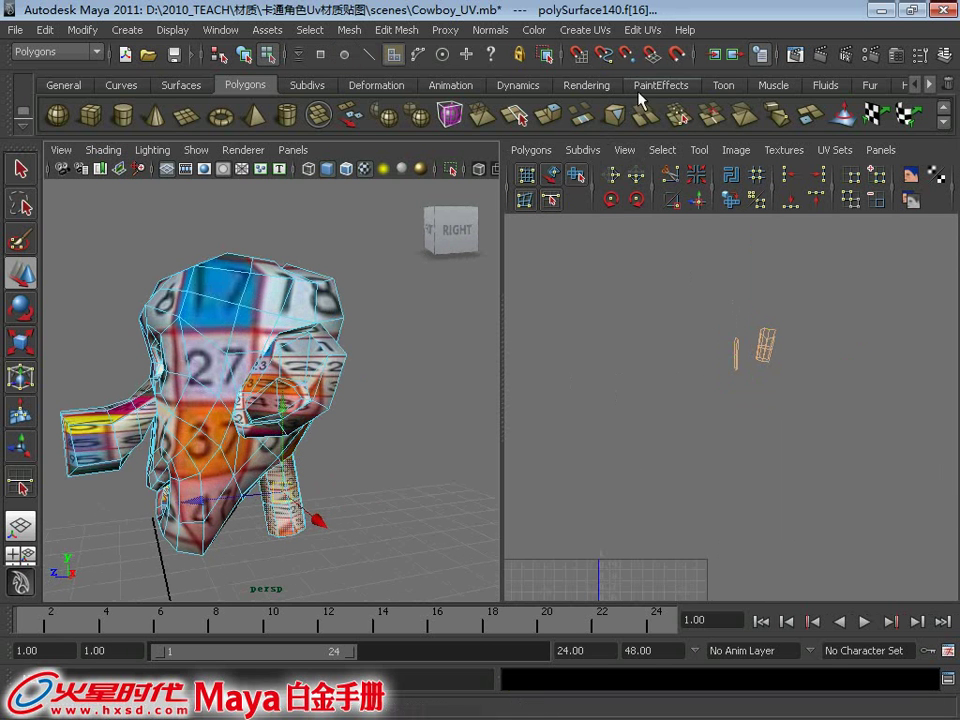
# Apply a cylindrical UV projection to the neck and select its new shell
pyautogui.click(588, 29)
pyautogui.click(595, 73)
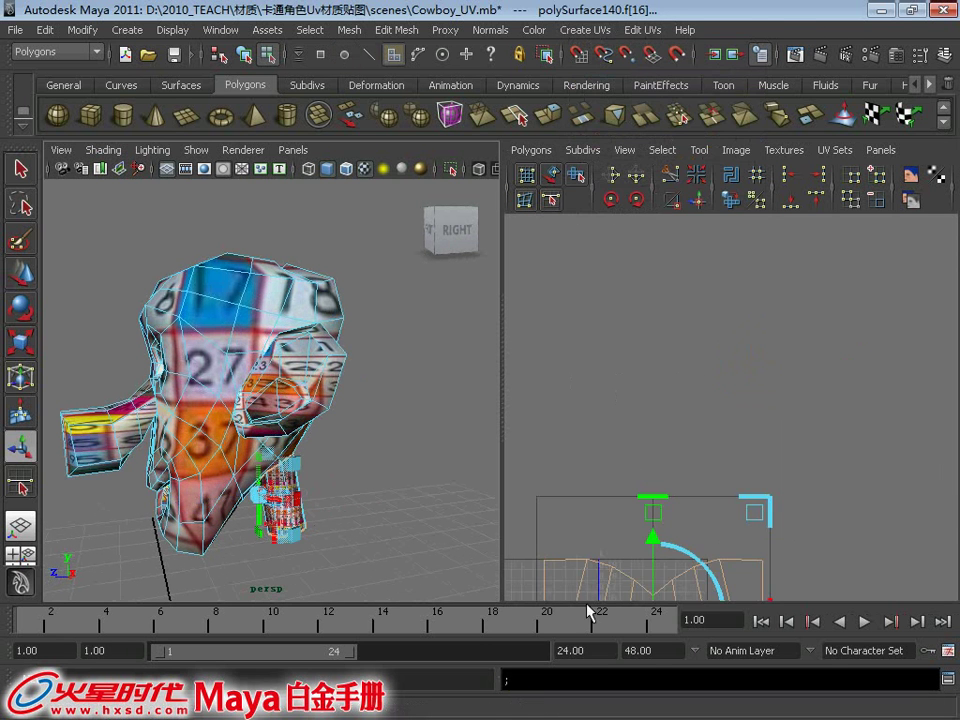
pyautogui.keyDown('alt'); pyautogui.moveTo(640, 377); pyautogui.dragTo(653, 347, button='middle'); pyautogui.keyUp('alt')
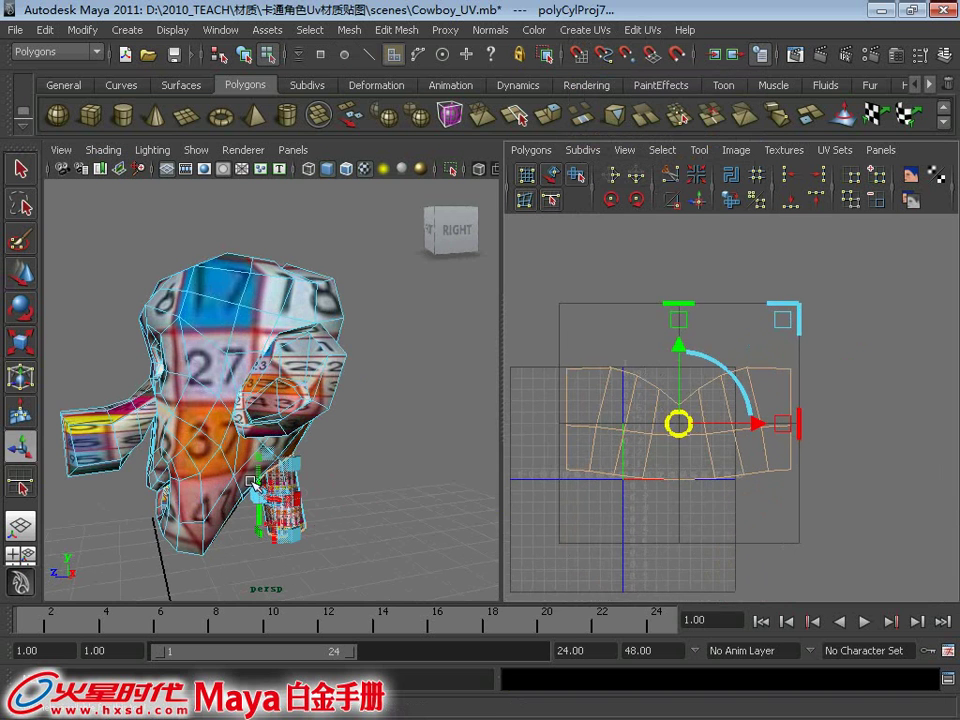
pyautogui.moveTo(681, 418); pyautogui.dragTo(754, 418, button='right')
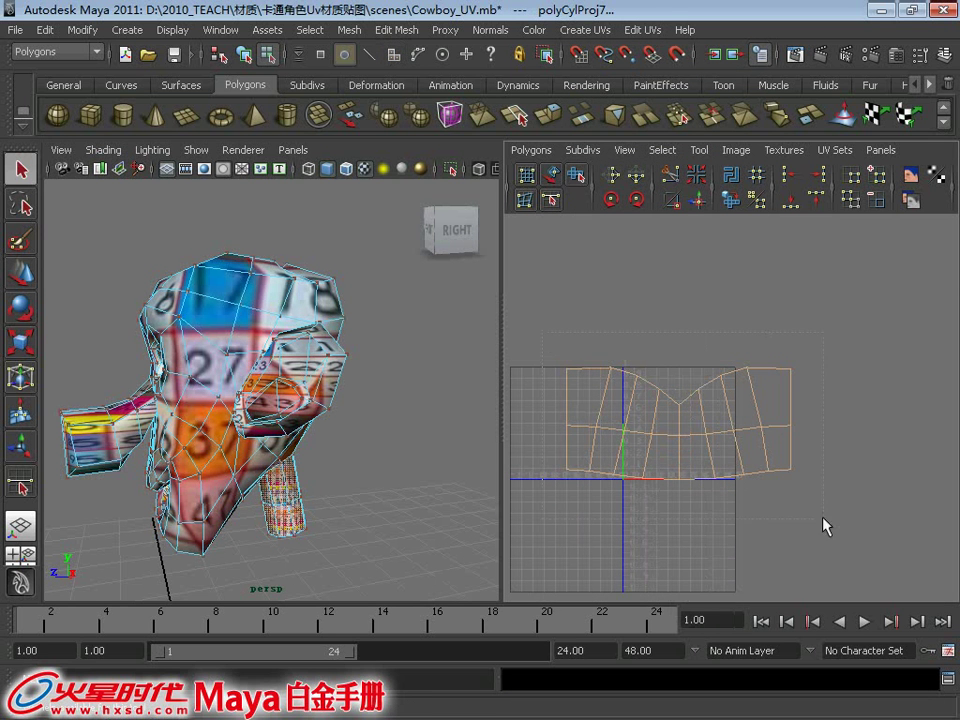
pyautogui.moveTo(826, 526); pyautogui.dragTo(822, 522)
# Move the neck shell up-left and rotate it upright in two 45-degree turns
pyautogui.press('w')
pyautogui.moveTo(678, 425); pyautogui.dragTo(637, 413)
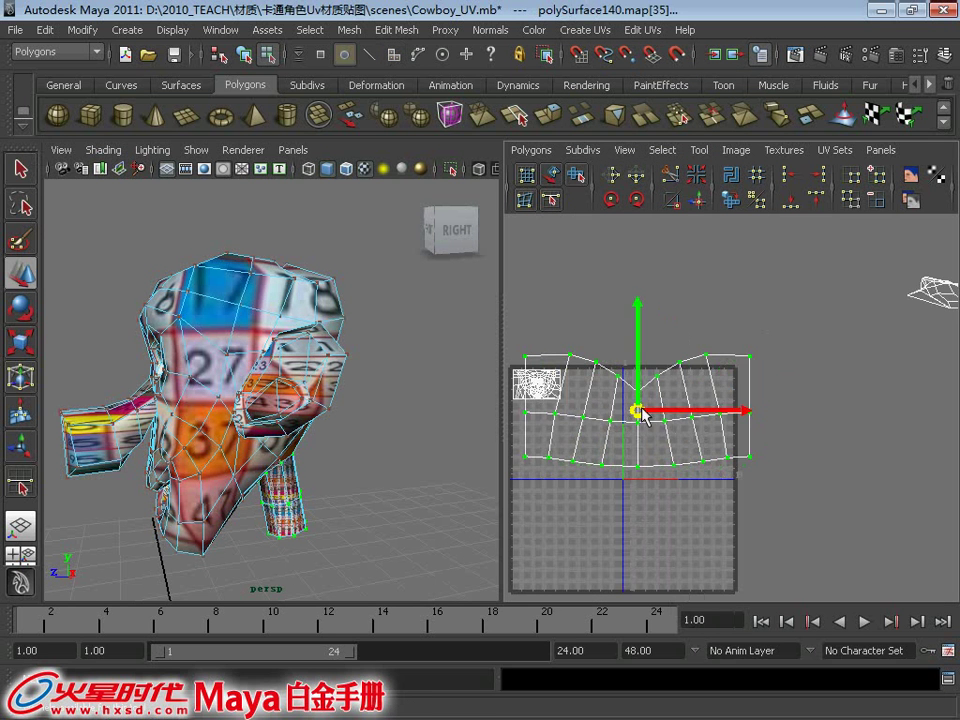
pyautogui.press('r')
pyautogui.press('e')
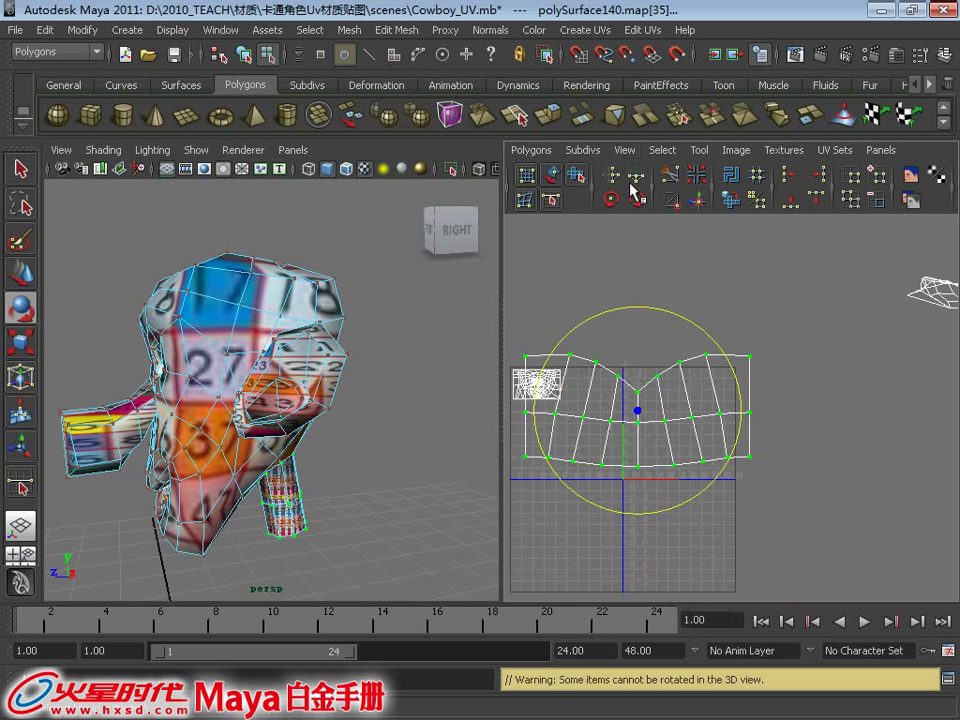
pyautogui.click(637, 199)
pyautogui.click(637, 199)
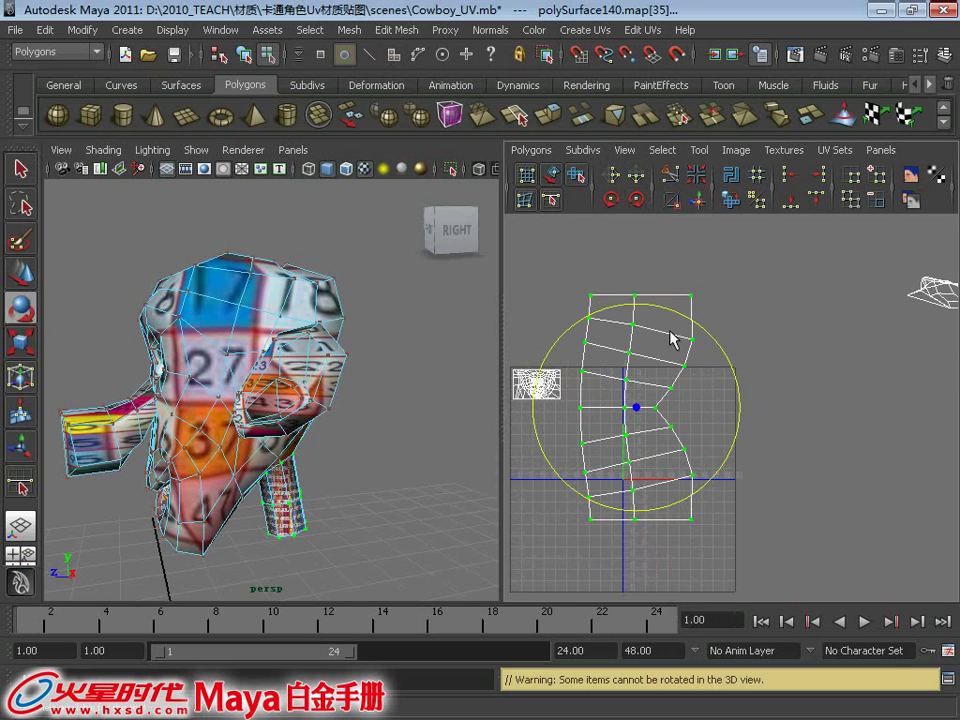
pyautogui.press('q')
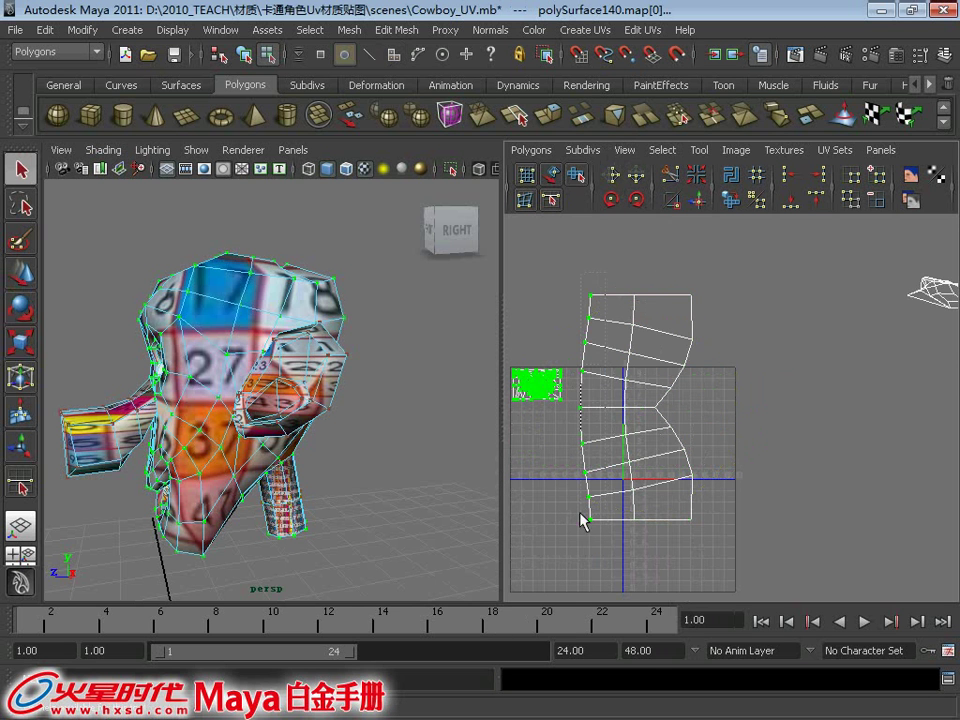
# Align the neck shell's edge, notch and centre UV columns, then shrink it to a strip
pyautogui.click(575, 562)
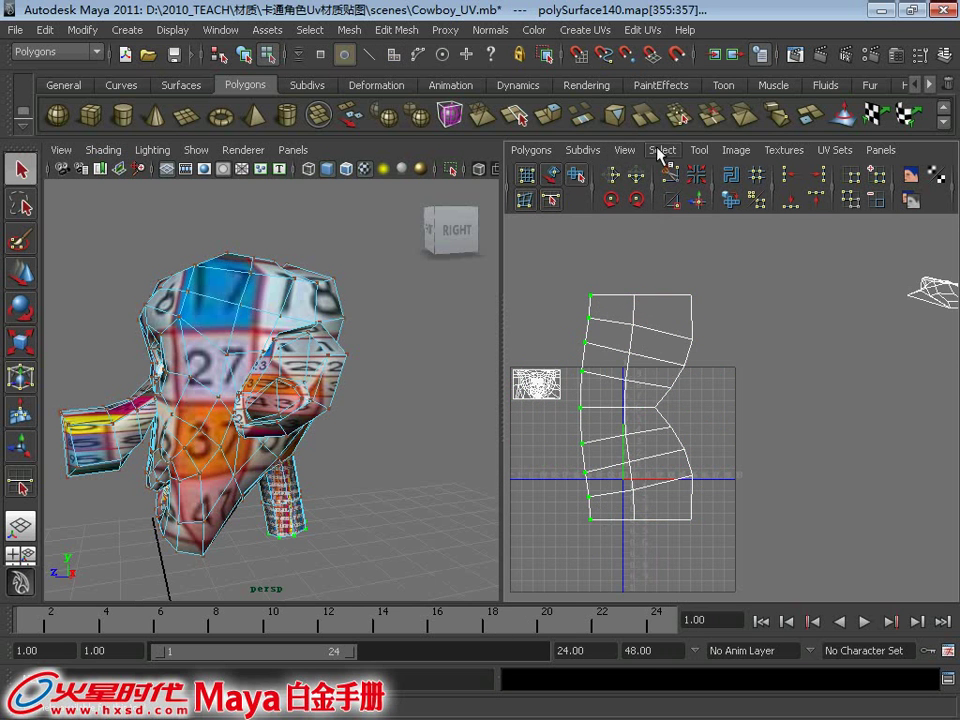
pyautogui.click(790, 183)
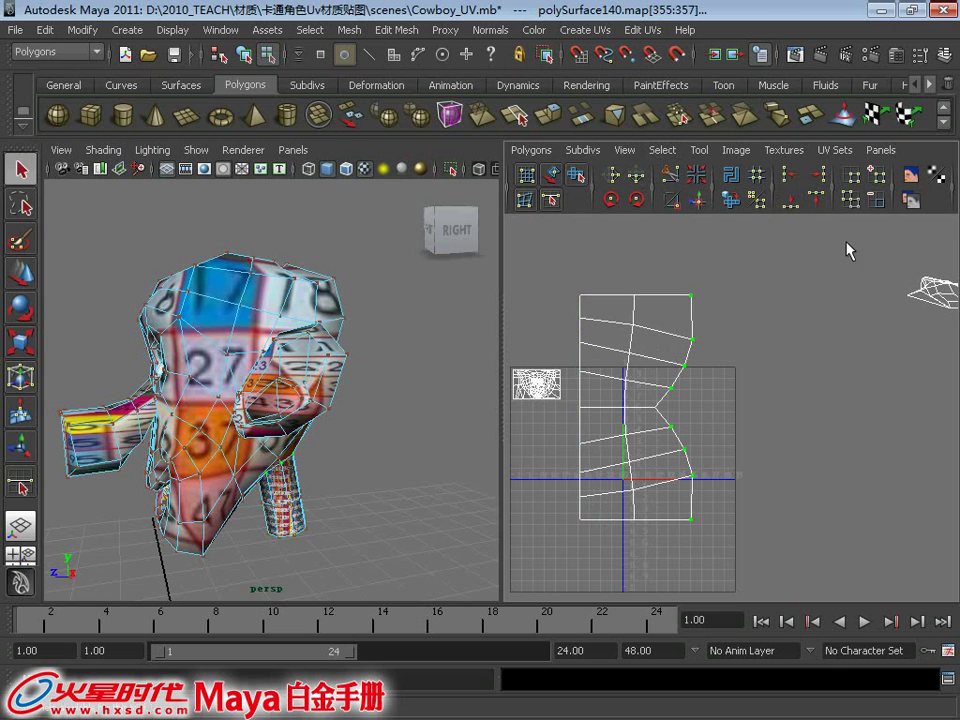
pyautogui.click(822, 178)
pyautogui.click(656, 402)
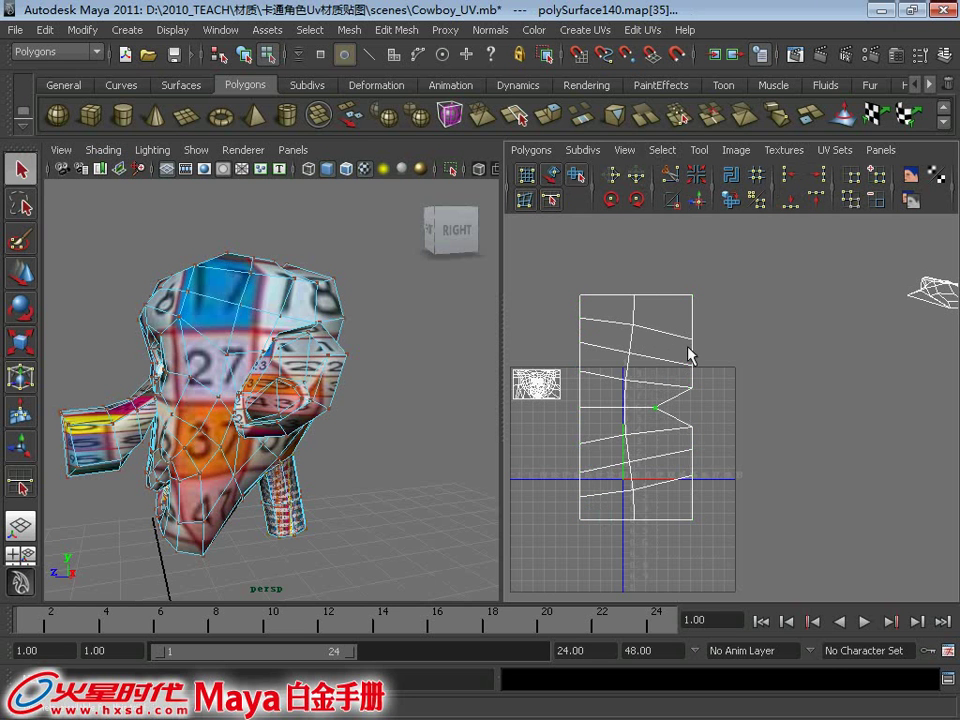
pyautogui.click(822, 178)
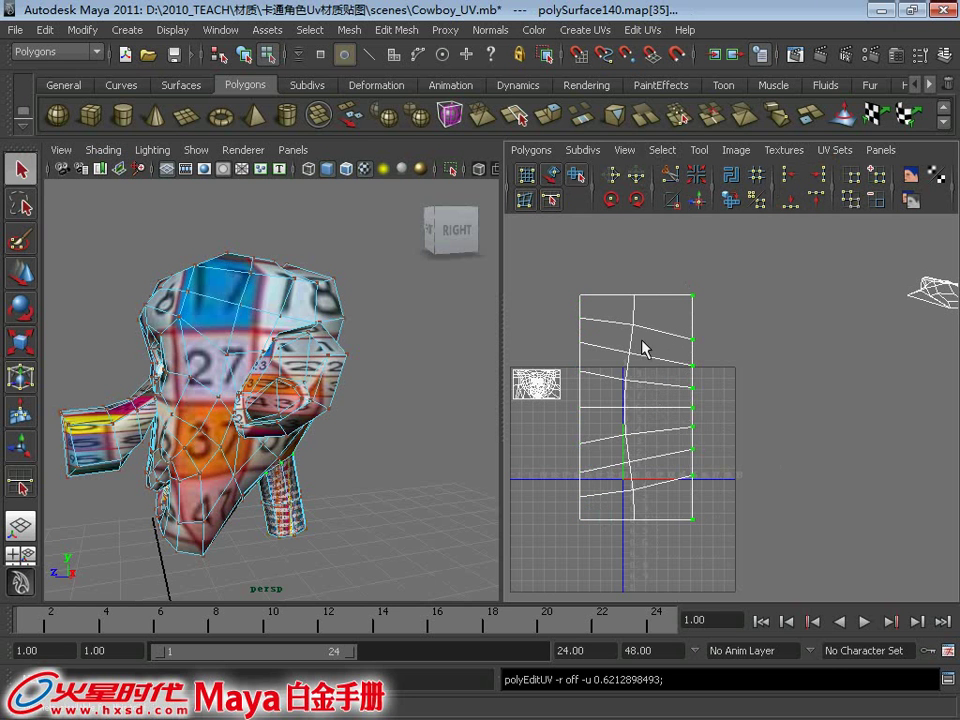
pyautogui.click(821, 180)
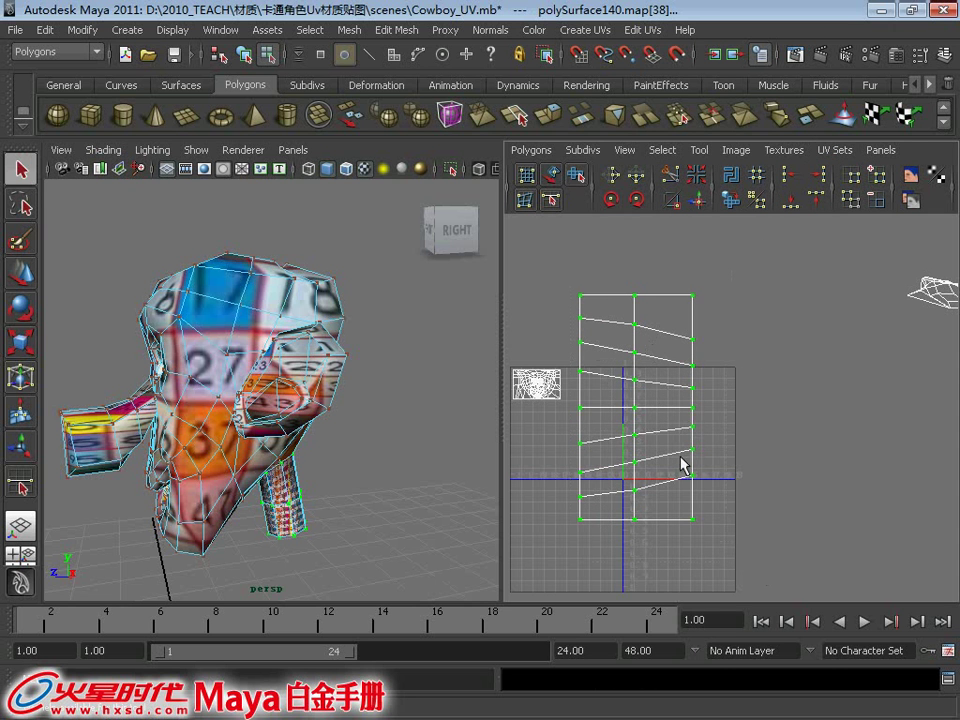
pyautogui.press('r')
pyautogui.moveTo(636, 416); pyautogui.dragTo(568, 414)
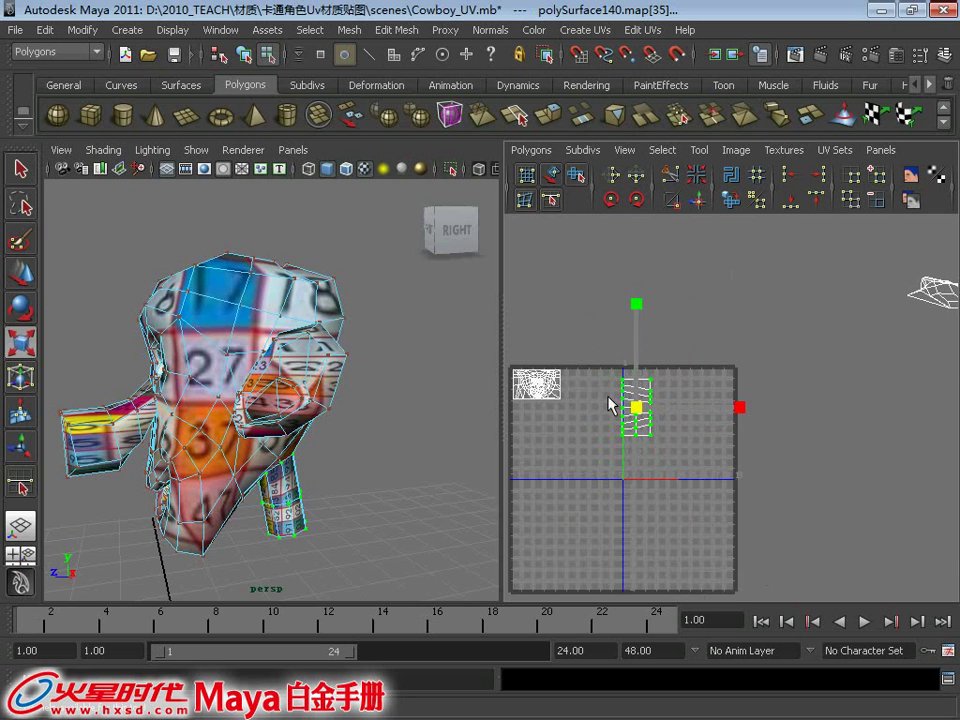
# Move the neck strip toward the face shell and scale it down uniformly
pyautogui.press('w')
pyautogui.moveTo(660, 416)
pyautogui.mouseDown(button='middle')
pyautogui.moveTo(612, 398)
pyautogui.moveTo(546, 338)
pyautogui.mouseUp(button='middle')
pyautogui.scroll(2, 653, 398)
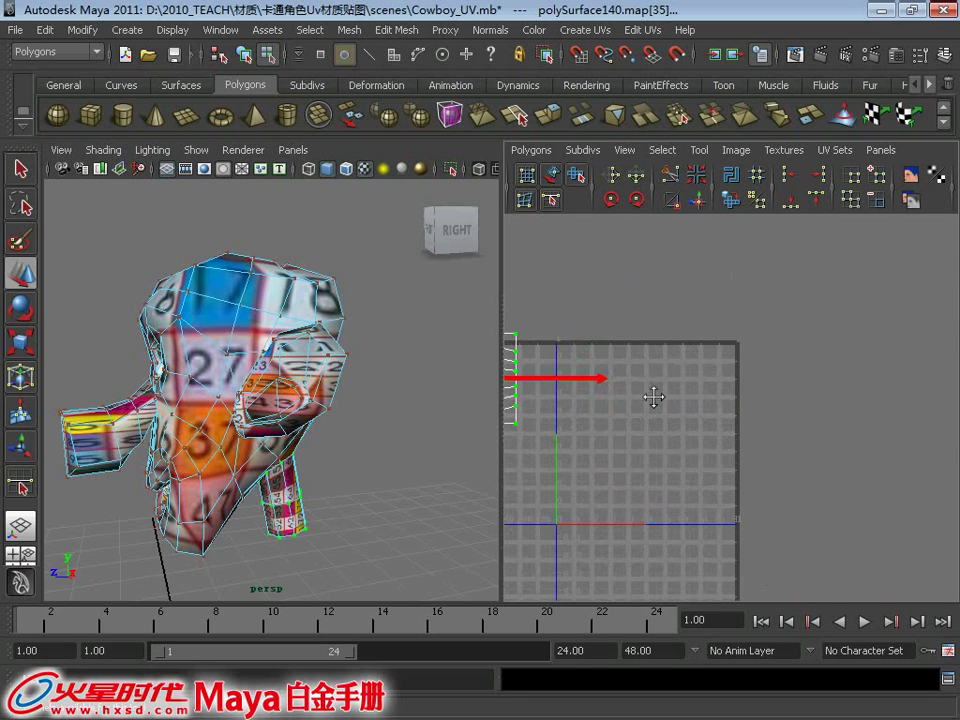
pyautogui.keyDown('alt'); pyautogui.moveTo(649, 429); pyautogui.dragTo(879, 392, button='middle'); pyautogui.keyUp('alt')
pyautogui.scroll(-1, 866, 394)
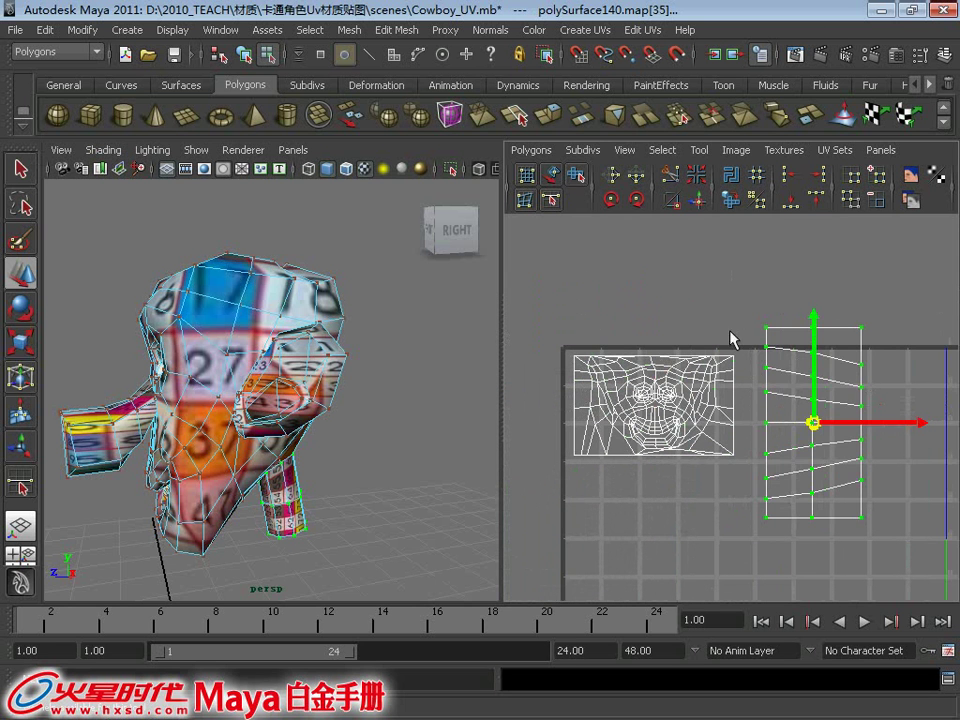
pyautogui.press('r')
pyautogui.moveTo(813, 422)
pyautogui.mouseDown()
pyautogui.moveTo(771, 428)
pyautogui.moveTo(770, 392)
pyautogui.mouseUp()
# Slide the neck strip beside the face shell, then zoom out over the tile
pyautogui.press('w')
pyautogui.moveTo(772, 397)
pyautogui.keyDown('alt'); pyautogui.mouseDown(button='right')
pyautogui.moveTo(836, 456)
pyautogui.moveTo(793, 381)
pyautogui.mouseUp(button='right'); pyautogui.keyUp('alt')
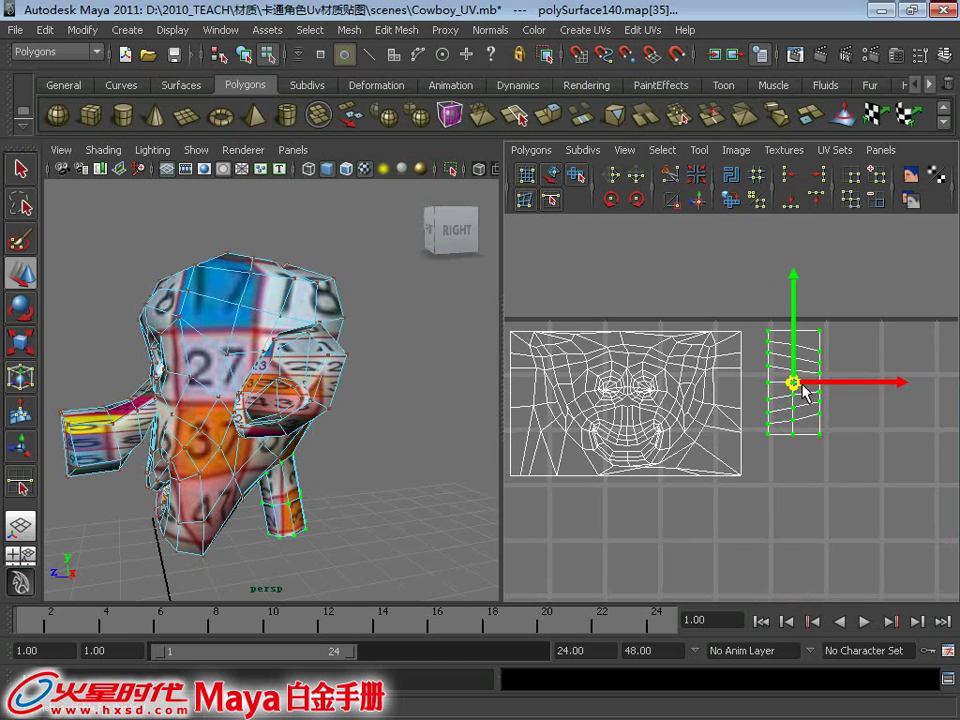
pyautogui.press('r')
pyautogui.press('w')
pyautogui.moveTo(793, 383); pyautogui.dragTo(780, 384)
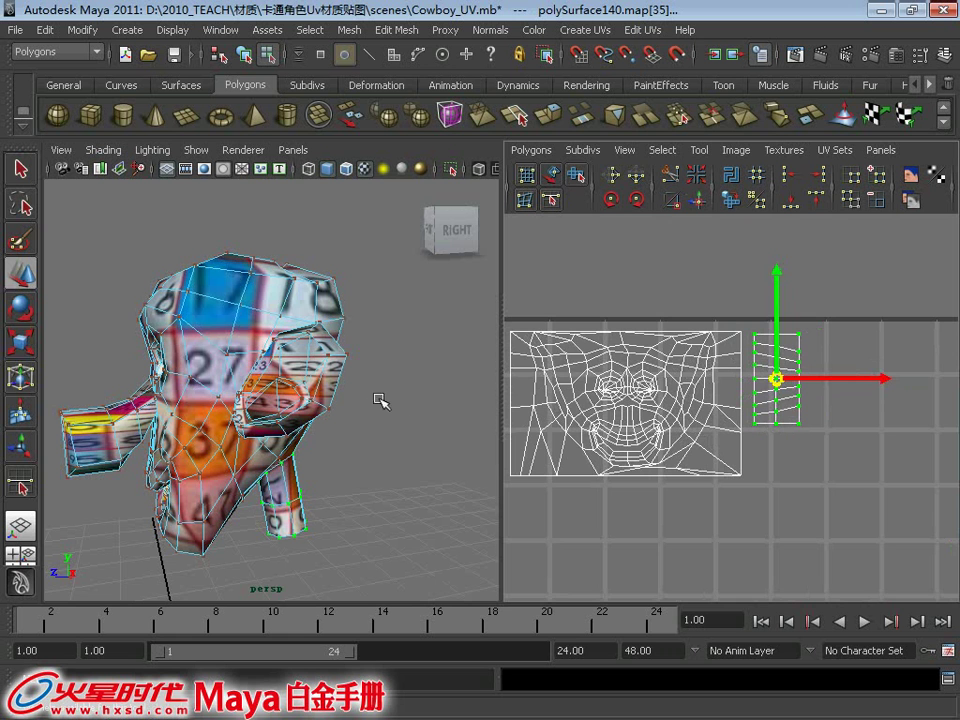
pyautogui.moveTo(566, 417)
pyautogui.keyDown('alt'); pyautogui.mouseDown(button='right')
pyautogui.moveTo(707, 336)
pyautogui.moveTo(717, 352)
pyautogui.mouseUp(button='right'); pyautogui.keyUp('alt')
pyautogui.keyDown('alt'); pyautogui.moveTo(717, 352); pyautogui.dragTo(639, 332, button='middle'); pyautogui.keyUp('alt')
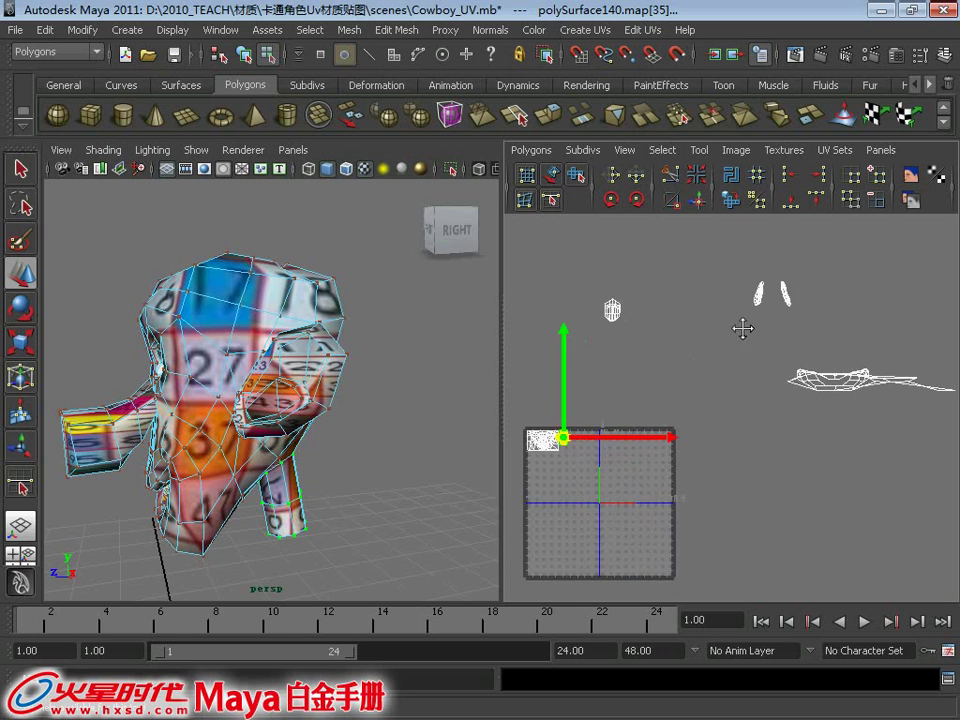
# Select all faces of the long flat shell and bring up the UV projection types
pyautogui.keyDown('alt'); pyautogui.moveTo(741, 328); pyautogui.dragTo(688, 375, button='middle'); pyautogui.keyUp('alt')
pyautogui.rightClick(690, 350)
pyautogui.click(690, 389)
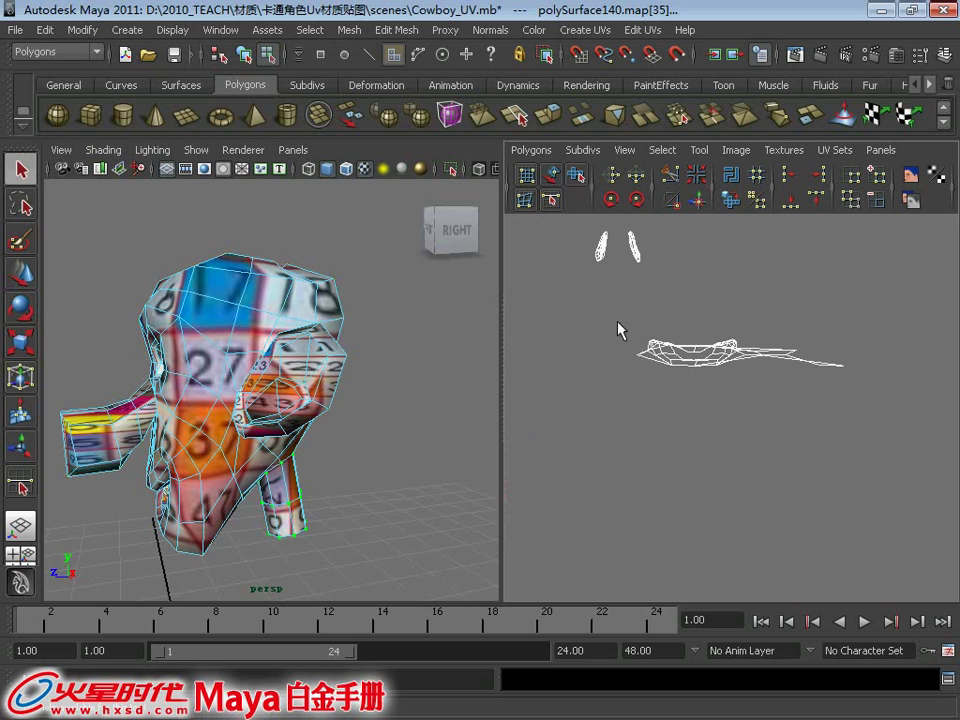
pyautogui.moveTo(824, 411); pyautogui.dragTo(826, 413)
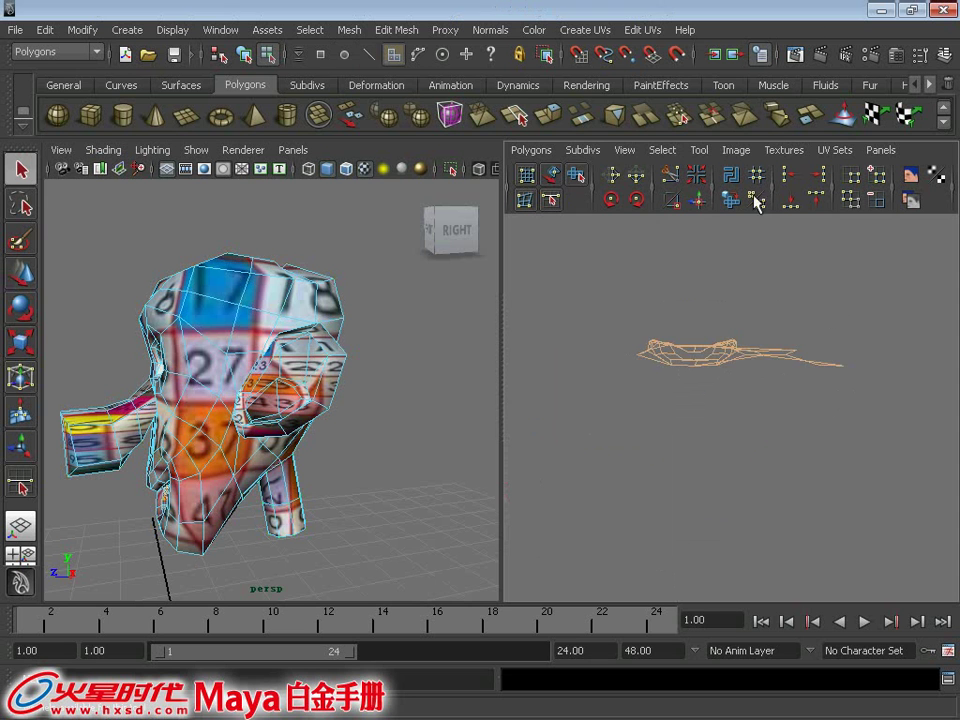
pyautogui.click(568, 30)
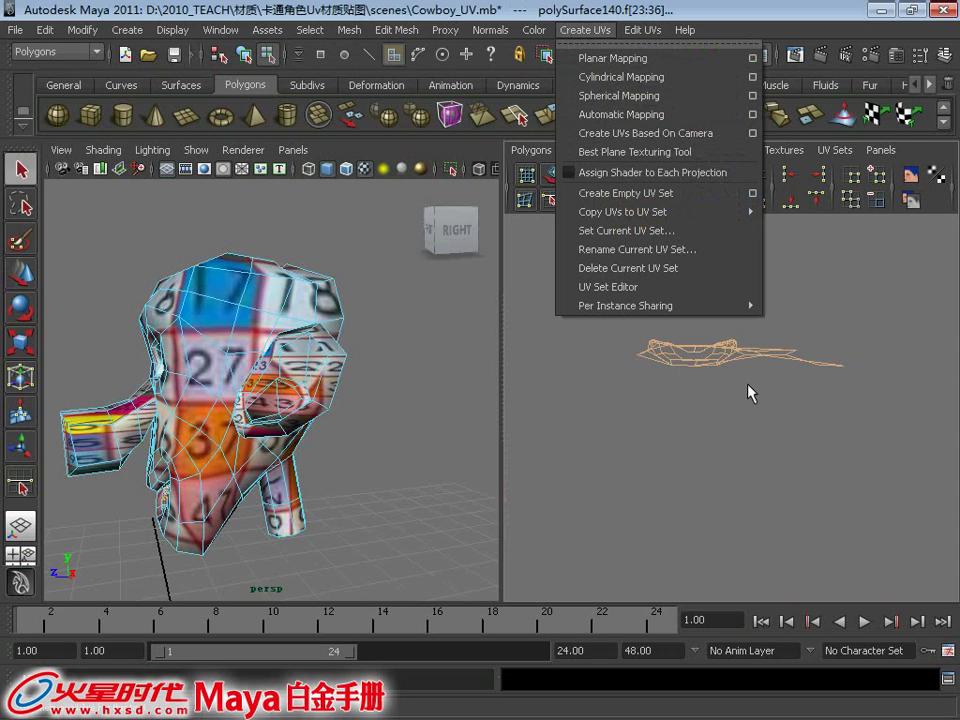
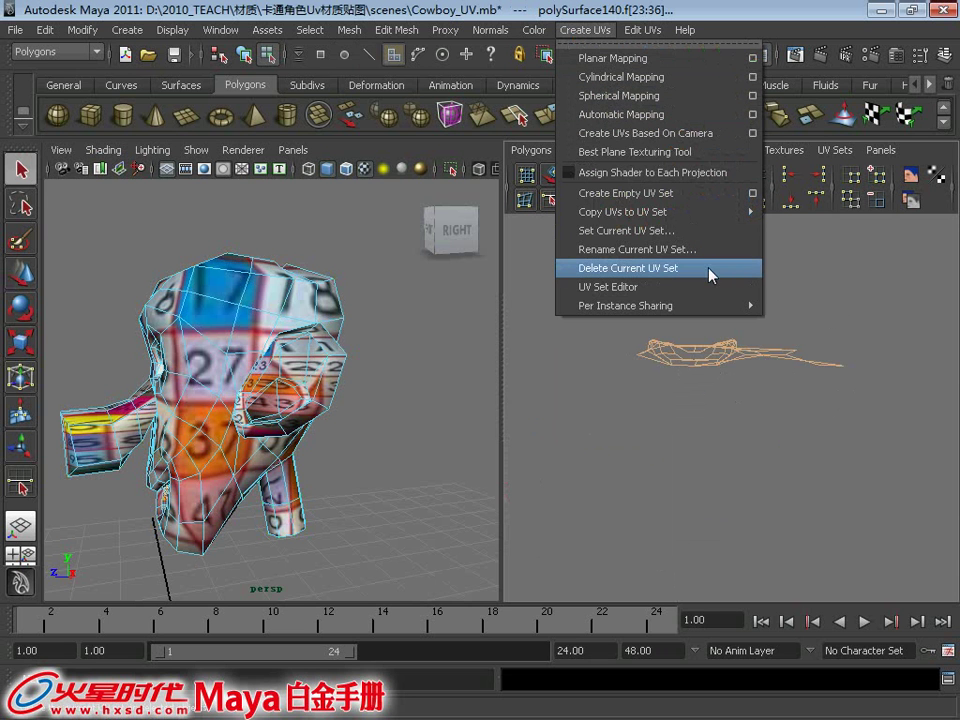
# Apply Automatic Mapping to the selected faces and select all the new UVs
pyautogui.click(655, 115)
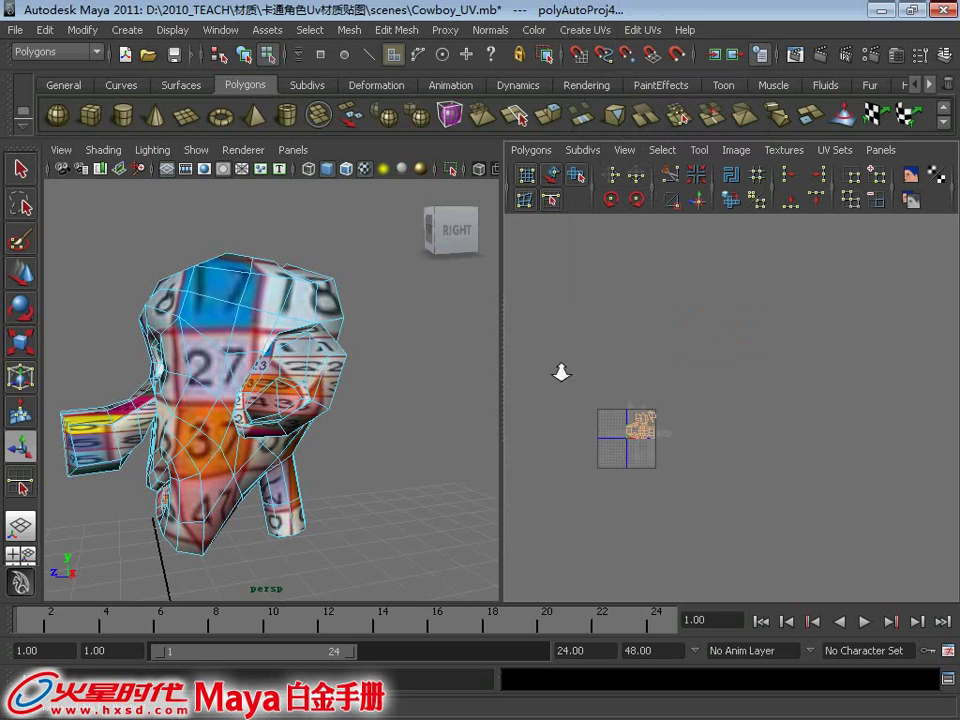
pyautogui.scroll(5, 582, 338)
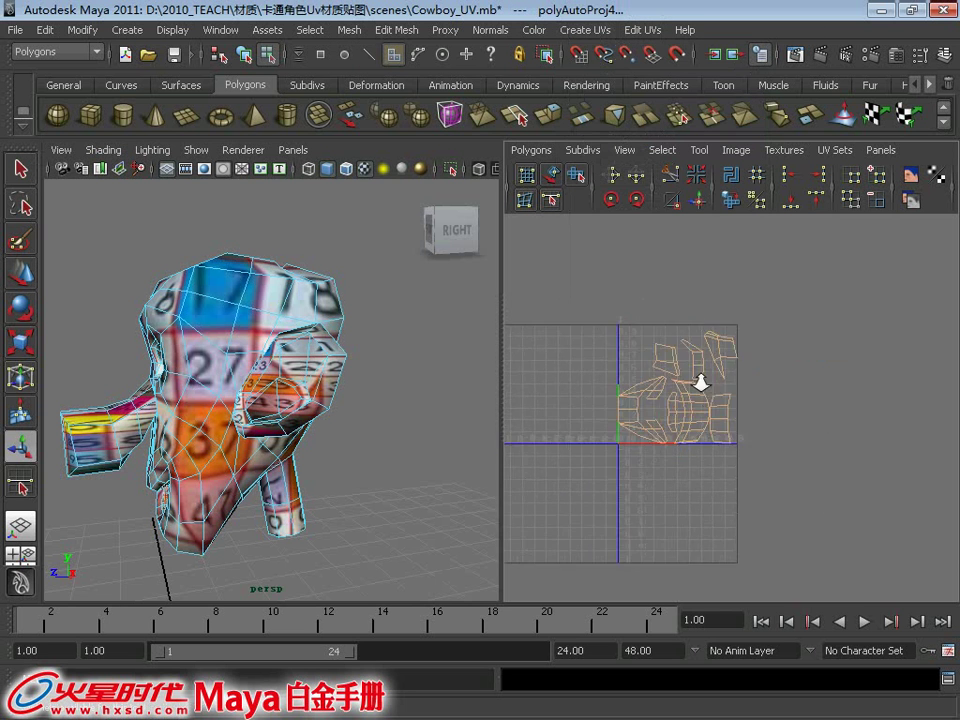
pyautogui.moveTo(706, 357); pyautogui.dragTo(761, 347, button='right')
pyautogui.moveTo(546, 285); pyautogui.dragTo(823, 510)
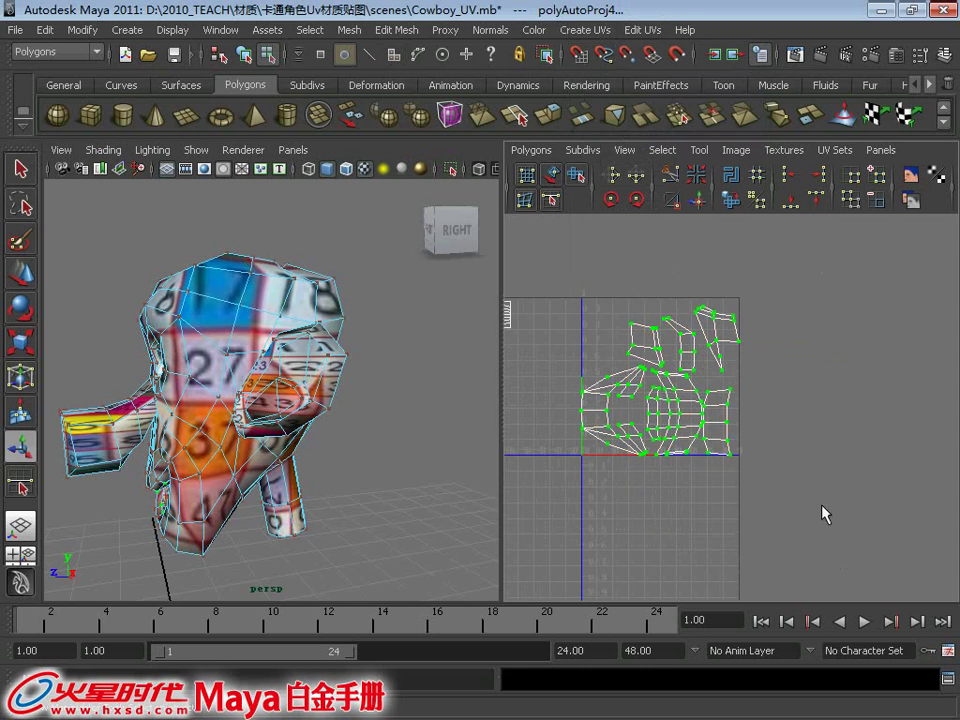
pyautogui.press('w')
pyautogui.keyDown('alt'); pyautogui.moveTo(680, 400); pyautogui.dragTo(824, 390, button='middle'); pyautogui.keyUp('alt')
pyautogui.scroll(4, 739, 497)
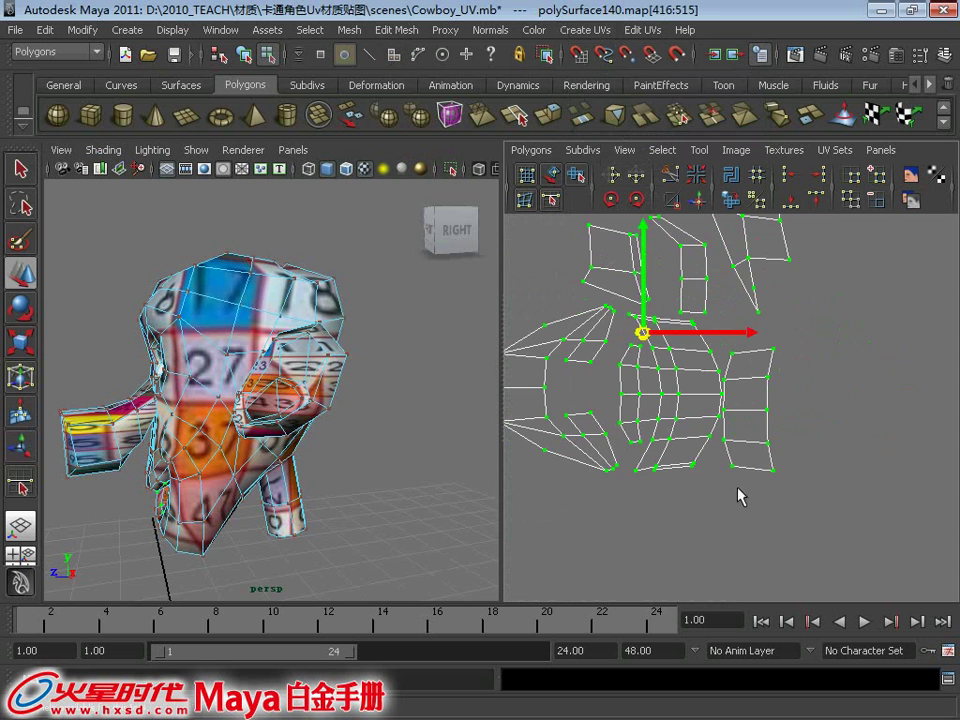
# Switch to edge selection and pick one seam edge between the UV shells
pyautogui.press('q')
pyautogui.moveTo(614, 354); pyautogui.dragTo(568, 360, button='right')
pyautogui.scroll(-1, 600, 356)
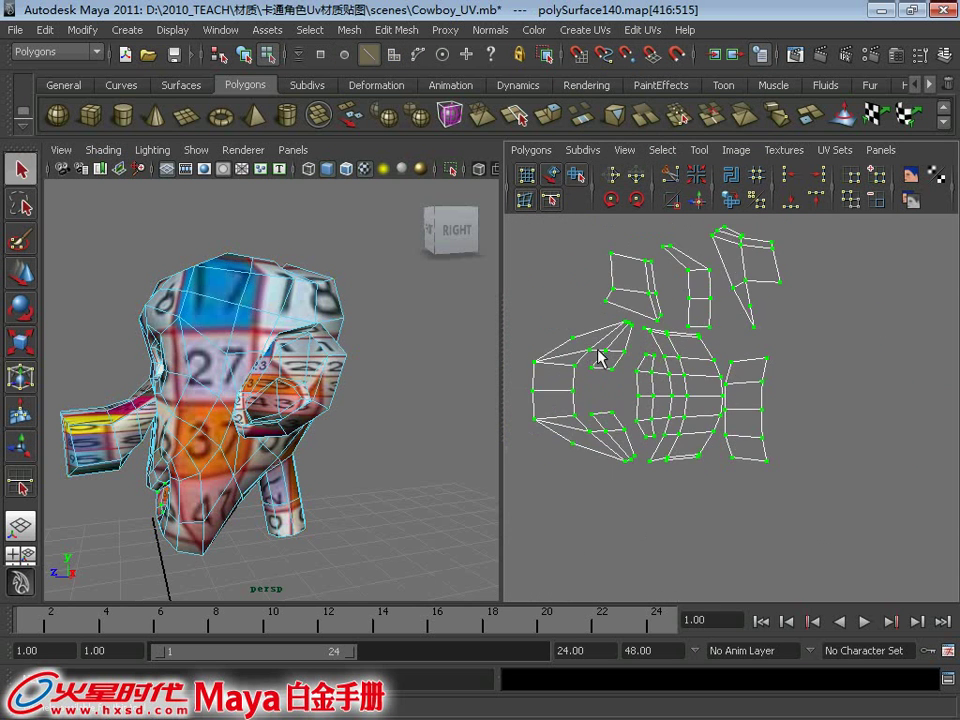
pyautogui.press('F10')
pyautogui.scroll(-1, 733, 386)
pyautogui.scroll(2, 724, 330)
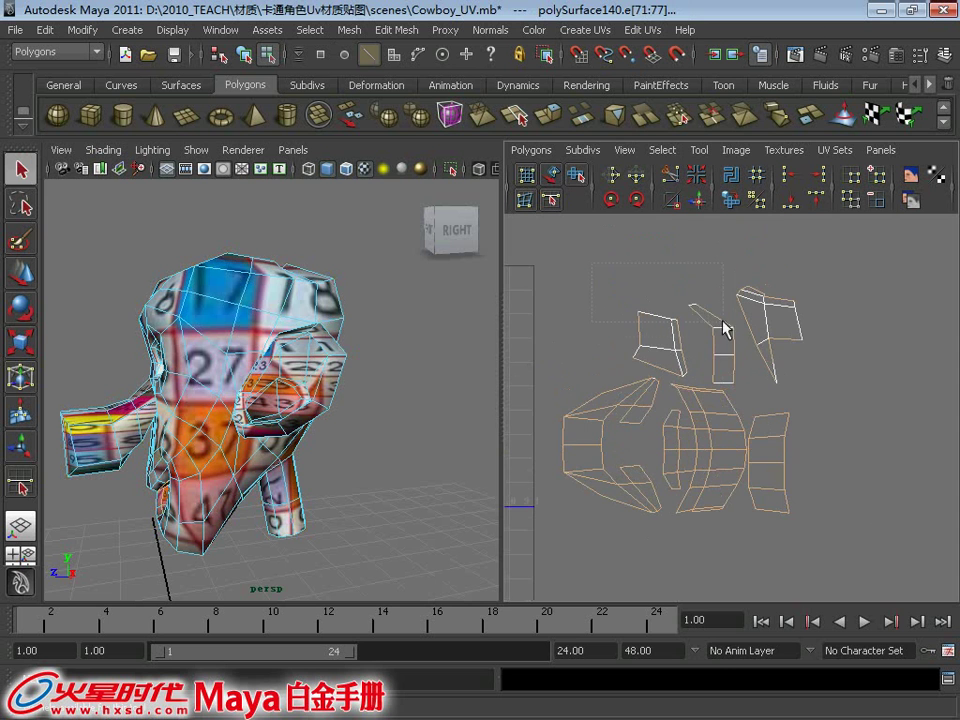
pyautogui.click(727, 367)
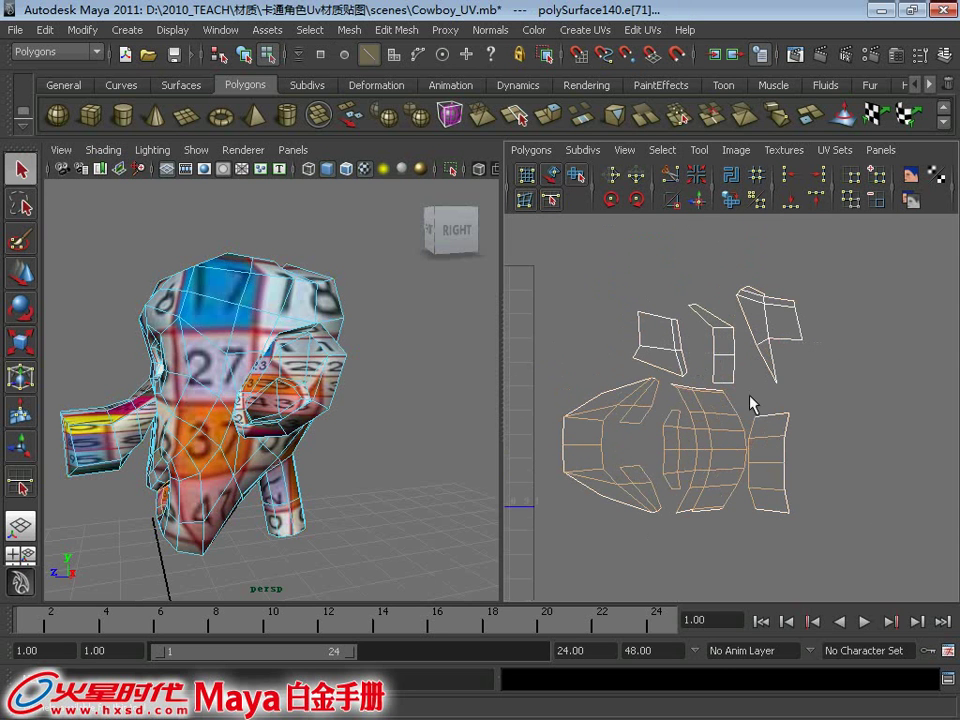
# Move and Sew the shells along the picked edge, undoing and redoing the sew
pyautogui.click(700, 200)
pyautogui.scroll(-3, 805, 326)
pyautogui.scroll(-2, 760, 365)
pyautogui.hotkey('ctrl', 'z')
pyautogui.scroll(1, 762, 366)
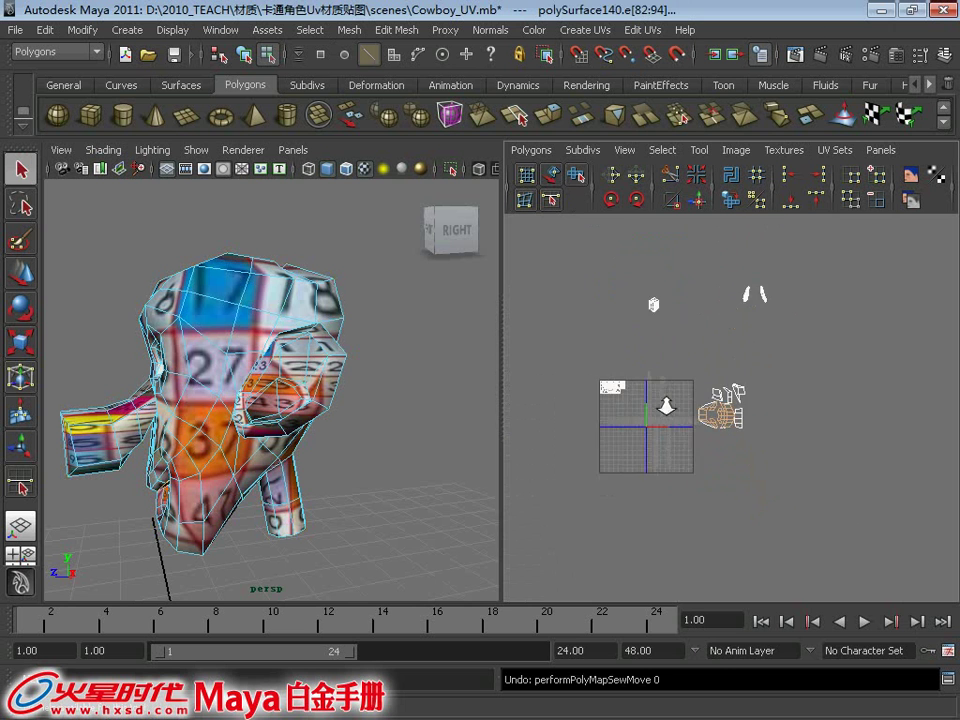
pyautogui.scroll(2, 773, 398)
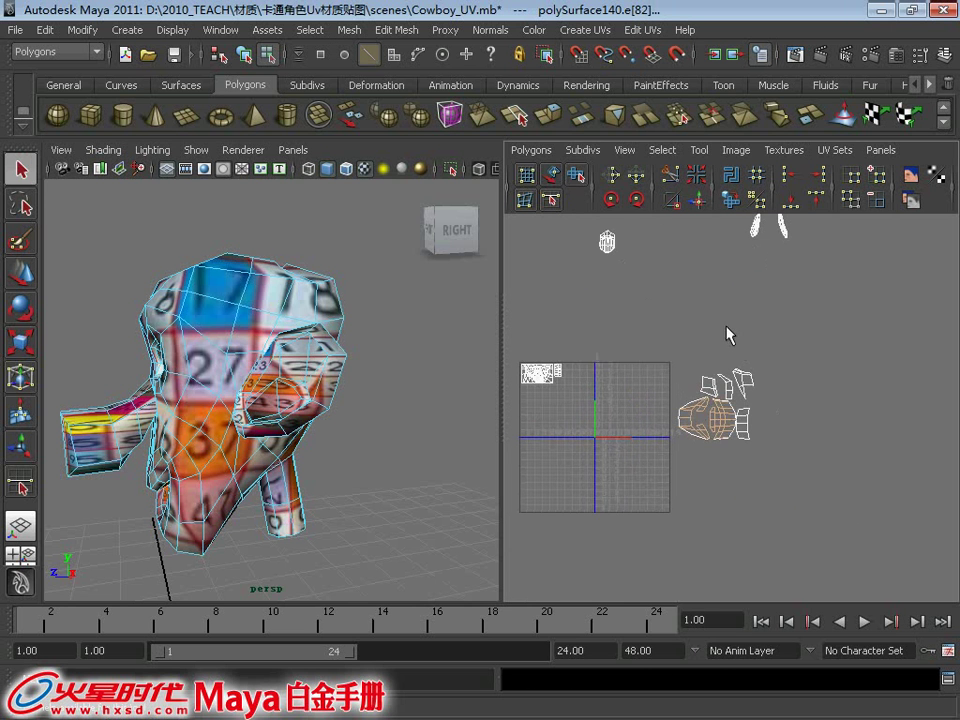
pyautogui.click(697, 207)
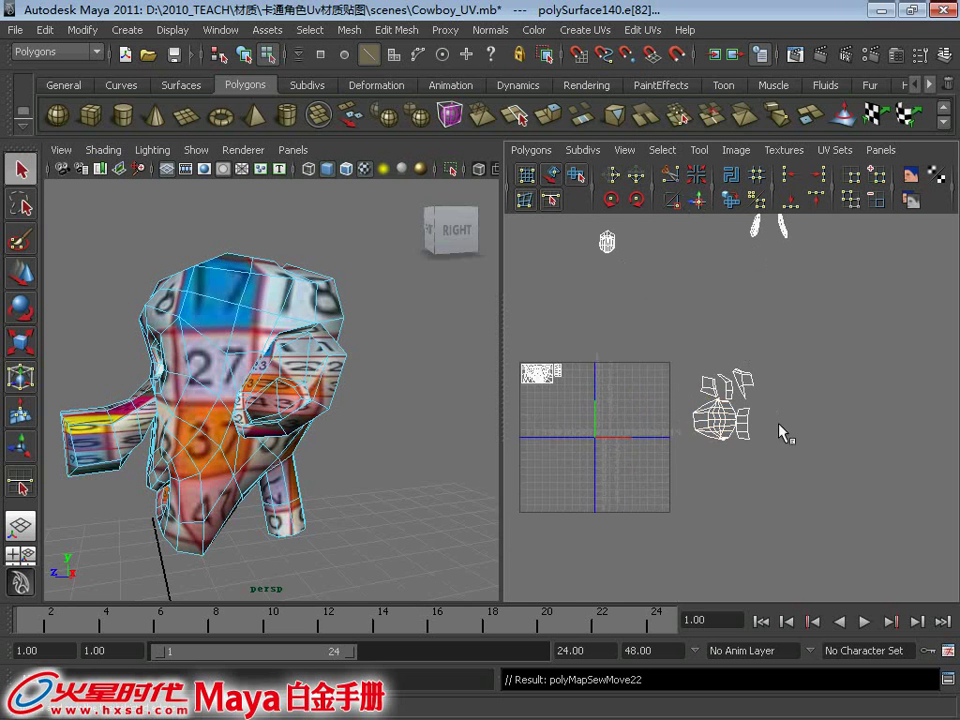
pyautogui.scroll(2, 782, 431)
pyautogui.scroll(2, 760, 435)
# Select the entire head shell and move it up away from the small pieces
pyautogui.moveTo(700, 407); pyautogui.dragTo(722, 405, button='right')
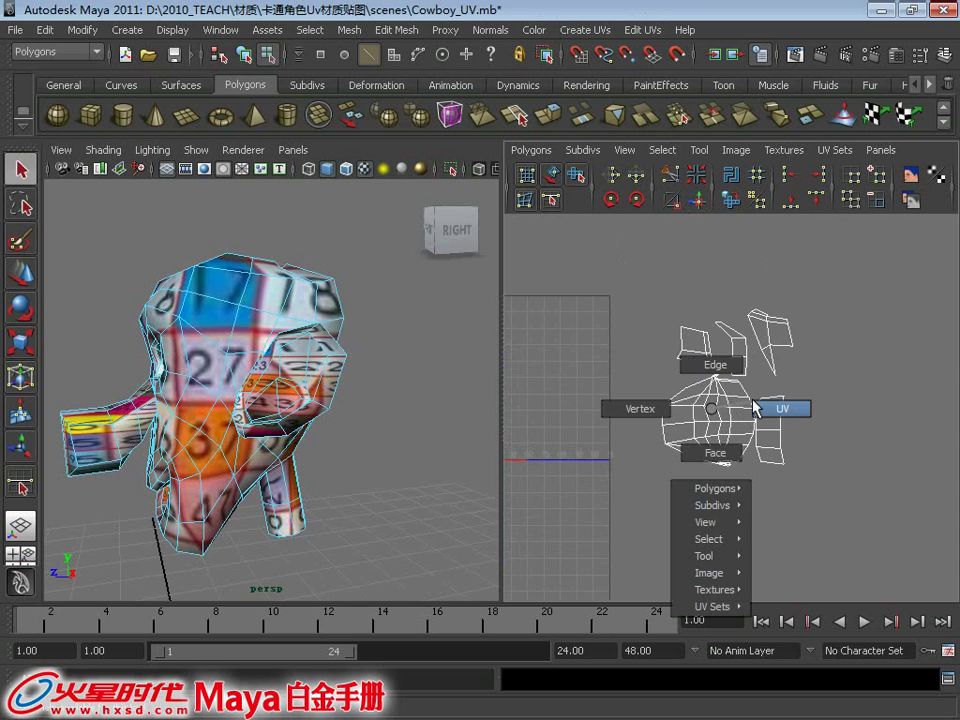
pyautogui.click(699, 150)
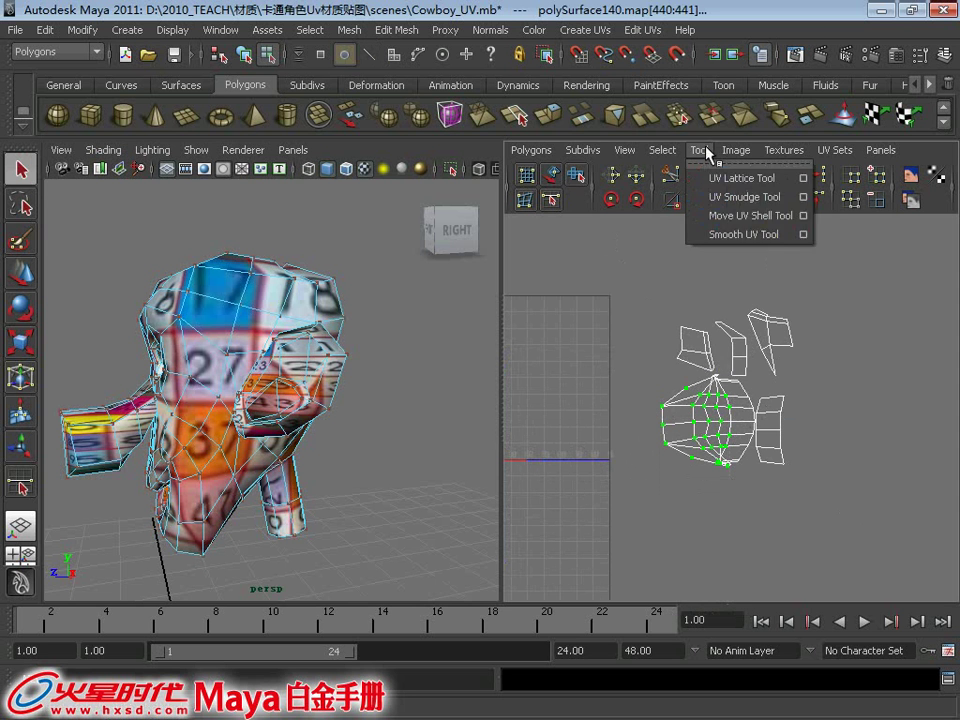
pyautogui.click(722, 231)
pyautogui.press('w')
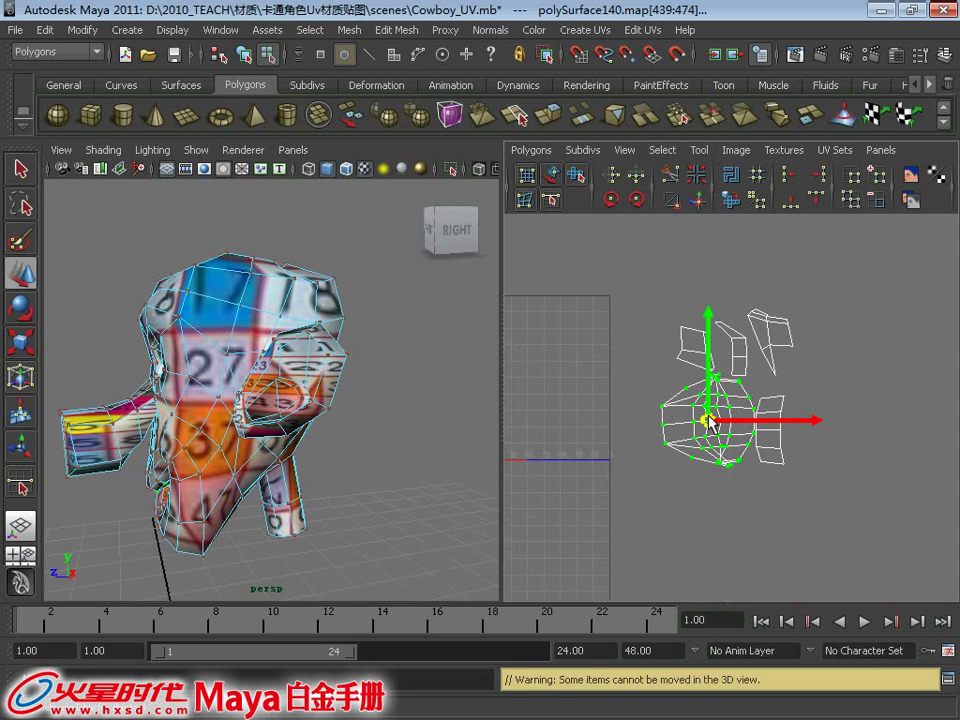
pyautogui.keyDown('alt'); pyautogui.moveTo(707, 418); pyautogui.dragTo(696, 460, button='middle'); pyautogui.keyUp('alt')
pyautogui.moveTo(696, 460); pyautogui.dragTo(693, 285)
pyautogui.keyDown('alt'); pyautogui.moveTo(691, 285); pyautogui.dragTo(700, 320, button='middle'); pyautogui.keyUp('alt')
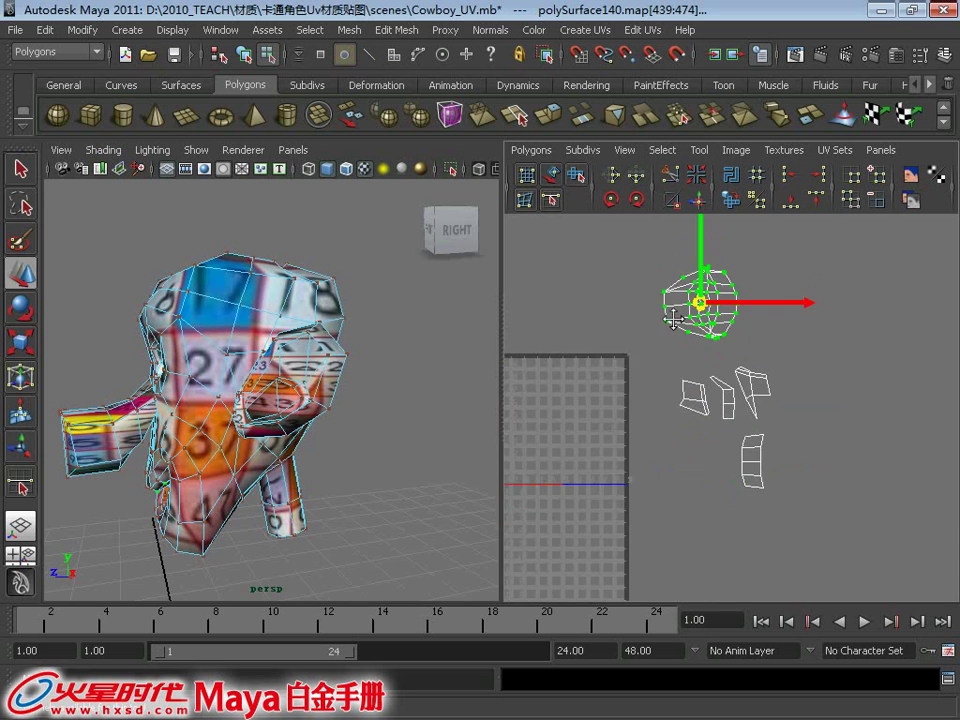
pyautogui.press('q')
# Move and Sew the remaining small pieces onto the head shell and select its UVs
pyautogui.moveTo(716, 394)
pyautogui.mouseDown(button='right')
pyautogui.moveTo(657, 366)
pyautogui.moveTo(814, 373)
pyautogui.mouseUp(button='right')
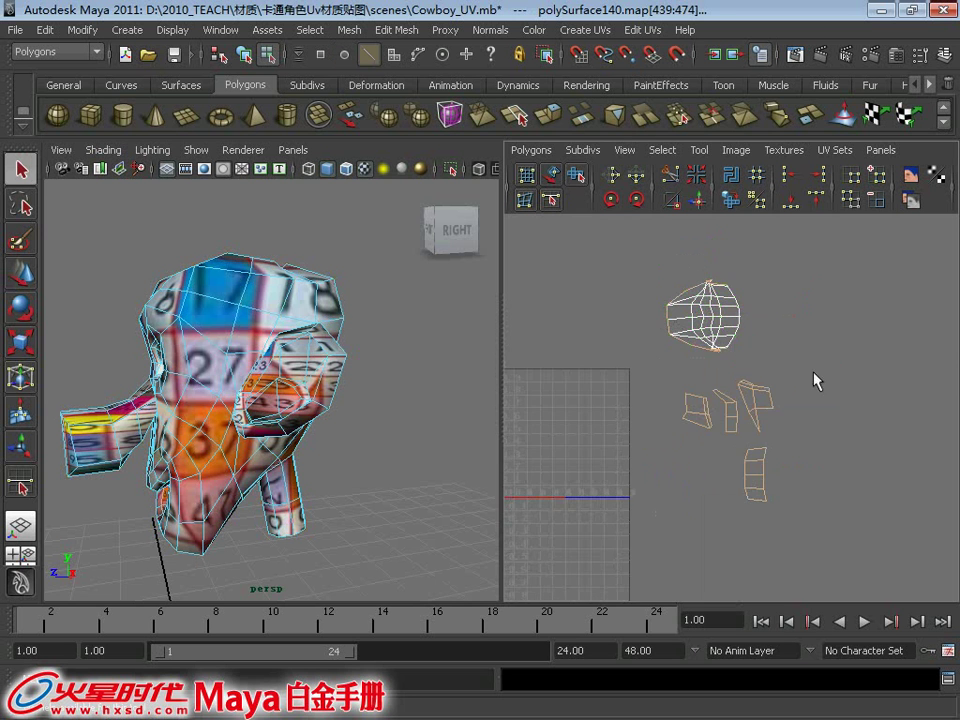
pyautogui.keyDown('alt'); pyautogui.moveTo(753, 349); pyautogui.dragTo(651, 297, button='right'); pyautogui.keyUp('alt')
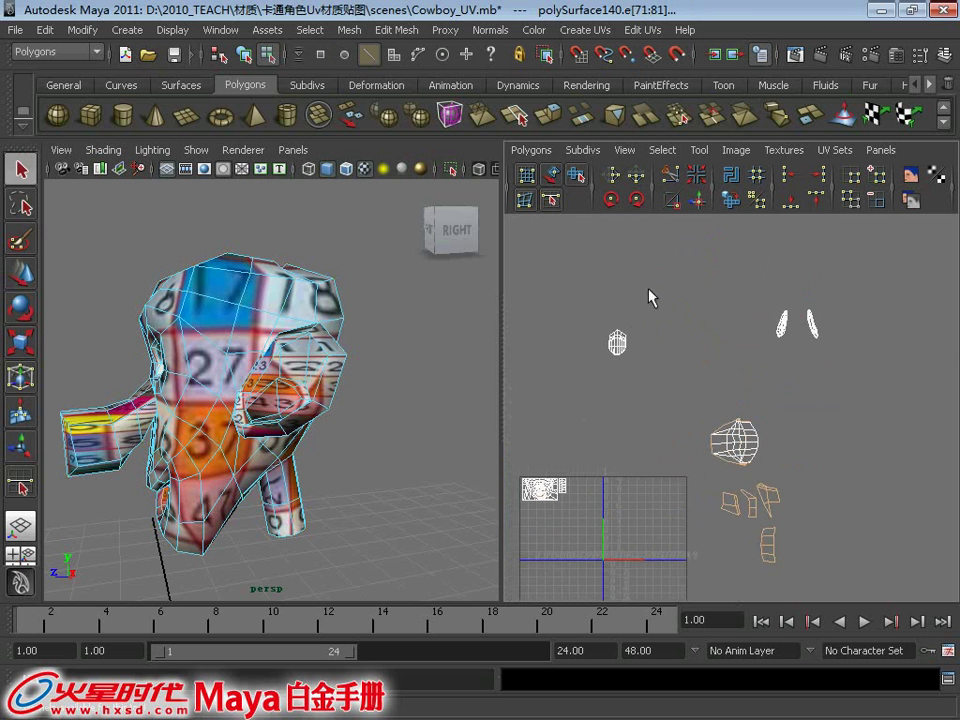
pyautogui.keyDown('alt'); pyautogui.moveTo(675, 386); pyautogui.dragTo(713, 402, button='right'); pyautogui.keyUp('alt')
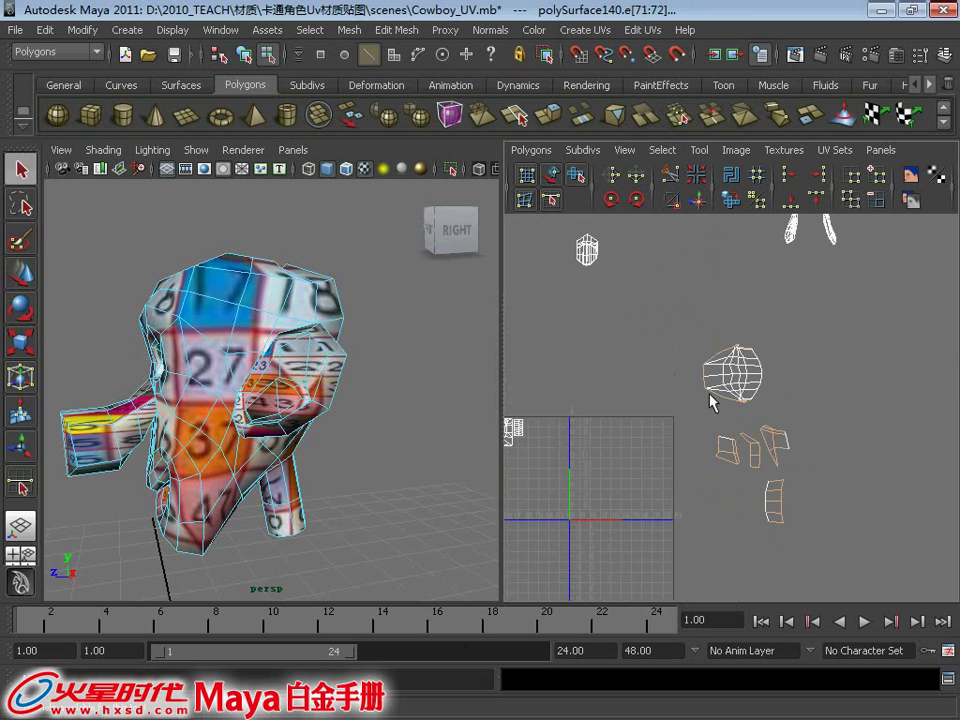
pyautogui.keyDown('alt'); pyautogui.moveTo(663, 334); pyautogui.dragTo(620, 285, button='middle'); pyautogui.keyUp('alt')
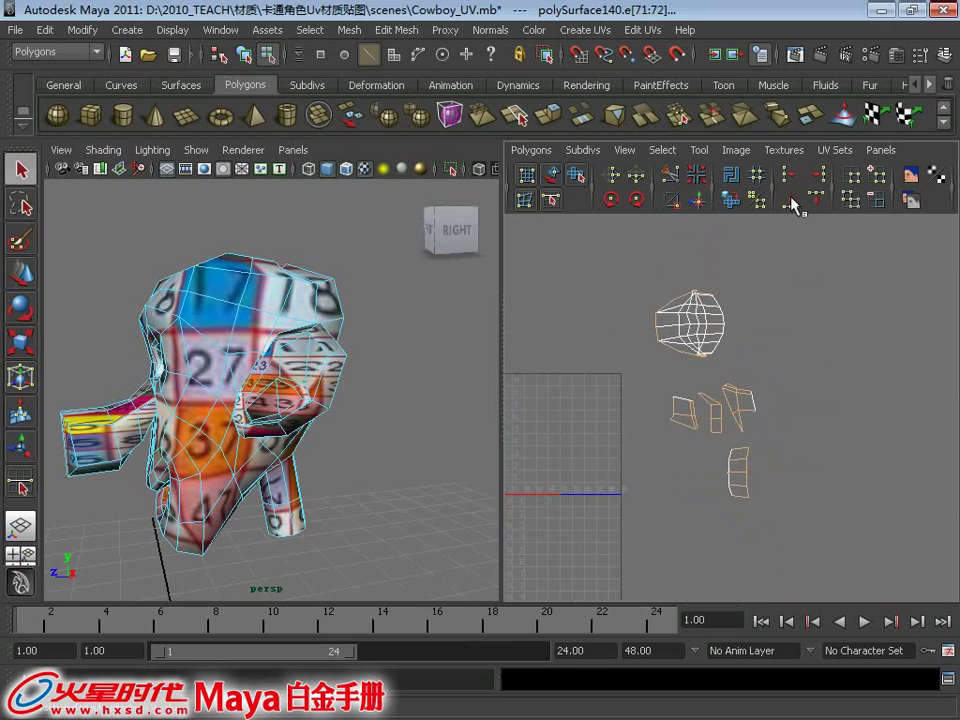
pyautogui.click(697, 203)
pyautogui.keyDown('alt'); pyautogui.moveTo(694, 208); pyautogui.dragTo(750, 364, button='right'); pyautogui.keyUp('alt')
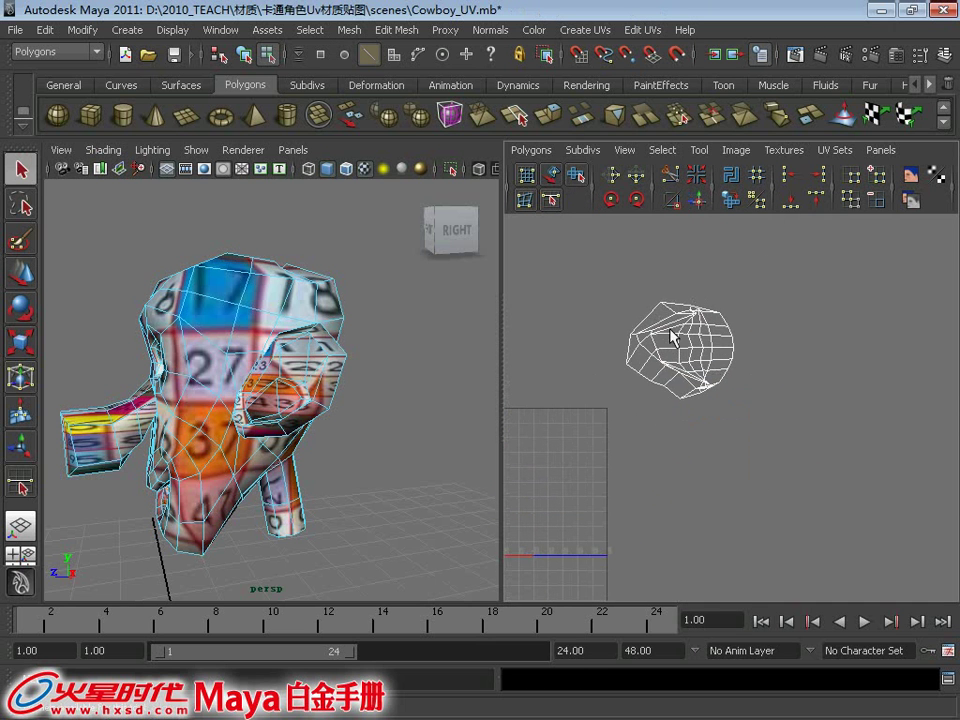
pyautogui.moveTo(792, 433); pyautogui.dragTo(790, 428)
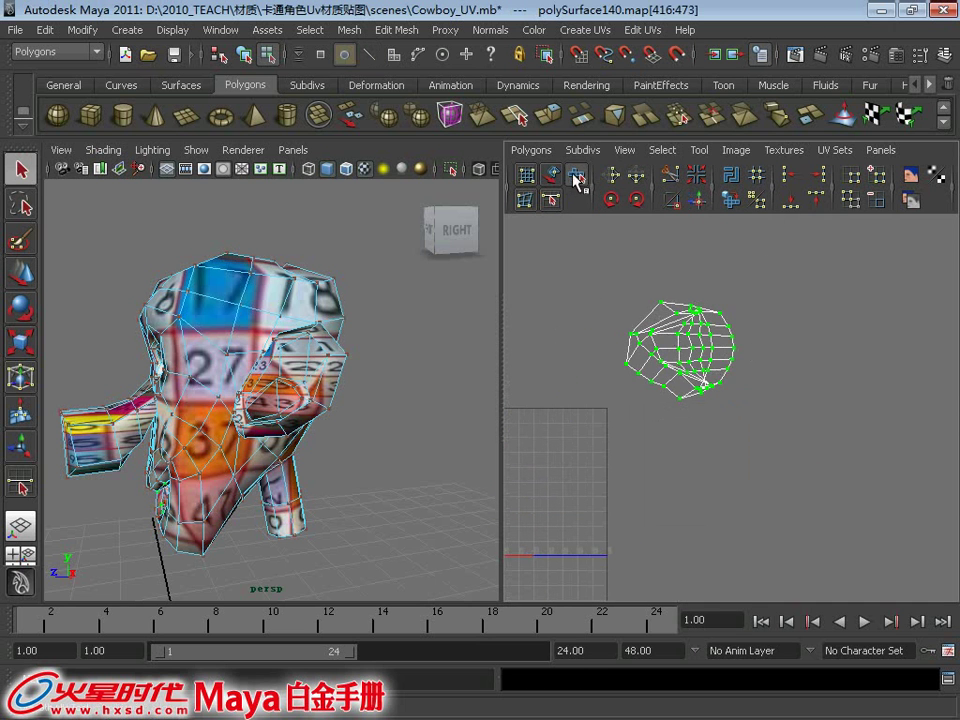
# Unfold the selected UV shell to reduce stretching
pyautogui.click(577, 180)
pyautogui.moveTo(630, 400); pyautogui.dragTo(668, 403)
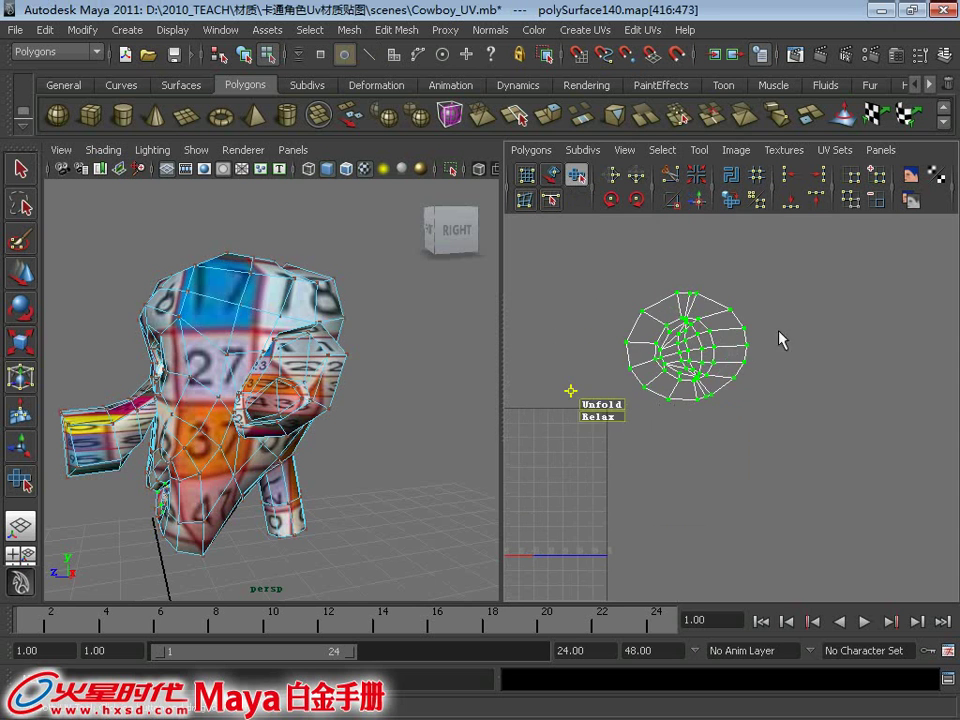
pyautogui.press('q')
pyautogui.scroll(-1, 712, 325)
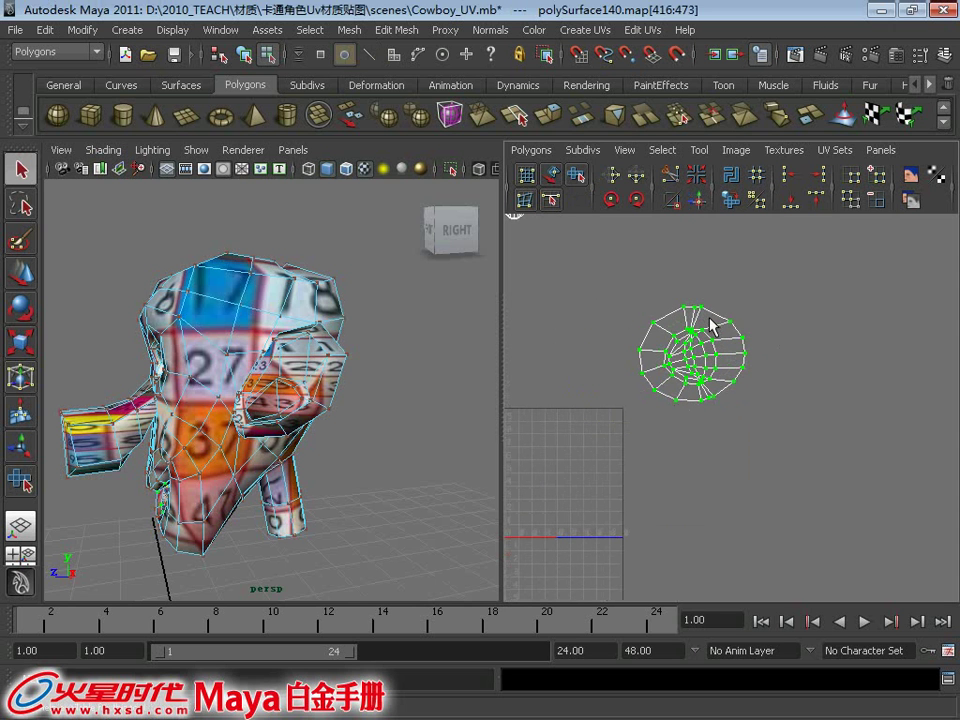
pyautogui.keyDown('alt'); pyautogui.moveTo(705, 368); pyautogui.dragTo(812, 350, button='middle'); pyautogui.keyUp('alt')
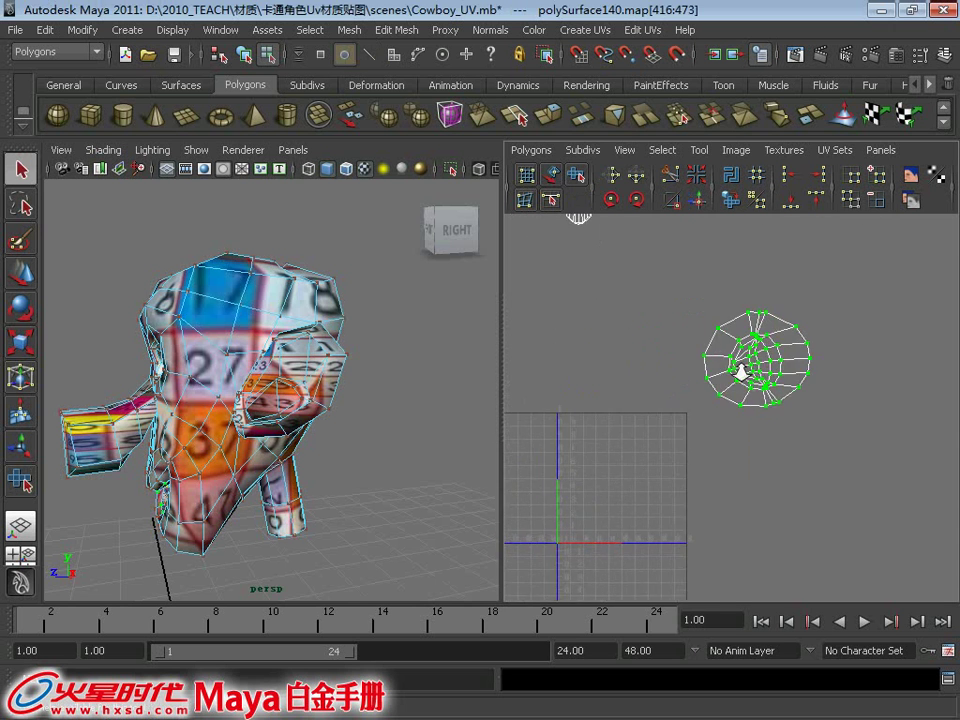
# Move the shell toward the texture square and shrink it around its centre
pyautogui.moveTo(812, 350); pyautogui.dragTo(878, 338, button='right')
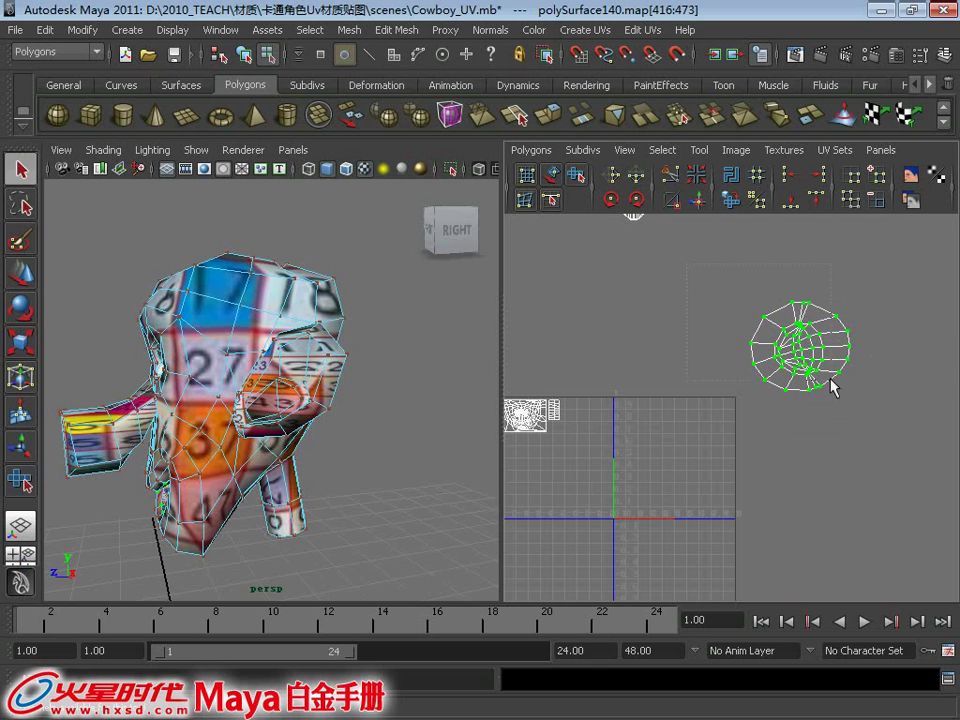
pyautogui.press('w')
pyautogui.moveTo(799, 345); pyautogui.dragTo(621, 401)
pyautogui.scroll(1, 570, 471)
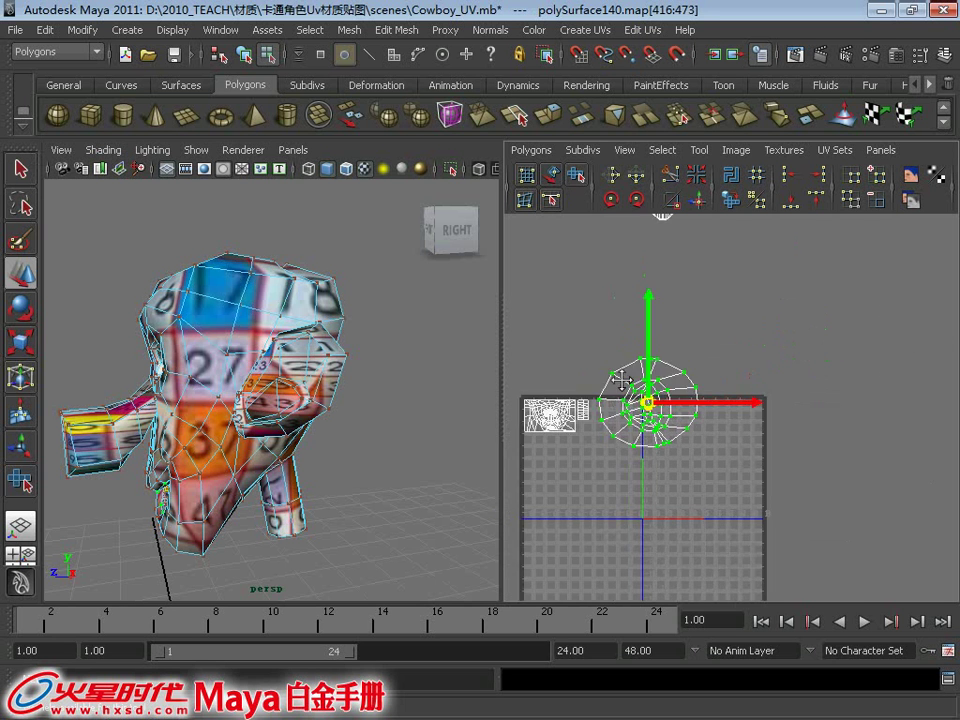
pyautogui.scroll(2, 570, 471)
pyautogui.press('r')
pyautogui.moveTo(657, 343); pyautogui.dragTo(611, 351)
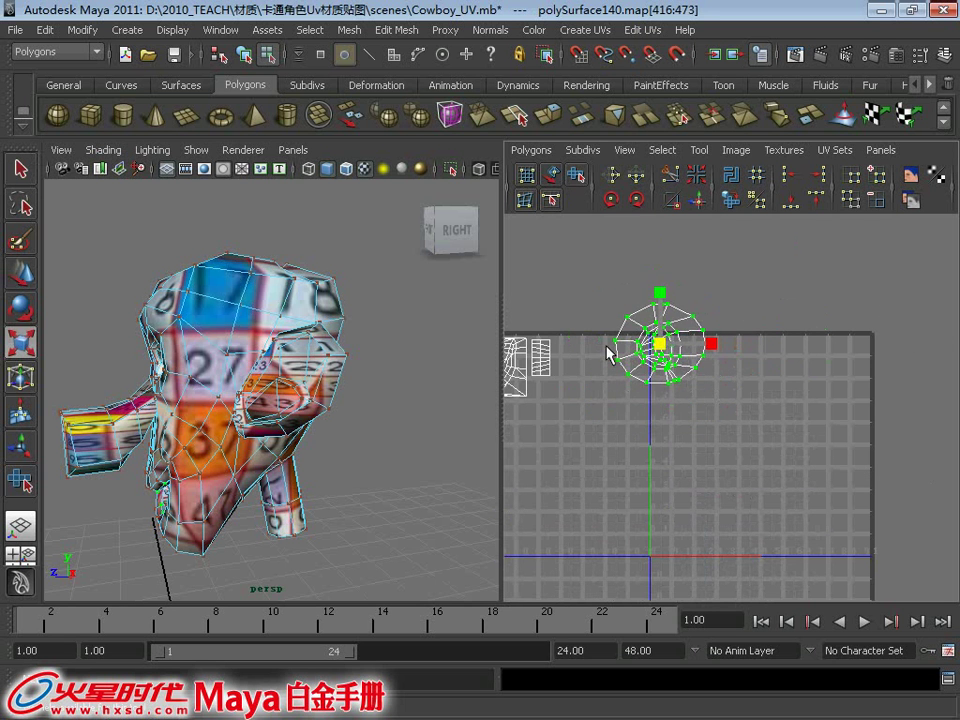
pyautogui.press('w')
pyautogui.scroll(2, 879, 439)
pyautogui.scroll(2, 831, 433)
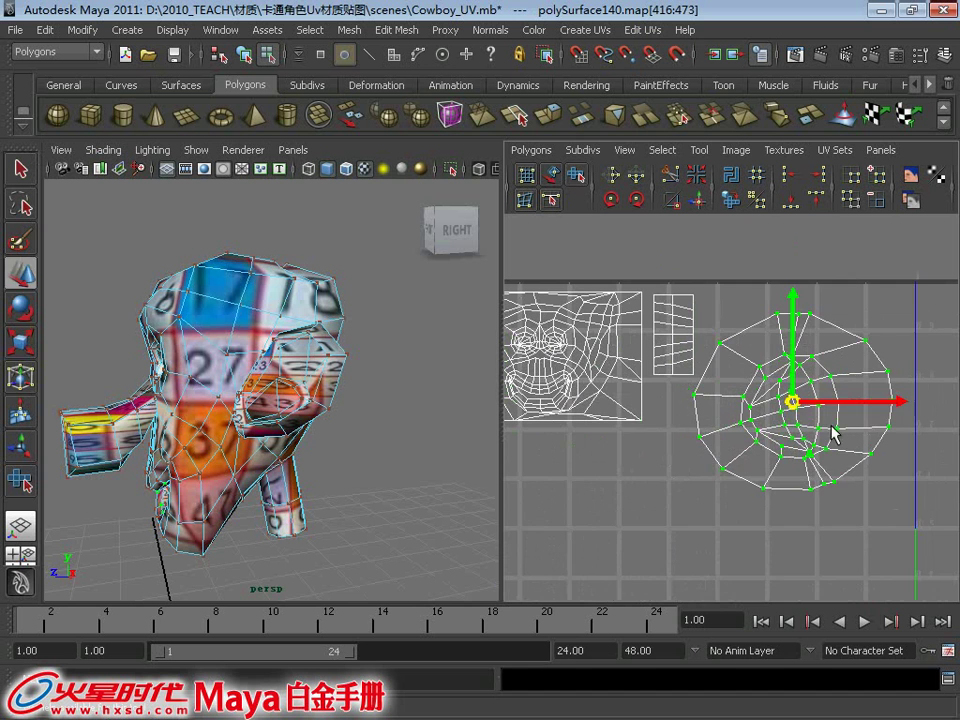
# Scale down and nudge the round UV shell to fit beside the other shells
pyautogui.press('e')
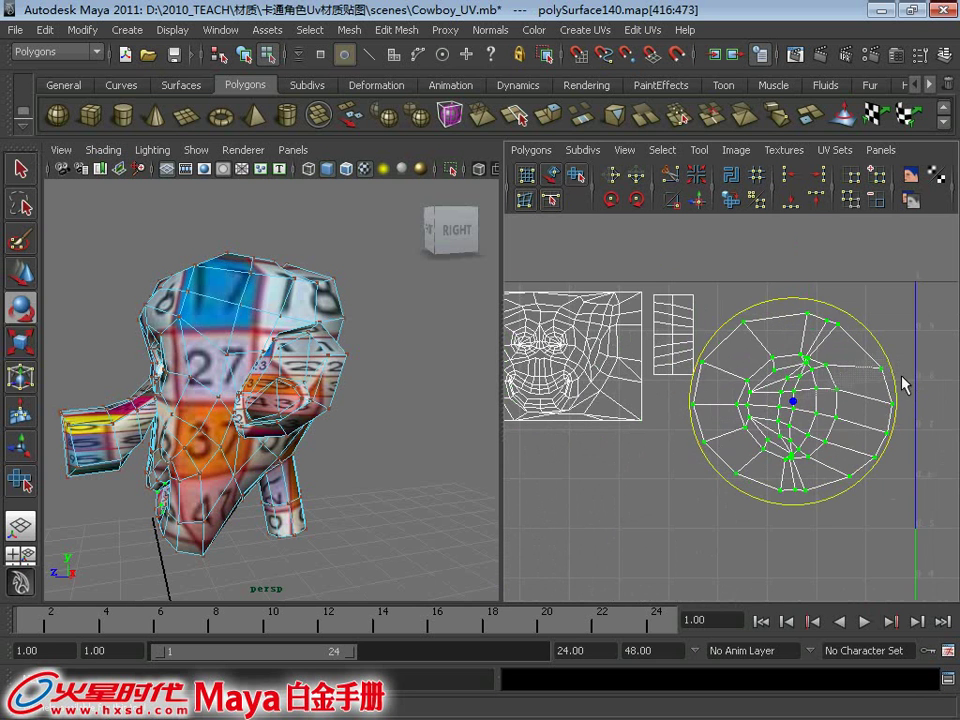
pyautogui.press('r')
pyautogui.moveTo(793, 401)
pyautogui.mouseDown()
pyautogui.moveTo(662, 409)
pyautogui.moveTo(681, 404)
pyautogui.mouseUp()
pyautogui.press('w')
pyautogui.press('r')
pyautogui.press('w')
pyautogui.press('r')
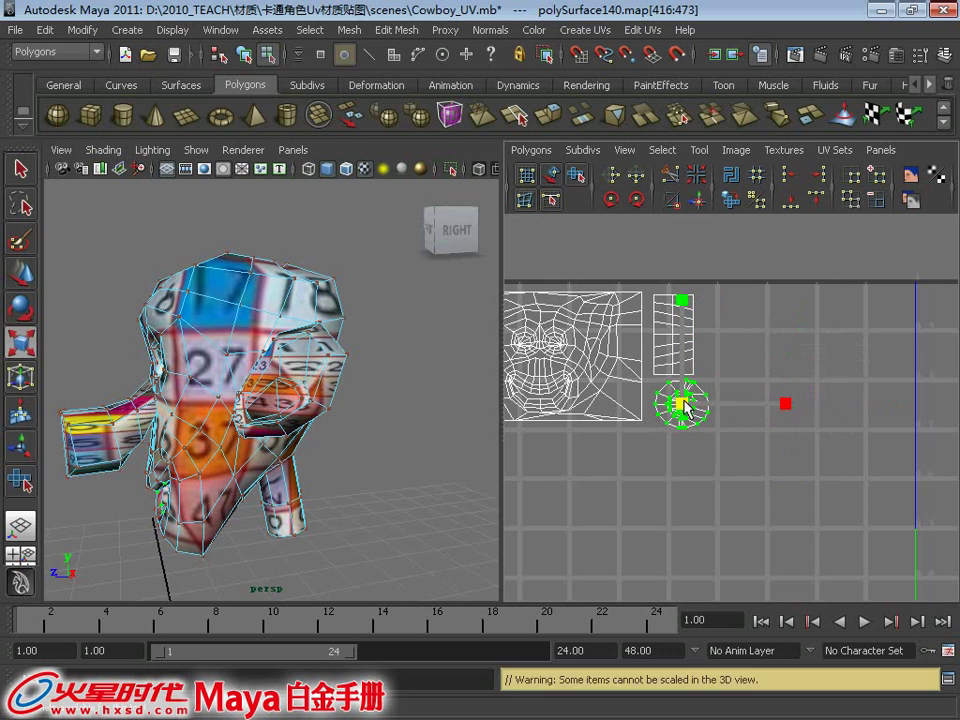
pyautogui.press('w')
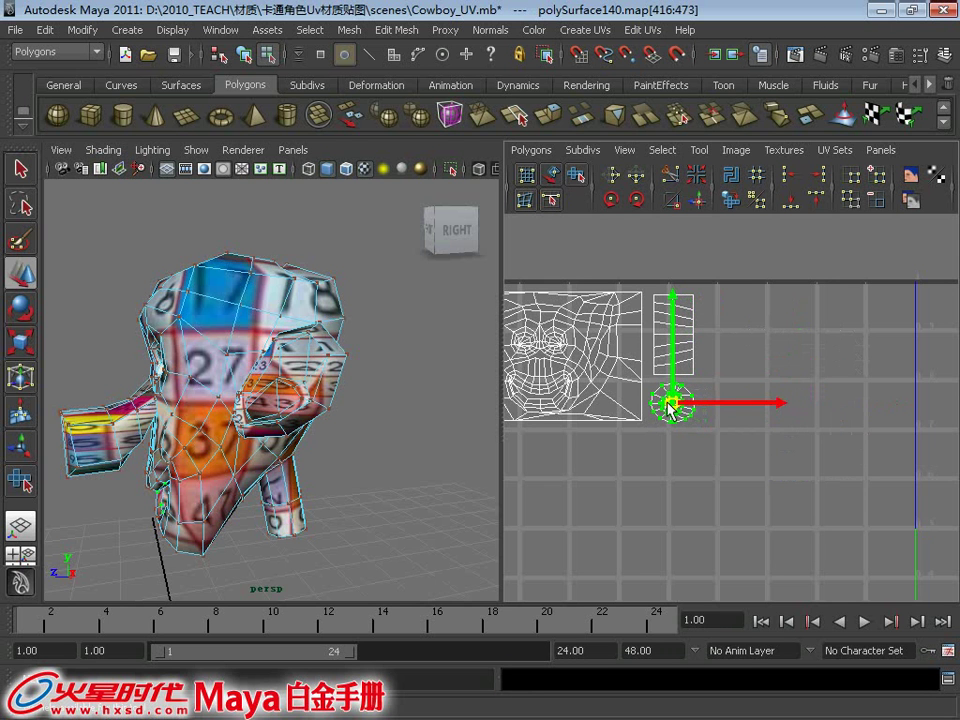
pyautogui.press('q')
# Shift the rectangular shell slightly left, then select the round shell
pyautogui.moveTo(648, 286); pyautogui.dragTo(729, 377)
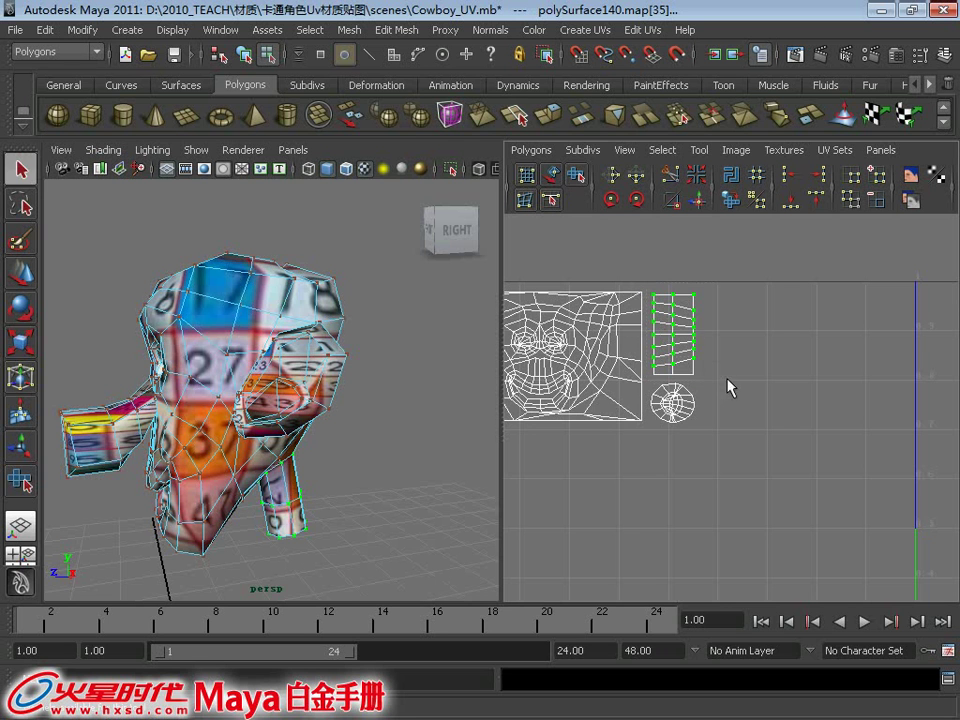
pyautogui.press('w')
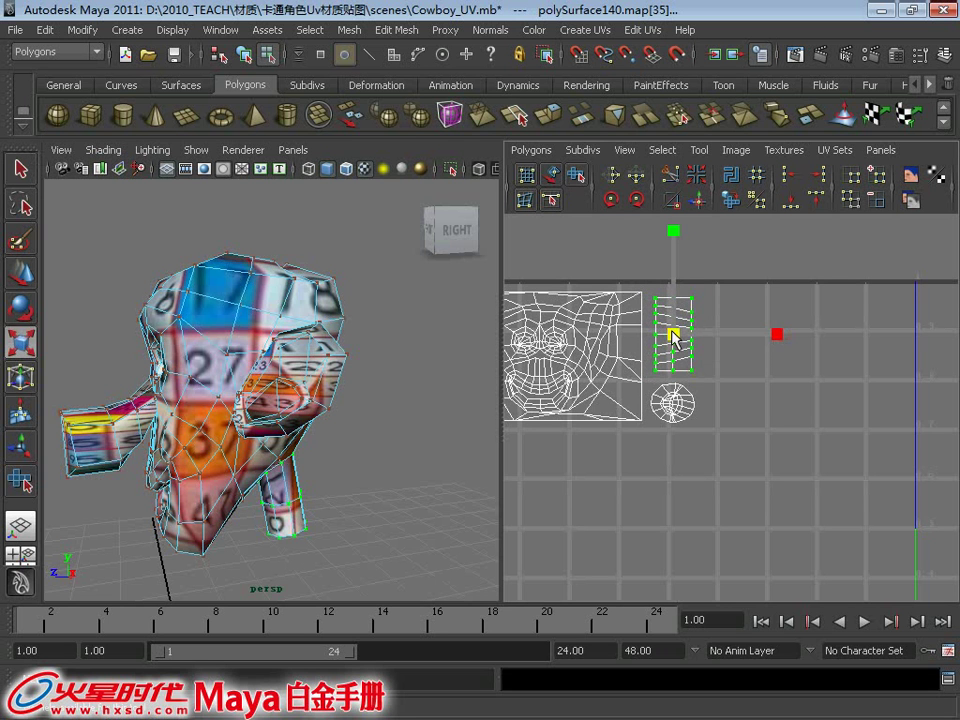
pyautogui.moveTo(673, 333); pyautogui.dragTo(670, 334)
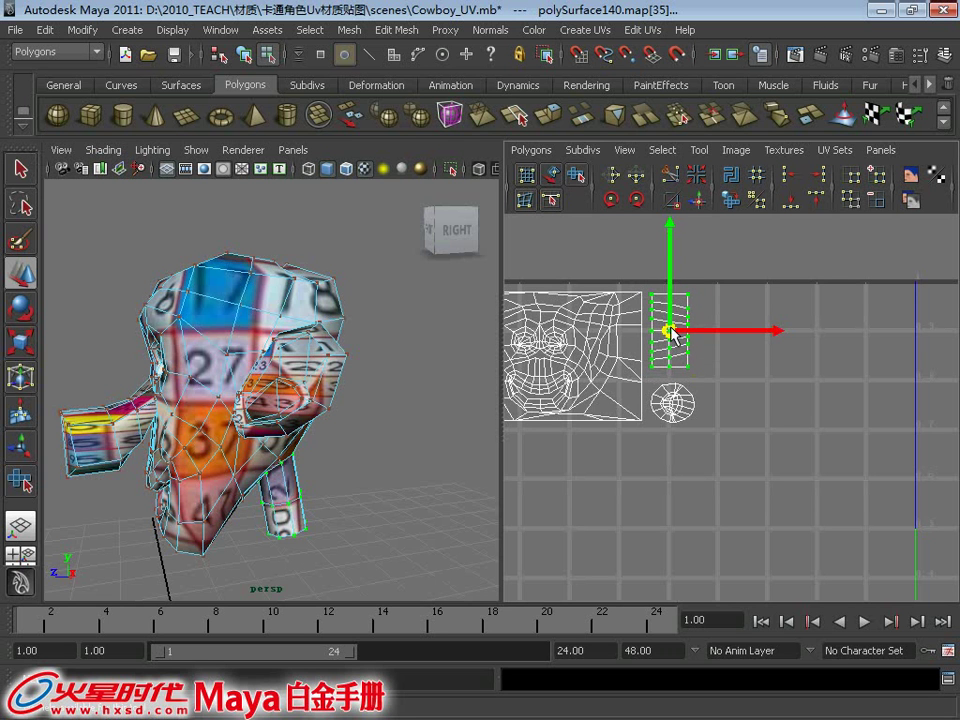
pyautogui.moveTo(655, 395); pyautogui.dragTo(696, 422)
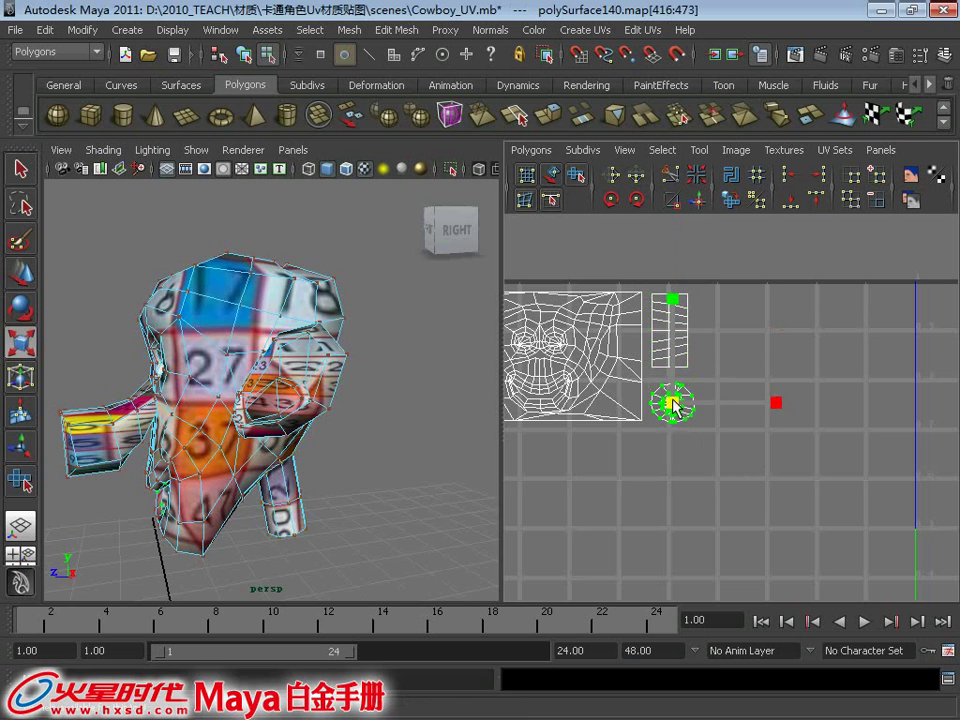
pyautogui.press('w')
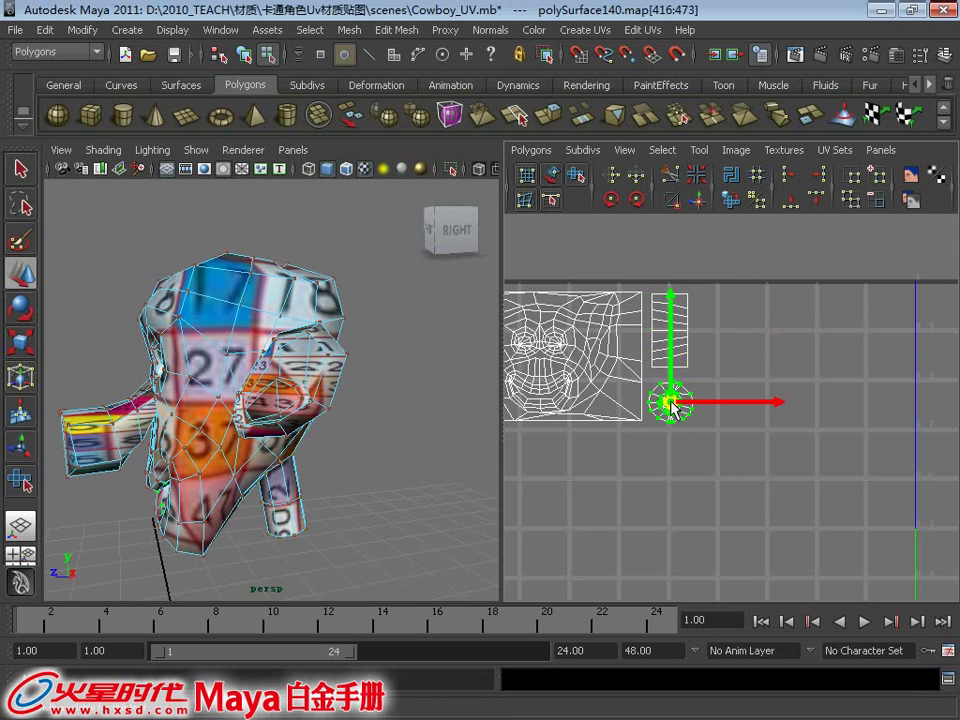
# Orbit the 3D view to face the head and return it to object mode
pyautogui.keyDown('alt'); pyautogui.moveTo(333, 393); pyautogui.dragTo(321, 345); pyautogui.keyUp('alt')
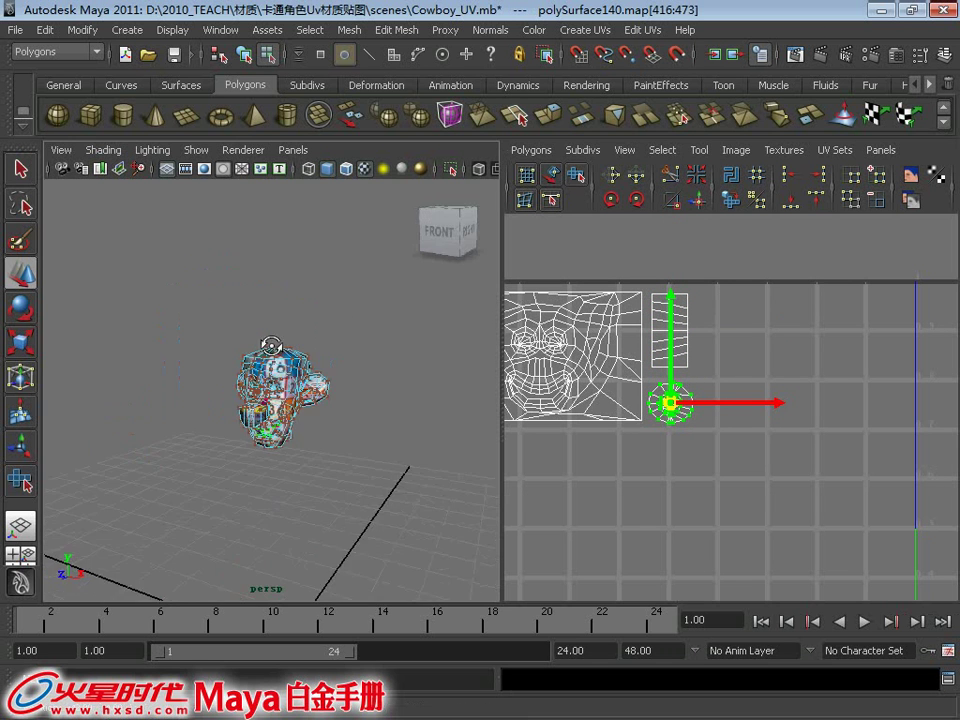
pyautogui.keyDown('alt'); pyautogui.moveTo(321, 345); pyautogui.dragTo(283, 400, button='right'); pyautogui.keyUp('alt')
pyautogui.press('q')
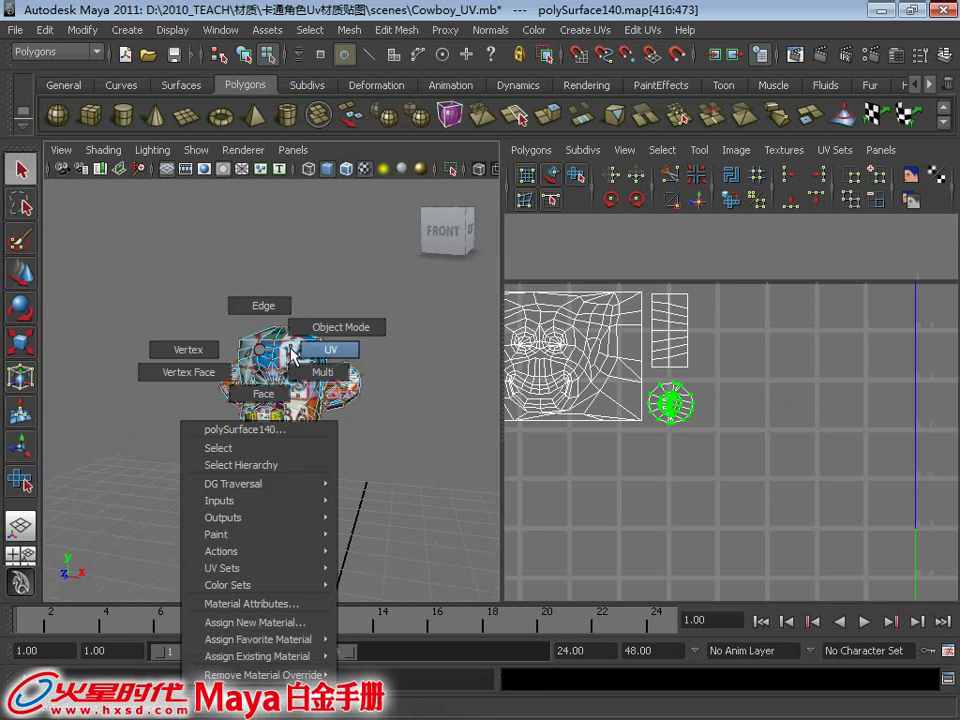
pyautogui.moveTo(258, 350); pyautogui.dragTo(333, 326, button='right')
pyautogui.scroll(-2, 740, 345)
pyautogui.scroll(-2, 772, 320)
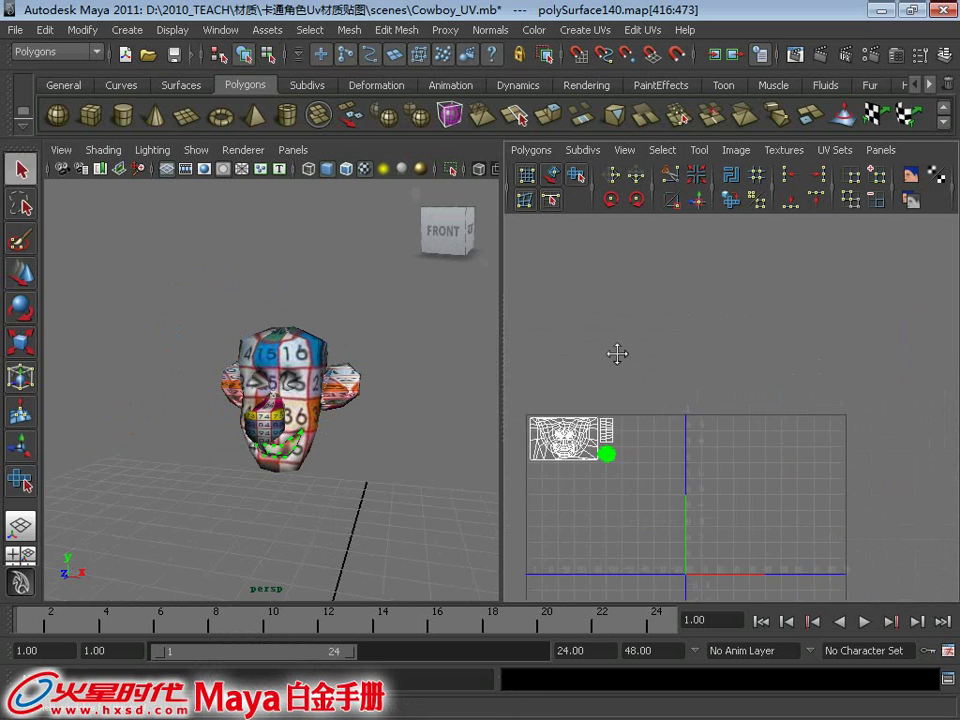
# Select the faces of the cage-shaped mouth piece and bring up the Create UVs menu
pyautogui.moveTo(617, 354)
pyautogui.keyDown('alt'); pyautogui.mouseDown(button='middle')
pyautogui.moveTo(839, 293)
pyautogui.moveTo(685, 332)
pyautogui.moveTo(652, 320)
pyautogui.moveTo(623, 248)
pyautogui.mouseUp(button='middle'); pyautogui.keyUp('alt')
pyautogui.scroll(1, 692, 296)
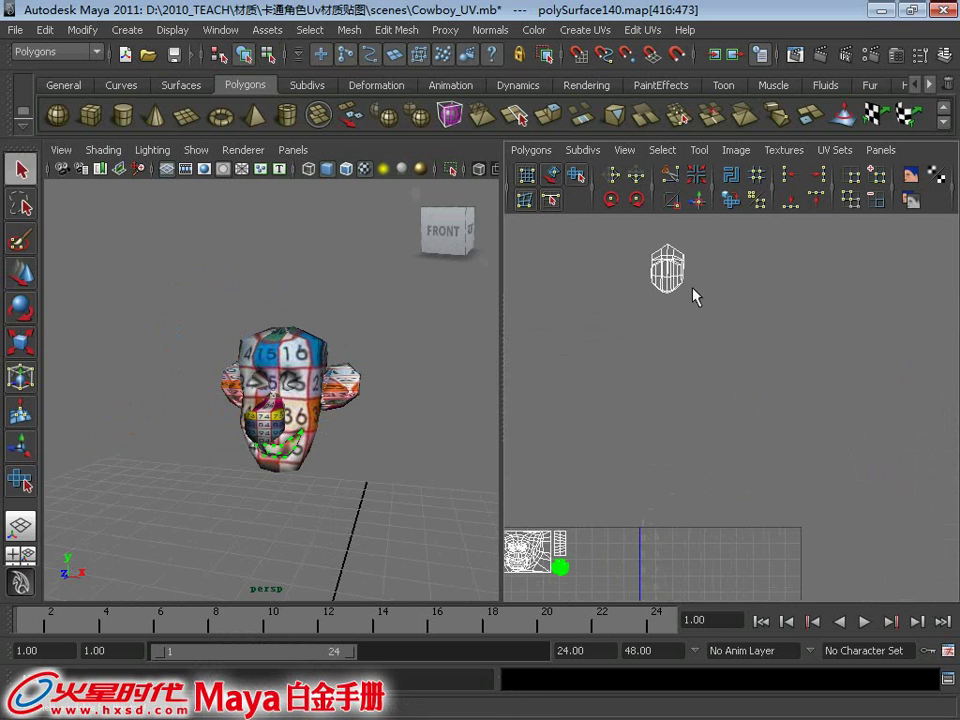
pyautogui.rightClick(666, 268)
pyautogui.moveTo(620, 235); pyautogui.dragTo(754, 341)
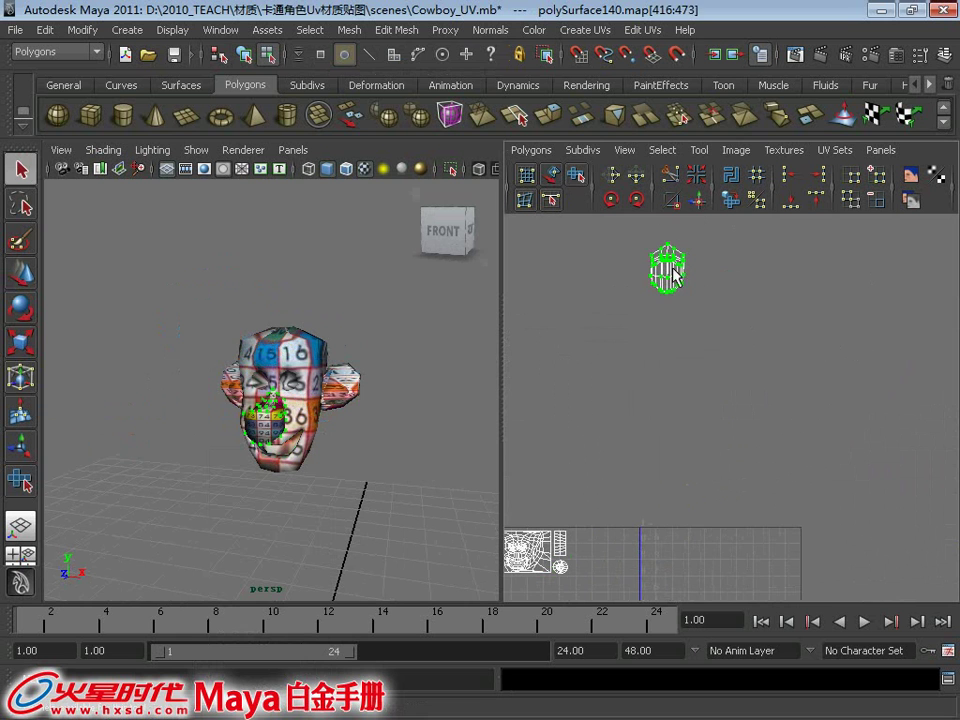
pyautogui.moveTo(666, 268)
pyautogui.mouseDown(button='right')
pyautogui.moveTo(728, 263)
pyautogui.moveTo(630, 232)
pyautogui.mouseUp(button='right')
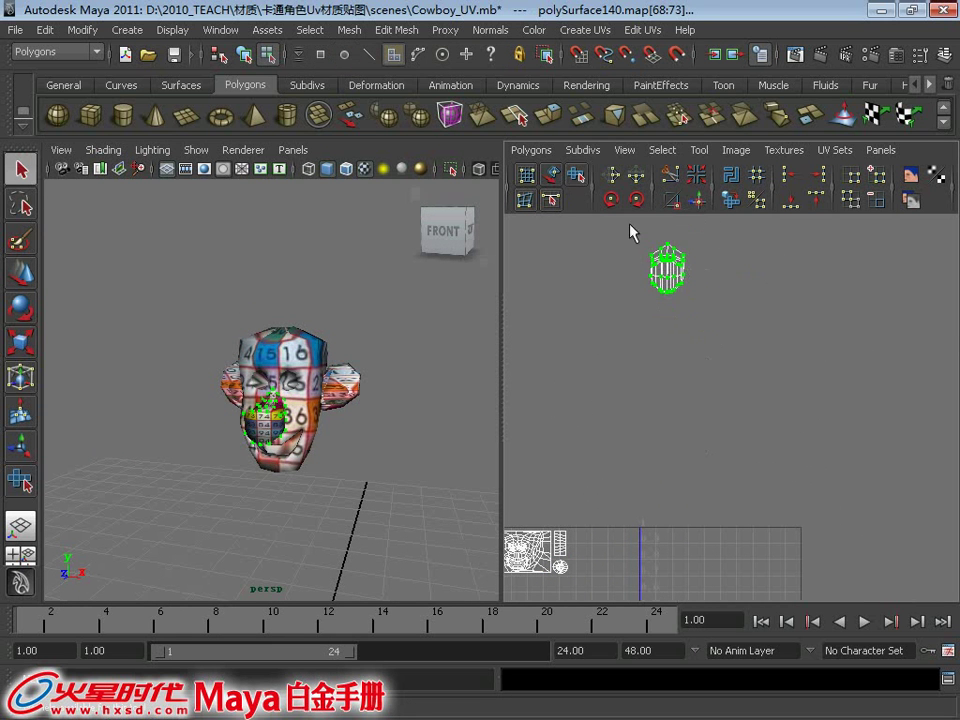
pyautogui.moveTo(630, 232); pyautogui.dragTo(752, 317)
pyautogui.click(540, 30)
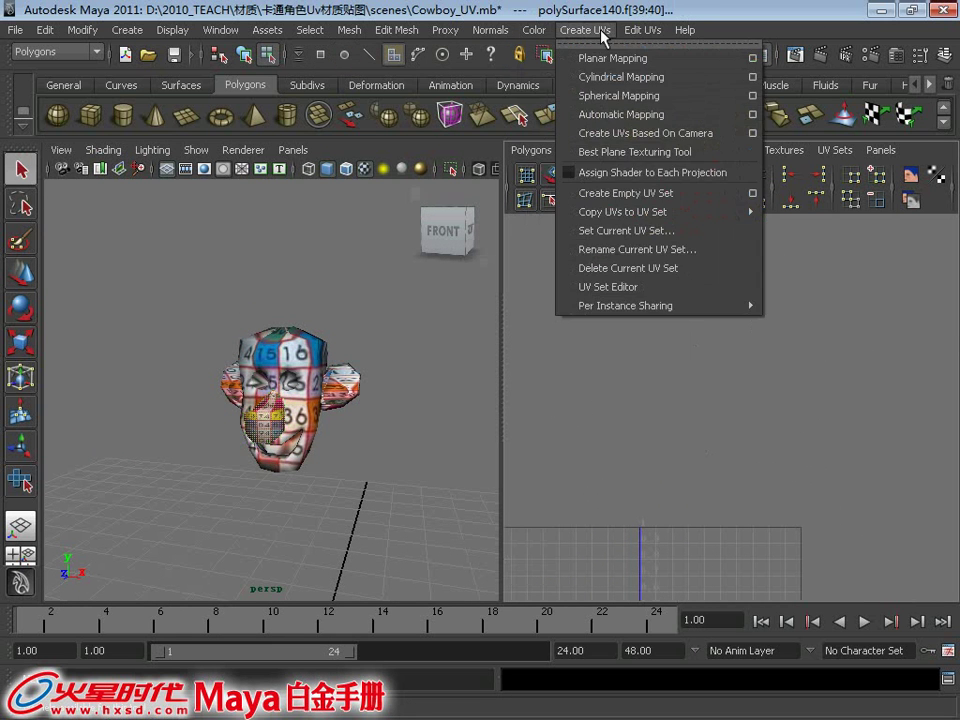
# Apply Automatic Mapping to the mouth piece's selected faces
pyautogui.click(620, 114)
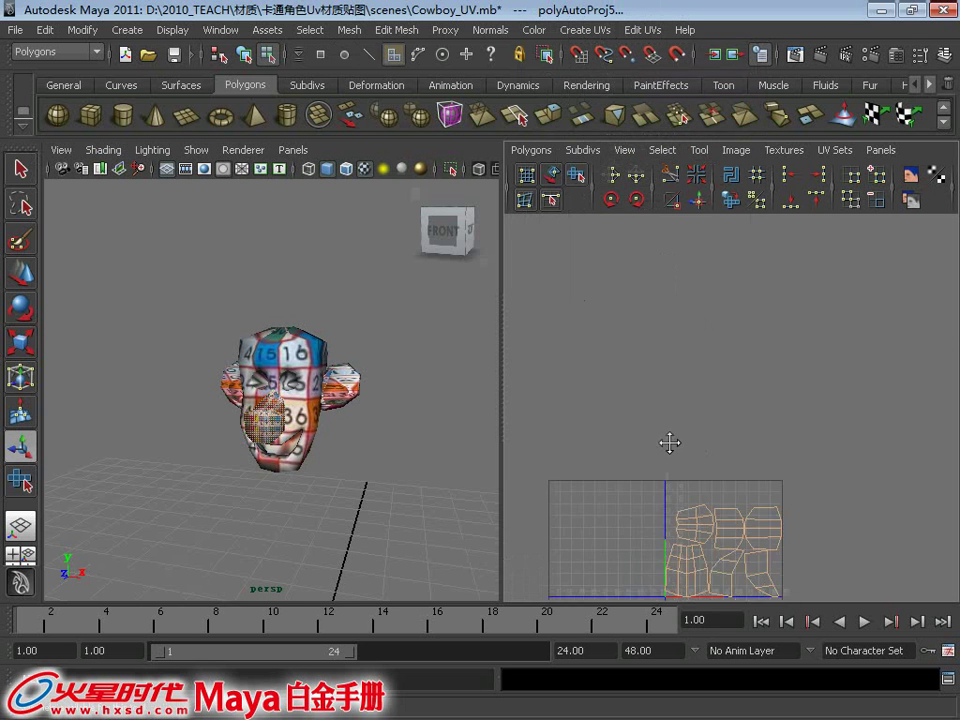
pyautogui.scroll(3, 669, 443)
pyautogui.keyDown('alt'); pyautogui.moveTo(696, 493); pyautogui.dragTo(720, 489, button='middle'); pyautogui.keyUp('alt')
pyautogui.moveTo(743, 443); pyautogui.dragTo(612, 381, button='right')
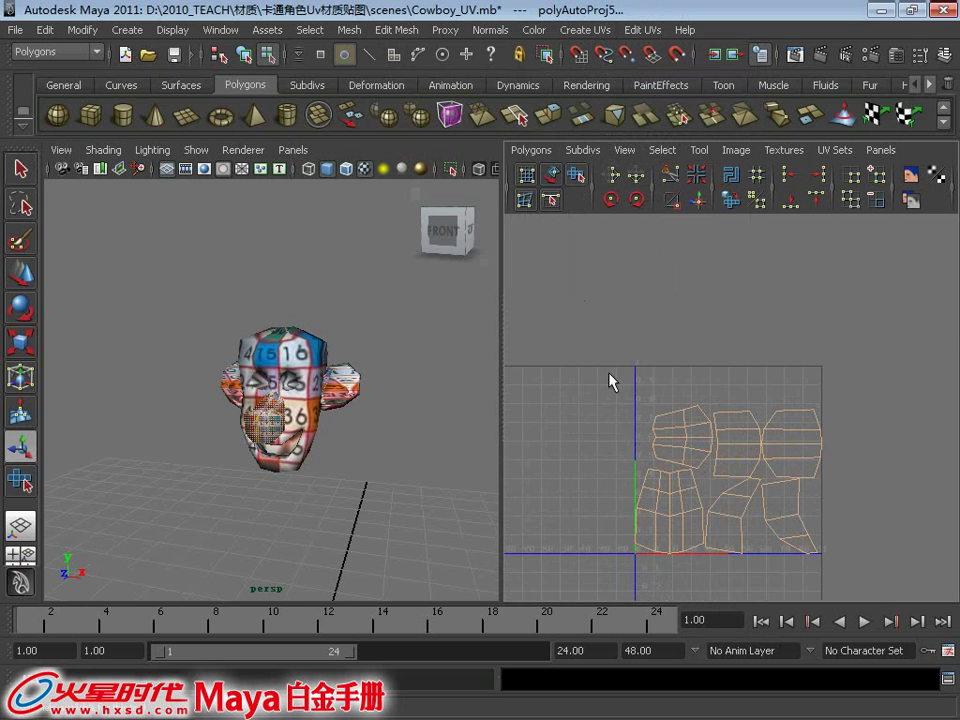
# Move the new mouth-piece UVs above the head layout and select a seam between two shells
pyautogui.moveTo(612, 381); pyautogui.dragTo(879, 579)
pyautogui.press('w')
pyautogui.moveTo(731, 488); pyautogui.dragTo(747, 357)
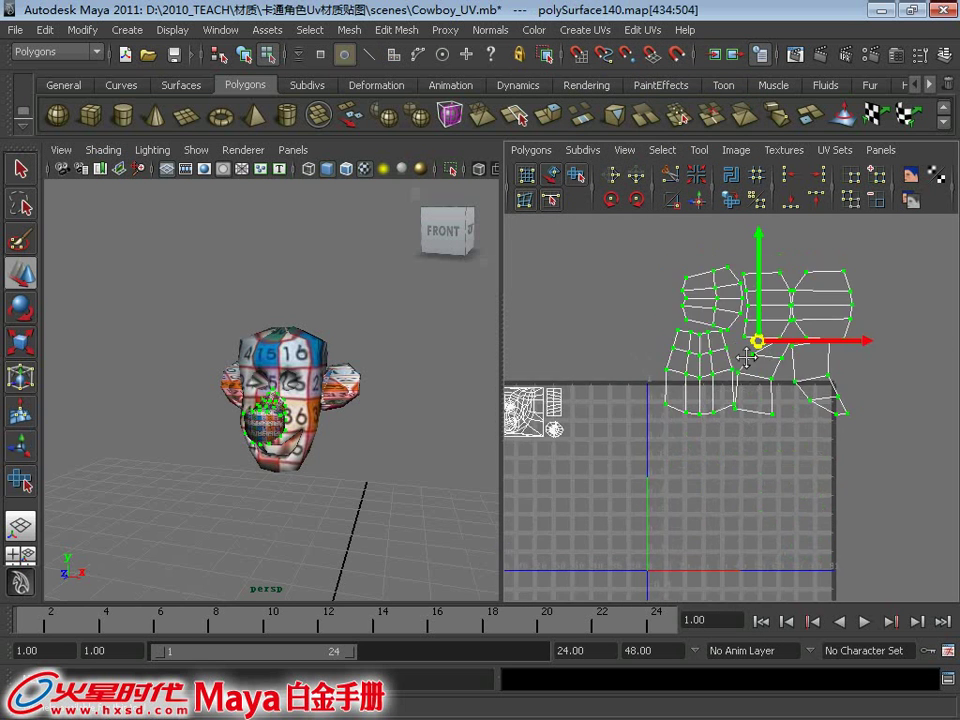
pyautogui.keyDown('alt'); pyautogui.moveTo(747, 357); pyautogui.dragTo(795, 408, button='middle'); pyautogui.keyUp('alt')
pyautogui.moveTo(760, 345); pyautogui.dragTo(763, 306, button='right')
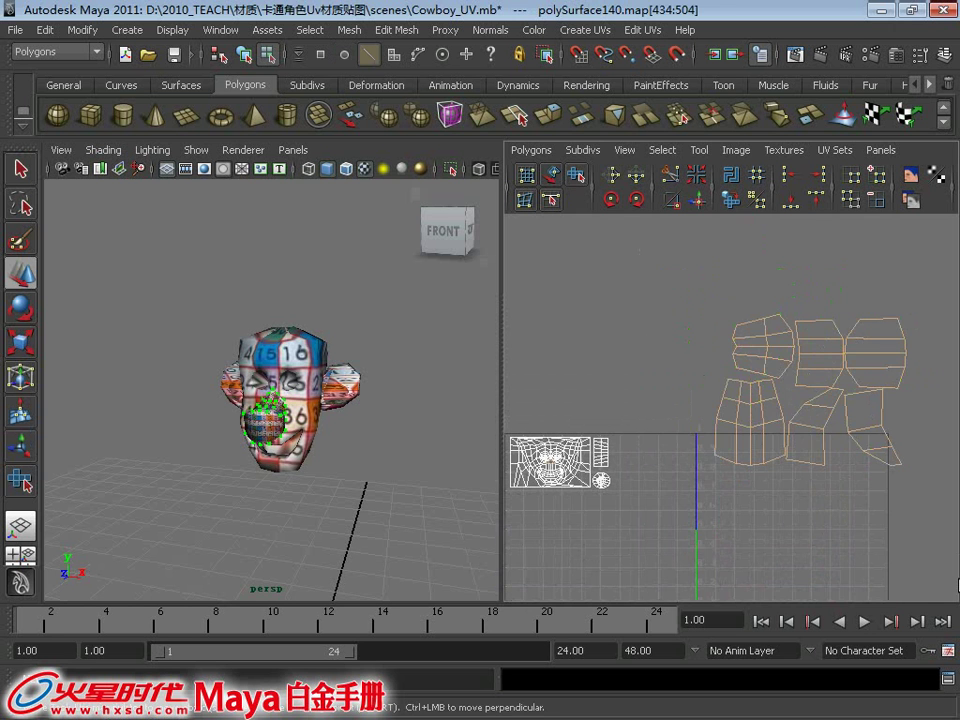
pyautogui.moveTo(660, 373)
pyautogui.keyDown('alt'); pyautogui.mouseDown(button='middle')
pyautogui.moveTo(681, 422)
pyautogui.moveTo(683, 466)
pyautogui.mouseUp(button='middle'); pyautogui.keyUp('alt')
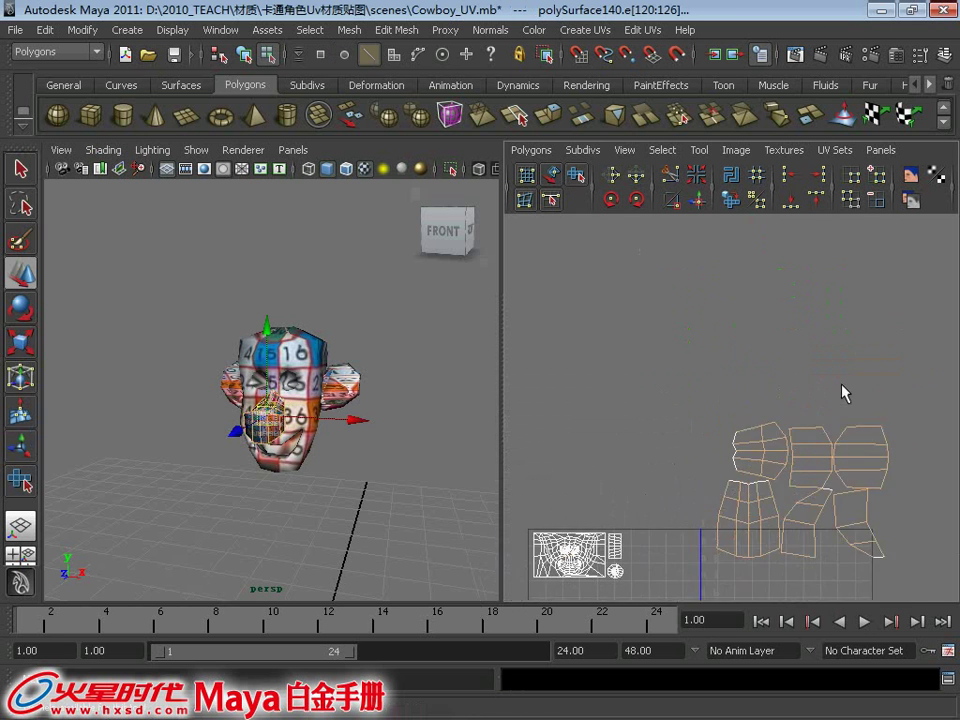
# Undo the unwanted sew and bring the new mouth-piece shells back into view
pyautogui.scroll(-2, 842, 392)
pyautogui.scroll(-2, 604, 388)
pyautogui.scroll(-2, 658, 435)
pyautogui.scroll(-2, 630, 297)
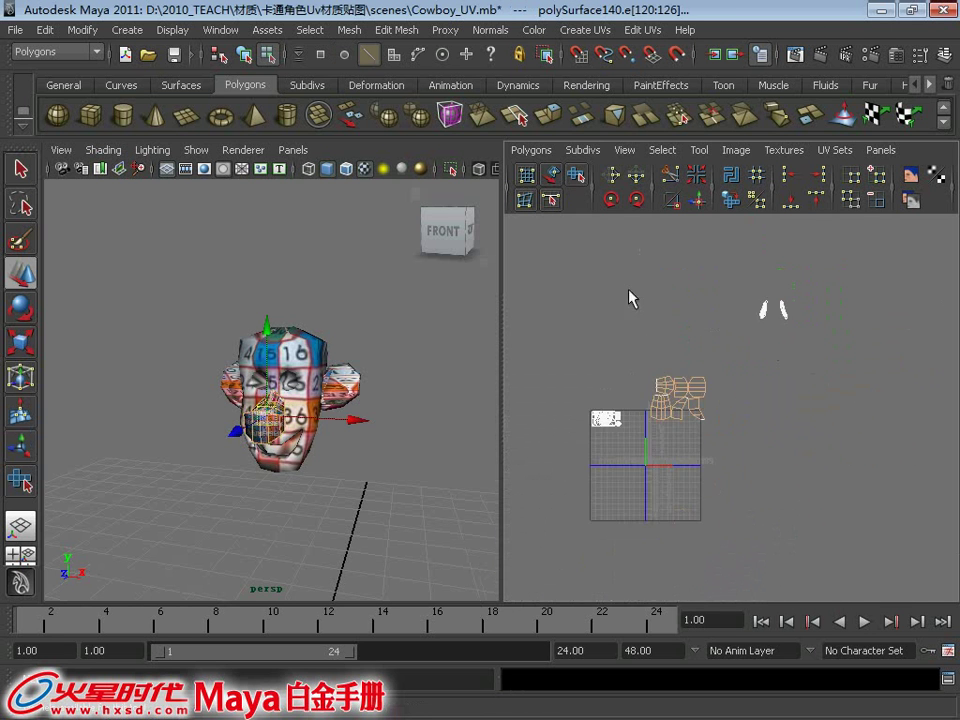
pyautogui.scroll(4, 630, 297)
pyautogui.keyDown('alt'); pyautogui.moveTo(681, 388); pyautogui.dragTo(725, 250, button='middle'); pyautogui.keyUp('alt')
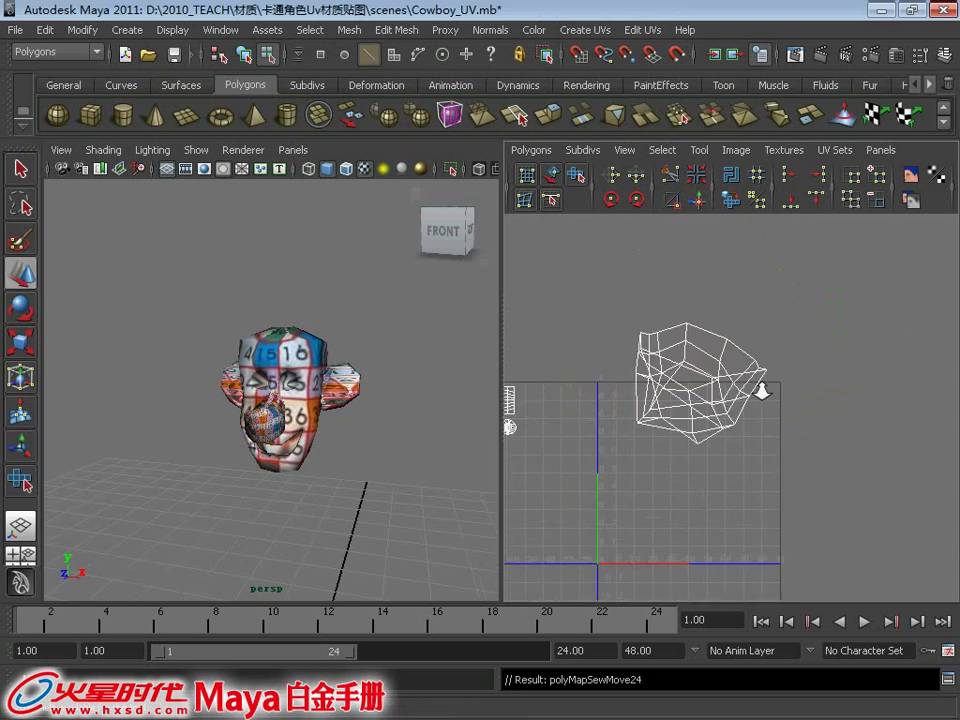
pyautogui.hotkey('ctrl', 'z')
pyautogui.keyDown('alt'); pyautogui.moveTo(681, 317); pyautogui.dragTo(717, 365, button='middle'); pyautogui.keyUp('alt')
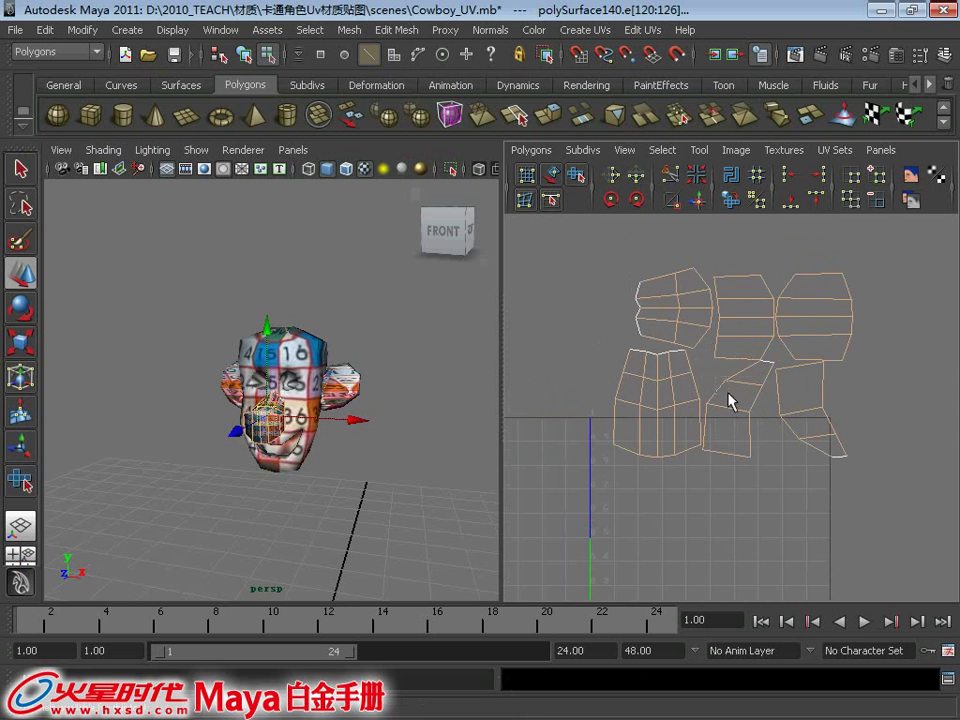
# Select the seam between the upper shells and Move and Sew them into one
pyautogui.click(814, 439)
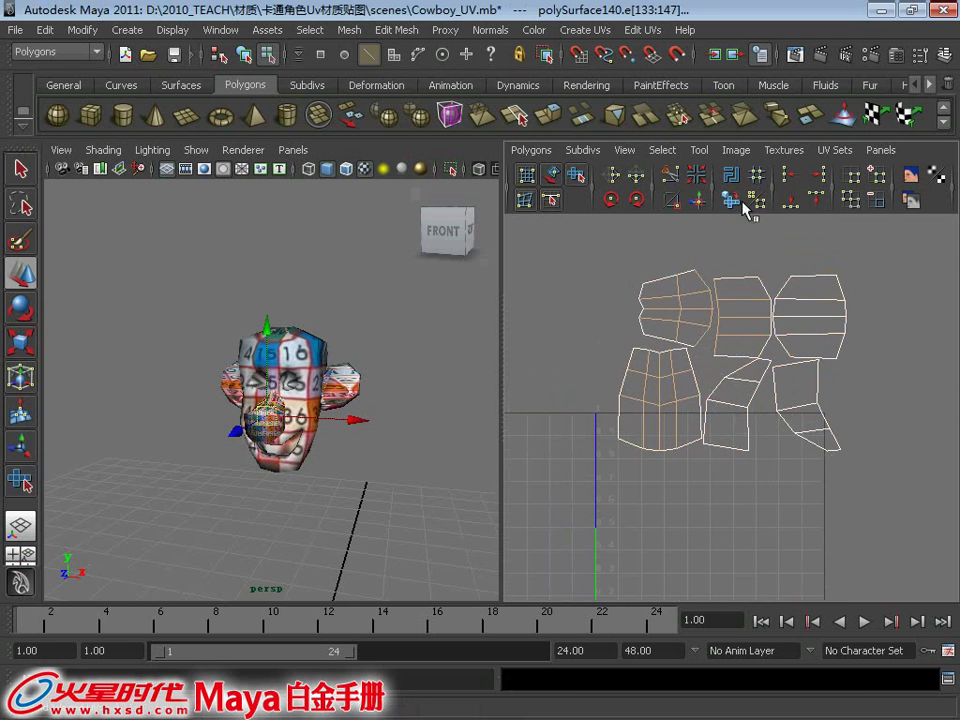
pyautogui.click(697, 200)
pyautogui.click(729, 221)
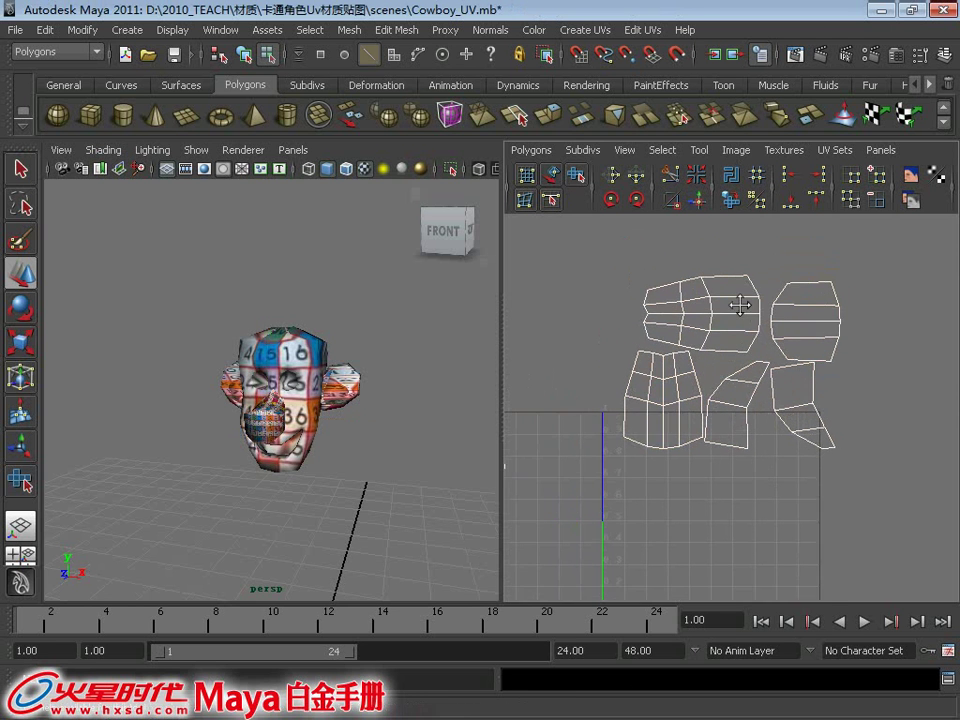
pyautogui.keyDown('alt'); pyautogui.moveTo(739, 304); pyautogui.dragTo(735, 335, button='right'); pyautogui.keyUp('alt')
pyautogui.keyDown('alt'); pyautogui.moveTo(473, 413); pyautogui.dragTo(330, 420); pyautogui.keyUp('alt')
# Pick the shared edge and Move and Sew the right nose piece onto its neighbour
pyautogui.keyDown('alt'); pyautogui.moveTo(330, 420); pyautogui.dragTo(287, 425, button='right'); pyautogui.keyUp('alt')
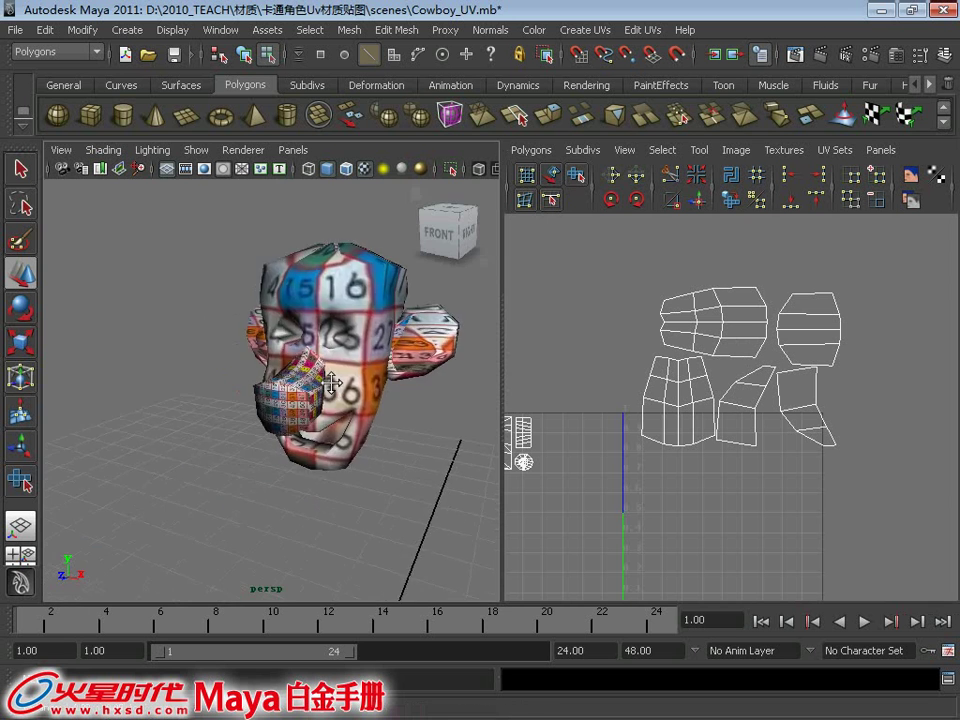
pyautogui.scroll(5, 287, 425)
pyautogui.scroll(4, 275, 426)
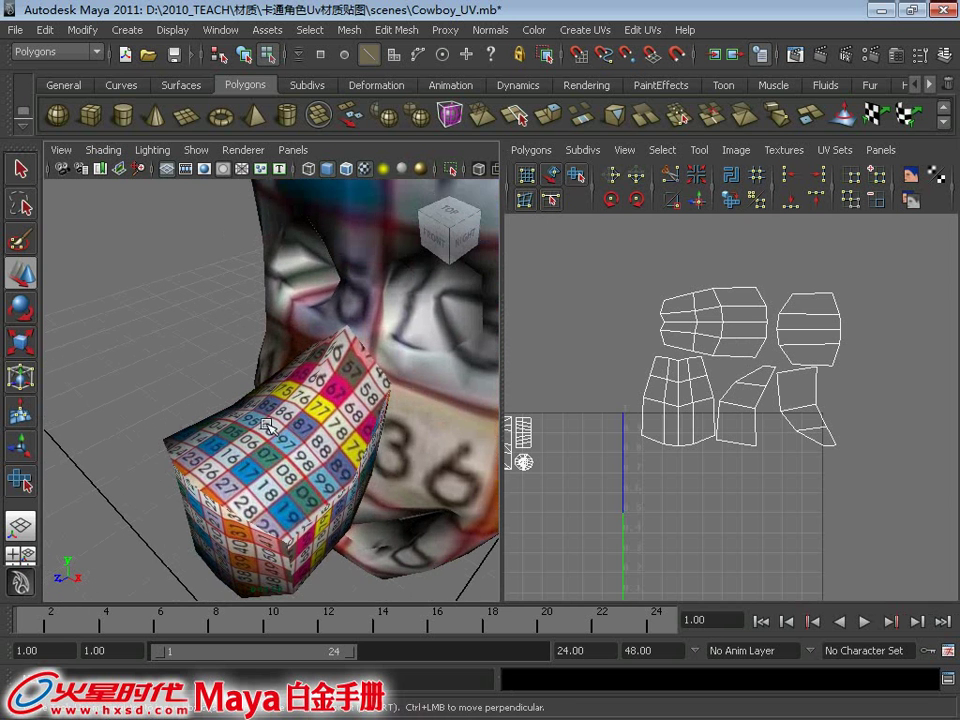
pyautogui.keyDown('alt'); pyautogui.moveTo(250, 458); pyautogui.dragTo(333, 430); pyautogui.keyUp('alt')
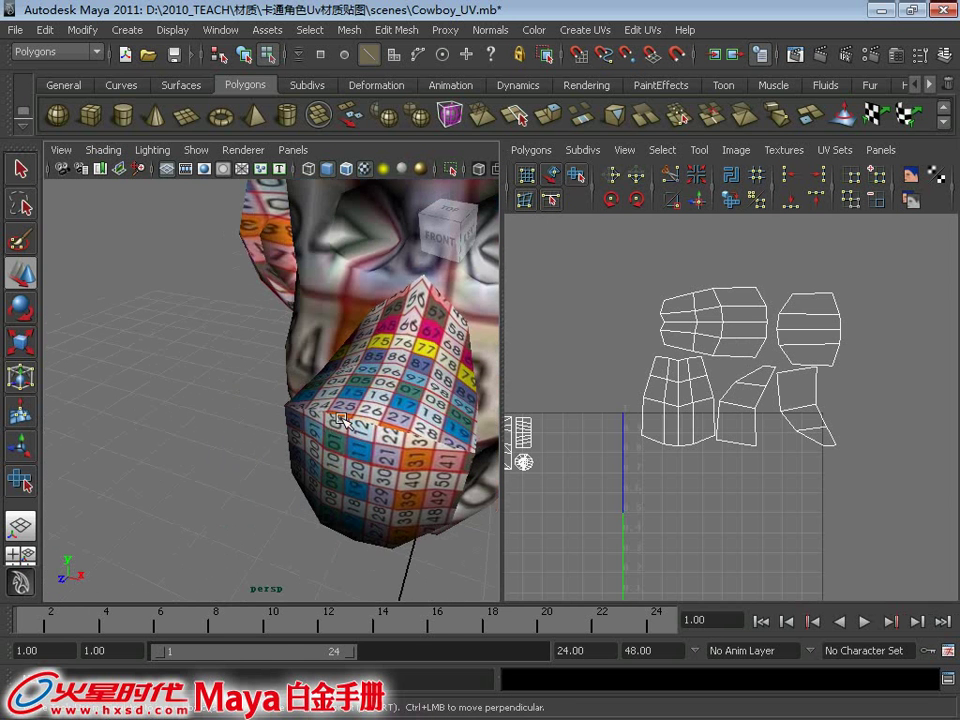
pyautogui.moveTo(340, 376); pyautogui.dragTo(343, 342, button='right')
pyautogui.click(357, 426)
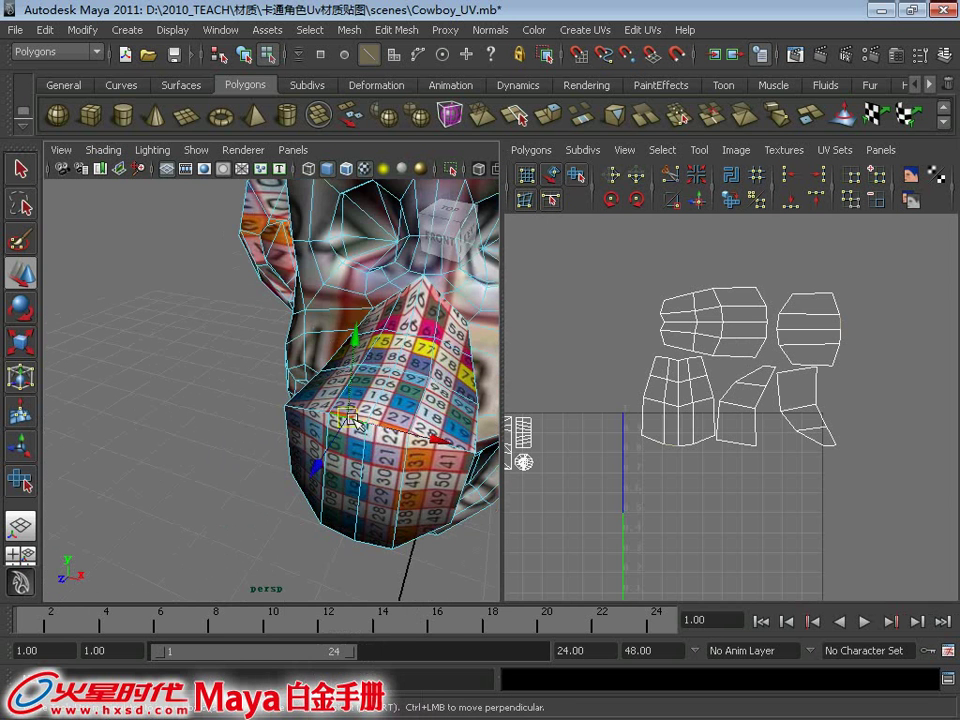
pyautogui.click(838, 338)
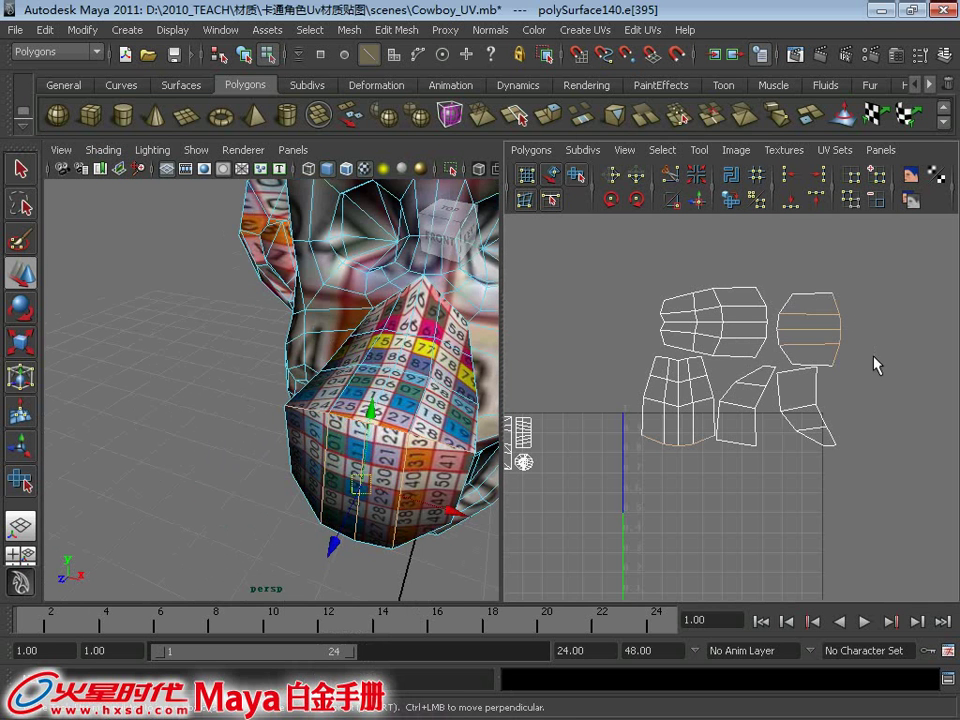
pyautogui.click(701, 203)
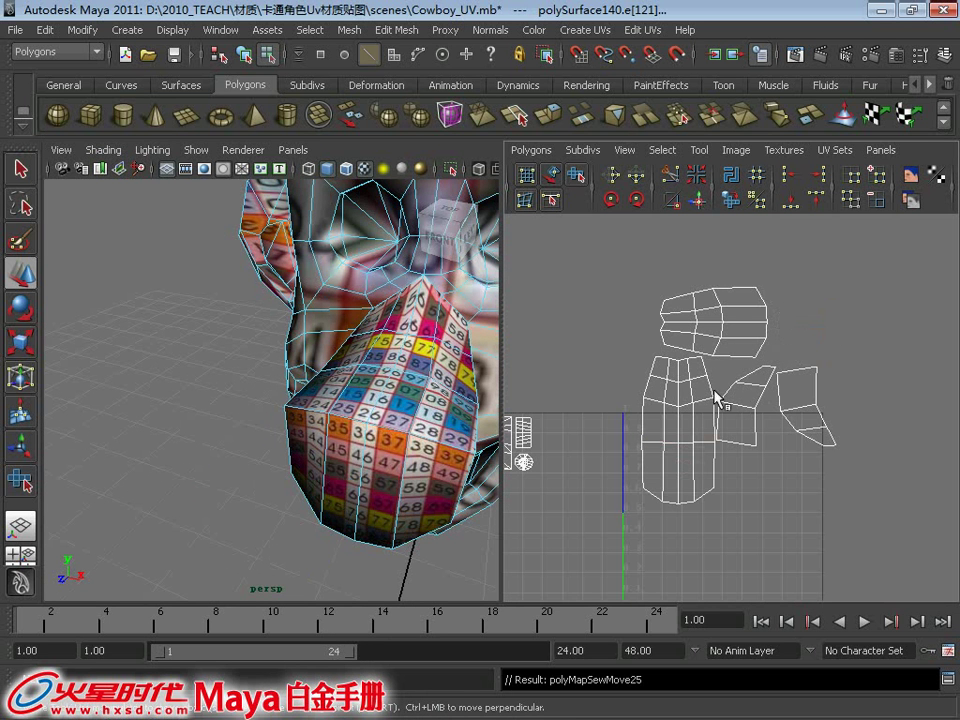
# Tumble around the nose and select the border edge between two nose pieces
pyautogui.keyDown('alt'); pyautogui.moveTo(357, 357); pyautogui.dragTo(352, 434); pyautogui.keyUp('alt')
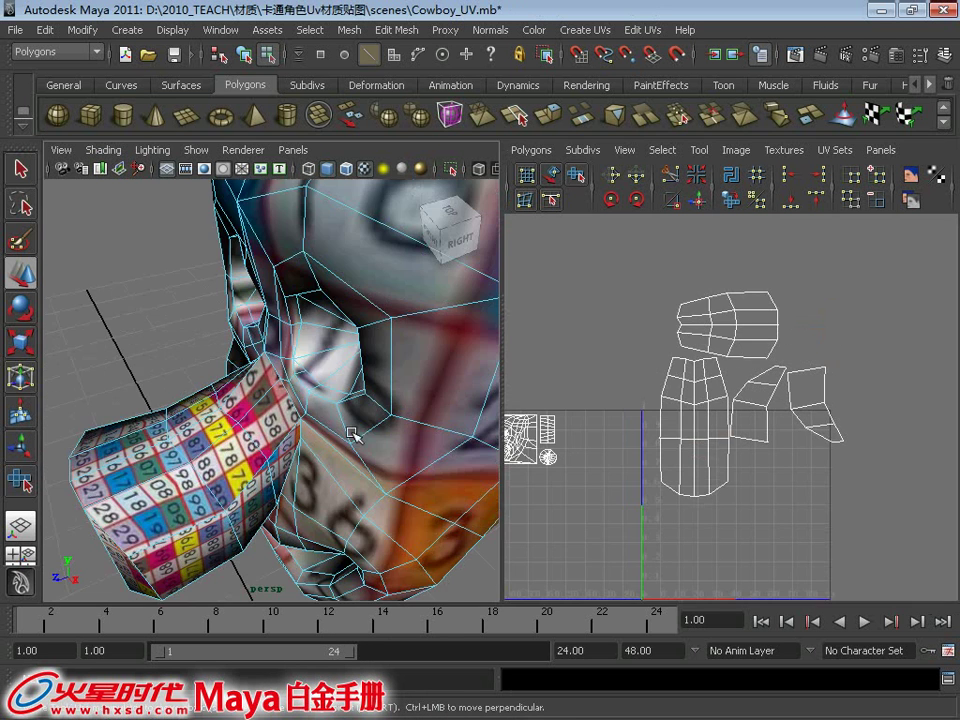
pyautogui.keyDown('alt'); pyautogui.moveTo(270, 475); pyautogui.dragTo(285, 446); pyautogui.keyUp('alt')
pyautogui.scroll(1, 707, 428)
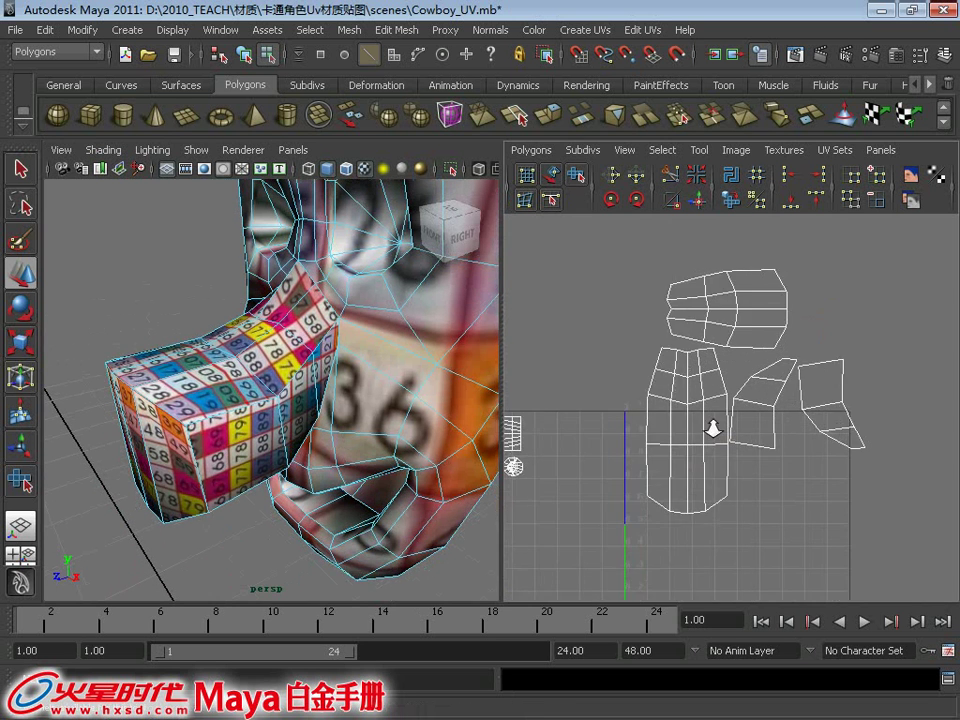
pyautogui.scroll(1, 777, 411)
pyautogui.scroll(1, 667, 470)
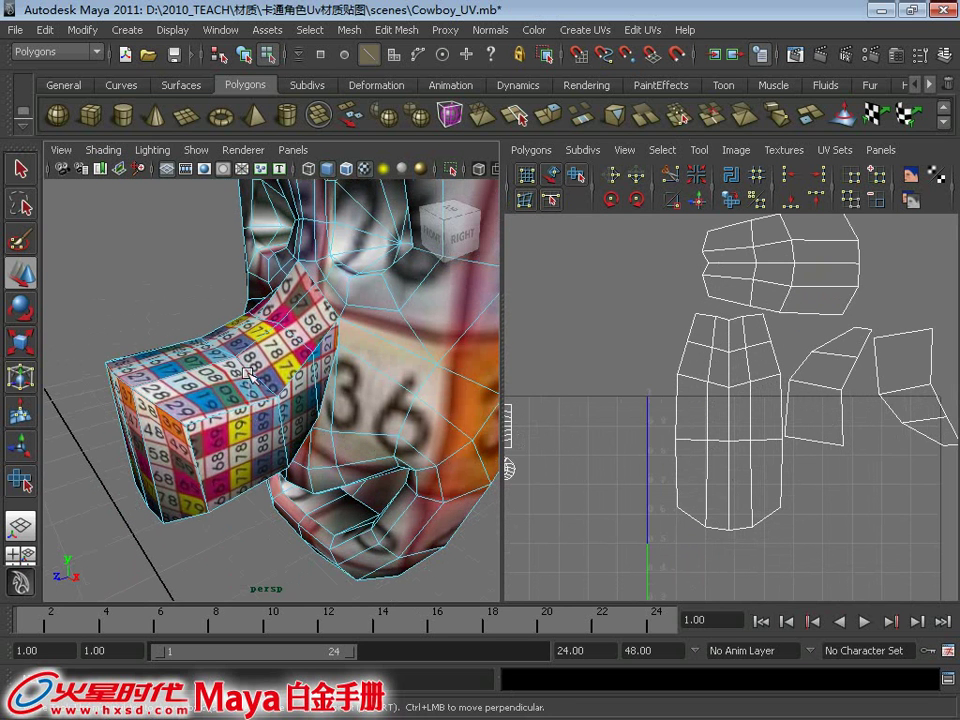
pyautogui.moveTo(250, 375); pyautogui.dragTo(254, 402, button='right')
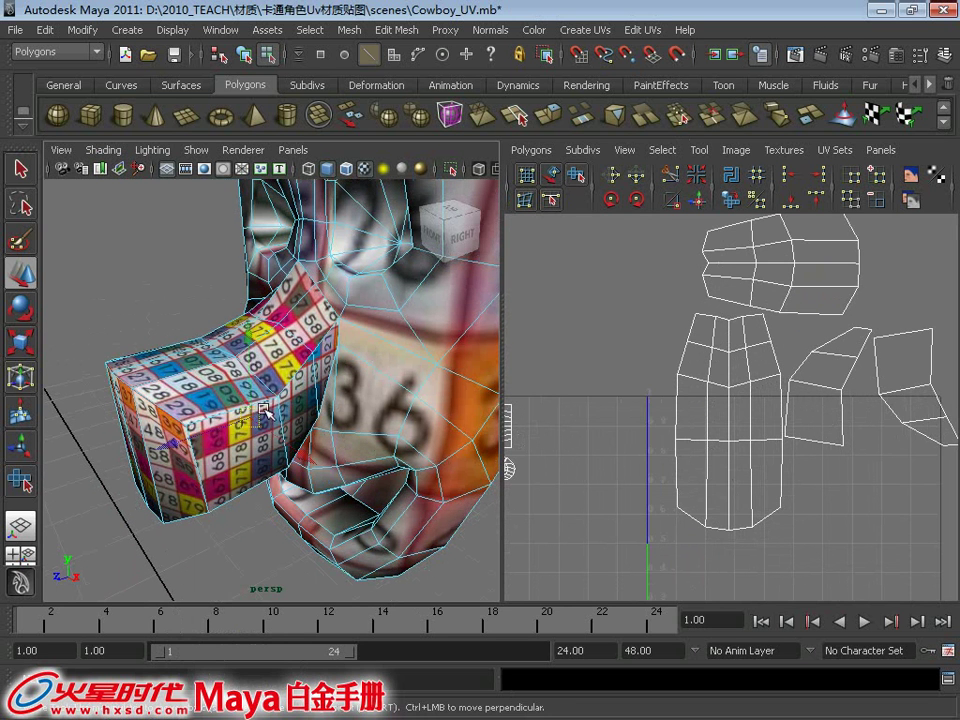
pyautogui.click(200, 312)
pyautogui.press('q')
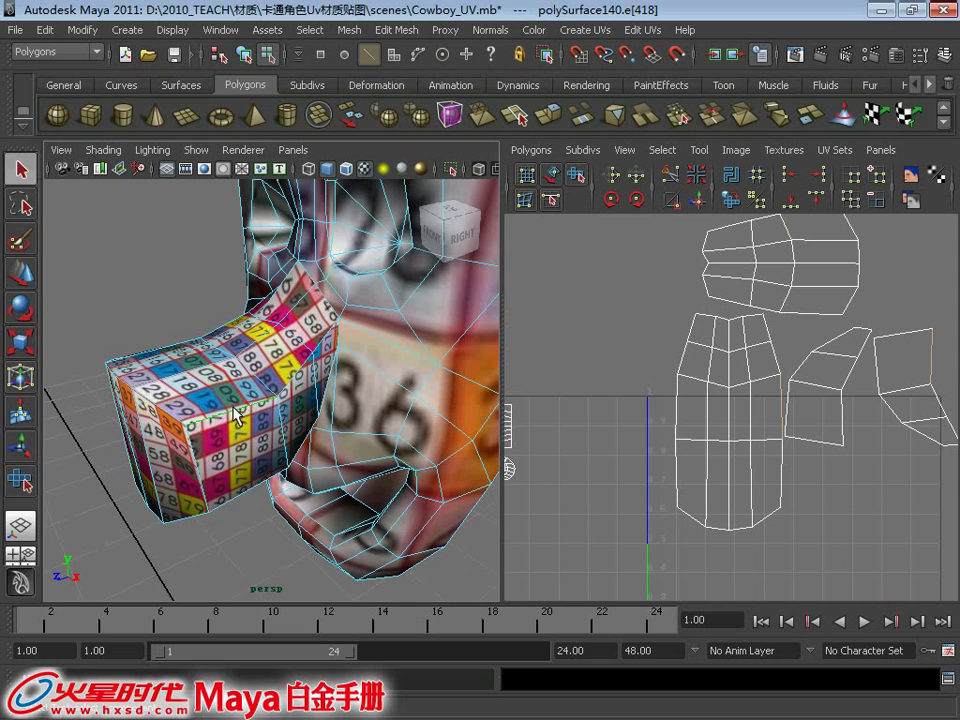
pyautogui.click(782, 485)
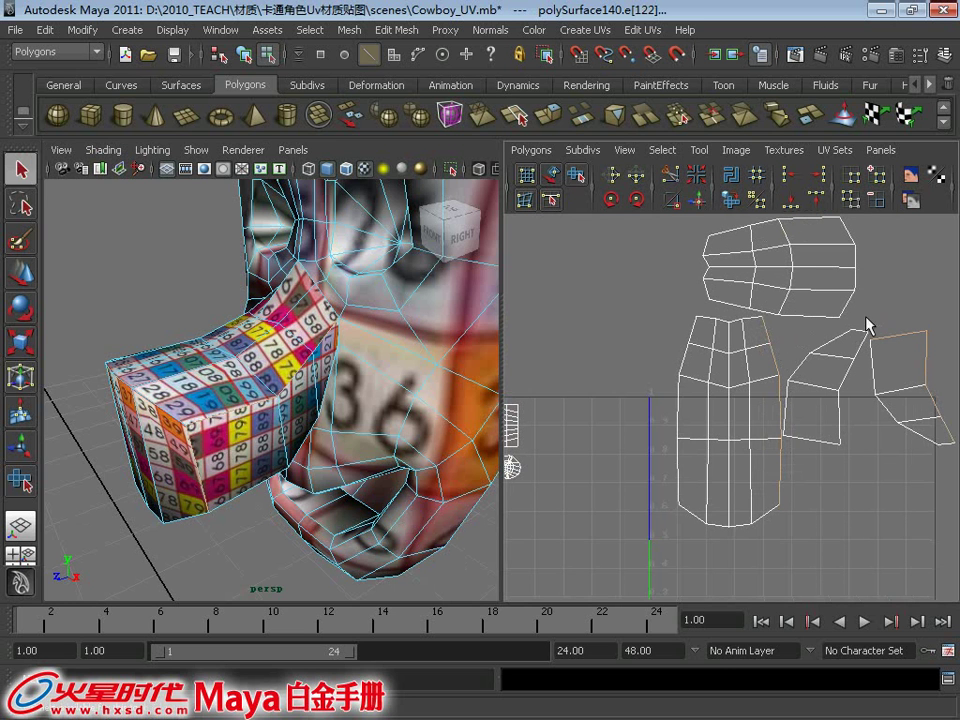
# Sew the selected border edge and the next open seam onto the tall centre shell
pyautogui.click(699, 203)
pyautogui.click(702, 352)
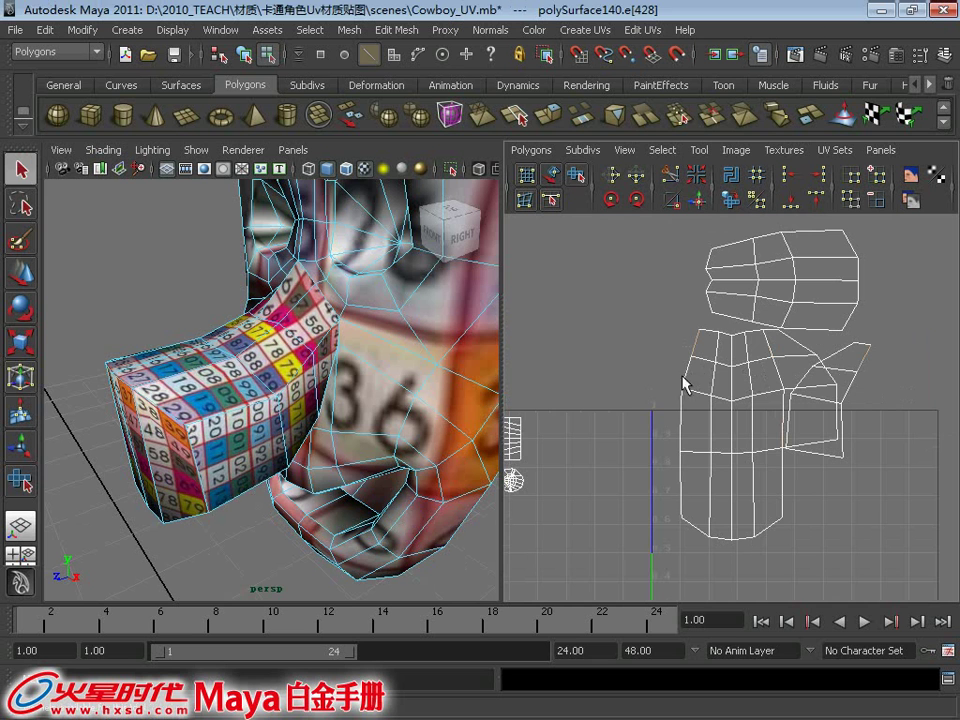
pyautogui.click(701, 200)
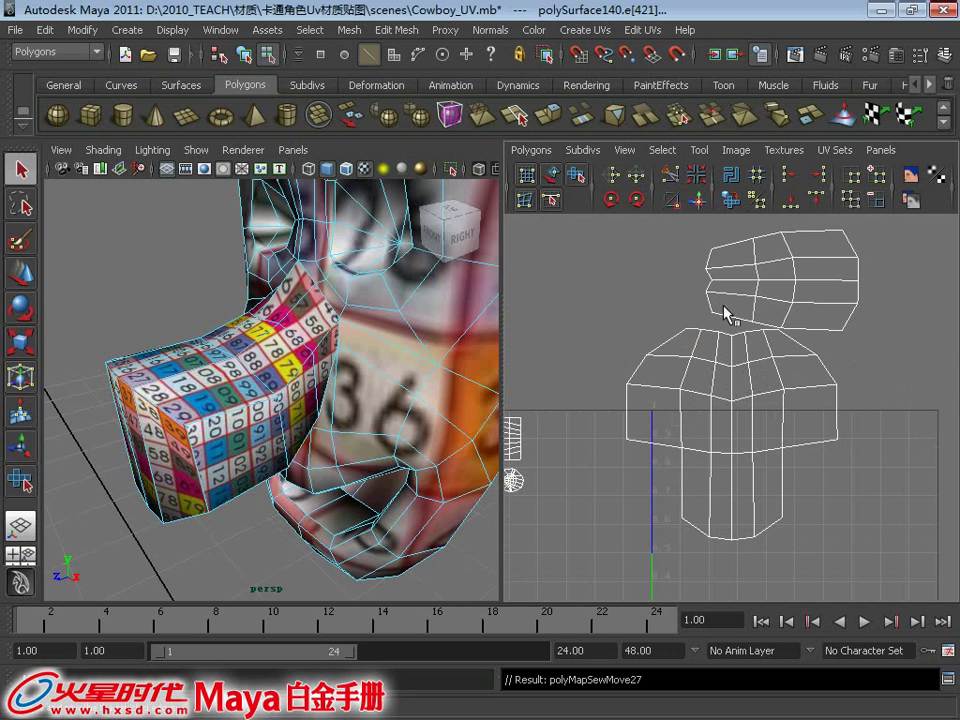
pyautogui.click(752, 454)
# Sew another open seam to merge the side piece, then select the shell's top seam edges
pyautogui.click(683, 452)
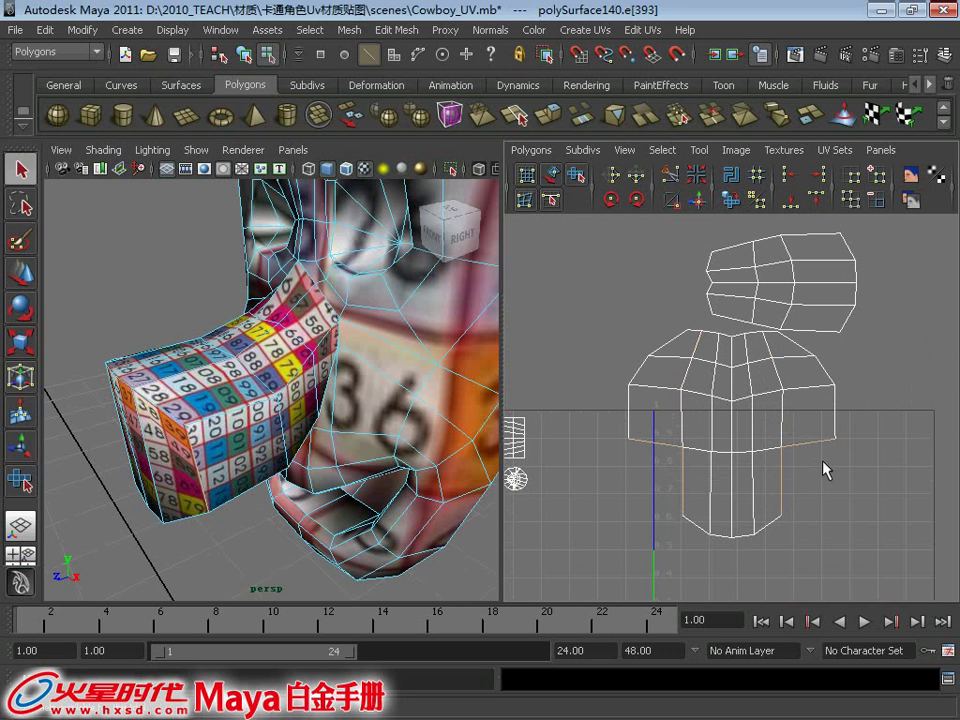
pyautogui.click(700, 199)
pyautogui.click(773, 412)
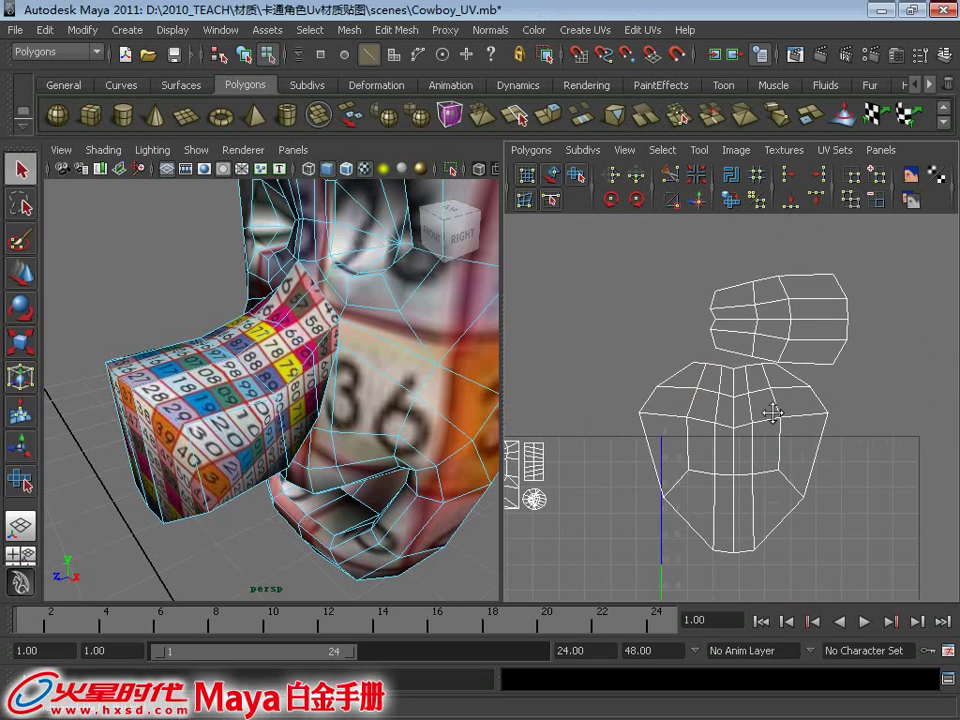
pyautogui.moveTo(773, 412)
pyautogui.keyDown('alt'); pyautogui.mouseDown(button='right')
pyautogui.moveTo(724, 392)
pyautogui.moveTo(724, 349)
pyautogui.mouseUp(button='right'); pyautogui.keyUp('alt')
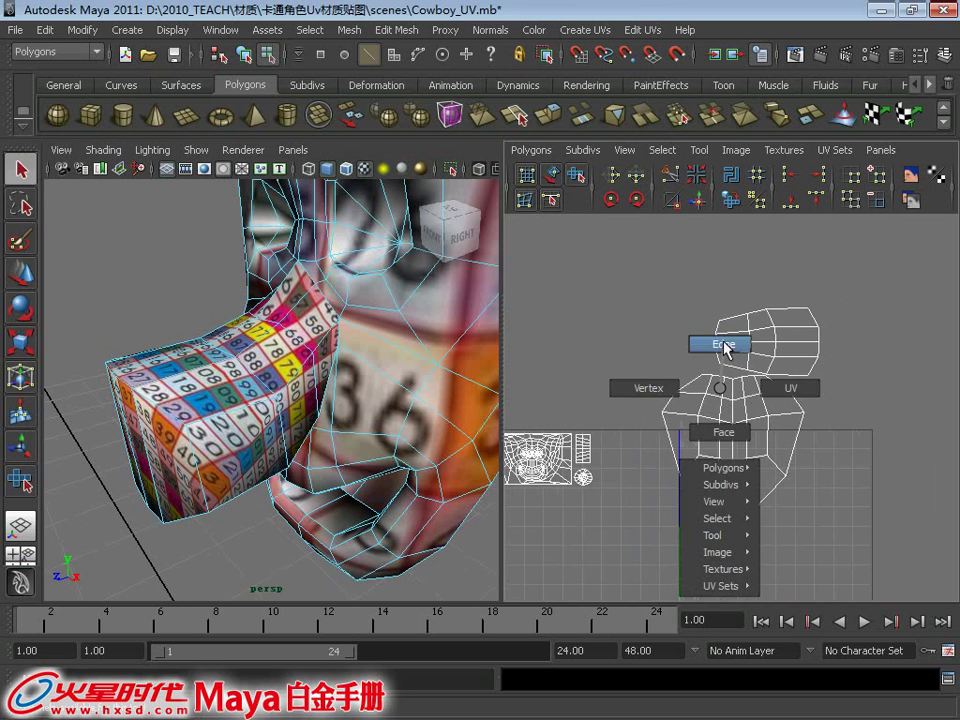
pyautogui.click(755, 518)
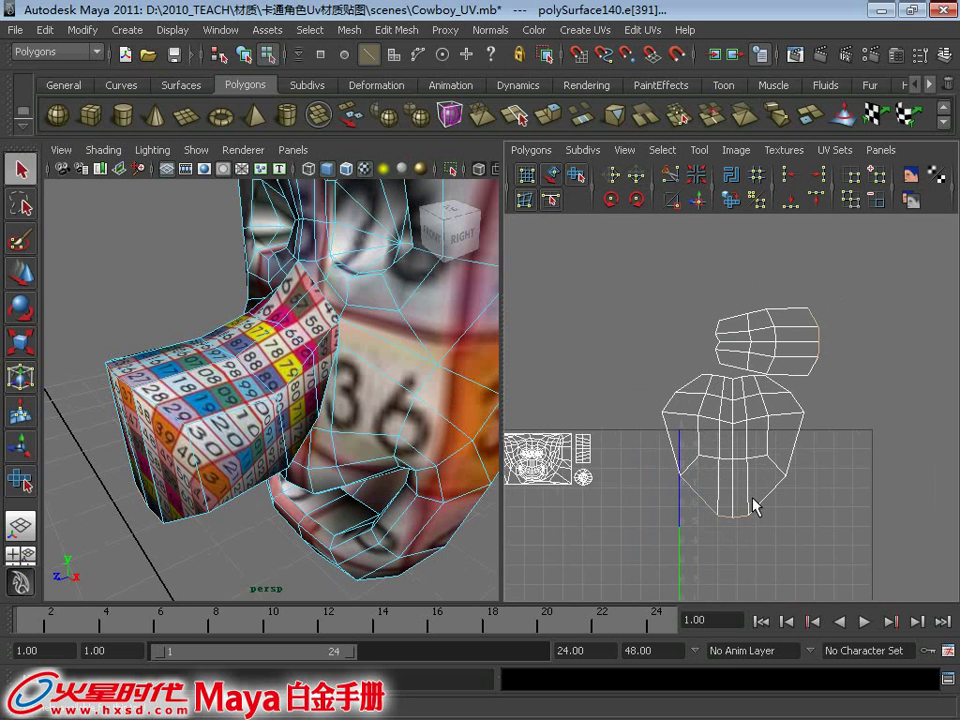
# Sew the two nose shells into one long shell and close its open left and right edges
pyautogui.click(705, 207)
pyautogui.keyDown('alt'); pyautogui.moveTo(793, 508); pyautogui.dragTo(754, 401, button='middle'); pyautogui.keyUp('alt')
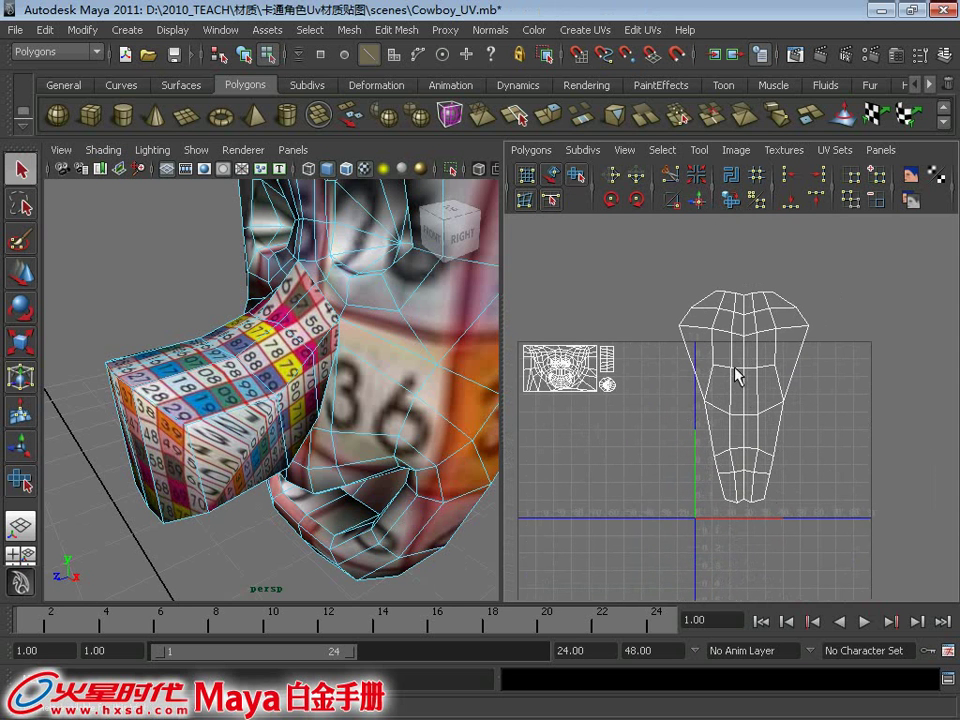
pyautogui.keyDown('alt'); pyautogui.moveTo(731, 399); pyautogui.dragTo(748, 432, button='right'); pyautogui.keyUp('alt')
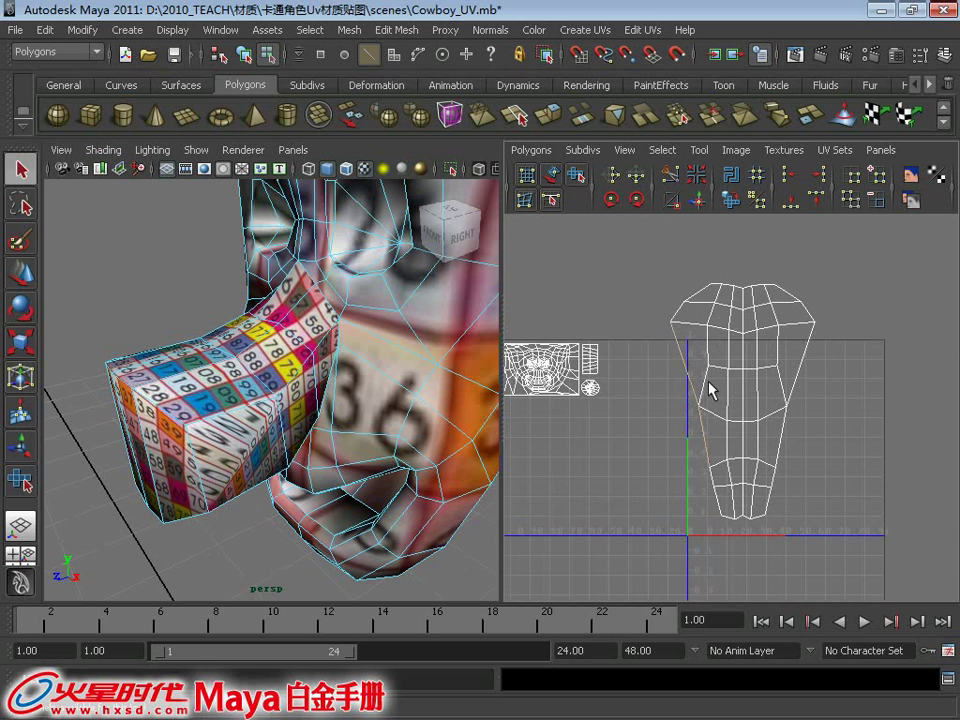
pyautogui.click(694, 203)
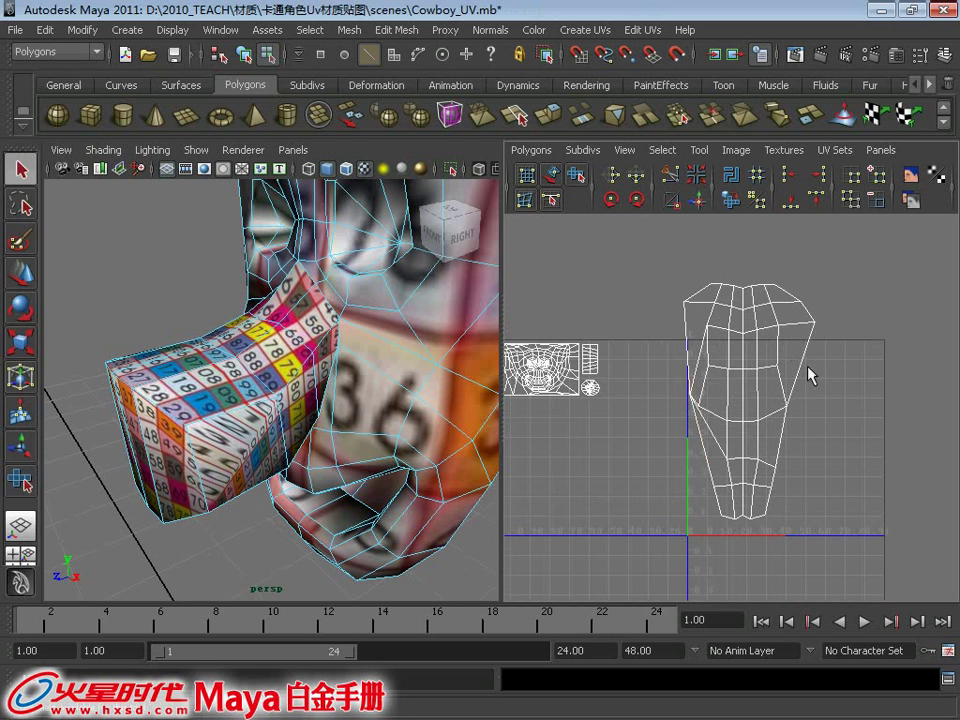
pyautogui.click(788, 458)
pyautogui.click(735, 205)
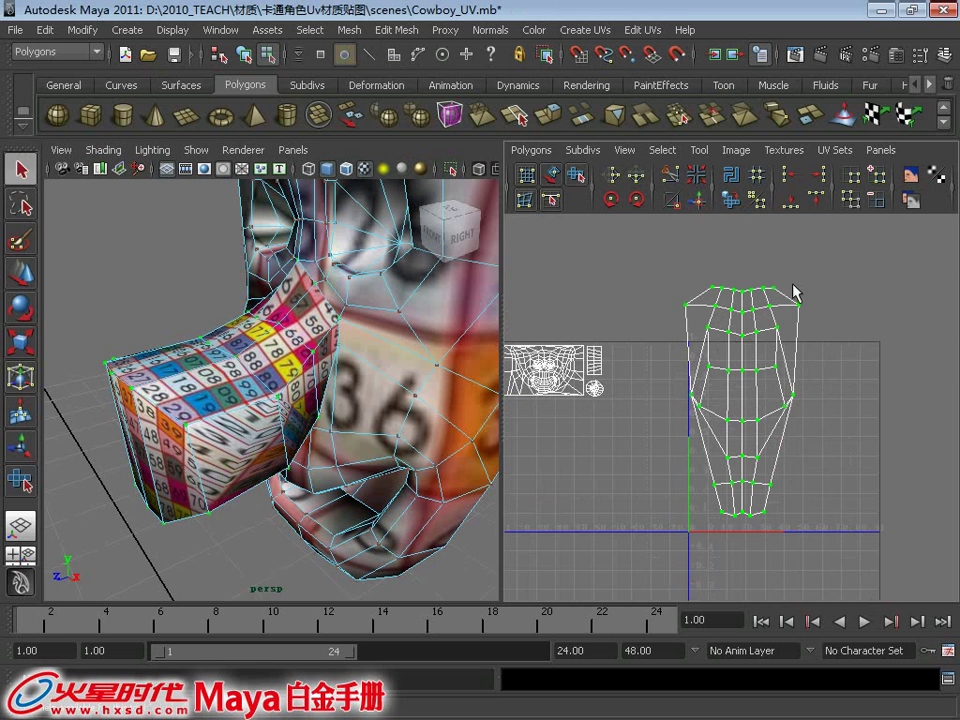
# Unfold the nose shell with the Smooth UV Tool, then return to Edge selection
pyautogui.click(575, 174)
pyautogui.moveTo(666, 524)
pyautogui.mouseDown()
pyautogui.moveTo(633, 533)
pyautogui.moveTo(675, 537)
pyautogui.mouseUp()
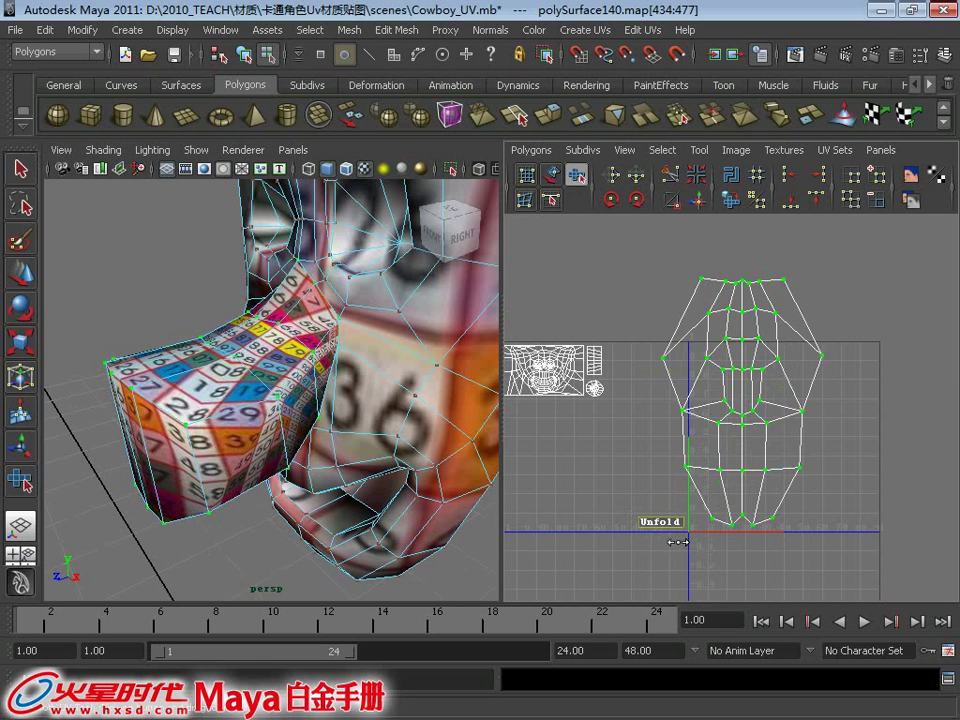
pyautogui.moveTo(679, 381); pyautogui.dragTo(681, 330, button='right')
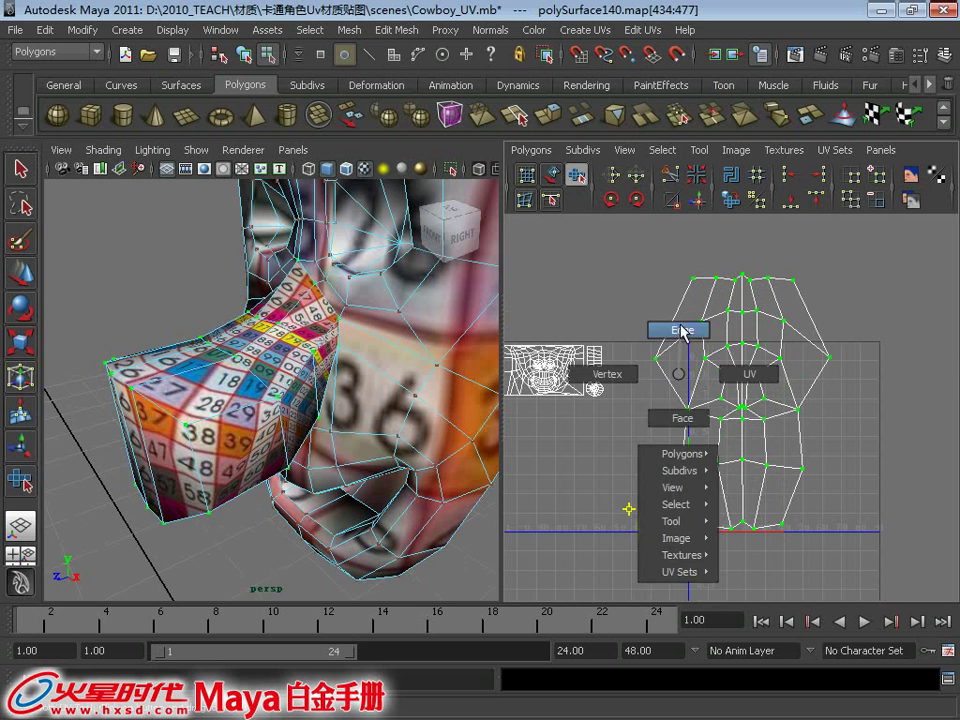
pyautogui.moveTo(672, 378); pyautogui.dragTo(674, 345, button='right')
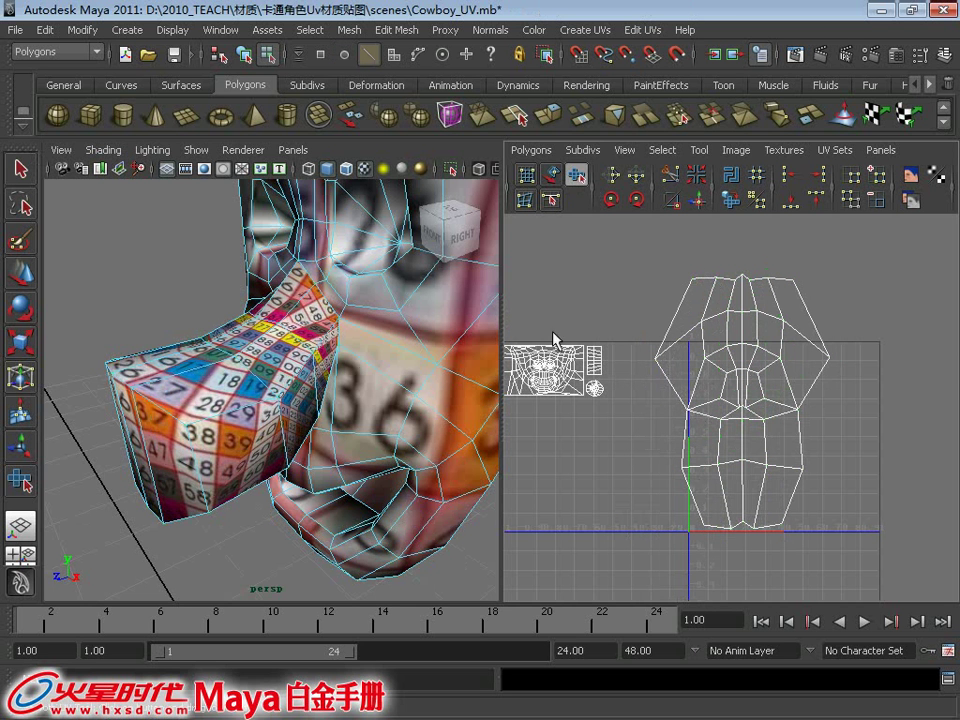
pyautogui.keyDown('alt'); pyautogui.moveTo(420, 330); pyautogui.dragTo(320, 317); pyautogui.keyUp('alt')
pyautogui.moveTo(320, 317); pyautogui.dragTo(387, 320, button='right')
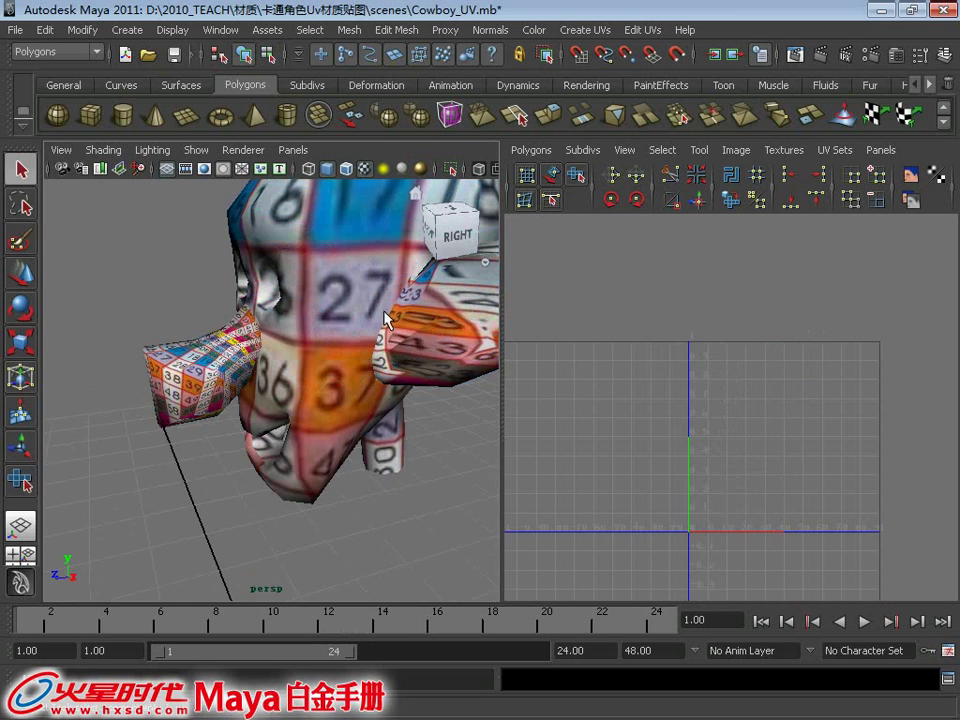
# Select the nose shell's last open seam edge and Move and Sew it
pyautogui.click(388, 320)
pyautogui.moveTo(677, 381); pyautogui.dragTo(677, 345, button='right')
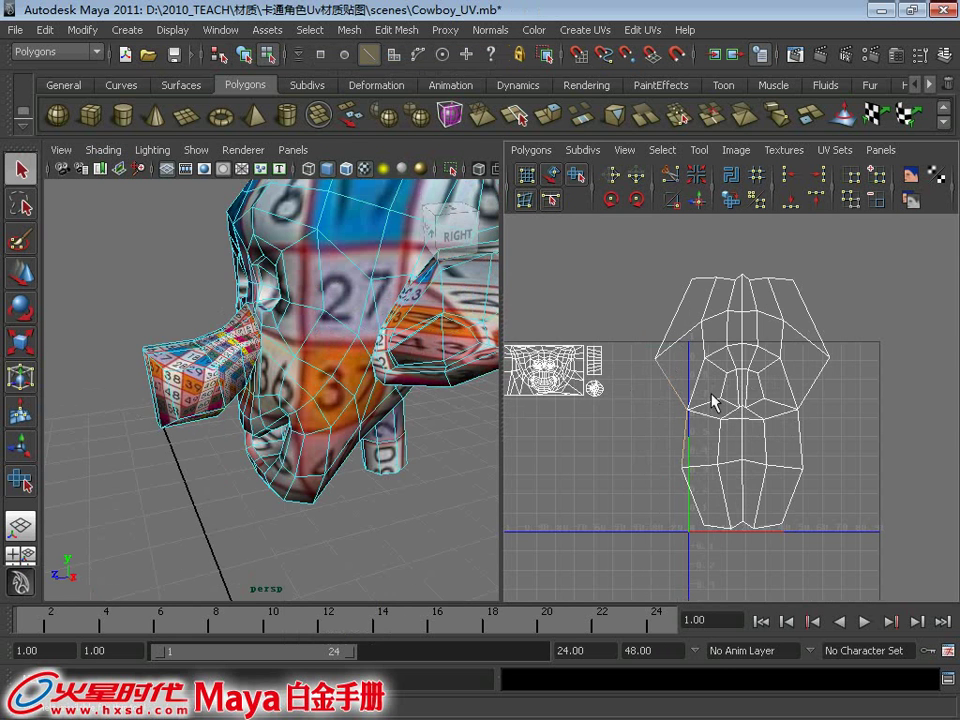
pyautogui.click(712, 401)
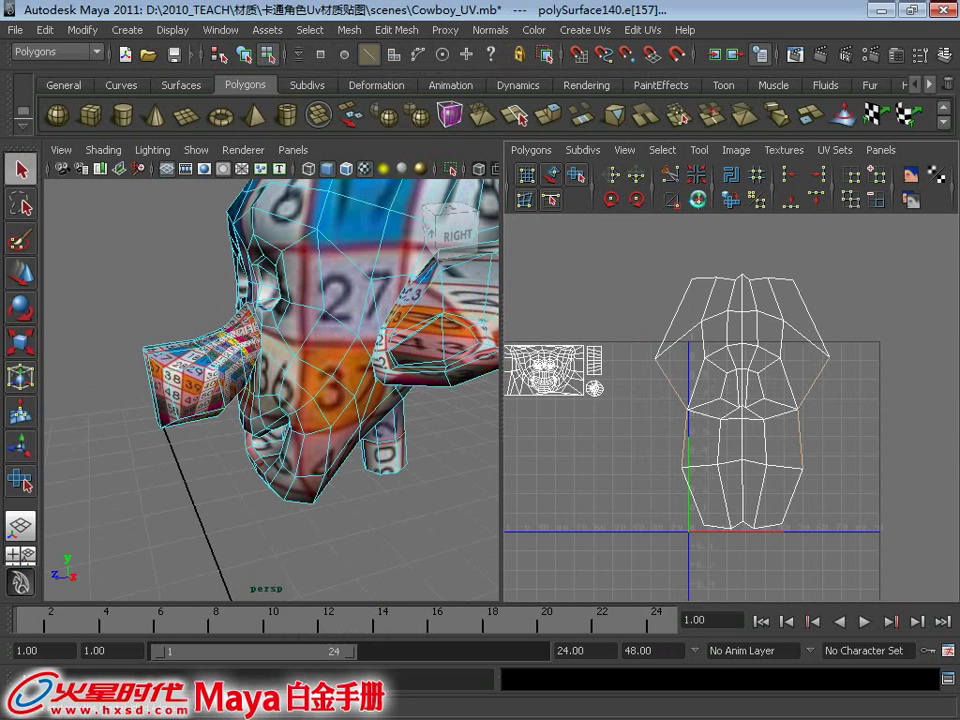
pyautogui.keyDown('shift'); pyautogui.moveTo(760, 400); pyautogui.dragTo(761, 435, button='right'); pyautogui.keyUp('shift')
pyautogui.moveTo(784, 356); pyautogui.dragTo(700, 300, button='right')
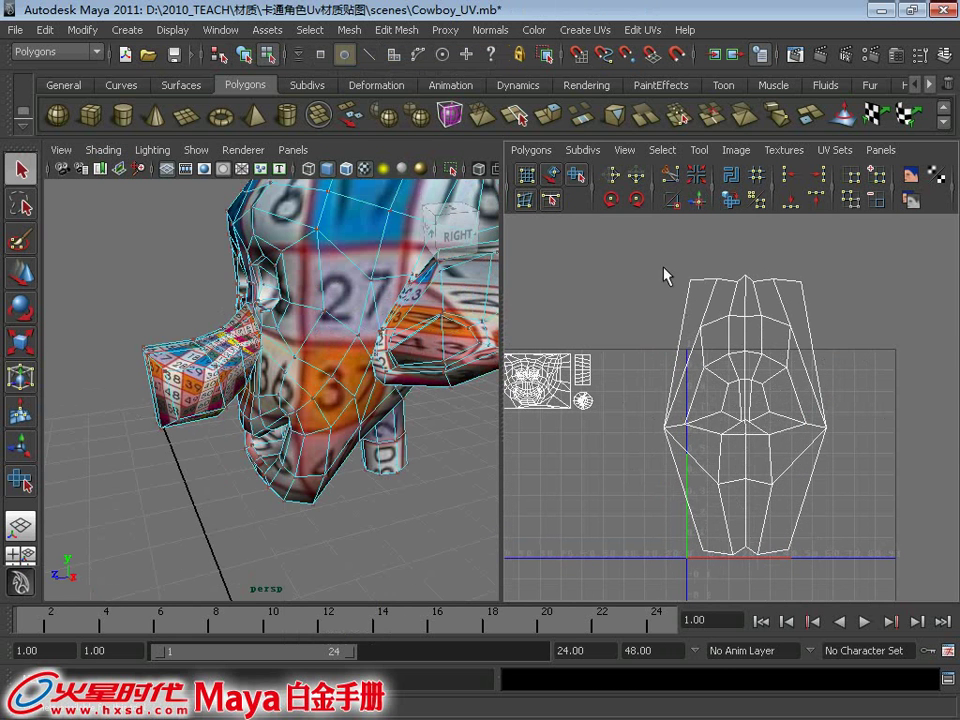
# Scale the whole nose UV shell down to a smaller size
pyautogui.click(756, 452)
pyautogui.press('r')
pyautogui.moveTo(745, 414); pyautogui.dragTo(690, 422)
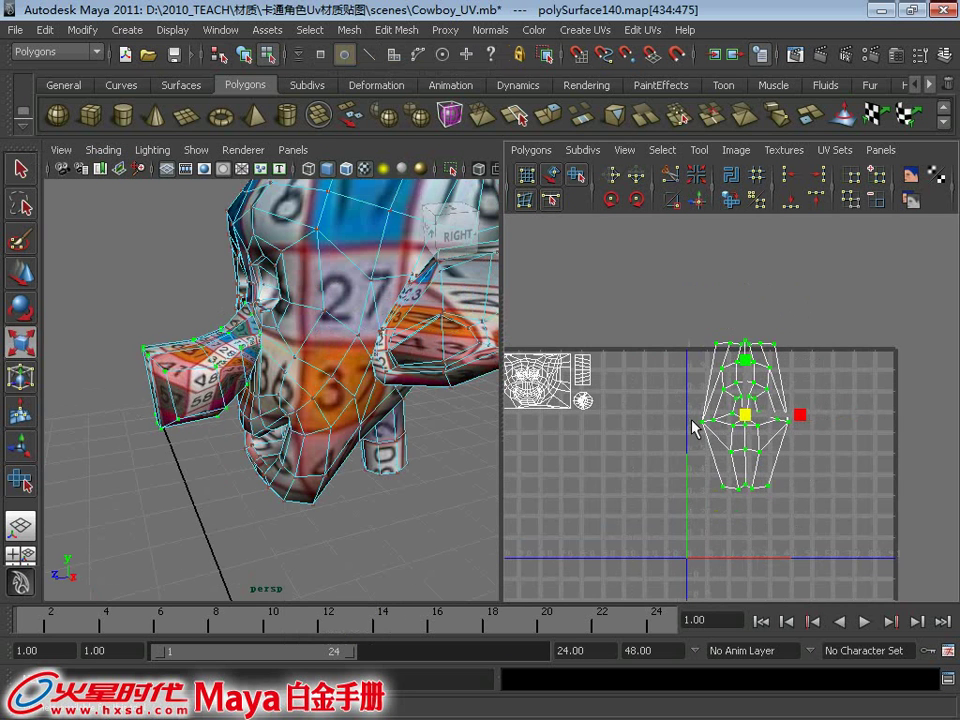
# Try a Smooth UV relax on the nose shell, then undo it
pyautogui.click(610, 198)
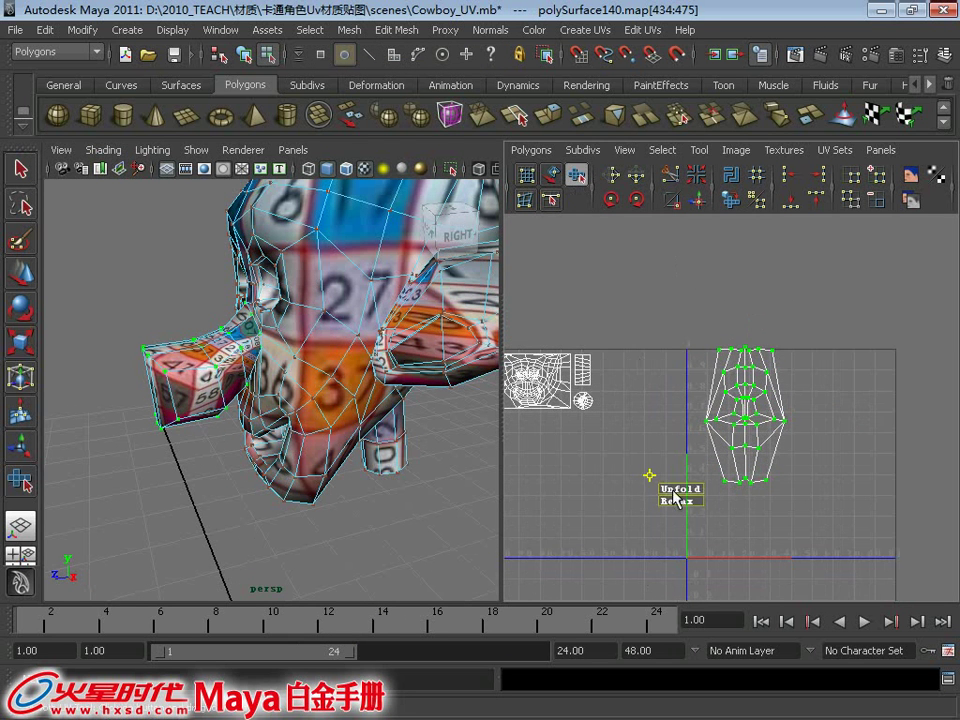
pyautogui.moveTo(675, 497)
pyautogui.mouseDown()
pyautogui.moveTo(666, 506)
pyautogui.moveTo(685, 513)
pyautogui.mouseUp()
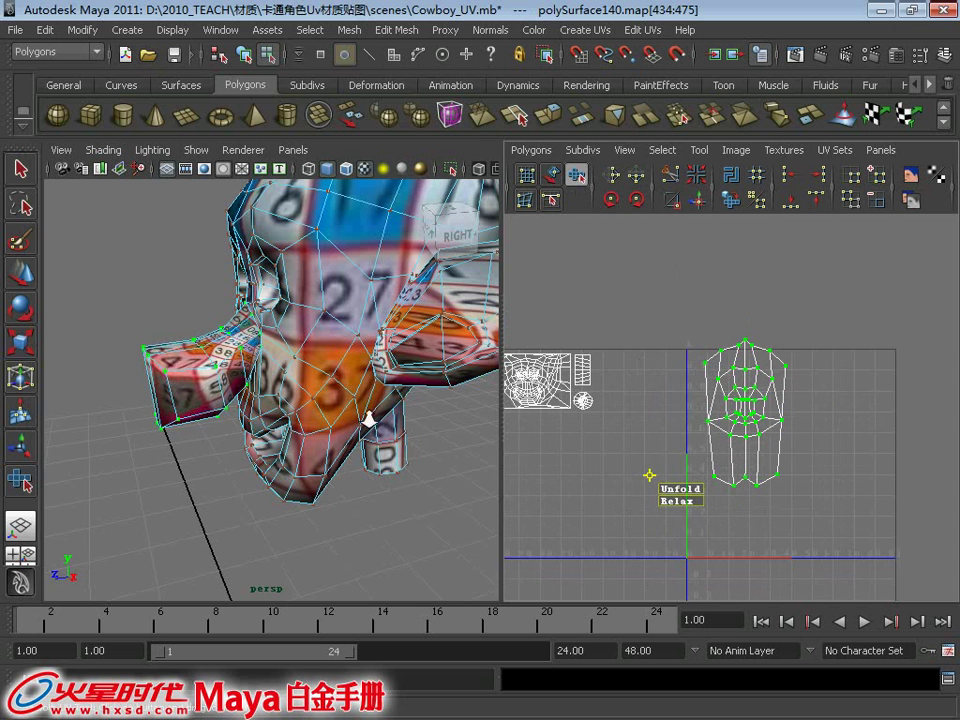
pyautogui.scroll(-5, 385, 410)
pyautogui.scroll(6, 377, 435)
pyautogui.keyDown('alt'); pyautogui.moveTo(377, 435); pyautogui.dragTo(340, 465); pyautogui.keyUp('alt')
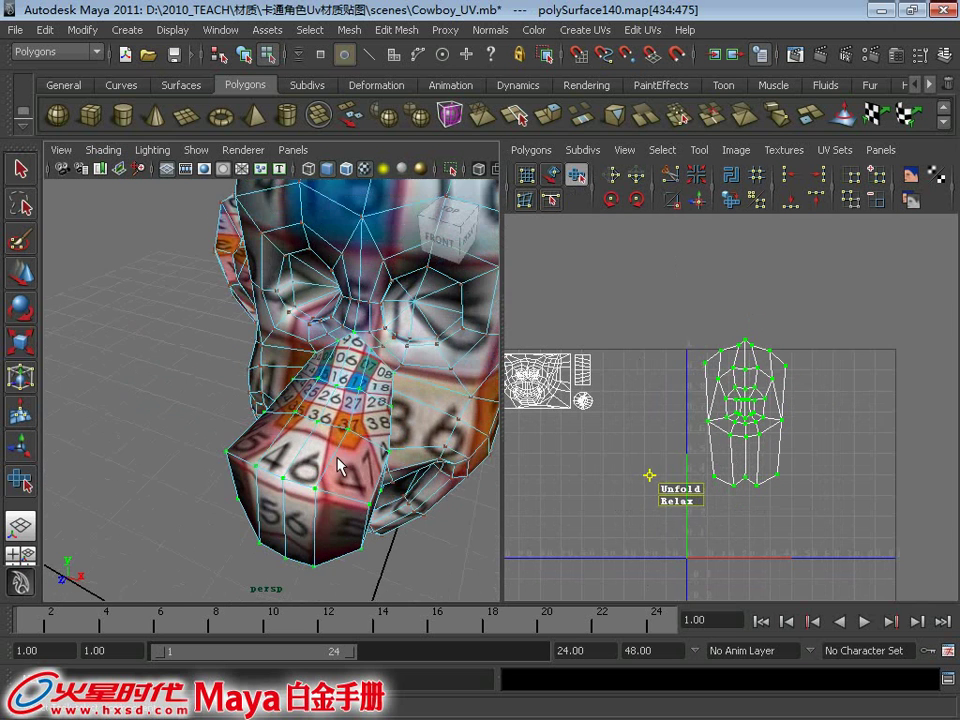
pyautogui.hotkey('ctrl', 'z')
pyautogui.moveTo(253, 403)
pyautogui.keyDown('alt'); pyautogui.mouseDown()
pyautogui.moveTo(279, 421)
pyautogui.moveTo(697, 432)
pyautogui.mouseUp(); pyautogui.keyUp('alt')
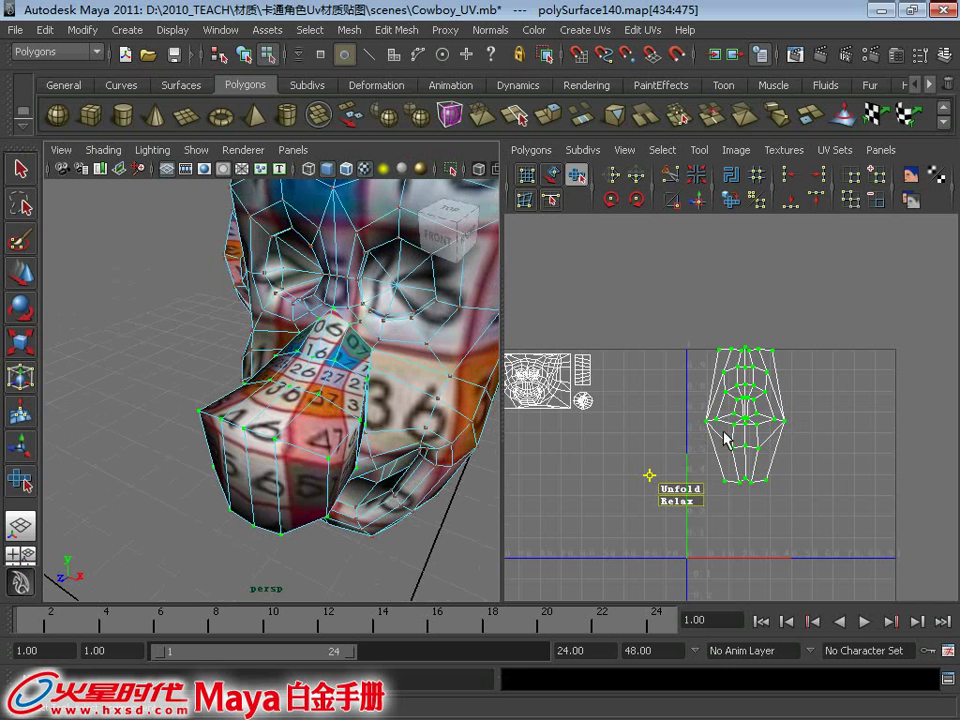
# Stretch the nose shell taller, then undo back to the earlier layout
pyautogui.press('r')
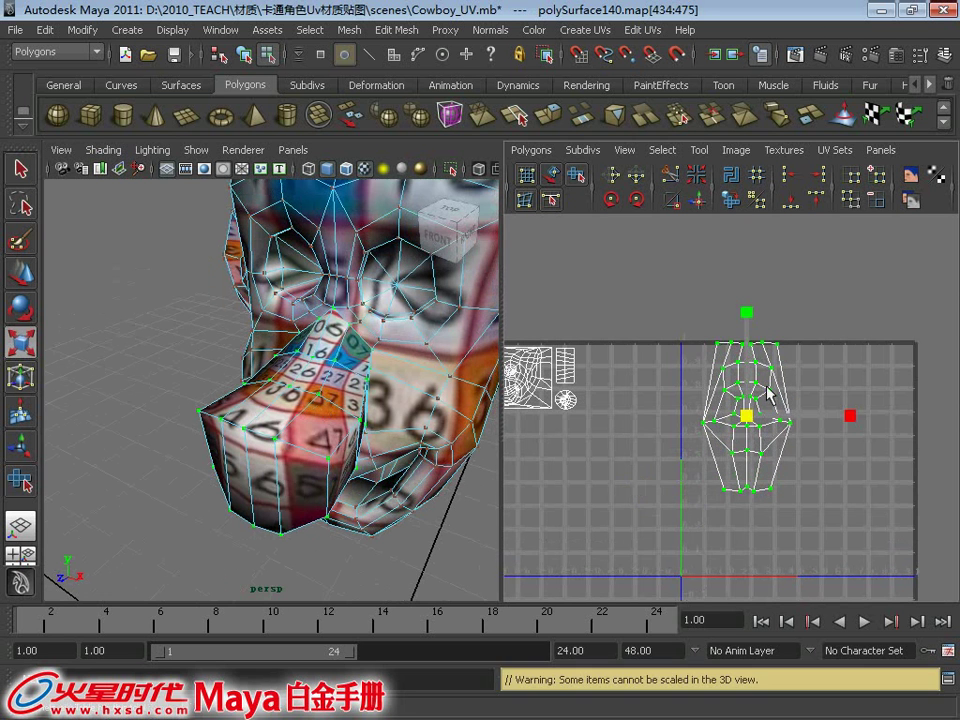
pyautogui.moveTo(748, 316)
pyautogui.mouseDown()
pyautogui.moveTo(748, 331)
pyautogui.moveTo(747, 263)
pyautogui.moveTo(748, 300)
pyautogui.mouseUp()
pyautogui.moveTo(400, 450)
pyautogui.keyDown('alt'); pyautogui.mouseDown()
pyautogui.moveTo(360, 452)
pyautogui.moveTo(418, 458)
pyautogui.mouseUp(); pyautogui.keyUp('alt')
pyautogui.hotkey('ctrl', 'z')
pyautogui.hotkey('ctrl', 'z')
pyautogui.hotkey('ctrl', 'z')
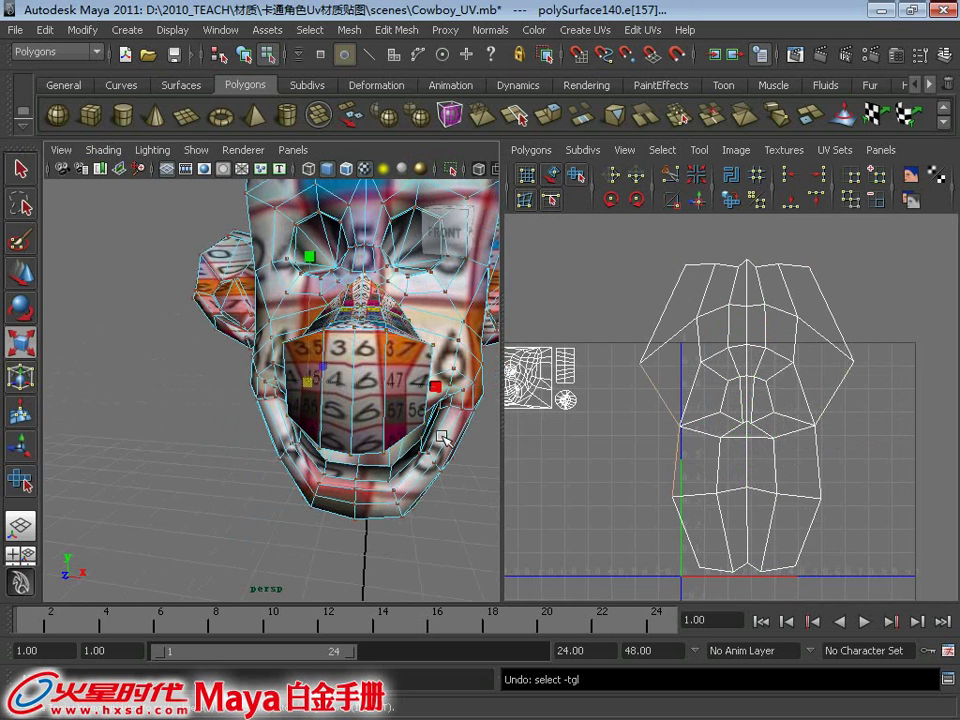
pyautogui.hotkey('ctrl', 'z')
pyautogui.hotkey('ctrl', 'z')
pyautogui.hotkey('ctrl', 'z')
pyautogui.hotkey('ctrl', 'z')
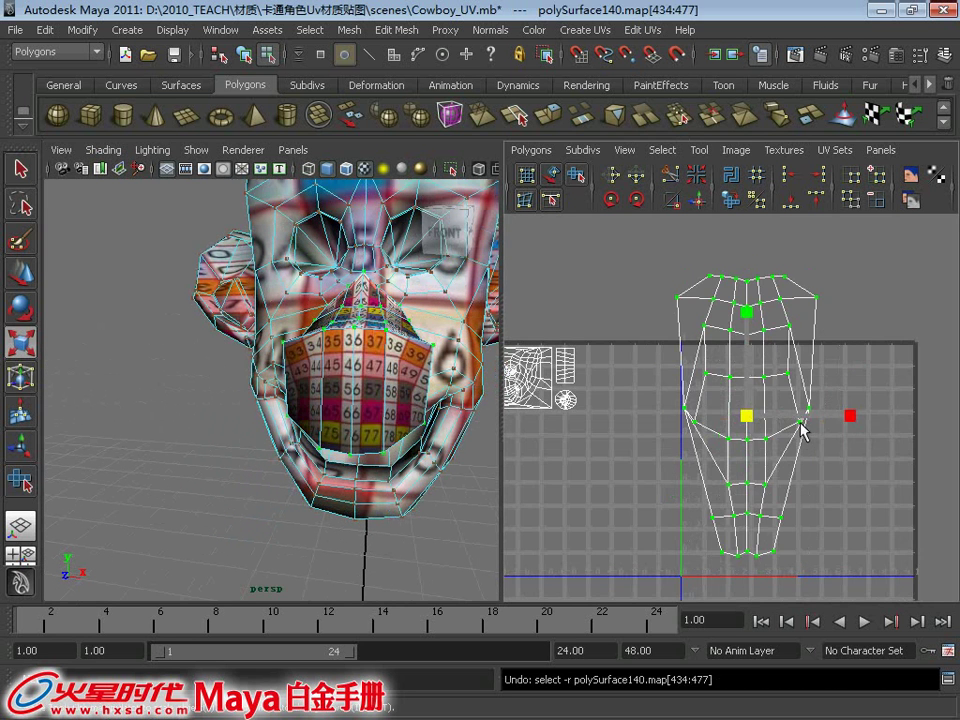
pyautogui.hotkey('ctrl', 'z')
pyautogui.hotkey('ctrl', 'z')
pyautogui.hotkey('ctrl', 'z')
# Rescale the nose shell, shrinking it vertically and widening it horizontally
pyautogui.keyDown('alt'); pyautogui.moveTo(230, 280); pyautogui.dragTo(288, 414); pyautogui.keyUp('alt')
pyautogui.keyDown('alt'); pyautogui.moveTo(815, 400); pyautogui.dragTo(724, 375, button='right'); pyautogui.keyUp('alt')
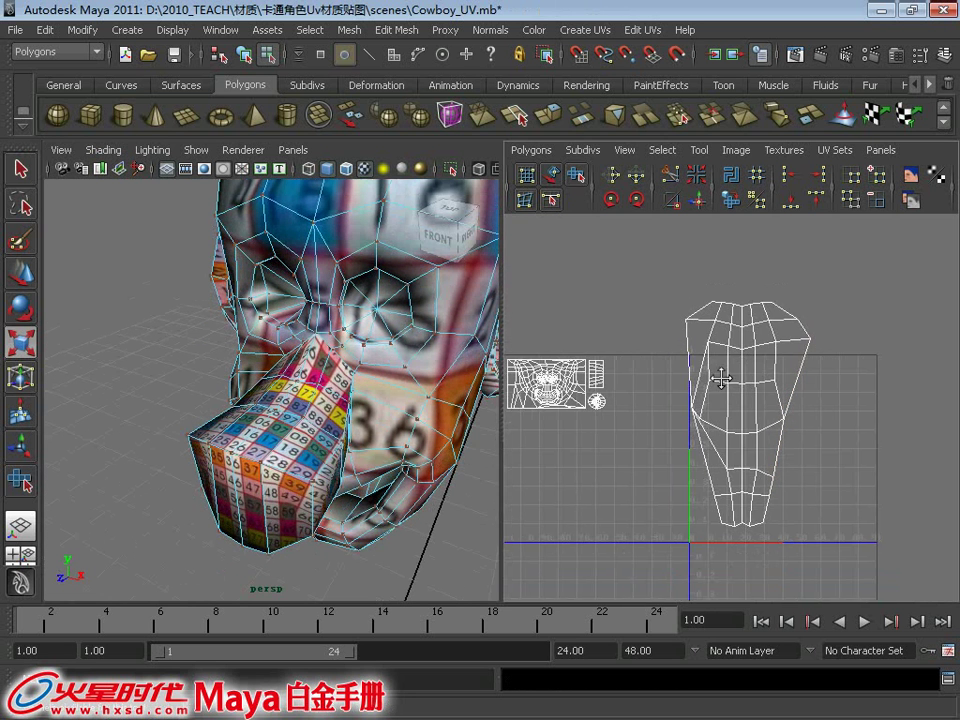
pyautogui.moveTo(776, 349); pyautogui.dragTo(793, 349, button='right')
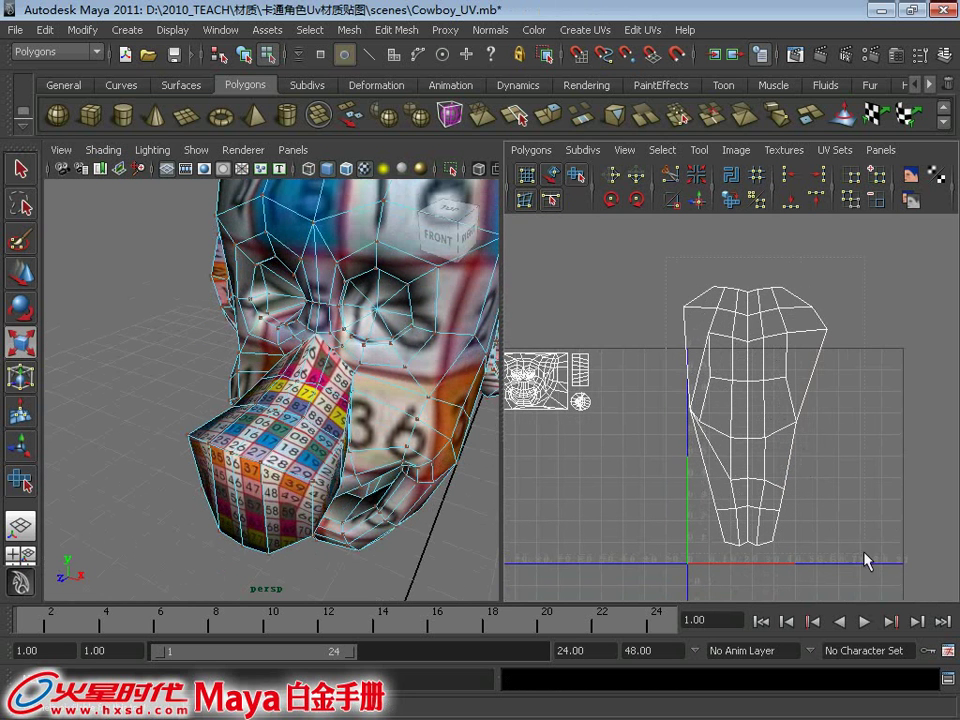
pyautogui.moveTo(866, 561); pyautogui.dragTo(670, 272)
pyautogui.press('r')
pyautogui.moveTo(754, 313); pyautogui.dragTo(754, 354)
pyautogui.moveTo(859, 421)
pyautogui.mouseDown()
pyautogui.moveTo(872, 421)
pyautogui.moveTo(866, 426)
pyautogui.mouseUp()
pyautogui.press('q')
# Sew the nose shell's open seam edge together
pyautogui.moveTo(789, 399); pyautogui.dragTo(808, 377, button='right')
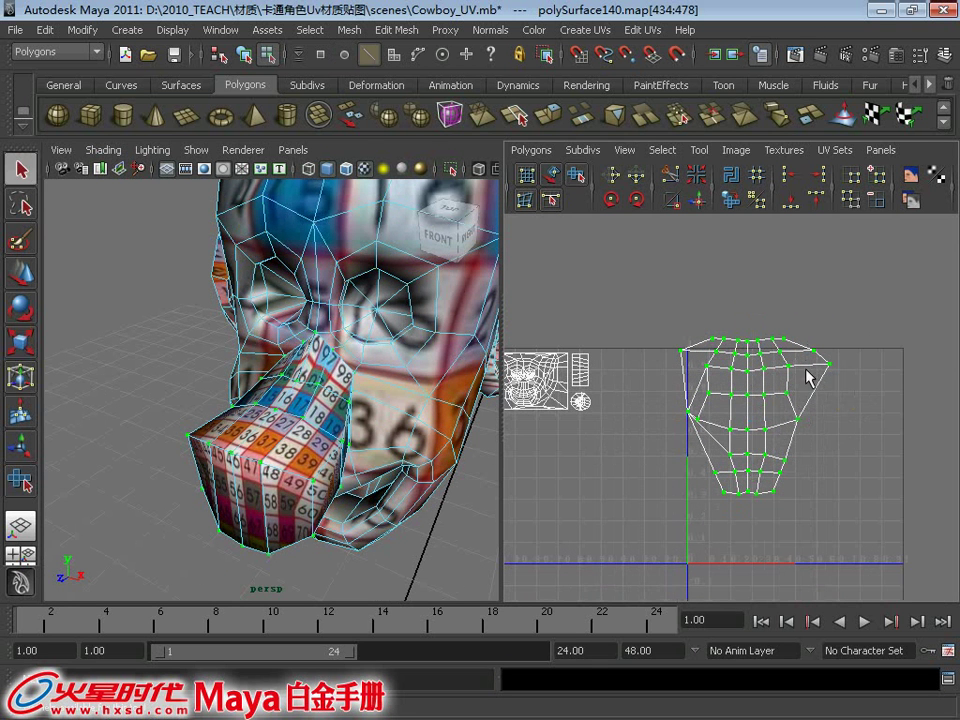
pyautogui.click(832, 426)
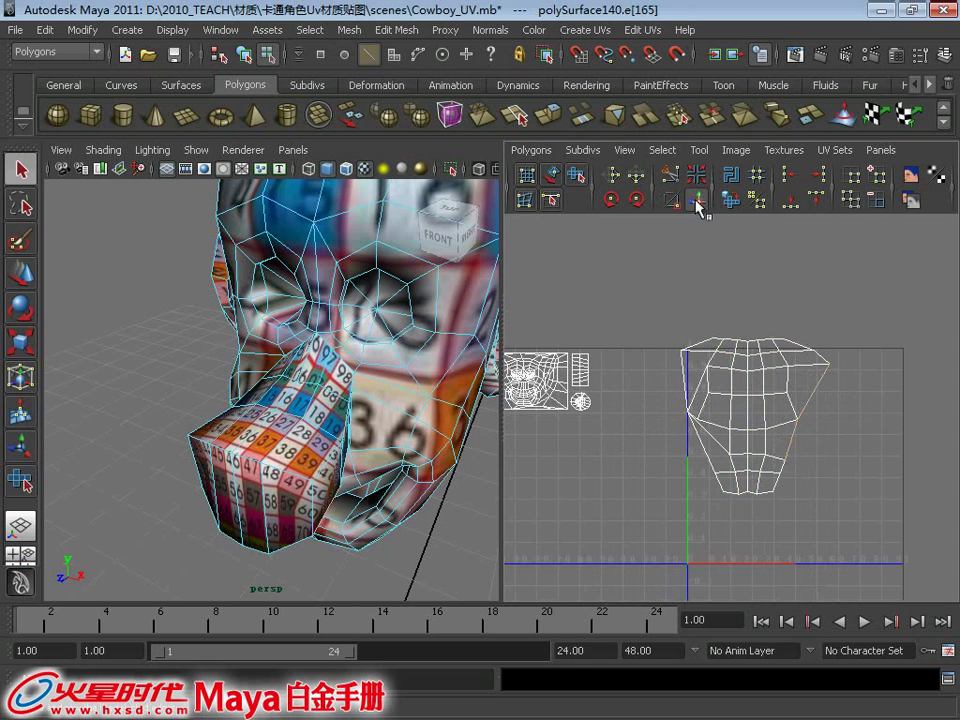
pyautogui.click(697, 203)
# Select the whole nose shell and move it left toward the other shells
pyautogui.moveTo(793, 377); pyautogui.dragTo(840, 389, button='right')
pyautogui.moveTo(856, 541); pyautogui.dragTo(594, 326)
pyautogui.press('w')
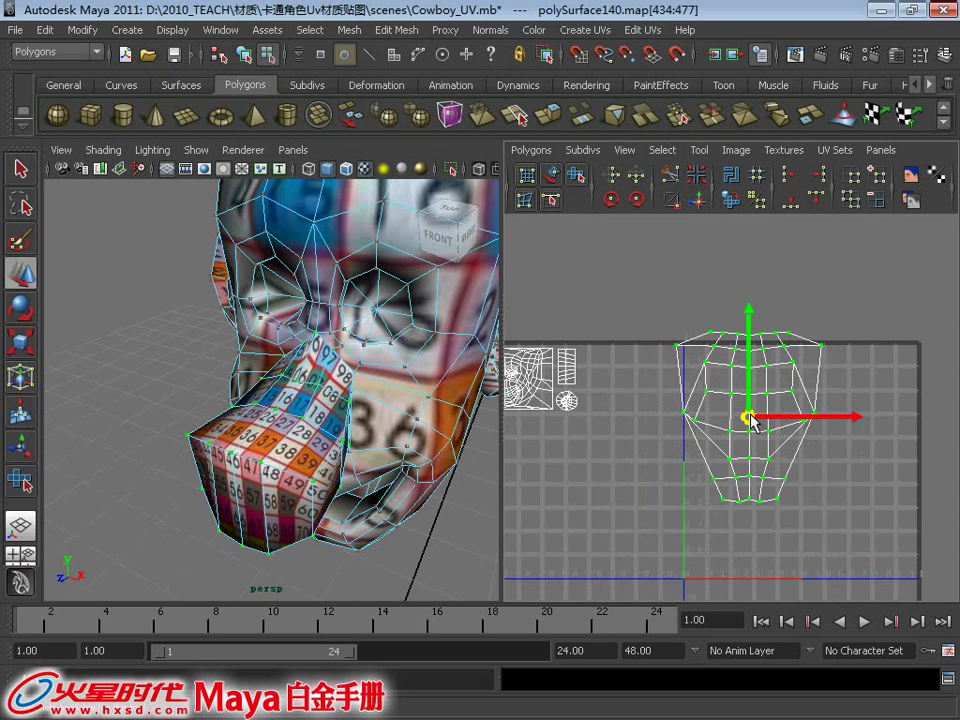
pyautogui.moveTo(750, 418); pyautogui.dragTo(671, 420)
pyautogui.keyDown('alt'); pyautogui.moveTo(697, 455); pyautogui.dragTo(845, 428, button='middle'); pyautogui.keyUp('alt')
pyautogui.press('r')
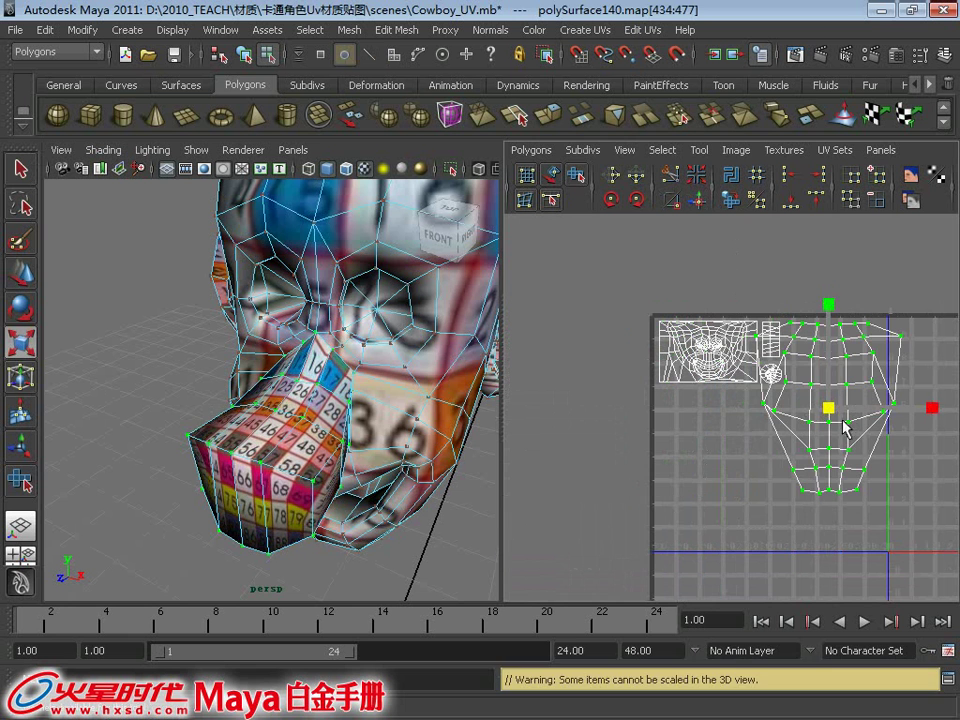
pyautogui.moveTo(828, 407); pyautogui.dragTo(741, 431)
pyautogui.hotkey('ctrl', 'z')
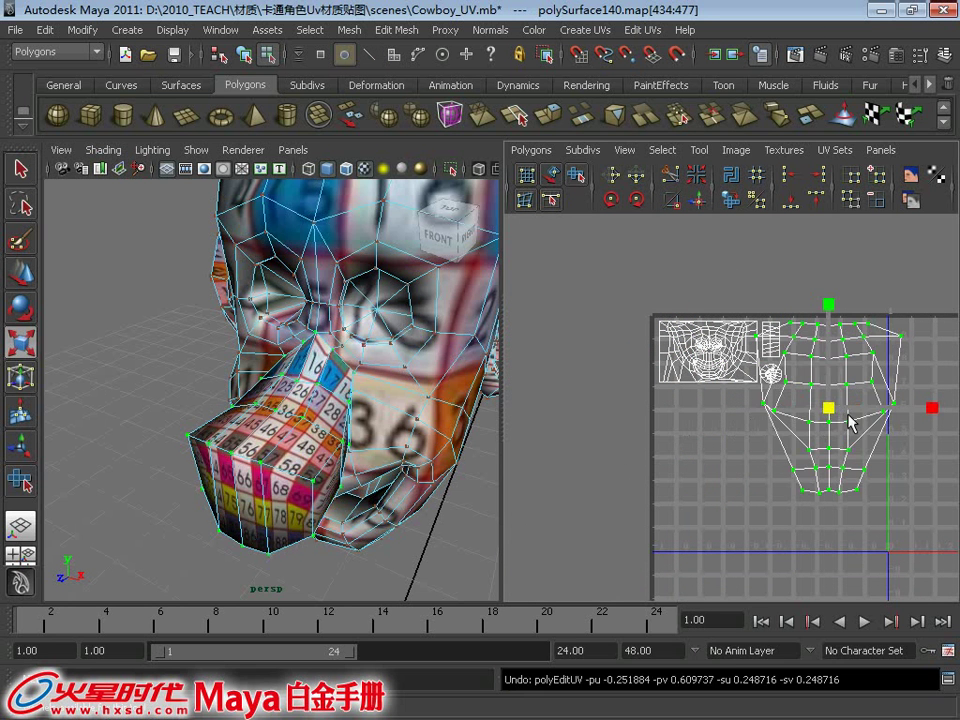
pyautogui.press('w')
pyautogui.moveTo(835, 418); pyautogui.dragTo(641, 418)
# Place the shrunken nose shell just below the head shell
pyautogui.press('r')
pyautogui.press('w')
pyautogui.moveTo(700, 410); pyautogui.dragTo(672, 408)
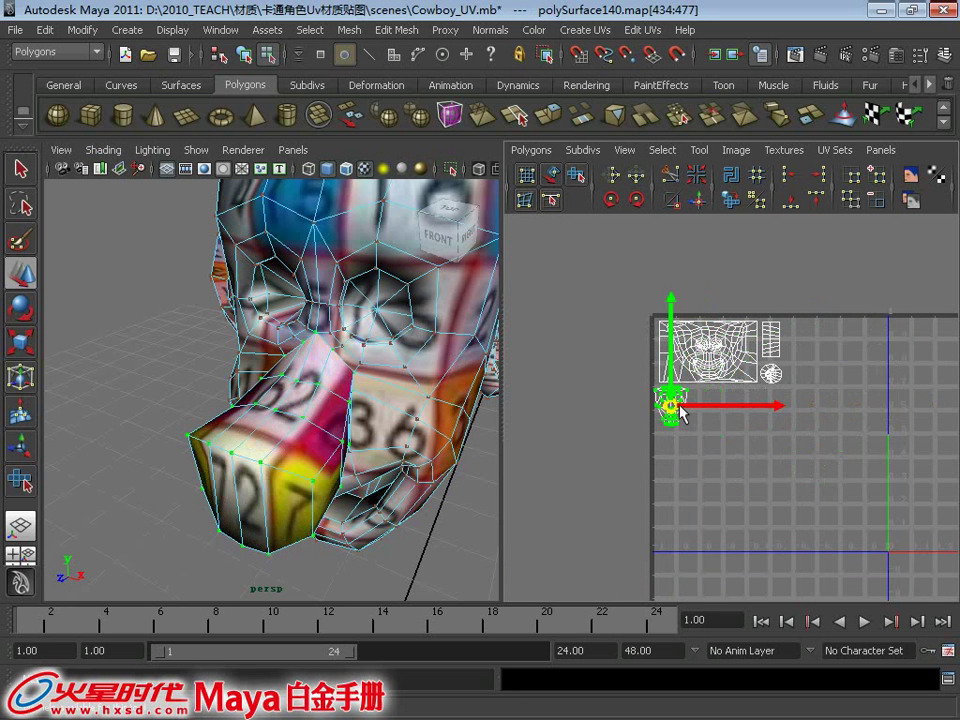
pyautogui.scroll(3, 782, 508)
pyautogui.scroll(2, 698, 467)
pyautogui.press('r')
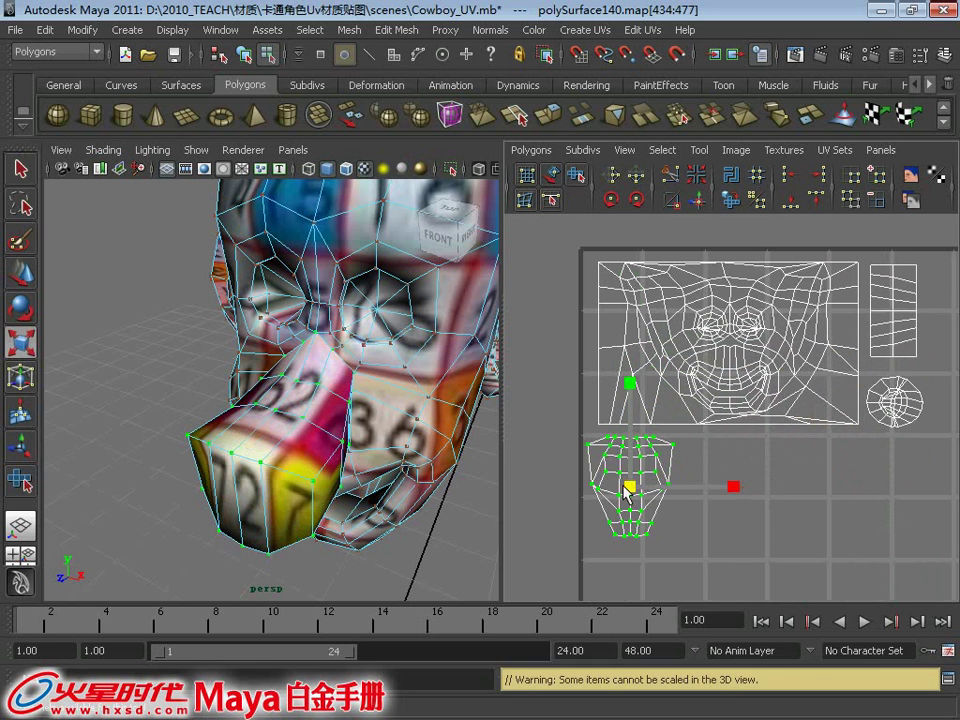
pyautogui.press('w')
pyautogui.moveTo(637, 477); pyautogui.dragTo(637, 479)
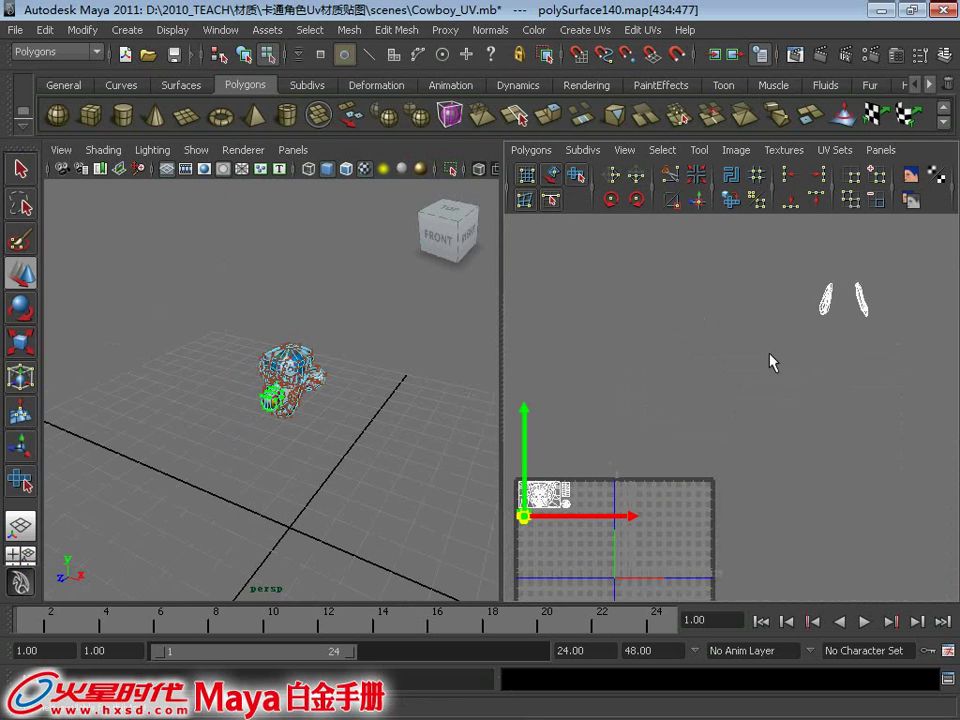
# Select the ear faces in Face mode and frame them
pyautogui.moveTo(797, 328); pyautogui.dragTo(853, 327, button='right')
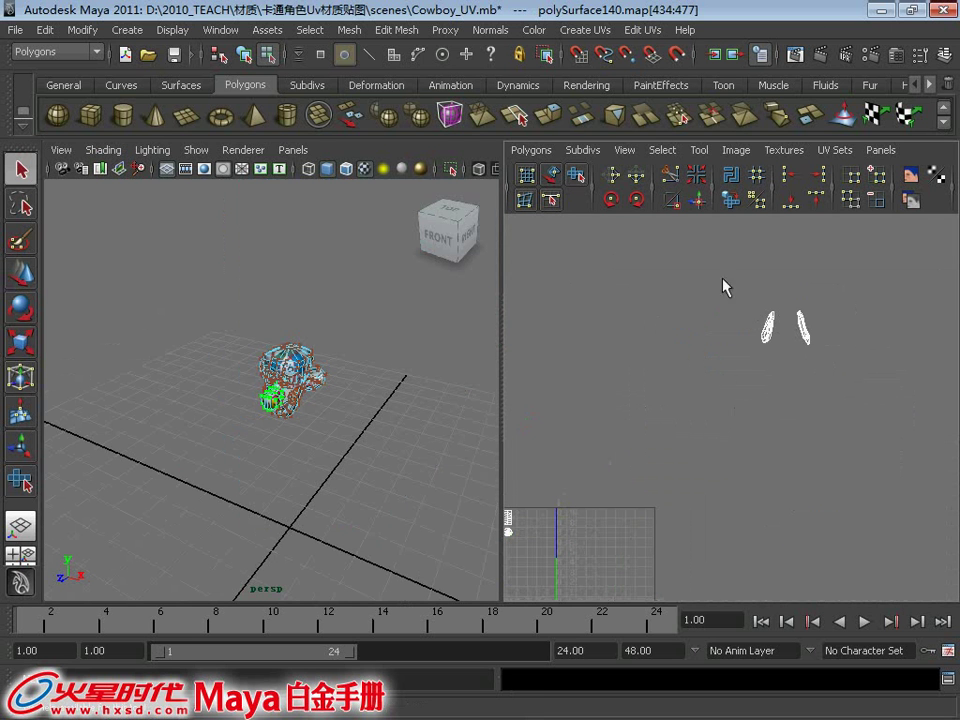
pyautogui.keyDown('alt'); pyautogui.moveTo(243, 343); pyautogui.dragTo(310, 382, button='right'); pyautogui.keyUp('alt')
pyautogui.moveTo(742, 343); pyautogui.dragTo(739, 377, button='right')
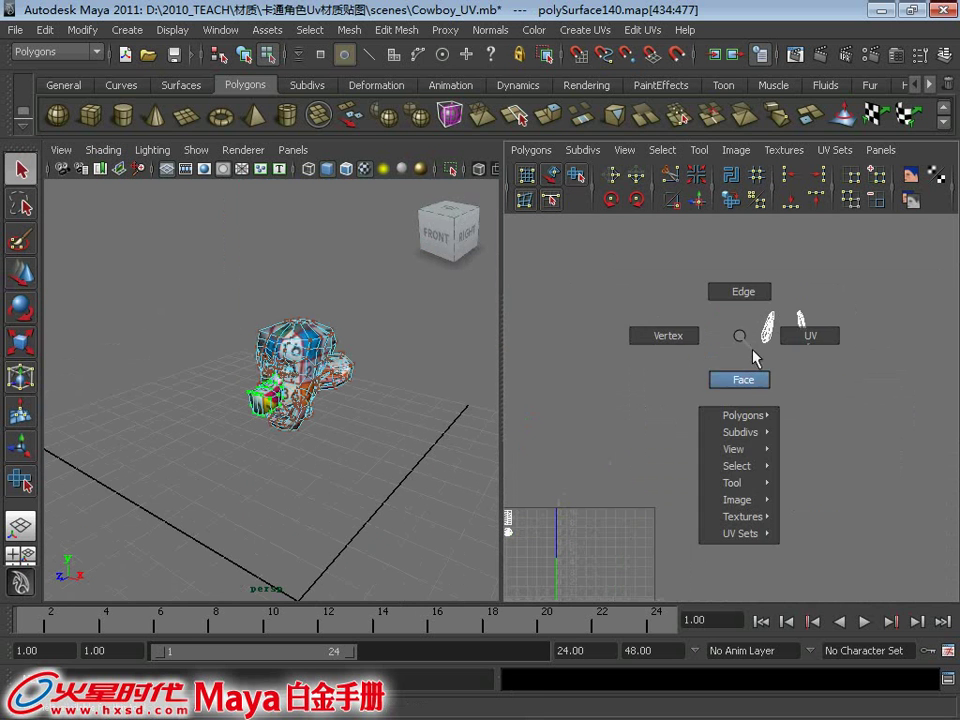
pyautogui.click(325, 335)
pyautogui.hotkey('ctrl', 'F11')
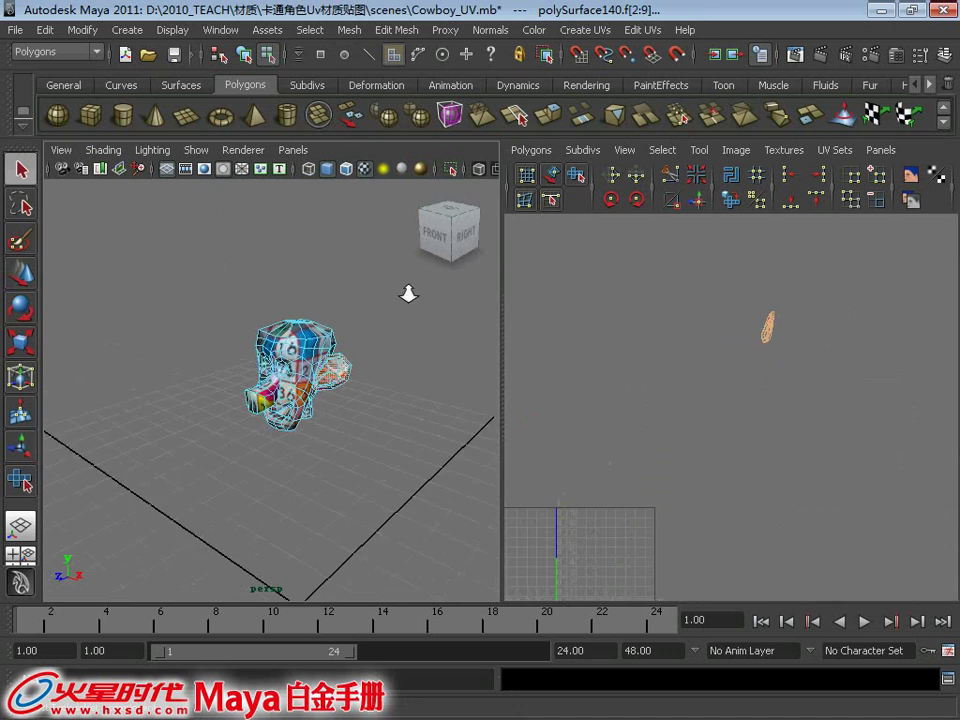
pyautogui.keyDown('alt'); pyautogui.moveTo(407, 293); pyautogui.dragTo(407, 435, button='right'); pyautogui.keyUp('alt')
# Create UVs on the ear faces based on the camera view
pyautogui.keyDown('alt'); pyautogui.moveTo(407, 435); pyautogui.dragTo(341, 451); pyautogui.keyUp('alt')
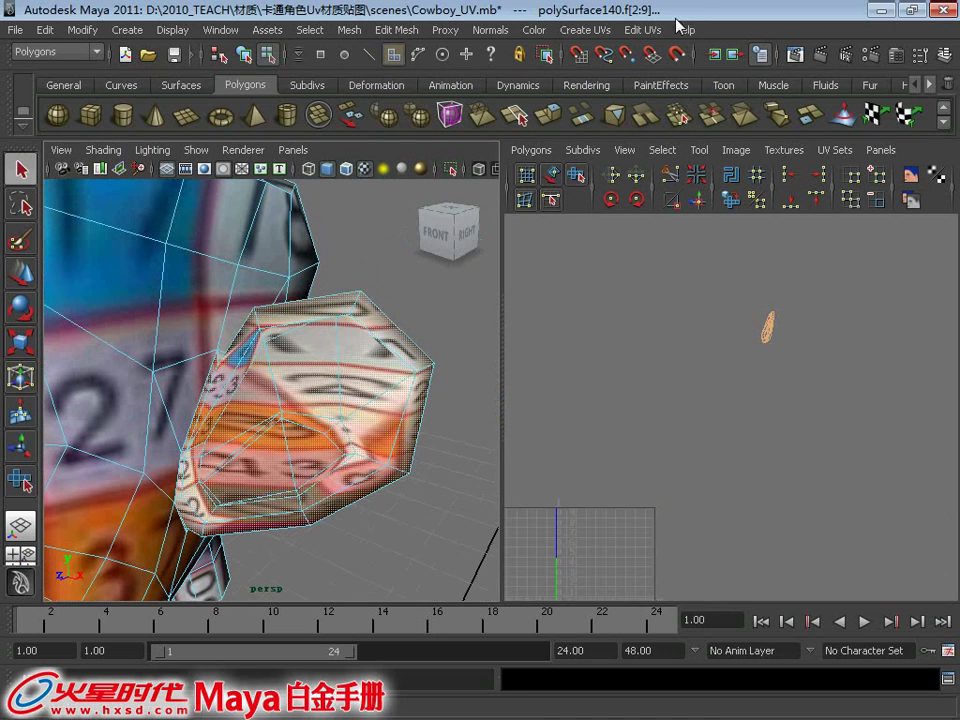
pyautogui.click(583, 30)
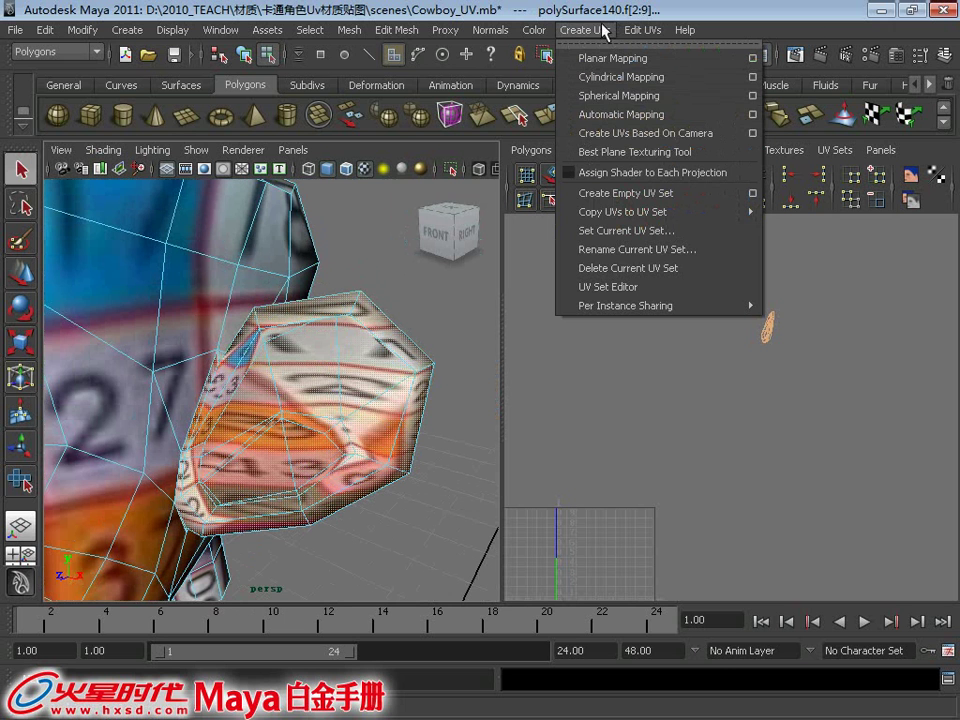
pyautogui.click(609, 134)
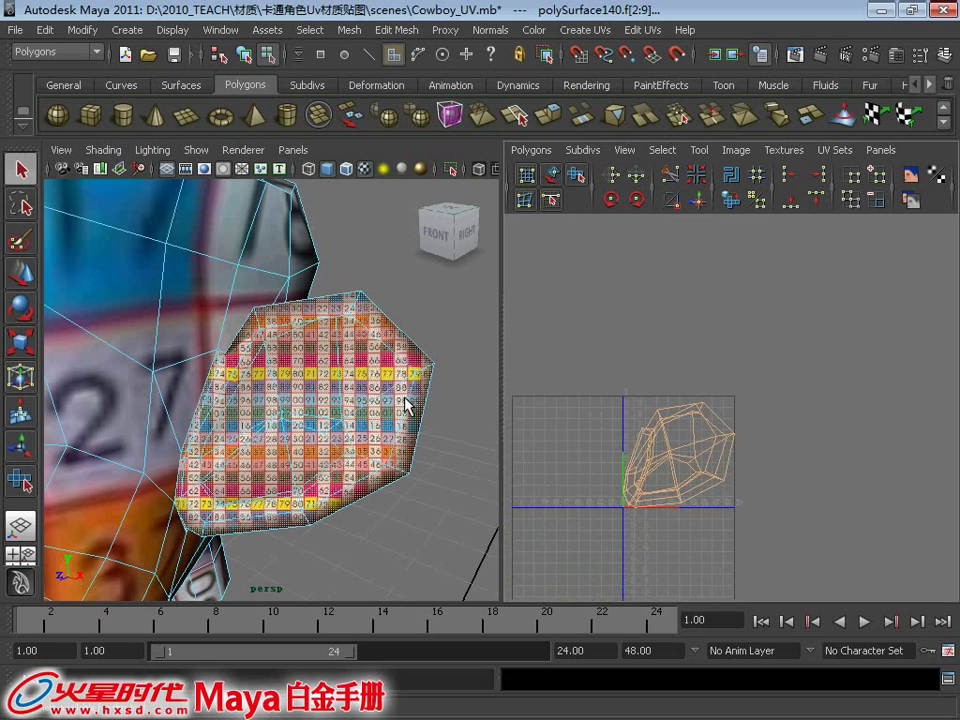
# Orbit and zoom around the newly mapped ear to inspect it from several sides
pyautogui.keyDown('alt'); pyautogui.moveTo(444, 370); pyautogui.dragTo(326, 360); pyautogui.keyUp('alt')
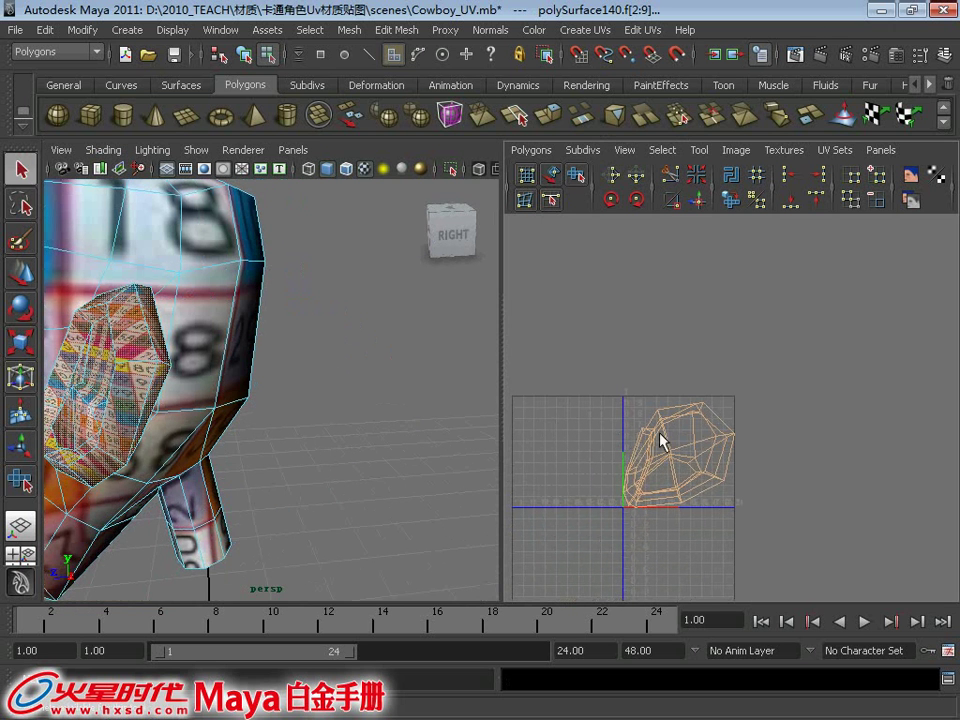
pyautogui.moveTo(155, 322); pyautogui.dragTo(225, 294, button='right')
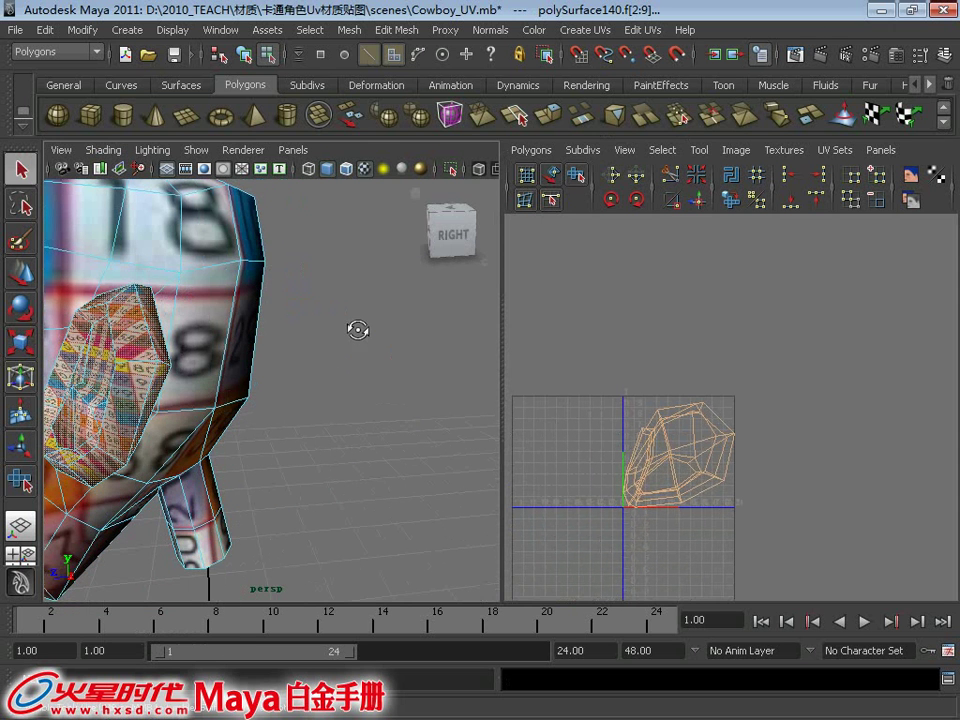
pyautogui.press('f')
pyautogui.moveTo(398, 422)
pyautogui.keyDown('alt'); pyautogui.mouseDown()
pyautogui.moveTo(229, 407)
pyautogui.moveTo(301, 392)
pyautogui.mouseUp(); pyautogui.keyUp('alt')
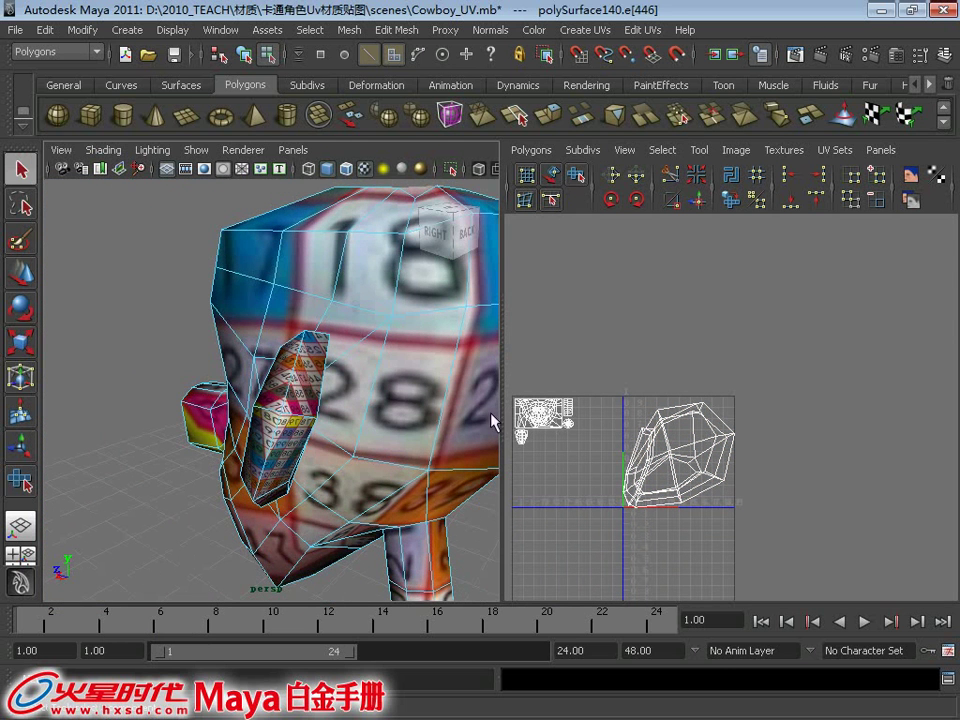
pyautogui.keyDown('alt'); pyautogui.moveTo(315, 392); pyautogui.dragTo(391, 366, button='right'); pyautogui.keyUp('alt')
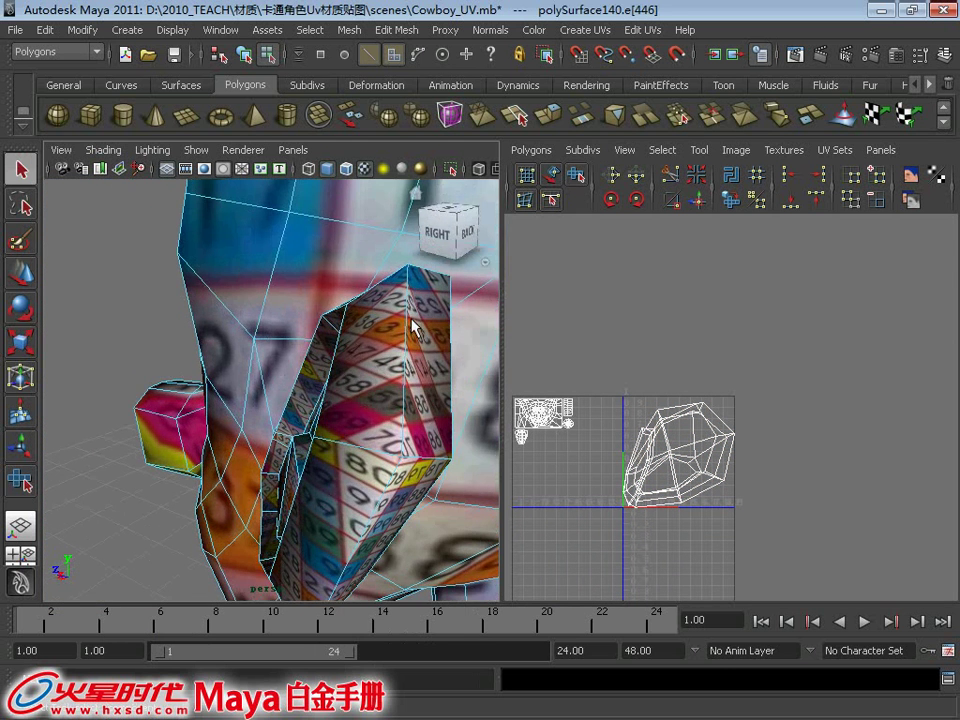
pyautogui.scroll(-3, 754, 386)
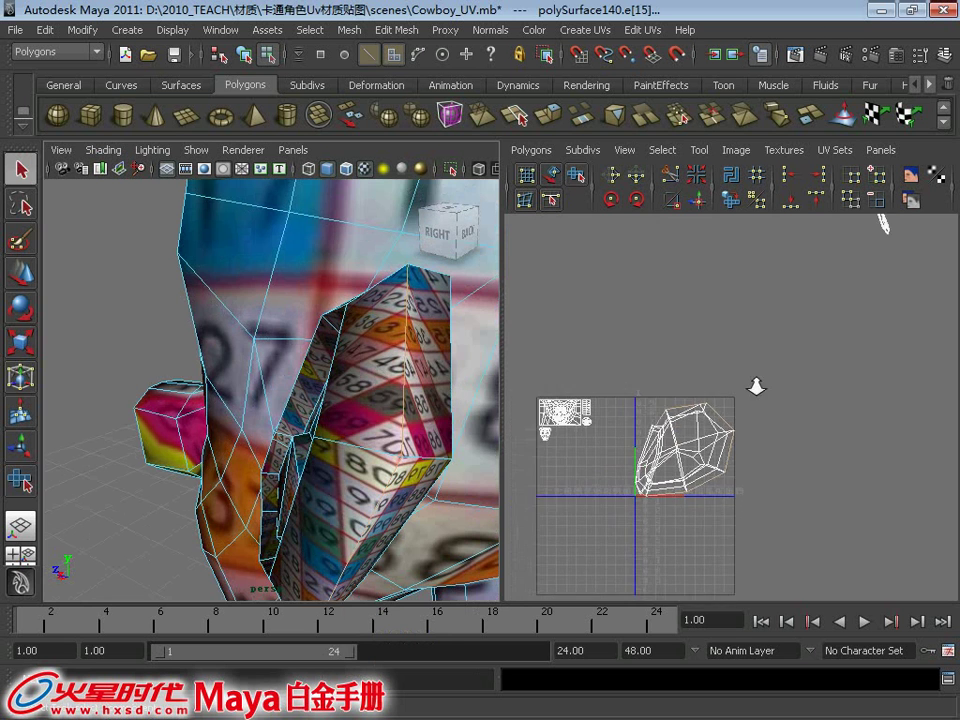
pyautogui.keyDown('alt'); pyautogui.moveTo(433, 375); pyautogui.dragTo(306, 336, button='right'); pyautogui.keyUp('alt')
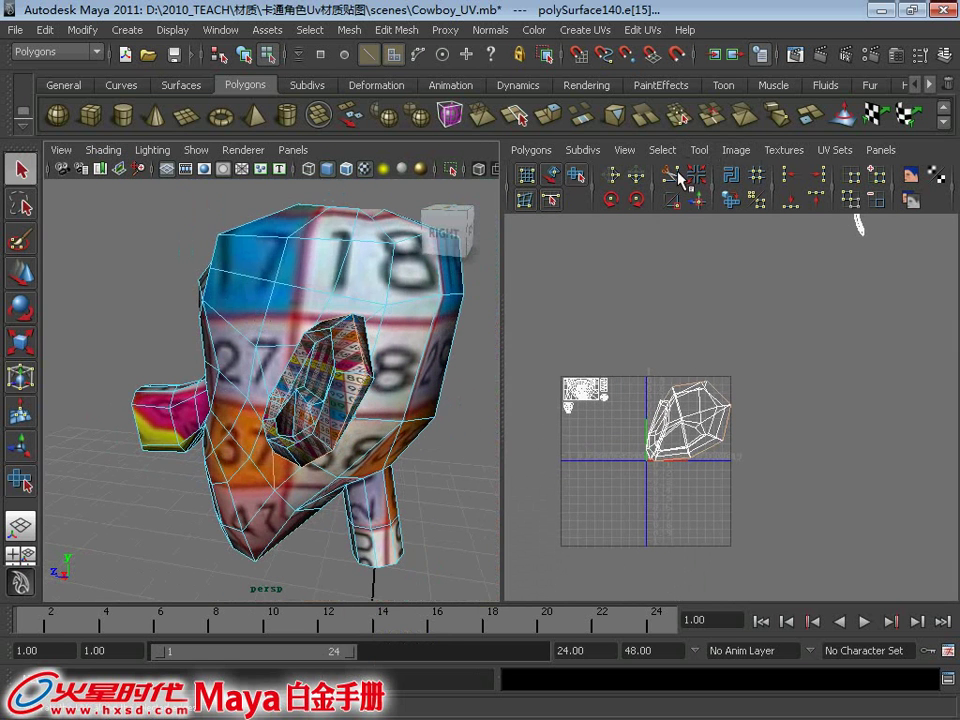
pyautogui.keyDown('alt'); pyautogui.moveTo(482, 354); pyautogui.dragTo(238, 368); pyautogui.keyUp('alt')
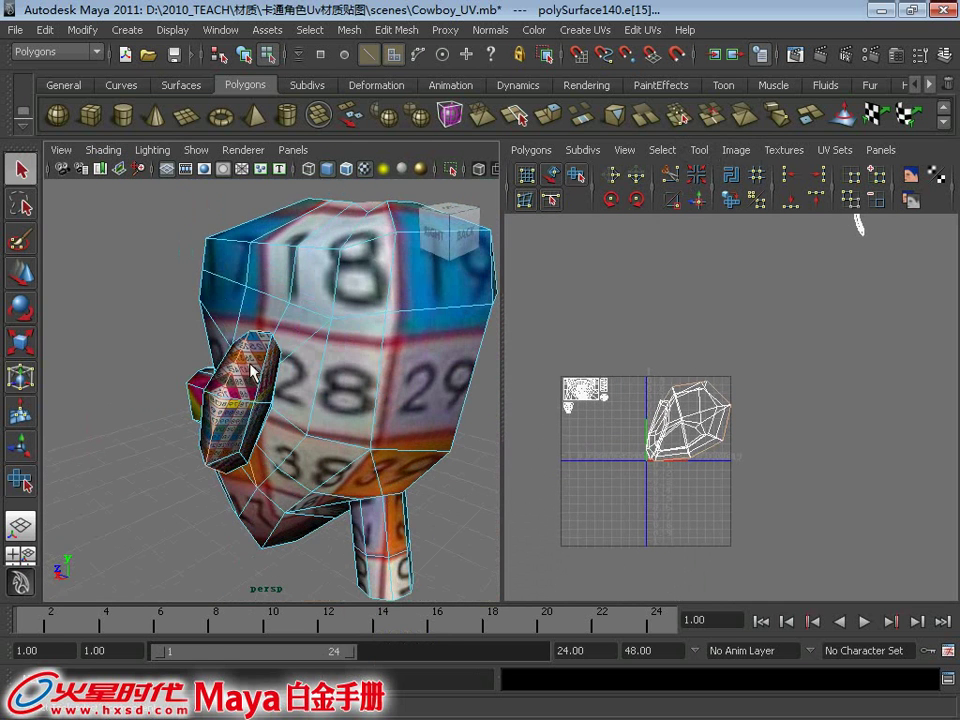
# Switch the head to UV mode via the marking menu and open the UV menu
pyautogui.rightClick(250, 368)
pyautogui.click(312, 366)
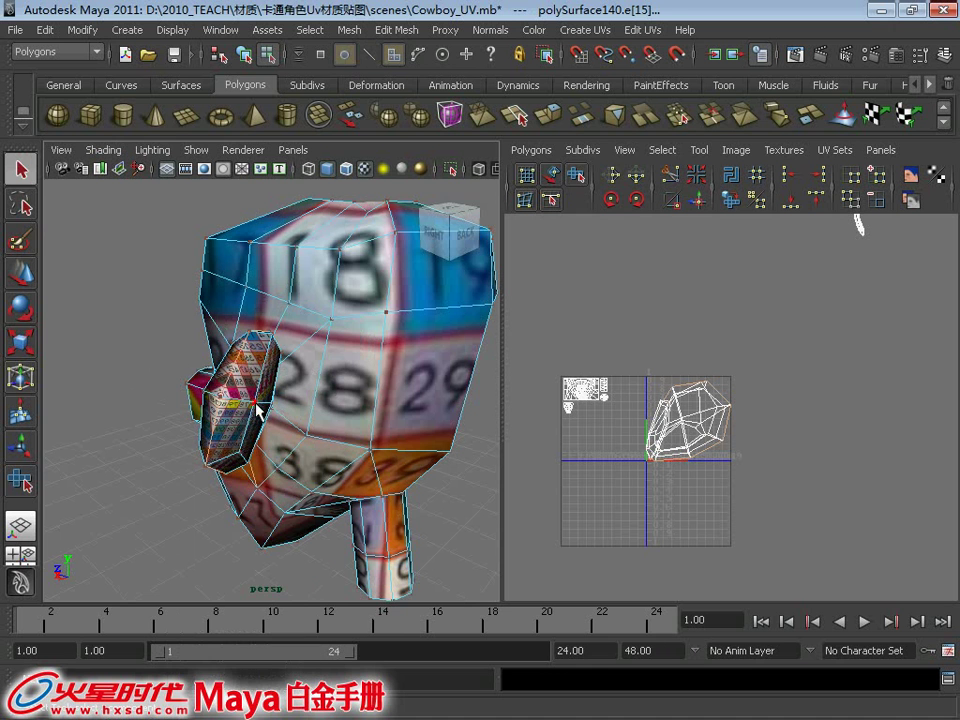
pyautogui.click(604, 36)
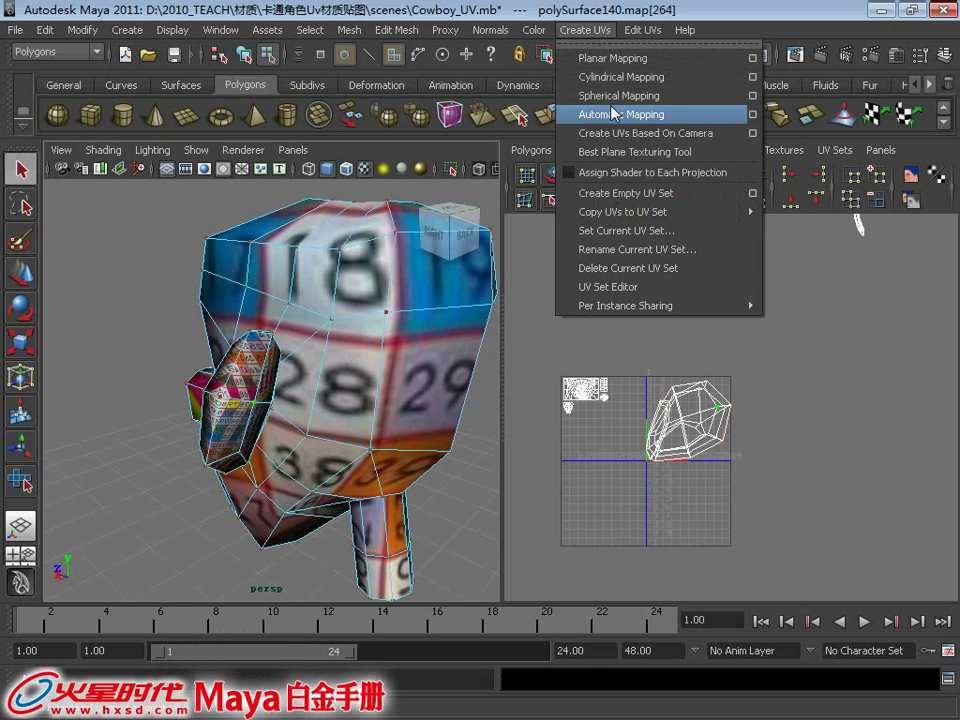
# Select the ear's UV shell, try moving it right, then undo the move
pyautogui.click(662, 150)
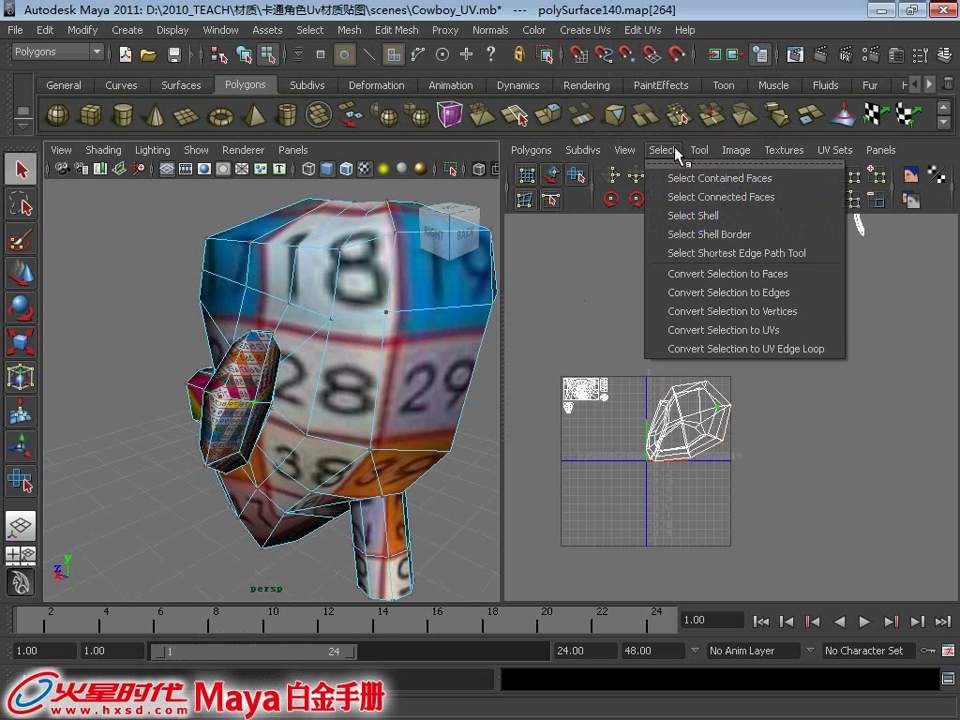
pyautogui.click(692, 214)
pyautogui.keyDown('alt'); pyautogui.moveTo(685, 413); pyautogui.dragTo(765, 413, button='middle'); pyautogui.keyUp('alt')
pyautogui.press('w')
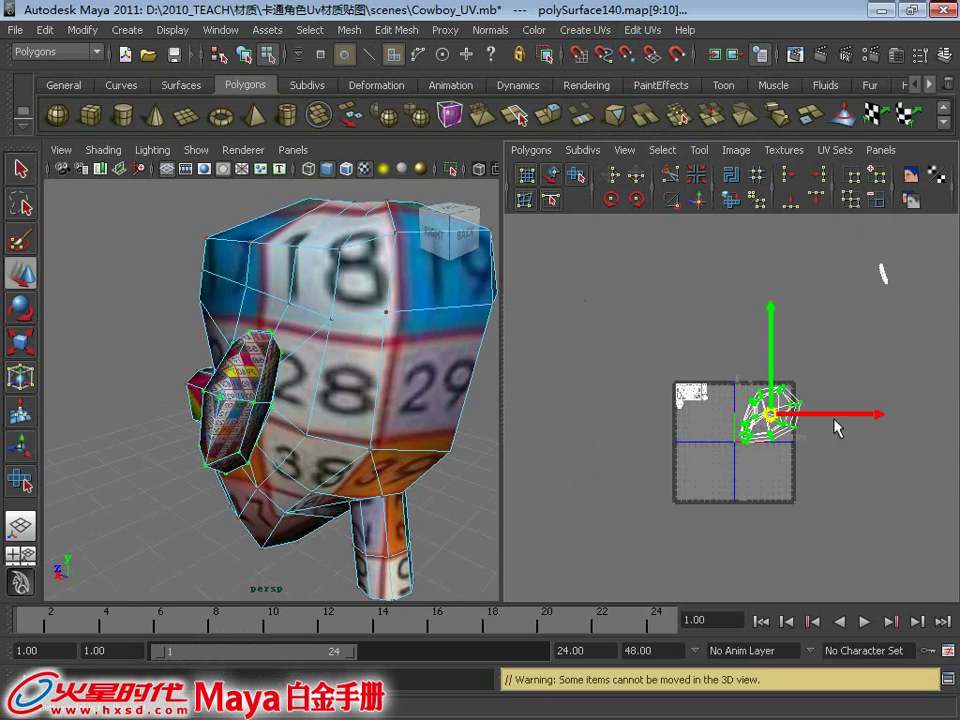
pyautogui.moveTo(836, 414); pyautogui.dragTo(922, 414)
pyautogui.hotkey('ctrl', 'z')
# Switch to Face mode and marquee-select one face on the side of the head
pyautogui.moveTo(393, 368)
pyautogui.keyDown('alt'); pyautogui.mouseDown()
pyautogui.moveTo(400, 357)
pyautogui.moveTo(365, 343)
pyautogui.moveTo(403, 350)
pyautogui.moveTo(246, 306)
pyautogui.moveTo(280, 345)
pyautogui.mouseUp(); pyautogui.keyUp('alt')
pyautogui.press('q')
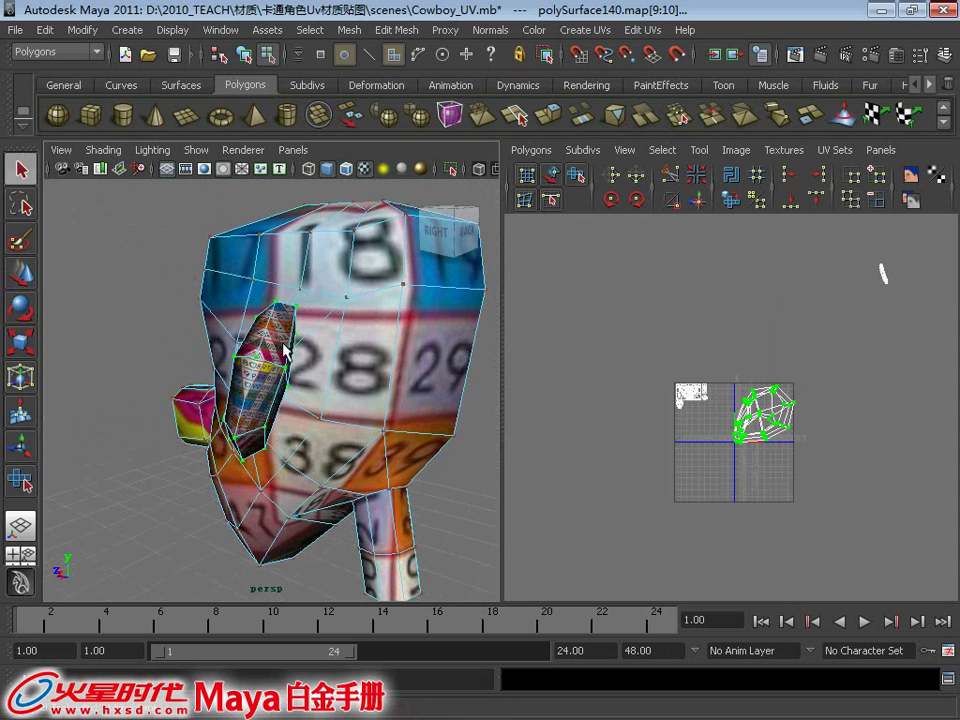
pyautogui.moveTo(282, 355); pyautogui.dragTo(281, 378, button='right')
pyautogui.keyDown('alt'); pyautogui.moveTo(281, 377); pyautogui.dragTo(303, 313); pyautogui.keyUp('alt')
pyautogui.moveTo(328, 396)
pyautogui.mouseDown()
pyautogui.moveTo(306, 400)
pyautogui.moveTo(240, 298)
pyautogui.mouseUp()
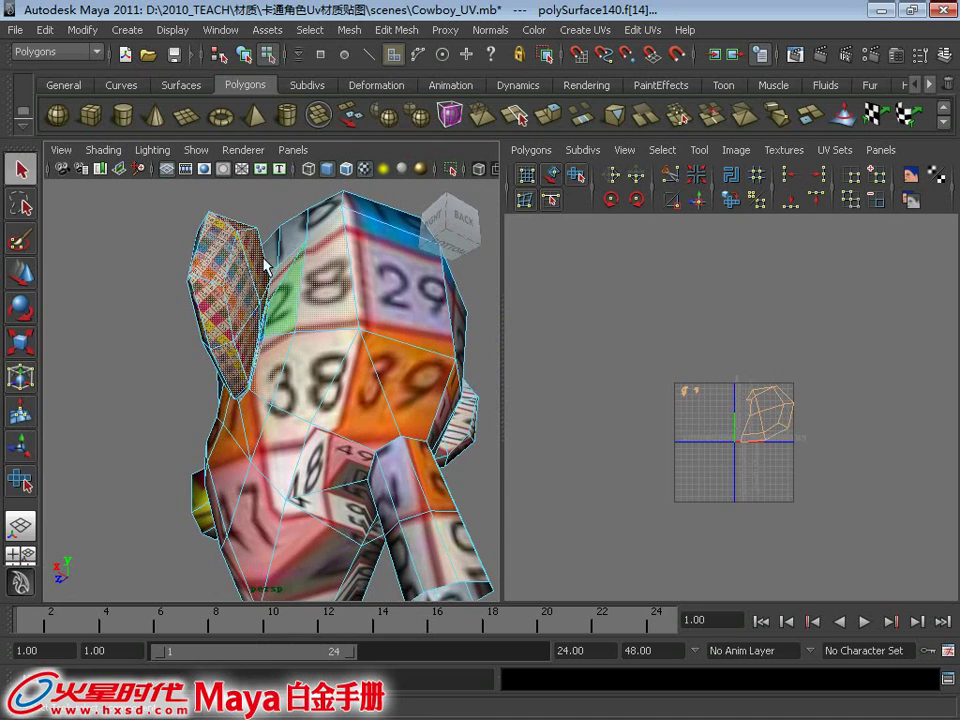
# Inspect the body and patterned column from several angles
pyautogui.moveTo(265, 265)
pyautogui.keyDown('alt'); pyautogui.mouseDown(button='right')
pyautogui.moveTo(259, 364)
pyautogui.moveTo(287, 369)
pyautogui.mouseUp(button='right'); pyautogui.keyUp('alt')
pyautogui.moveTo(287, 369)
pyautogui.keyDown('alt'); pyautogui.mouseDown()
pyautogui.moveTo(317, 321)
pyautogui.moveTo(270, 380)
pyautogui.moveTo(276, 415)
pyautogui.mouseUp(); pyautogui.keyUp('alt')
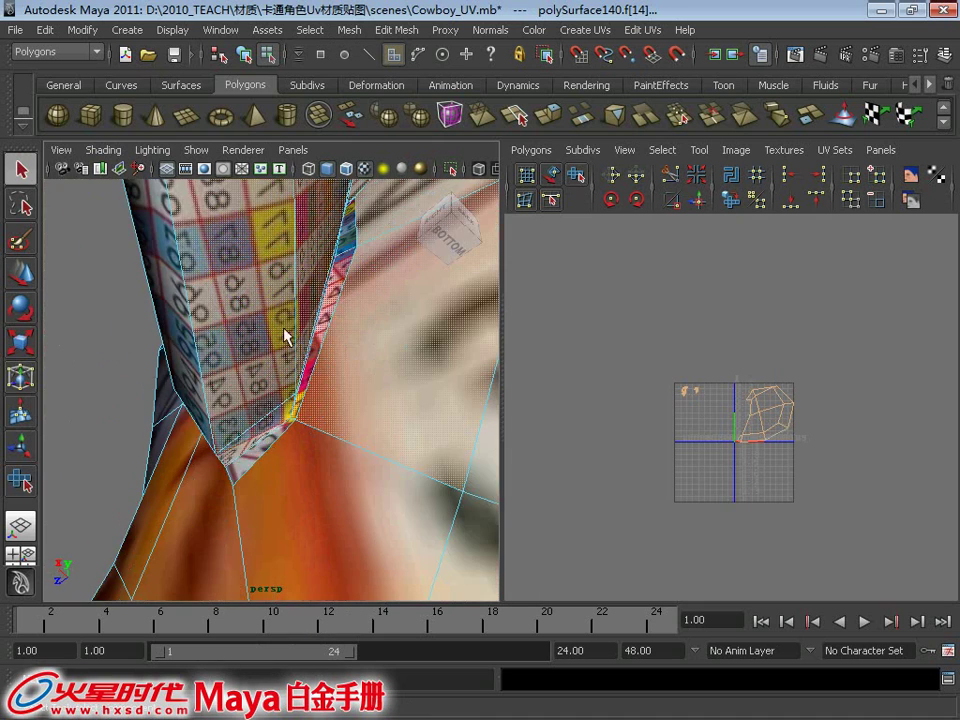
pyautogui.moveTo(285, 337)
pyautogui.keyDown('alt'); pyautogui.mouseDown()
pyautogui.moveTo(246, 343)
pyautogui.moveTo(315, 392)
pyautogui.moveTo(354, 375)
pyautogui.mouseUp(); pyautogui.keyUp('alt')
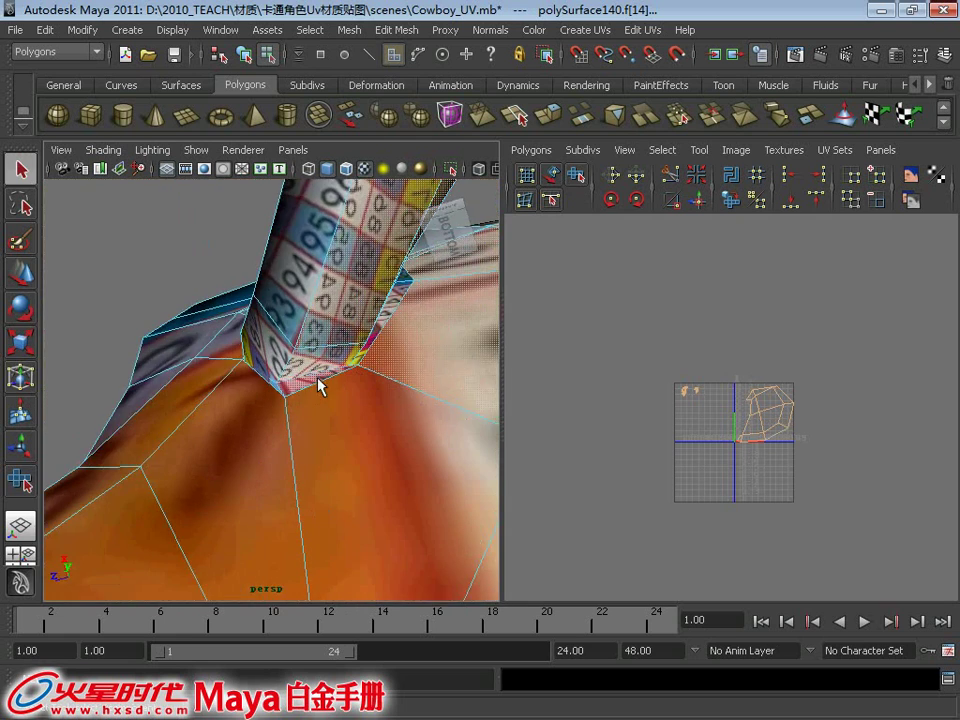
pyautogui.moveTo(303, 329)
pyautogui.keyDown('alt'); pyautogui.mouseDown()
pyautogui.moveTo(251, 343)
pyautogui.moveTo(246, 433)
pyautogui.moveTo(193, 392)
pyautogui.moveTo(199, 418)
pyautogui.mouseUp(); pyautogui.keyUp('alt')
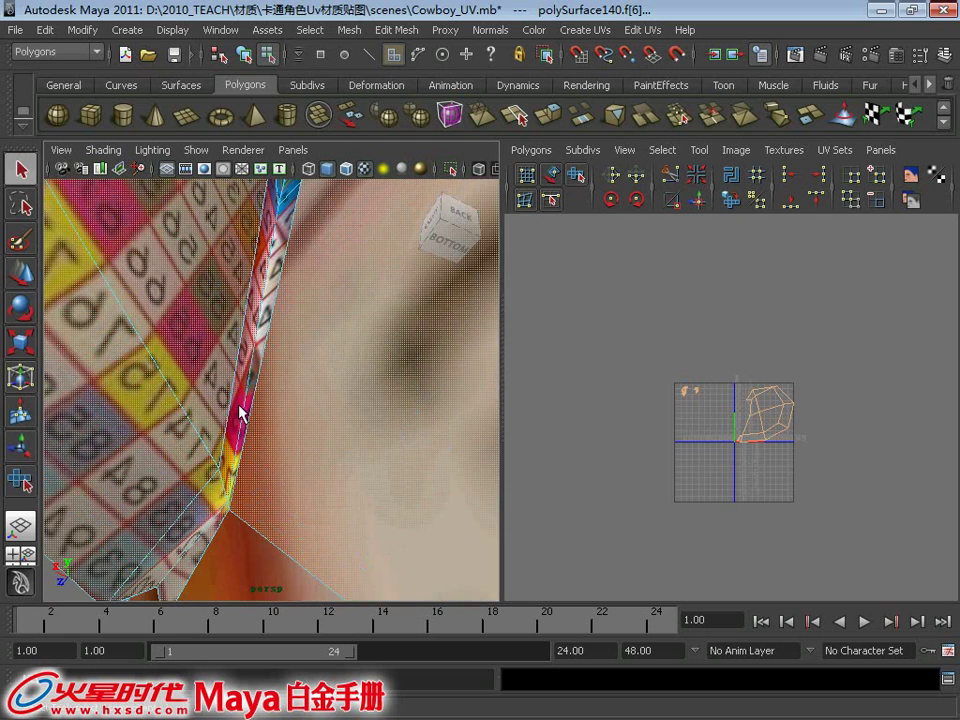
pyautogui.moveTo(295, 339)
pyautogui.keyDown('alt'); pyautogui.mouseDown()
pyautogui.moveTo(279, 381)
pyautogui.moveTo(225, 300)
pyautogui.moveTo(238, 369)
pyautogui.moveTo(273, 408)
pyautogui.moveTo(253, 411)
pyautogui.moveTo(261, 429)
pyautogui.moveTo(253, 474)
pyautogui.mouseUp(); pyautogui.keyUp('alt')
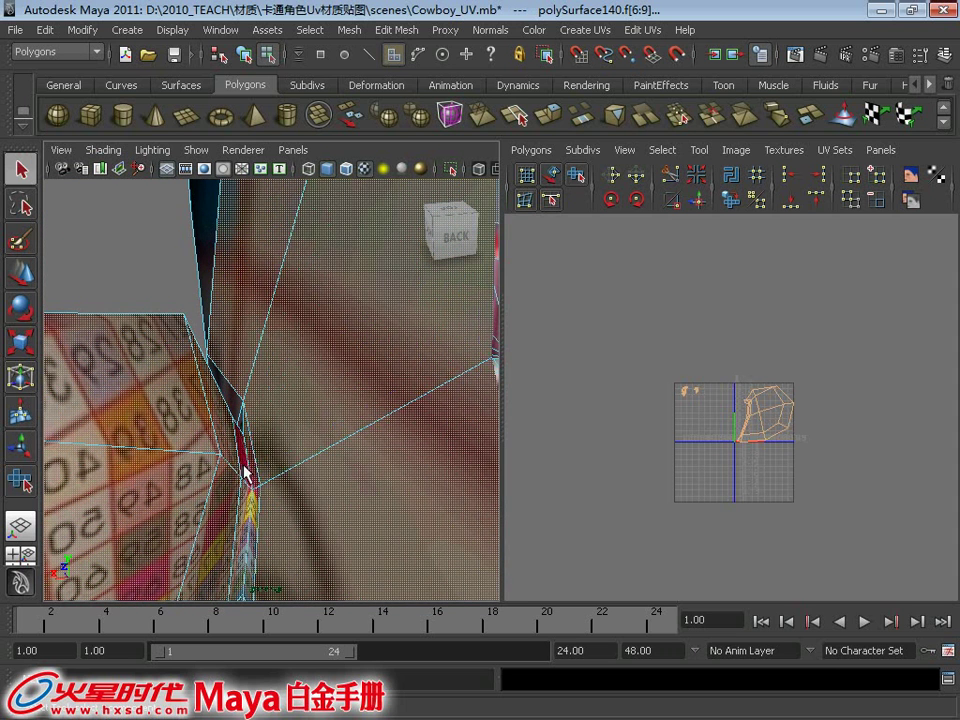
pyautogui.moveTo(278, 398)
pyautogui.keyDown('alt'); pyautogui.mouseDown(button='right')
pyautogui.moveTo(360, 343)
pyautogui.moveTo(208, 326)
pyautogui.moveTo(332, 422)
pyautogui.moveTo(383, 432)
pyautogui.mouseUp(button='right'); pyautogui.keyUp('alt')
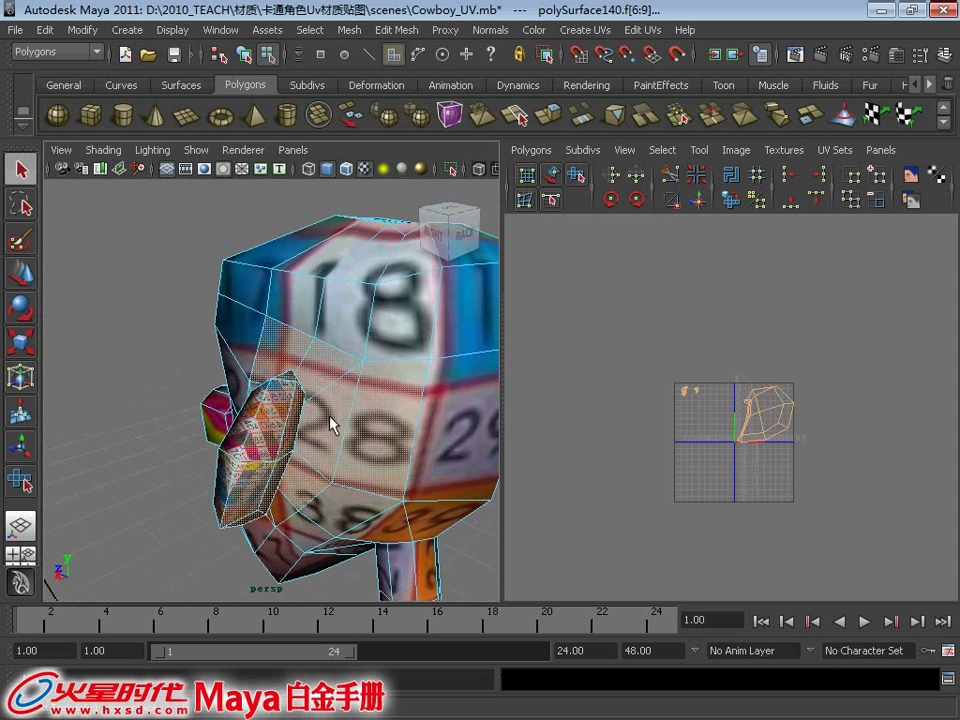
pyautogui.keyDown('alt'); pyautogui.moveTo(389, 432); pyautogui.dragTo(337, 349); pyautogui.keyUp('alt')
# Deselect the large face beside the ear, checking in shaded and wireframe display
pyautogui.press('5')
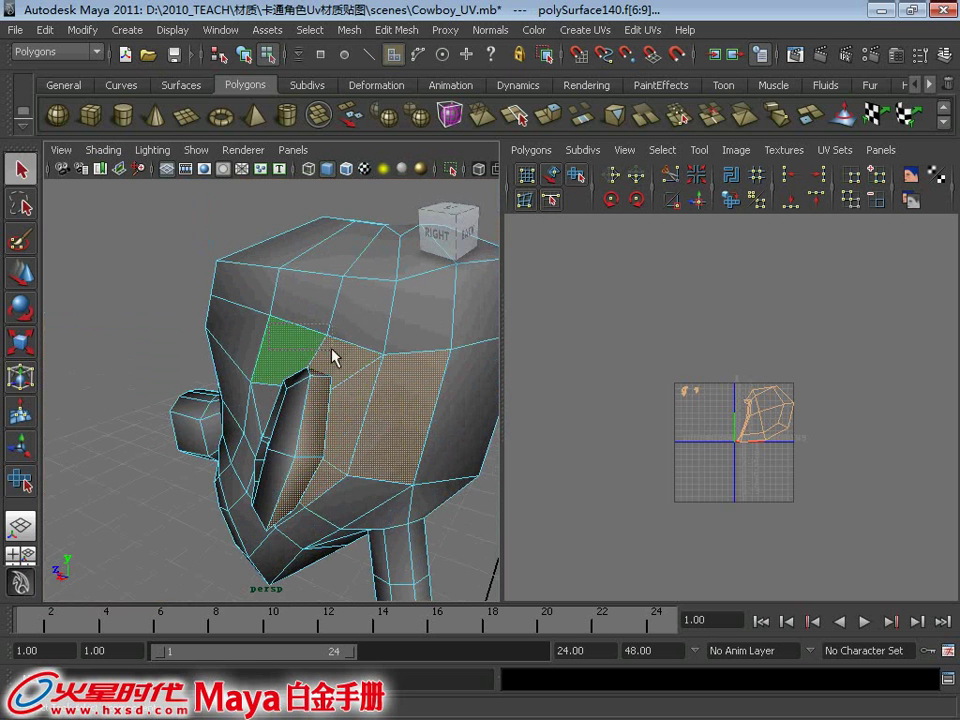
pyautogui.moveTo(407, 360)
pyautogui.keyDown('alt'); pyautogui.mouseDown()
pyautogui.moveTo(294, 315)
pyautogui.moveTo(325, 297)
pyautogui.mouseUp(); pyautogui.keyUp('alt')
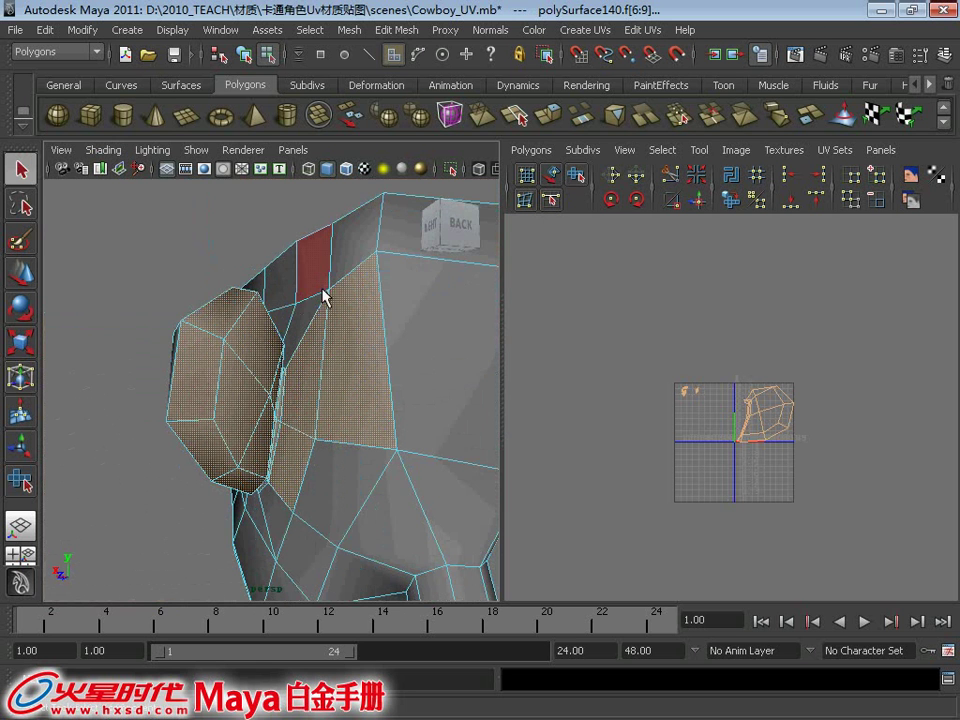
pyautogui.keyDown('ctrl'); pyautogui.click(372, 328); pyautogui.keyUp('ctrl')
pyautogui.moveTo(377, 446)
pyautogui.keyDown('alt'); pyautogui.mouseDown()
pyautogui.moveTo(336, 311)
pyautogui.moveTo(388, 336)
pyautogui.moveTo(448, 422)
pyautogui.moveTo(255, 363)
pyautogui.moveTo(257, 580)
pyautogui.moveTo(294, 456)
pyautogui.moveTo(405, 456)
pyautogui.mouseUp(); pyautogui.keyUp('alt')
pyautogui.moveTo(433, 298)
pyautogui.keyDown('alt'); pyautogui.mouseDown()
pyautogui.moveTo(386, 285)
pyautogui.moveTo(452, 313)
pyautogui.moveTo(245, 313)
pyautogui.mouseUp(); pyautogui.keyUp('alt')
pyautogui.press('4')
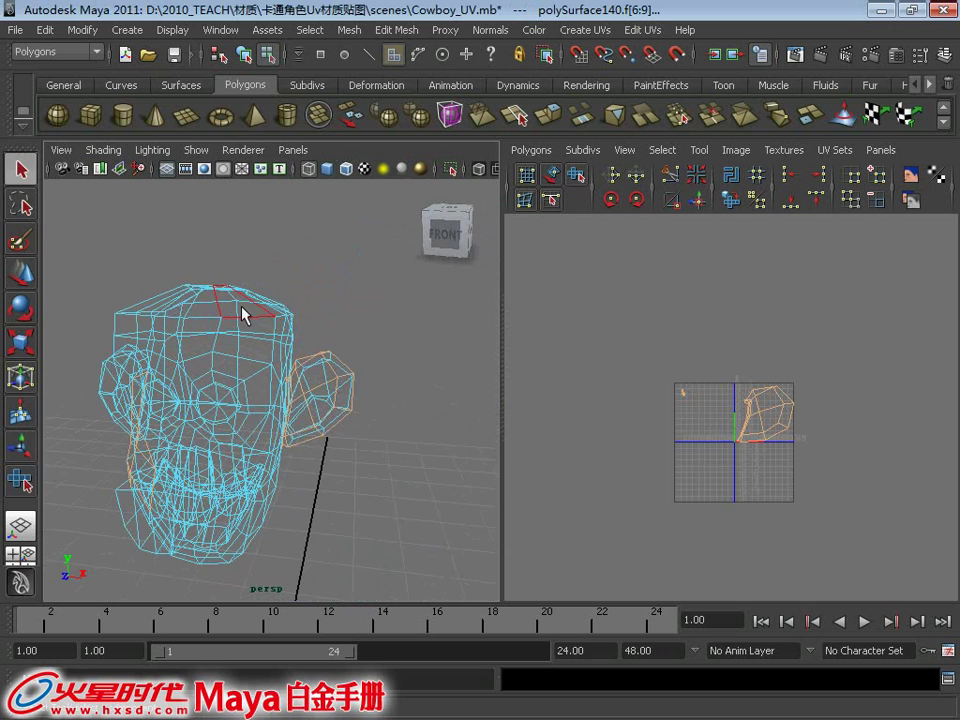
pyautogui.keyDown('alt'); pyautogui.moveTo(91, 573); pyautogui.dragTo(199, 347); pyautogui.keyUp('alt')
pyautogui.press('5')
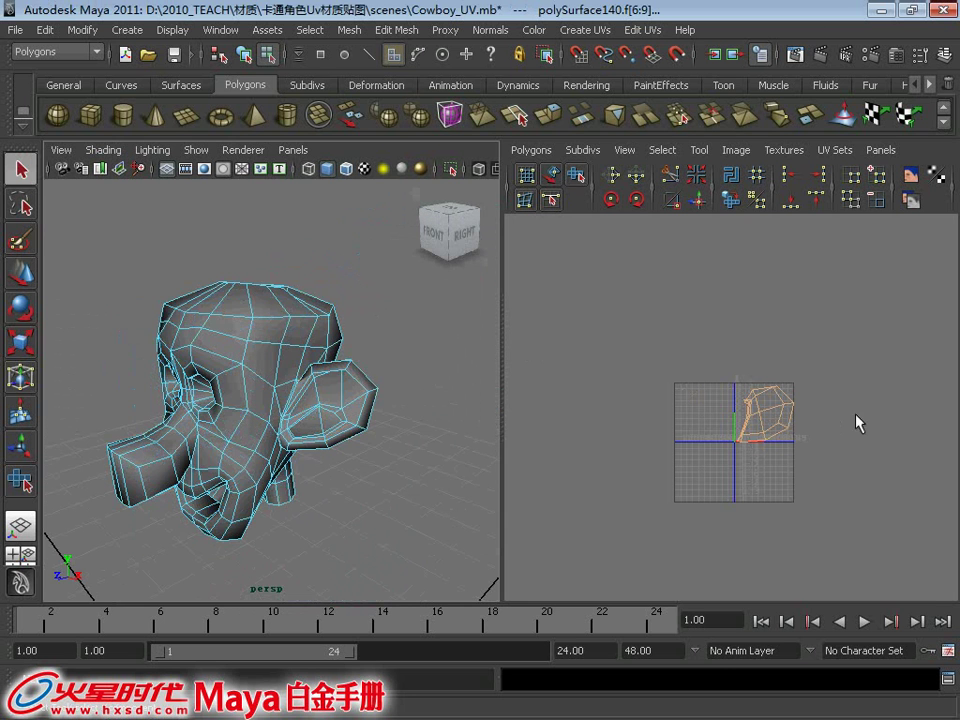
# Show the texture on the model and zoom in on the ear
pyautogui.moveTo(275, 415)
pyautogui.keyDown('alt'); pyautogui.mouseDown()
pyautogui.moveTo(154, 386)
pyautogui.moveTo(414, 392)
pyautogui.moveTo(410, 367)
pyautogui.mouseUp(); pyautogui.keyUp('alt')
pyautogui.press('6')
pyautogui.scroll(3, 380, 368)
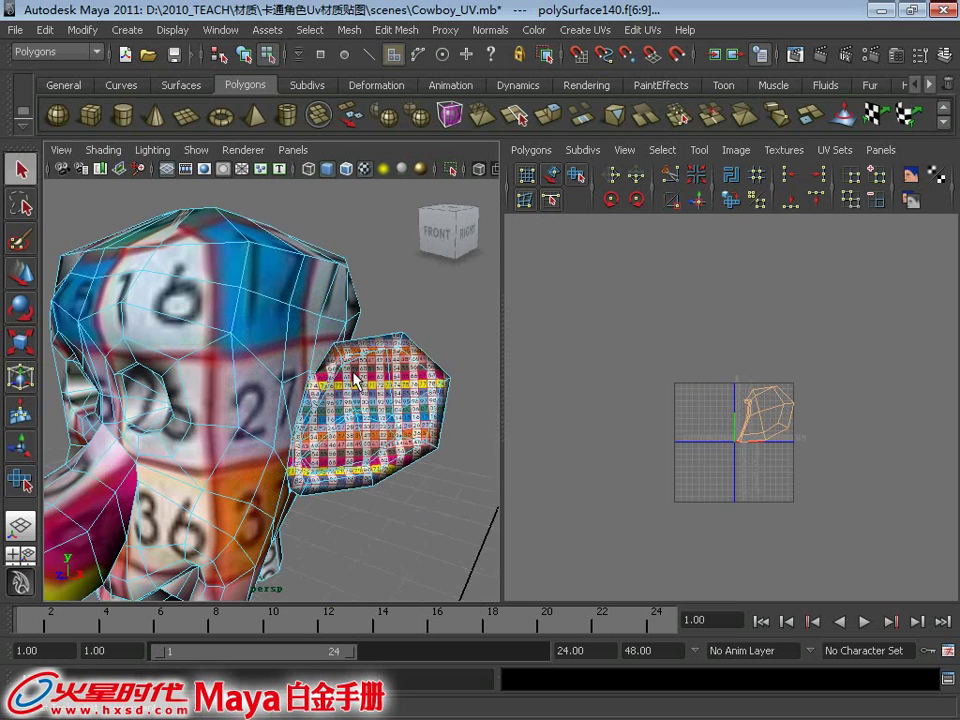
pyautogui.scroll(2, 330, 372)
pyautogui.scroll(2, 285, 380)
pyautogui.scroll(2, 299, 414)
pyautogui.keyDown('alt'); pyautogui.moveTo(299, 414); pyautogui.dragTo(336, 394); pyautogui.keyUp('alt')
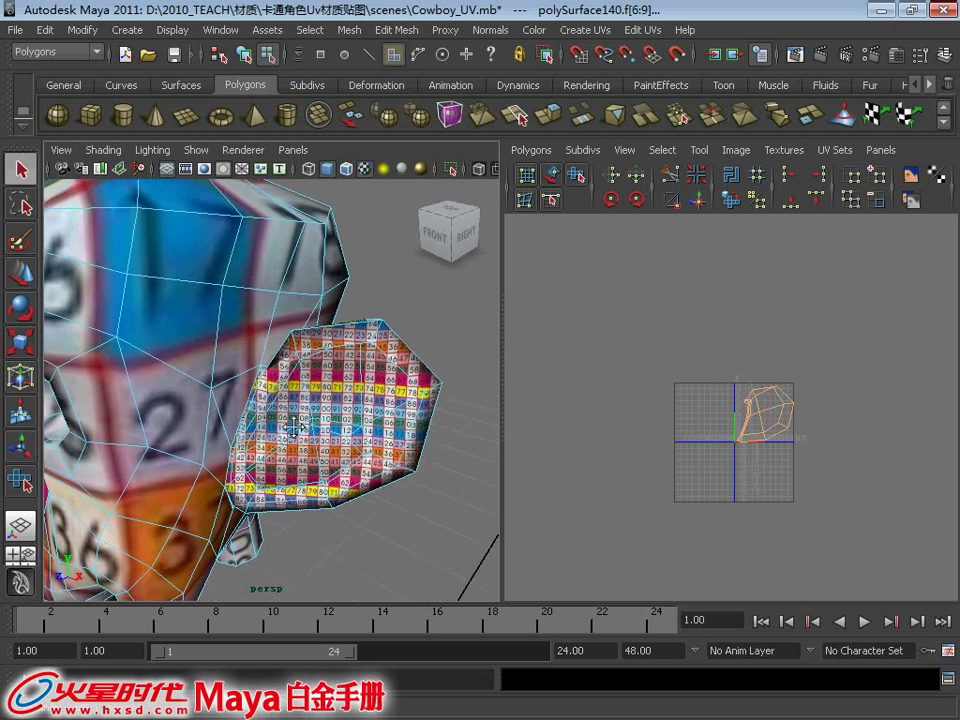
# Create camera-based UVs for the ear and box-select its UVs
pyautogui.click(588, 30)
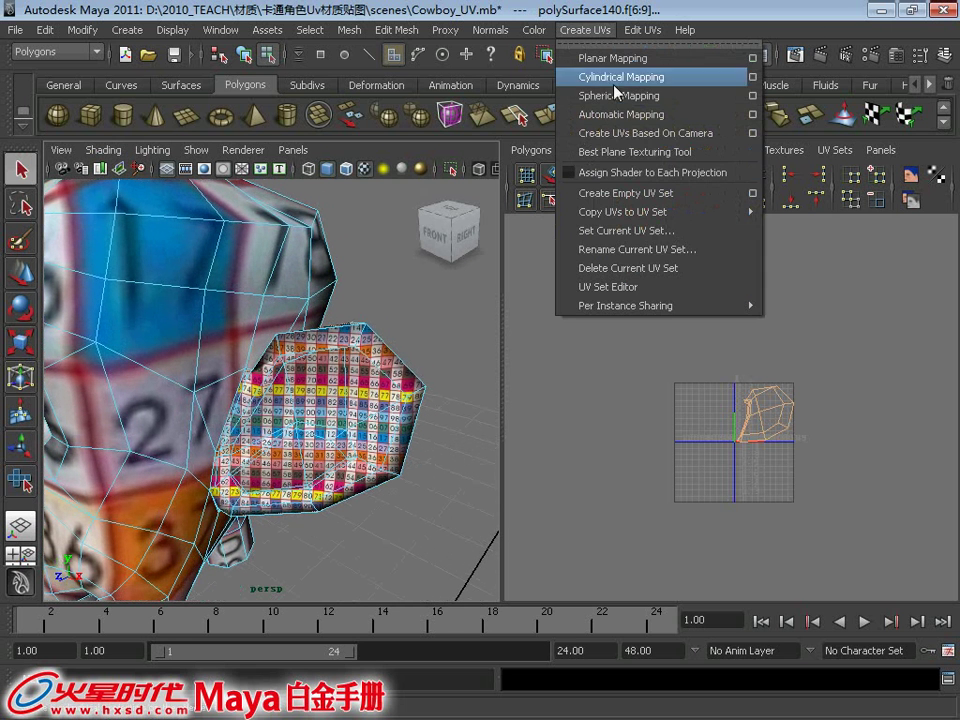
pyautogui.click(628, 133)
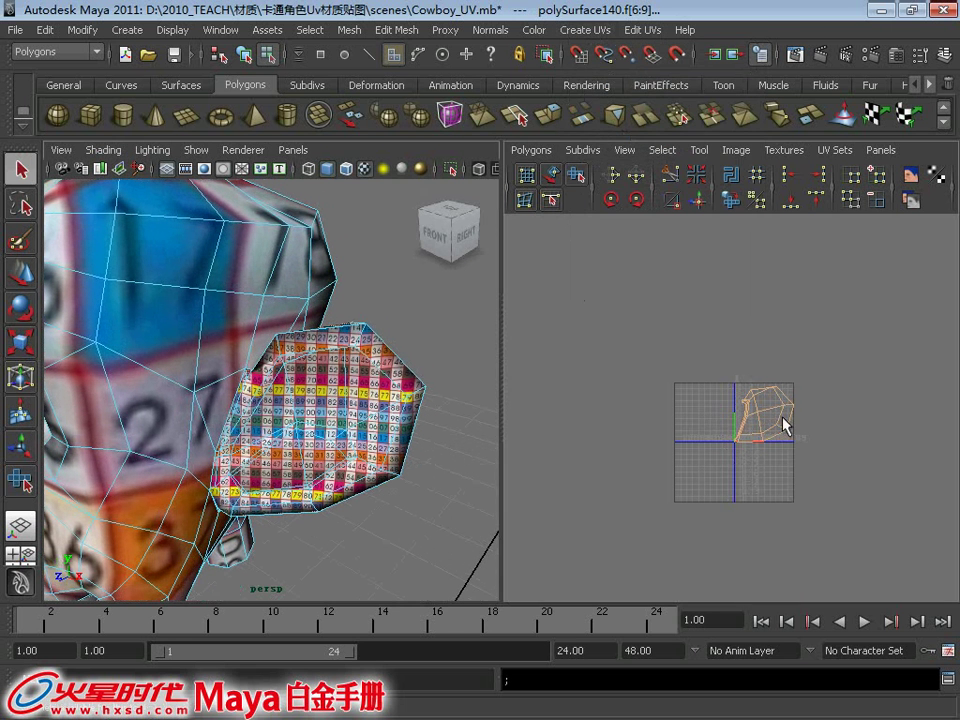
pyautogui.moveTo(786, 422); pyautogui.dragTo(840, 416, button='right')
pyautogui.moveTo(674, 330); pyautogui.dragTo(886, 521)
# Move the ear UV shell to the right of the 0–1 UV square
pyautogui.press('w')
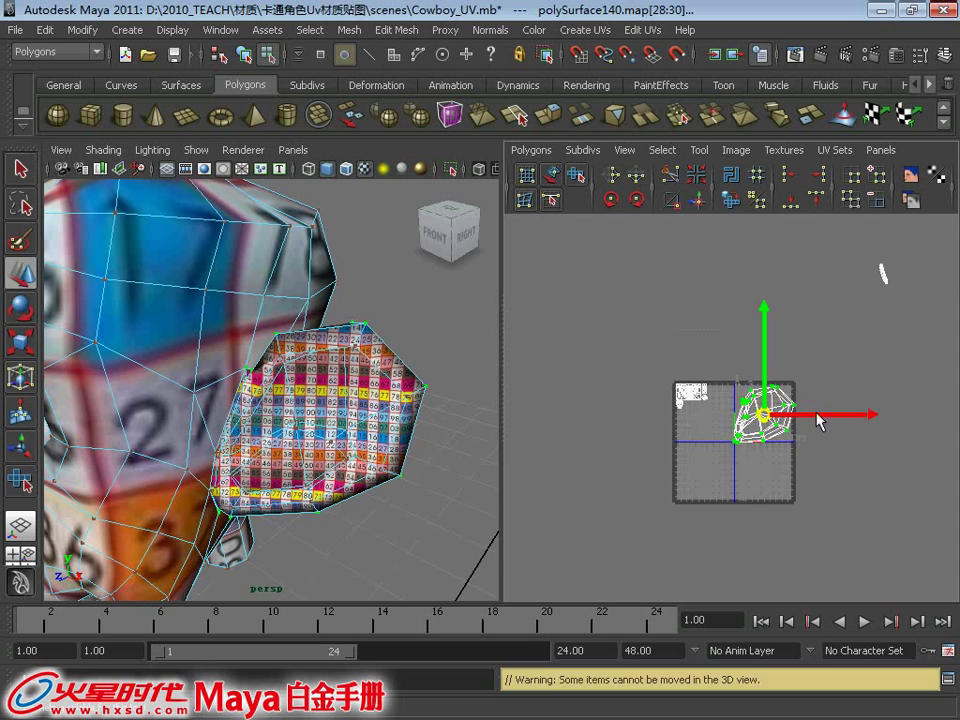
pyautogui.moveTo(821, 415); pyautogui.dragTo(836, 412)
pyautogui.scroll(2, 643, 317)
pyautogui.scroll(3, 476, 373)
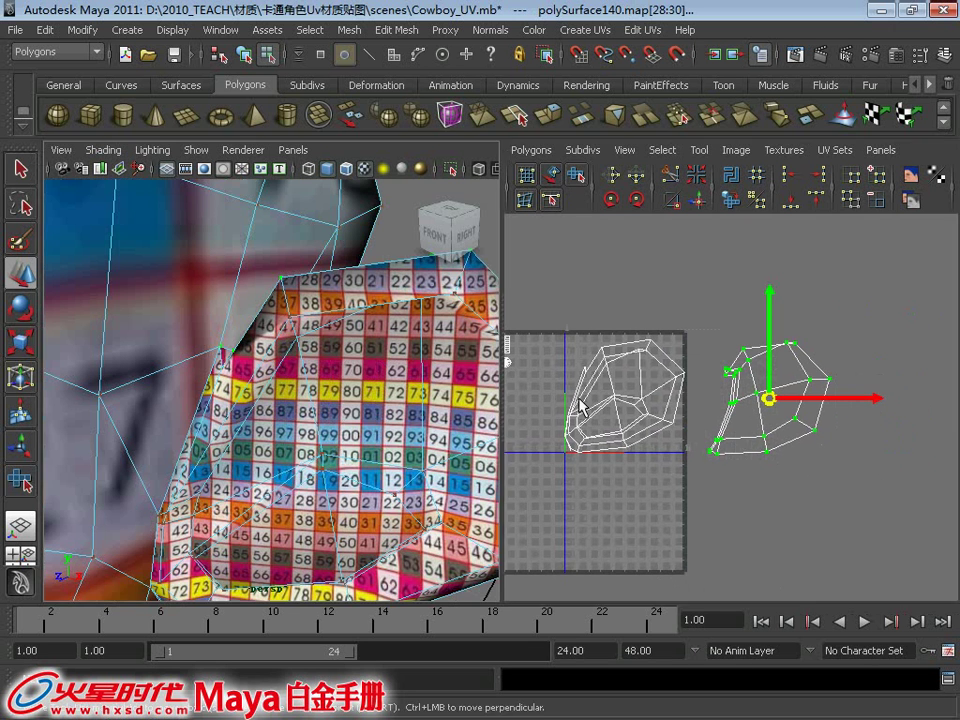
pyautogui.scroll(1, 600, 400)
pyautogui.scroll(-1, 667, 352)
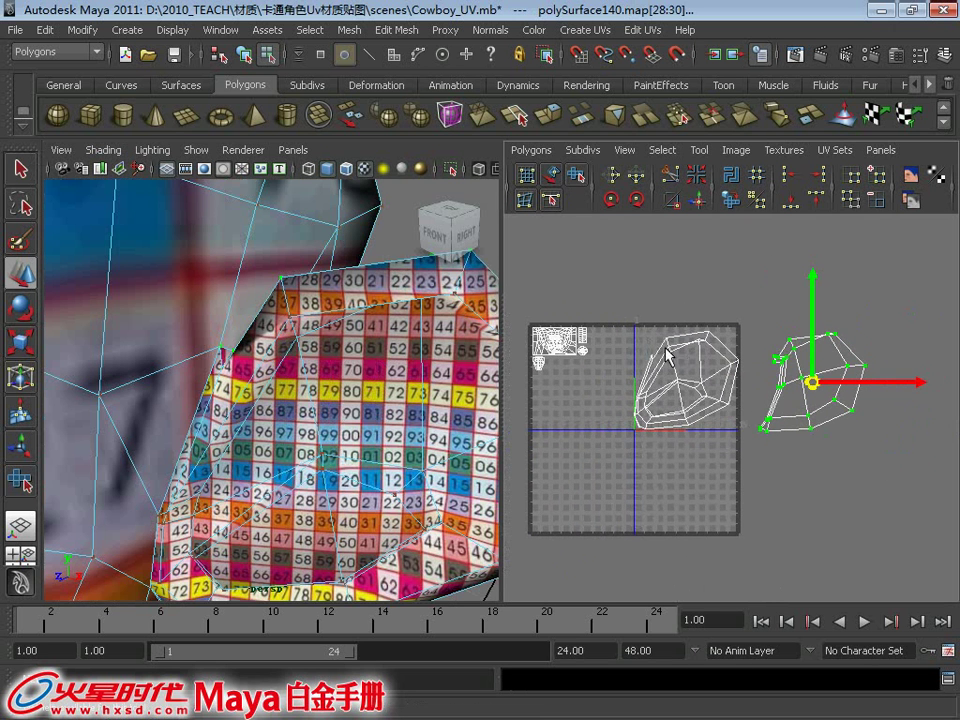
pyautogui.scroll(-5, 404, 433)
pyautogui.keyDown('alt'); pyautogui.moveTo(246, 364); pyautogui.dragTo(300, 380); pyautogui.keyUp('alt')
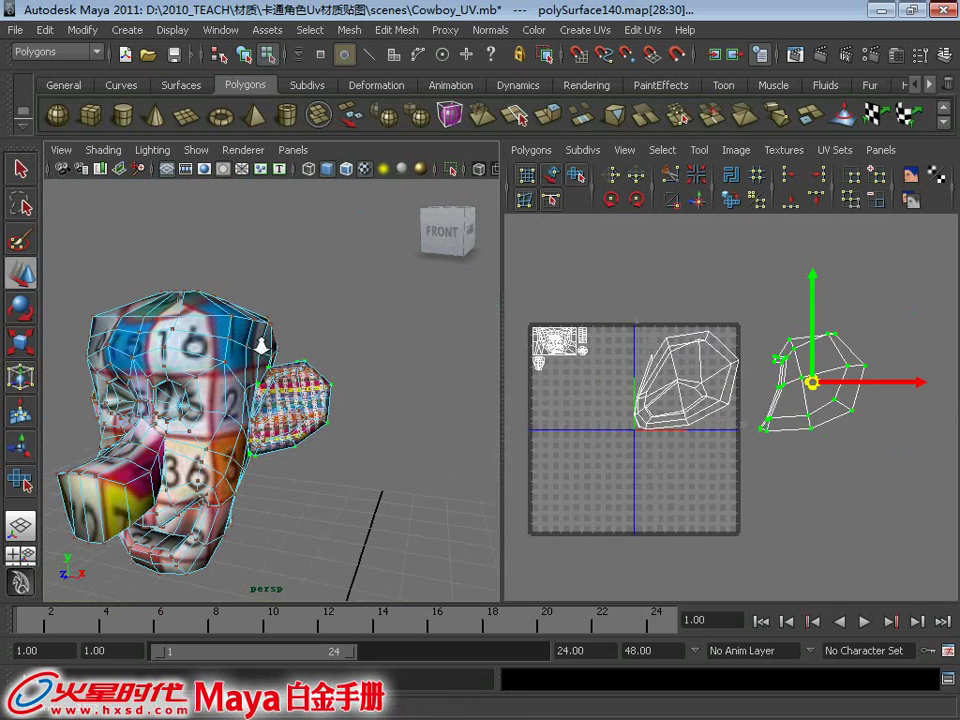
pyautogui.scroll(-1, 645, 318)
# Add the left ear shell, shrink both shells, and move them up near the other shells
pyautogui.moveTo(645, 325); pyautogui.dragTo(938, 487)
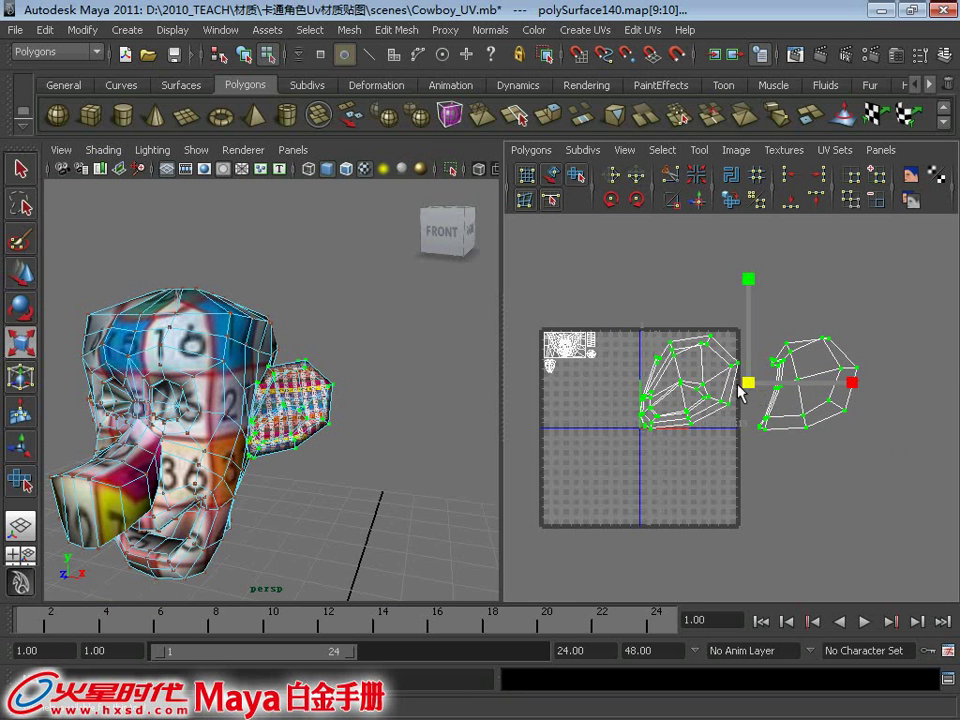
pyautogui.moveTo(748, 390); pyautogui.dragTo(700, 398)
pyautogui.press('w')
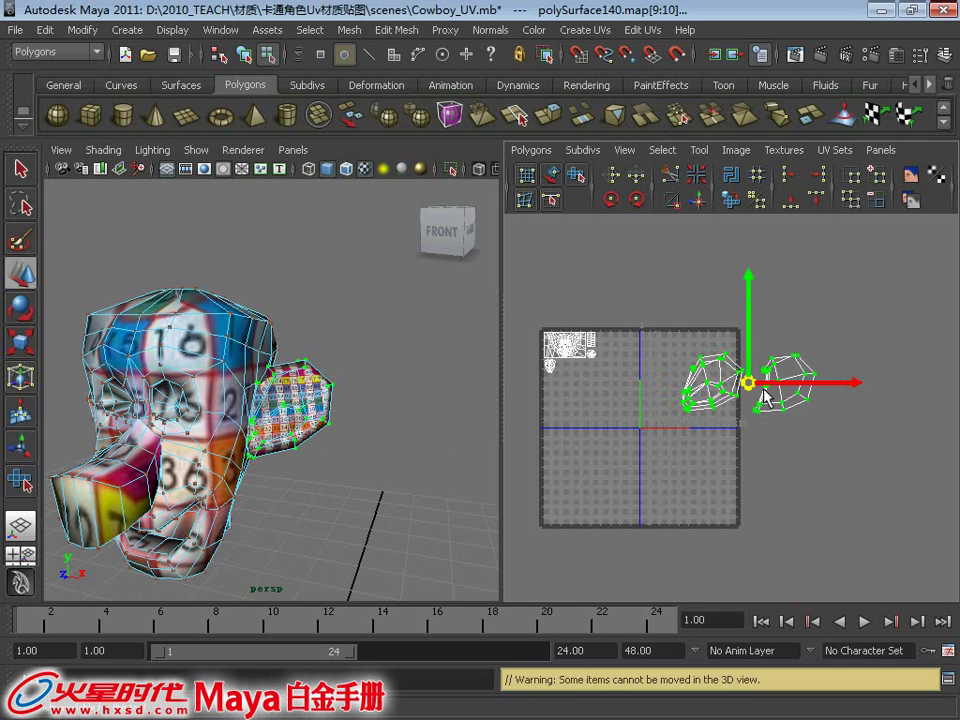
pyautogui.moveTo(757, 391)
pyautogui.keyDown('alt'); pyautogui.mouseDown(button='right')
pyautogui.moveTo(913, 387)
pyautogui.moveTo(840, 390)
pyautogui.mouseUp(button='right'); pyautogui.keyUp('alt')
pyautogui.moveTo(900, 381); pyautogui.dragTo(765, 352)
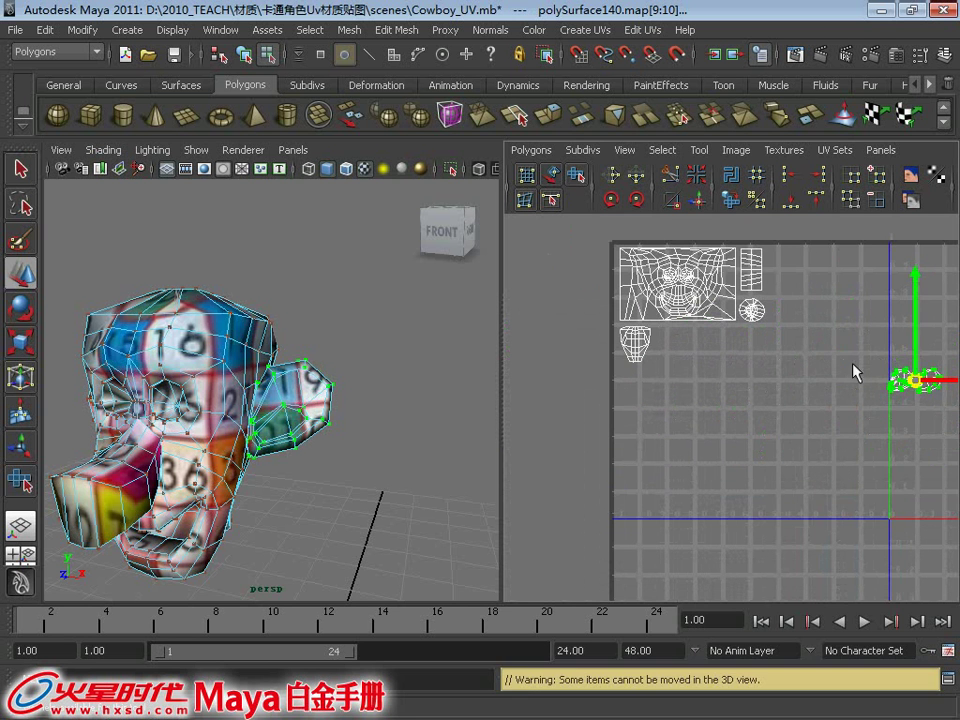
pyautogui.keyDown('alt'); pyautogui.moveTo(765, 352); pyautogui.dragTo(825, 435, button='right'); pyautogui.keyUp('alt')
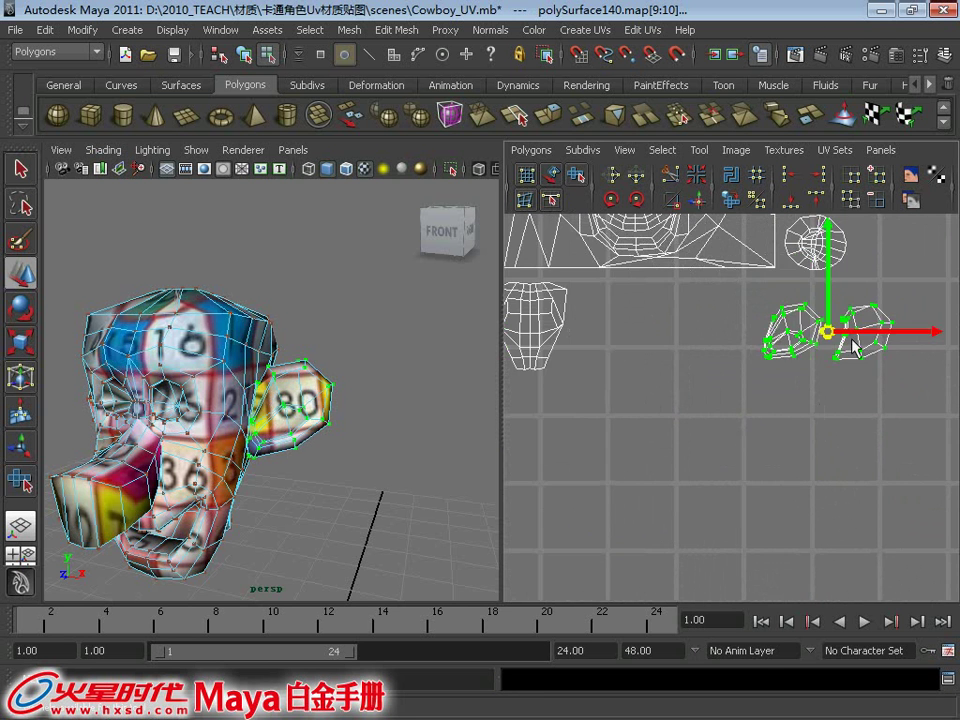
pyautogui.press('r')
pyautogui.moveTo(828, 335)
pyautogui.mouseDown()
pyautogui.moveTo(850, 334)
pyautogui.moveTo(840, 331)
pyautogui.mouseUp()
pyautogui.press('w')
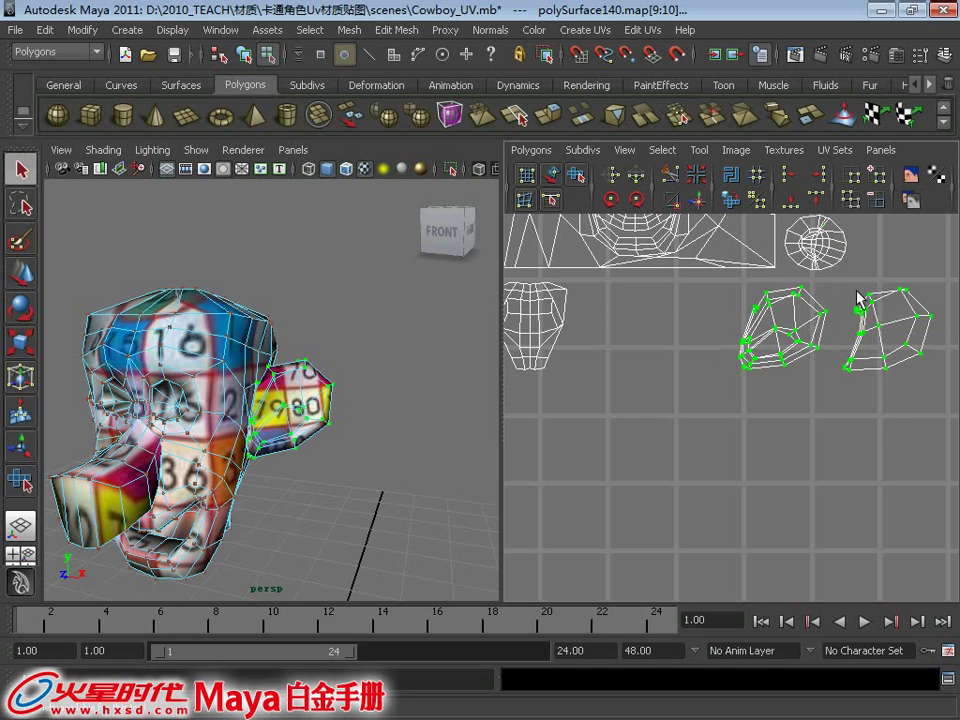
# Select the whole shells and place the two ear shells side by side in the row
pyautogui.moveTo(847, 284); pyautogui.dragTo(950, 370)
pyautogui.moveTo(903, 338); pyautogui.dragTo(669, 336)
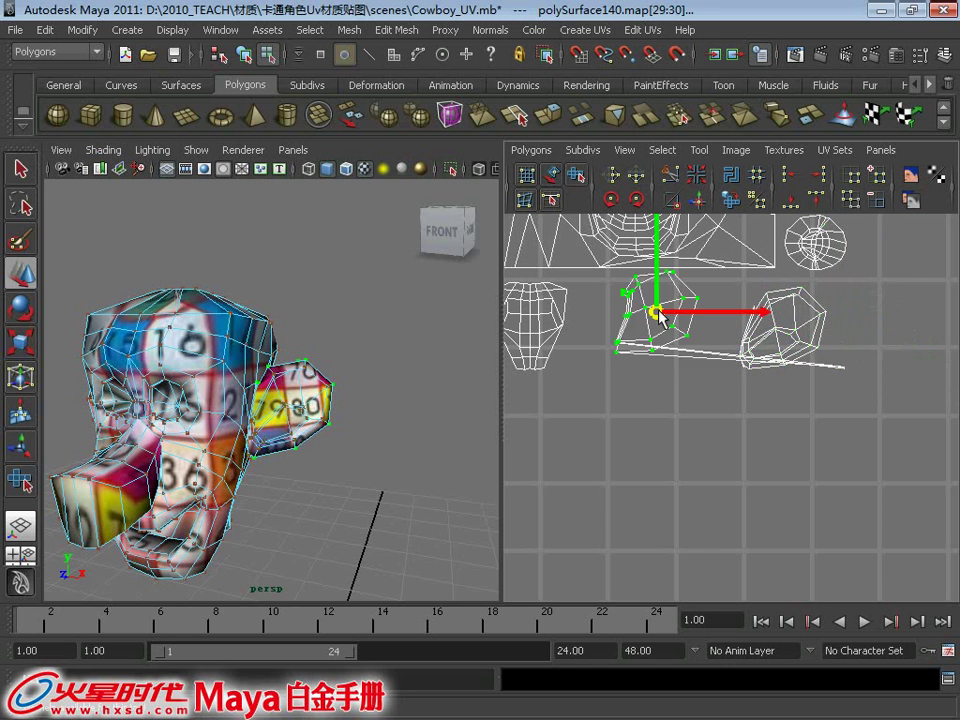
pyautogui.hotkey('ctrl', 'z')
pyautogui.click(662, 150)
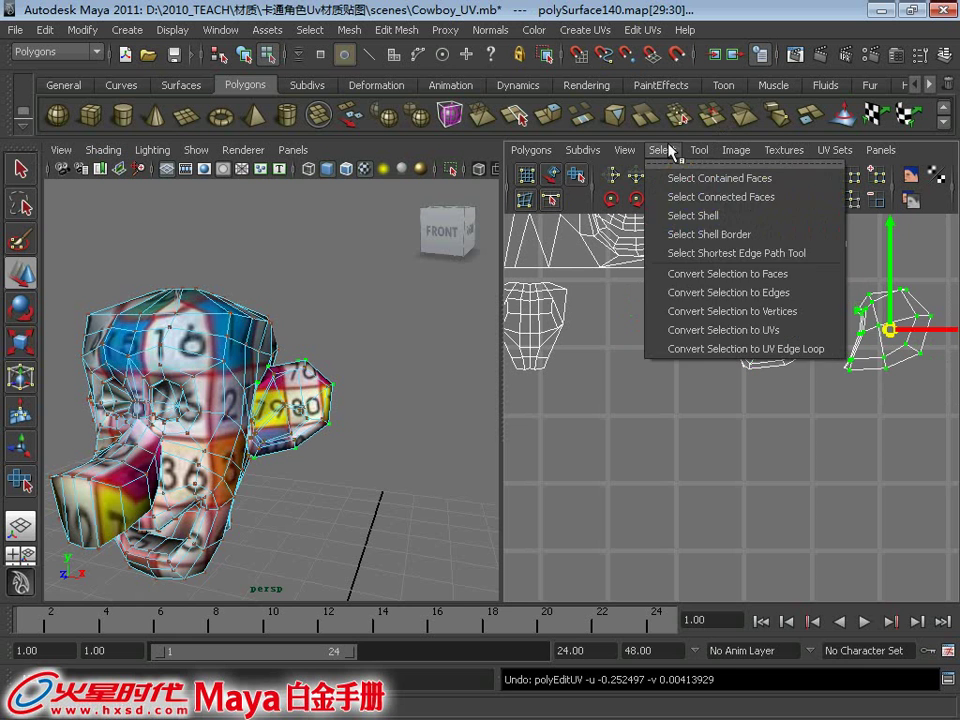
pyautogui.click(699, 222)
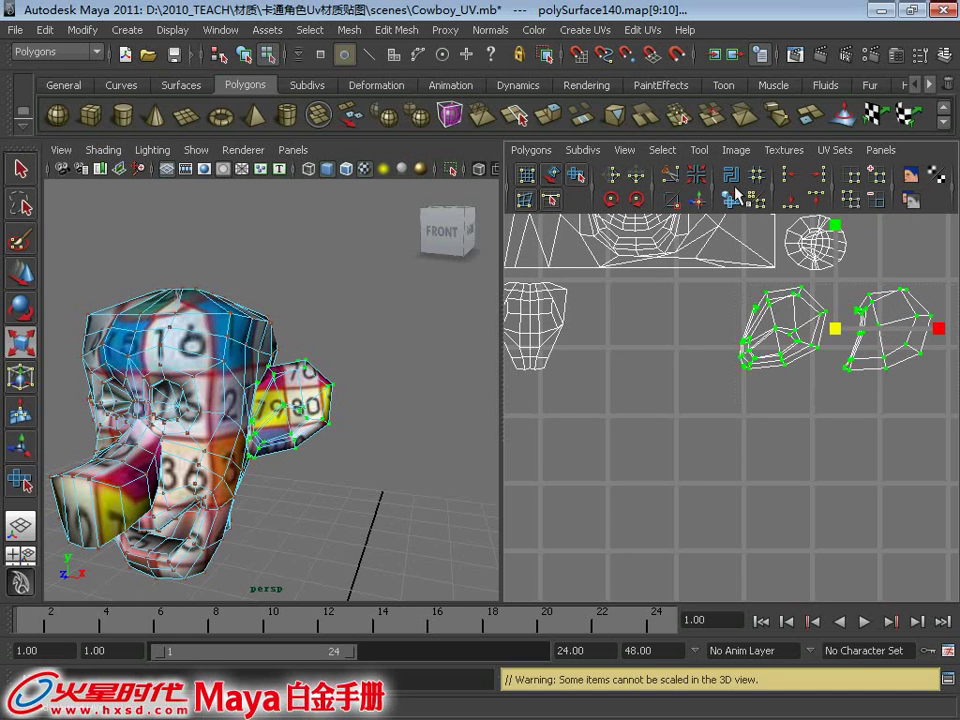
pyautogui.click(662, 150)
pyautogui.click(695, 222)
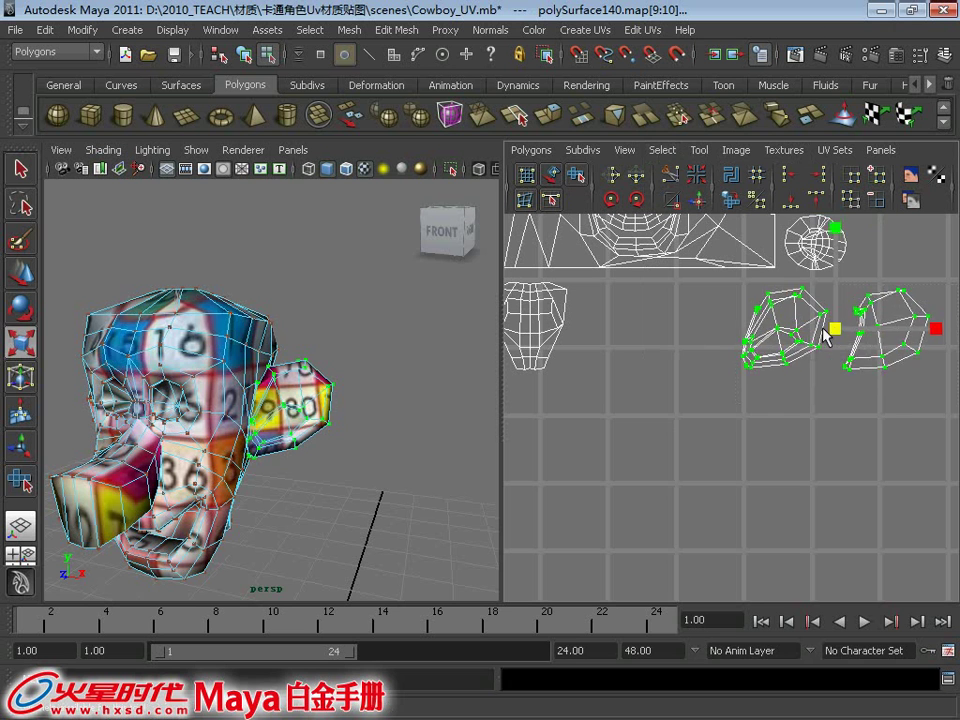
pyautogui.press('w')
pyautogui.moveTo(833, 333); pyautogui.dragTo(859, 333)
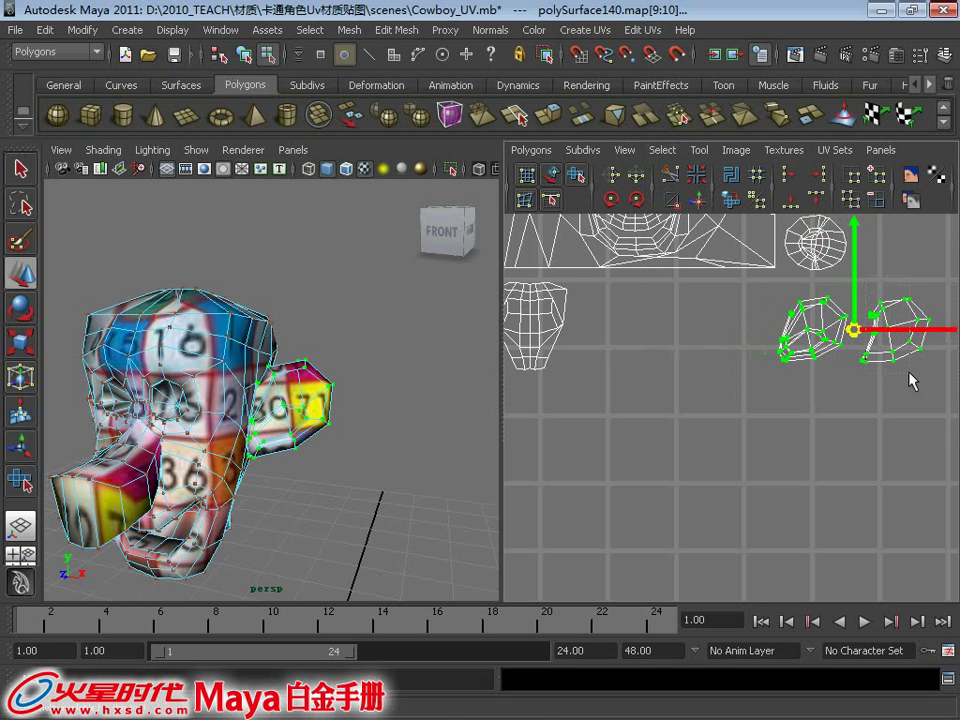
pyautogui.moveTo(858, 292)
pyautogui.mouseDown()
pyautogui.moveTo(922, 360)
pyautogui.moveTo(803, 330)
pyautogui.mouseUp()
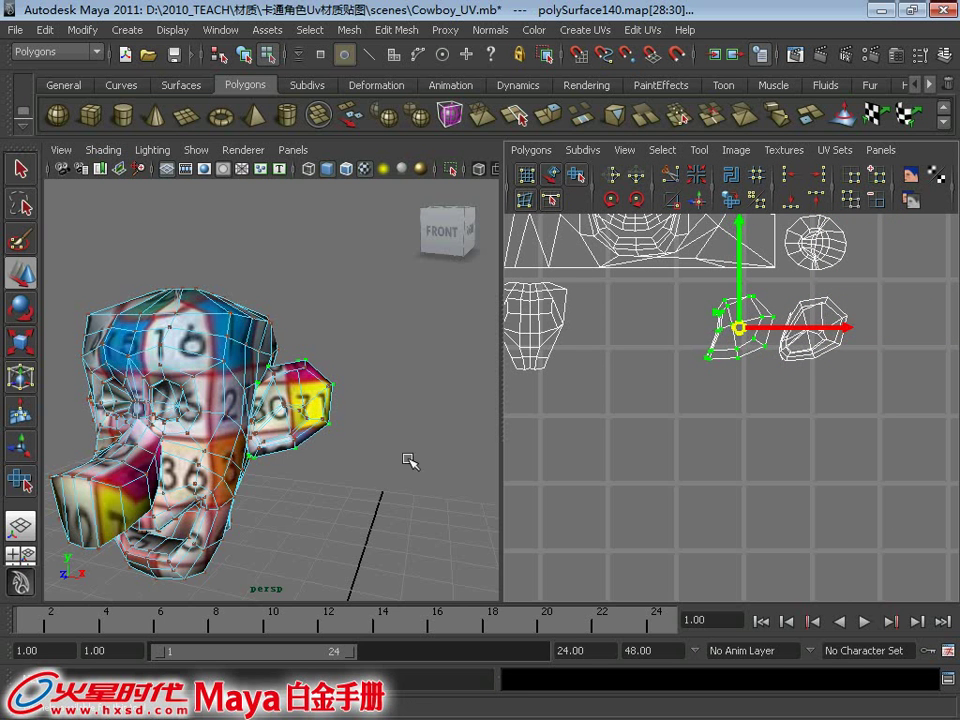
pyautogui.keyDown('alt'); pyautogui.moveTo(285, 404); pyautogui.dragTo(403, 395); pyautogui.keyUp('alt')
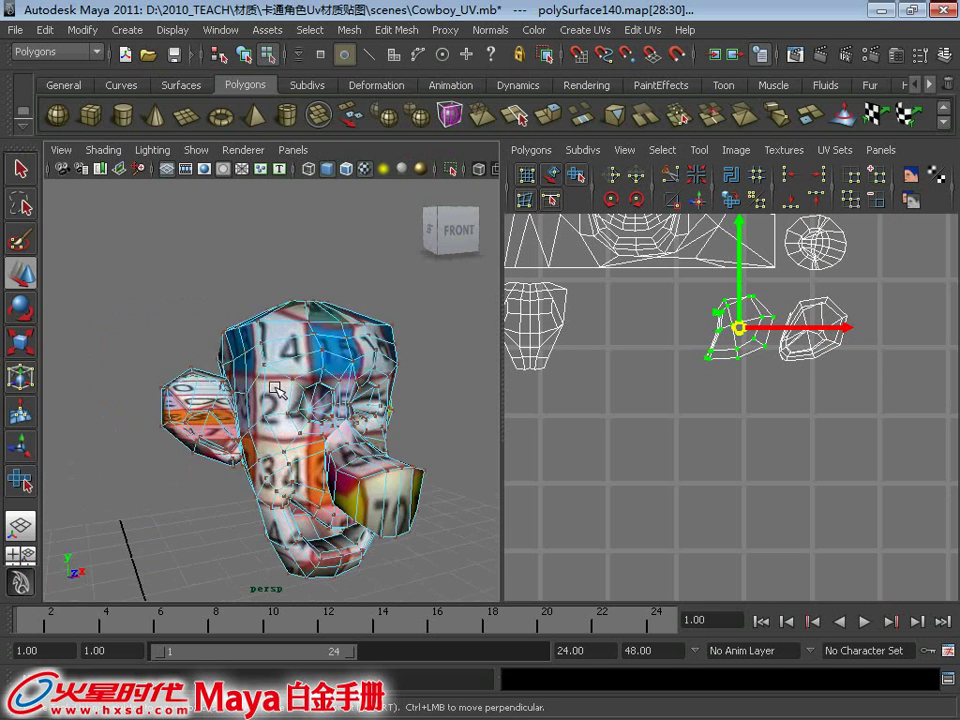
# Return to the Select tool, pan the UV layout left and orbit to face the ear
pyautogui.press('q')
pyautogui.scroll(-3, 746, 336)
pyautogui.scroll(-2, 810, 424)
pyautogui.scroll(-2, 681, 386)
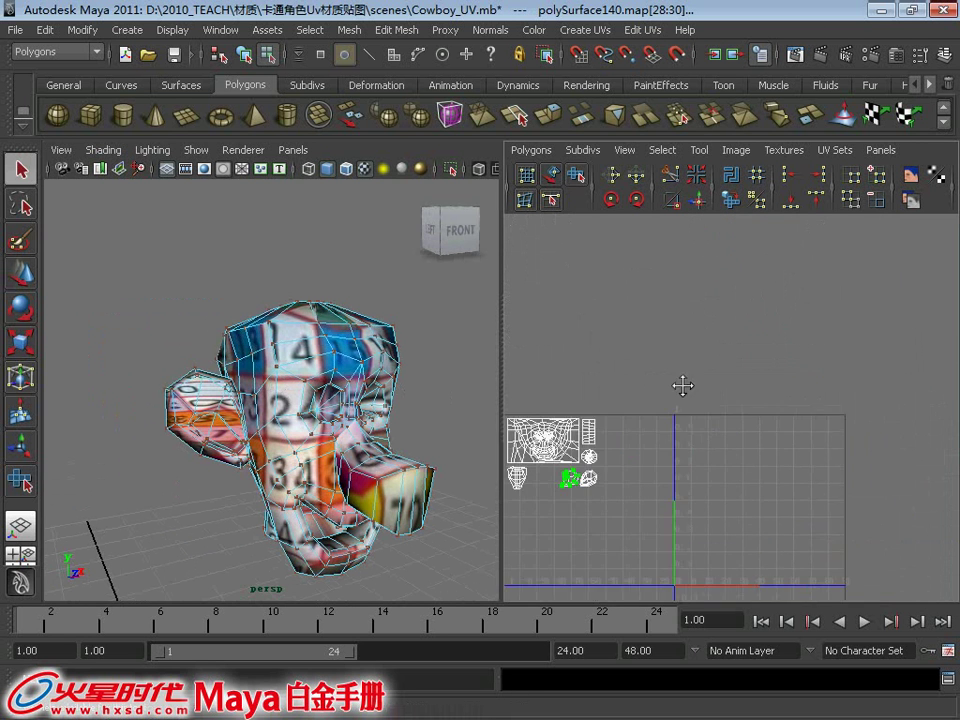
pyautogui.scroll(-2, 887, 343)
pyautogui.keyDown('alt'); pyautogui.moveTo(884, 342); pyautogui.dragTo(760, 344, button='middle'); pyautogui.keyUp('alt')
pyautogui.moveTo(793, 279); pyautogui.dragTo(753, 245, button='right')
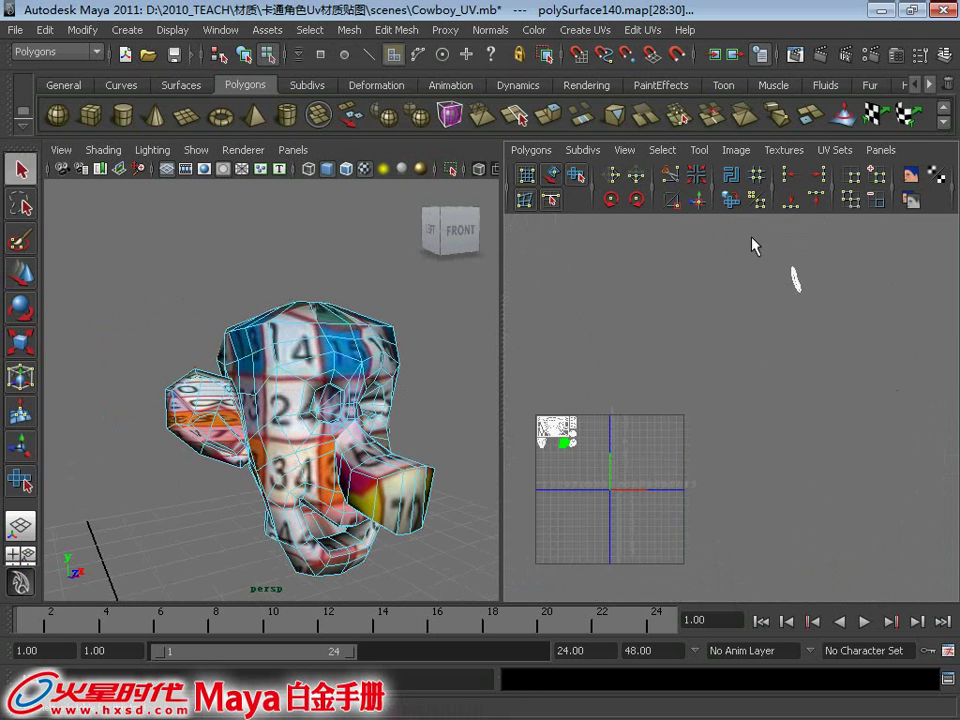
pyautogui.scroll(1, 281, 422)
pyautogui.scroll(2, 276, 410)
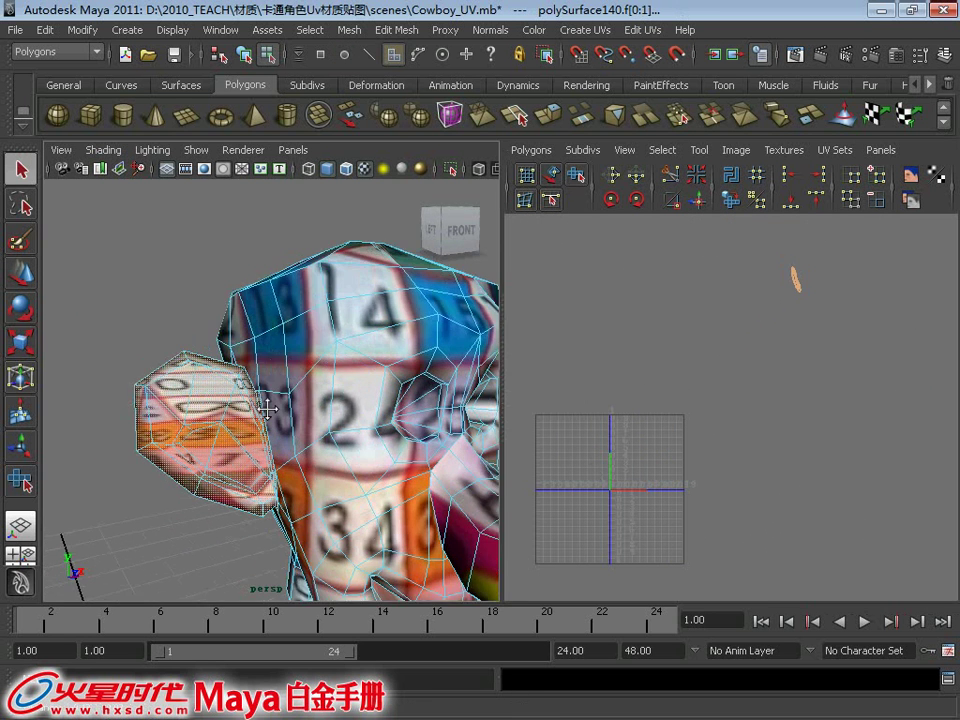
pyautogui.scroll(2, 274, 405)
pyautogui.scroll(2, 272, 402)
pyautogui.keyDown('alt'); pyautogui.moveTo(272, 402); pyautogui.dragTo(281, 428); pyautogui.keyUp('alt')
# Apply Automatic Mapping to the selected ear faces and tumble around the head to inspect
pyautogui.click(597, 31)
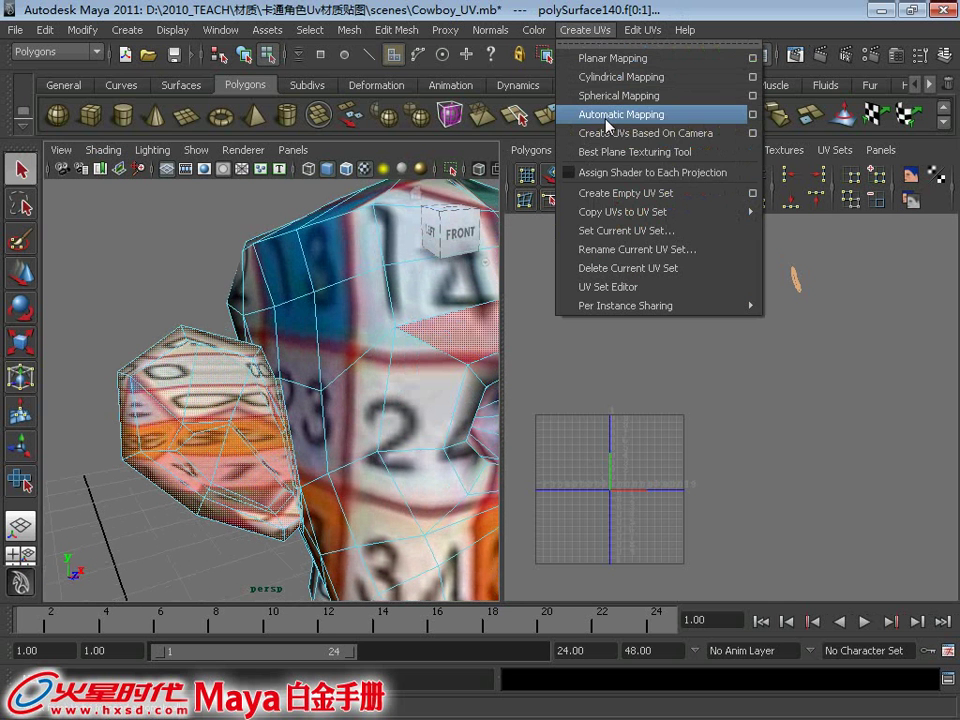
pyautogui.click(607, 133)
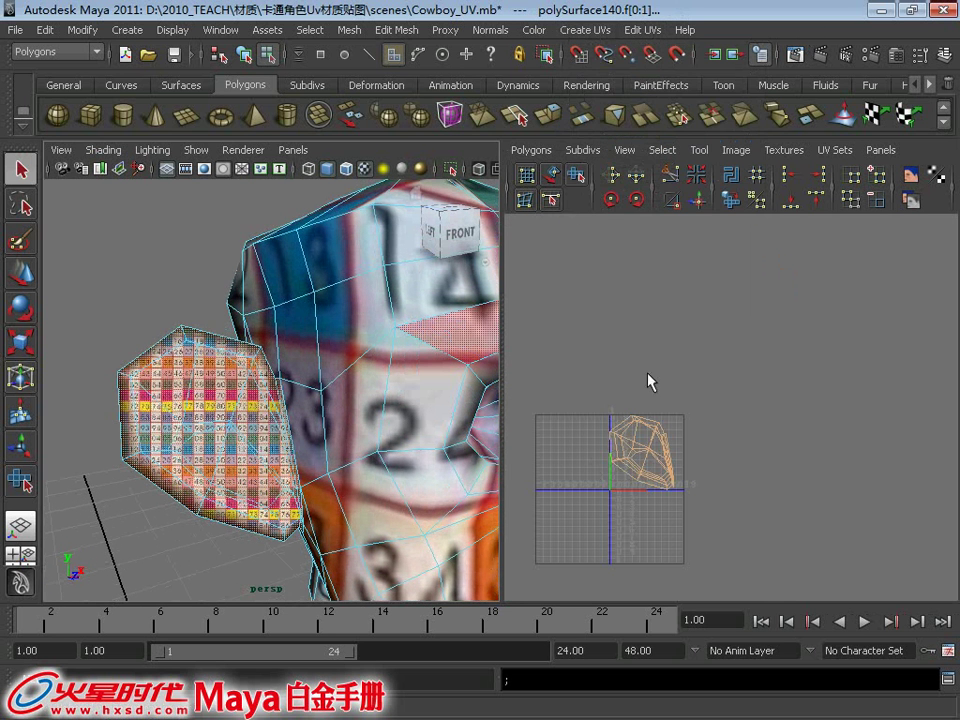
pyautogui.keyDown('alt'); pyautogui.moveTo(227, 438); pyautogui.dragTo(403, 434); pyautogui.keyUp('alt')
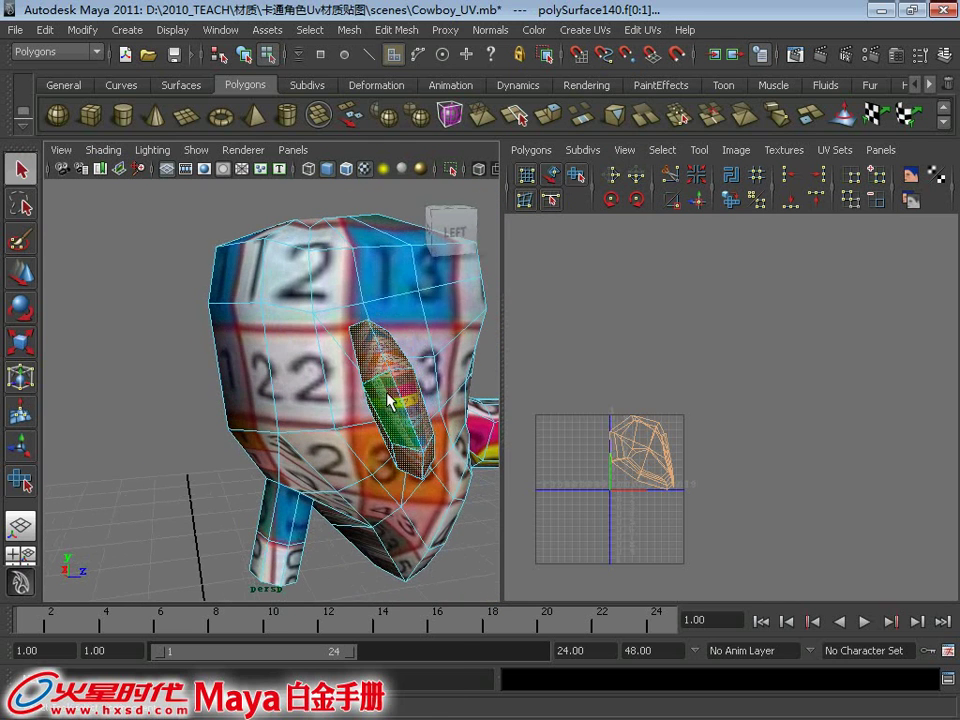
pyautogui.rightClick(390, 400)
pyautogui.moveTo(390, 400)
pyautogui.keyDown('alt'); pyautogui.mouseDown()
pyautogui.moveTo(336, 396)
pyautogui.moveTo(332, 413)
pyautogui.moveTo(384, 343)
pyautogui.mouseUp(); pyautogui.keyUp('alt')
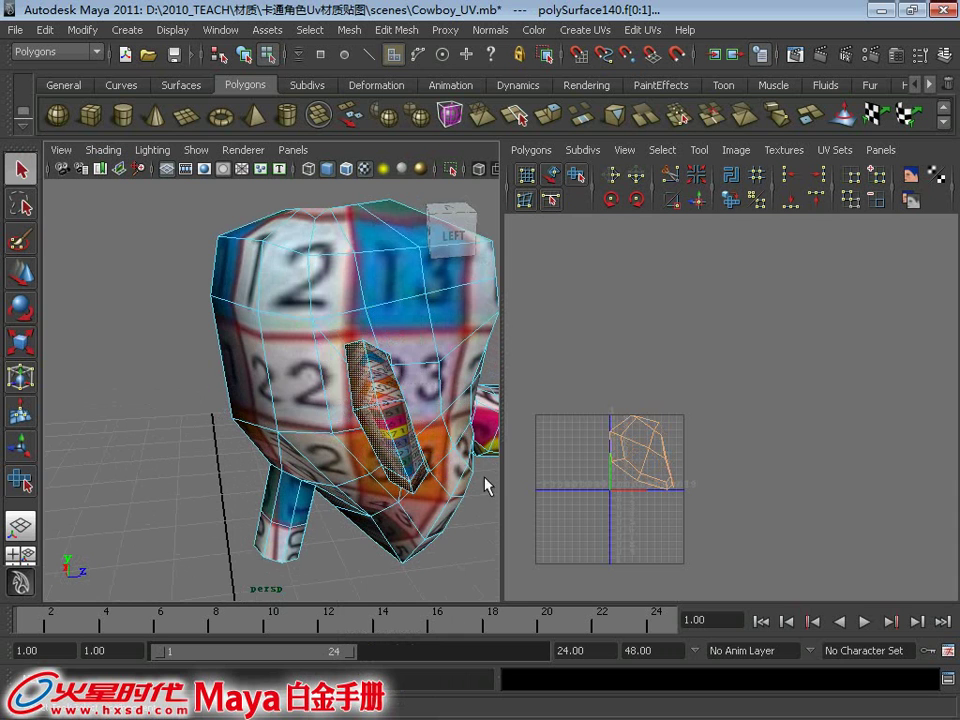
pyautogui.moveTo(450, 458)
pyautogui.keyDown('alt'); pyautogui.mouseDown()
pyautogui.moveTo(368, 272)
pyautogui.moveTo(380, 320)
pyautogui.moveTo(341, 342)
pyautogui.mouseUp(); pyautogui.keyUp('alt')
pyautogui.scroll(5, 341, 342)
pyautogui.keyDown('alt'); pyautogui.moveTo(400, 428); pyautogui.dragTo(317, 406, button='middle'); pyautogui.keyUp('alt')
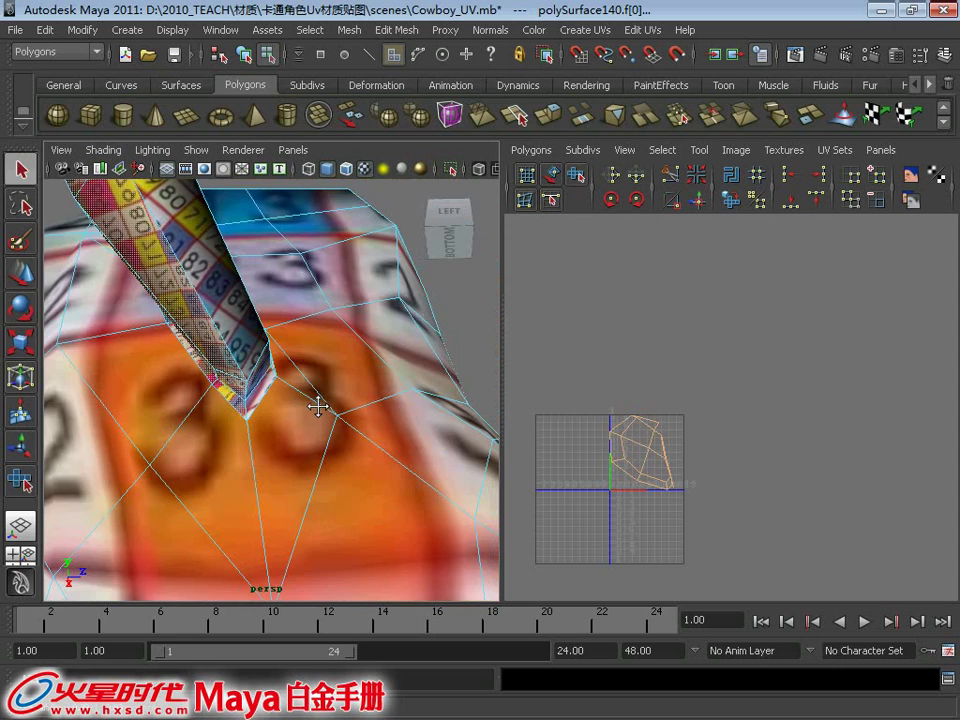
pyautogui.scroll(-5, 317, 406)
pyautogui.moveTo(328, 422)
pyautogui.keyDown('alt'); pyautogui.mouseDown()
pyautogui.moveTo(306, 444)
pyautogui.moveTo(375, 419)
pyautogui.moveTo(403, 461)
pyautogui.moveTo(285, 508)
pyautogui.mouseUp(); pyautogui.keyUp('alt')
# Turn off textured display (5) and orbit to a close-up of the ear
pyautogui.press('5')
pyautogui.scroll(-3, 603, 399)
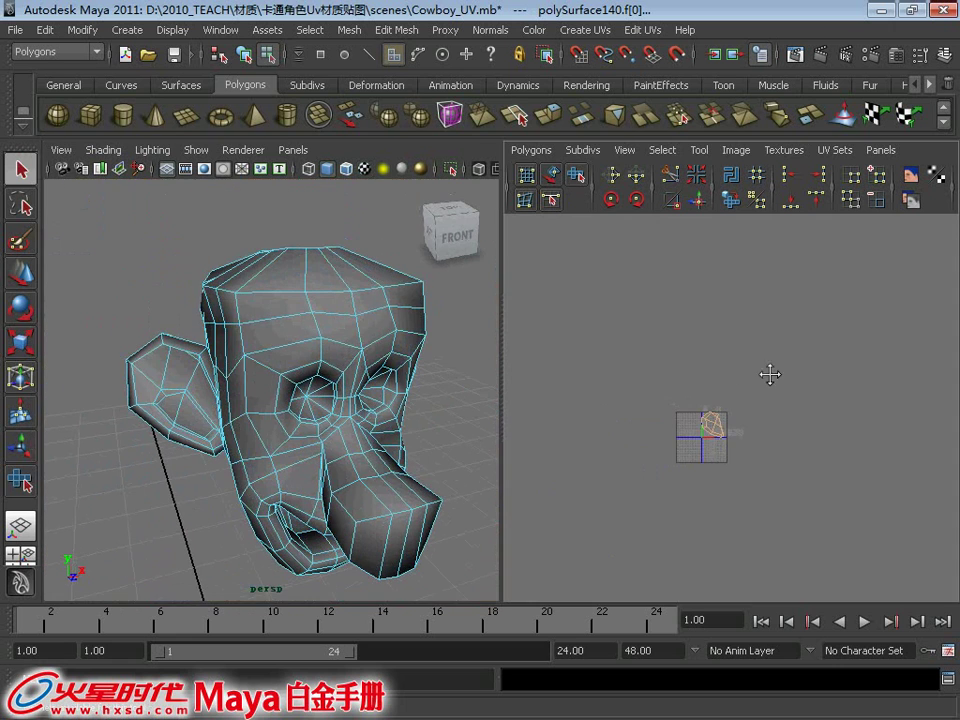
pyautogui.keyDown('alt'); pyautogui.moveTo(221, 315); pyautogui.dragTo(227, 336); pyautogui.keyUp('alt')
pyautogui.scroll(5, 311, 403)
pyautogui.moveTo(311, 403)
pyautogui.keyDown('alt'); pyautogui.mouseDown()
pyautogui.moveTo(416, 400)
pyautogui.moveTo(300, 364)
pyautogui.moveTo(408, 302)
pyautogui.mouseUp(); pyautogui.keyUp('alt')
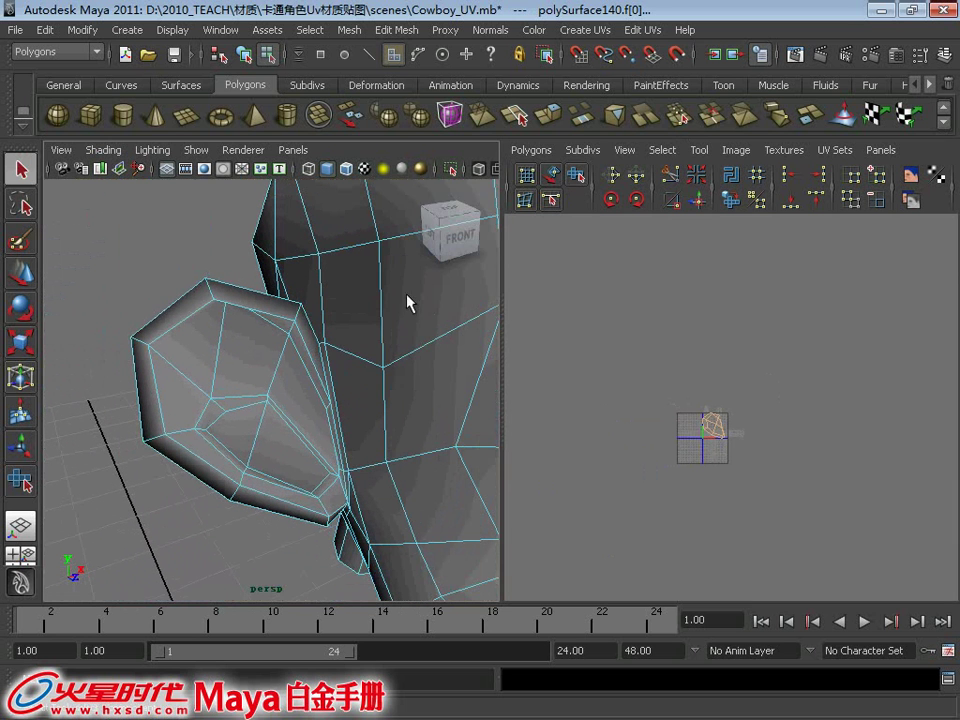
pyautogui.click(588, 30)
# Switch to UV component mode, select the ear UVs and slide them left
pyautogui.click(626, 133)
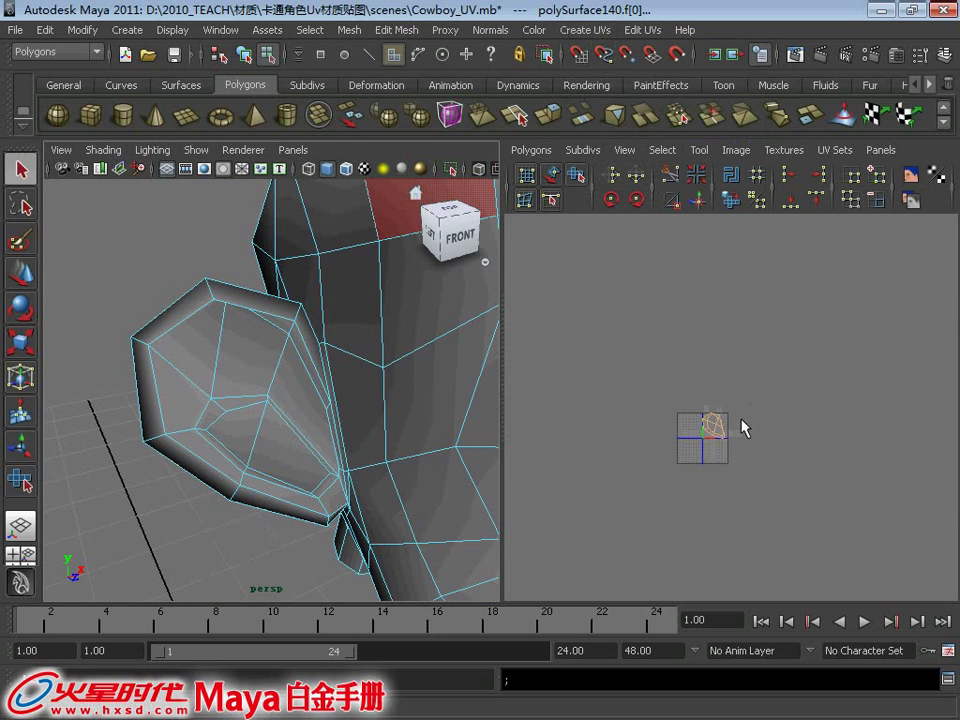
pyautogui.moveTo(720, 425); pyautogui.dragTo(788, 425, button='right')
pyautogui.scroll(3, 704, 330)
pyautogui.scroll(2, 874, 506)
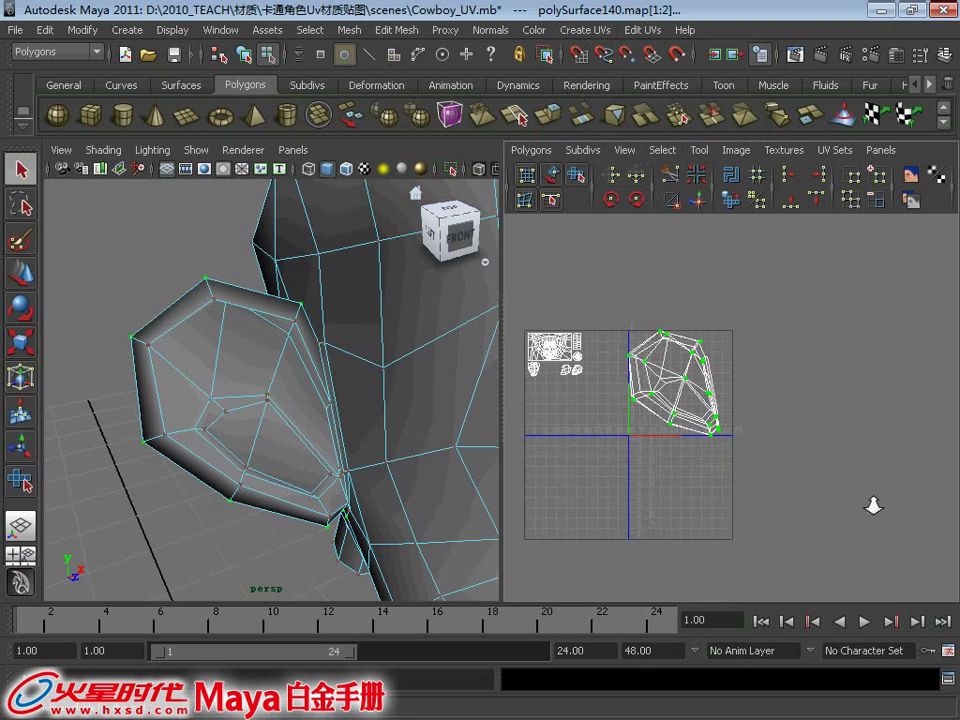
pyautogui.moveTo(874, 506)
pyautogui.mouseDown()
pyautogui.moveTo(724, 399)
pyautogui.moveTo(842, 375)
pyautogui.mouseUp()
pyautogui.press('w')
pyautogui.moveTo(909, 377)
pyautogui.mouseDown()
pyautogui.moveTo(599, 375)
pyautogui.moveTo(605, 338)
pyautogui.mouseUp()
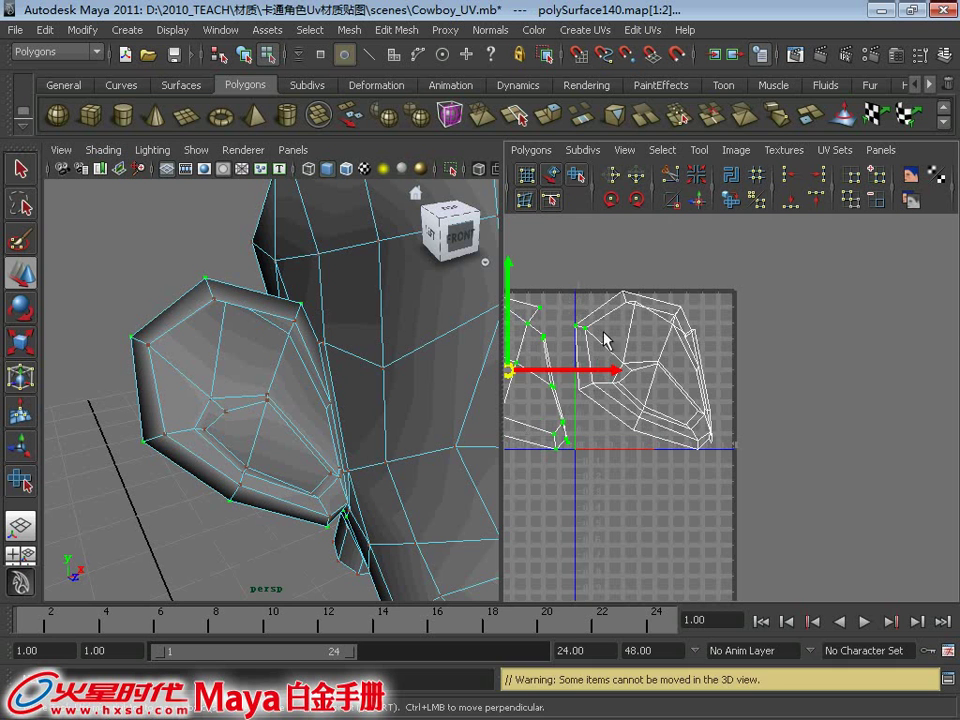
# Grow the selection to the whole ear shells, move them left and shrink them
pyautogui.click(662, 150)
pyautogui.click(696, 214)
pyautogui.scroll(-3, 701, 336)
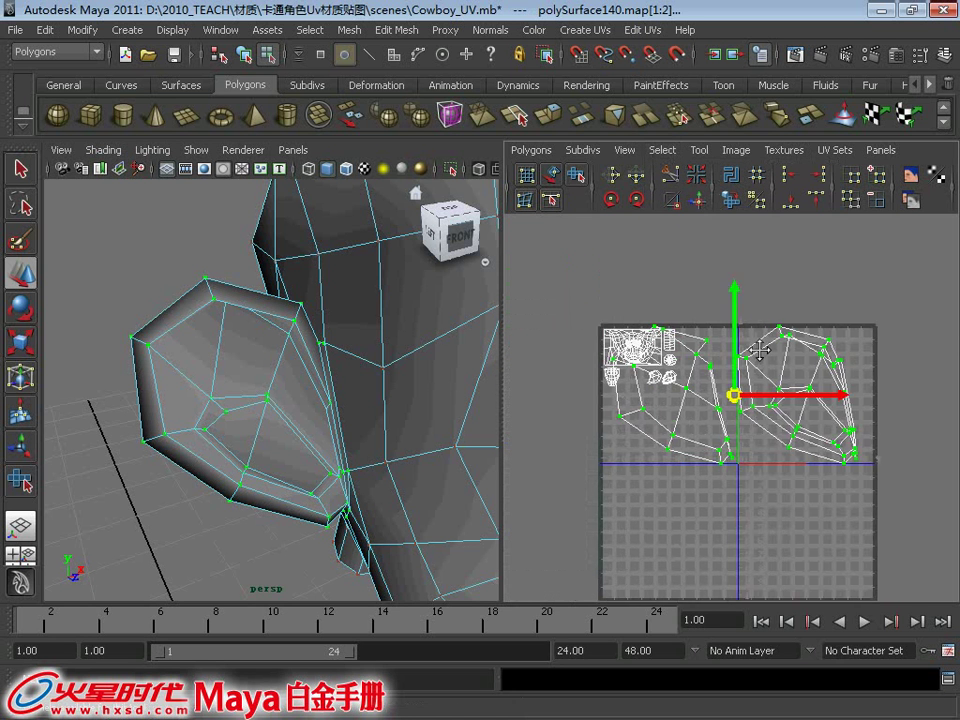
pyautogui.scroll(1, 761, 343)
pyautogui.moveTo(783, 397); pyautogui.dragTo(592, 388)
pyautogui.press('r')
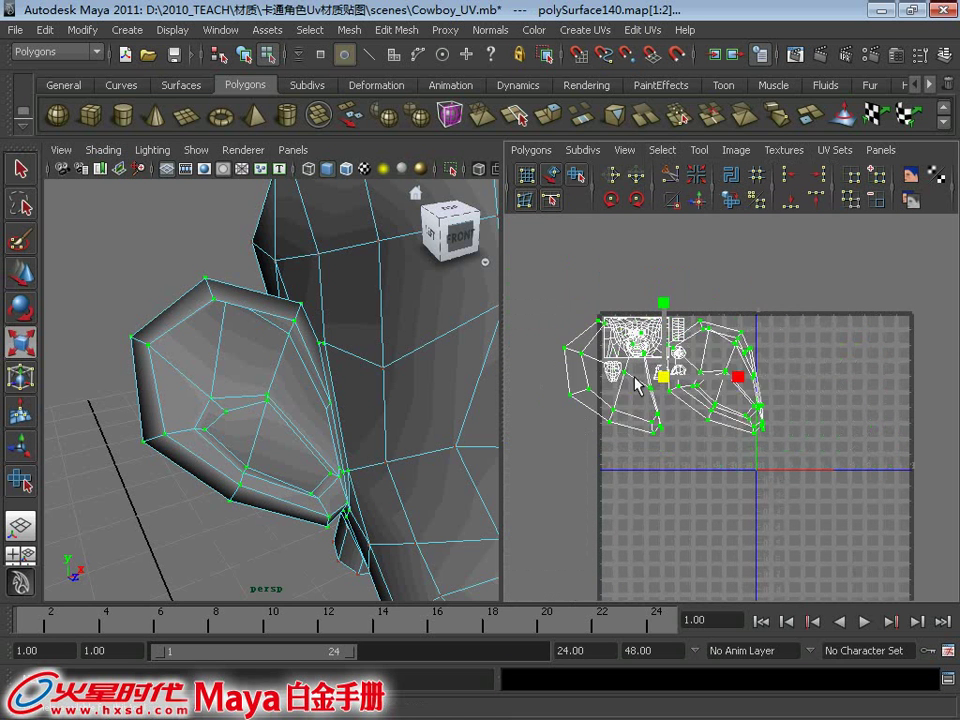
pyautogui.scroll(2, 595, 388)
pyautogui.scroll(2, 595, 388)
pyautogui.scroll(1, 595, 388)
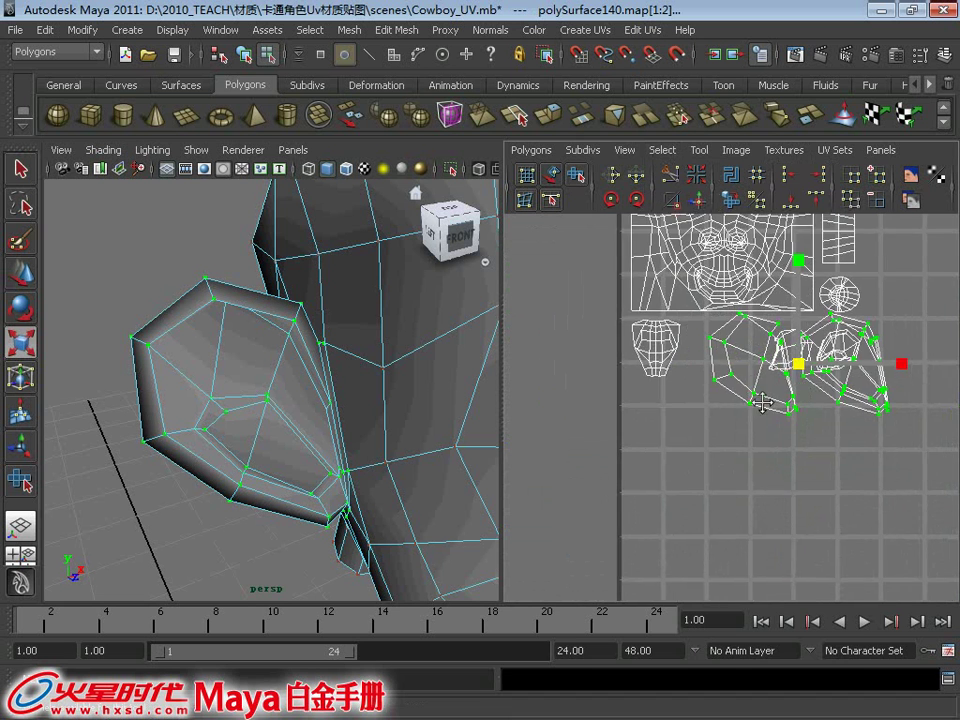
pyautogui.moveTo(788, 358); pyautogui.dragTo(713, 343)
# Narrow the ear shells horizontally and nudge them into the row of shells
pyautogui.press('w')
pyautogui.press('r')
pyautogui.moveTo(780, 342); pyautogui.dragTo(755, 342)
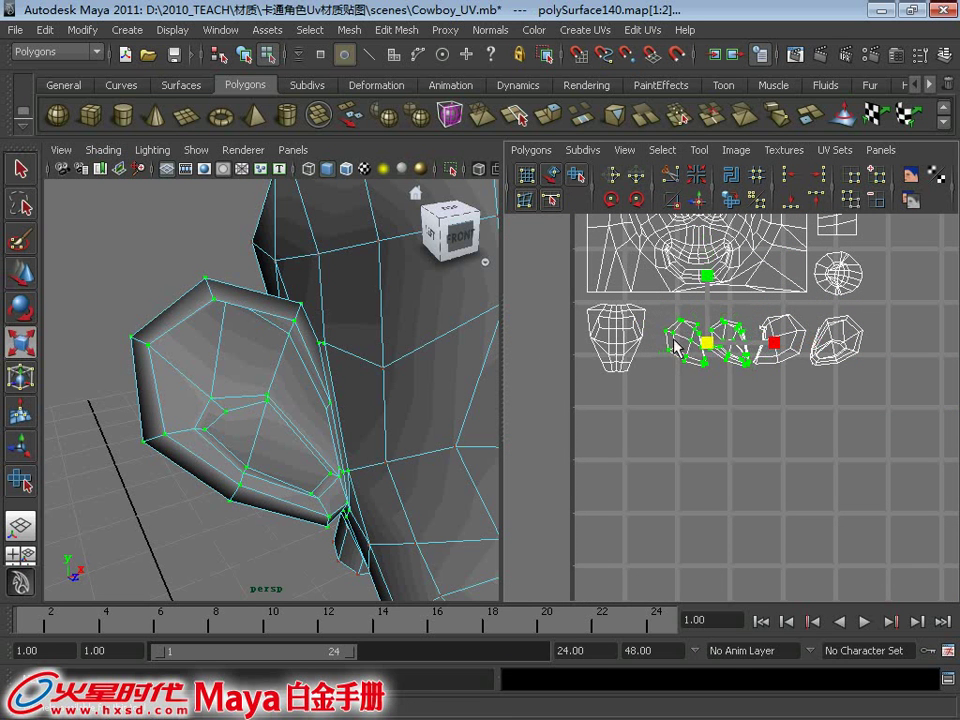
pyautogui.press('w')
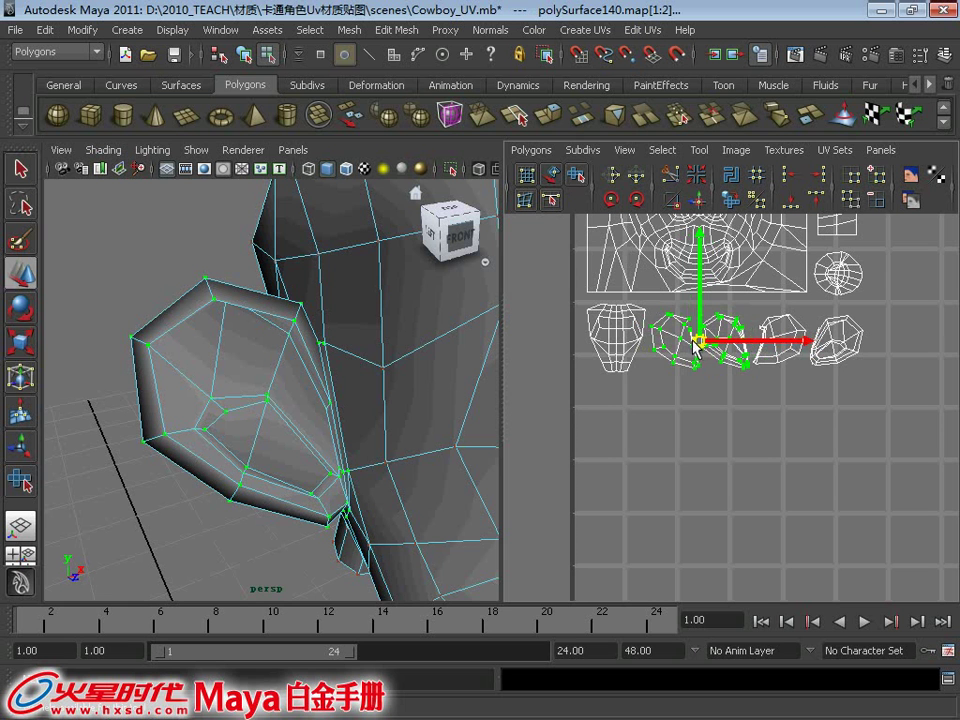
pyautogui.moveTo(694, 346); pyautogui.dragTo(697, 348)
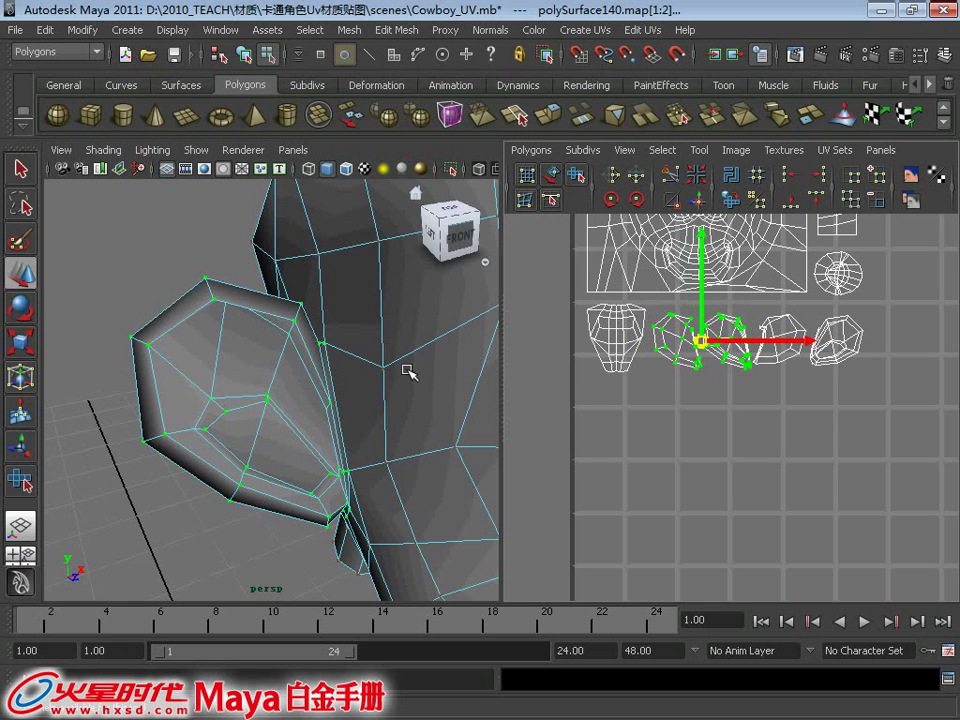
# Return to object mode and select the whole head mesh in a front view
pyautogui.keyDown('alt'); pyautogui.moveTo(311, 428); pyautogui.dragTo(371, 302); pyautogui.keyUp('alt')
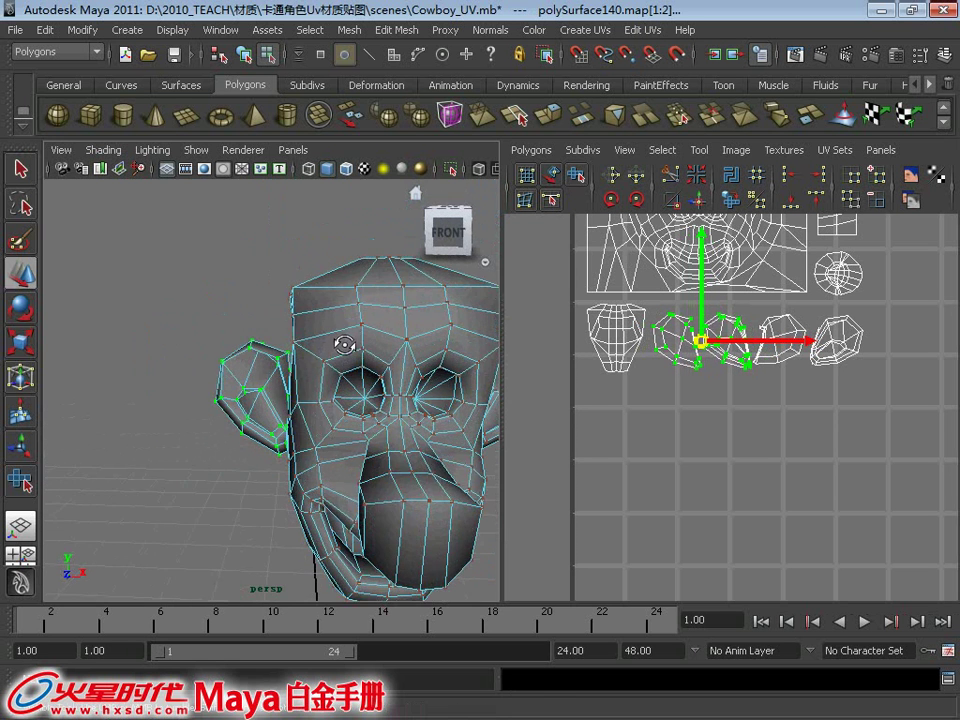
pyautogui.press('q')
pyautogui.moveTo(371, 302); pyautogui.dragTo(450, 274, button='right')
pyautogui.click(377, 313)
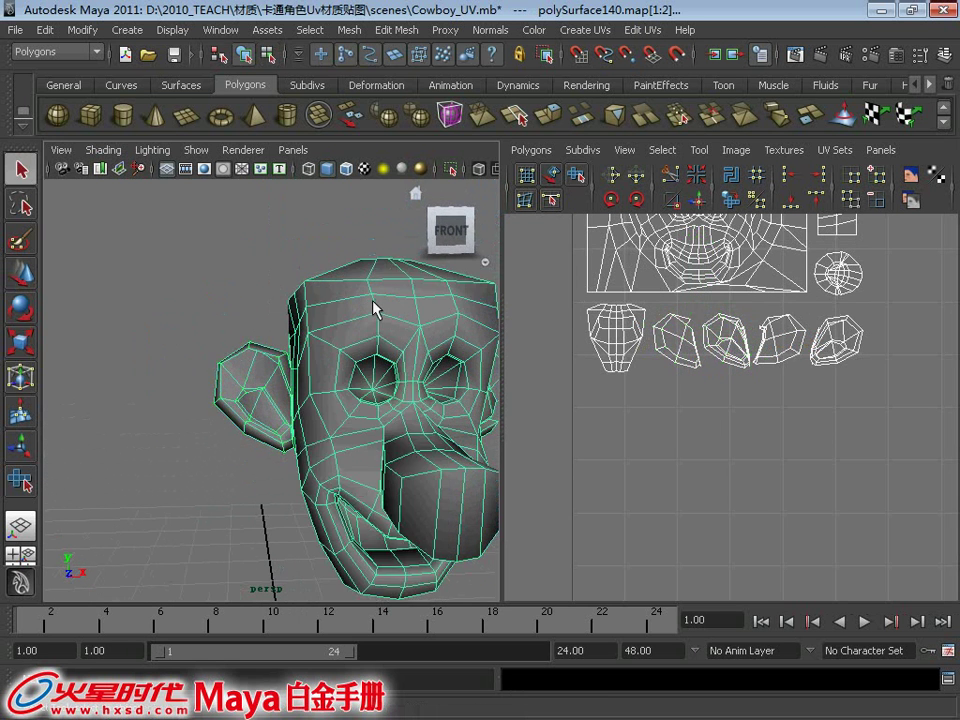
pyautogui.keyDown('alt'); pyautogui.moveTo(370, 353); pyautogui.dragTo(332, 306); pyautogui.keyUp('alt')
# Turn textured display back on (6), select all head UVs and scale them up about four times
pyautogui.press('6')
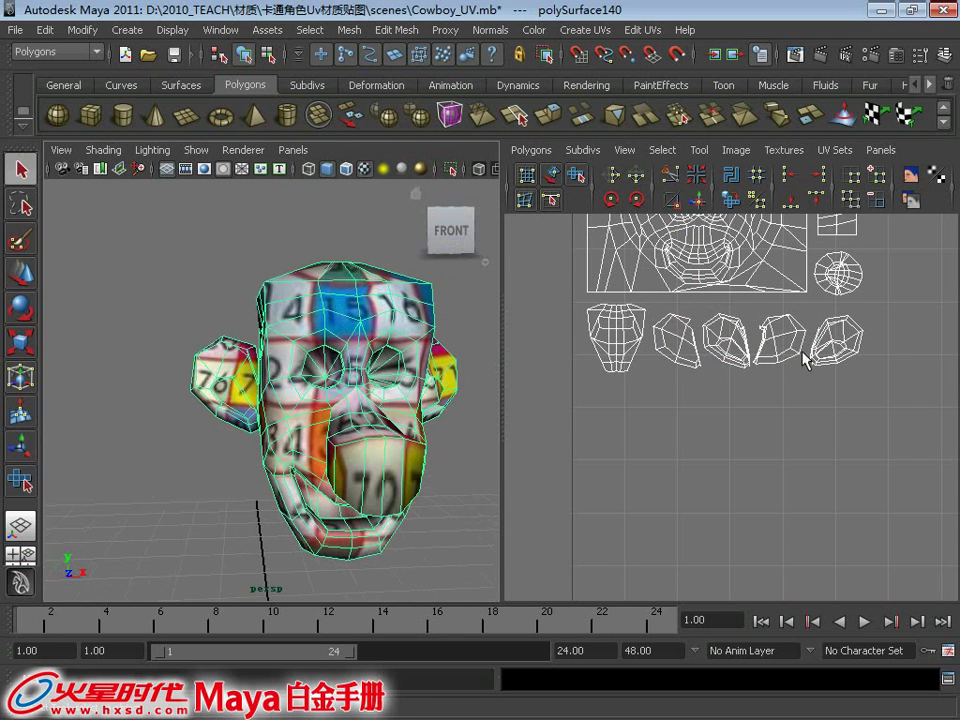
pyautogui.scroll(-3, 718, 345)
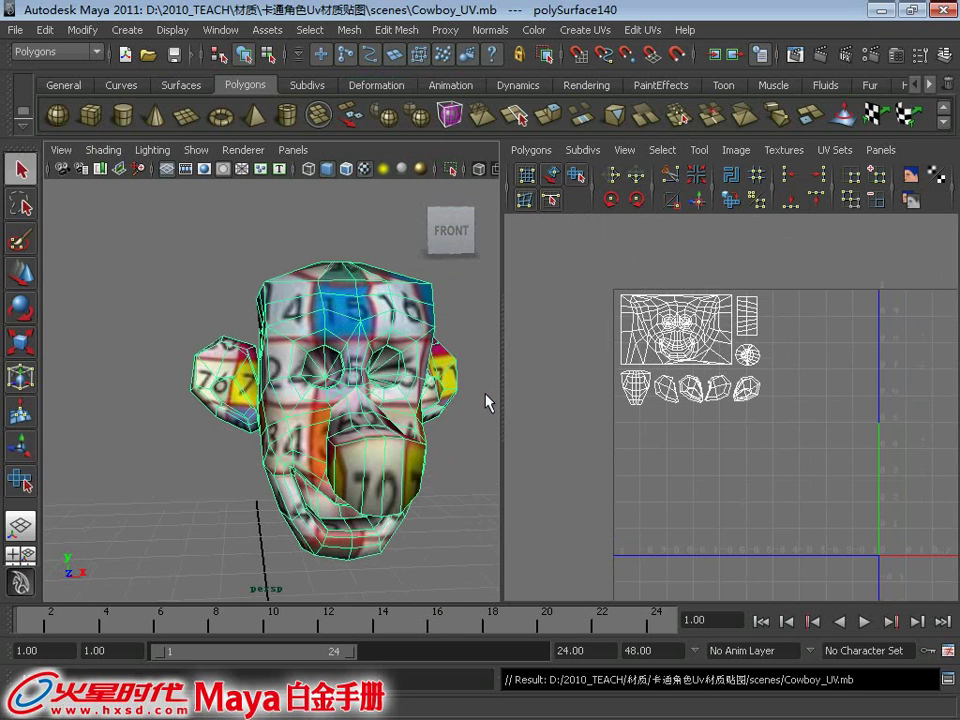
pyautogui.moveTo(670, 326); pyautogui.dragTo(734, 326, button='right')
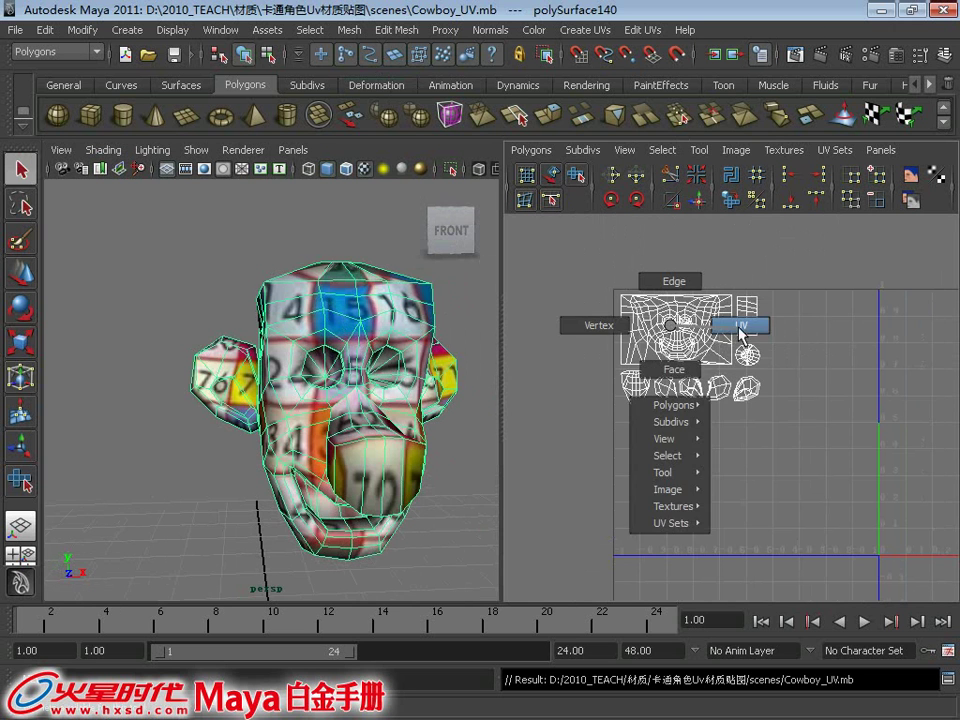
pyautogui.moveTo(615, 290); pyautogui.dragTo(814, 443)
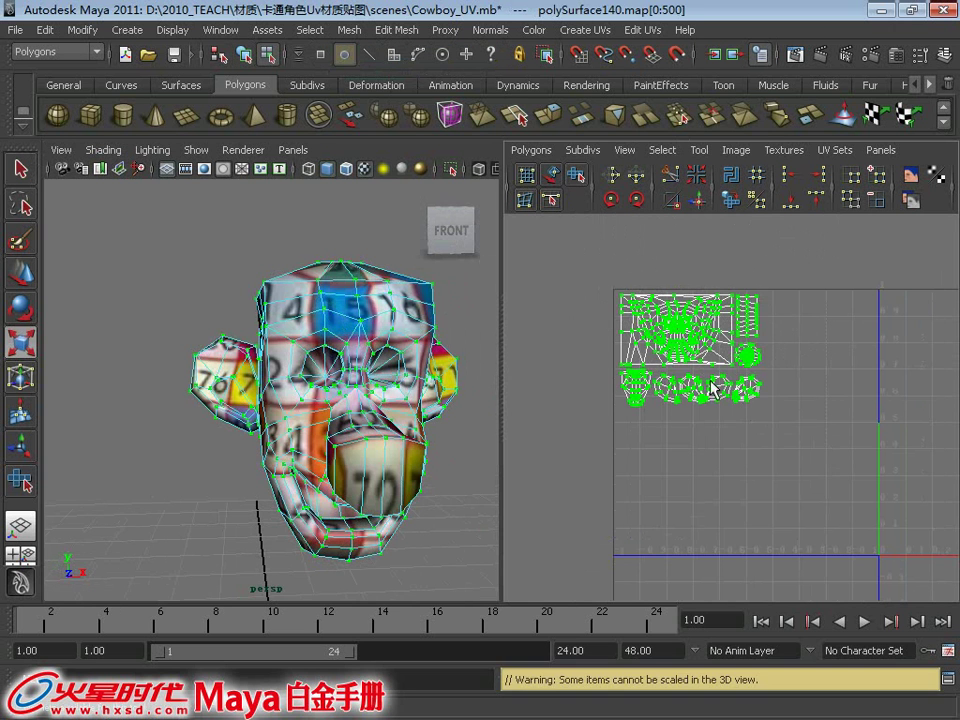
pyautogui.press('r')
pyautogui.moveTo(514, 275); pyautogui.dragTo(538, 385)
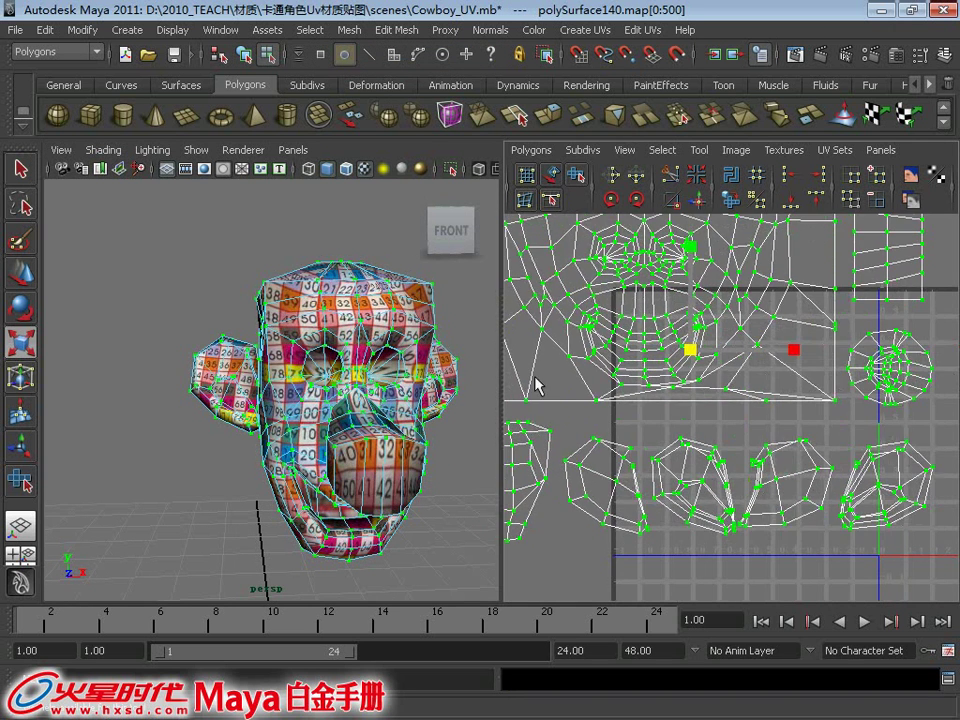
# Scale the UVs further, check the denser checker on the head, then undo that scaling
pyautogui.scroll(-3, 700, 370)
pyautogui.moveTo(713, 380); pyautogui.dragTo(790, 380)
pyautogui.keyDown('alt'); pyautogui.moveTo(330, 400); pyautogui.dragTo(290, 410); pyautogui.keyUp('alt')
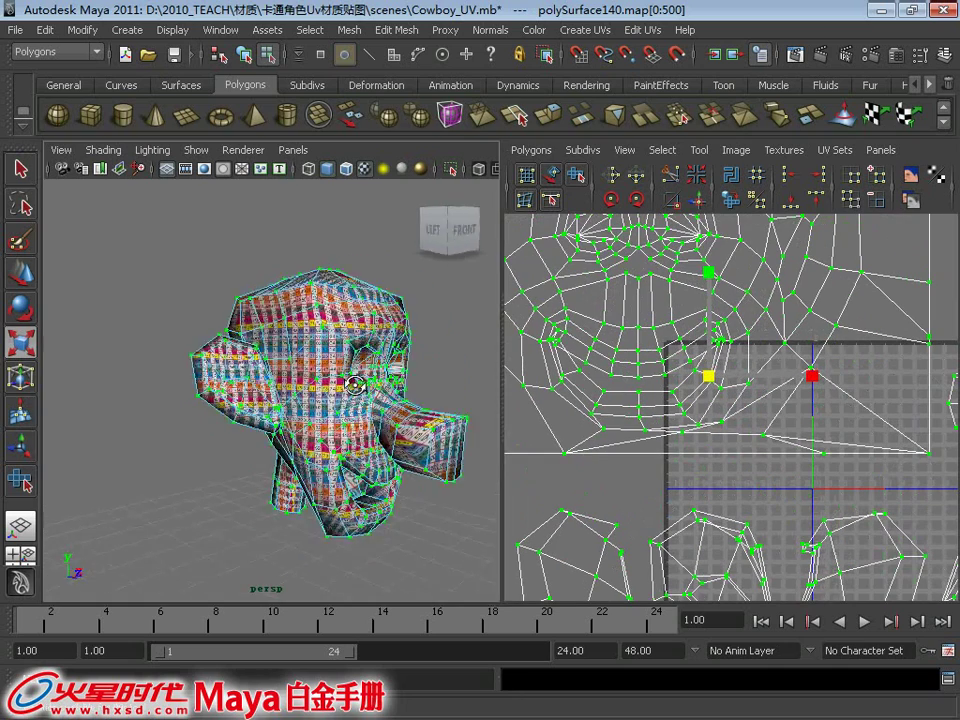
pyautogui.scroll(5, 380, 422)
pyautogui.moveTo(380, 422)
pyautogui.keyDown('alt'); pyautogui.mouseDown()
pyautogui.moveTo(256, 356)
pyautogui.moveTo(258, 390)
pyautogui.moveTo(364, 426)
pyautogui.moveTo(268, 411)
pyautogui.moveTo(363, 415)
pyautogui.mouseUp(); pyautogui.keyUp('alt')
pyautogui.scroll(-5, 300, 400)
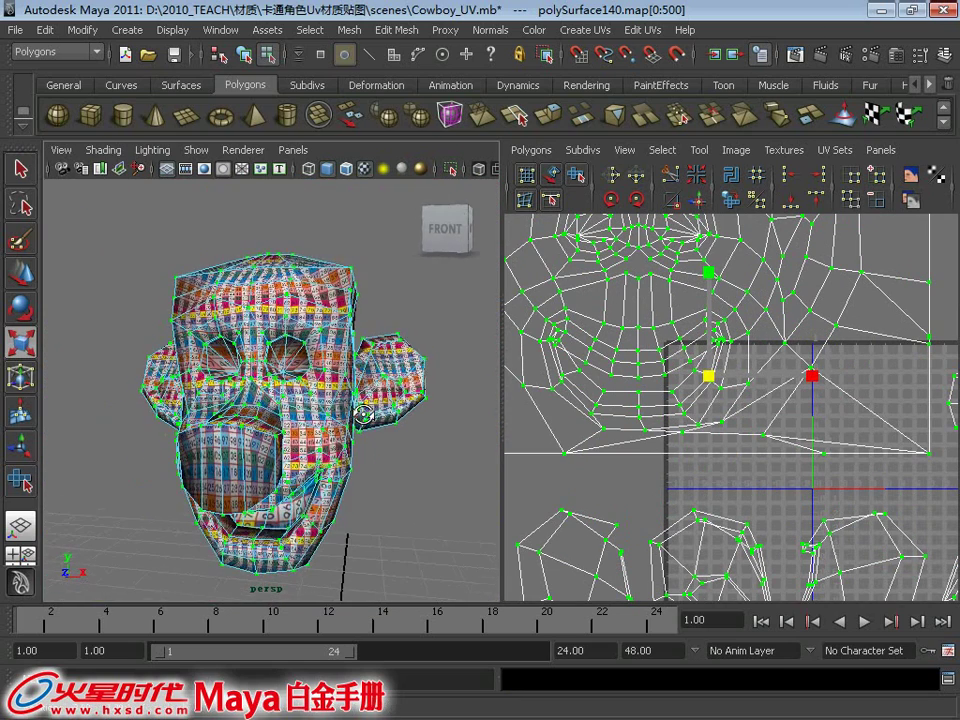
pyautogui.hotkey('ctrl', 'z')
pyautogui.hotkey('ctrl', 'z')
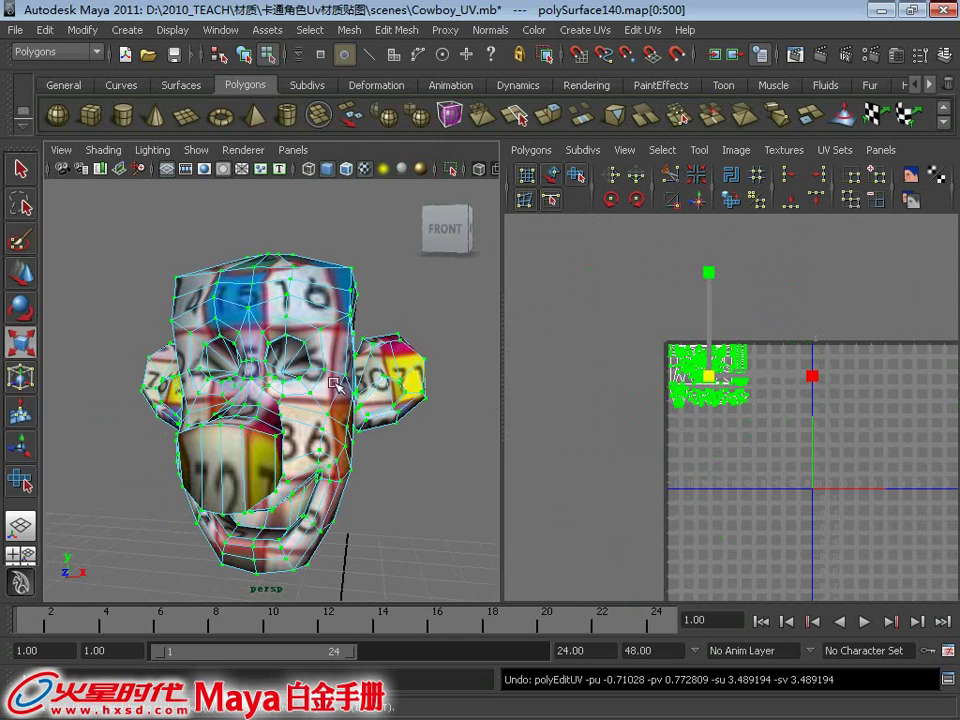
# Deselect the UVs, return to object mode and reveal the head's hidden faces with Show Selection
pyautogui.click(573, 345)
pyautogui.moveTo(317, 300); pyautogui.dragTo(347, 289, button='right')
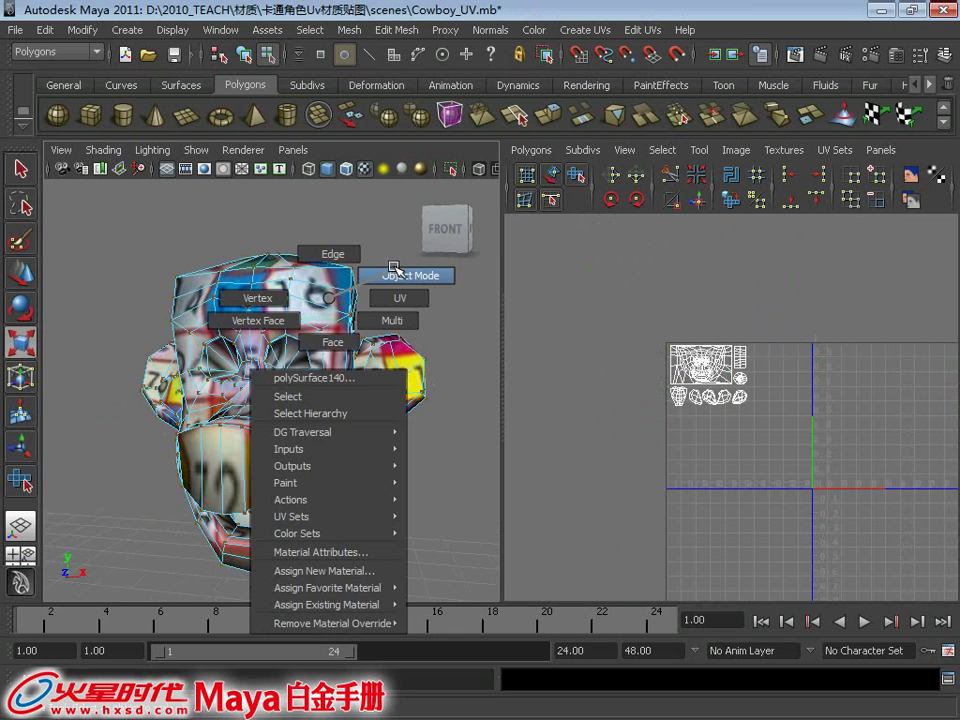
pyautogui.click(178, 30)
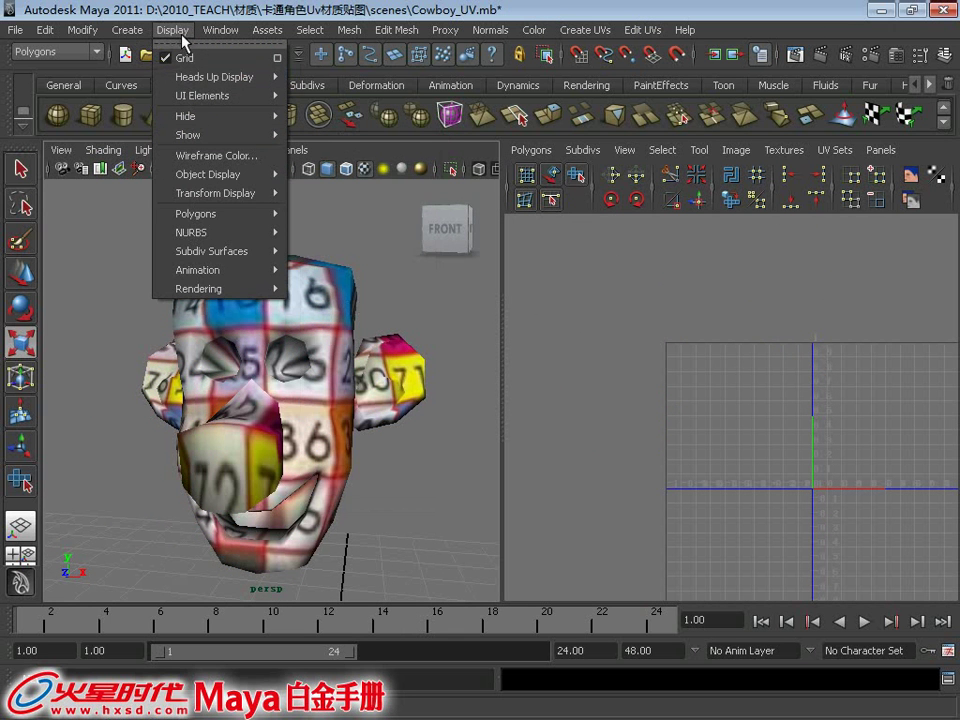
pyautogui.moveTo(188, 134)
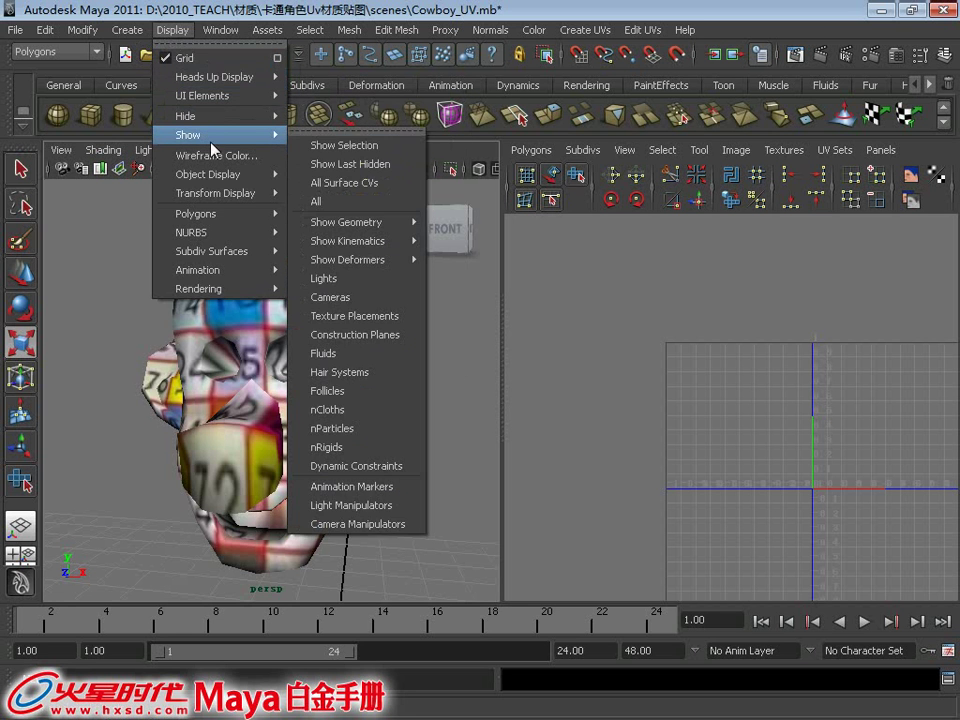
pyautogui.click(343, 143)
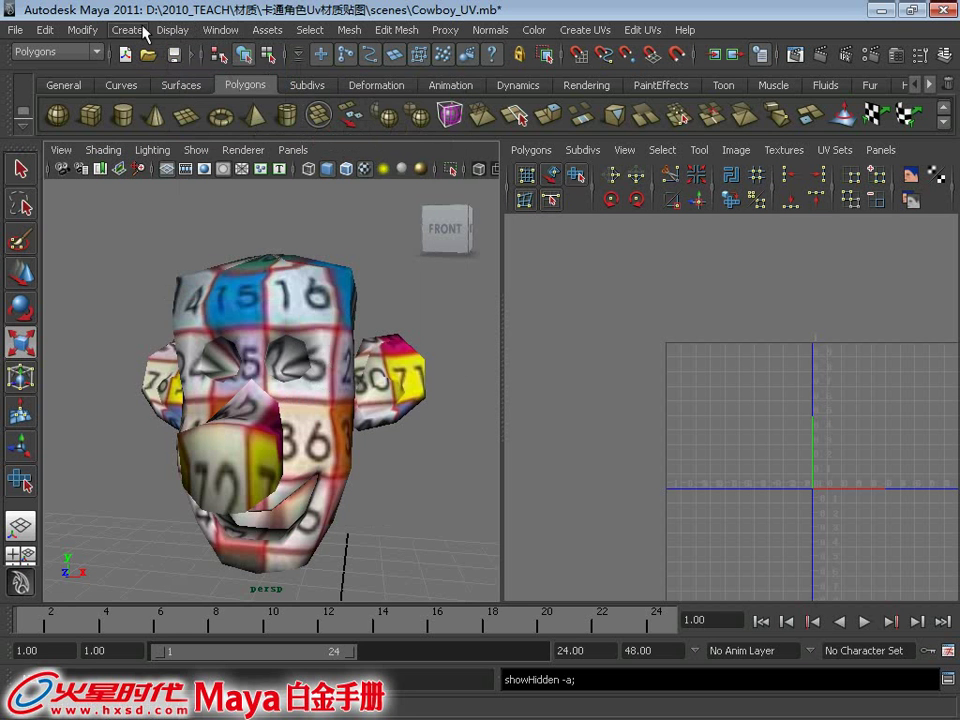
# Unhide every scene object with Show All and zoom in on the character's face
pyautogui.click(170, 29)
pyautogui.moveTo(188, 134)
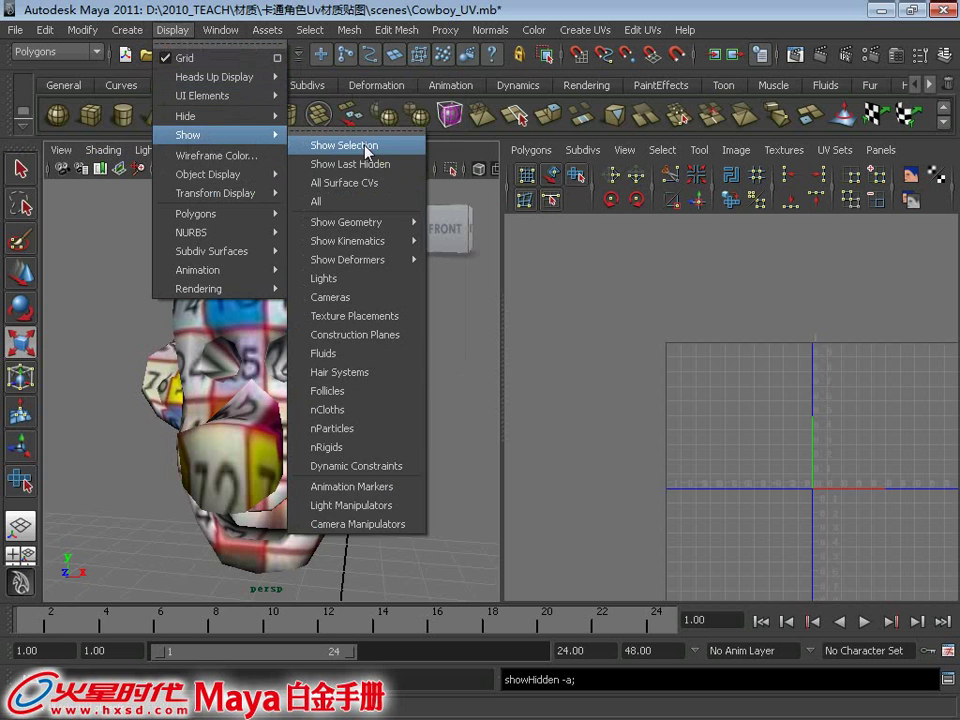
pyautogui.click(311, 197)
pyautogui.scroll(-5, 264, 320)
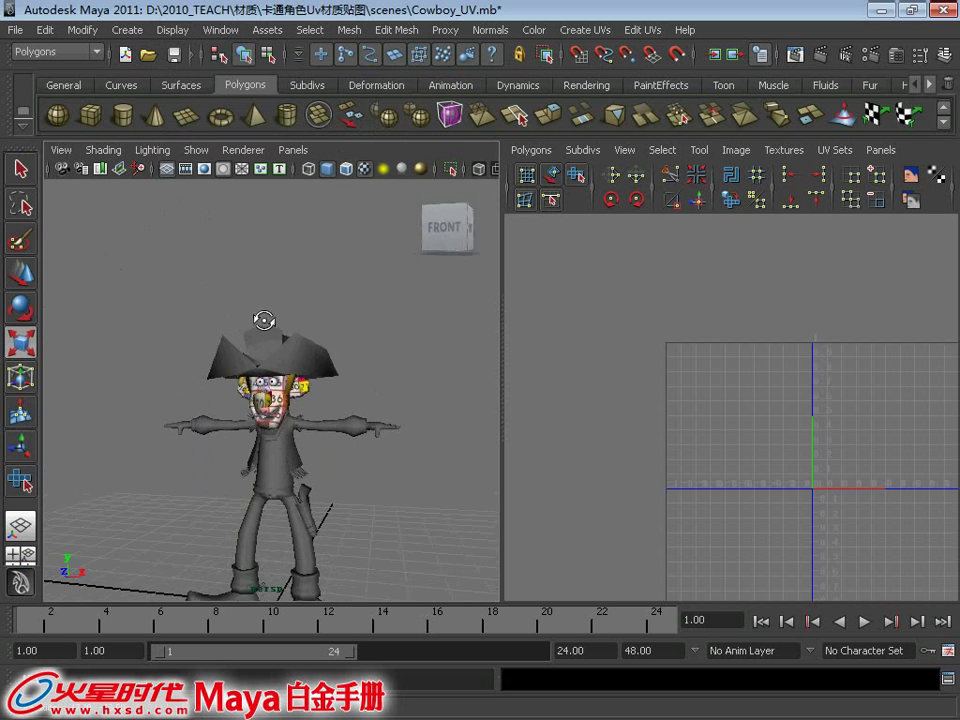
pyautogui.keyDown('alt'); pyautogui.moveTo(253, 321); pyautogui.dragTo(184, 306); pyautogui.keyUp('alt')
pyautogui.scroll(3, 248, 357)
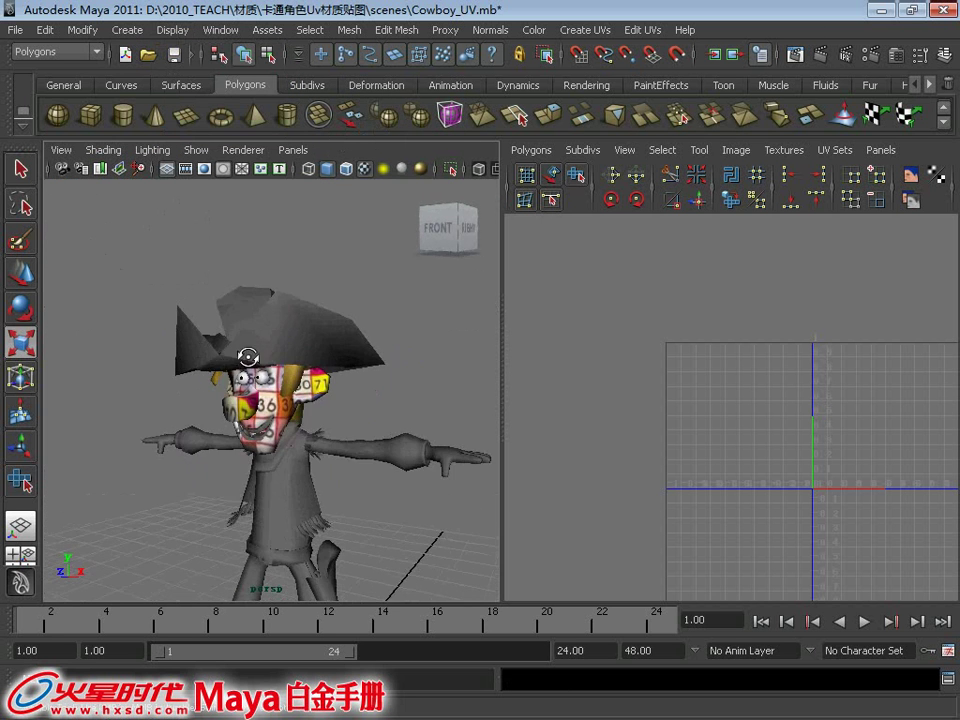
pyautogui.keyDown('alt'); pyautogui.moveTo(248, 357); pyautogui.dragTo(304, 357); pyautogui.keyUp('alt')
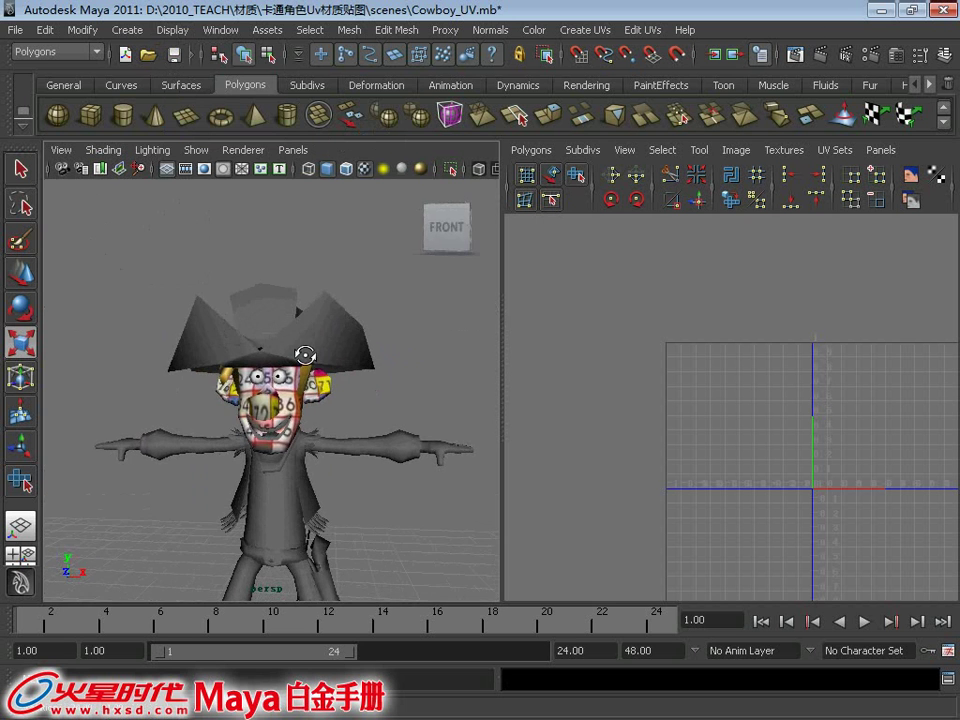
pyautogui.scroll(2, 328, 360)
pyautogui.scroll(2, 325, 380)
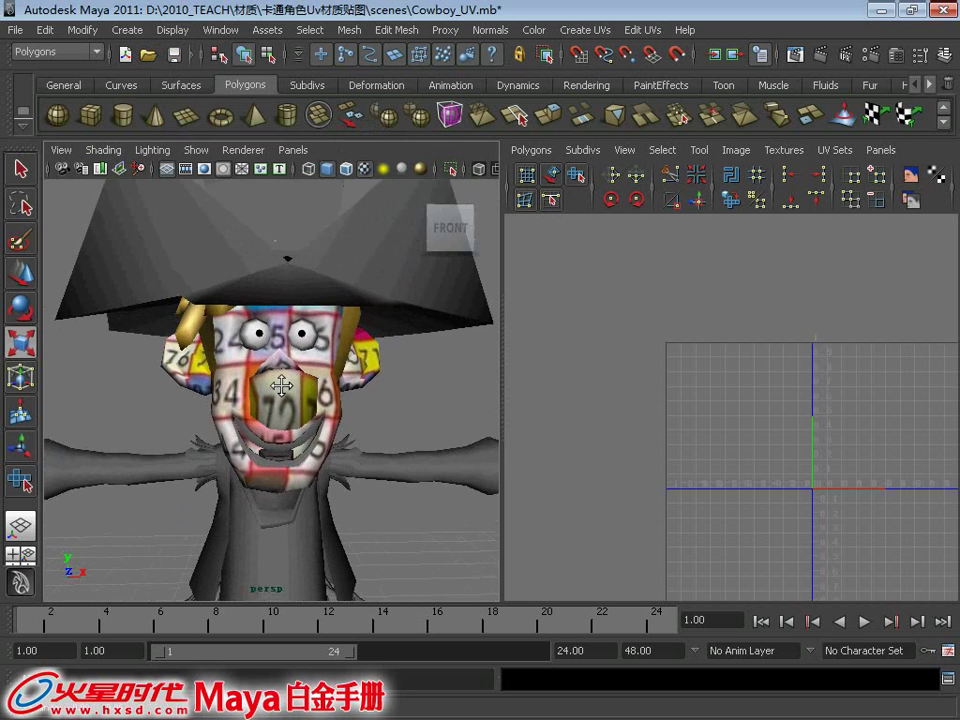
pyautogui.scroll(2, 318, 427)
pyautogui.scroll(2, 316, 421)
# Select the mouth object and orbit in around the mouth
pyautogui.click(350, 432)
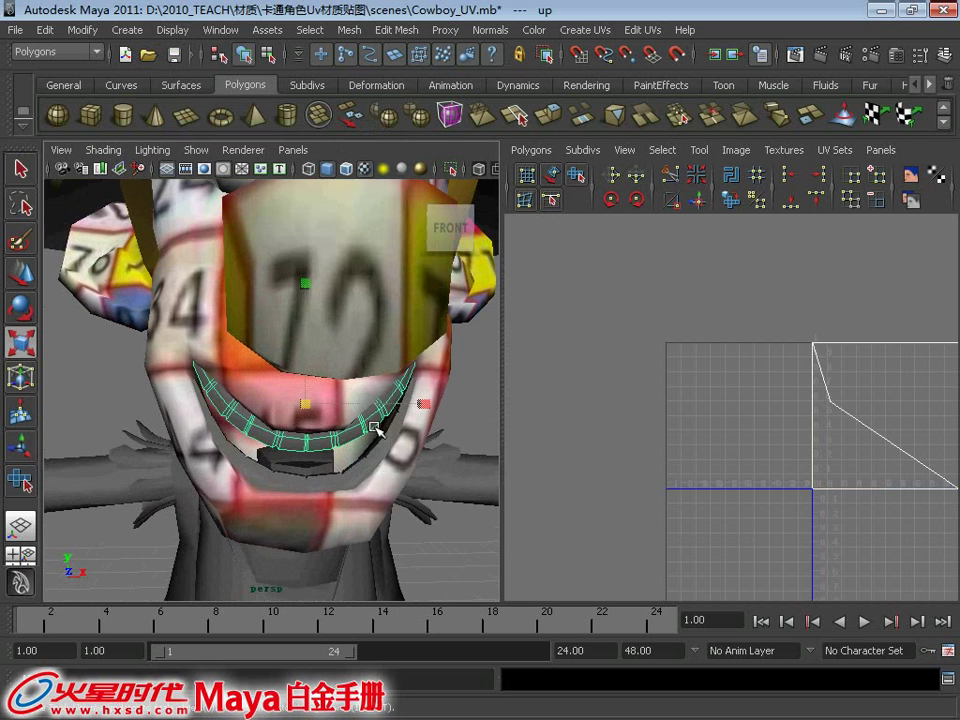
pyautogui.moveTo(377, 429)
pyautogui.keyDown('alt'); pyautogui.mouseDown()
pyautogui.moveTo(289, 435)
pyautogui.moveTo(311, 470)
pyautogui.moveTo(251, 404)
pyautogui.moveTo(282, 401)
pyautogui.moveTo(306, 456)
pyautogui.moveTo(250, 461)
pyautogui.moveTo(283, 401)
pyautogui.mouseUp(); pyautogui.keyUp('alt')
pyautogui.scroll(3, 295, 452)
pyautogui.scroll(2, 289, 450)
pyautogui.scroll(-2, 340, 483)
pyautogui.scroll(-3, 381, 471)
# Select the 'up' and 'shetou' mouth strips and assign them the existing 'test' material
pyautogui.click(213, 398)
pyautogui.click(242, 420)
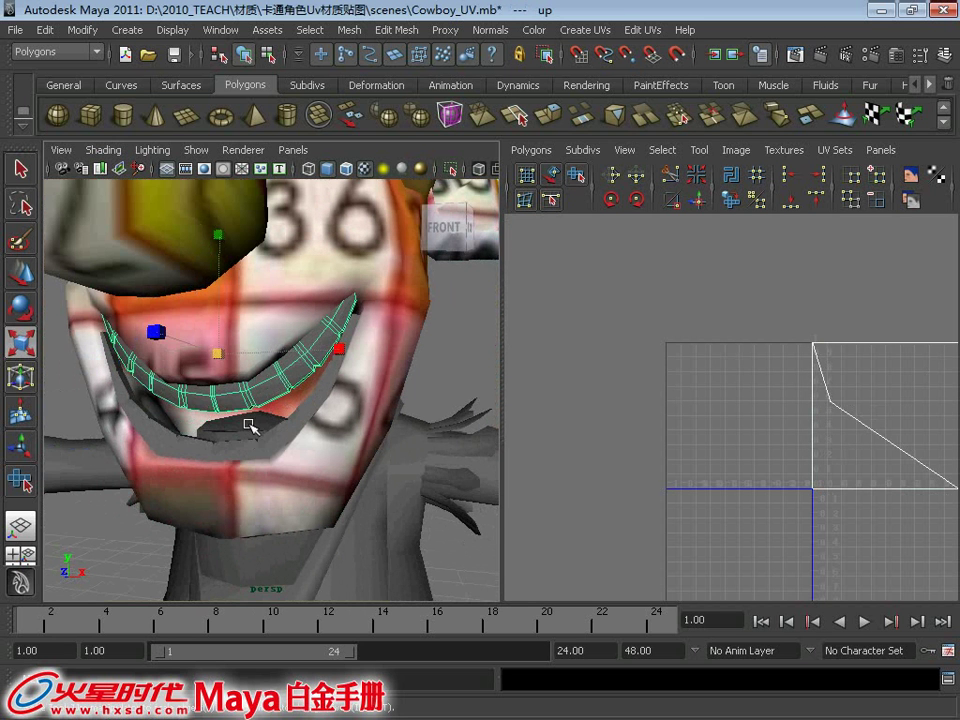
pyautogui.click(252, 430)
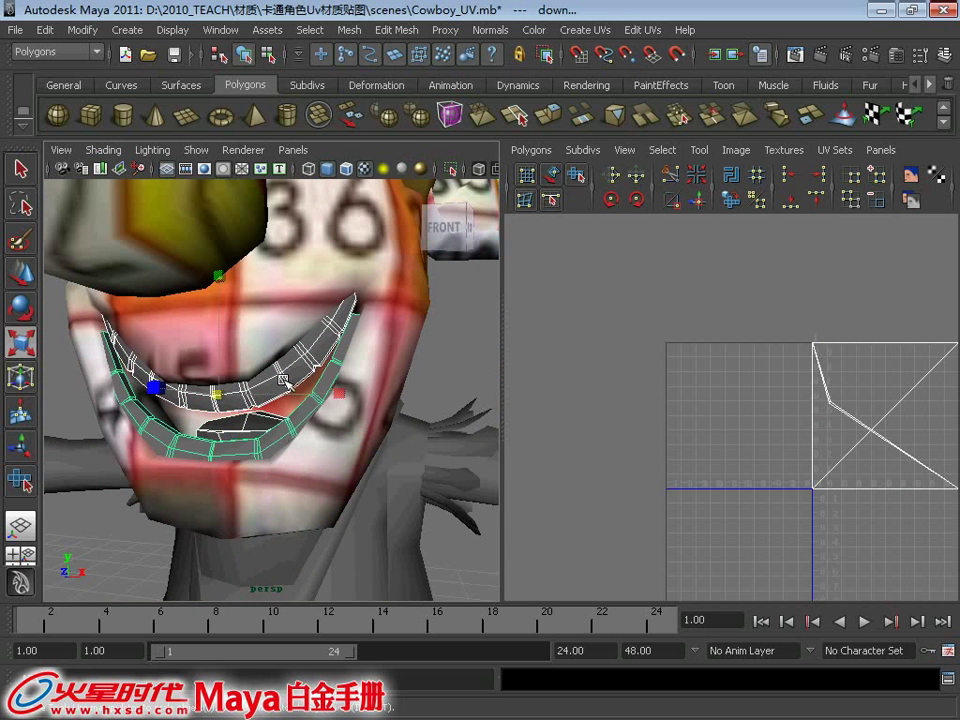
pyautogui.moveTo(285, 380); pyautogui.dragTo(406, 671, button='right')
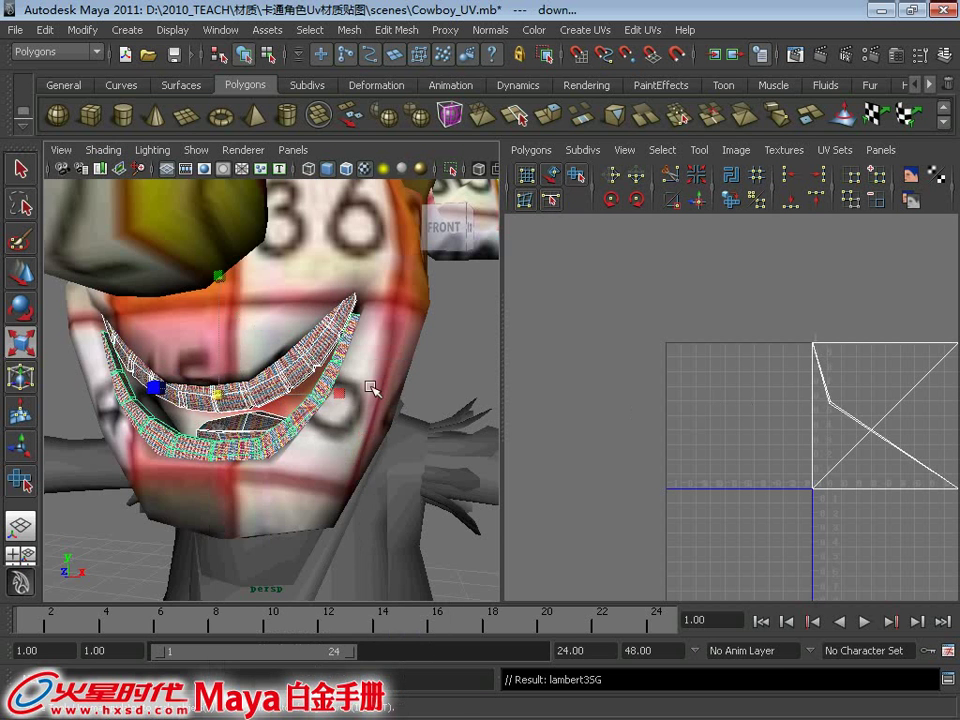
pyautogui.keyDown('alt'); pyautogui.moveTo(371, 387); pyautogui.dragTo(337, 343); pyautogui.keyUp('alt')
pyautogui.click(337, 341)
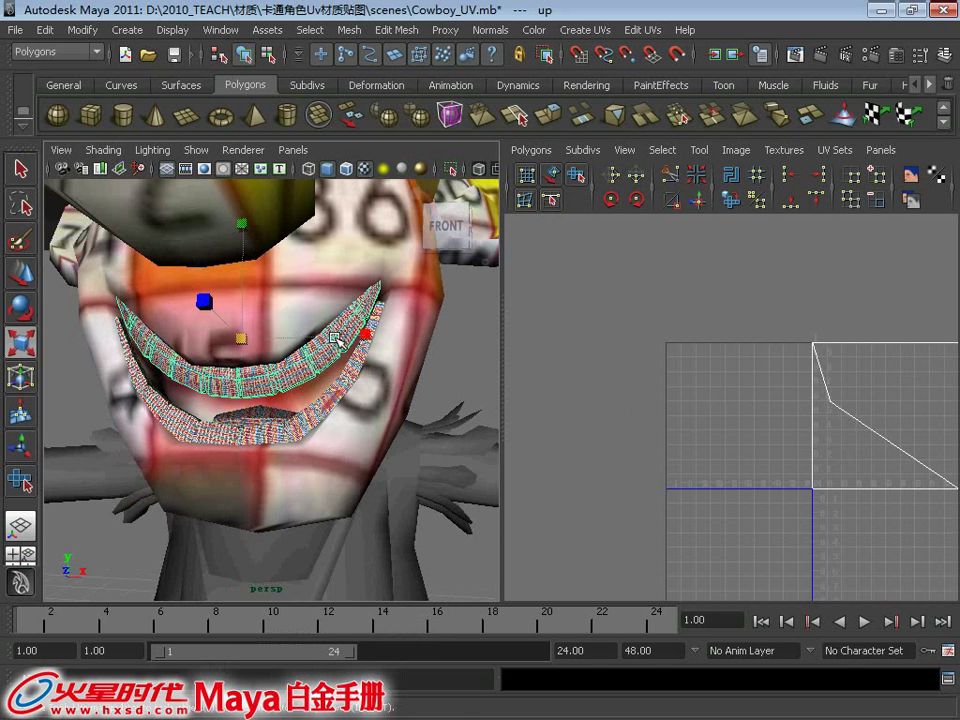
# Planar-map both mouth strips projected from the Z axis, then shrink the projection vertically
pyautogui.keyDown('shift'); pyautogui.click(326, 404); pyautogui.keyUp('shift')
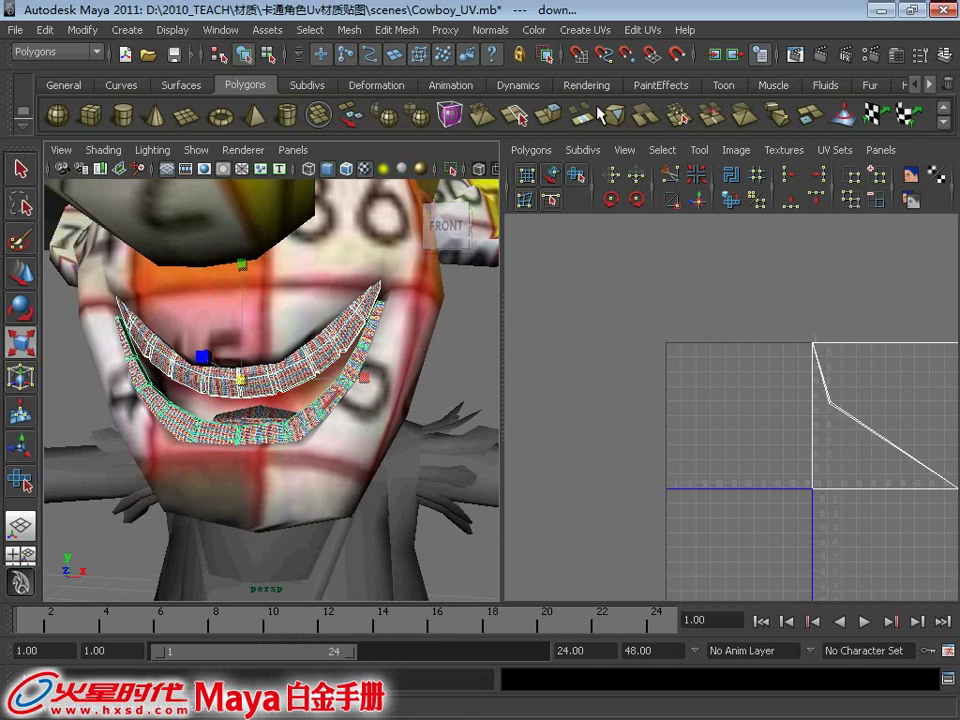
pyautogui.click(581, 30)
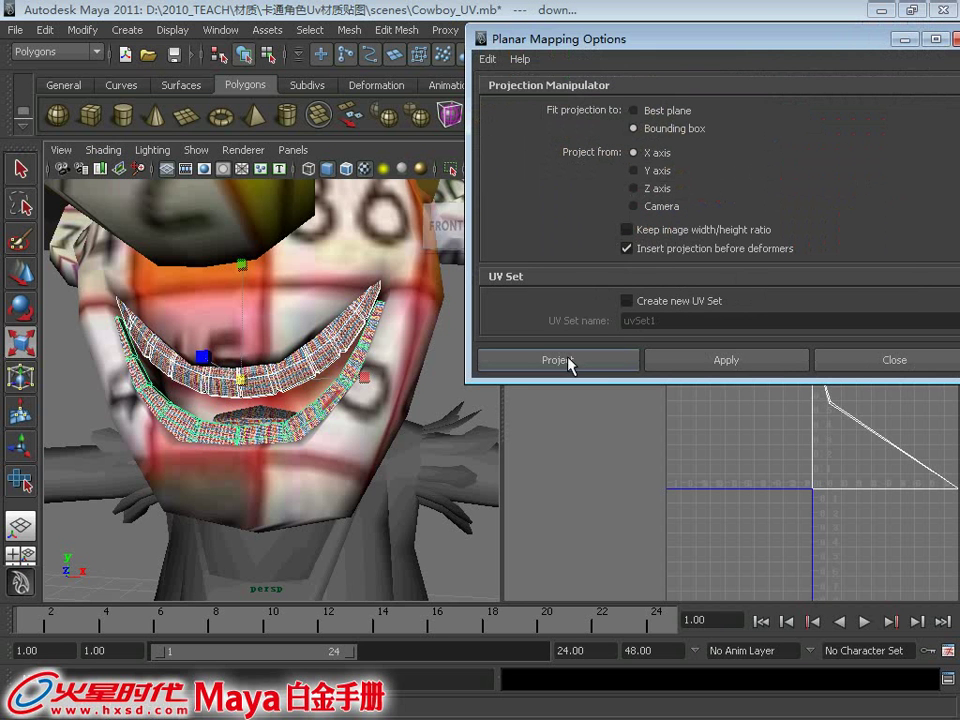
pyautogui.click(648, 189)
pyautogui.click(580, 362)
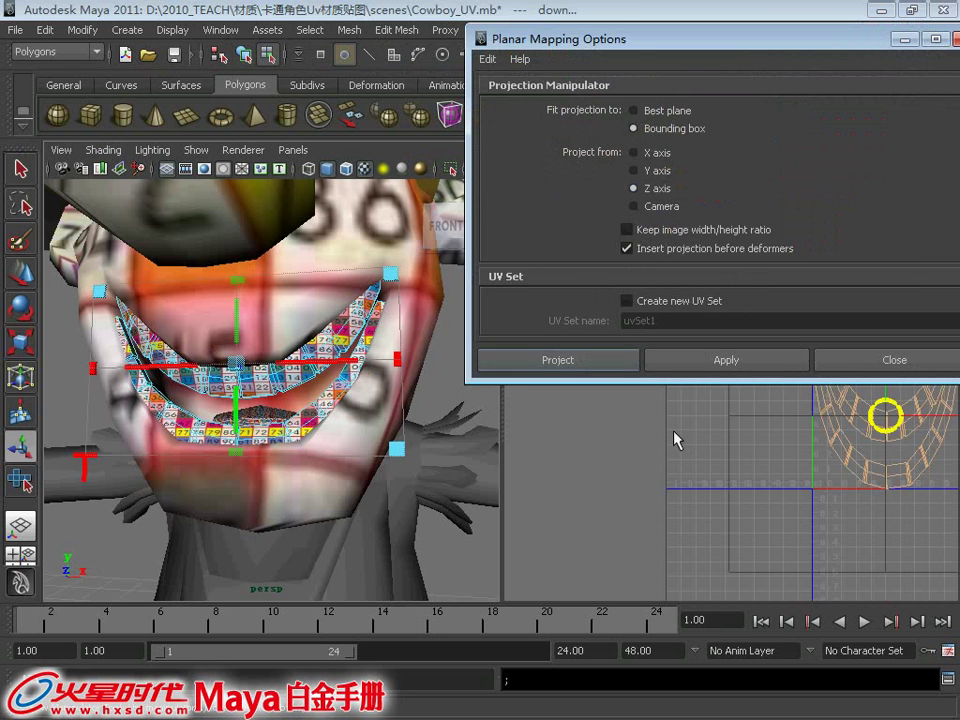
pyautogui.moveTo(820, 297)
pyautogui.mouseDown()
pyautogui.moveTo(843, 378)
pyautogui.moveTo(835, 366)
pyautogui.mouseUp()
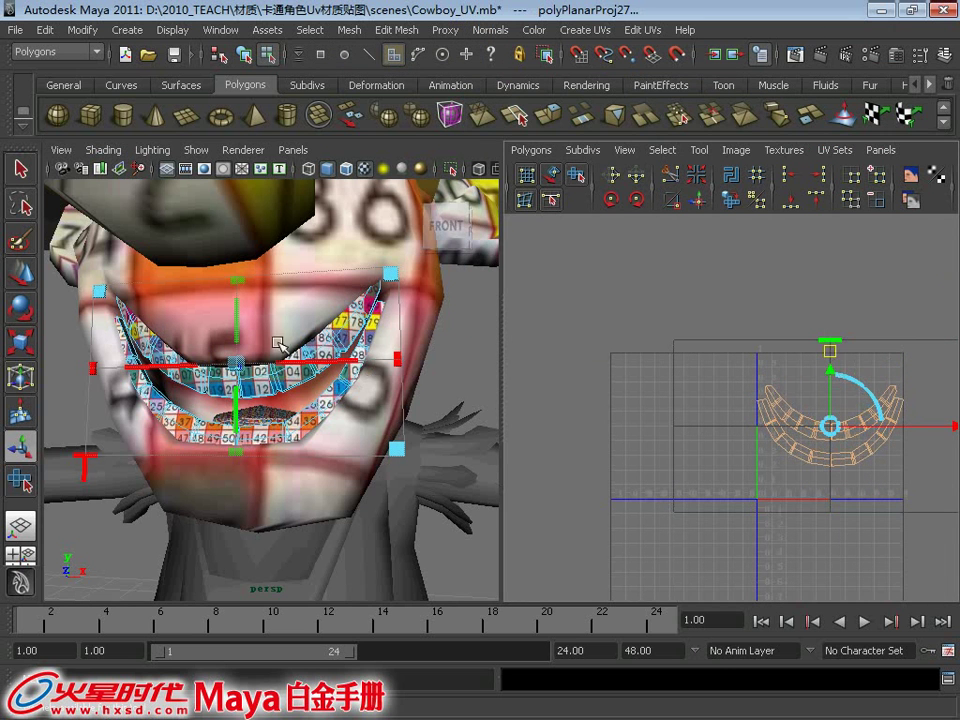
pyautogui.scroll(5, 278, 343)
pyautogui.keyDown('alt'); pyautogui.moveTo(317, 420); pyautogui.dragTo(236, 364); pyautogui.keyUp('alt')
pyautogui.scroll(-5, 202, 347)
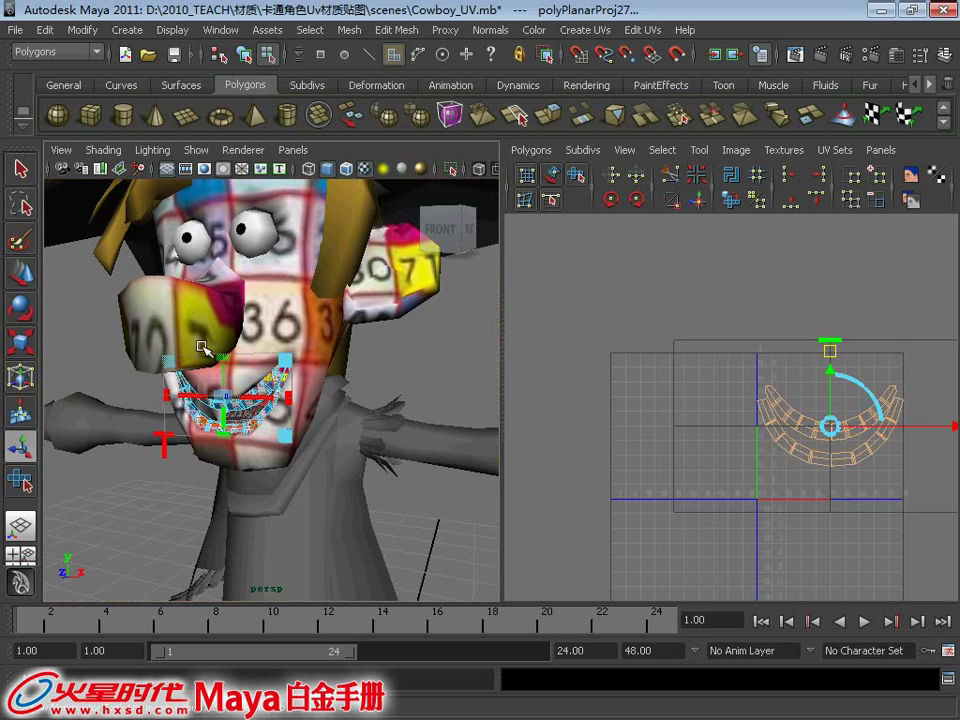
pyautogui.scroll(2, 329, 412)
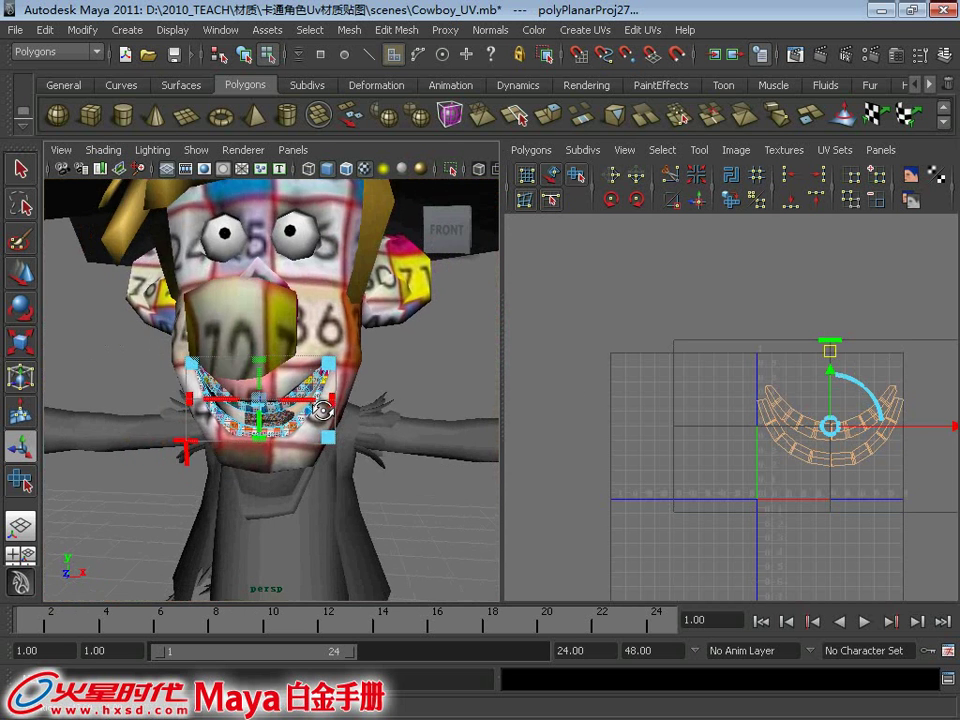
pyautogui.scroll(3, 340, 450)
# Automatically map the tongue's UVs and zoom in on the resulting shells
pyautogui.press('q')
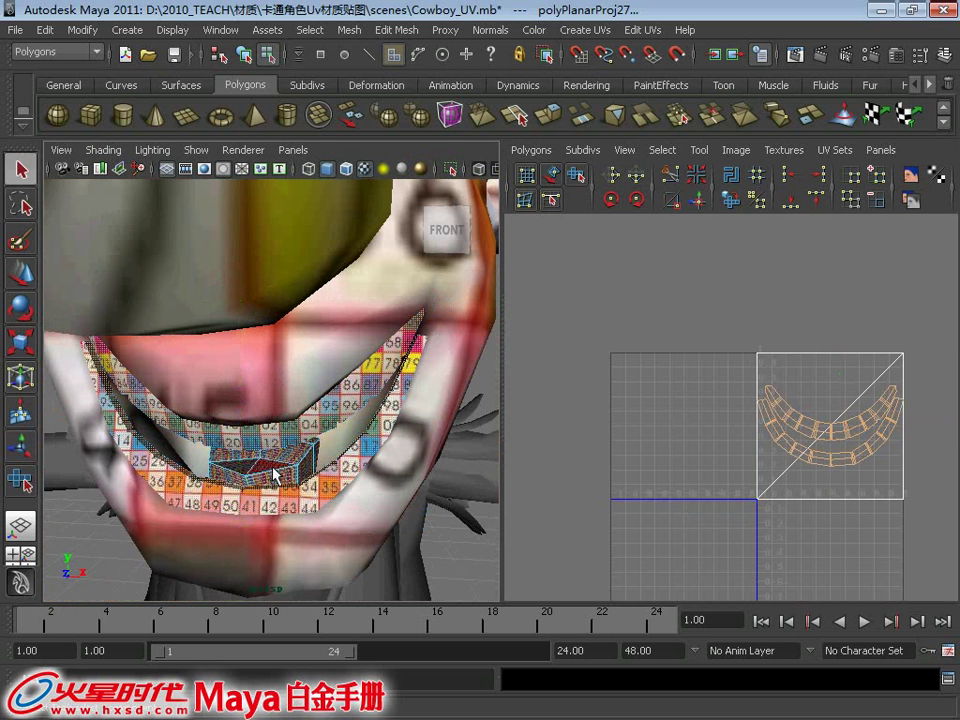
pyautogui.moveTo(274, 474); pyautogui.dragTo(343, 364, button='right')
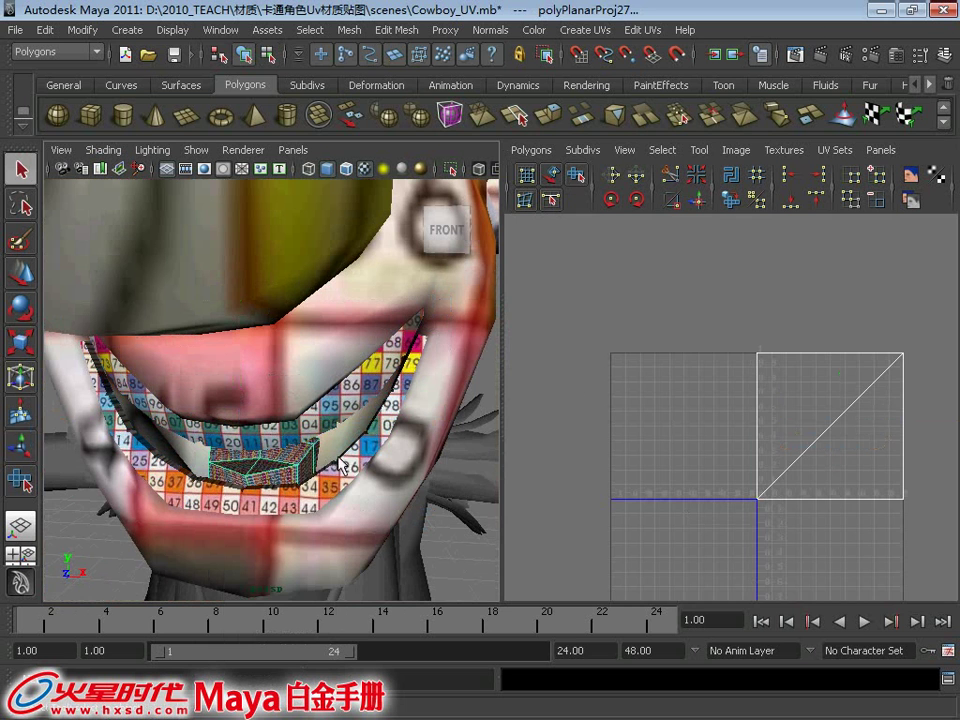
pyautogui.keyDown('alt'); pyautogui.moveTo(585, 385); pyautogui.dragTo(565, 384, button='middle'); pyautogui.keyUp('alt')
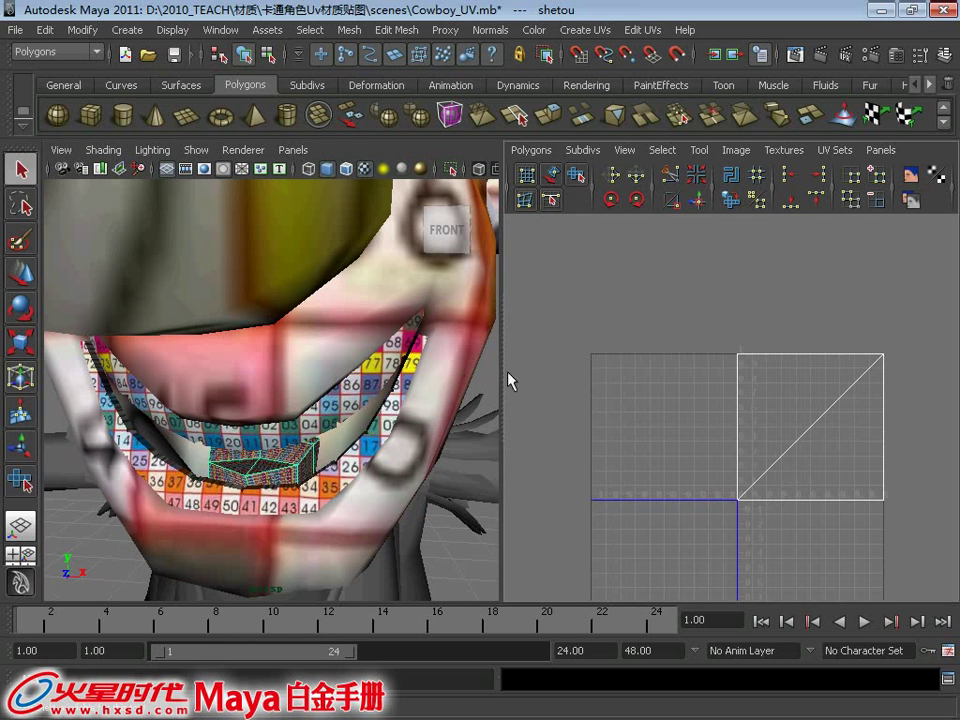
pyautogui.click(584, 30)
pyautogui.click(620, 114)
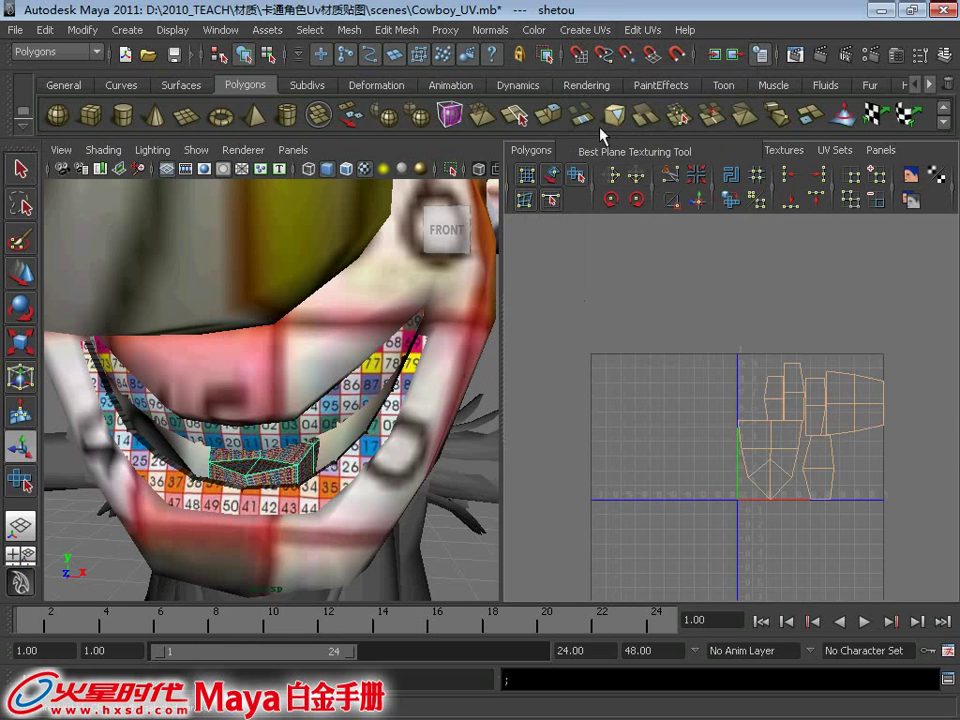
pyautogui.keyDown('alt'); pyautogui.moveTo(757, 387); pyautogui.dragTo(671, 377, button='middle'); pyautogui.keyUp('alt')
# Select the tongue shell edges and move-and-sew them into one shell, redoing the sew once
pyautogui.moveTo(726, 409); pyautogui.dragTo(728, 372, button='right')
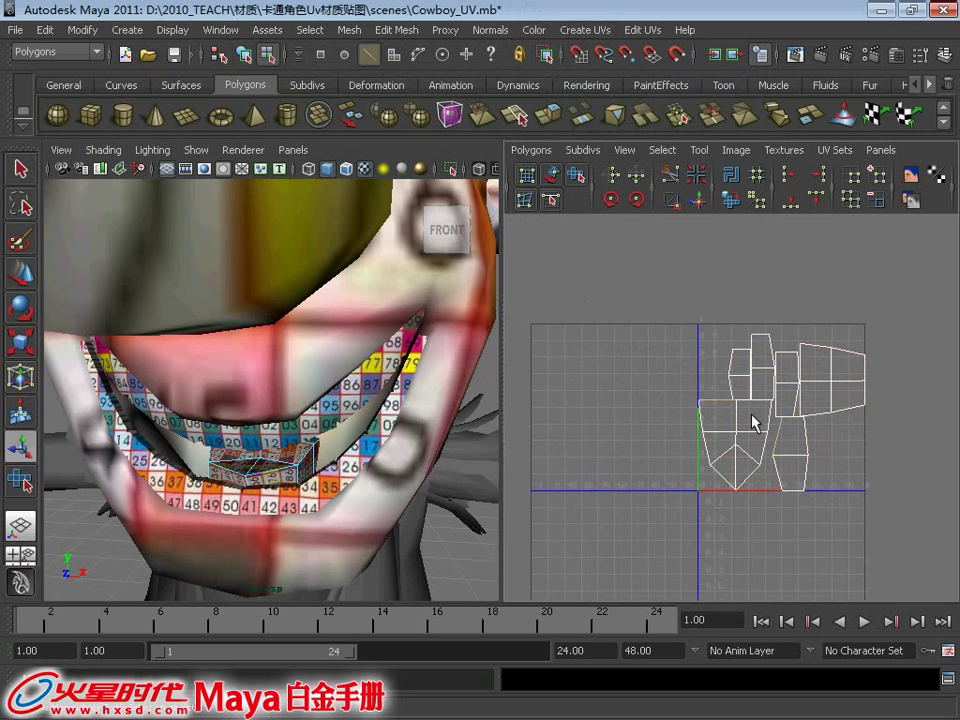
pyautogui.click(763, 405)
pyautogui.click(763, 405)
pyautogui.click(706, 208)
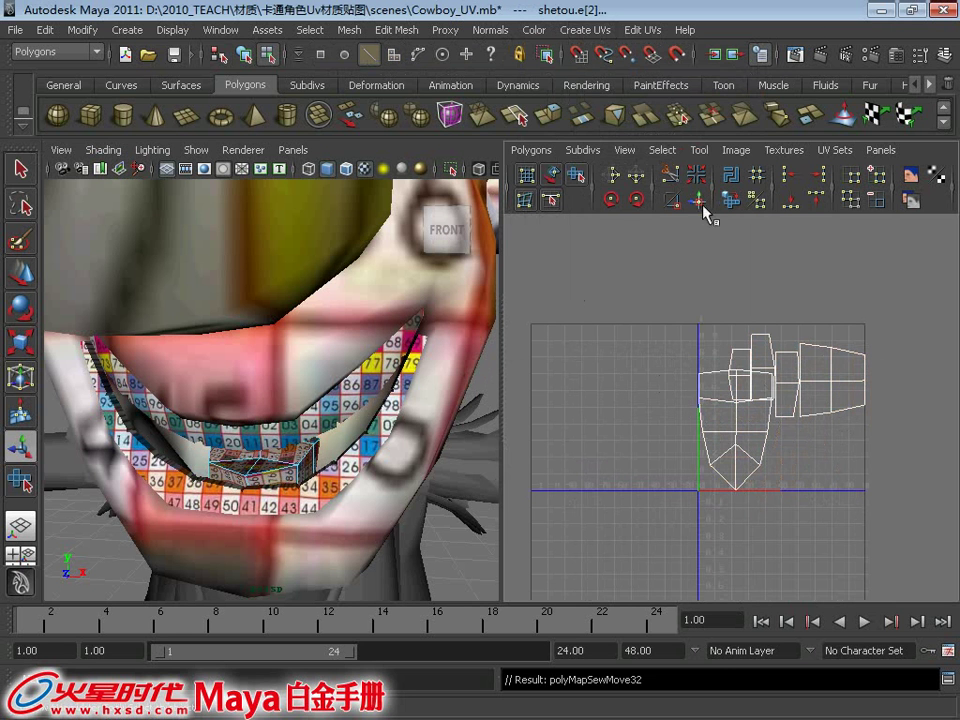
pyautogui.keyDown('alt'); pyautogui.moveTo(707, 354); pyautogui.dragTo(639, 349, button='middle'); pyautogui.keyUp('alt')
pyautogui.rightClick(714, 361)
pyautogui.moveTo(714, 361)
pyautogui.mouseDown(button='right')
pyautogui.moveTo(731, 336)
pyautogui.moveTo(737, 290)
pyautogui.mouseUp(button='right')
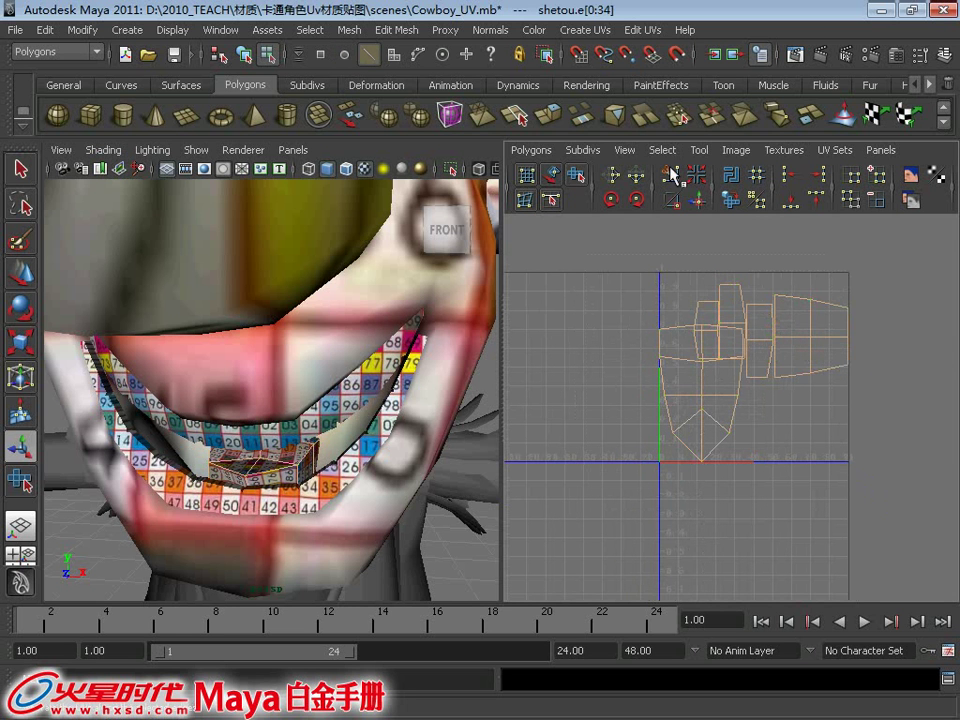
pyautogui.click(706, 208)
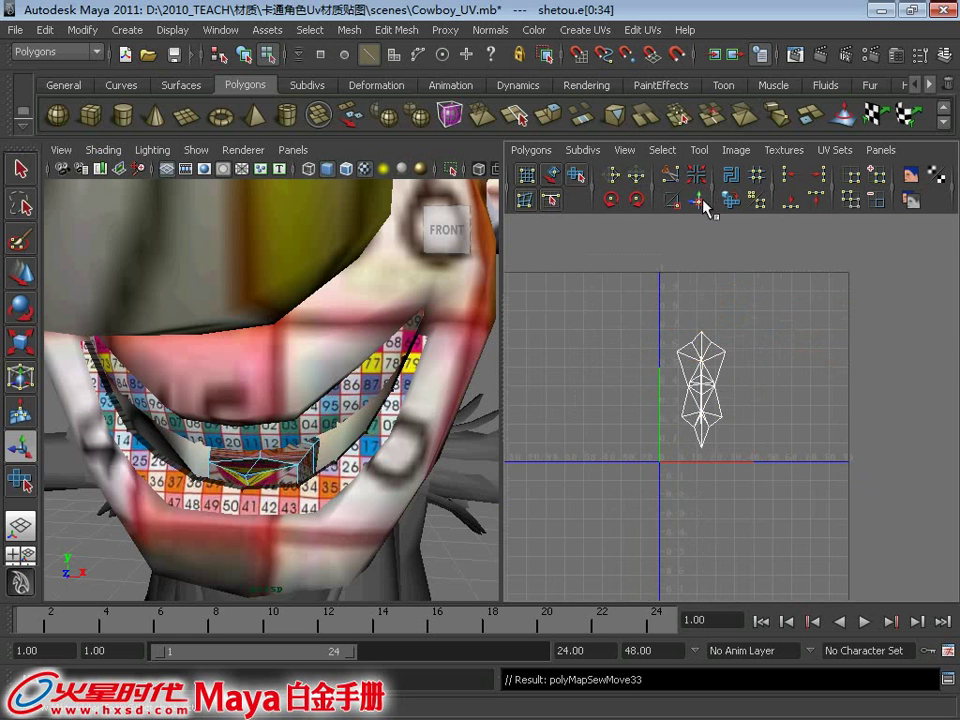
pyautogui.hotkey('ctrl', 'z')
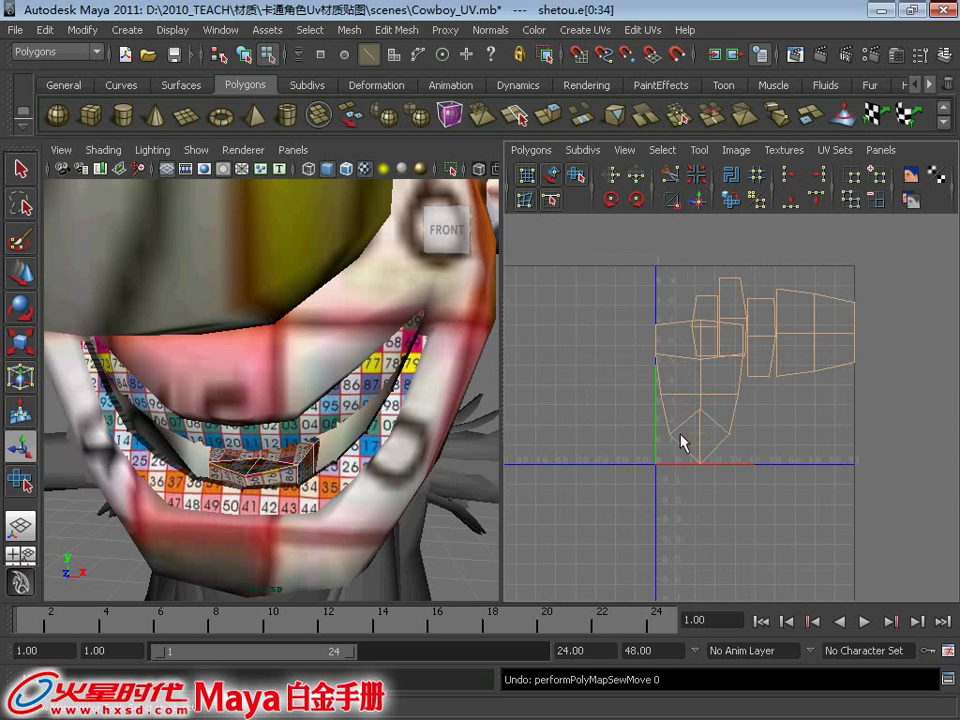
pyautogui.click(712, 208)
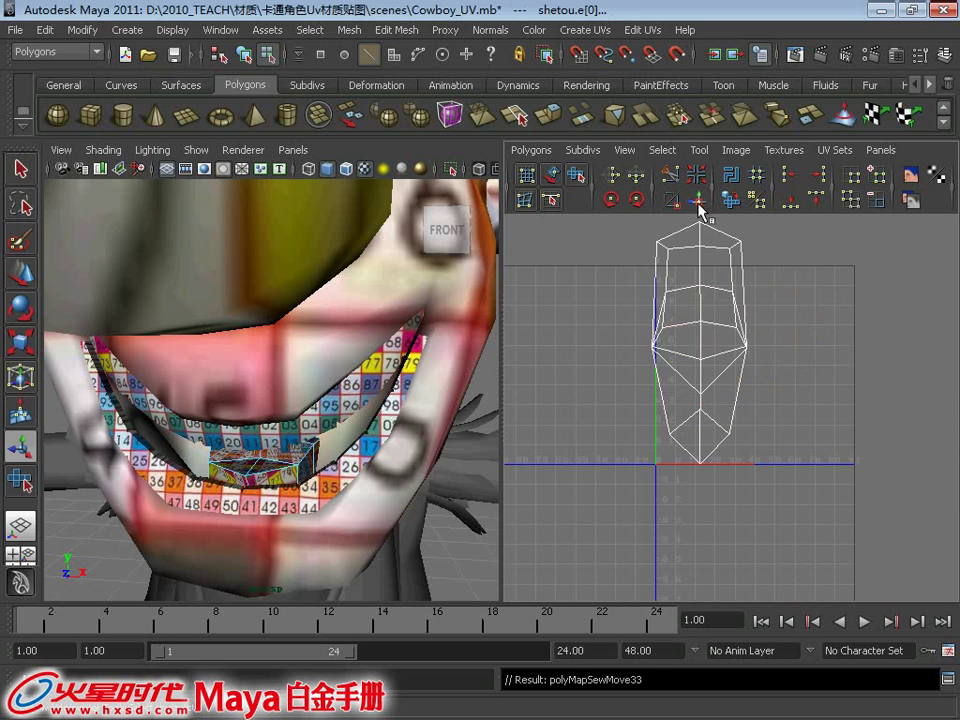
# Return to object mode and select the teeth object to show its arc UVs
pyautogui.keyDown('alt'); pyautogui.moveTo(639, 300); pyautogui.dragTo(530, 408, button='right'); pyautogui.keyUp('alt')
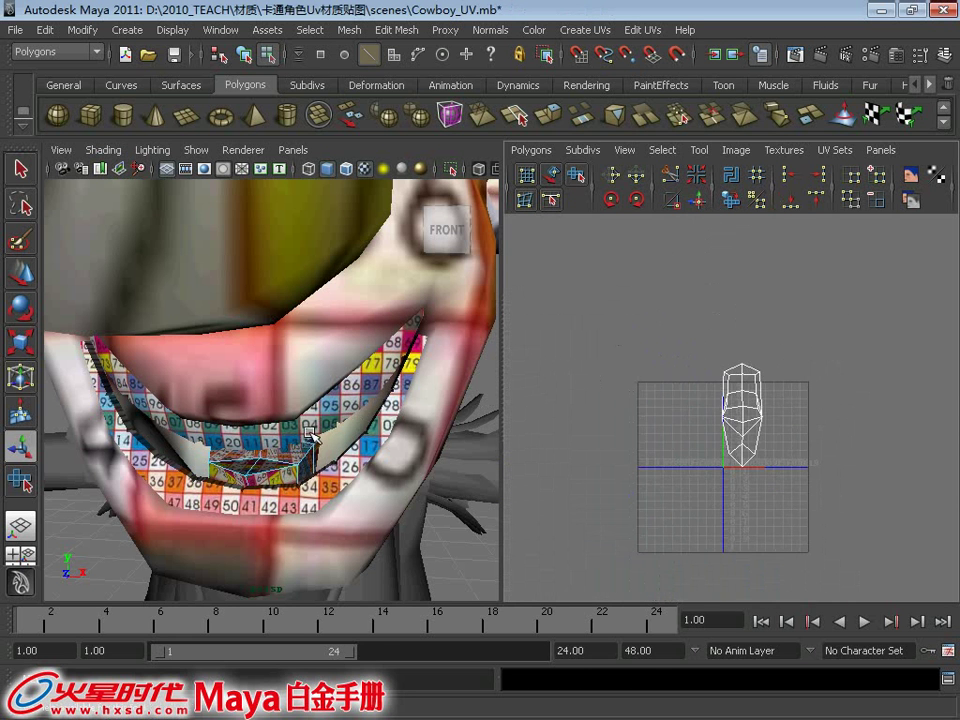
pyautogui.moveTo(311, 375); pyautogui.dragTo(386, 353, button='right')
pyautogui.click(268, 460)
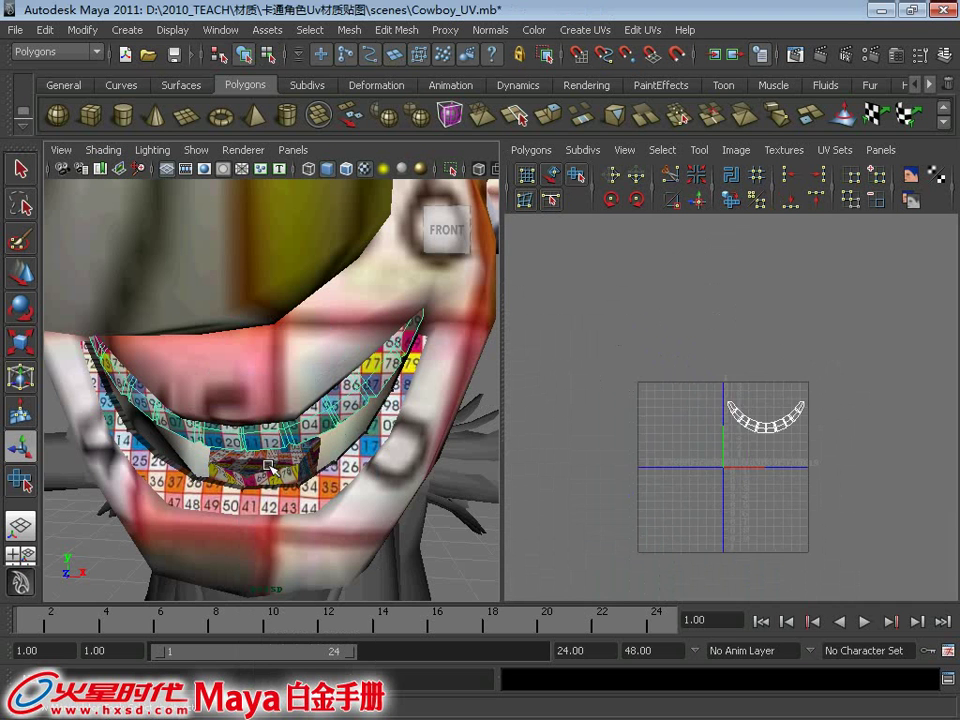
pyautogui.press('Right')
pyautogui.press('Right')
pyautogui.press('Right')
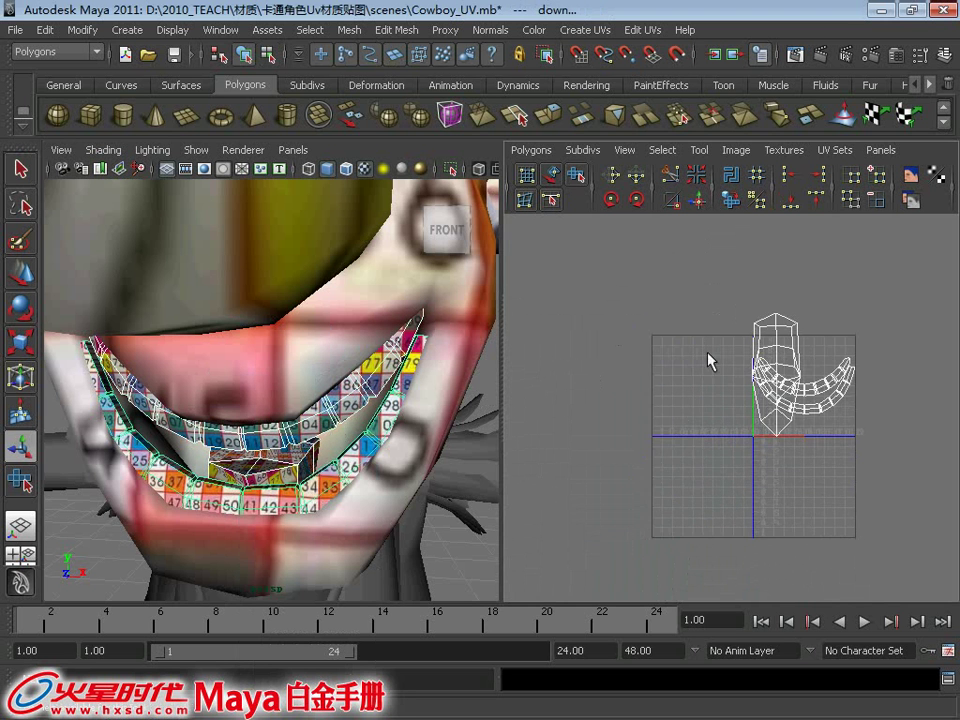
# Show the face mesh's UVs and select the tongue UV shell with Select Shell Border
pyautogui.keyDown('shift'); pyautogui.click(343, 339); pyautogui.keyUp('shift')
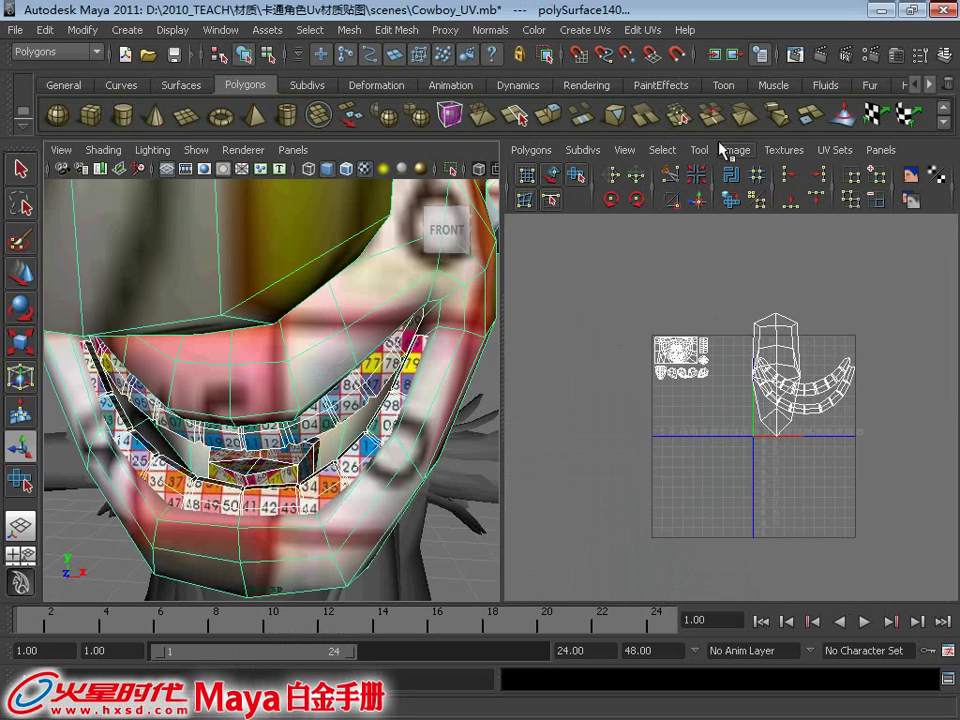
pyautogui.scroll(3, 760, 385)
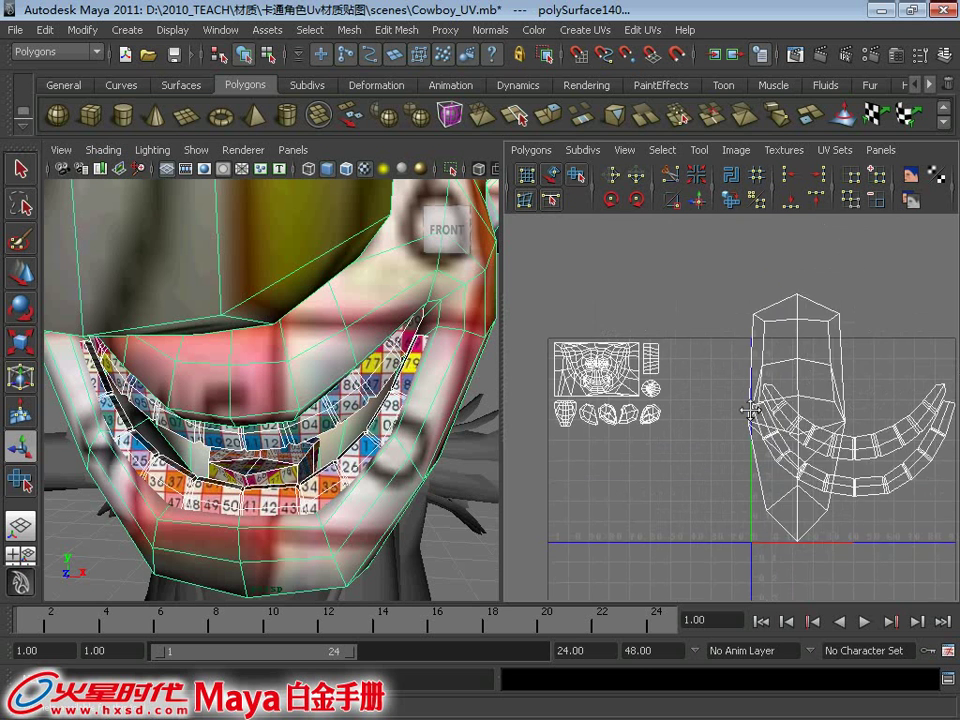
pyautogui.moveTo(818, 347); pyautogui.dragTo(790, 288, button='right')
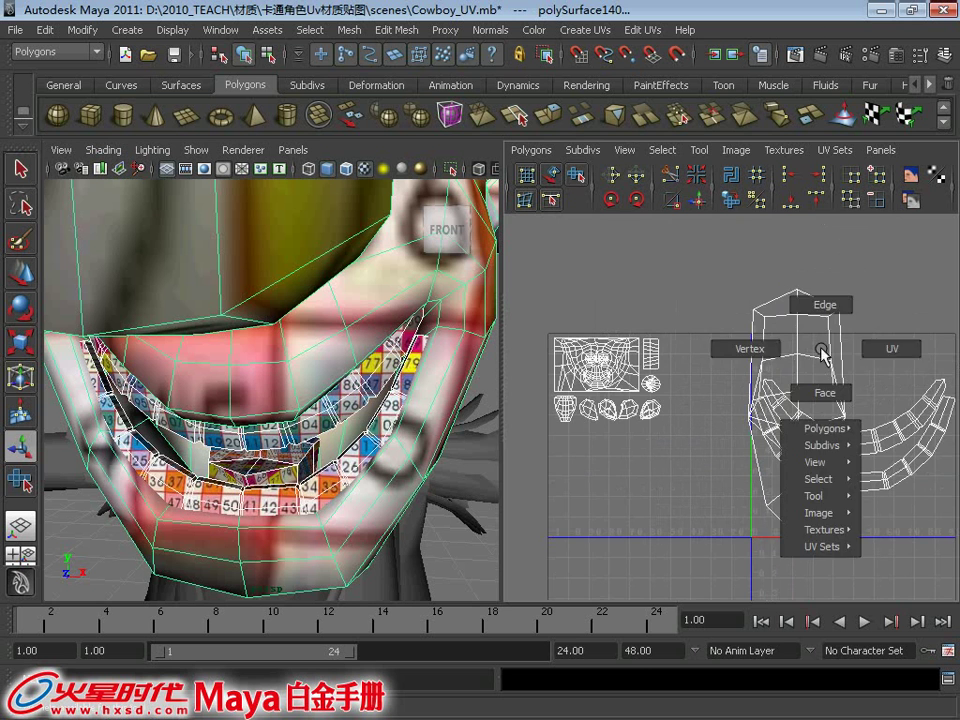
pyautogui.click(627, 152)
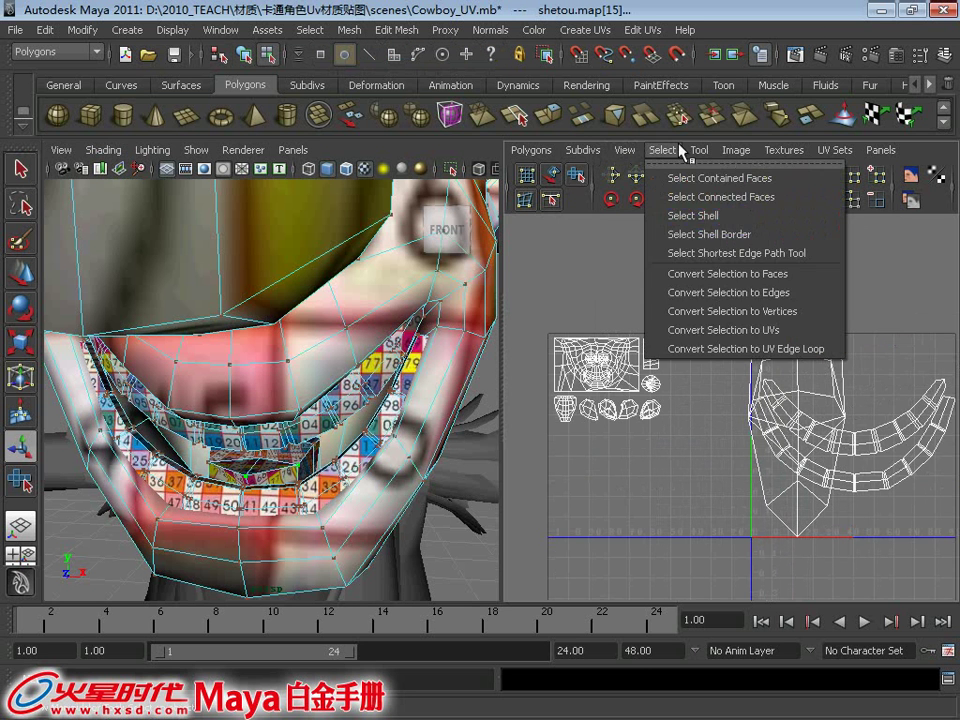
pyautogui.click(697, 233)
# Shrink the tongue shell and move it left beside the face shells
pyautogui.press('w')
pyautogui.press('r')
pyautogui.moveTo(797, 407); pyautogui.dragTo(715, 418)
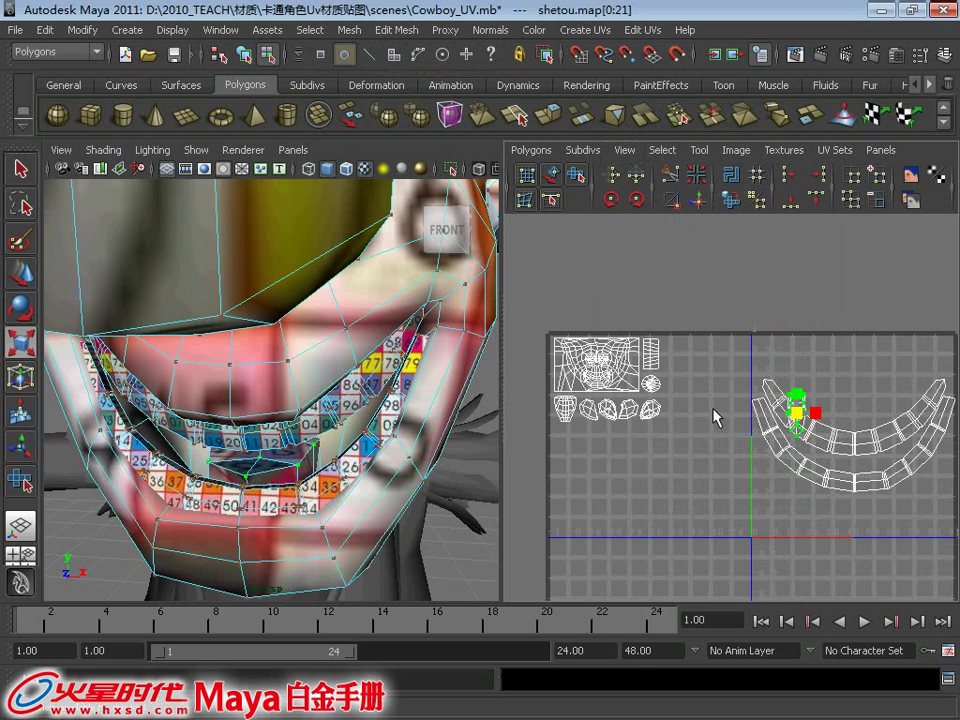
pyautogui.press('w')
pyautogui.moveTo(797, 411); pyautogui.dragTo(577, 450)
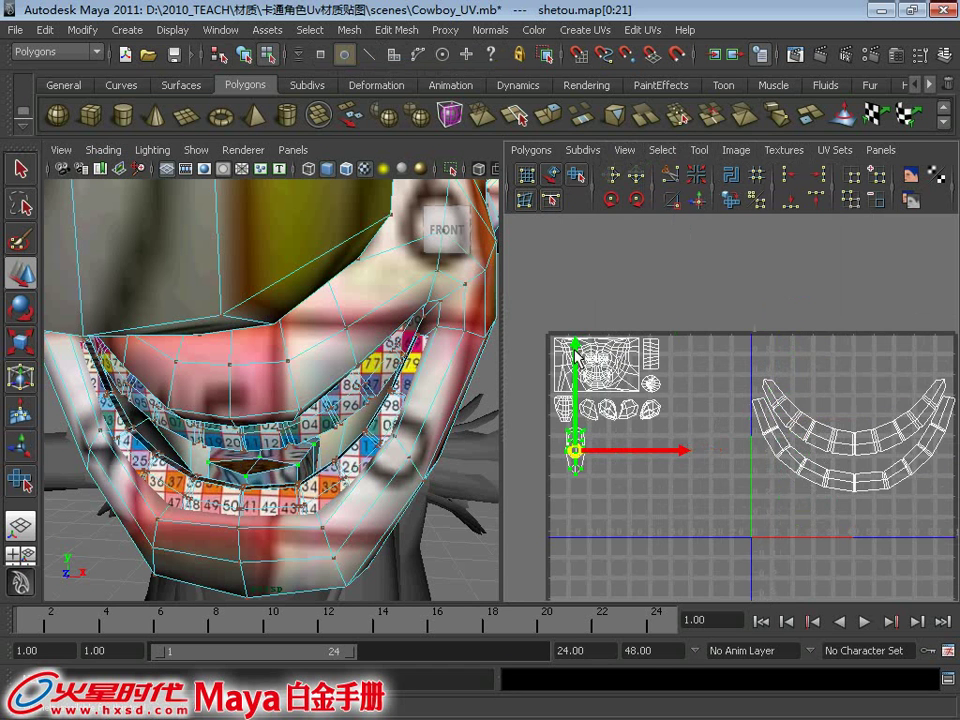
pyautogui.scroll(5, 575, 450)
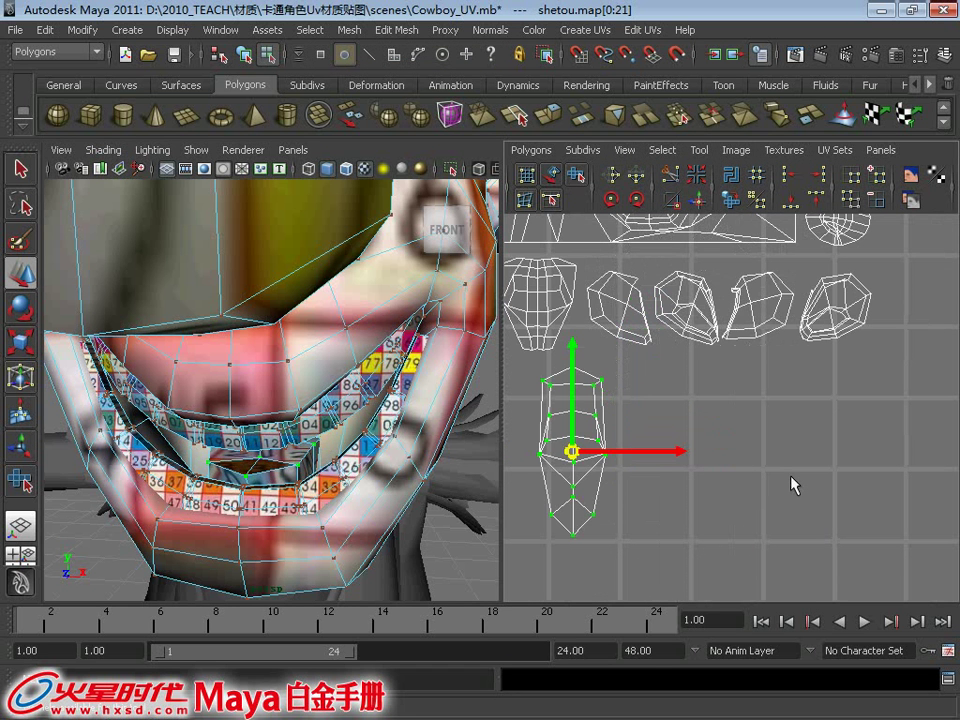
pyautogui.keyDown('alt'); pyautogui.moveTo(761, 491); pyautogui.dragTo(883, 488, button='middle'); pyautogui.keyUp('alt')
pyautogui.press('r')
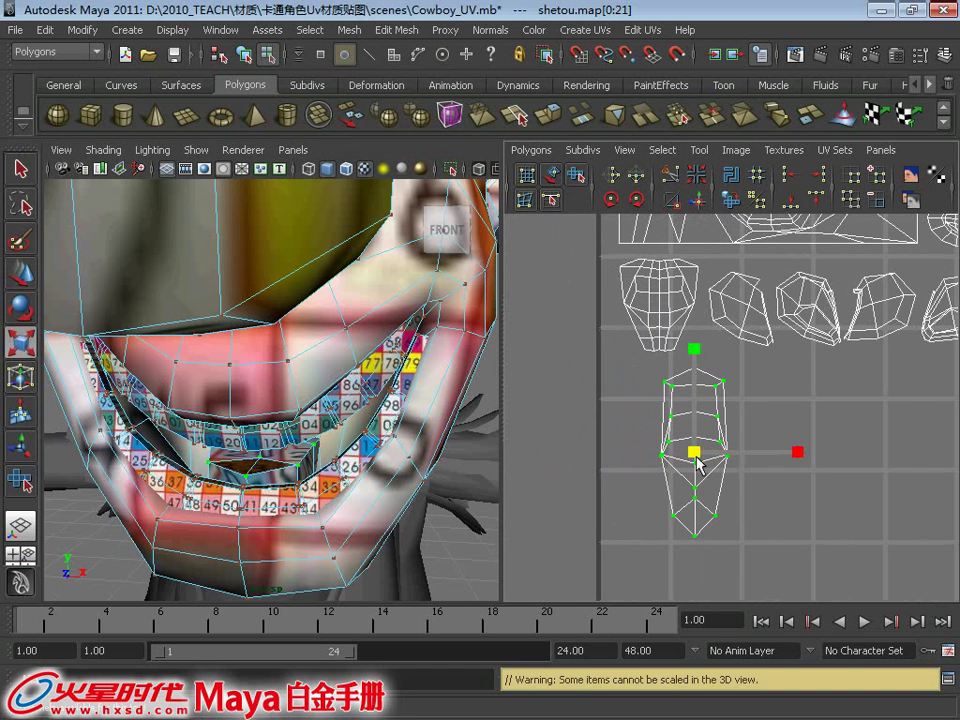
pyautogui.press('w')
pyautogui.moveTo(677, 457)
pyautogui.mouseDown()
pyautogui.moveTo(662, 430)
pyautogui.moveTo(644, 425)
pyautogui.moveTo(648, 400)
pyautogui.mouseUp()
pyautogui.press('r')
pyautogui.press('w')
# Rescale and reposition the tongue shell below the face shells, undoing the last edit
pyautogui.keyDown('alt'); pyautogui.moveTo(774, 403); pyautogui.dragTo(620, 436, button='right'); pyautogui.keyUp('alt')
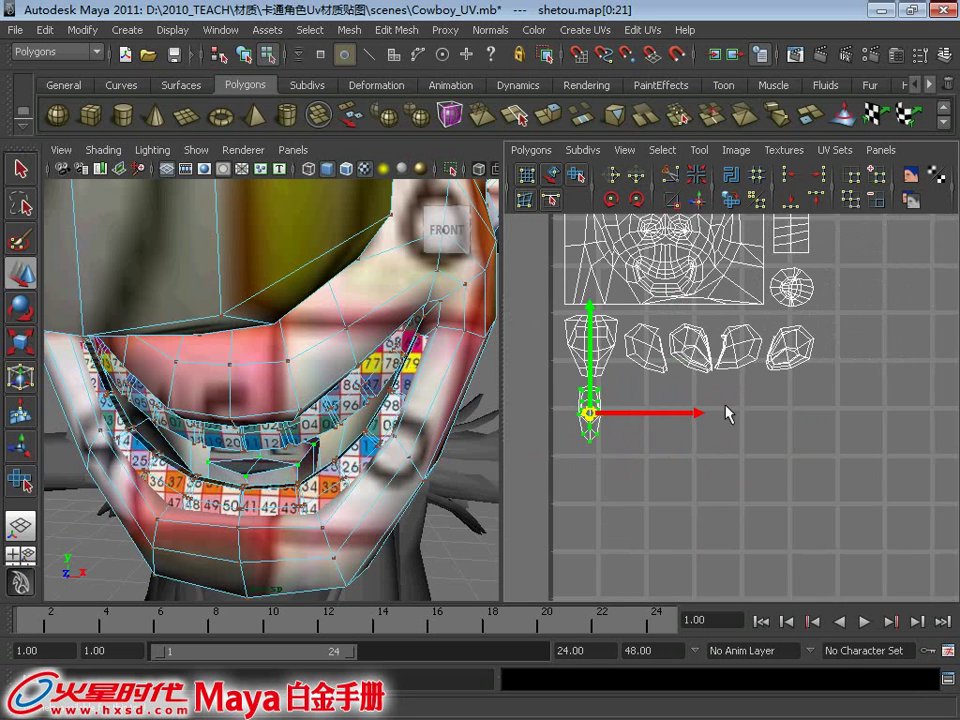
pyautogui.press('r')
pyautogui.moveTo(600, 420); pyautogui.dragTo(701, 450)
pyautogui.press('w')
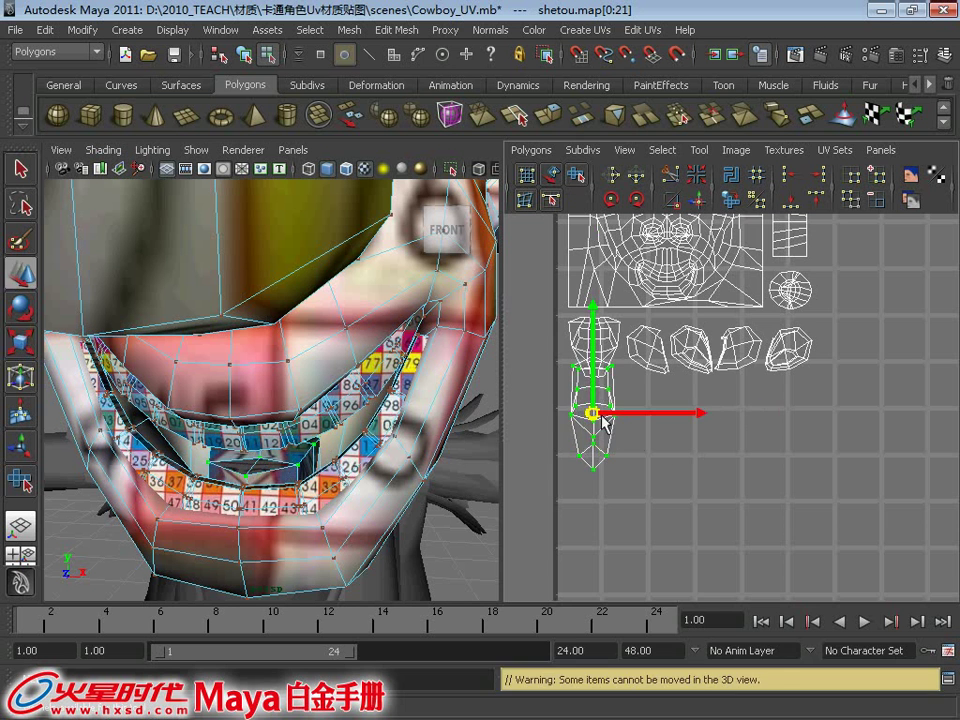
pyautogui.moveTo(604, 420)
pyautogui.mouseDown()
pyautogui.moveTo(672, 480)
pyautogui.moveTo(672, 520)
pyautogui.mouseUp()
pyautogui.press('r')
pyautogui.keyDown('alt'); pyautogui.moveTo(672, 520); pyautogui.dragTo(606, 471, button='right'); pyautogui.keyUp('alt')
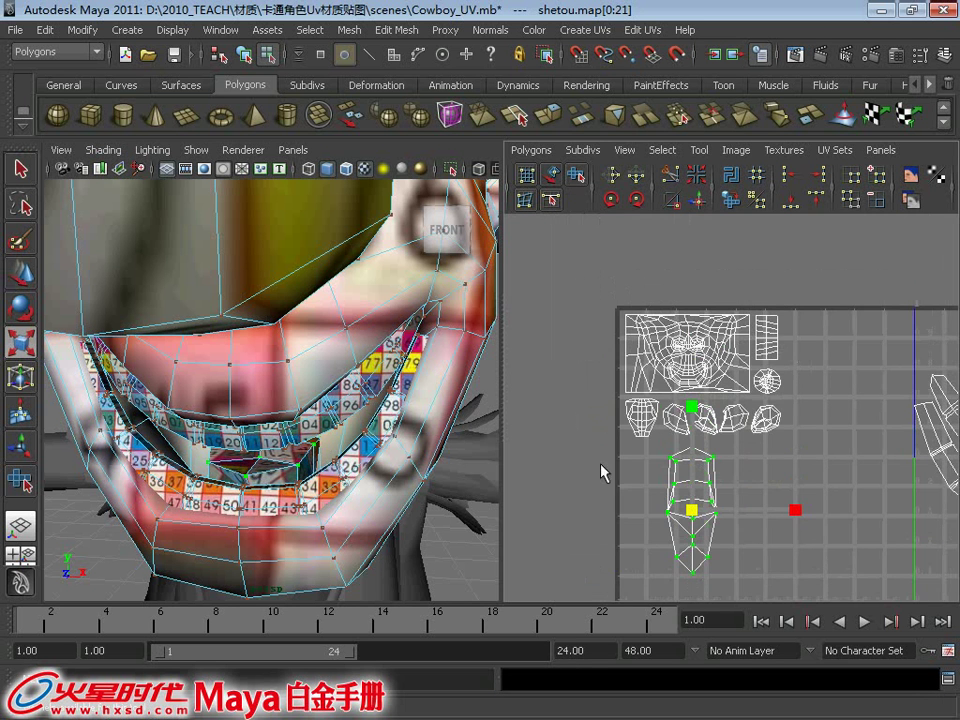
pyautogui.keyDown('alt'); pyautogui.moveTo(660, 432); pyautogui.dragTo(610, 407, button='middle'); pyautogui.keyUp('alt')
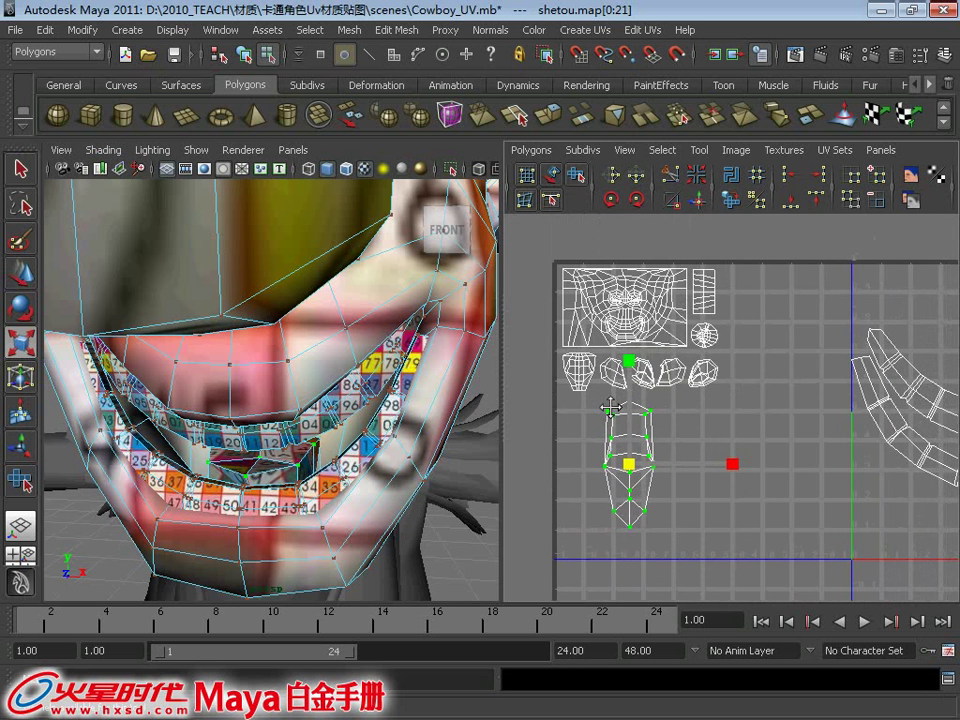
pyautogui.hotkey('ctrl', 'z')
pyautogui.hotkey('ctrl', 'z')
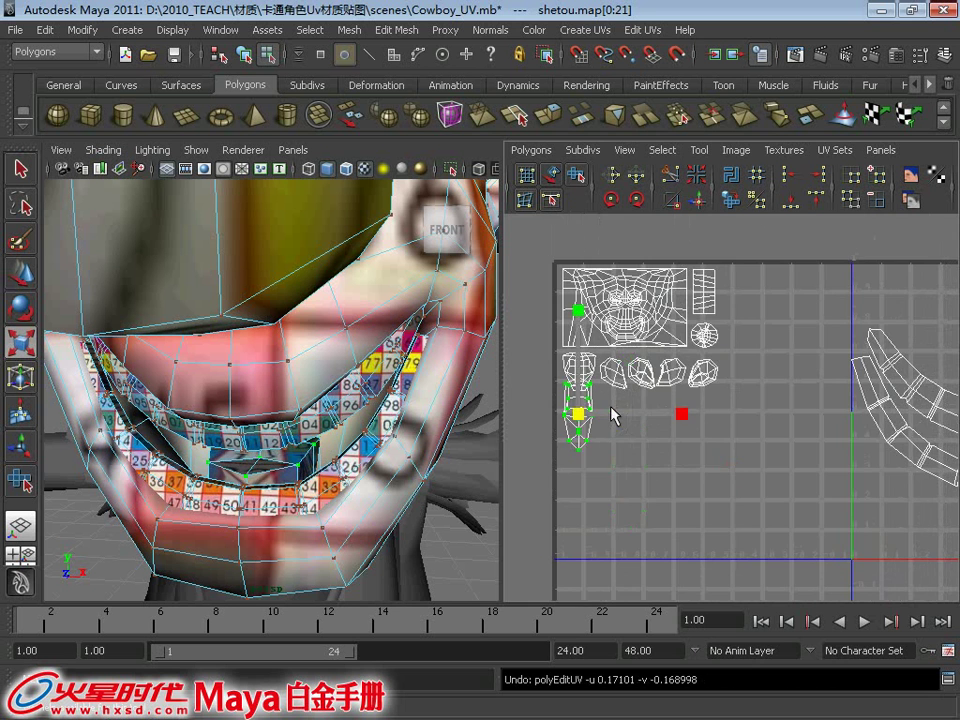
# Fine-tune the tongue shell's position under the face shells, then frame all UVs
pyautogui.keyDown('alt'); pyautogui.moveTo(607, 358); pyautogui.dragTo(771, 414, button='right'); pyautogui.keyUp('alt')
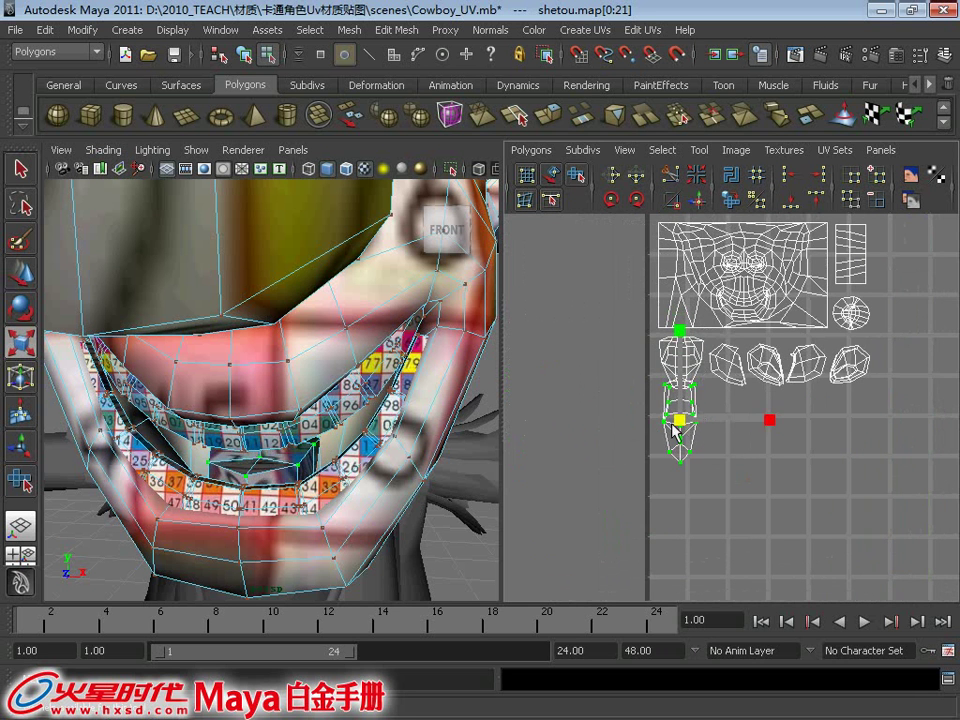
pyautogui.press('w')
pyautogui.moveTo(683, 427); pyautogui.dragTo(678, 428)
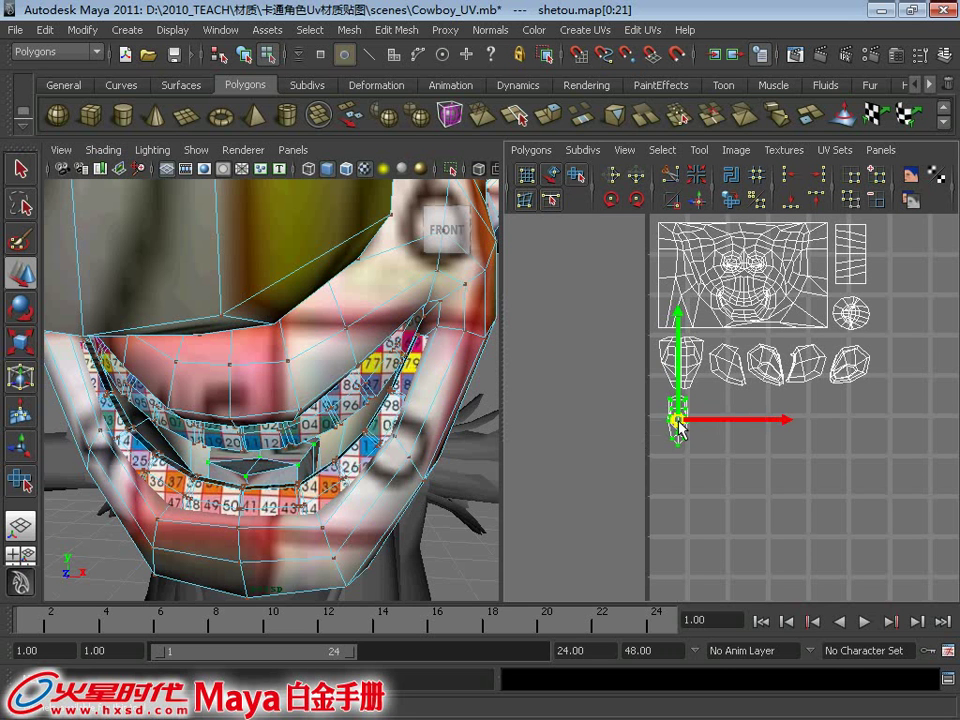
pyautogui.moveTo(679, 427); pyautogui.dragTo(682, 430)
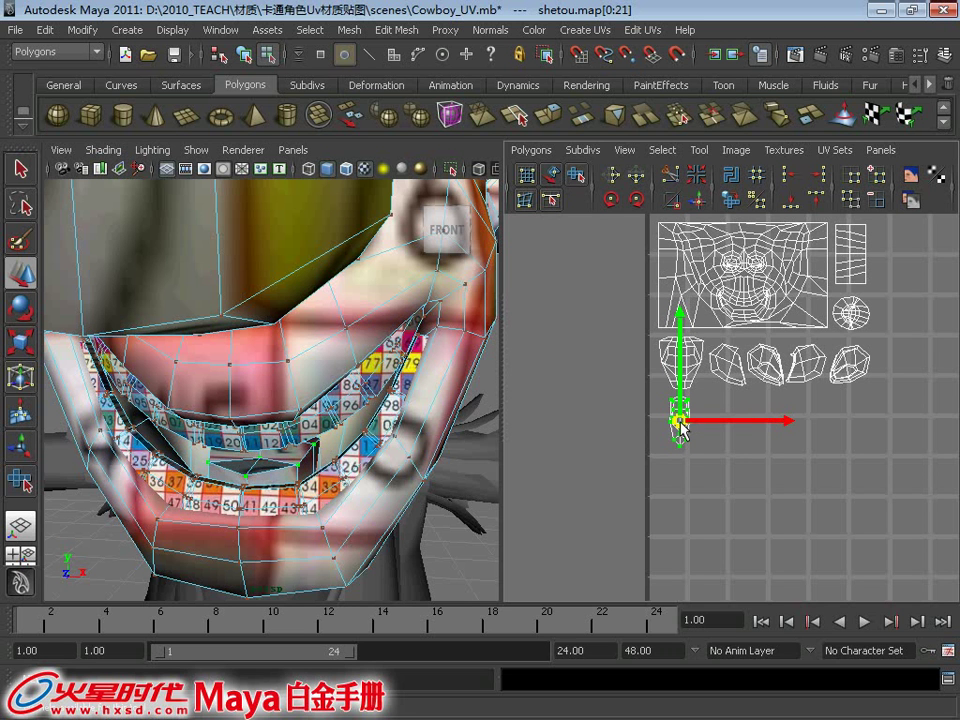
pyautogui.press('r')
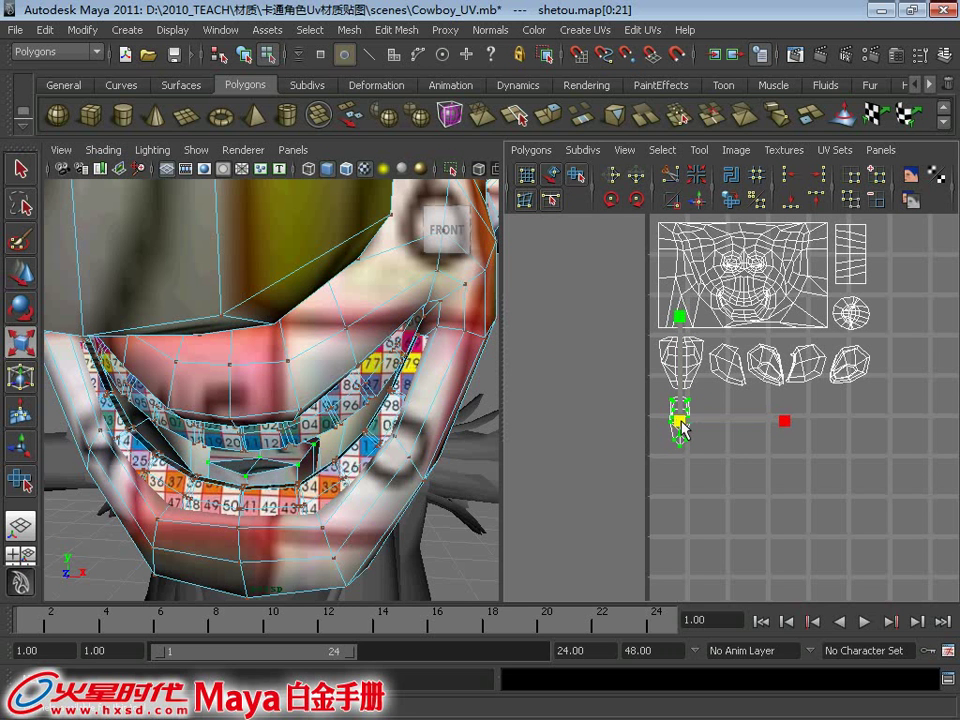
pyautogui.press('w')
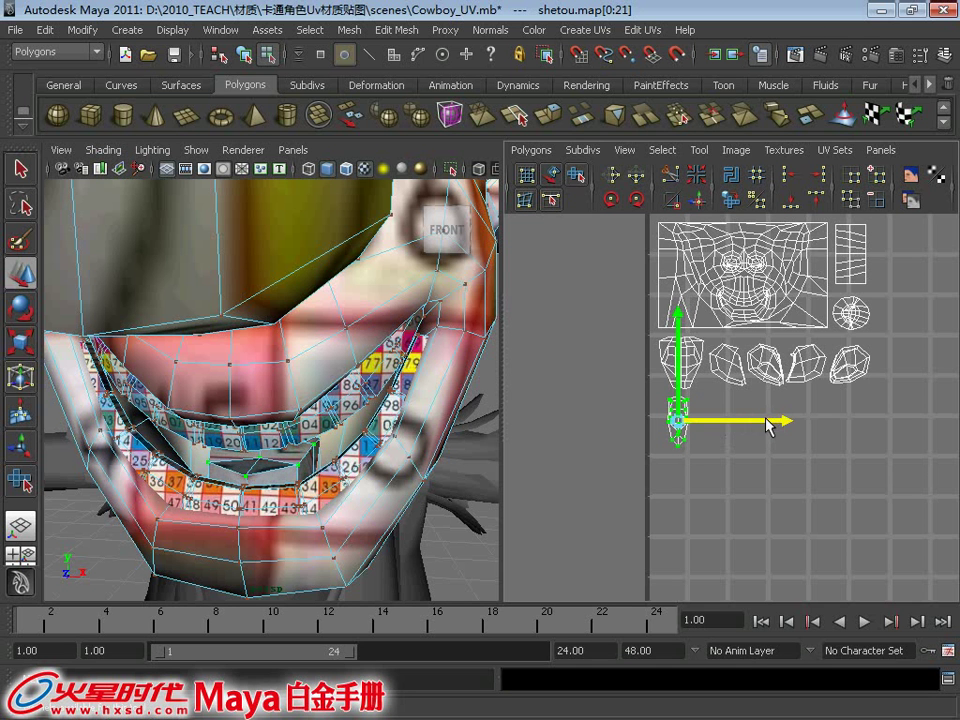
pyautogui.press('a')
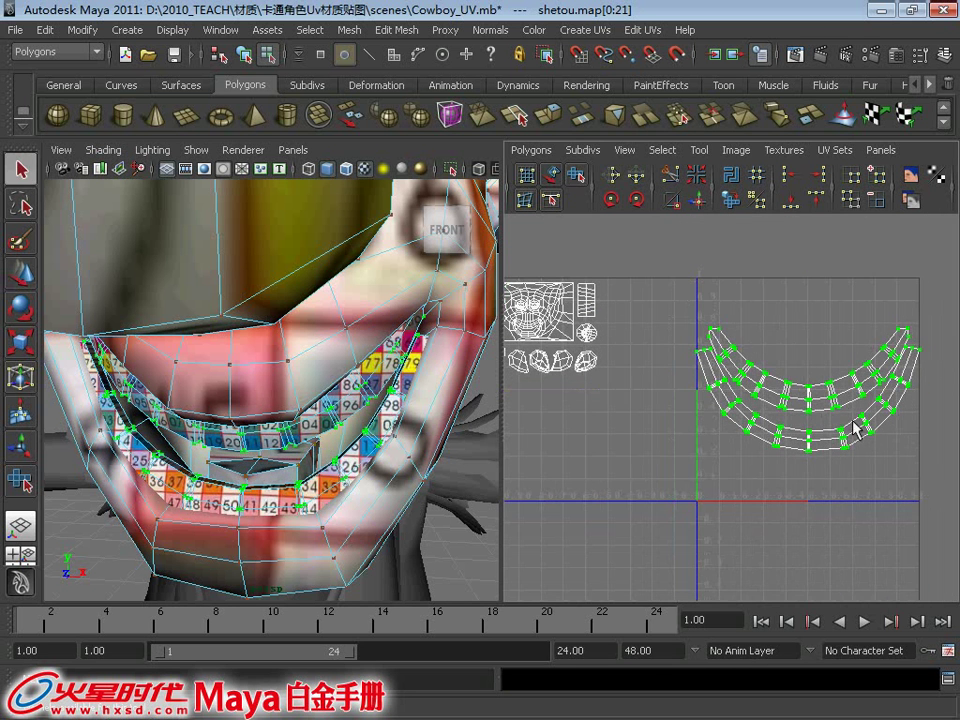
# Select the teeth UV shell, shrink it and move it toward the other shells
pyautogui.click(857, 429)
pyautogui.moveTo(795, 402); pyautogui.dragTo(729, 407)
pyautogui.press('w')
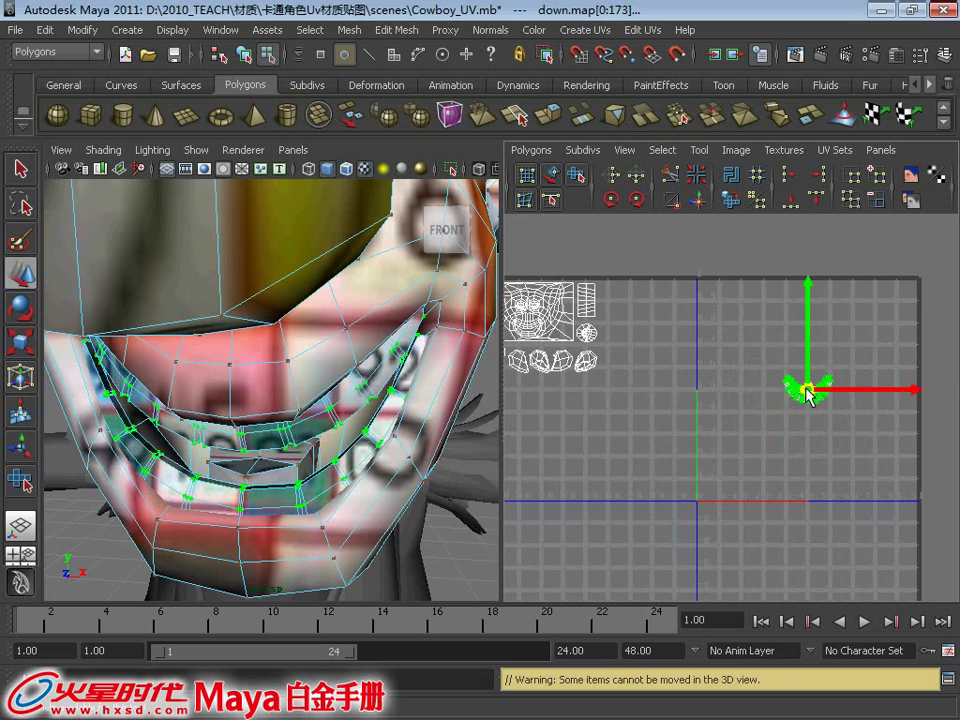
pyautogui.moveTo(810, 392); pyautogui.dragTo(574, 400)
pyautogui.keyDown('alt'); pyautogui.moveTo(574, 400); pyautogui.dragTo(801, 390, button='middle'); pyautogui.keyUp('alt')
pyautogui.scroll(4, 767, 480)
pyautogui.scroll(2, 767, 480)
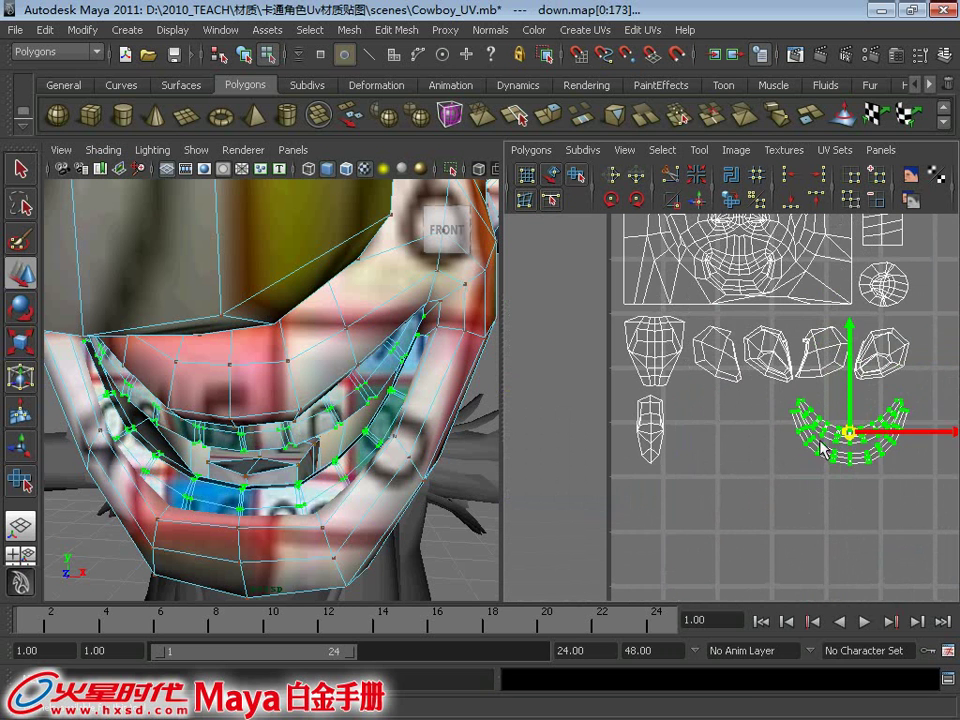
# Place the teeth shell beside the tongue shell and zoom out the perspective view
pyautogui.press('r')
pyautogui.press('w')
pyautogui.moveTo(846, 437)
pyautogui.mouseDown()
pyautogui.moveTo(735, 435)
pyautogui.moveTo(757, 437)
pyautogui.mouseUp()
pyautogui.moveTo(757, 430); pyautogui.dragTo(754, 434)
pyautogui.press('r')
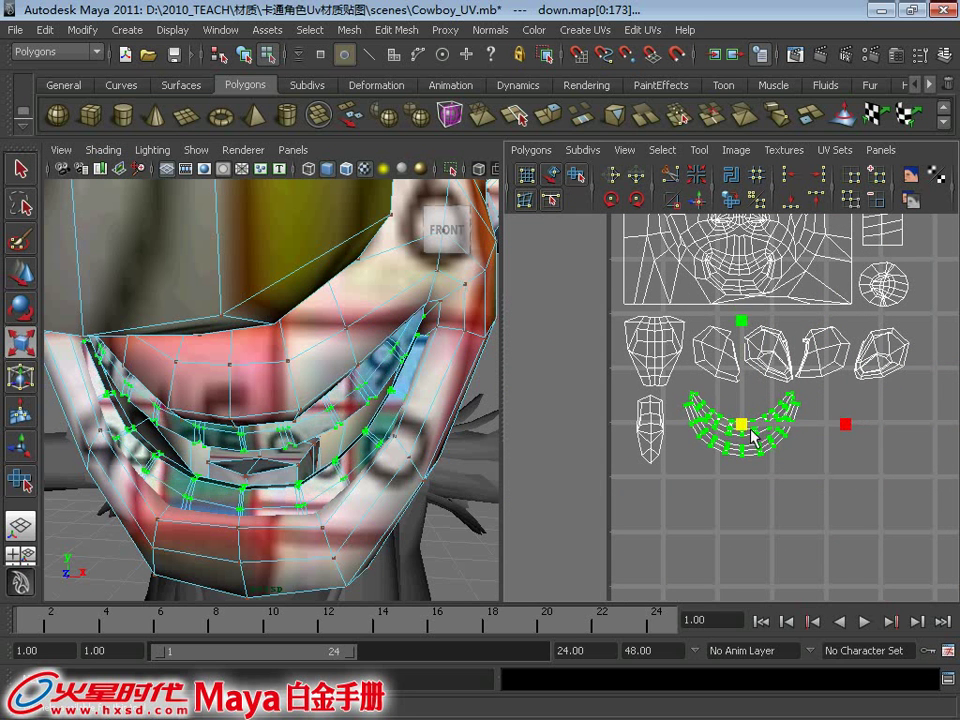
pyautogui.press('w')
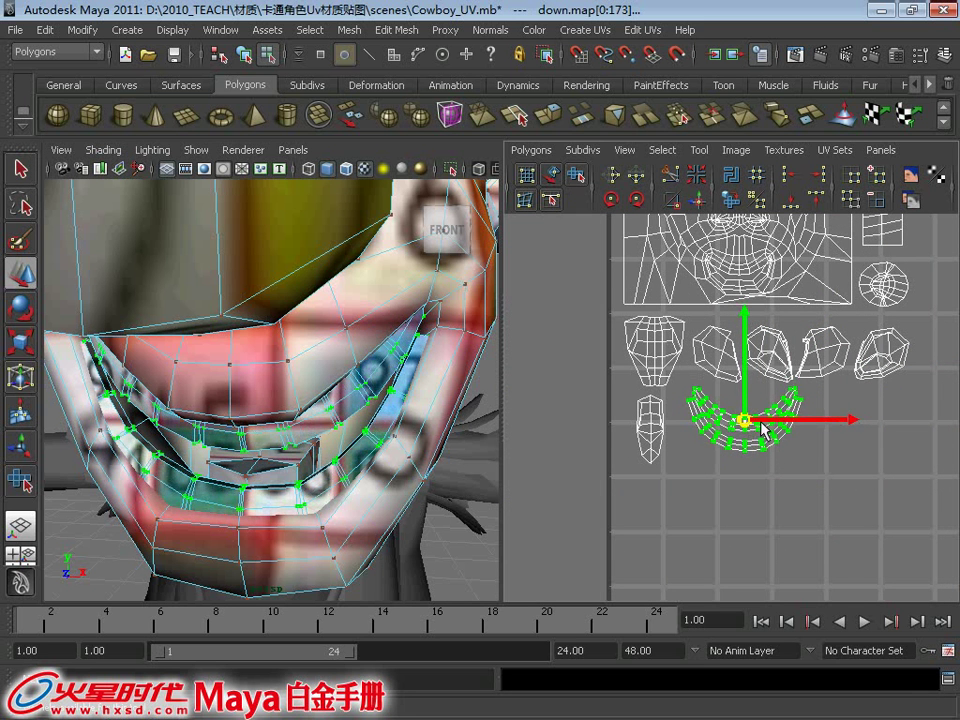
pyautogui.scroll(-2, 718, 422)
pyautogui.scroll(-5, 335, 330)
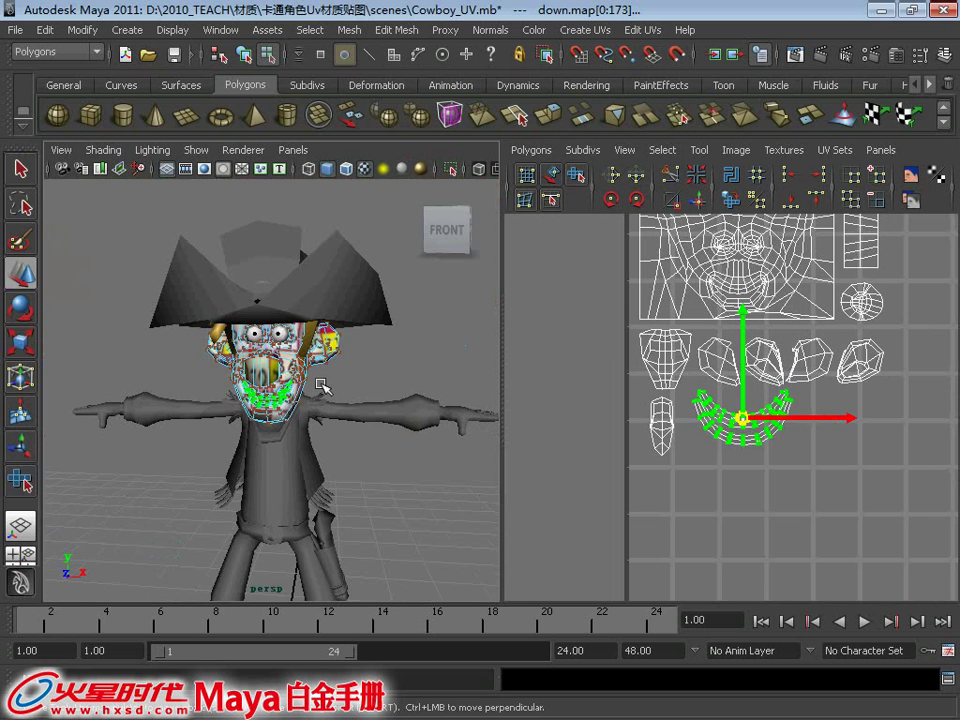